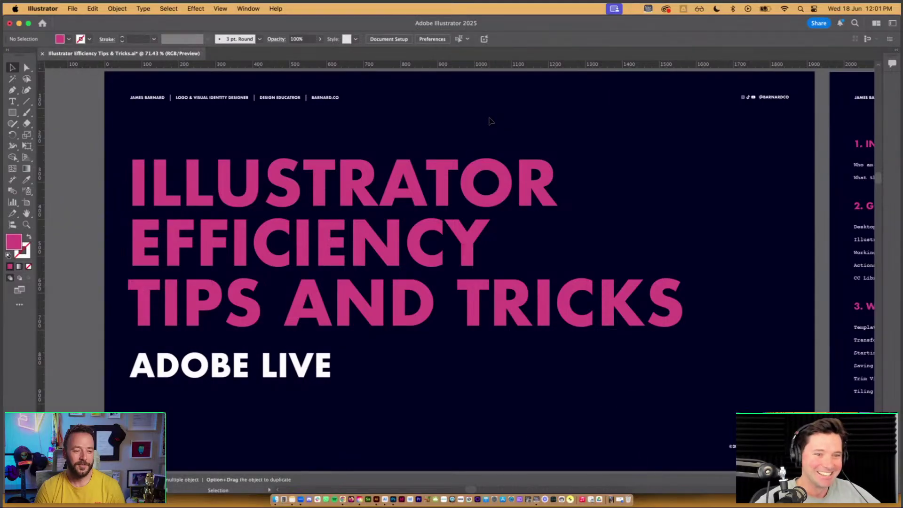
Step: Survey the full grid of artboards in the presentation document
scroll(511, 200, "down", 2)
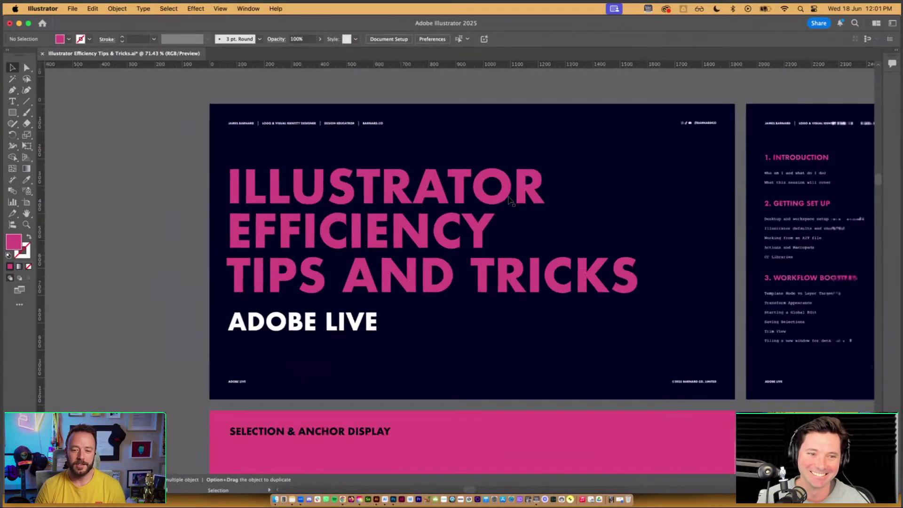
scroll(511, 200, "down", 5)
left_click_drag(640, 251, 448, 173)
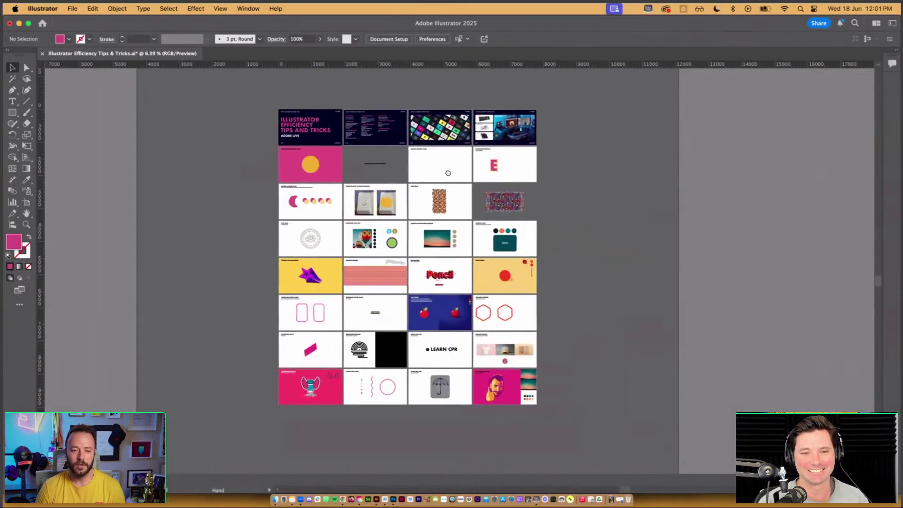
scroll(429, 193, "up", 3)
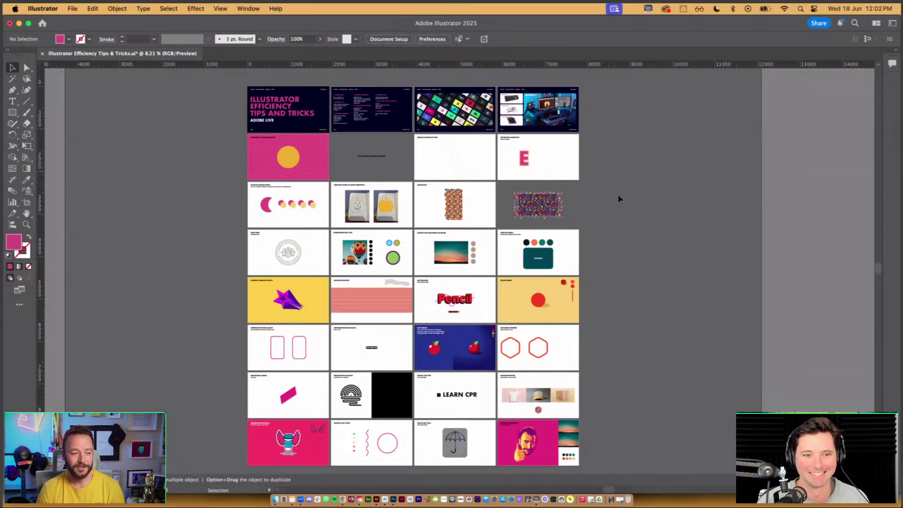
scroll(552, 450, "up", 1)
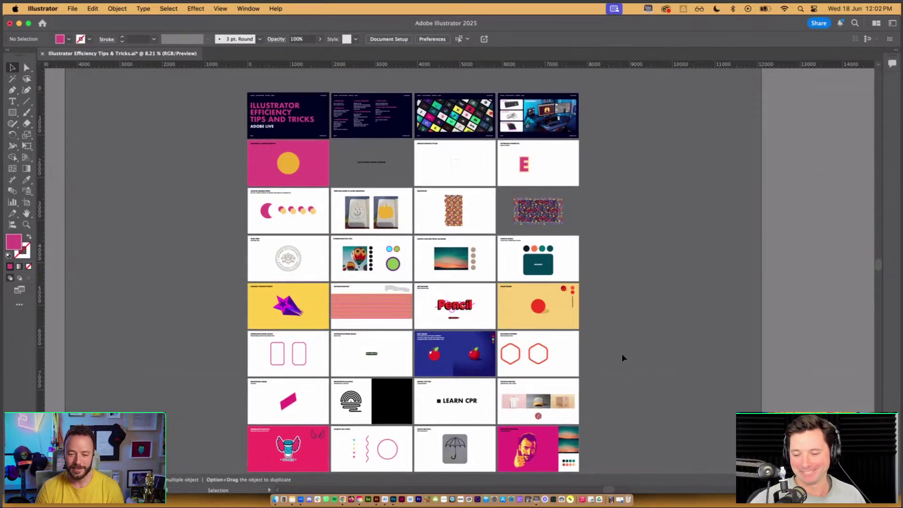
mouse_move(622, 390)
left_mouse_down()
mouse_move(618, 361)
mouse_move(627, 389)
left_mouse_up()
Step: Examine the session agenda artboard, followed by the logo portfolio and desk setup artboards
left_click_drag(359, 127, 511, 336)
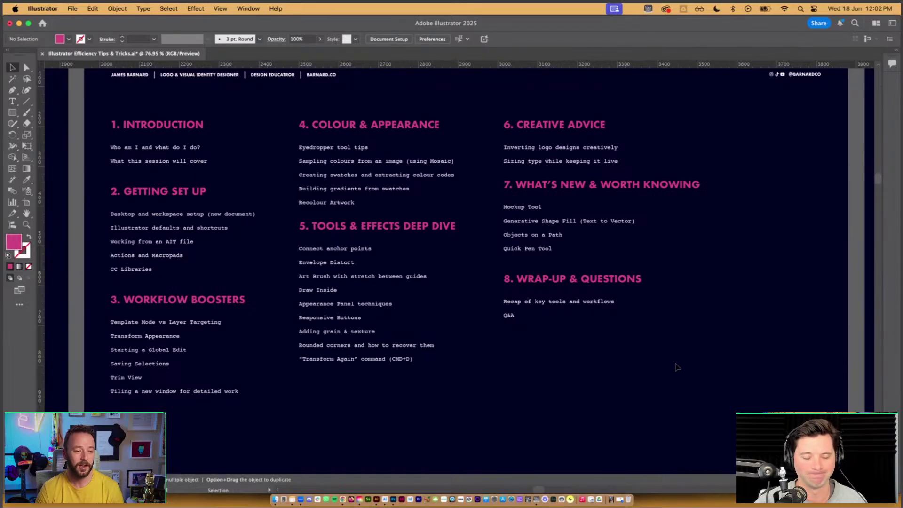
left_click(516, 413)
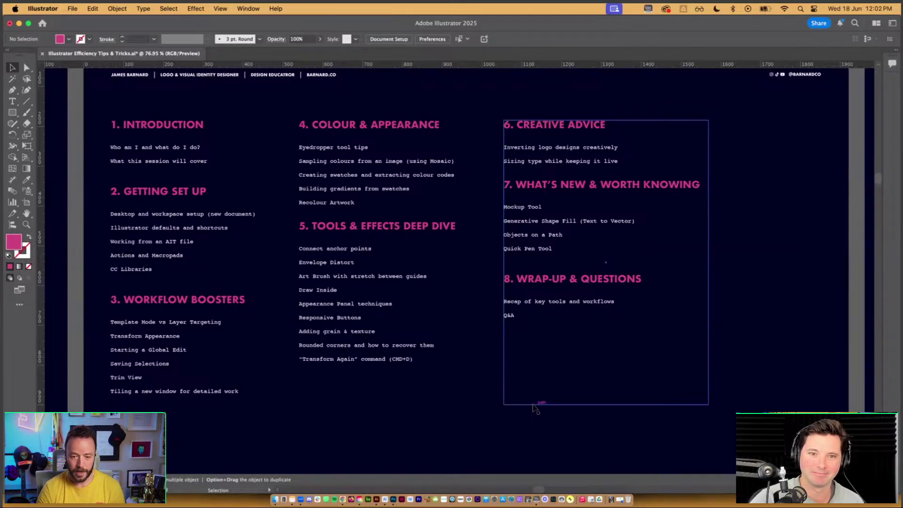
key("shift+Page_Up")
key("shift+Page_Down")
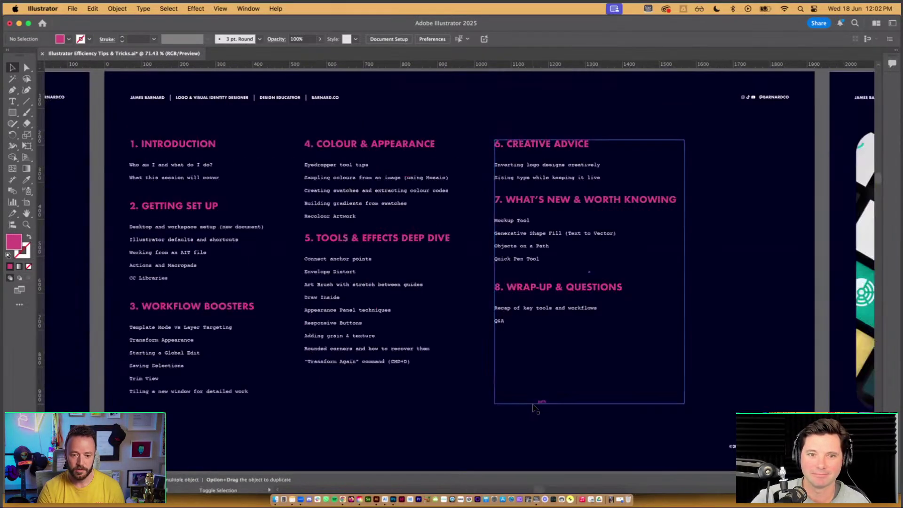
key("shift+Page_Down")
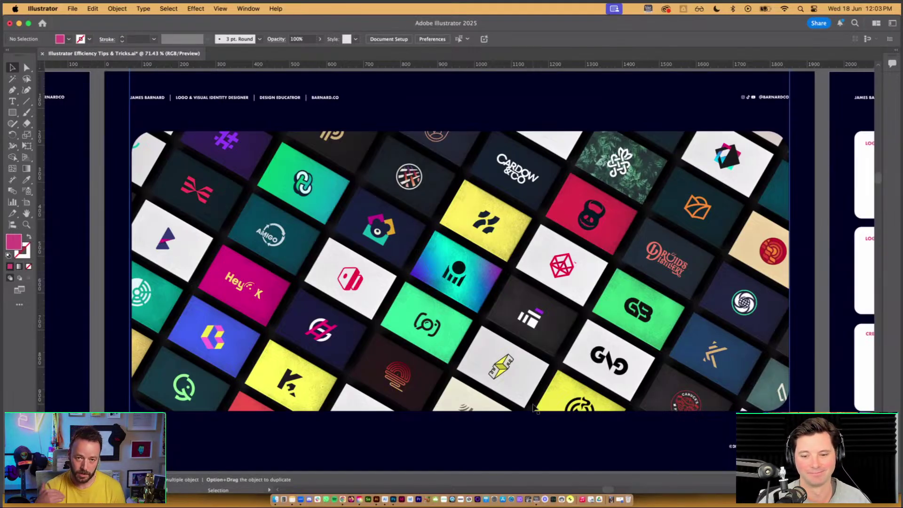
key("super+Page_Down")
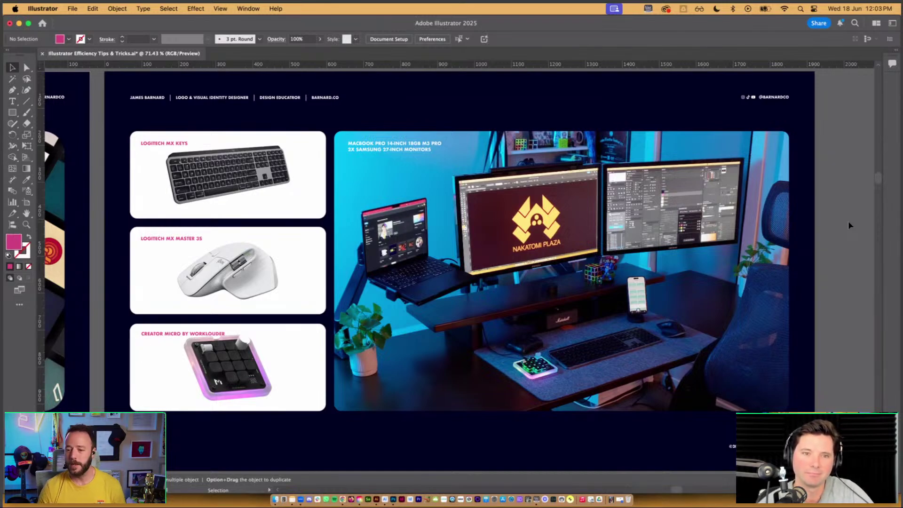
Step: Review the list of saved and preset workspaces without switching to another one
left_click(251, 9)
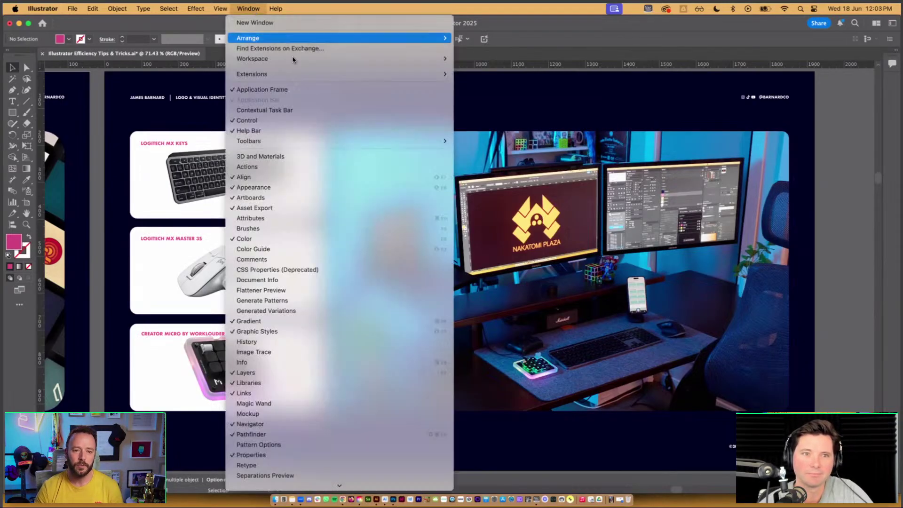
mouse_move(442, 58)
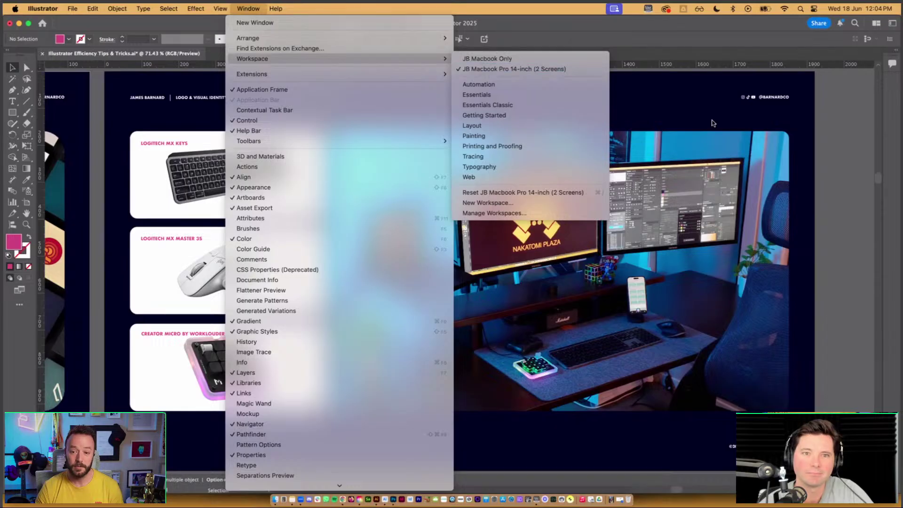
left_click(687, 112)
Step: Toggle the visibility of the guides on and off
key("super+semicolon")
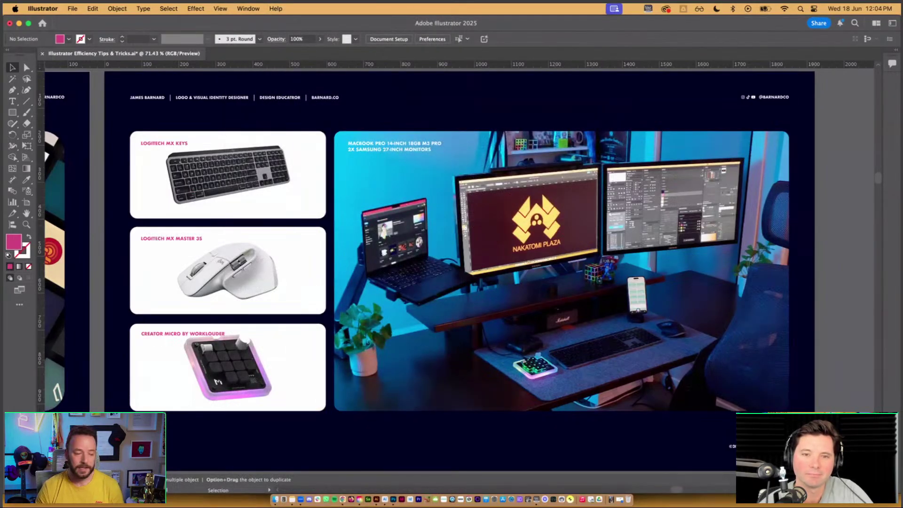
key("super+semicolon")
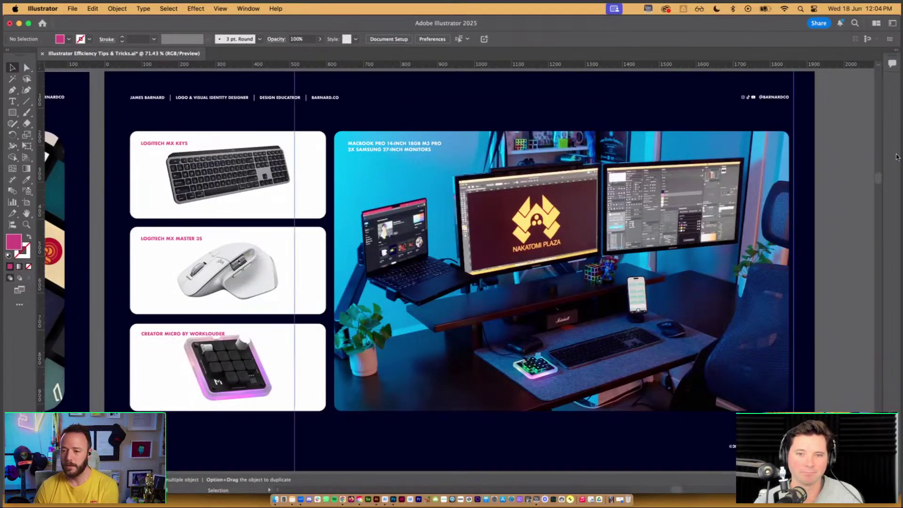
key("super+semicolon")
Step: Scatter the Character, Navigator and Align panels over the desk setup artboard and show the guides
key("super+t")
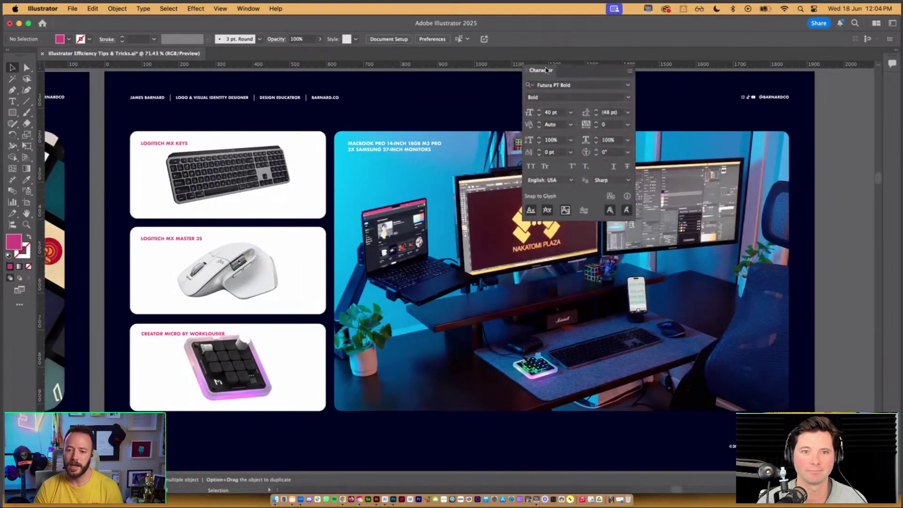
left_click_drag(725, 140, 696, 69)
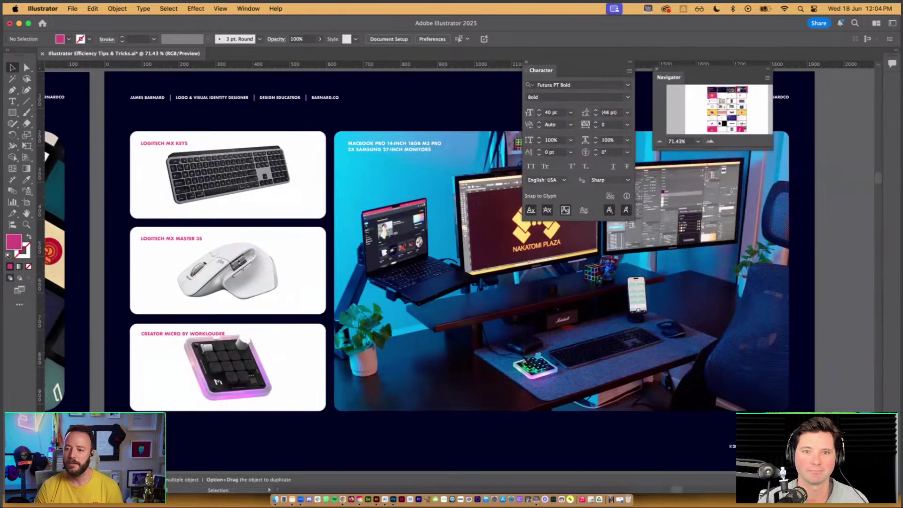
key("shift+F7")
left_click_drag(841, 212, 767, 179)
key("super+semicolon")
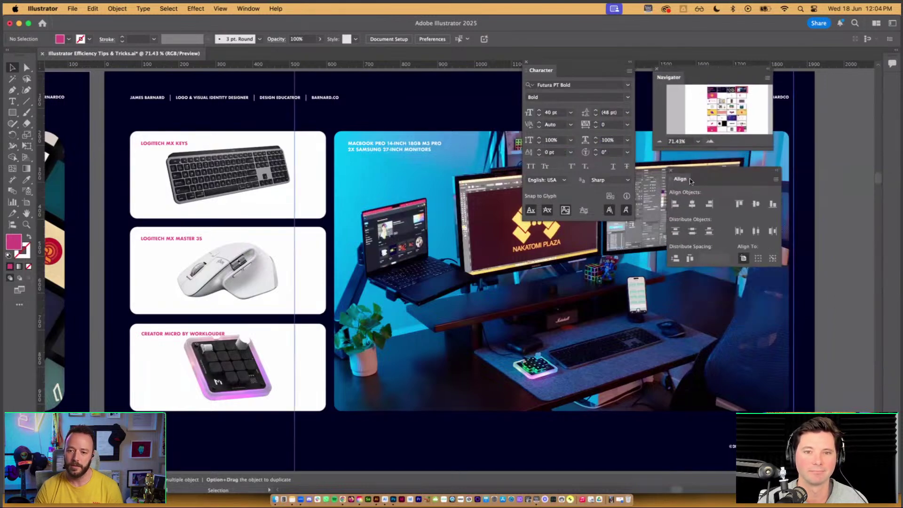
key("super+semicolon")
key("super+semicolon")
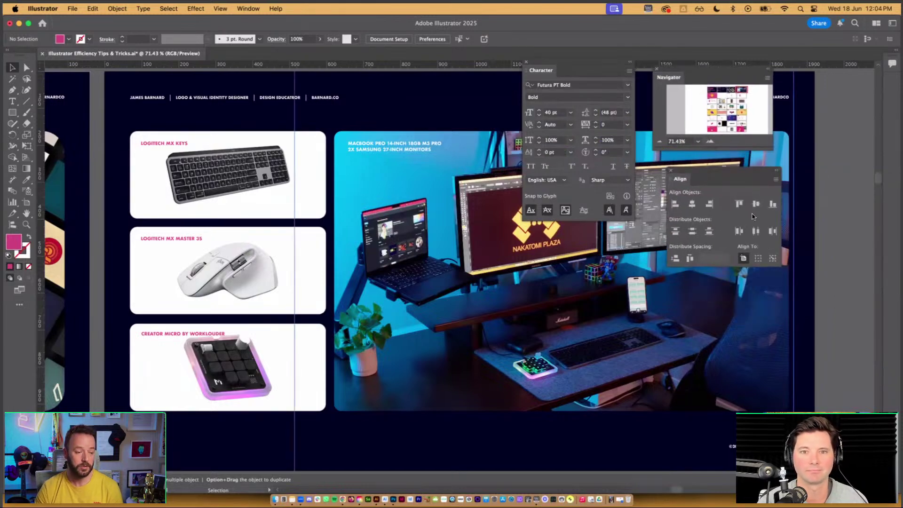
left_click_drag(721, 175, 675, 286)
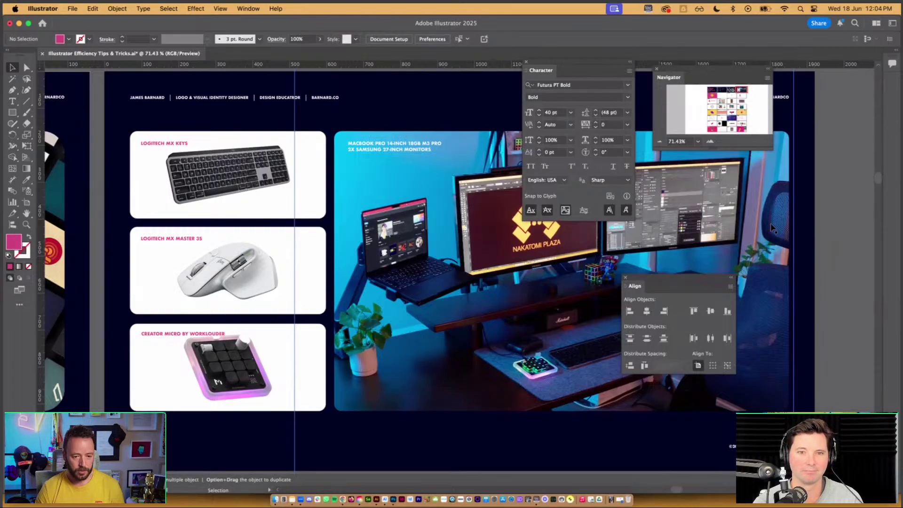
Step: Reset the current workspace to clear the floating panels off the artboard, with the Selection tool active
key("a")
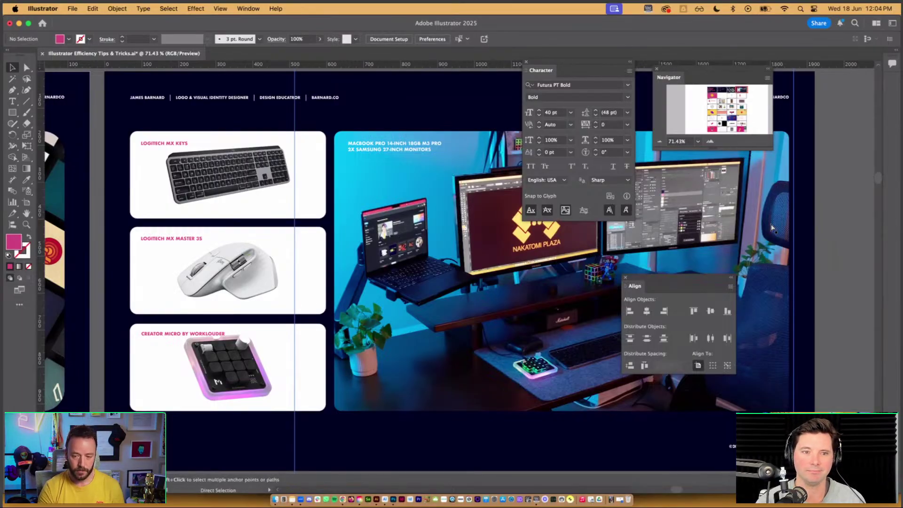
key("shift+Tab")
key("v")
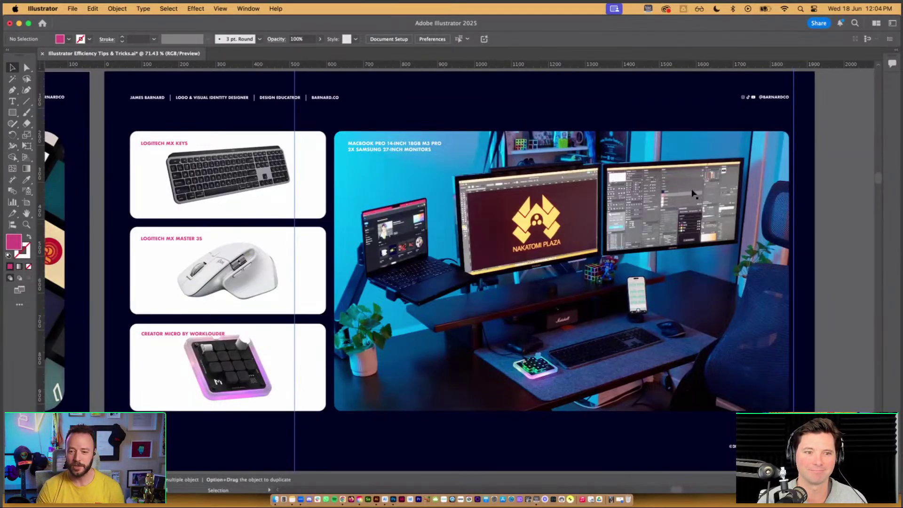
Step: Examine the monitors in the desk photo up close and the reset option for the JB Macbook Pro 14-inch (2 Screens) workspace
scroll(701, 202, "up", 5)
scroll(726, 218, "up", 1)
scroll(682, 258, "right", 5)
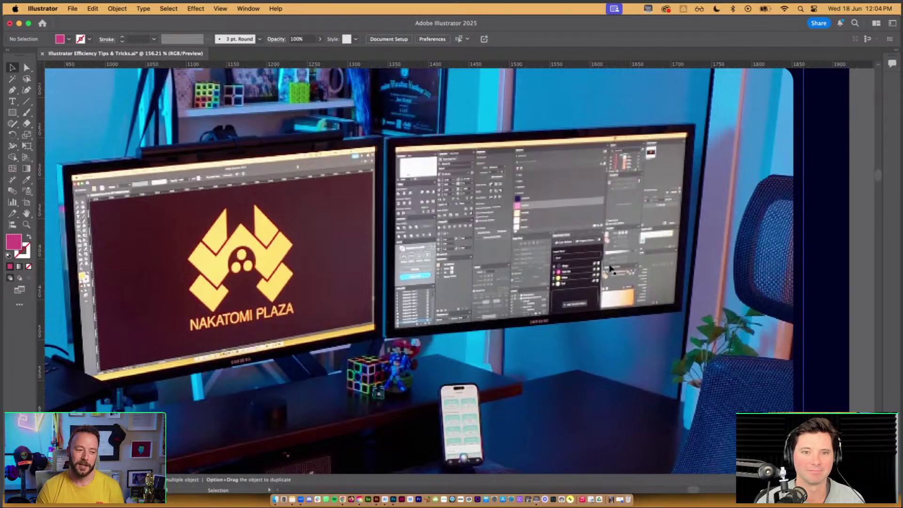
left_click(247, 10)
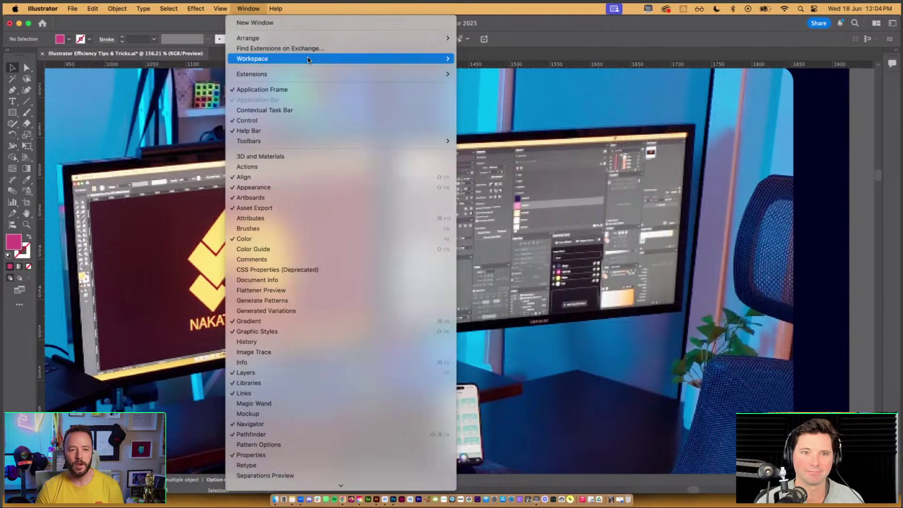
mouse_move(310, 58)
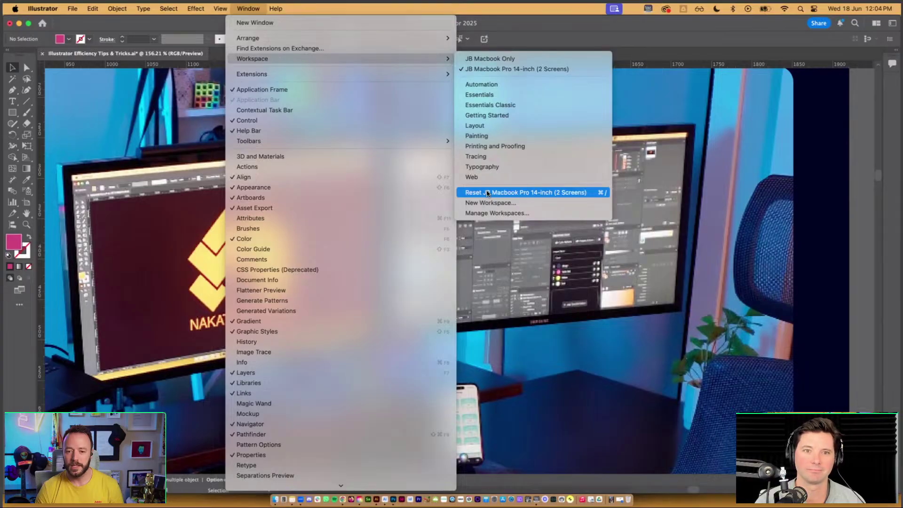
left_click(553, 24)
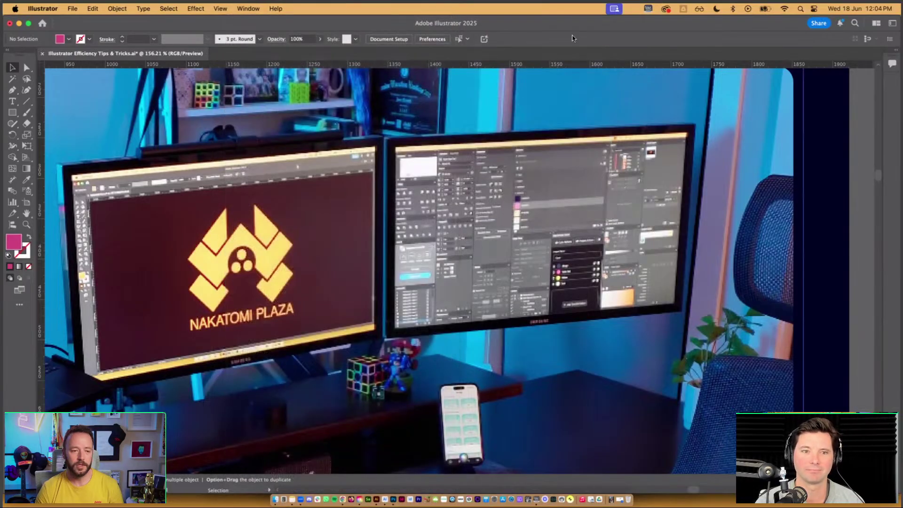
Step: Open the Keyboard Shortcuts settings and list the Menu Commands of the JB Keyboard Shortcuts set
scroll(411, 213, "down", 5)
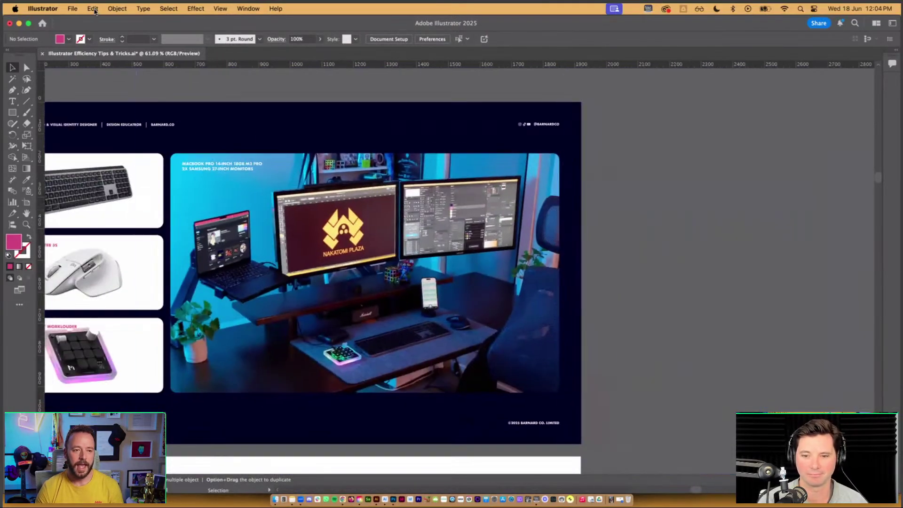
left_click(94, 9)
left_click(141, 292)
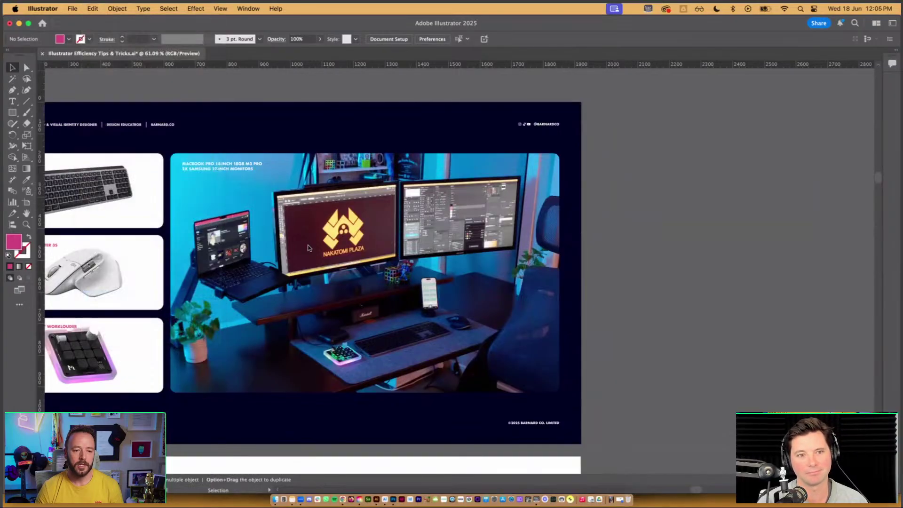
left_click_drag(450, 91, 397, 94)
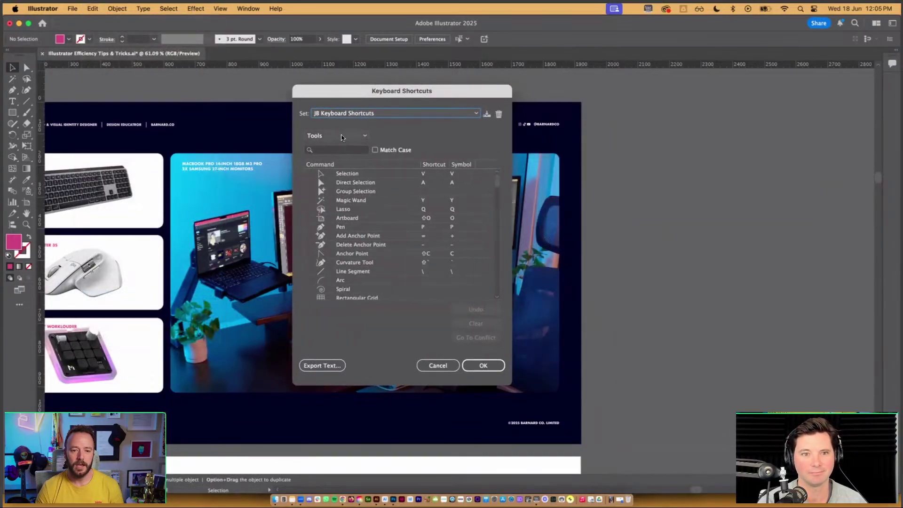
left_click(342, 138)
left_click(346, 146)
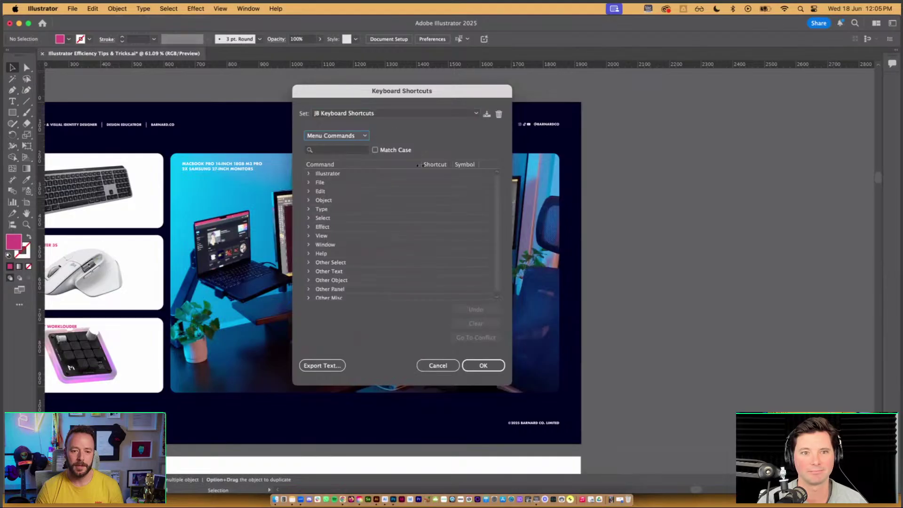
scroll(316, 245, "down", 1)
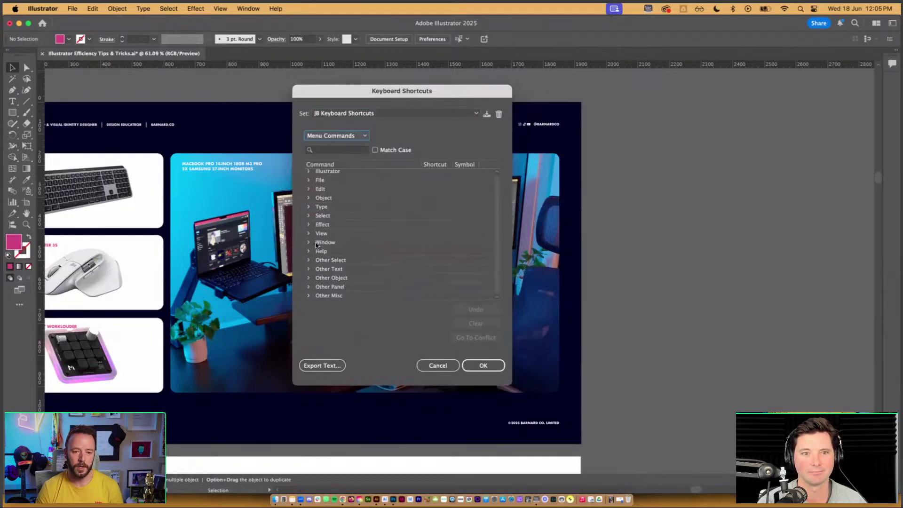
Step: Look up the shortcut for resetting the current workspace among the Window commands and close the settings without changes
left_click(309, 242)
scroll(308, 241, "down", 3)
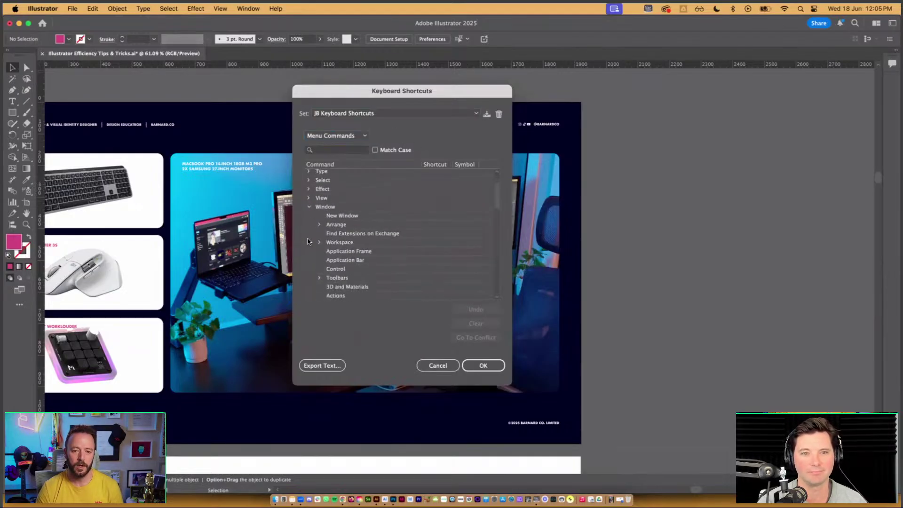
scroll(320, 237, "down", 8)
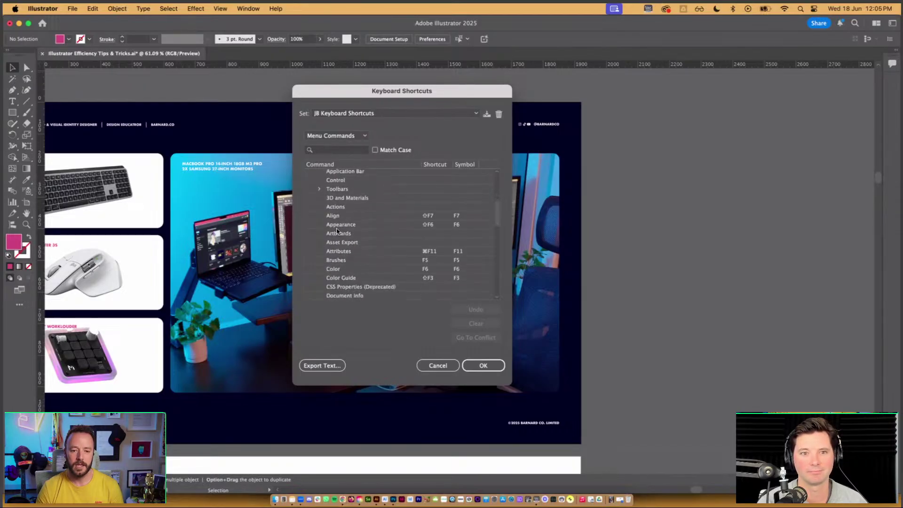
scroll(337, 230, "up", 6)
left_click(320, 224)
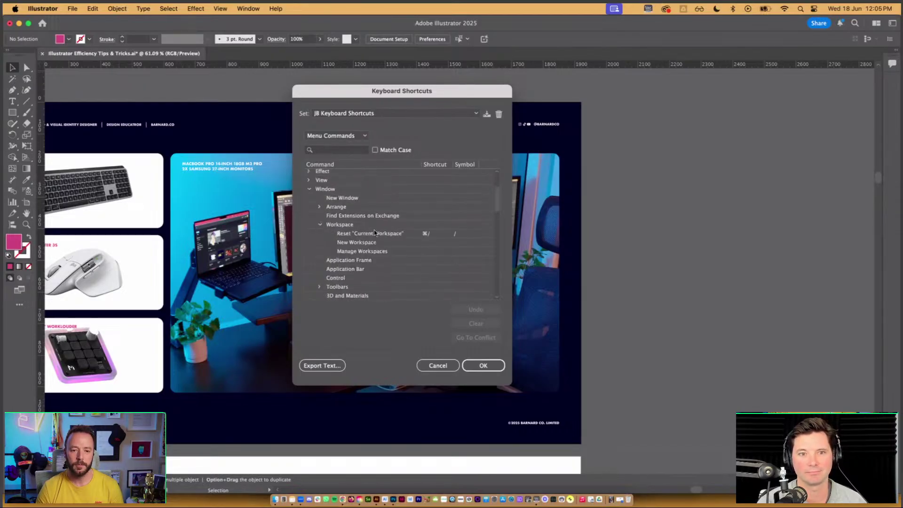
scroll(374, 232, "down", 2)
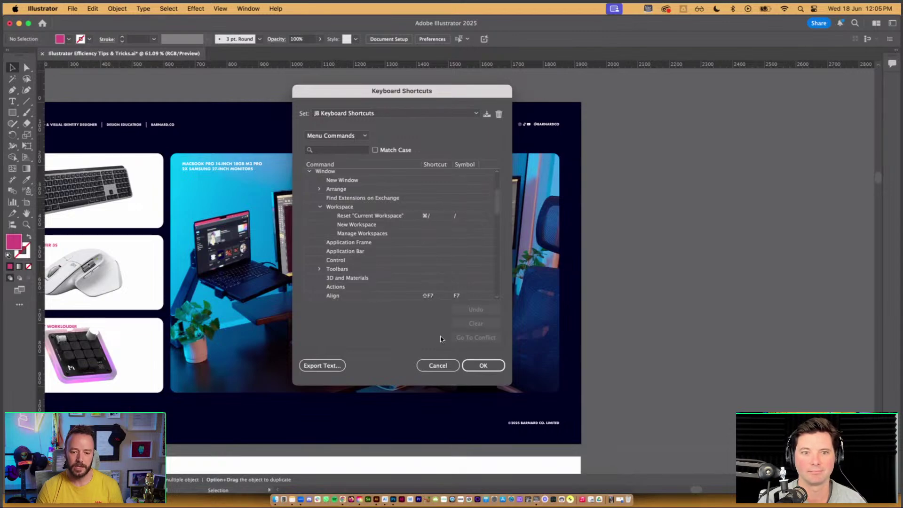
left_click(437, 365)
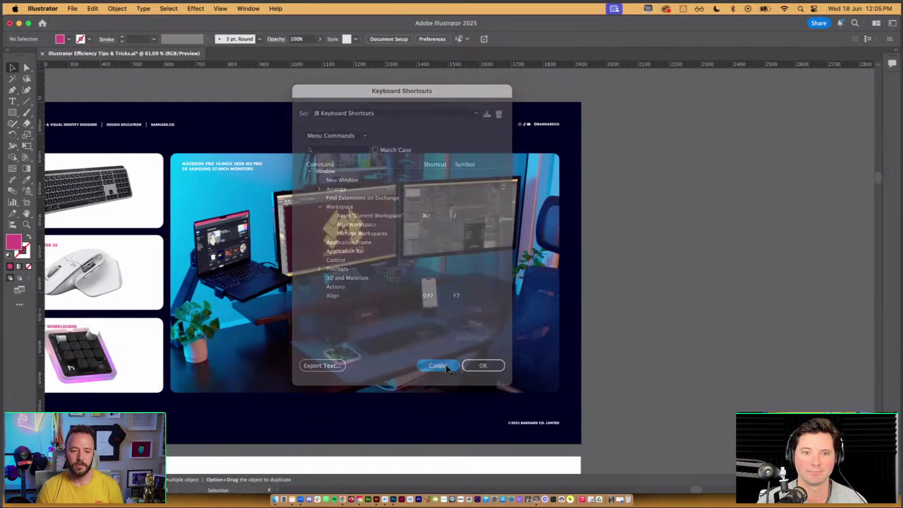
left_click_drag(447, 367, 602, 355)
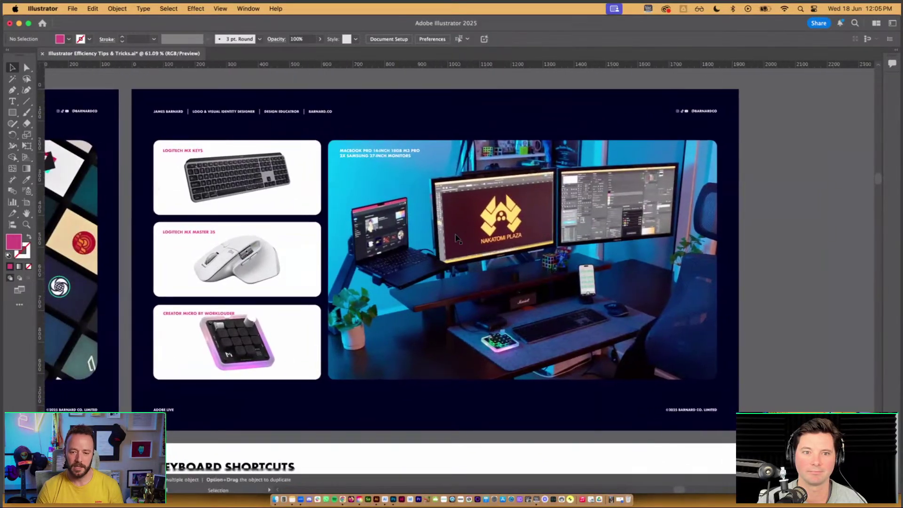
Step: Review the list of available panels and close it without changing any panel
left_click_drag(458, 229, 459, 229)
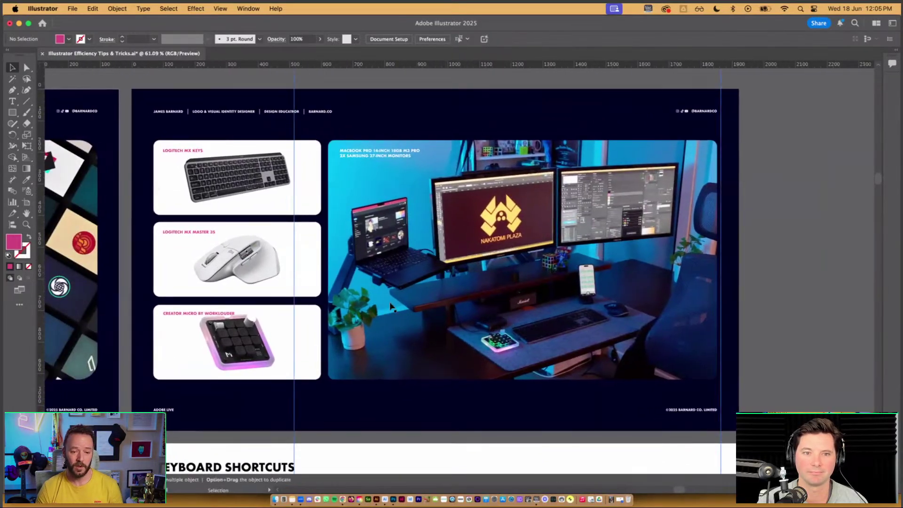
left_click(249, 8)
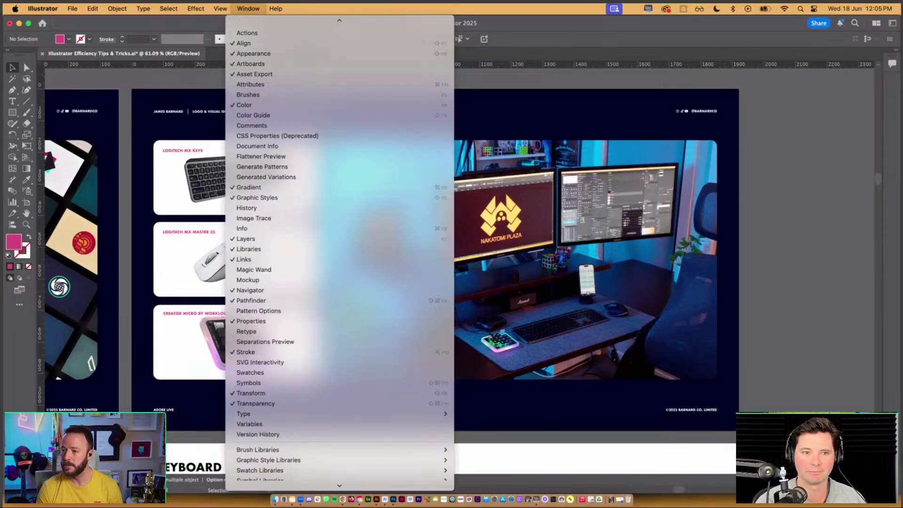
left_click(717, 129)
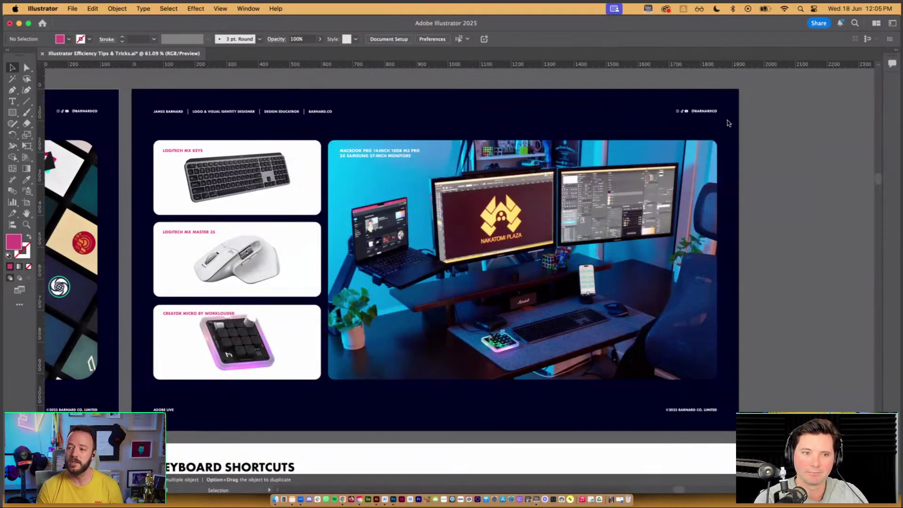
Step: Select the mouse and keyboard images in turn and review the saved workspaces, including JB Macbook Only
left_click(651, 177)
left_click(275, 248)
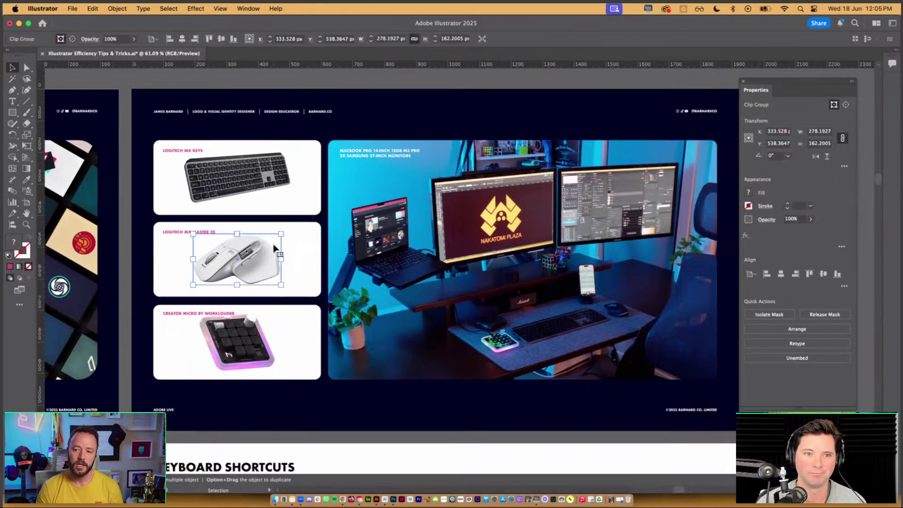
left_click(271, 194)
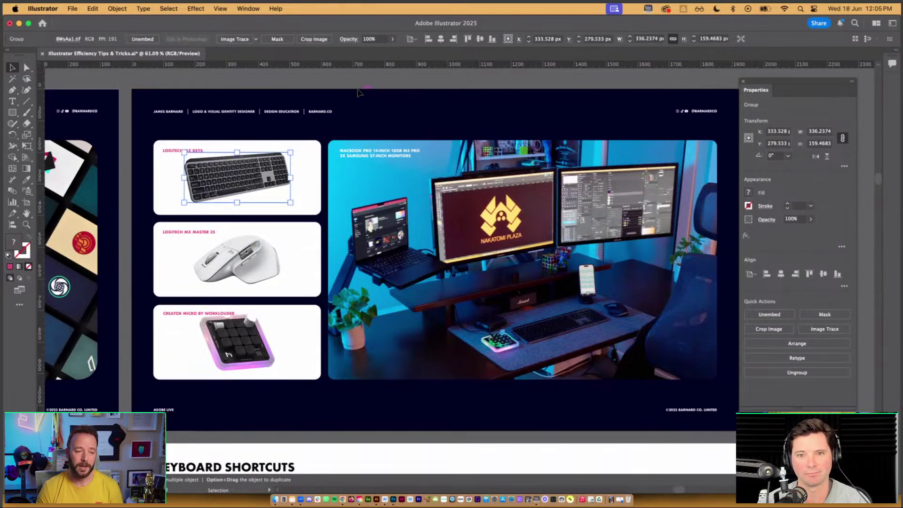
left_click(248, 8)
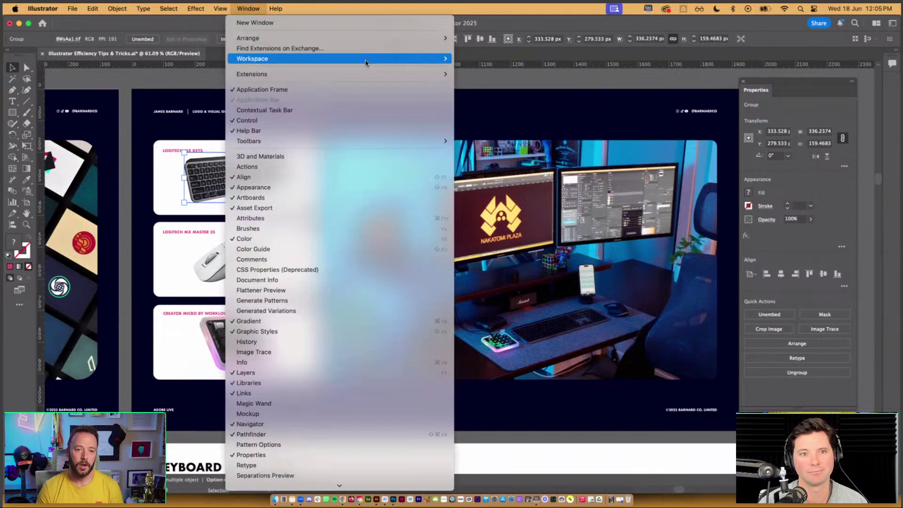
mouse_move(364, 59)
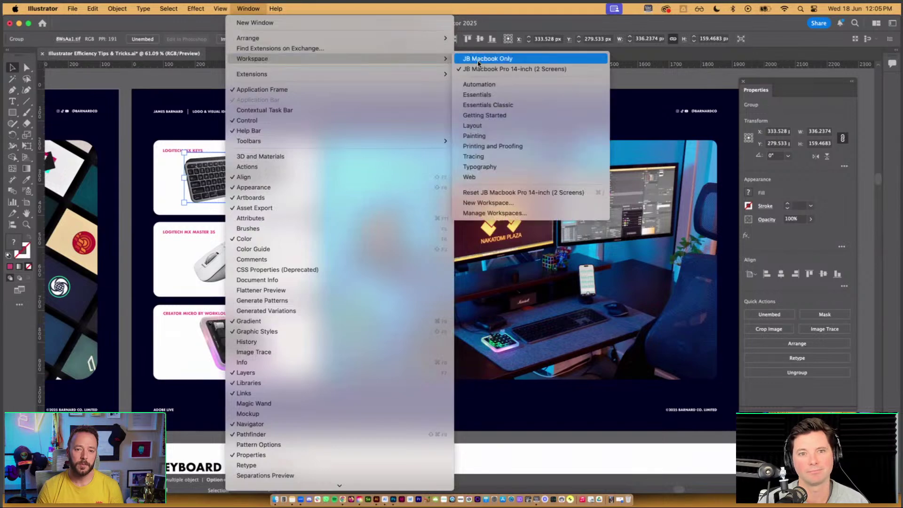
left_click(536, 58)
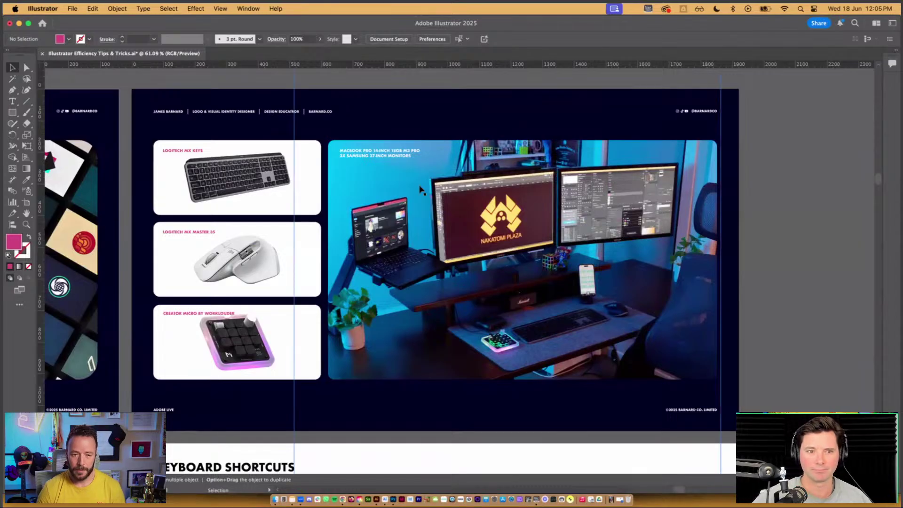
Step: Examine the Logitech MX Keys, Logitech MX Master 3S and Creator Micro pictures up close on the desk setup artboard
left_click_drag(396, 186, 451, 177)
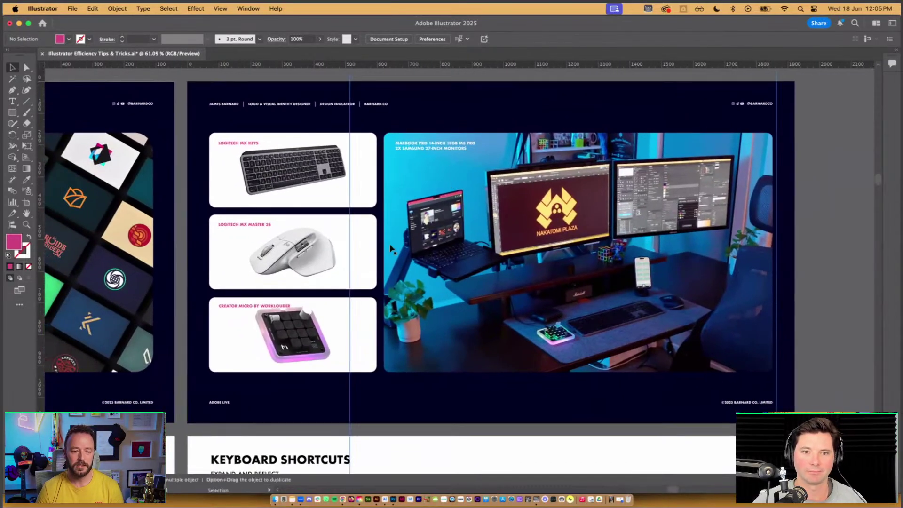
scroll(305, 229, "up", 4)
left_click_drag(305, 199, 415, 215)
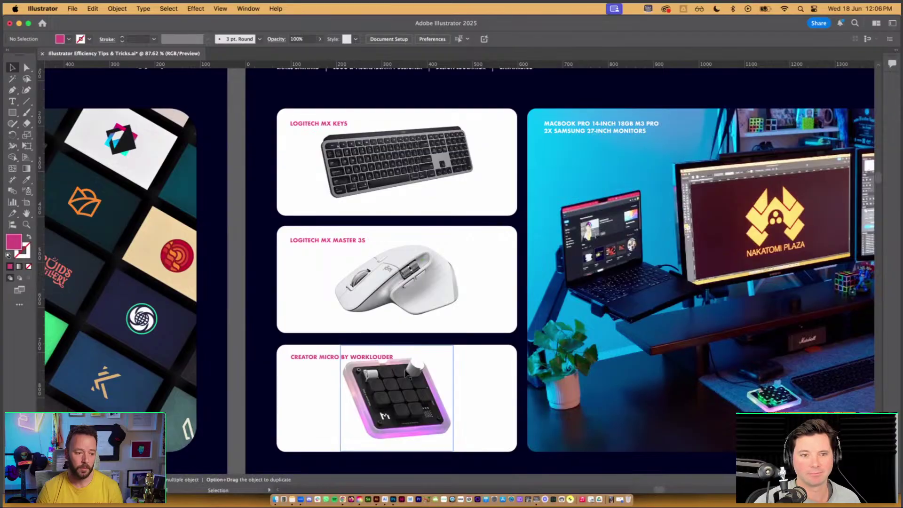
scroll(403, 255, "down", 1)
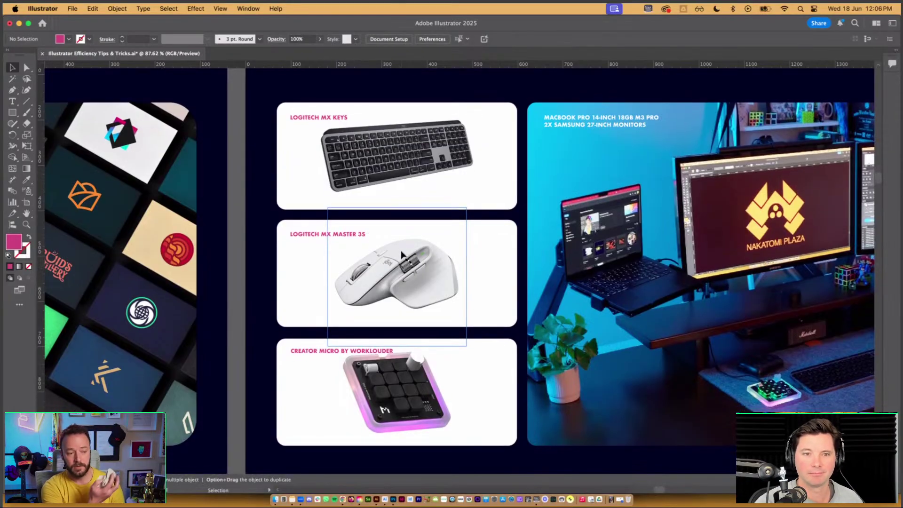
scroll(403, 256, "up", 2)
scroll(403, 256, "down", 1)
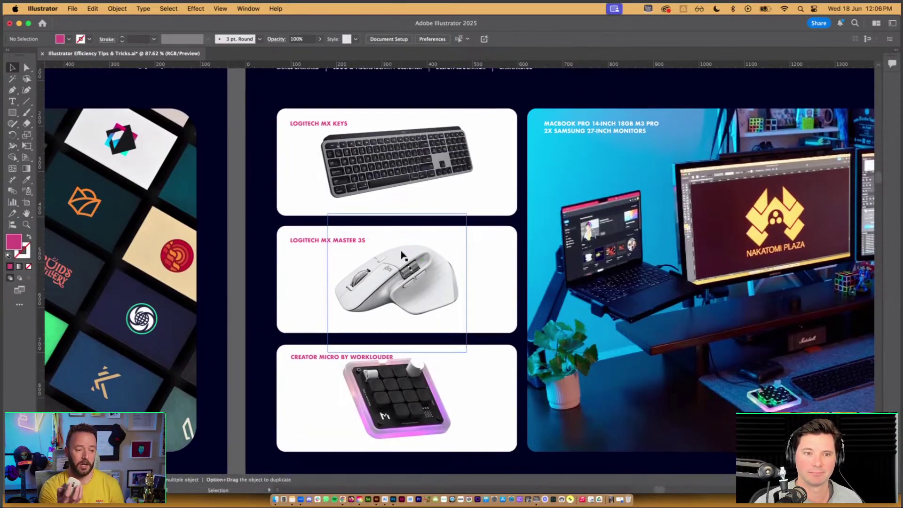
scroll(403, 256, "up", 1)
scroll(403, 255, "down", 1)
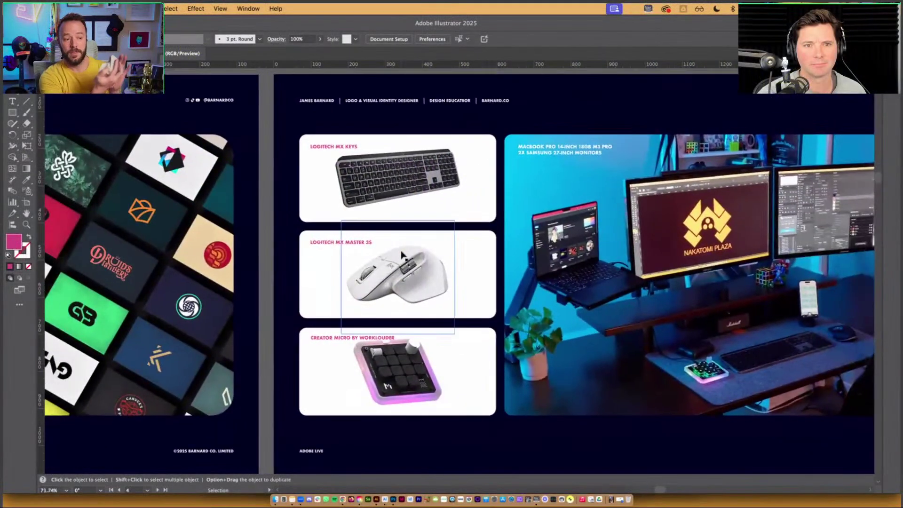
scroll(402, 255, "up", 1)
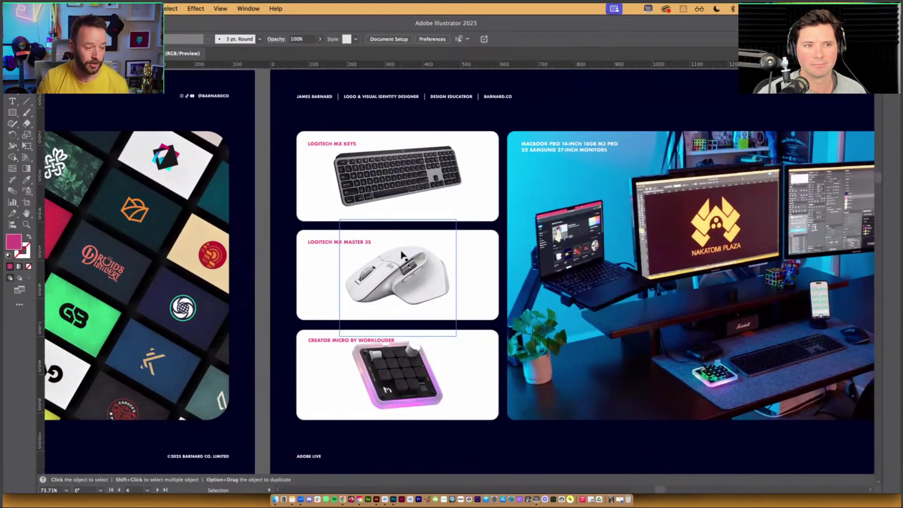
scroll(402, 255, "up", 2)
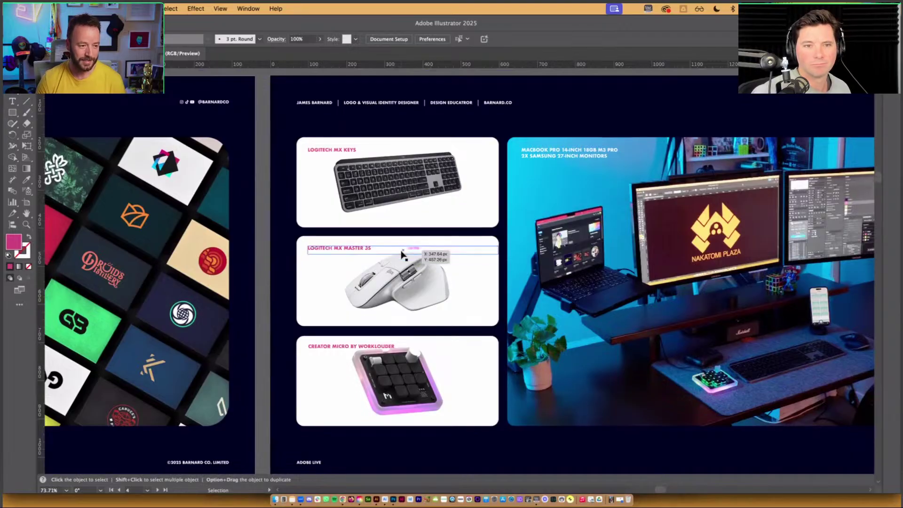
scroll(402, 255, "up", 1)
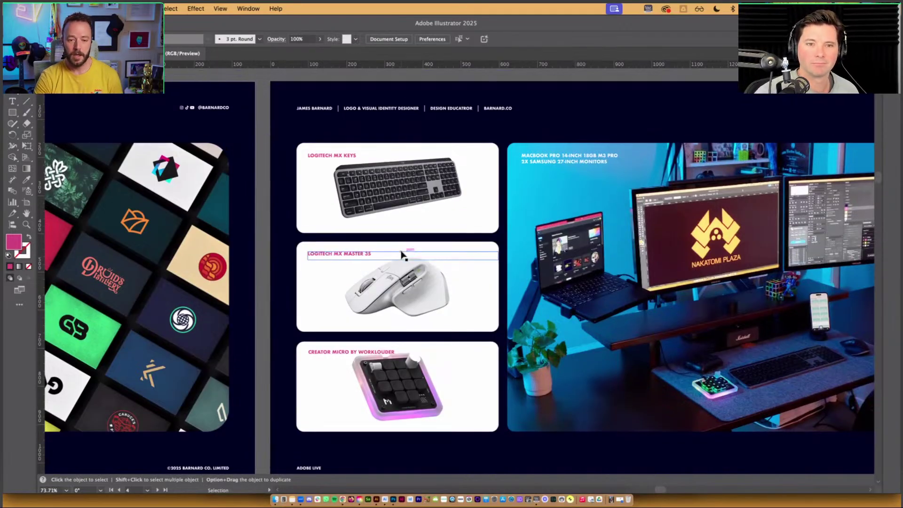
scroll(402, 254, "down", 1)
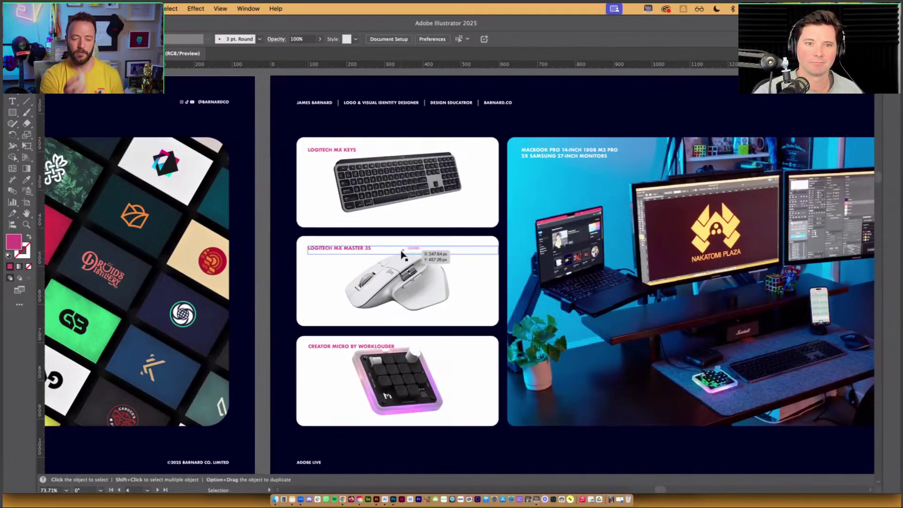
scroll(402, 254, "up", 1)
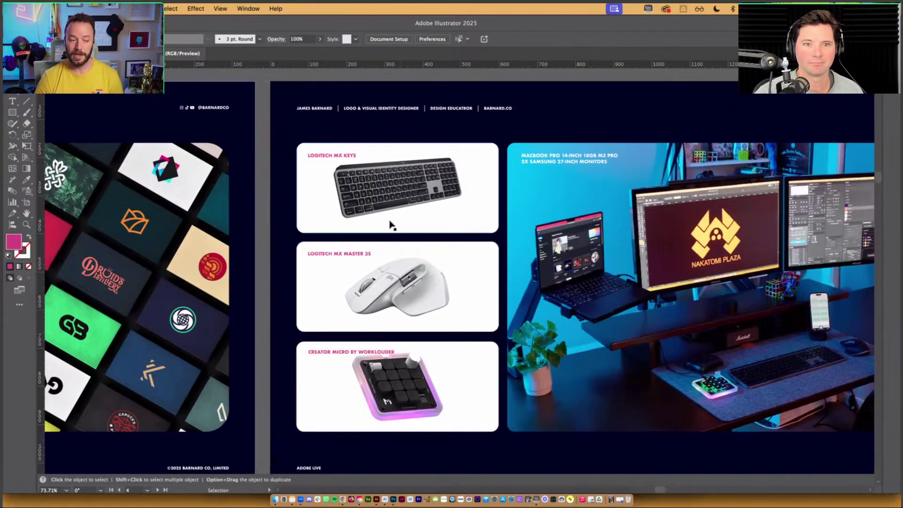
left_click_drag(393, 225, 231, 219)
Step: Go to the Selection & Anchor Display artboard and select the yellow circle's top anchor point with the Direct Selection tool
left_click(467, 183)
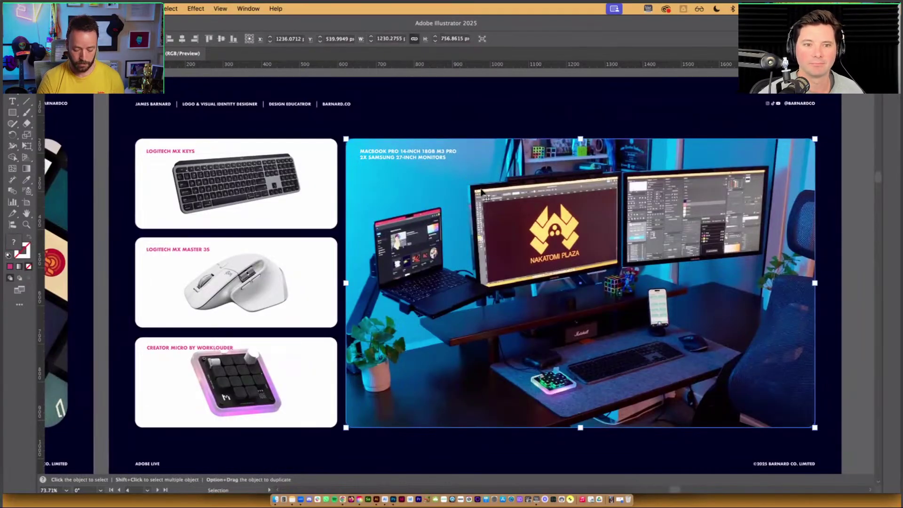
key("Page_Down")
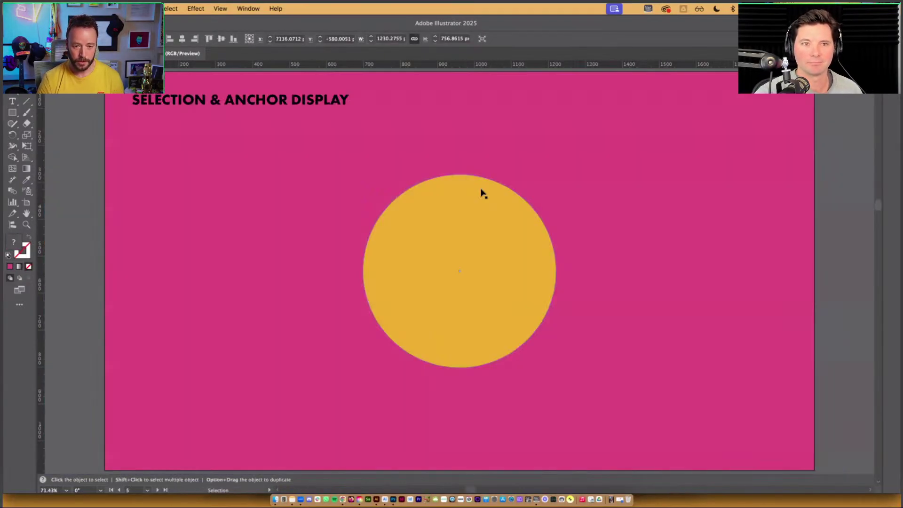
left_click(841, 157)
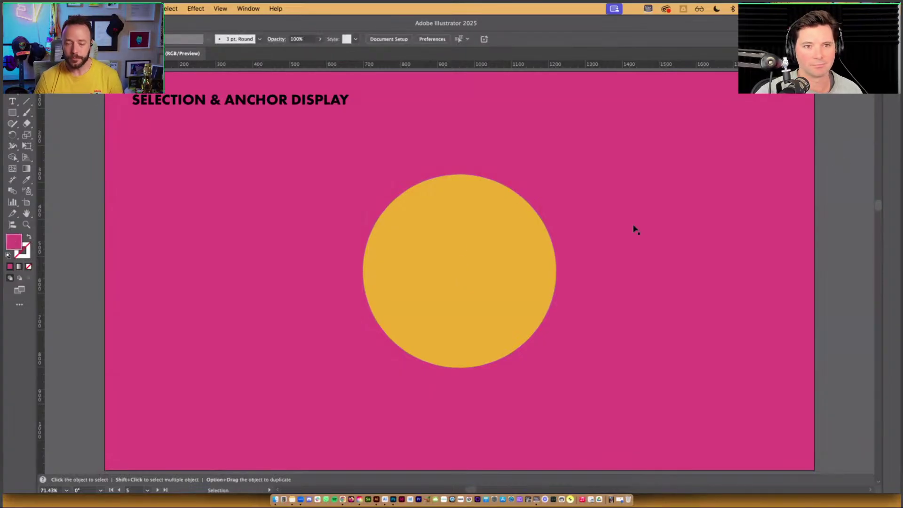
left_click(475, 234)
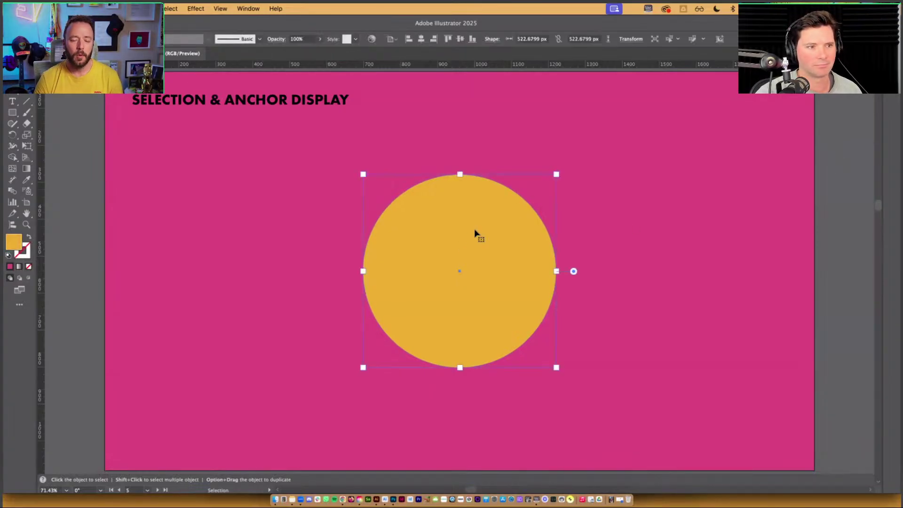
key("a")
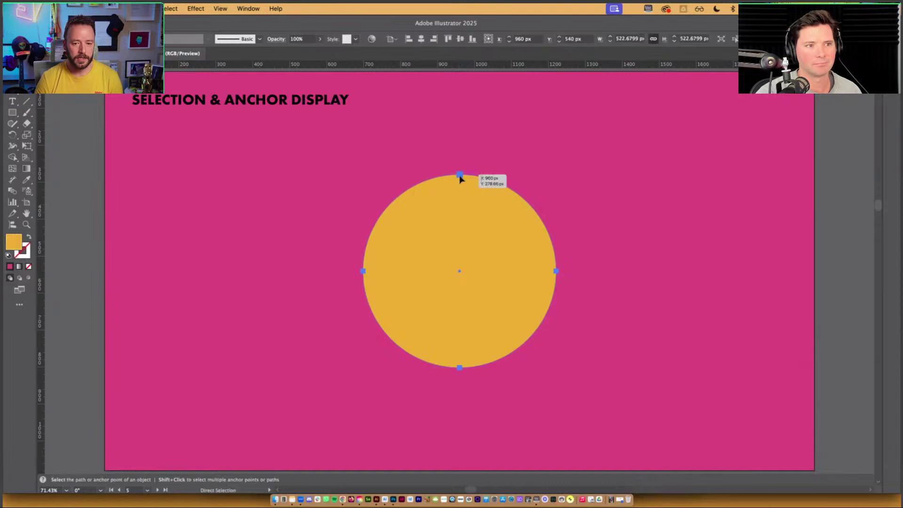
left_click(459, 175)
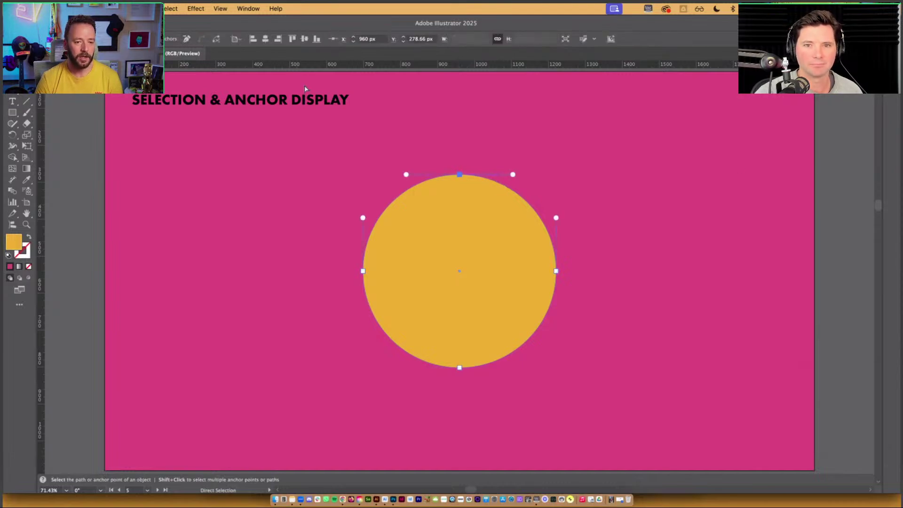
Step: Set the anchor point, handle and bounding box size to Default in the Selection & Anchor Display preferences and apply it
left_click(53, 9)
mouse_move(57, 38)
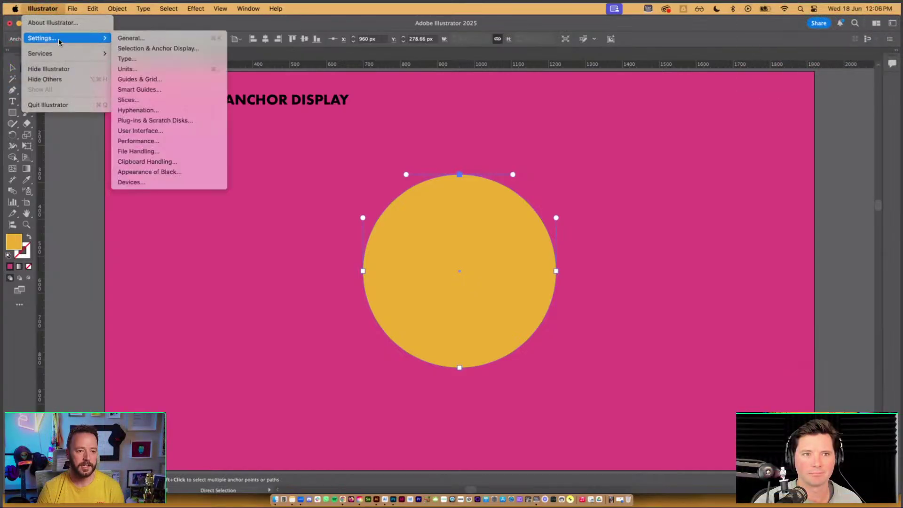
left_click(178, 49)
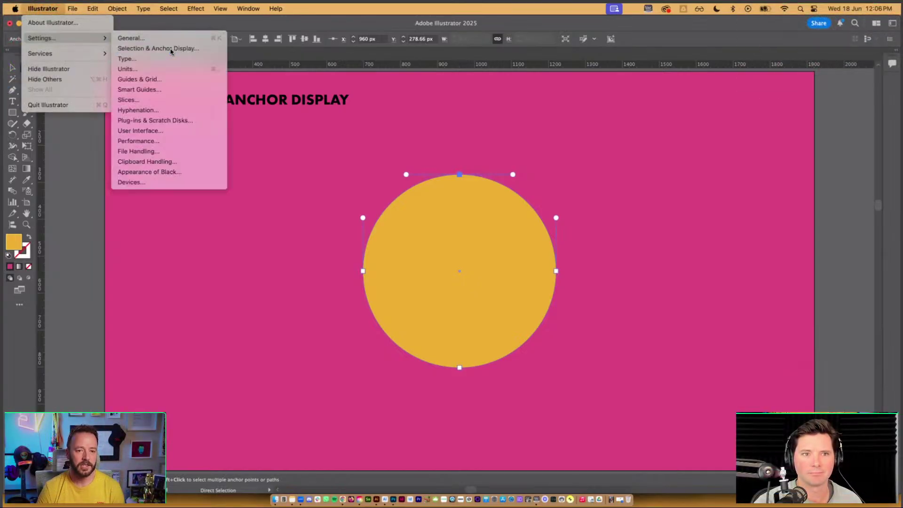
left_click_drag(535, 103, 635, 102)
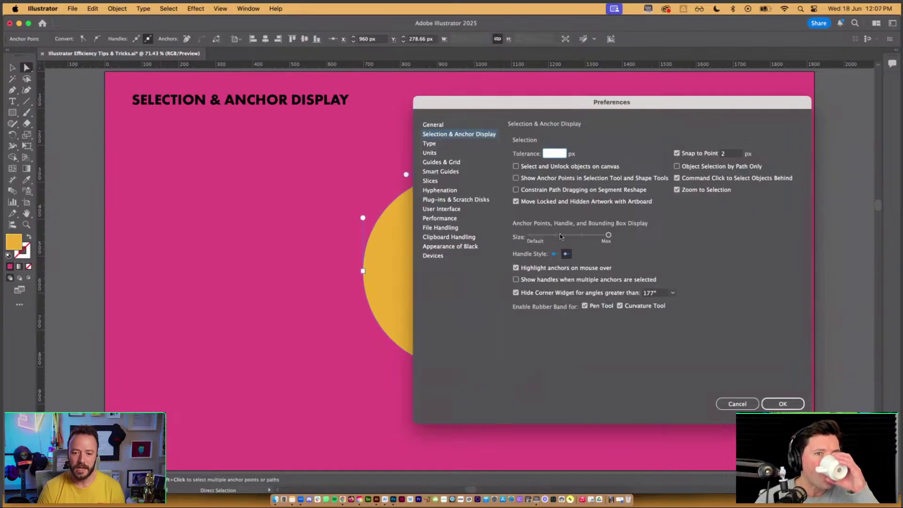
left_click_drag(563, 235, 530, 238)
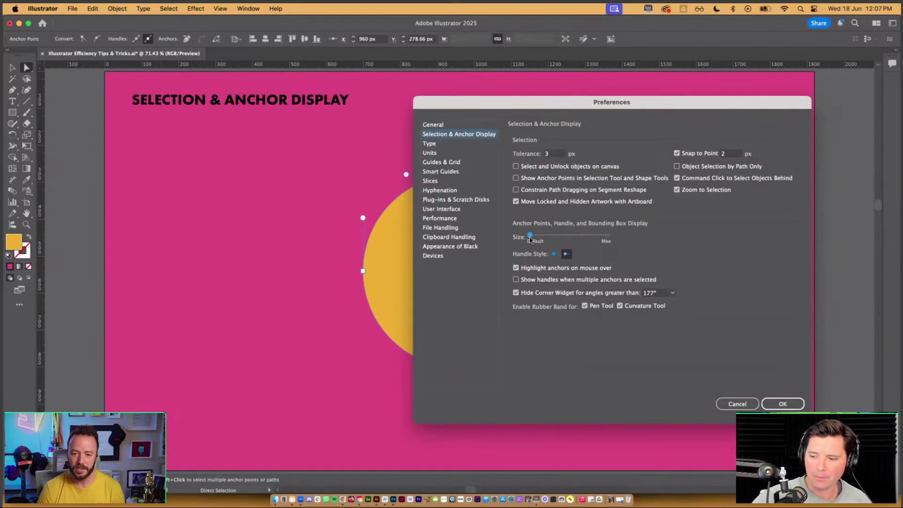
left_click(771, 403)
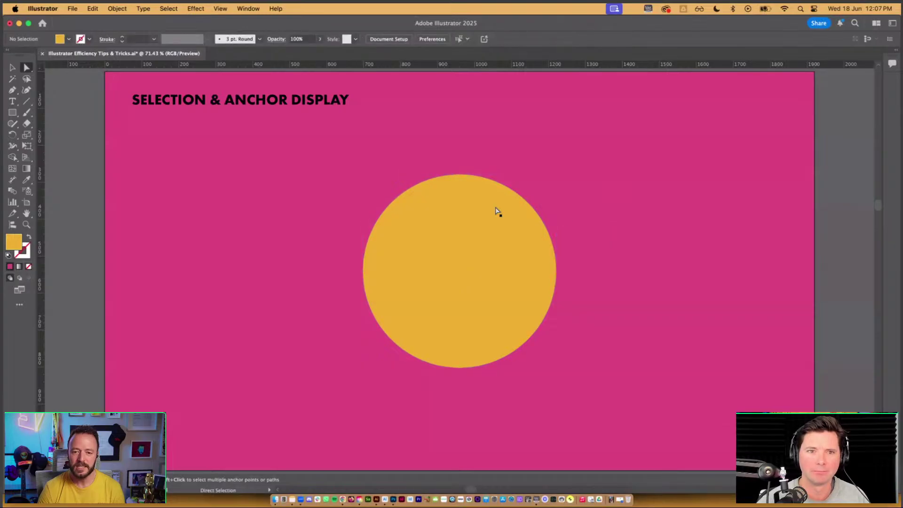
Step: Select the circle's top anchor point again to inspect its anchors and handles at the Default display size
left_click(459, 176)
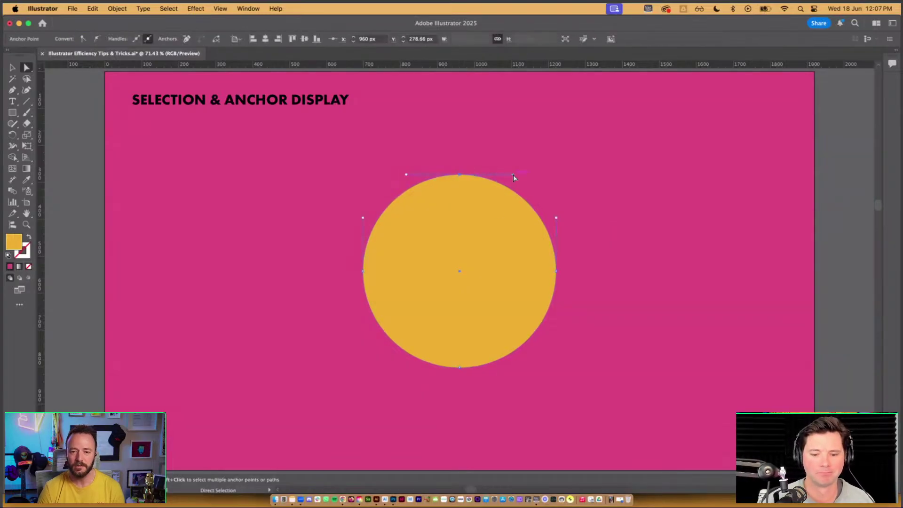
left_click(516, 176)
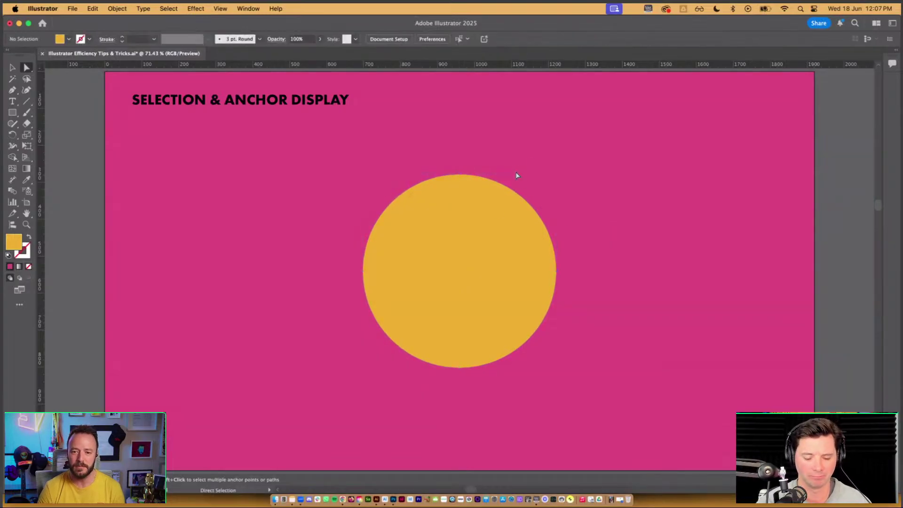
left_click(459, 175)
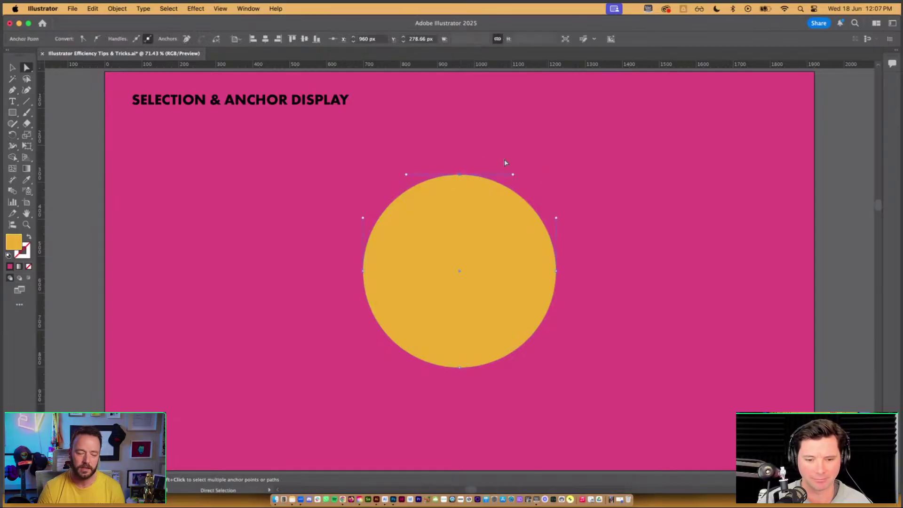
Step: Set the anchor point, handle and bounding box size to Max in the Selection & Anchor Display preferences and apply it
left_click(54, 11)
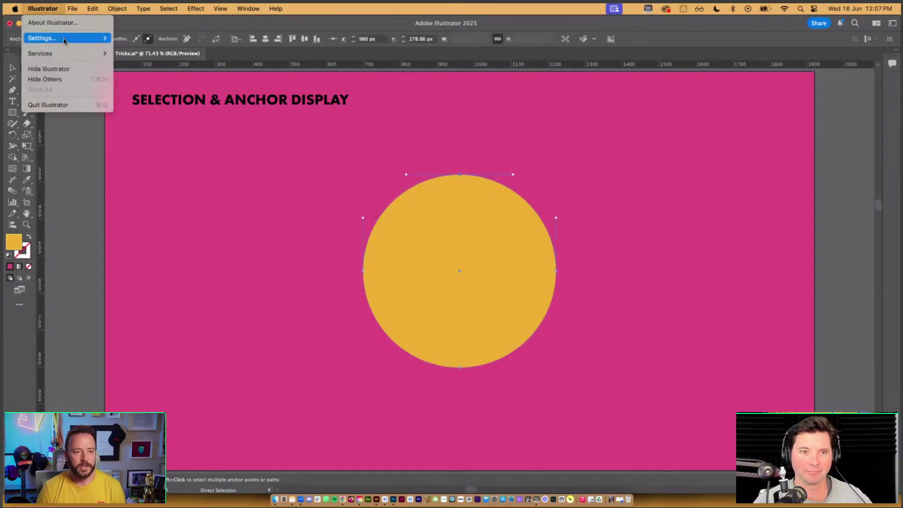
mouse_move(41, 38)
left_click(150, 46)
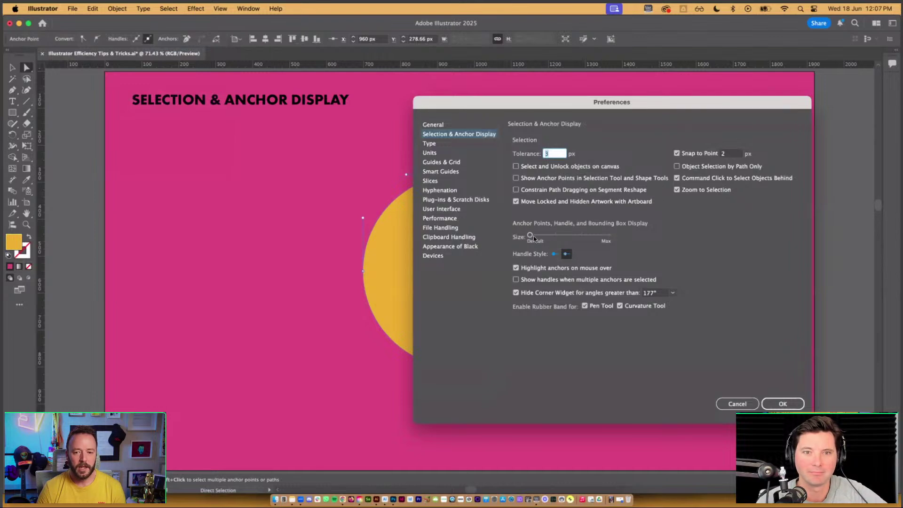
left_click_drag(531, 237, 608, 236)
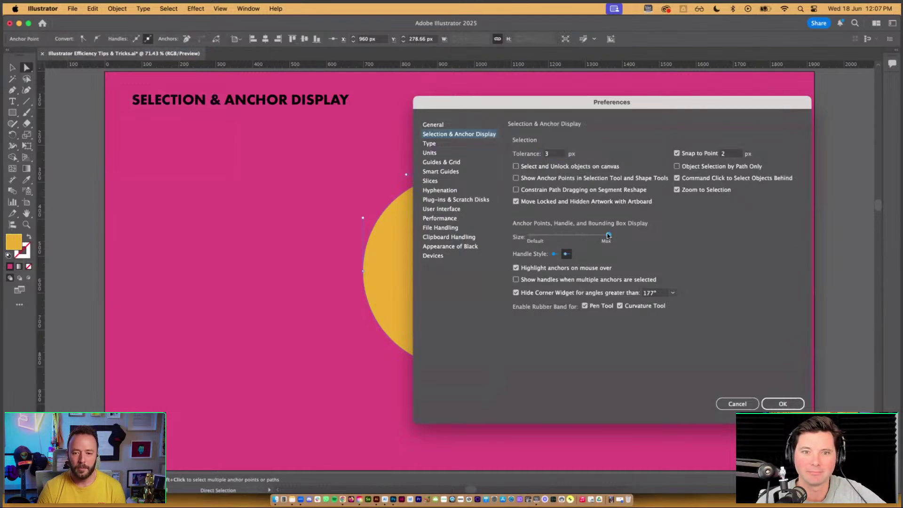
left_click(555, 254)
left_click(565, 254)
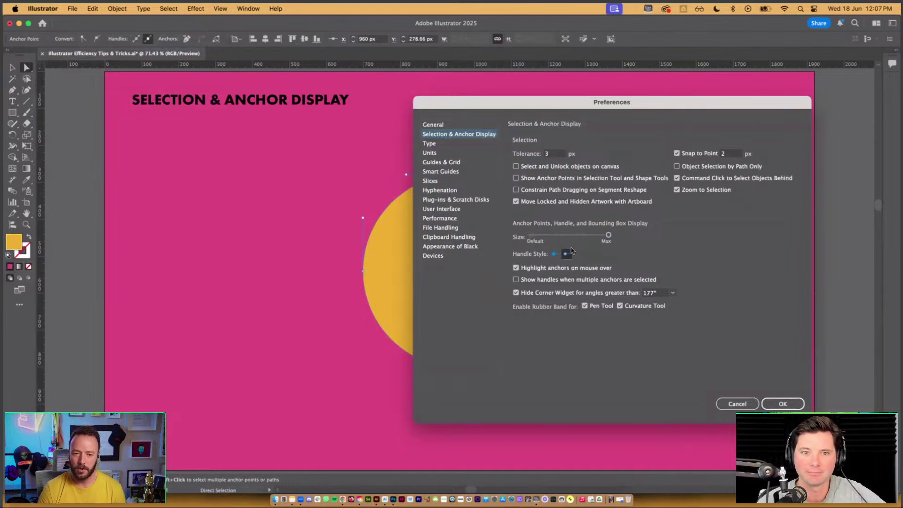
left_click(783, 404)
Step: Try pulling the right-hand handle of the circle's top anchor point outward, undo the reshaping and deselect the circle
left_click(588, 227)
left_click(469, 183)
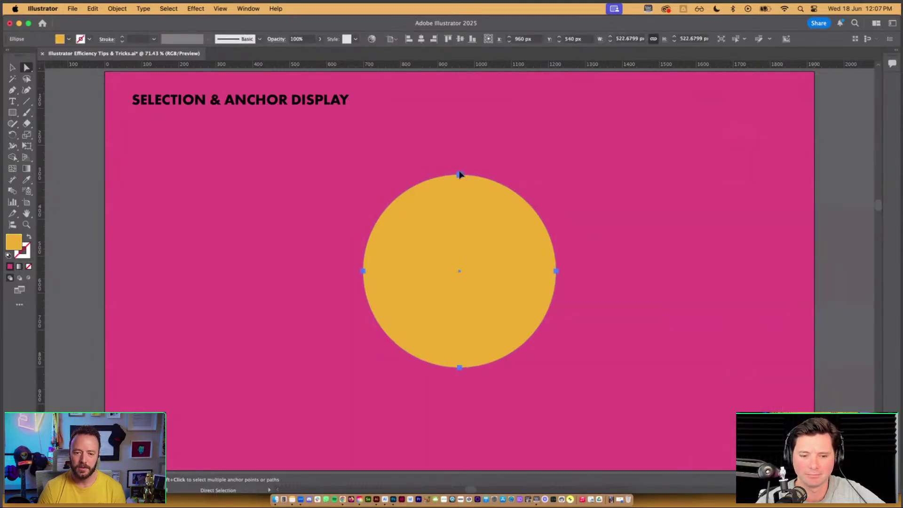
left_click(459, 174)
left_click_drag(512, 178, 541, 174)
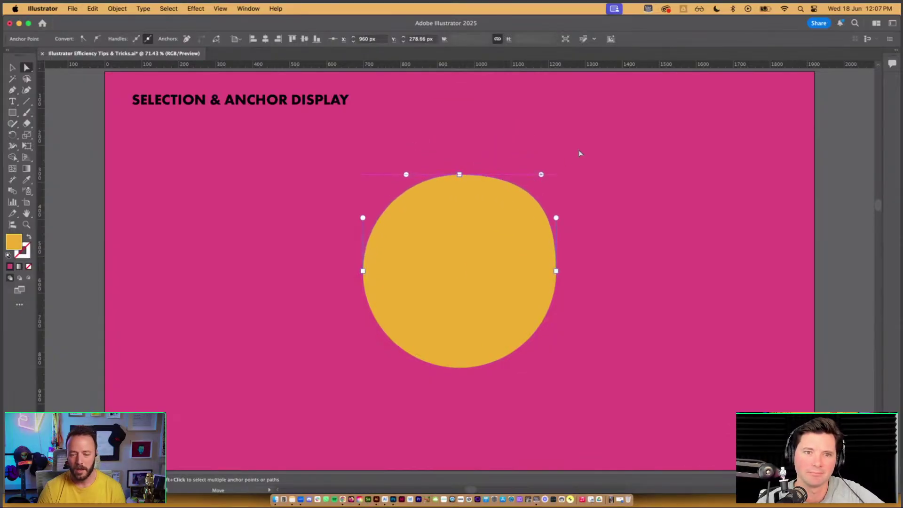
key("super+z")
left_click(594, 184)
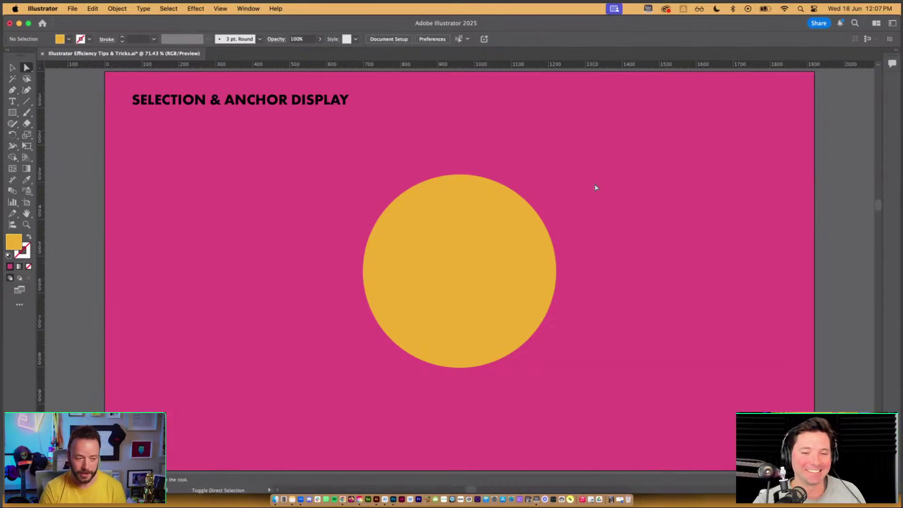
Step: On the Default Graphic Styles artboard, draw a rectangle about 318 × 271 px with white fill and 1 pt black stroke, left of the small square
key("Page_Down")
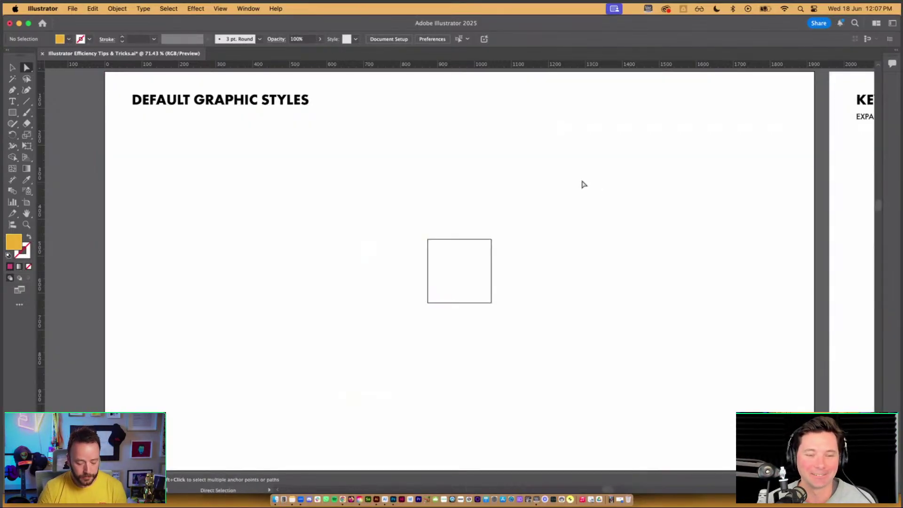
key("v")
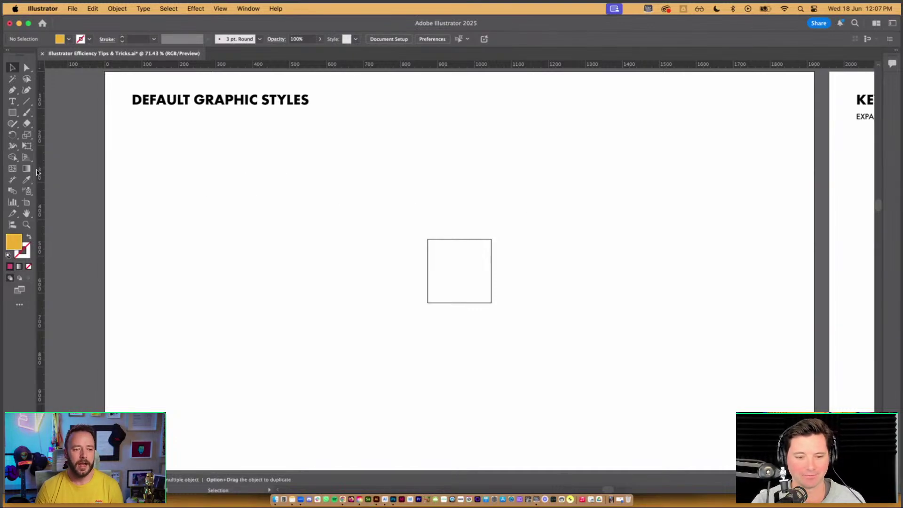
left_click_drag(439, 198, 562, 322)
left_click(226, 184)
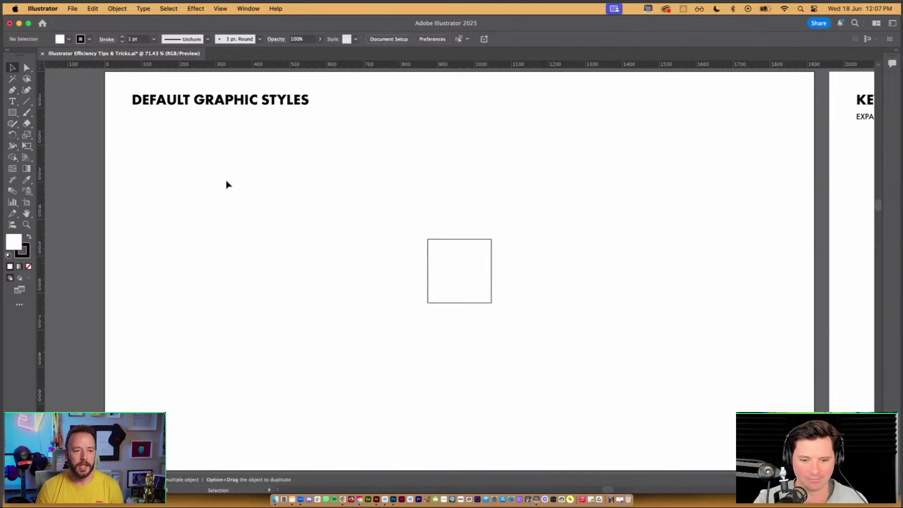
key("m")
left_click_drag(201, 159, 319, 259)
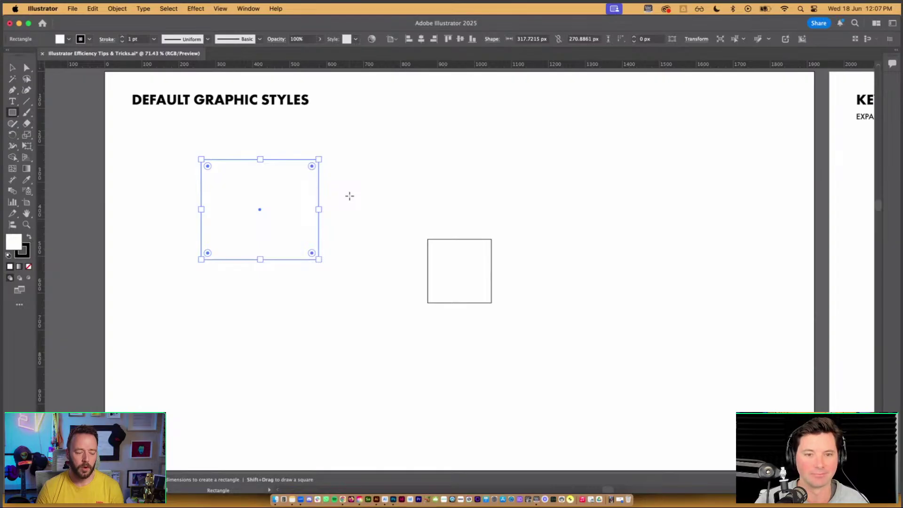
key("v")
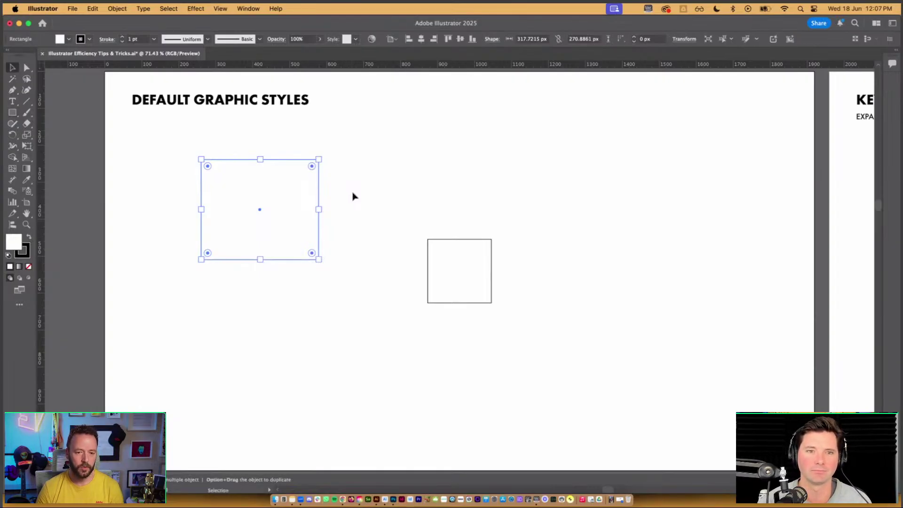
left_click(353, 195)
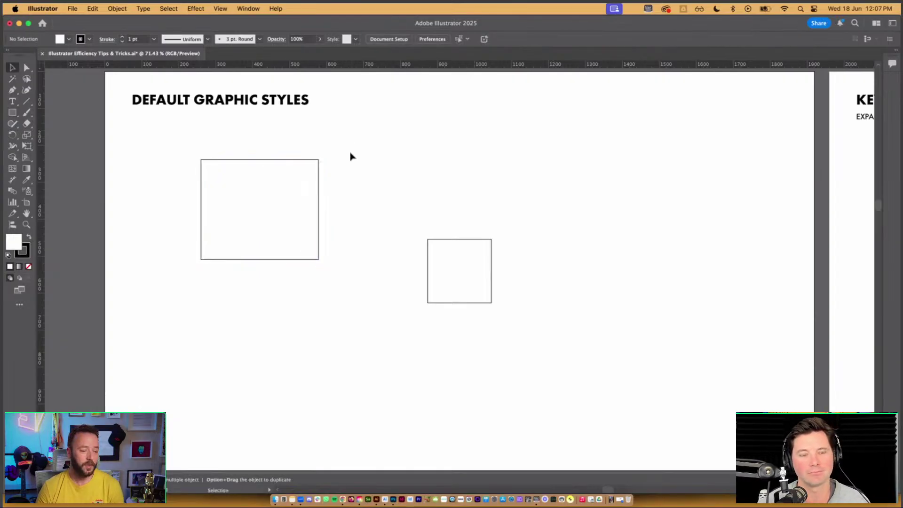
Step: Make the stroke the active attribute of the new rectangle, set it to None and deselect the rectangle
left_click_drag(351, 150, 245, 212)
left_click(25, 254)
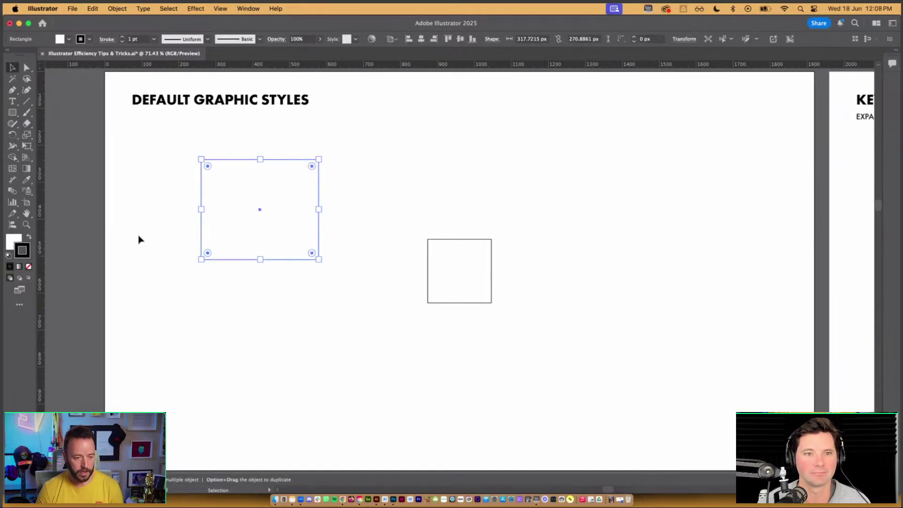
key("x")
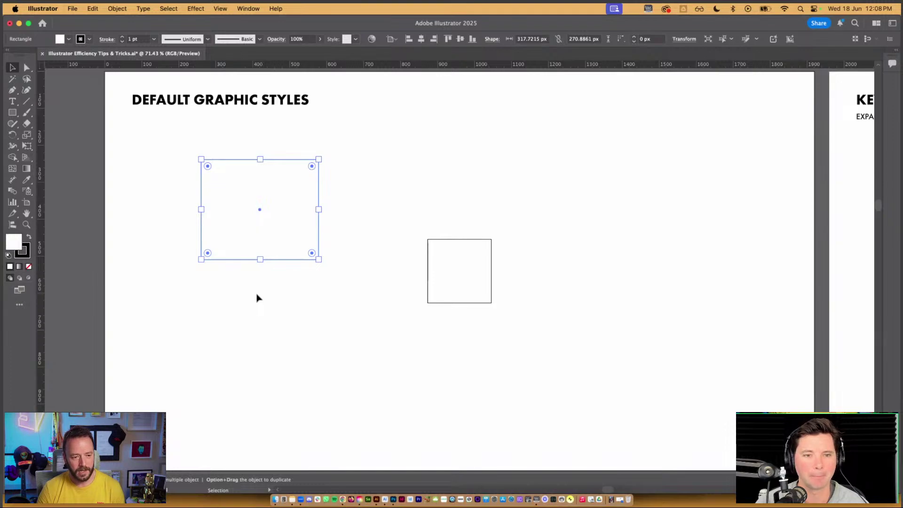
key("x")
key("x")
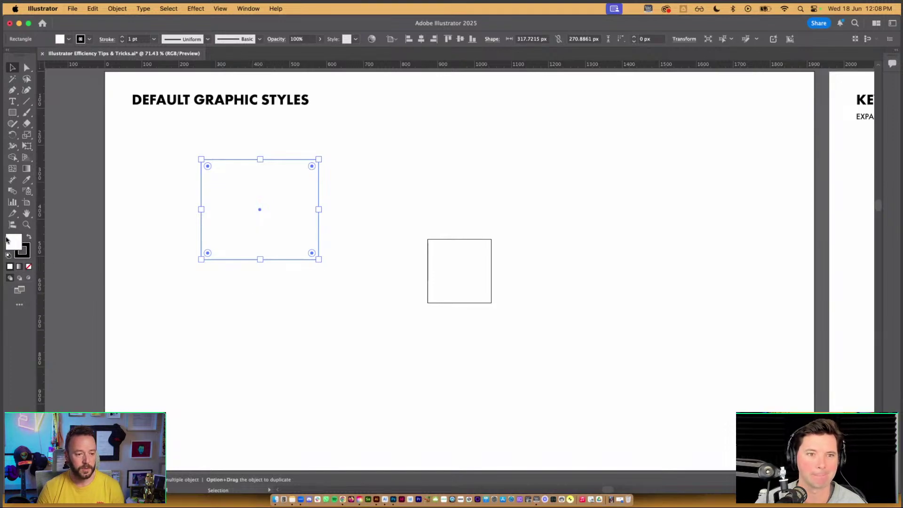
key("x")
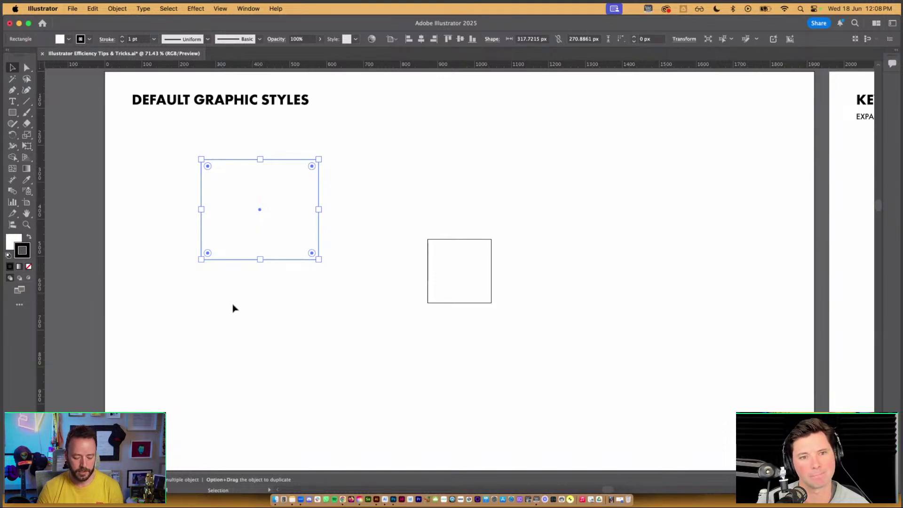
key("slash")
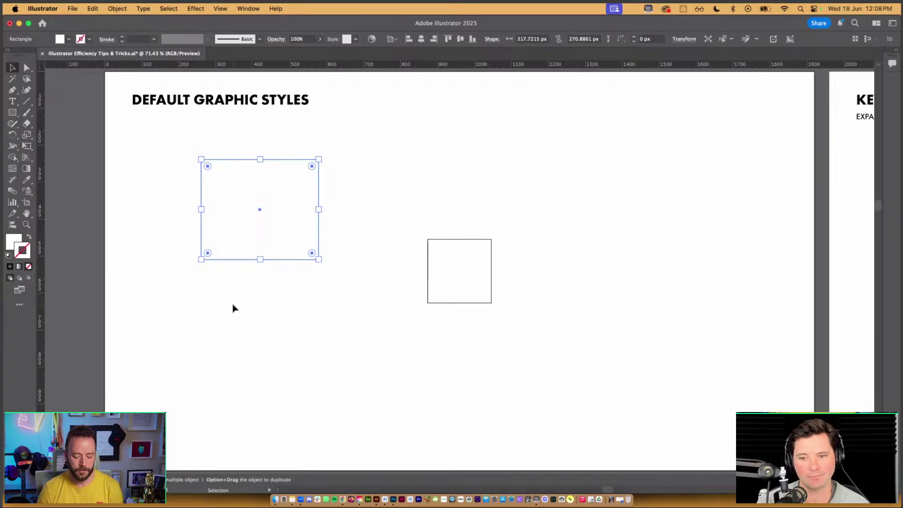
left_click(238, 305)
left_click(274, 176)
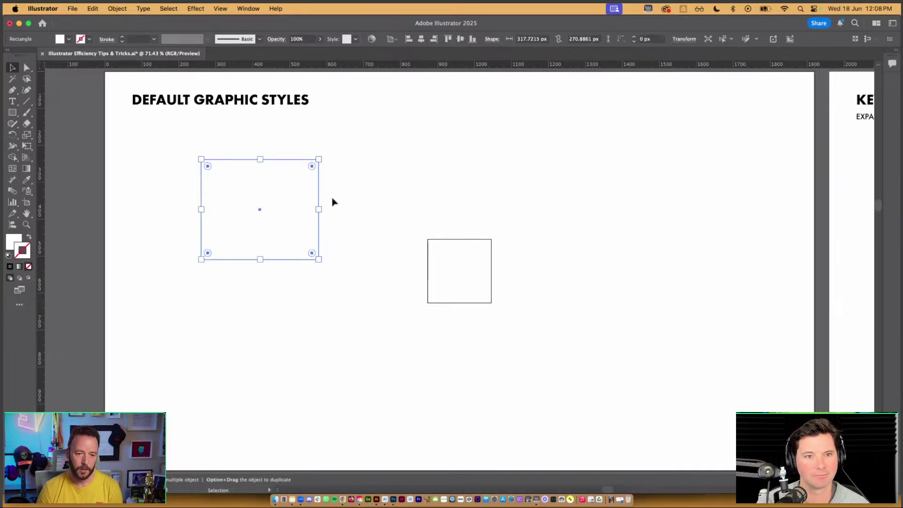
left_click(356, 213)
Step: Make the fill the active attribute and draw a square about 282 px wide to the left of the small outlined square
left_click_drag(422, 204, 414, 208)
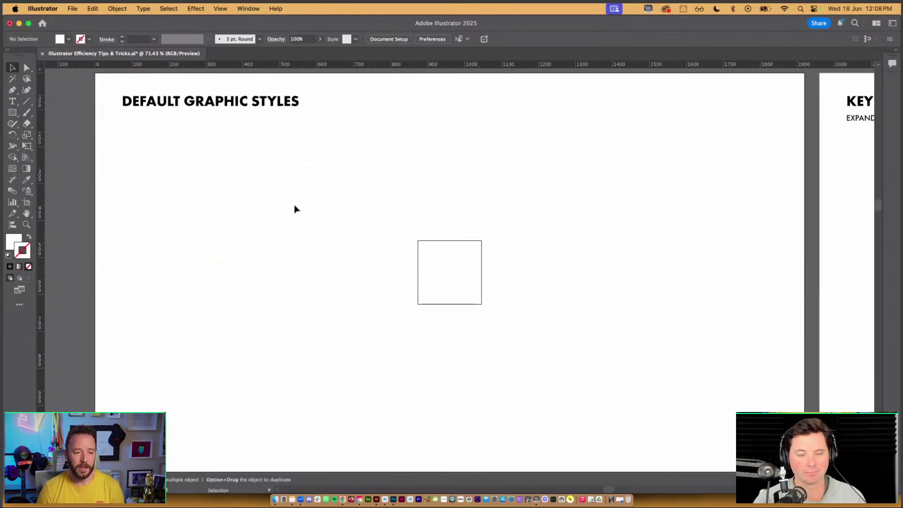
key("x")
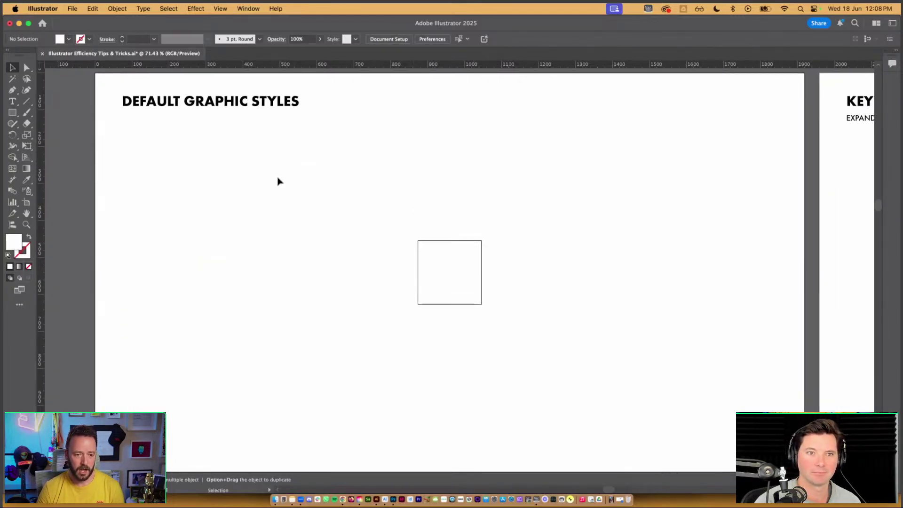
key("m")
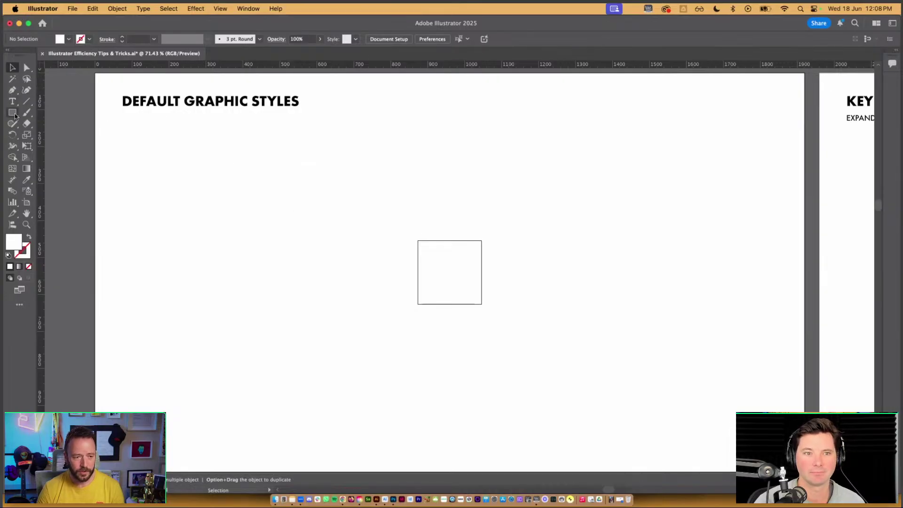
left_click_drag(229, 185, 334, 290)
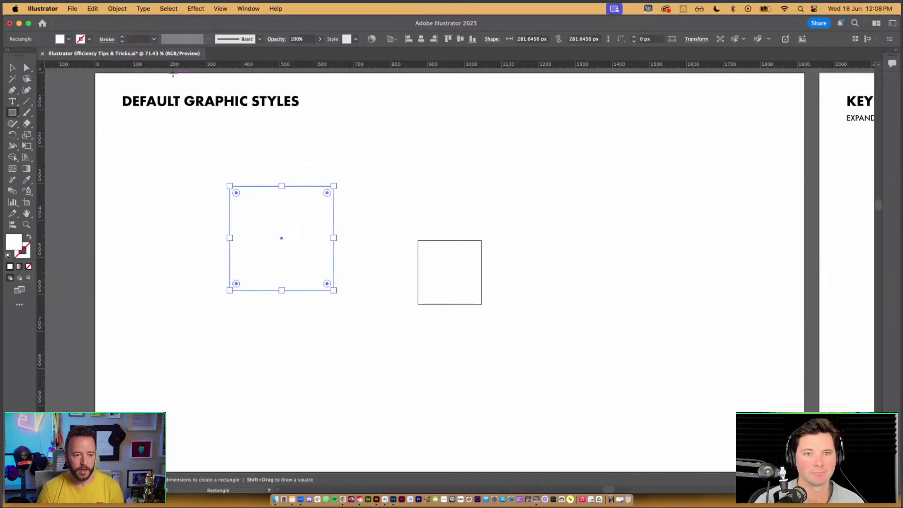
key("v")
Step: Fill the newly drawn square with the black swatch and deselect it
left_click(69, 40)
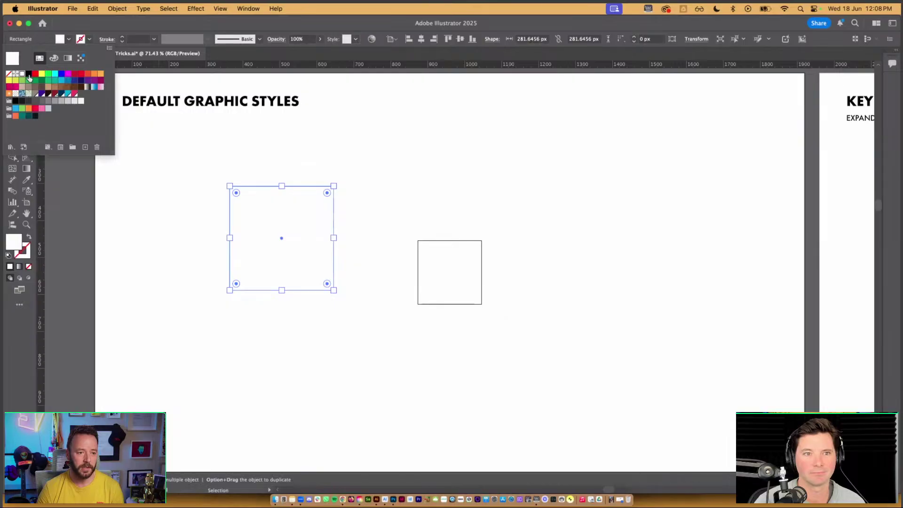
left_click(28, 75)
left_click(338, 242)
left_click(296, 238)
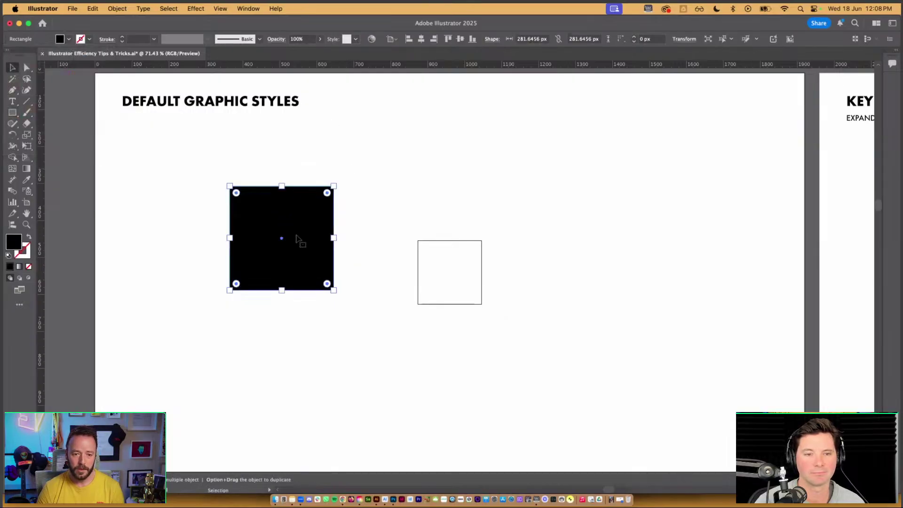
left_click(355, 203)
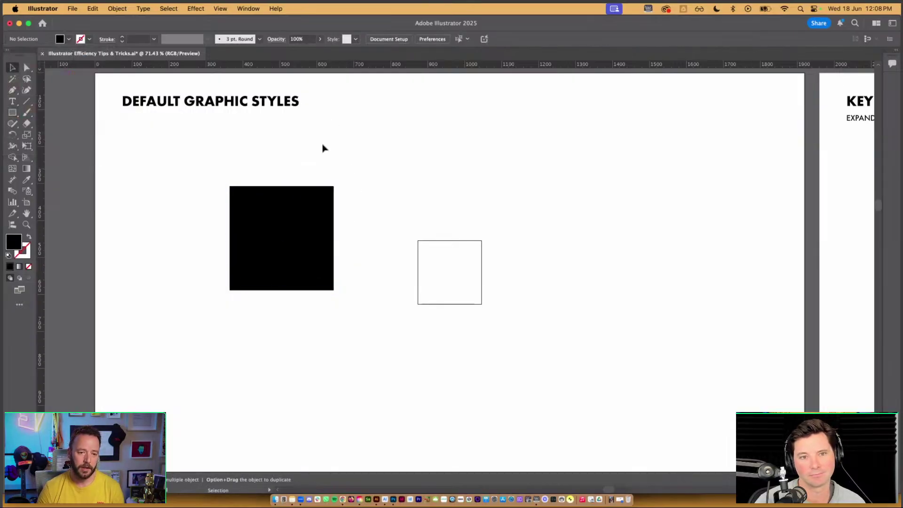
Step: Bring the Graphic Styles panel onto the artboard beside the black square and make it taller
left_click(248, 8)
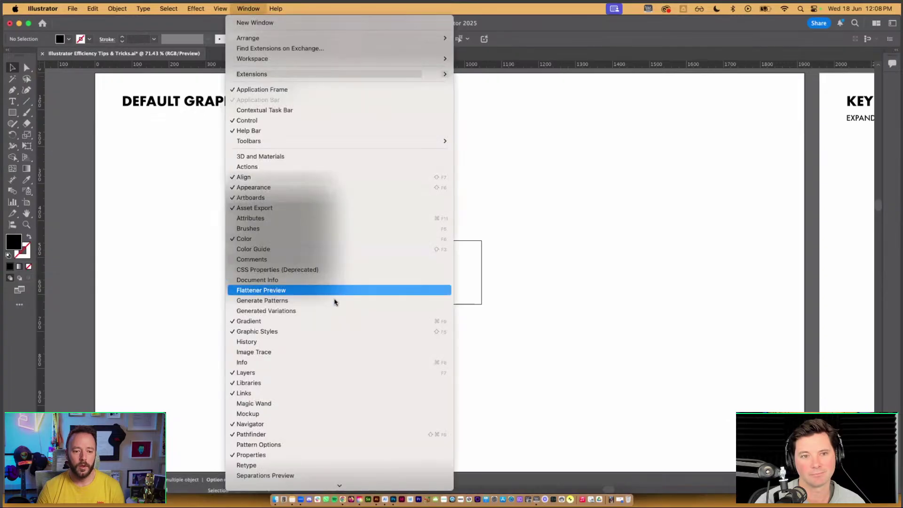
left_click(661, 212)
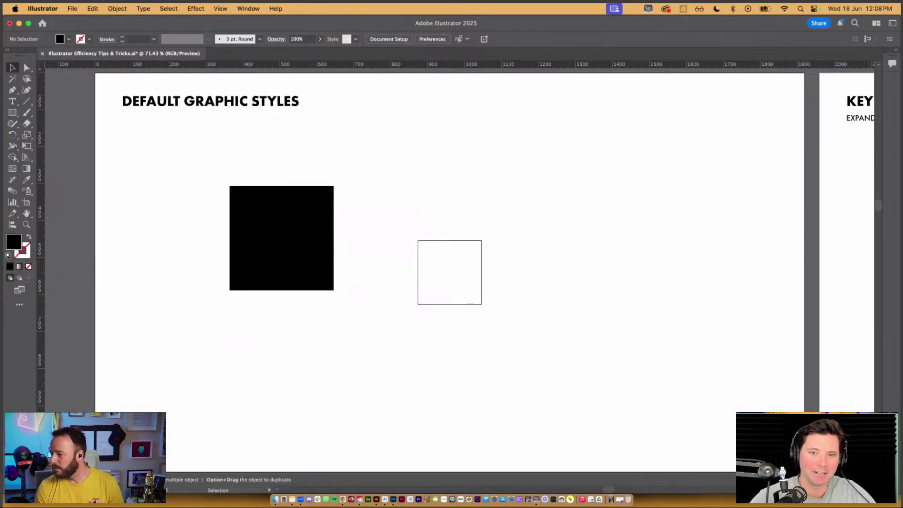
left_click_drag(680, 161, 418, 147)
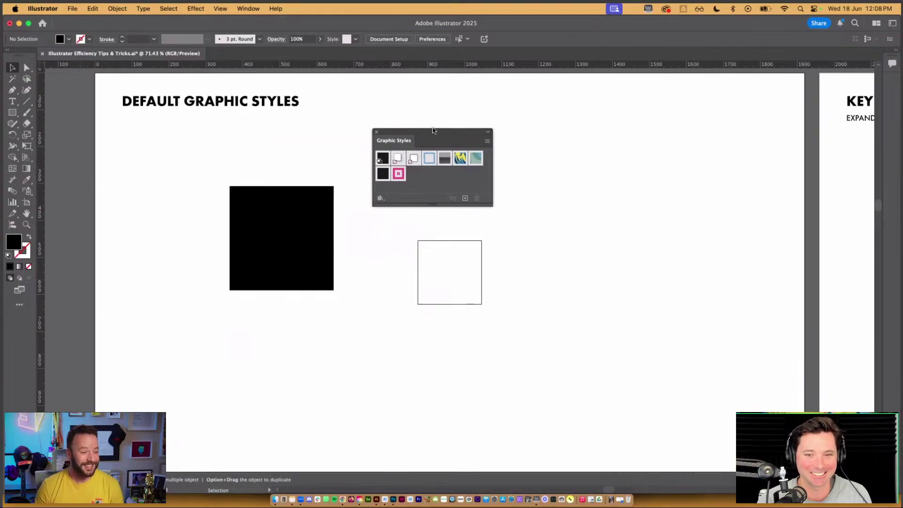
left_click_drag(428, 206, 431, 235)
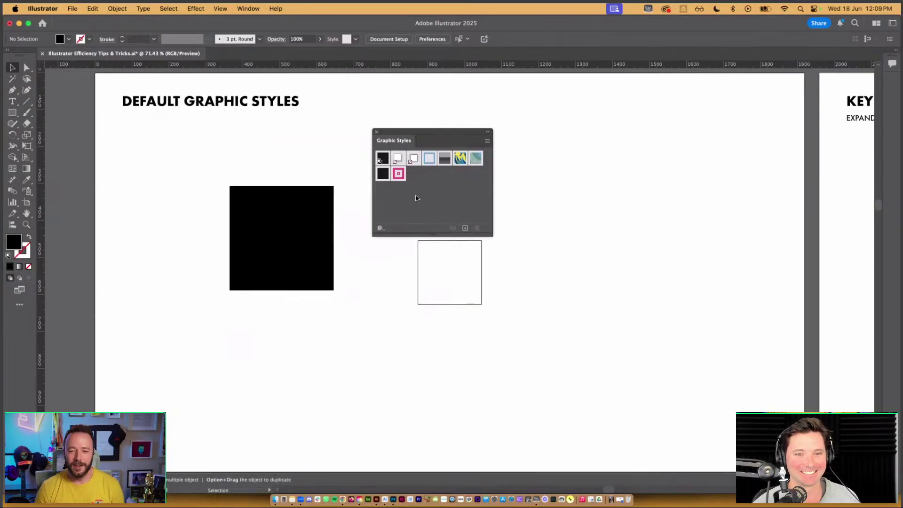
Step: Save the black square's appearance as a new graphic style and replace the default graphic style with it
left_click(289, 251)
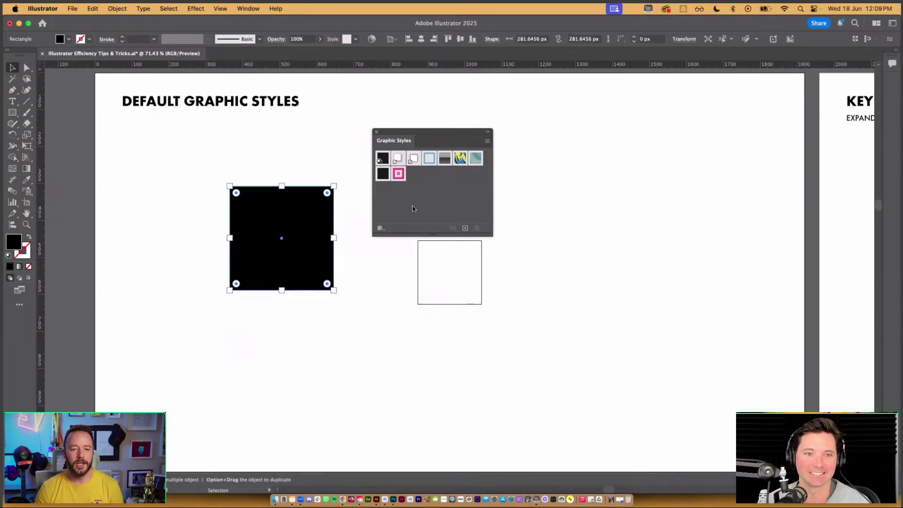
left_click(465, 228)
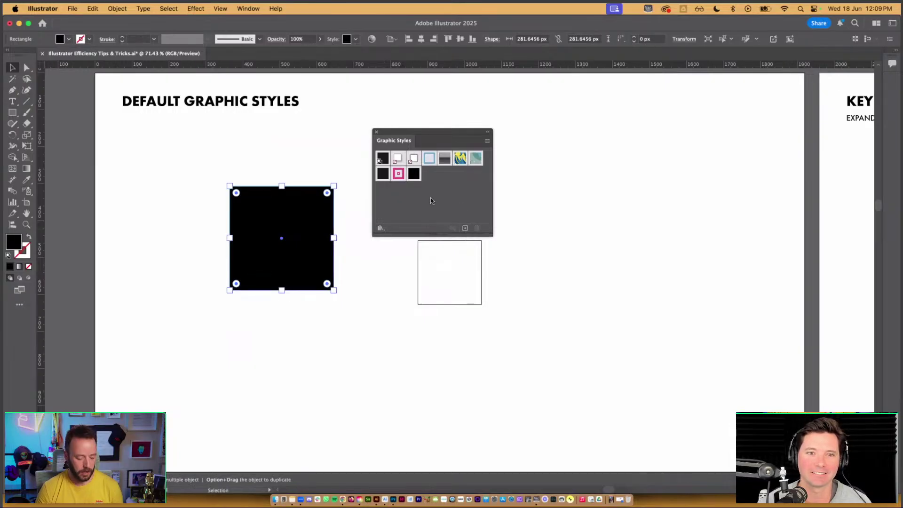
left_click(413, 174)
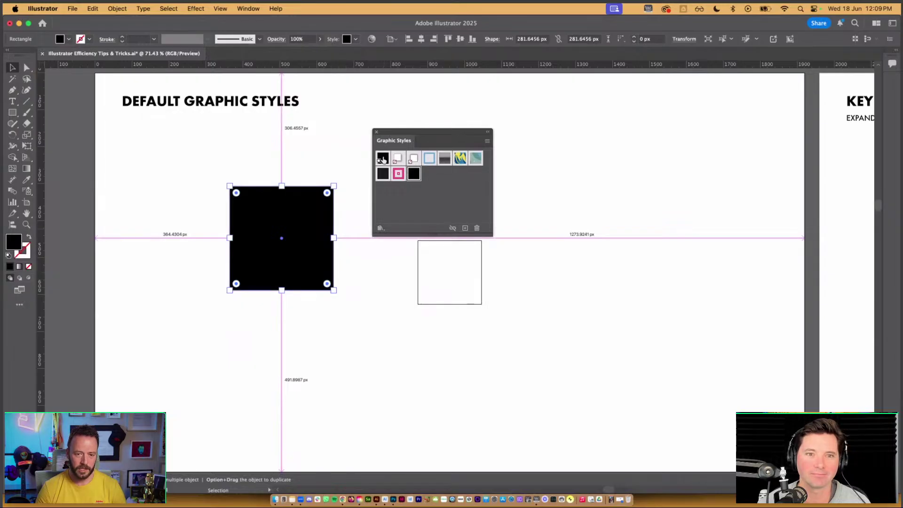
left_click(440, 177)
Step: With nothing selected, draw a rectangle about 378 × 222 px right of the Graphic Styles panel to test the default style
left_click(543, 235)
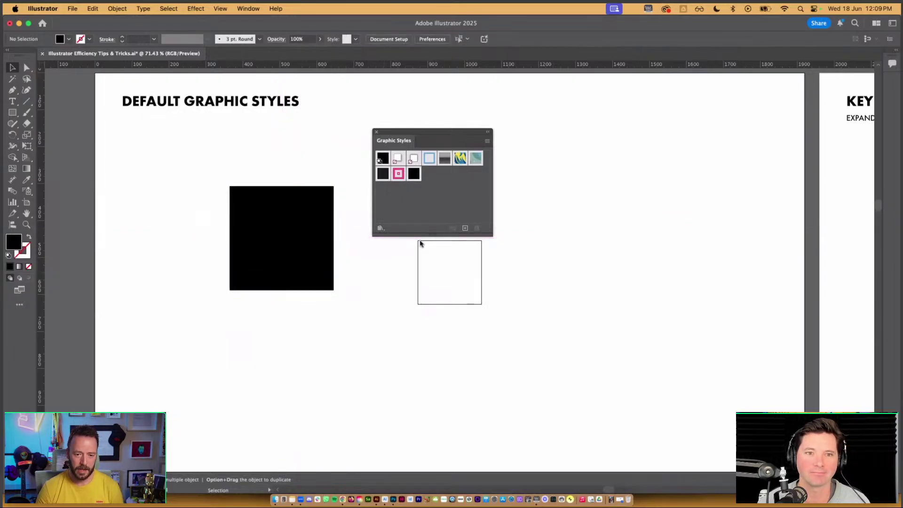
left_click(12, 112)
left_click_drag(499, 160, 645, 249)
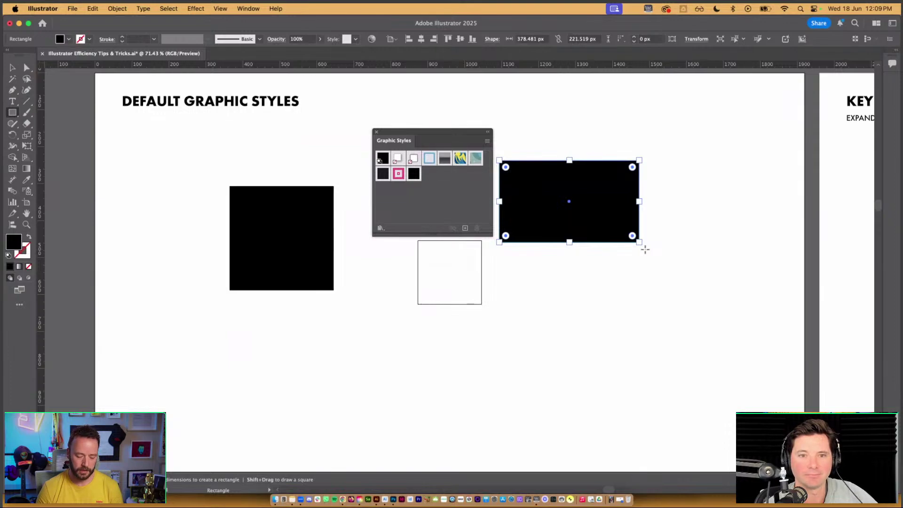
Step: Delete the black test rectangle beside the Graphic Styles panel
key("v")
left_click(699, 270)
left_click(604, 206)
key("Delete")
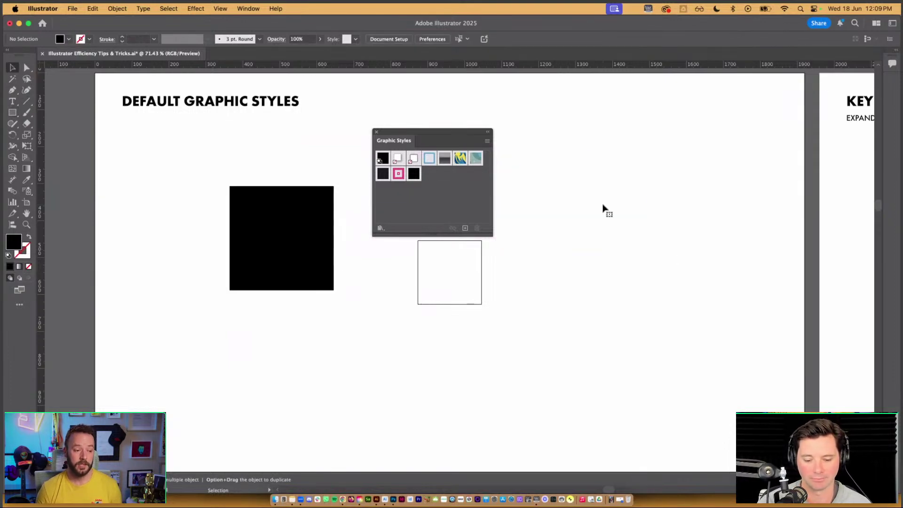
key("space")
left_click_drag(731, 196, 700, 213)
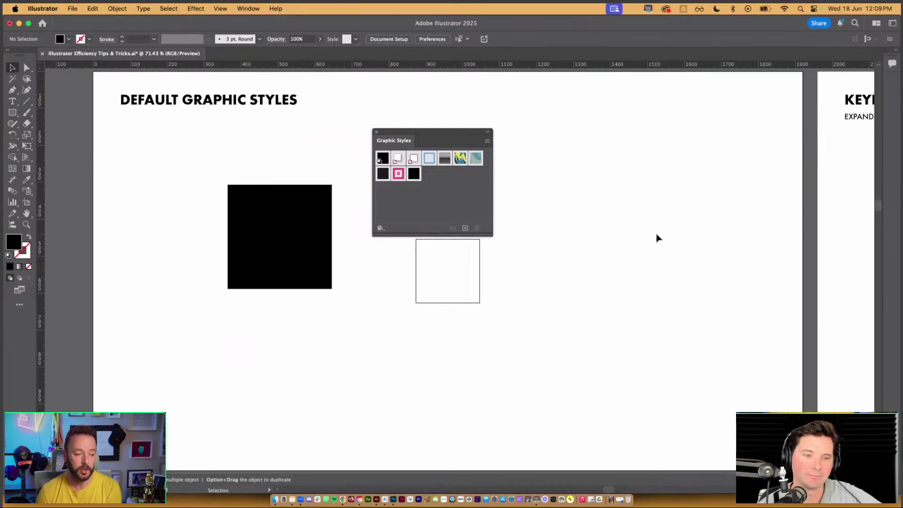
Step: Open the New Document dialog, view its recent presets and preset details, and close it without creating a document
left_click(72, 10)
left_click(85, 24)
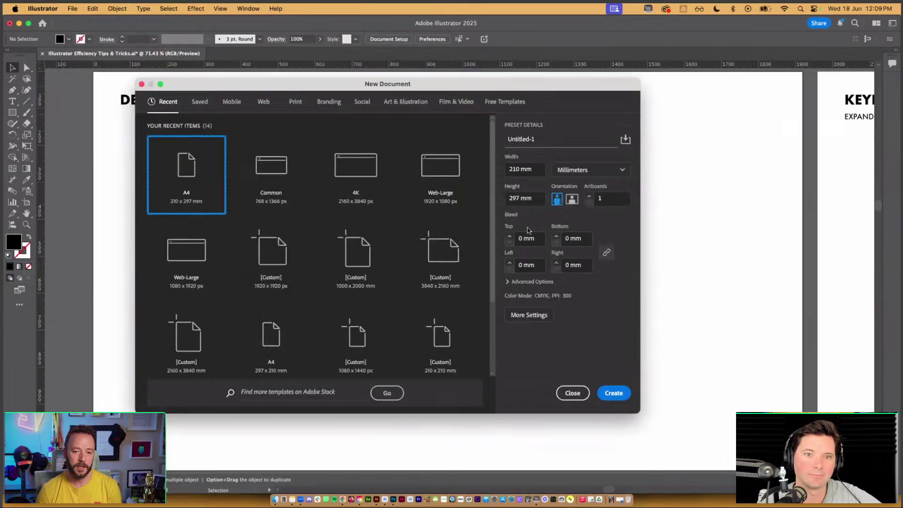
left_click_drag(442, 88, 442, 88)
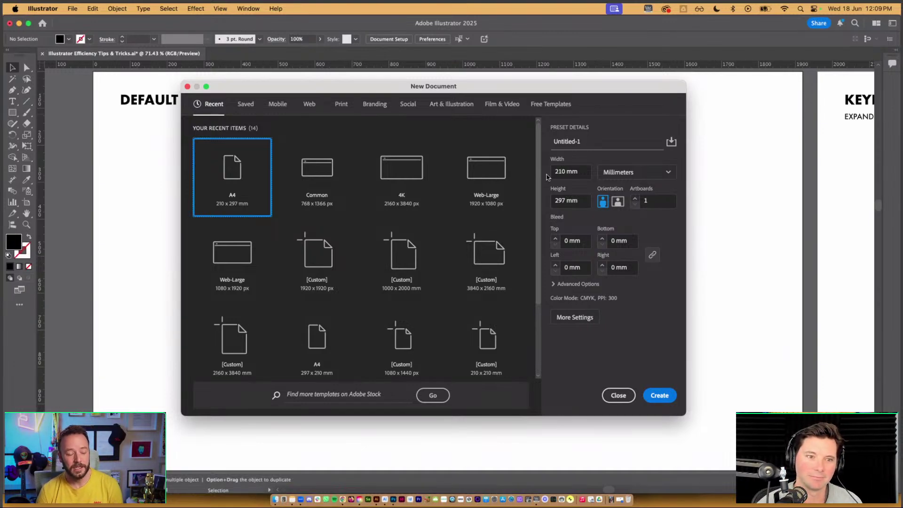
left_click(618, 396)
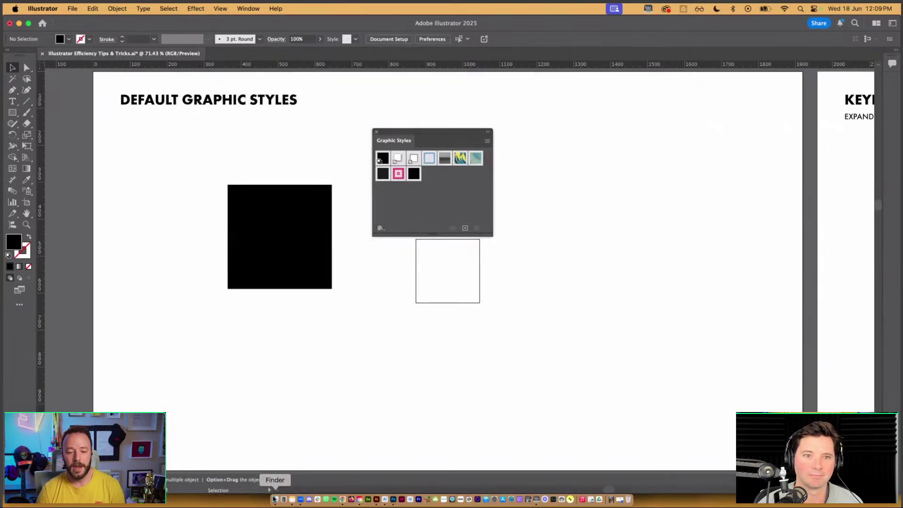
left_click(275, 500)
left_click(527, 128)
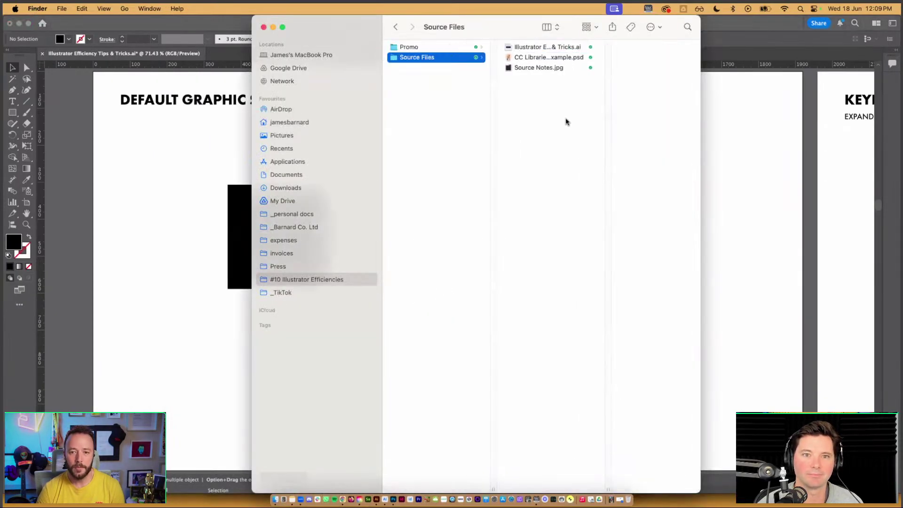
left_click(182, 168)
scroll(362, 193, "down", 3)
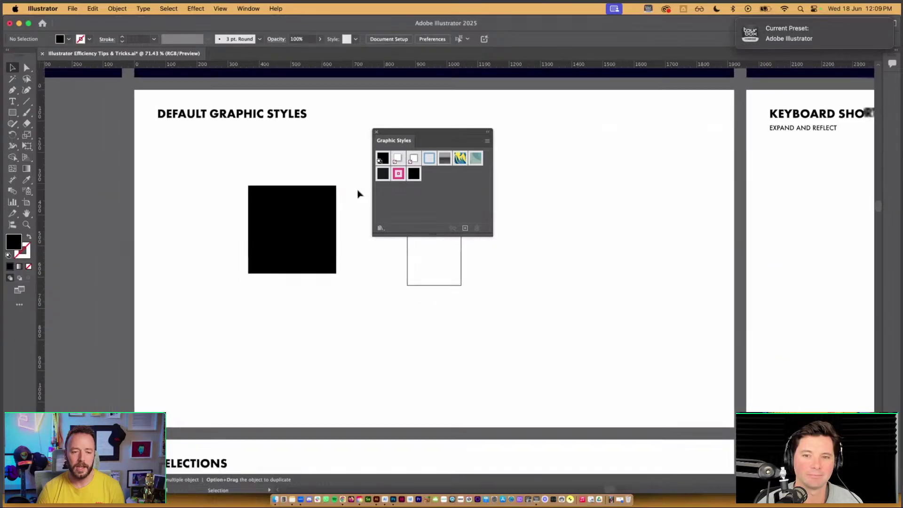
Step: Switch to Finder and open Client - Logo Ideas.ait from the ai folder of the client folder template in My Drive
left_click(275, 500)
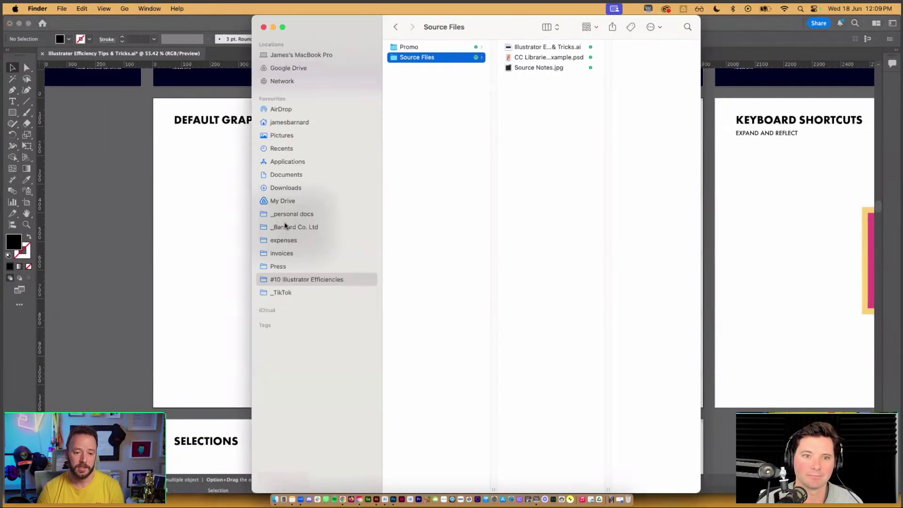
left_click(343, 205)
double_click(447, 191)
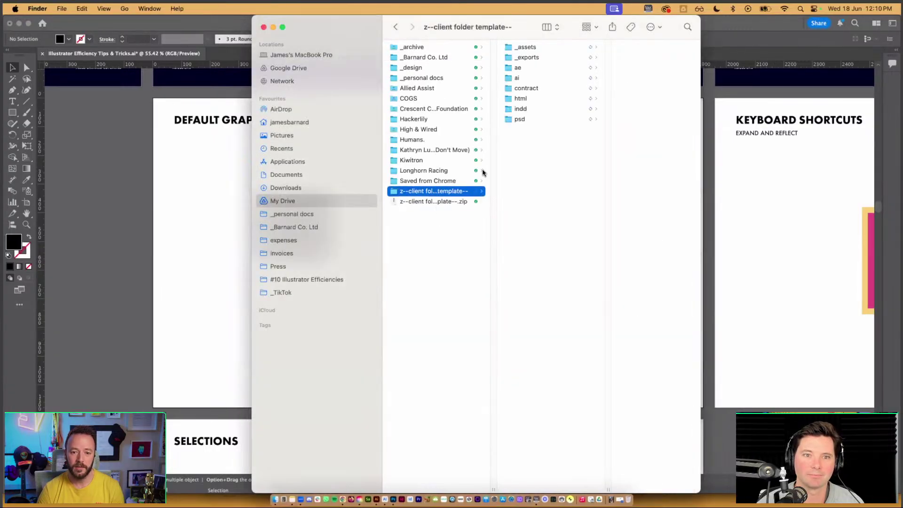
left_click(525, 57)
left_click(512, 68)
left_click(530, 78)
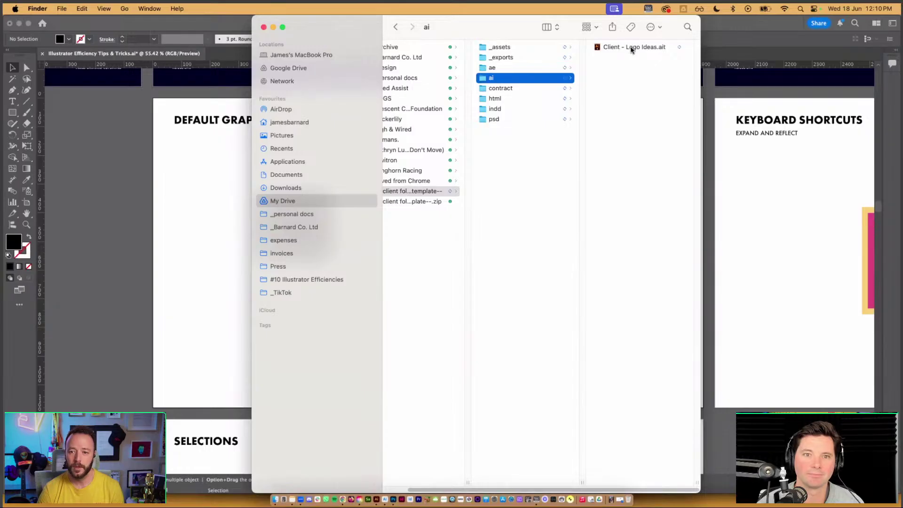
double_click(629, 47)
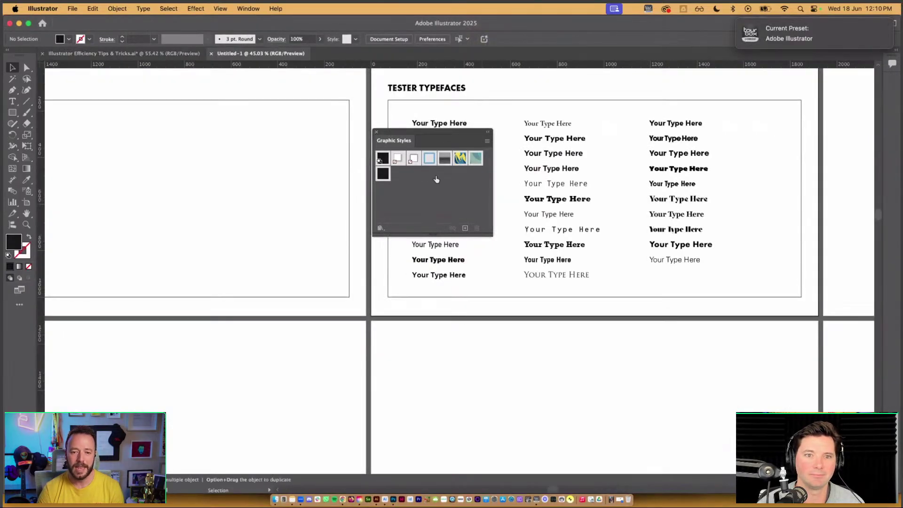
Step: Close the Graphic Styles panel and look over the template's artboards, from Old Client Logo to Tester Typefaces
left_click(376, 131)
scroll(374, 208, "down", 3)
scroll(375, 209, "down", 3)
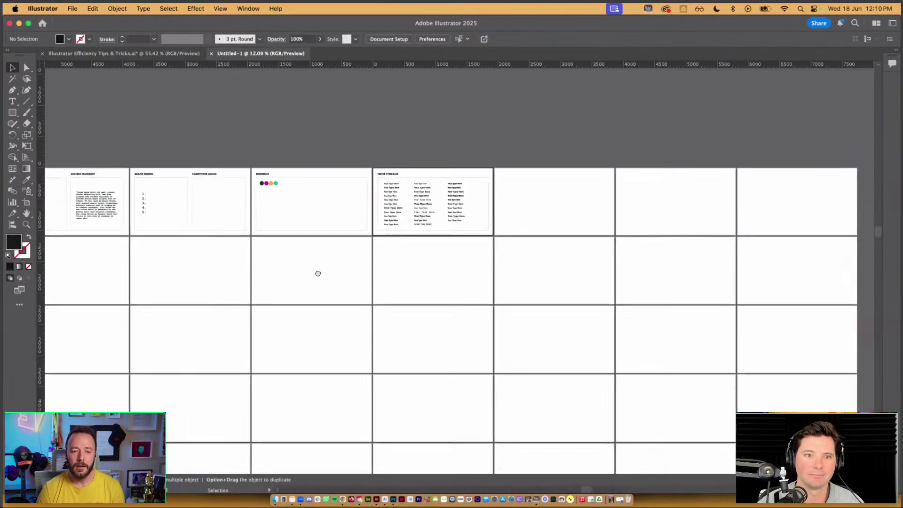
left_click_drag(316, 272, 480, 252)
scroll(436, 239, "up", 3)
scroll(436, 239, "up", 3)
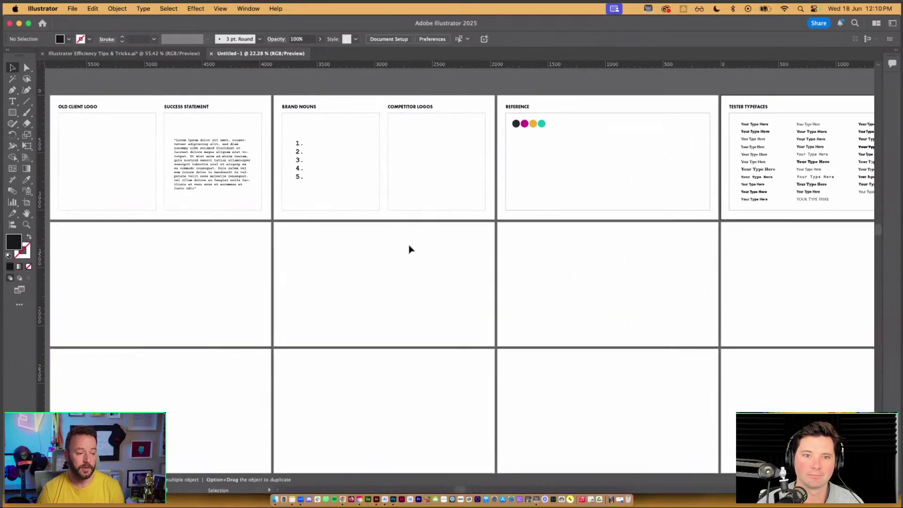
Step: Save the untitled document in the Source Files folder as an Illustrator Template (ait) named Template
left_click(72, 9)
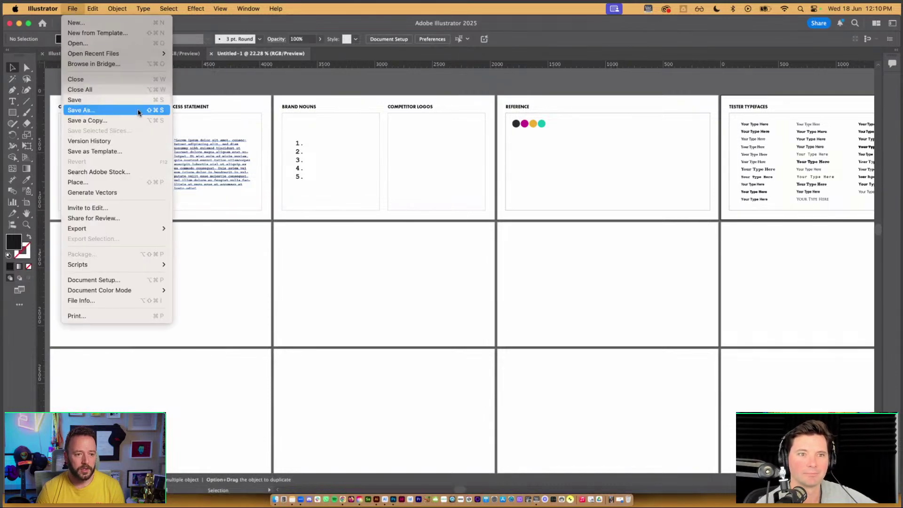
left_click(345, 192)
key("super+s")
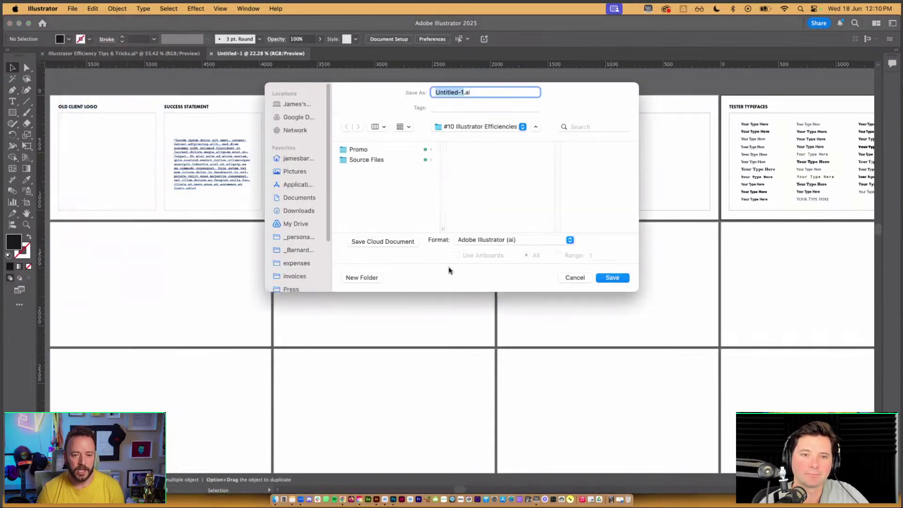
left_click(492, 240)
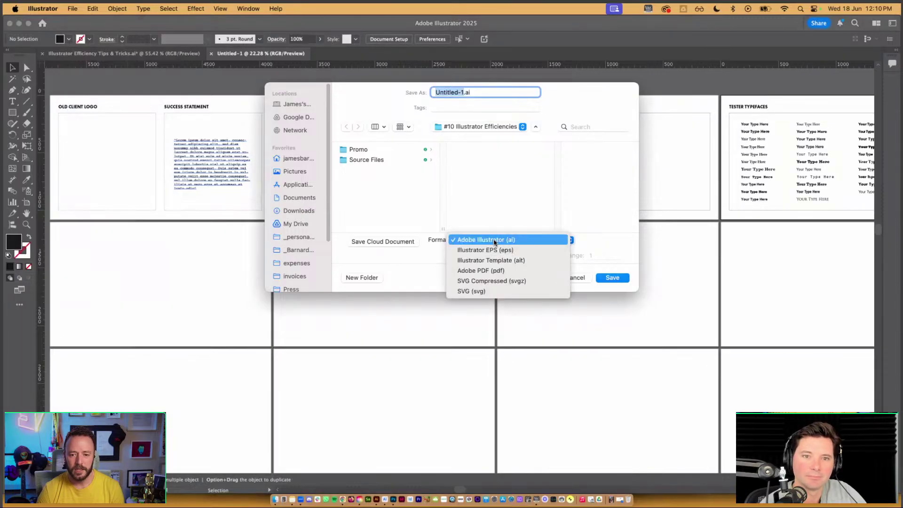
left_click(553, 261)
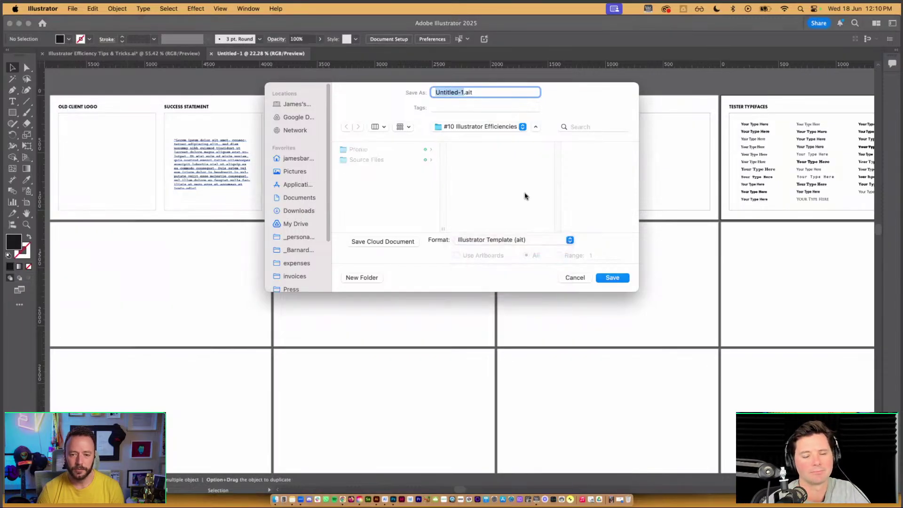
left_click(366, 159)
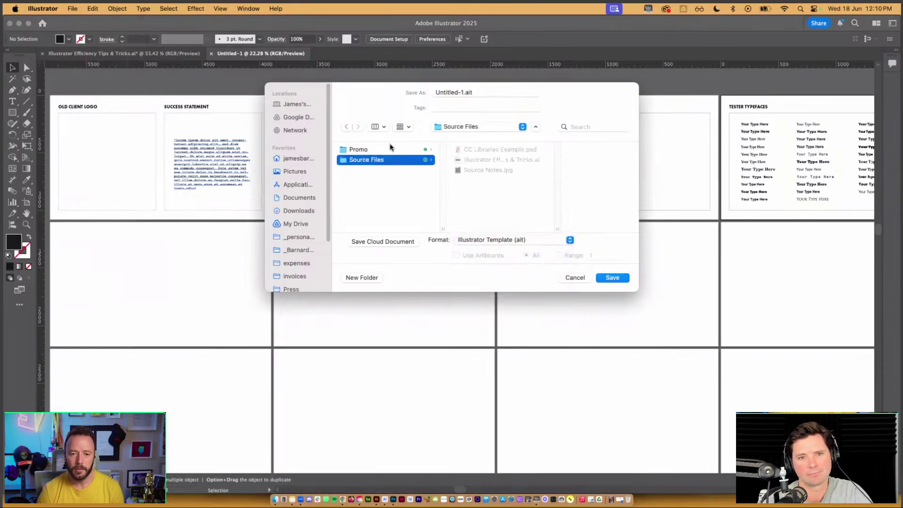
left_click(463, 92)
type("Template")
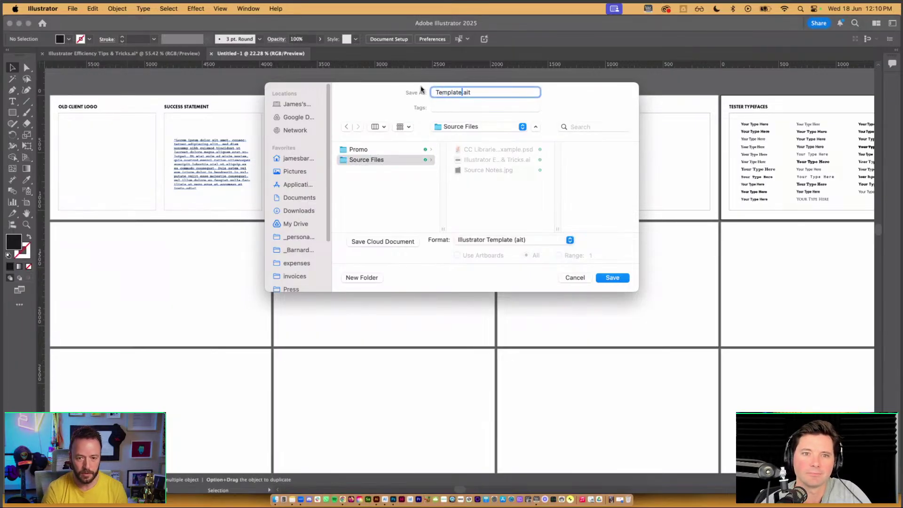
key("Return")
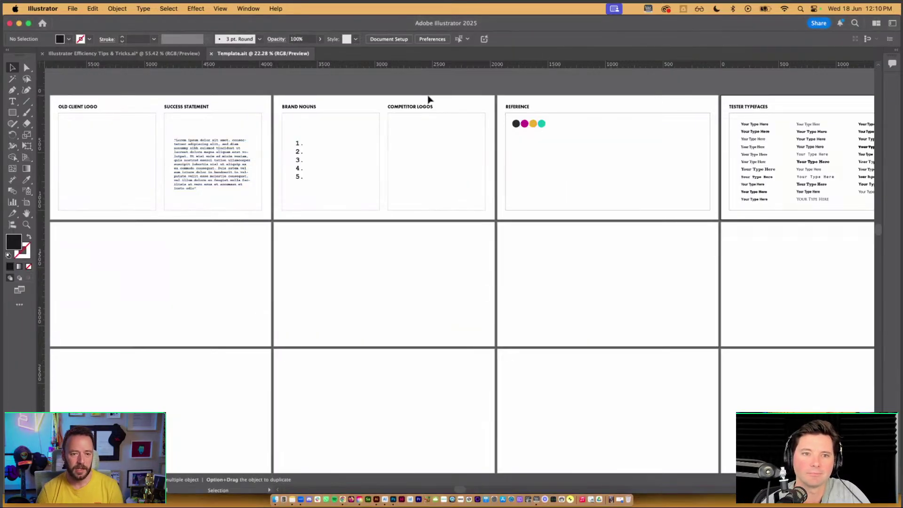
Step: Switch to Finder, go to Source Files in the #10 Illustrator Efficiencies folder, and open Template.ait
left_click(275, 499)
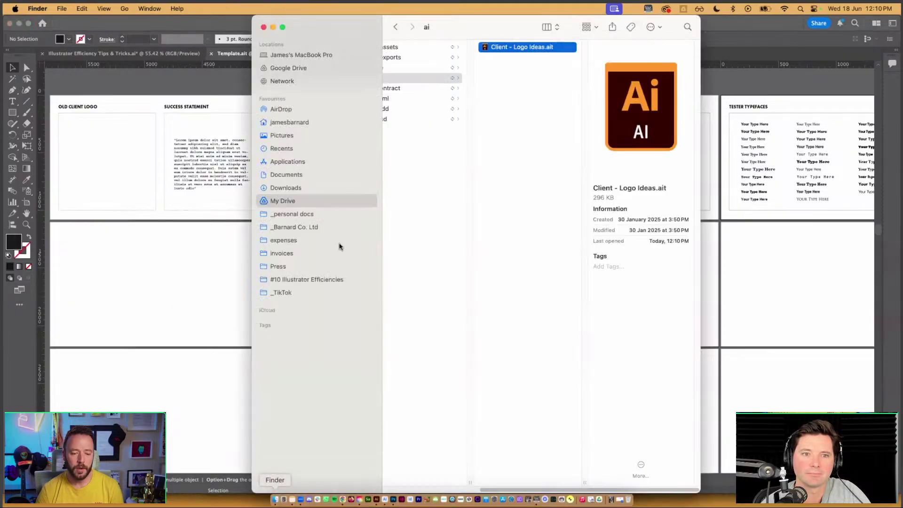
left_click(298, 280)
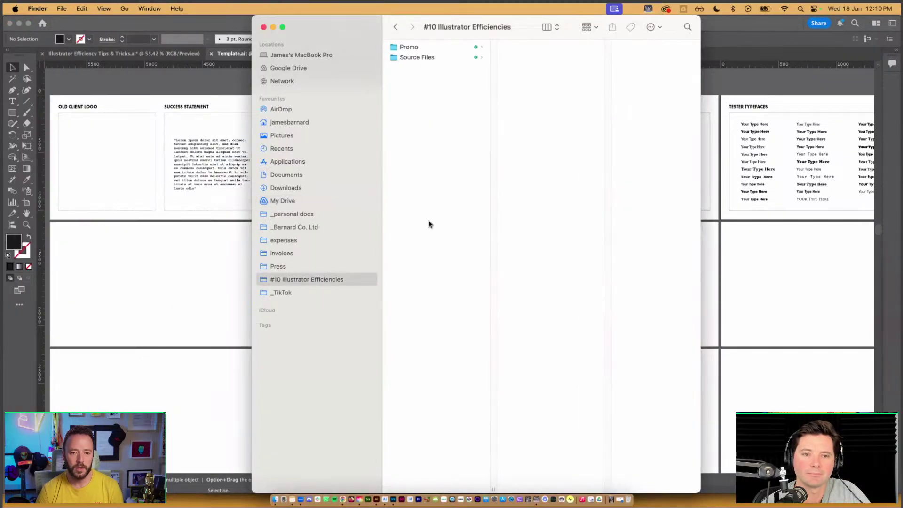
left_click(437, 57)
left_click_drag(489, 24, 402, 21)
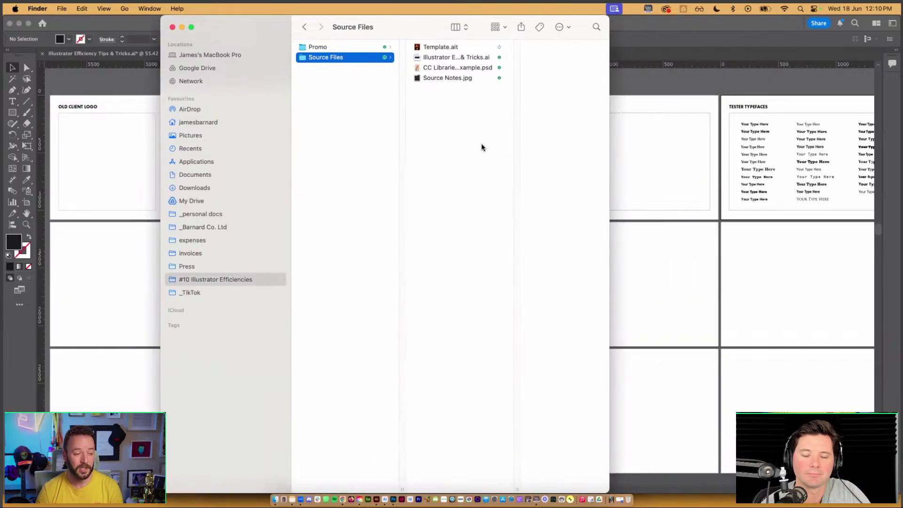
double_click(428, 47)
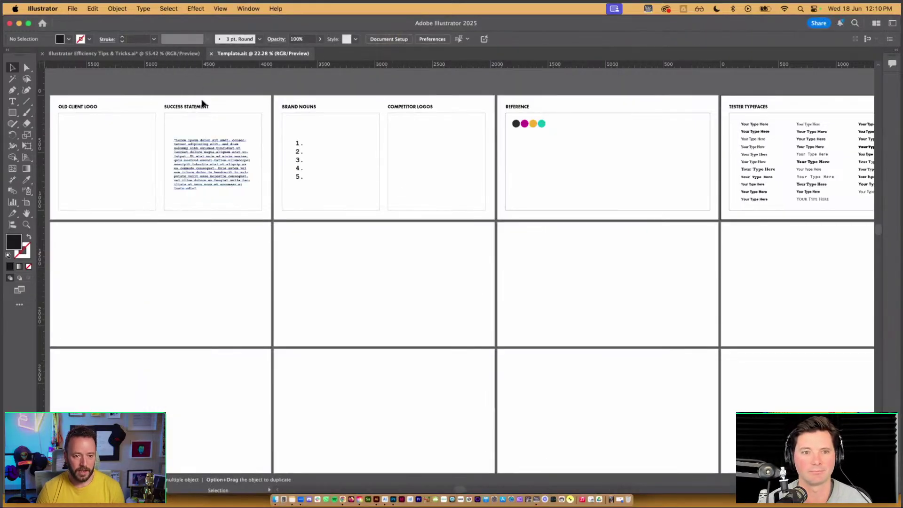
Step: Examine the save commands and the file formats offered when saving a copy of Template.ait, and cancel without saving
left_click(73, 8)
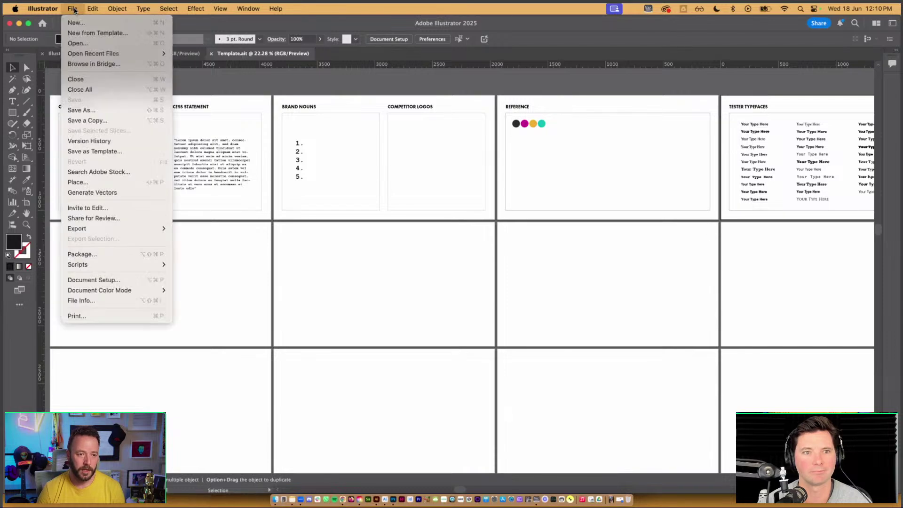
left_click(370, 249)
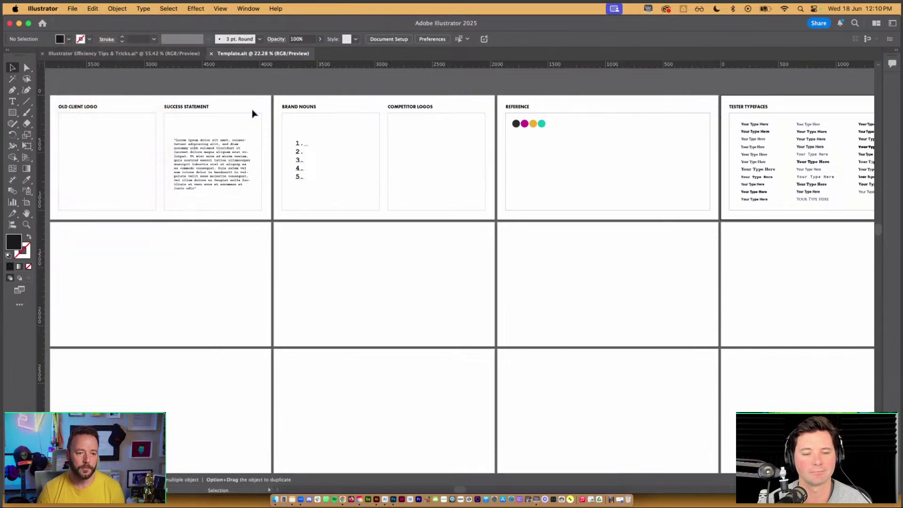
left_click(73, 9)
left_click(78, 118)
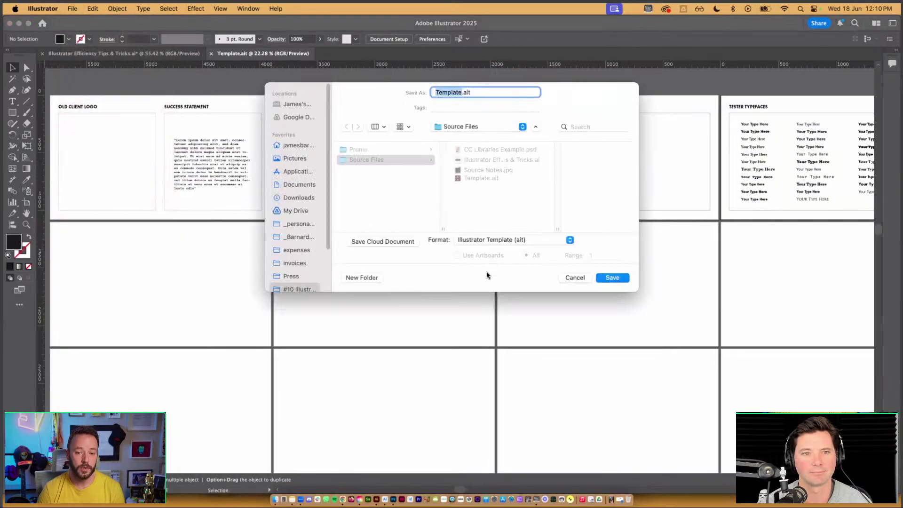
left_click(485, 240)
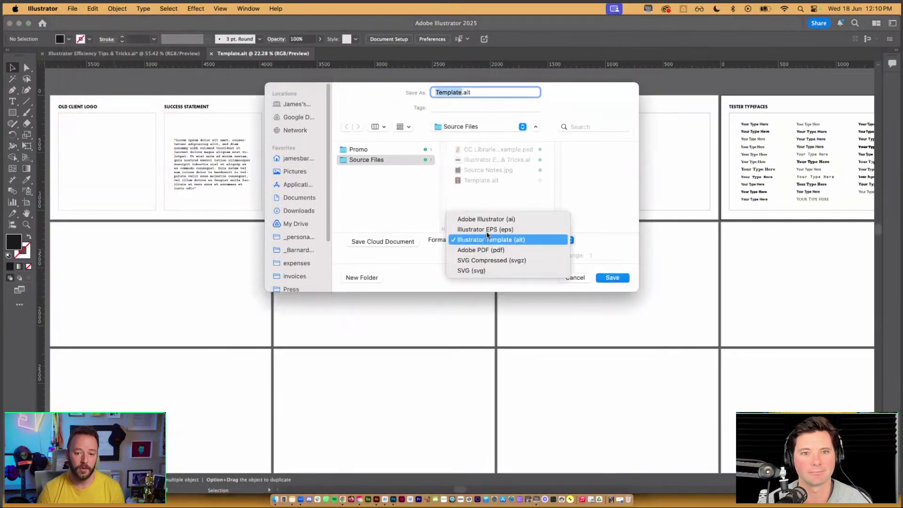
left_click(583, 277)
Step: Close the Template.ait document and open Template.ait again from Source Files in Finder
left_click(211, 54)
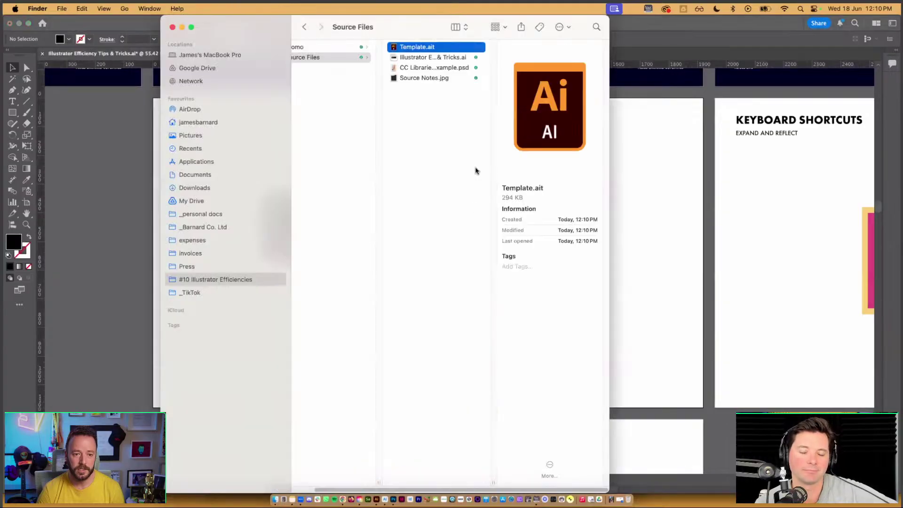
double_click(404, 48)
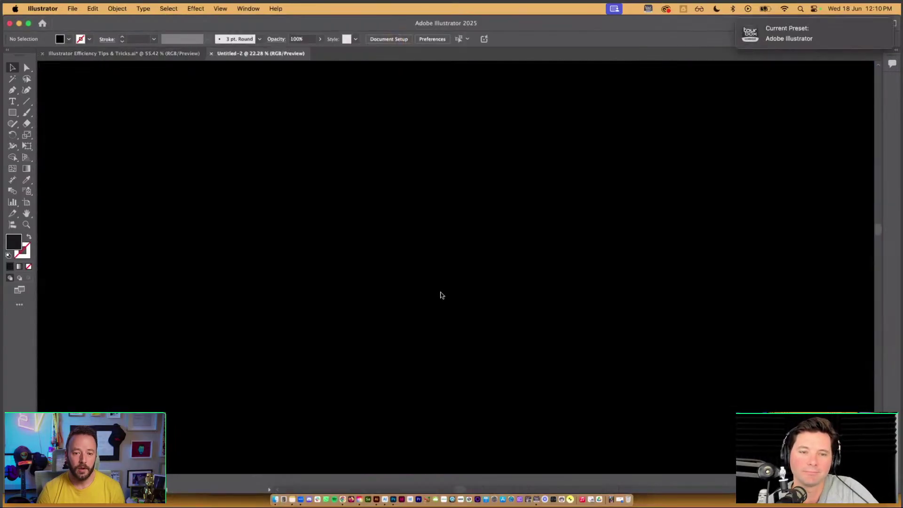
Step: Check the save dialog's file name and format for the new document, cancel it, and inspect the Old Client Logo and Success Statement boxes
key("super+s")
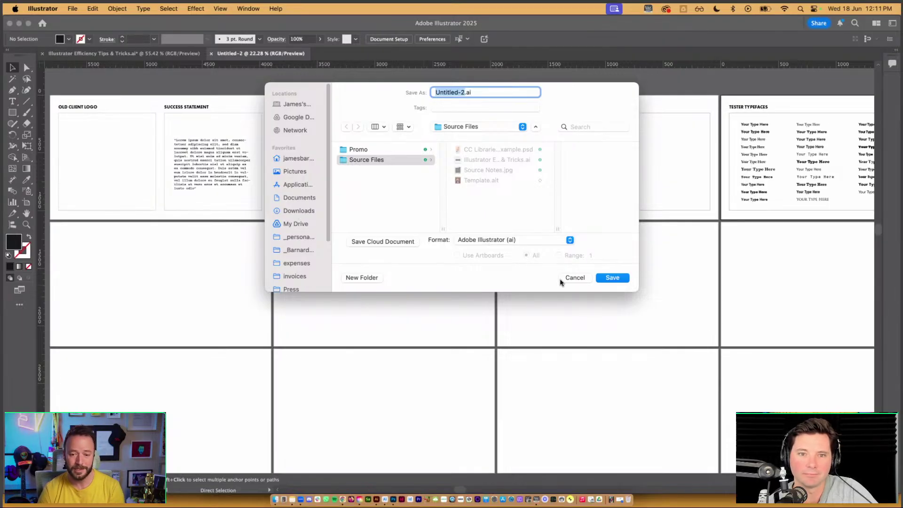
left_click(574, 278)
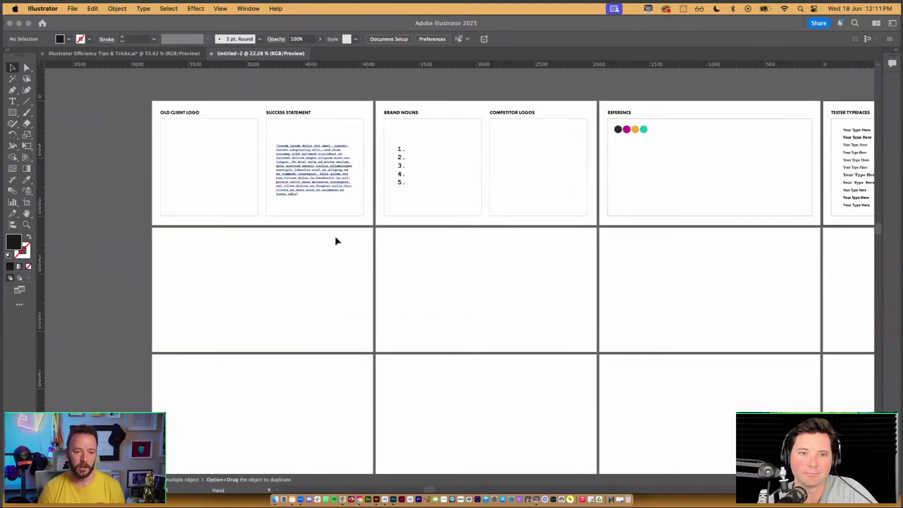
scroll(335, 240, "up", 5)
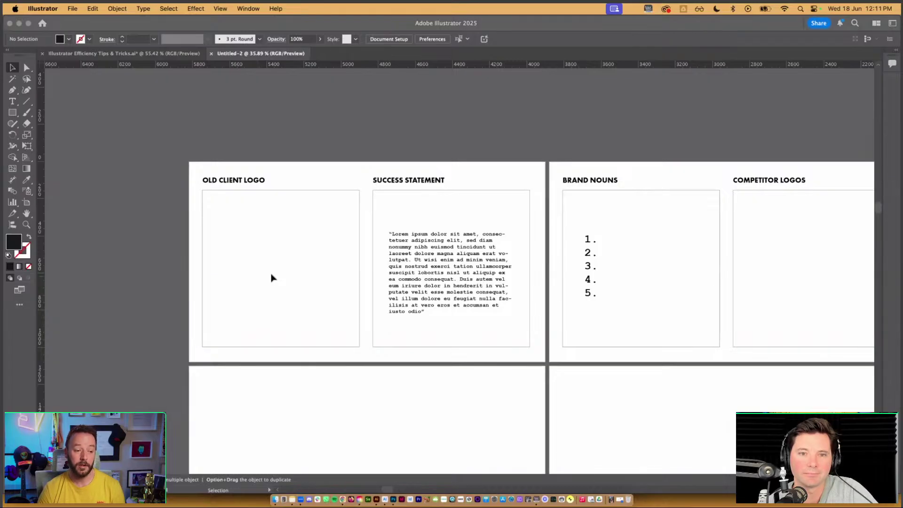
scroll(281, 266, "up", 3)
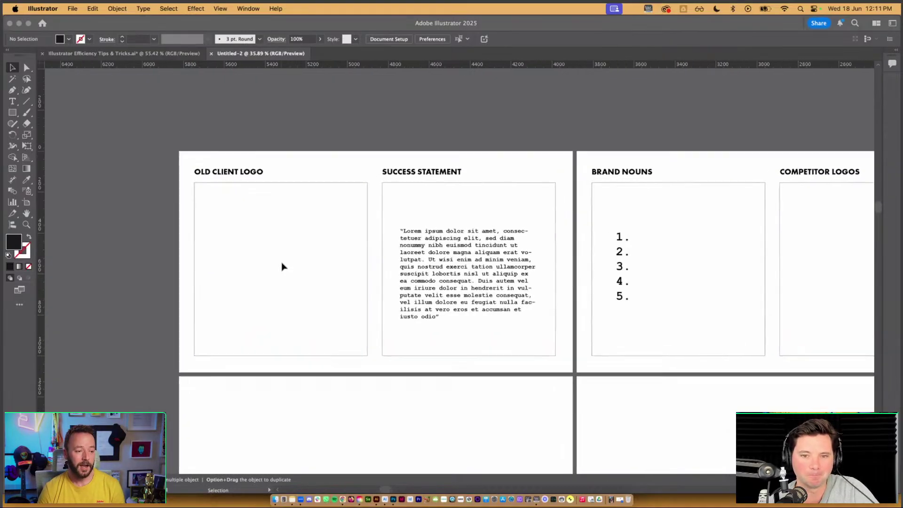
scroll(282, 267, "up", 3)
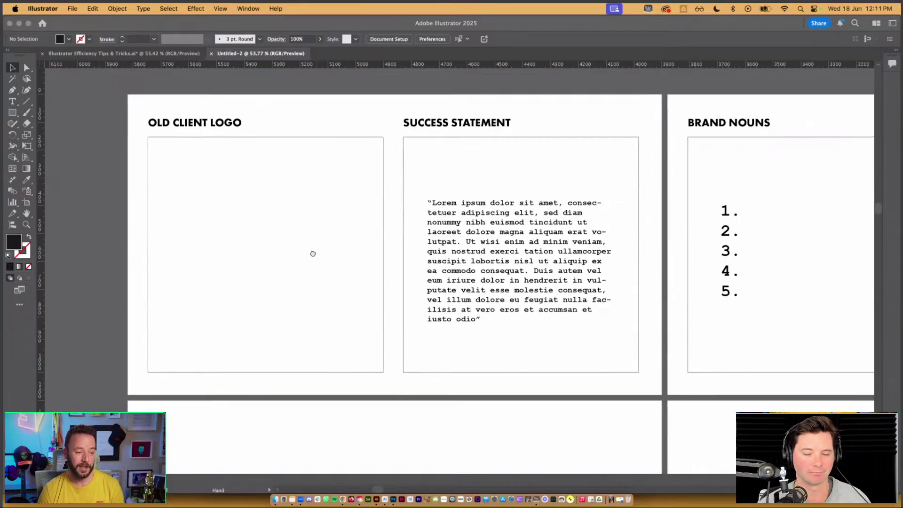
Step: Replace all instances of "Your Type Here" with "Flyn's Logo" on the Tester Typefaces artboard and clear the selection
left_click_drag(467, 272, 218, 273)
left_click_drag(778, 246, 282, 247)
left_click_drag(552, 252, 169, 257)
left_click_drag(735, 281, 473, 281)
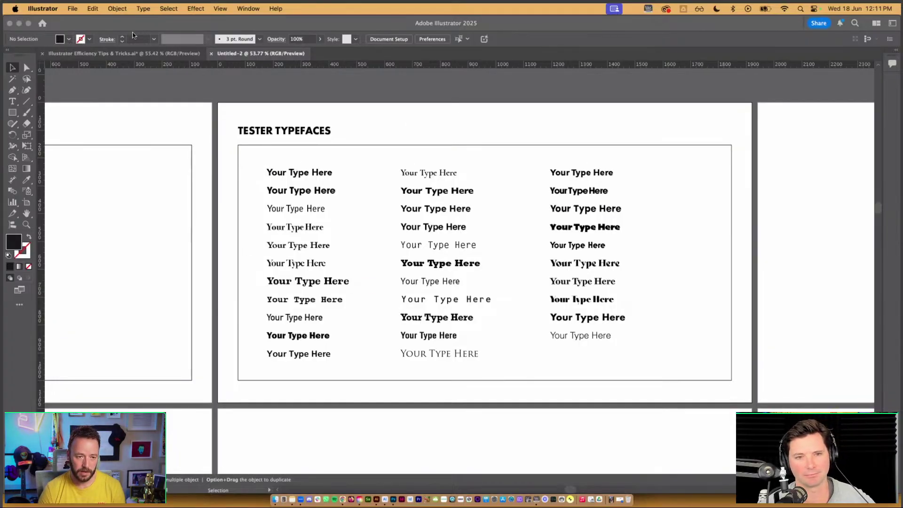
left_click(92, 8)
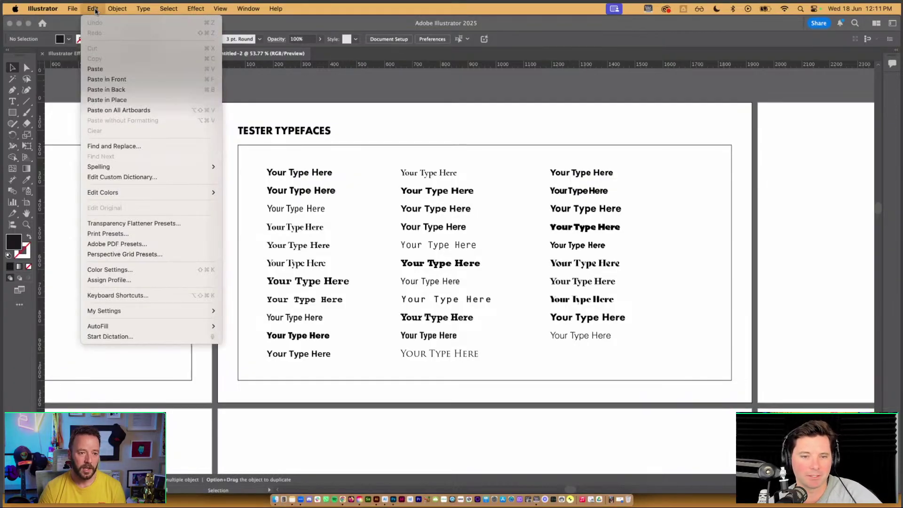
left_click(150, 147)
type("You")
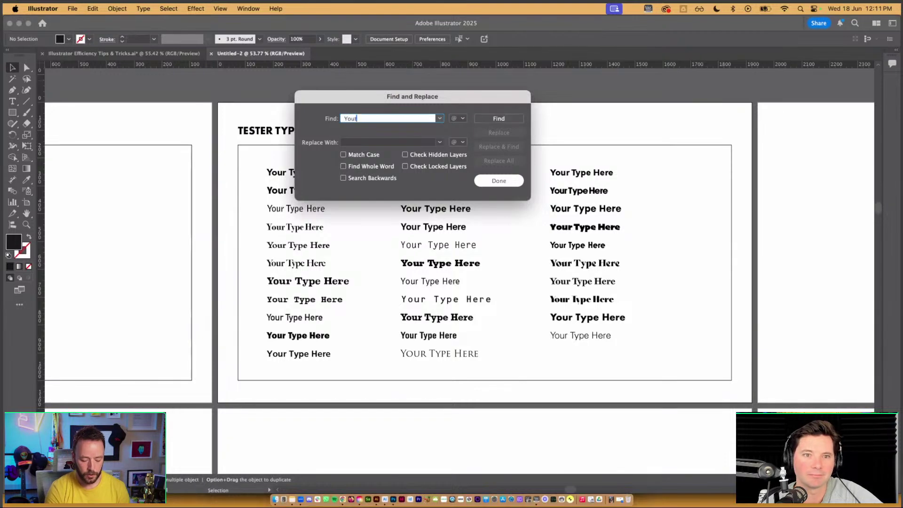
type("r Type H")
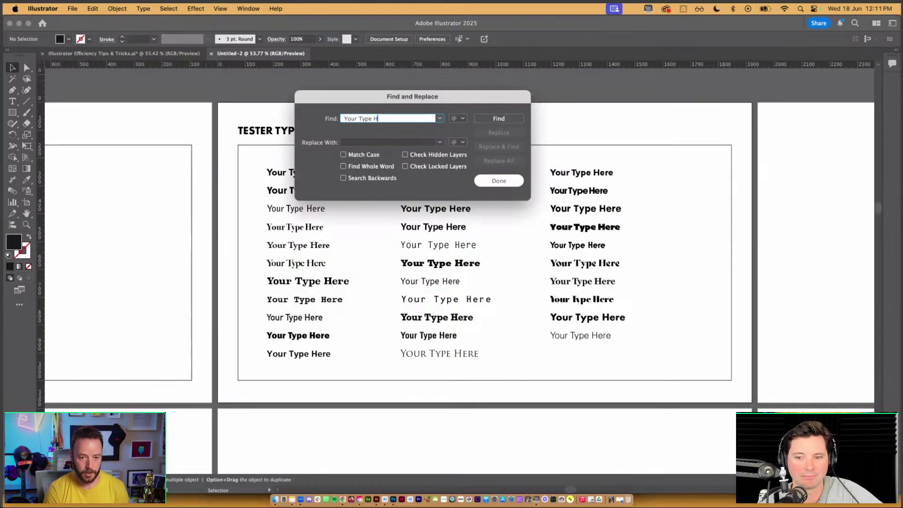
type("ere")
key("Tab")
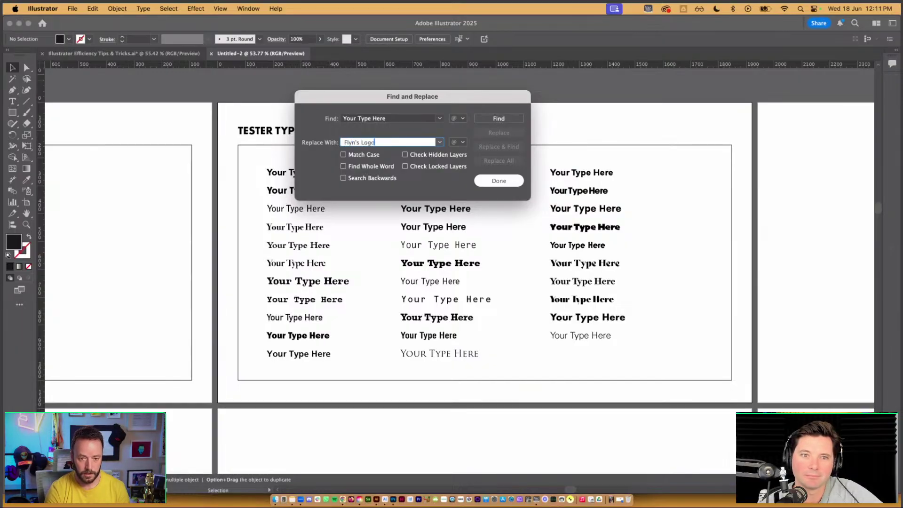
type("Flyn's Logo")
left_click(515, 119)
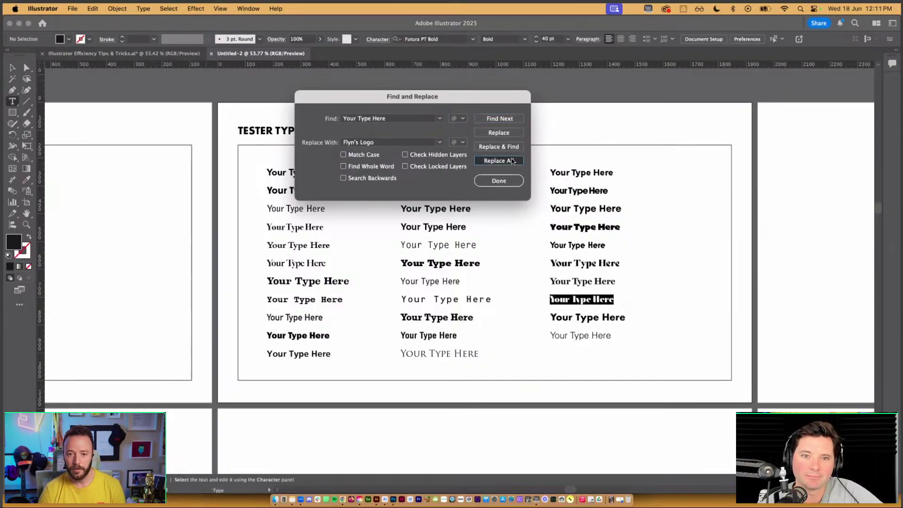
left_click(512, 162)
left_click(486, 184)
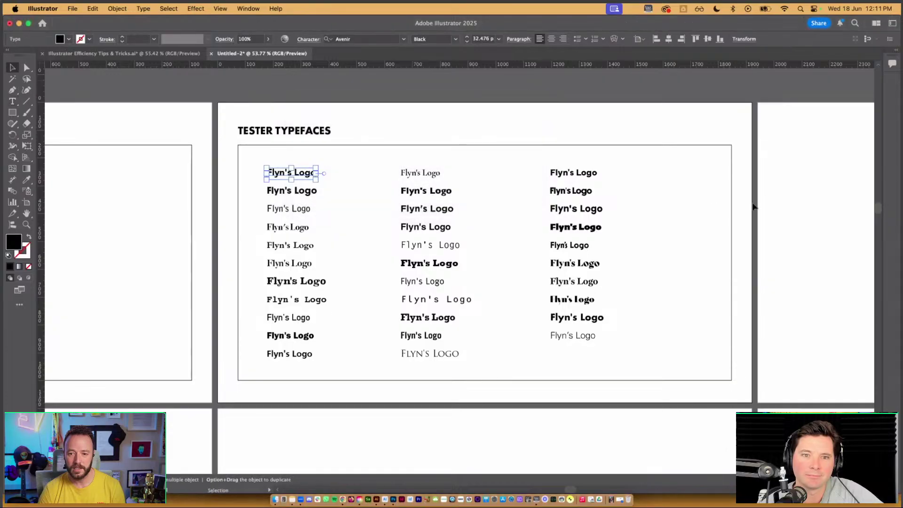
key("Escape")
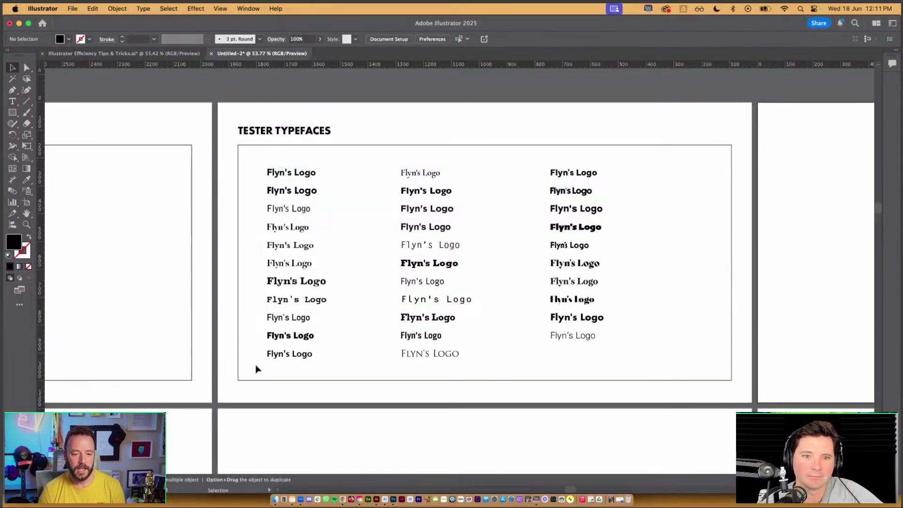
Step: Select everything on the Tester Typefaces artboard, then return to the Keyboard Shortcuts artboard in the Illustrator Efficiency Tips & Tricks document
key("super+alt+a")
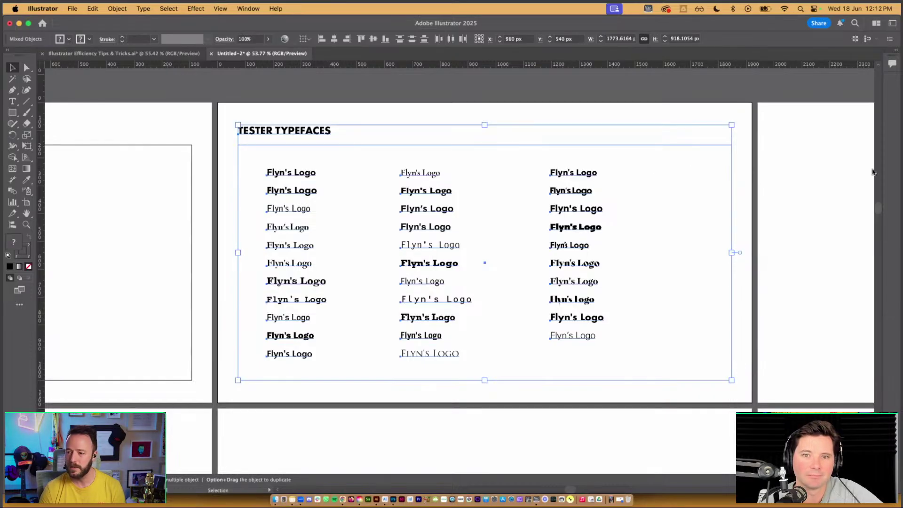
key("super+shift+k")
left_click(803, 264)
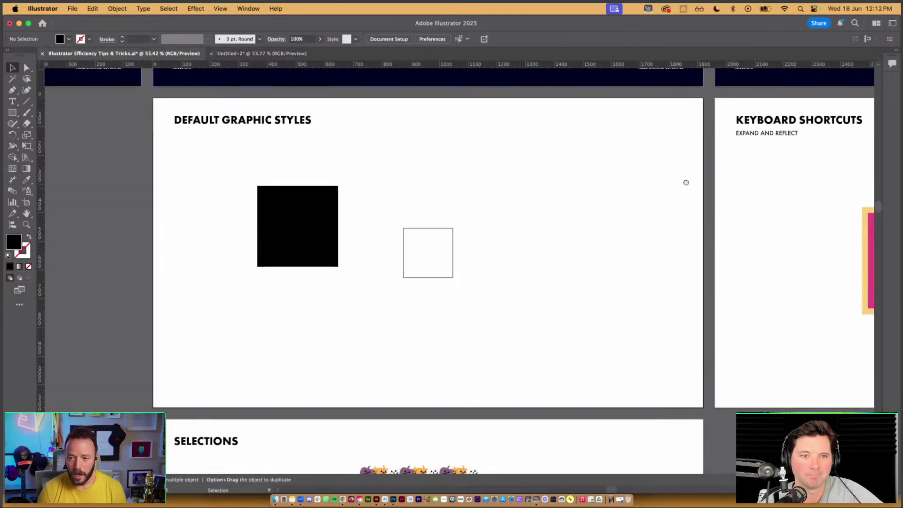
left_click_drag(685, 181, 151, 196)
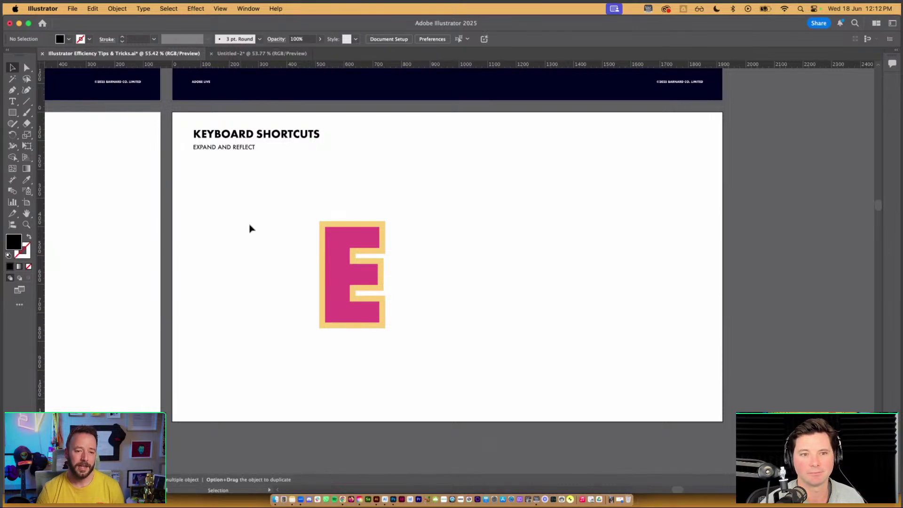
Step: Try to expand the appearance of the pink letter E on the Keyboard Shortcuts artboard, and deselect it
left_click(361, 287)
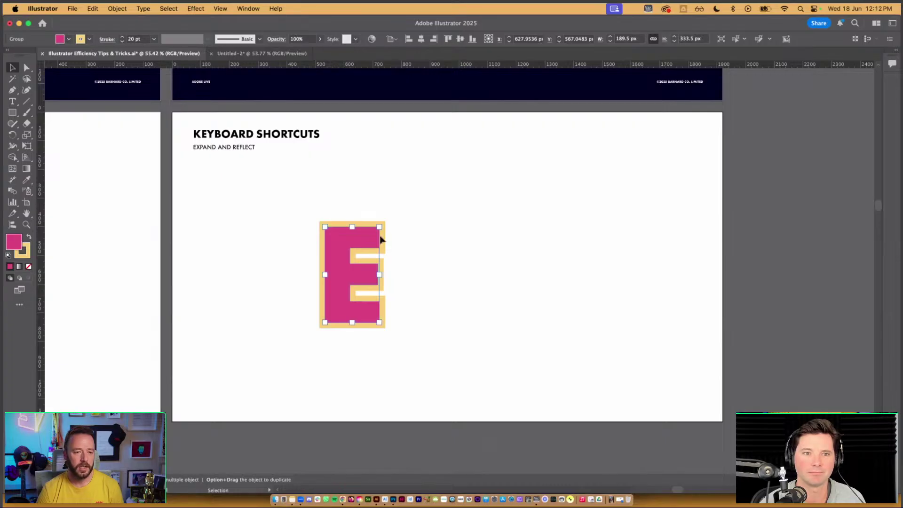
left_click(399, 208)
left_click(356, 268)
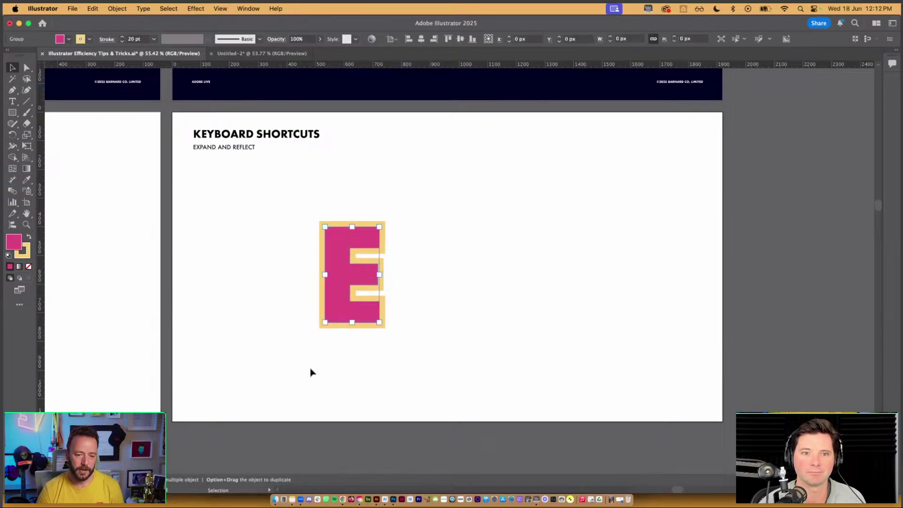
left_click(117, 10)
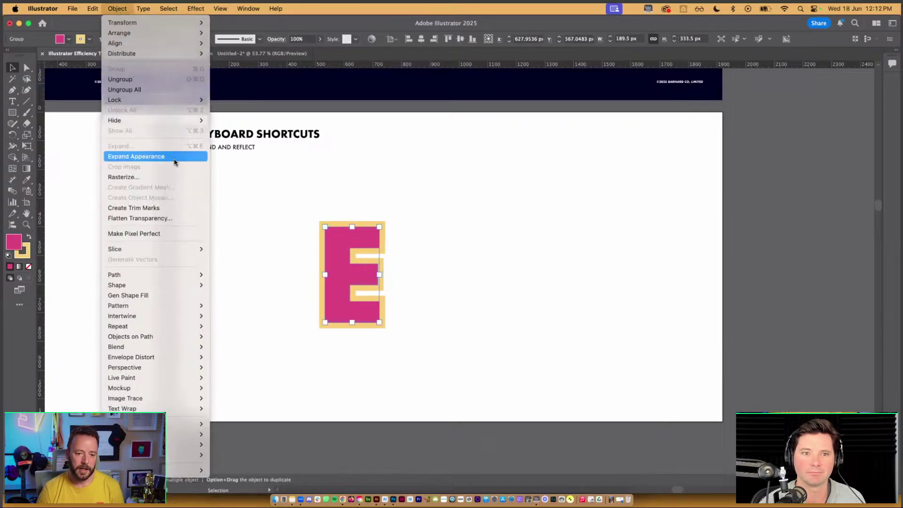
left_click(176, 158)
left_click(447, 255)
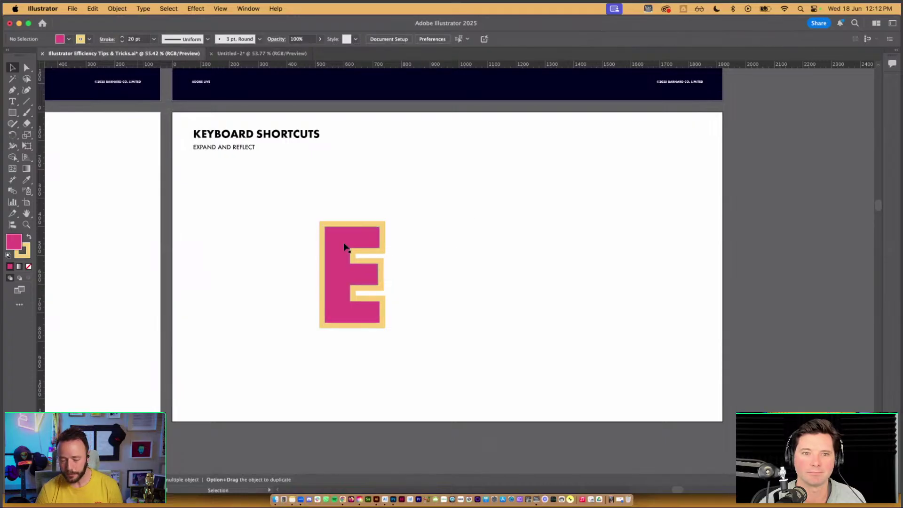
Step: Select the letter E and examine which expand commands are available for it
left_click(345, 241)
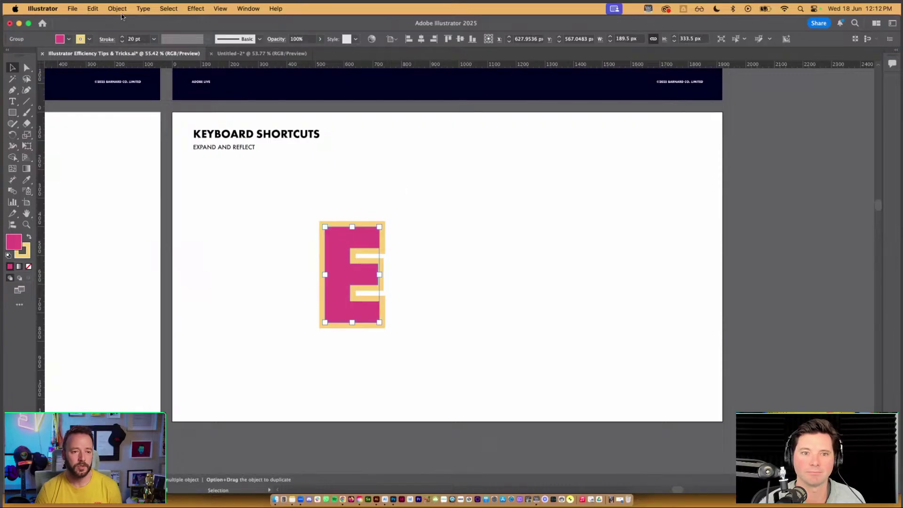
left_click(120, 10)
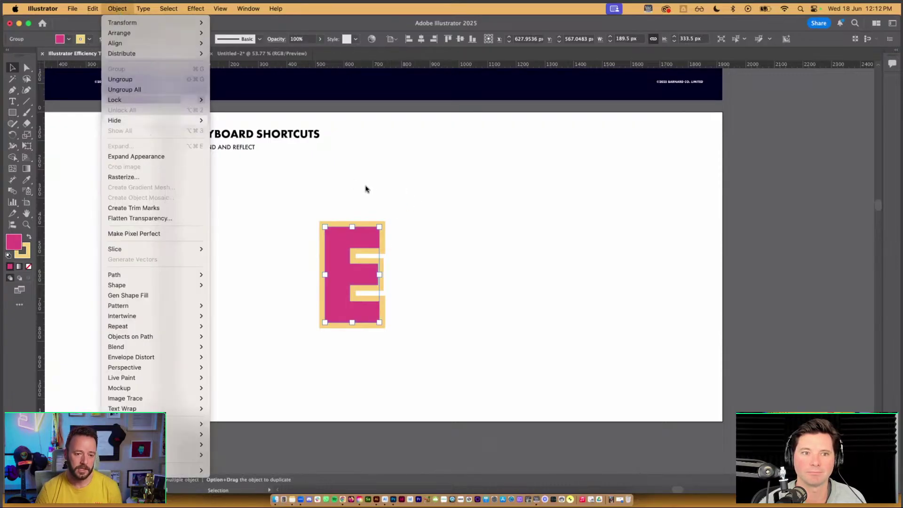
left_click(367, 189)
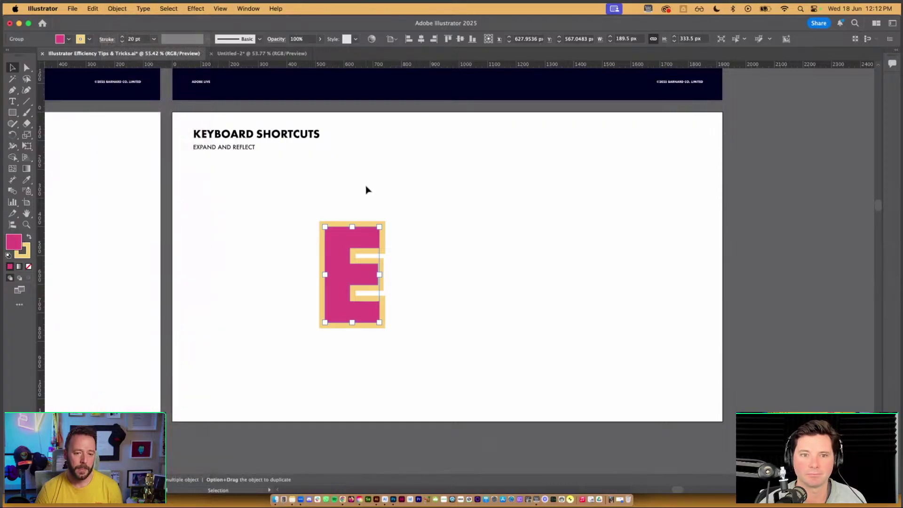
Step: Examine the keyboard shortcuts assigned to the Object commands, including Expand and Expand Appearance, and close the shortcut settings
key("super+Tab")
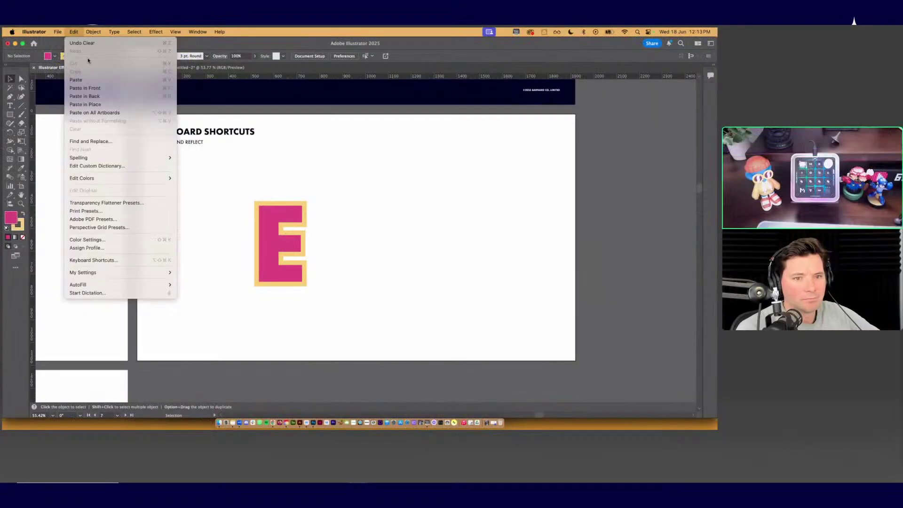
left_click(94, 258)
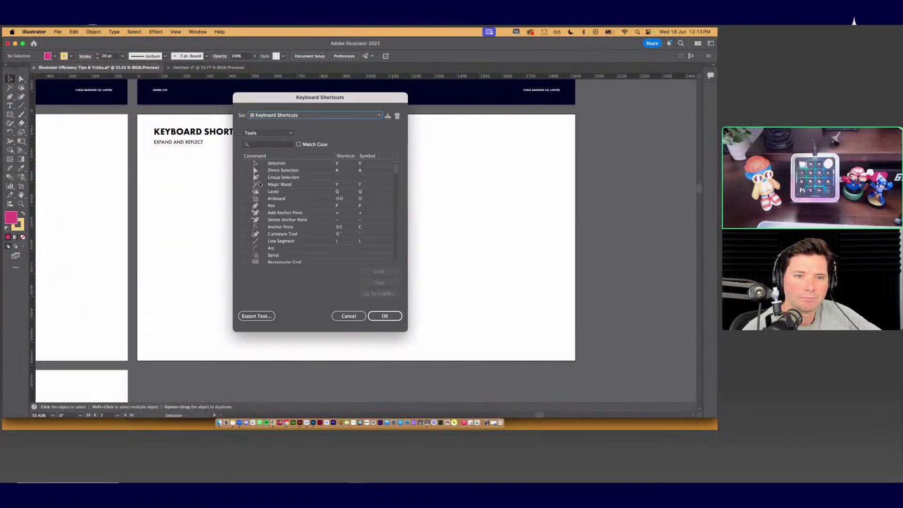
left_click(264, 133)
left_click(264, 141)
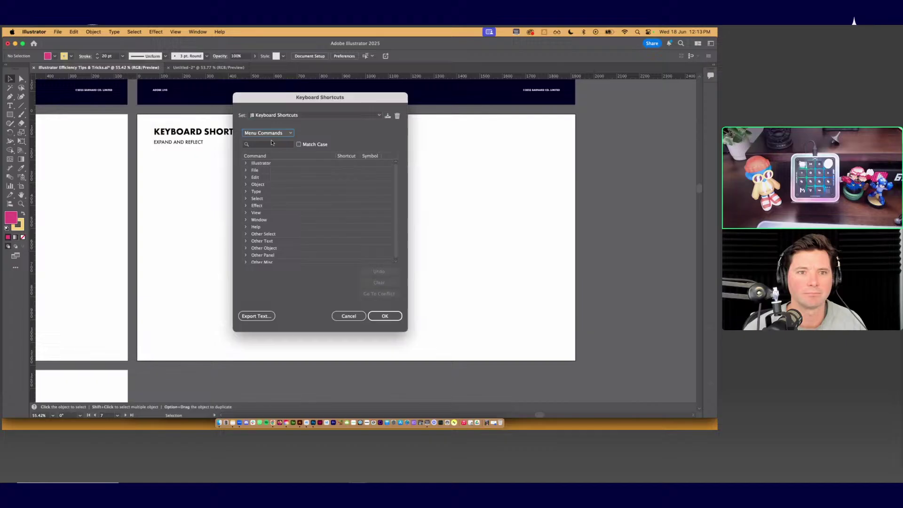
left_click(245, 184)
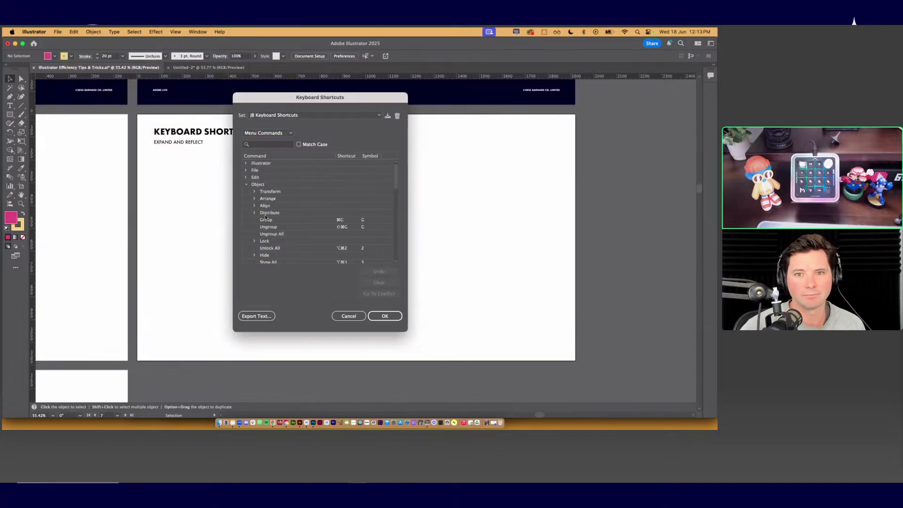
scroll(266, 217, "down", 3)
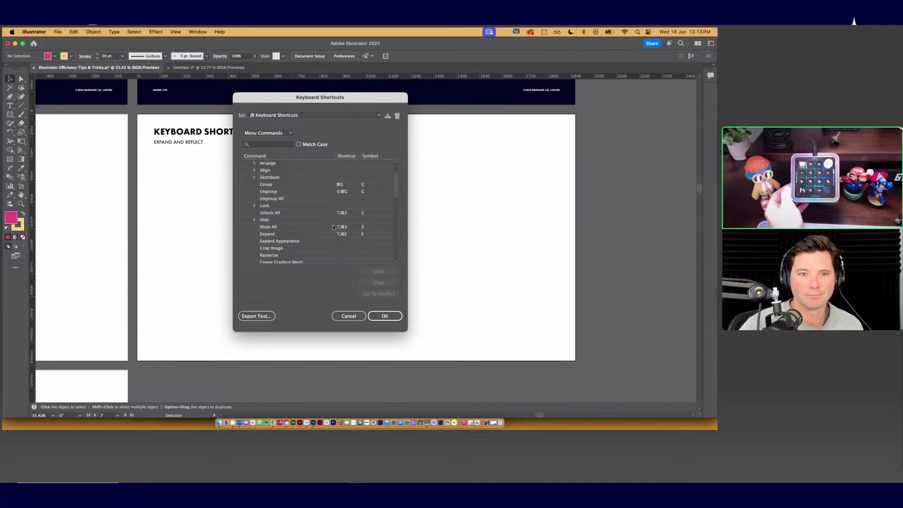
left_click(384, 316)
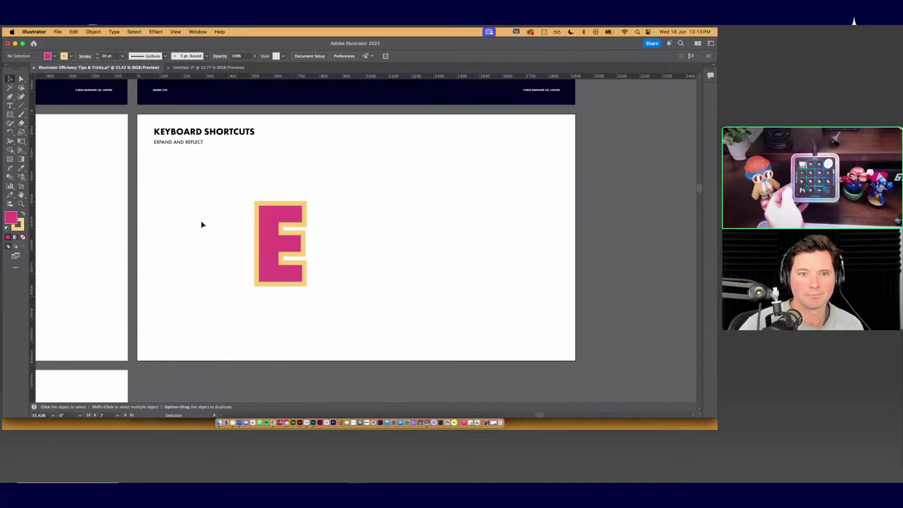
Step: Expand the letter E's fill and stroke into separate shapes and check the resulting paths up close in Outline view
left_click_drag(346, 314, 365, 312)
key("super+e")
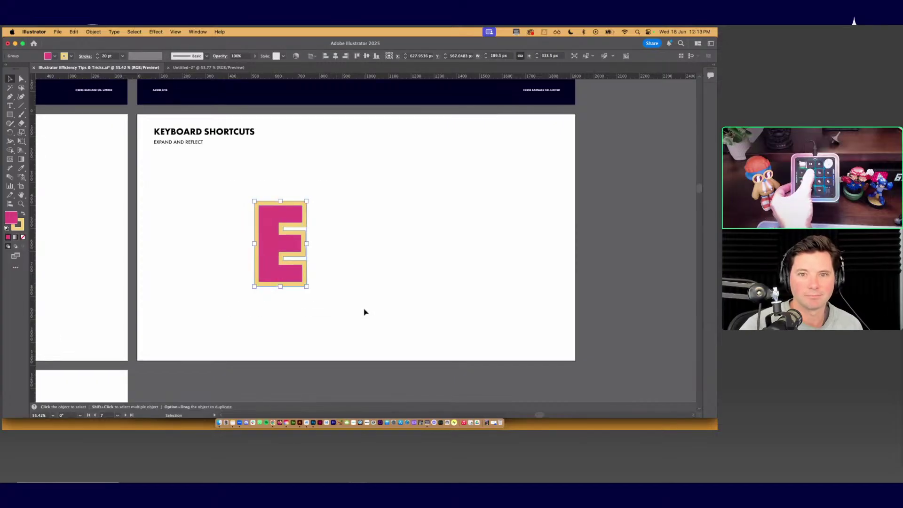
key("a")
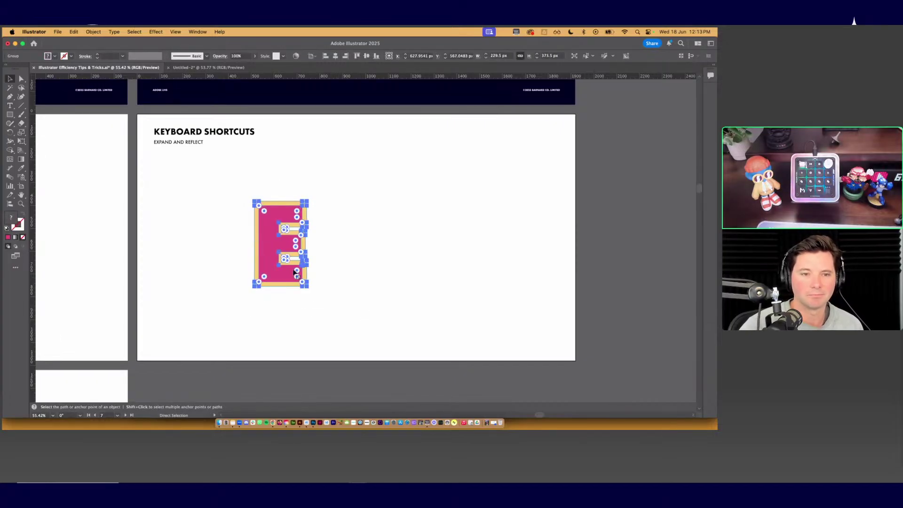
key("super+y")
scroll(288, 253, "up", 6)
left_click(394, 249)
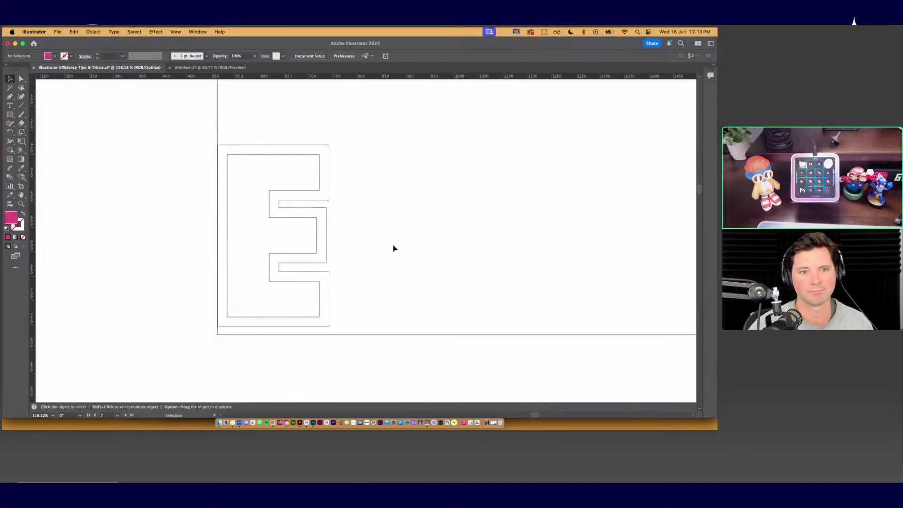
Step: Undo the expansion of the letter E and return the Keyboard Shortcuts artboard to Preview view
key("super+z")
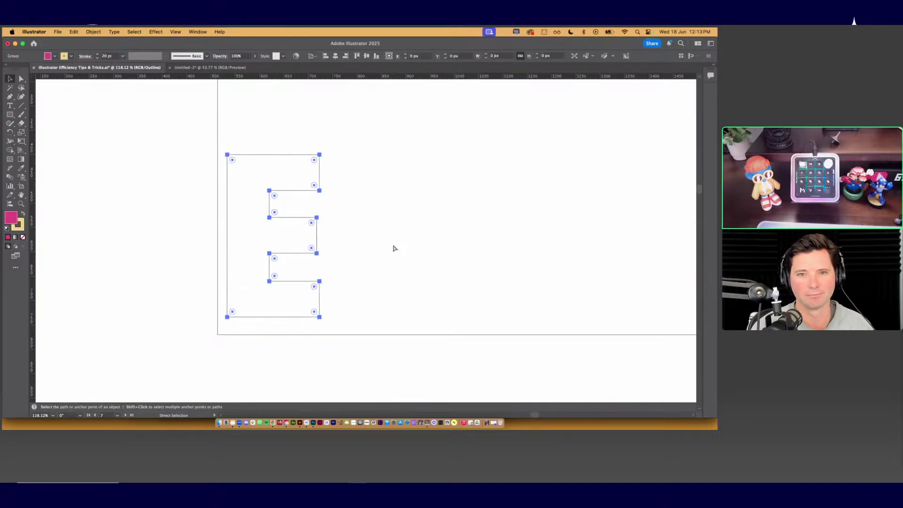
scroll(389, 253, "down", 12)
left_click(395, 249)
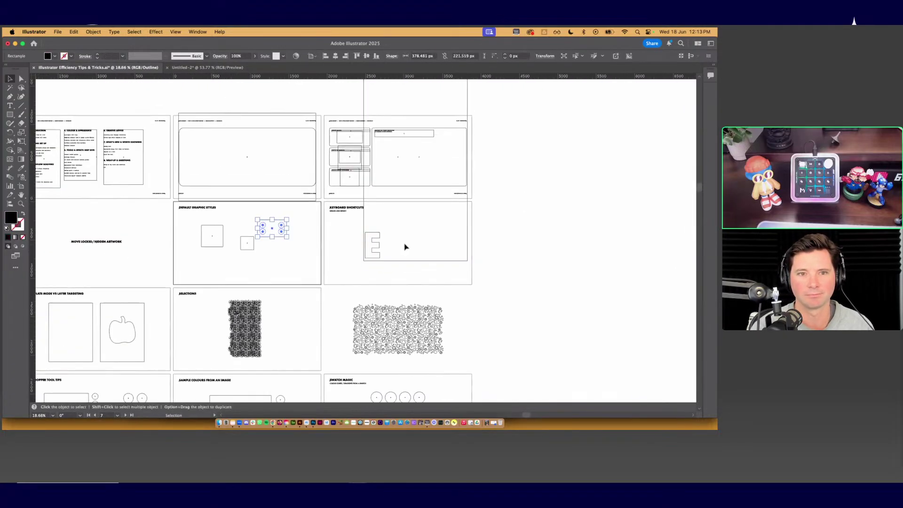
scroll(386, 247, "up", 5)
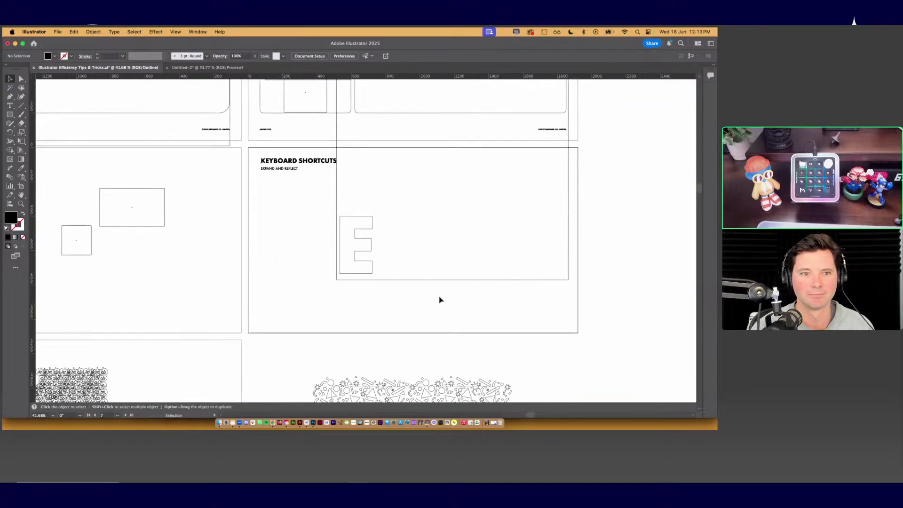
key("super+y")
Step: Select the letter E and examine the Transform commands available for it, leaving without applying one
left_click(364, 244)
left_click_drag(416, 255, 356, 213)
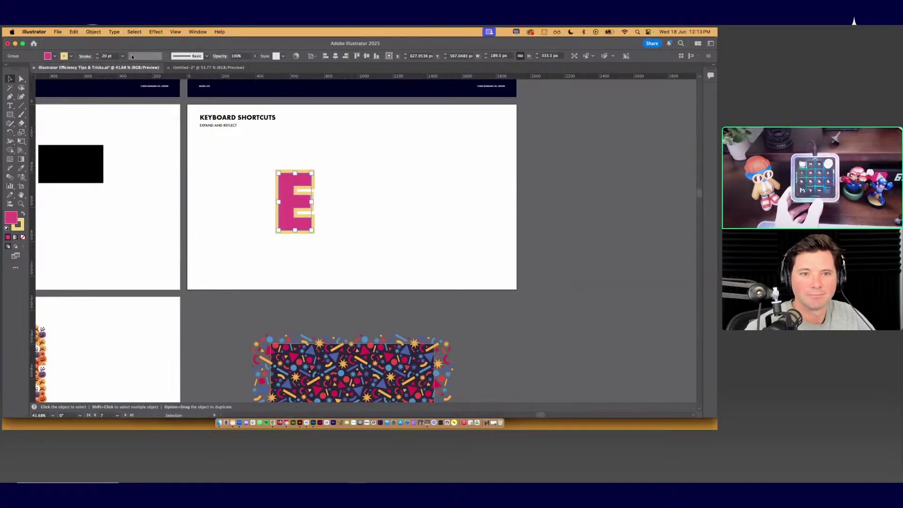
left_click(94, 33)
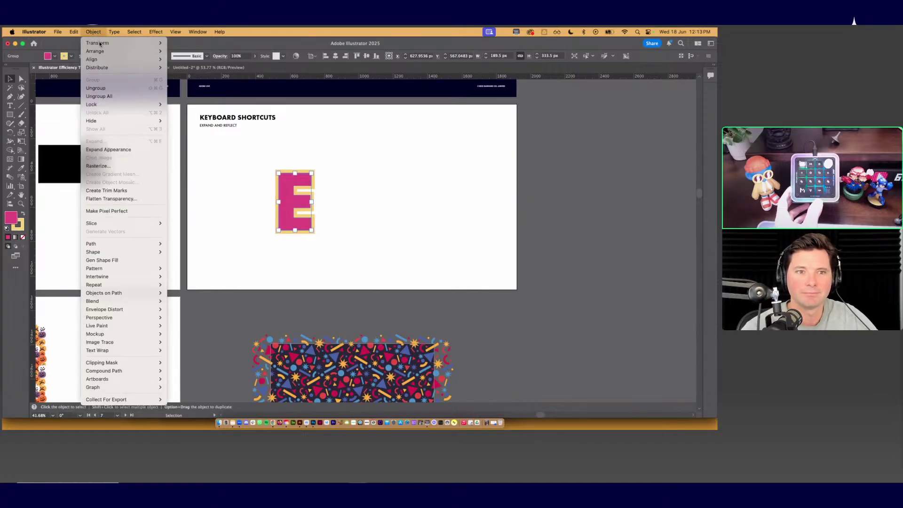
mouse_move(112, 43)
key("Escape")
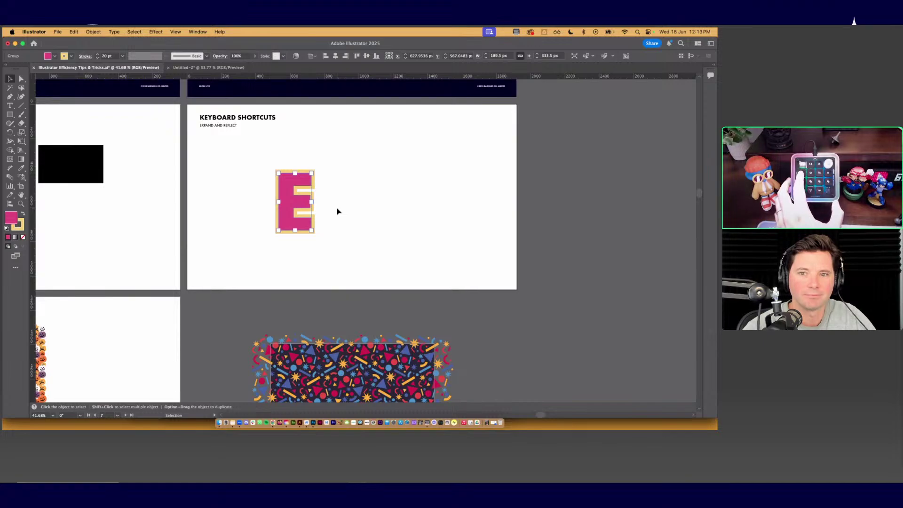
Step: Reflect the letter E across the vertical axis, and undo the reflection
key("o")
key("Return")
key("Return")
key("v")
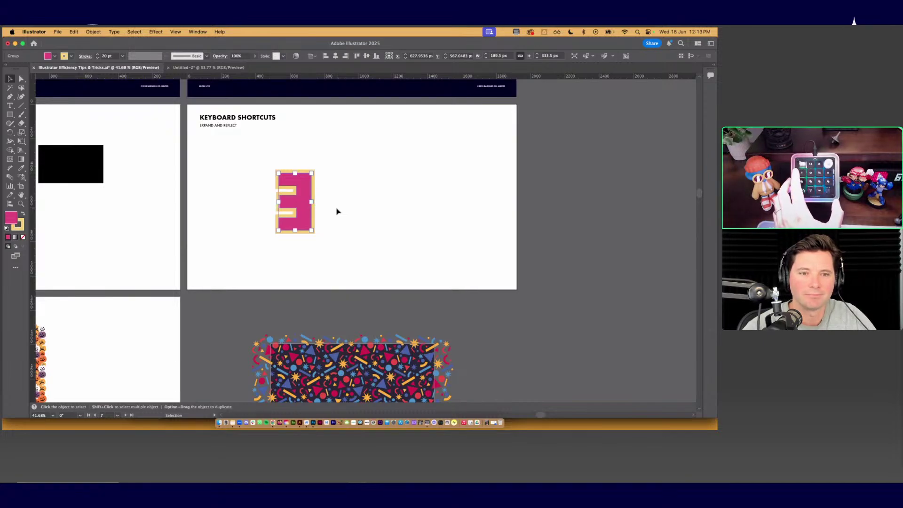
key("super+z")
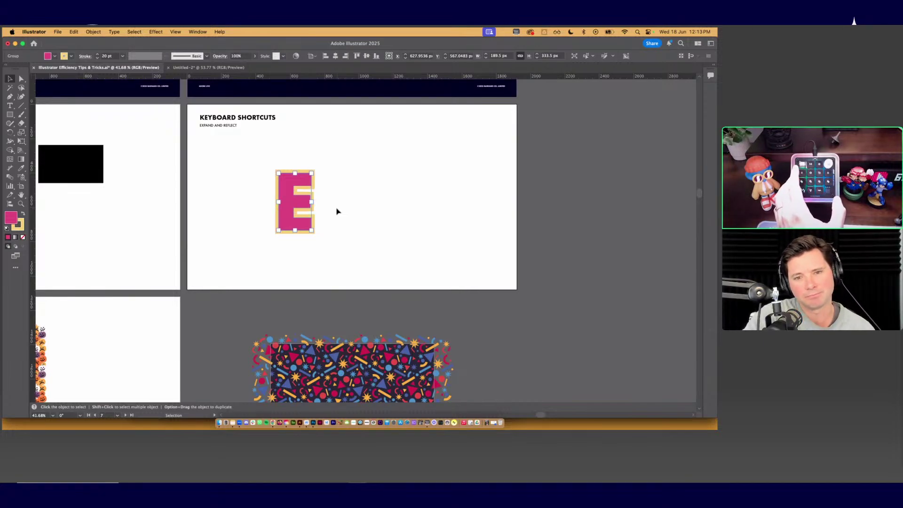
Step: Create a copy of the letter E reflected across the vertical axis, position it to the right of the original, and clear the selection
key("o")
key("Return")
key("alt+Return")
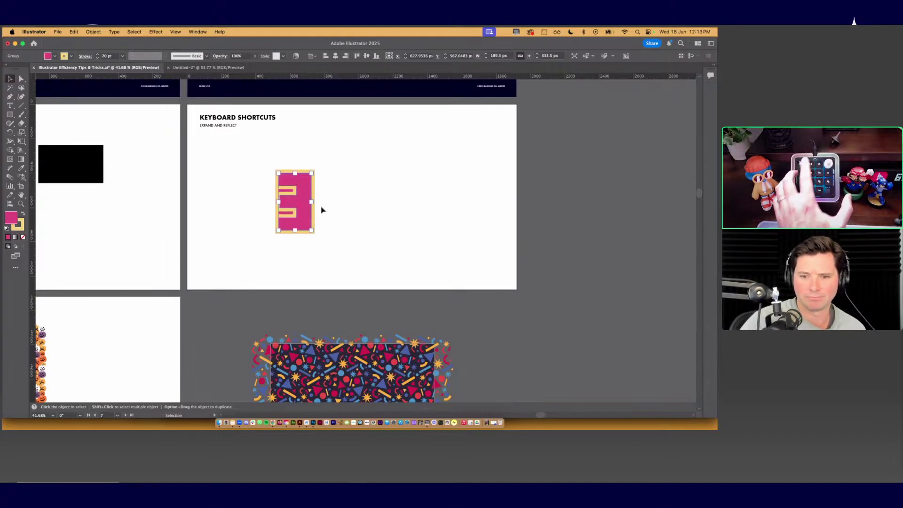
left_click_drag(304, 201, 397, 201)
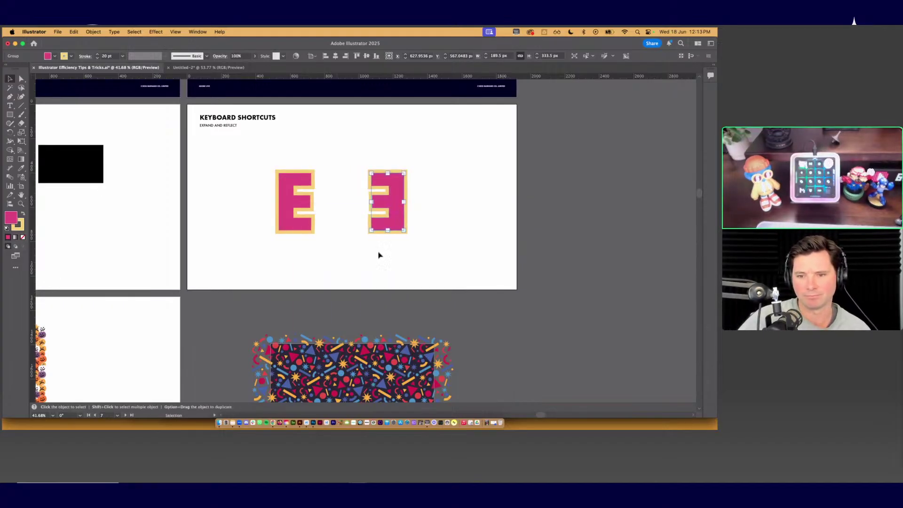
left_click(319, 256)
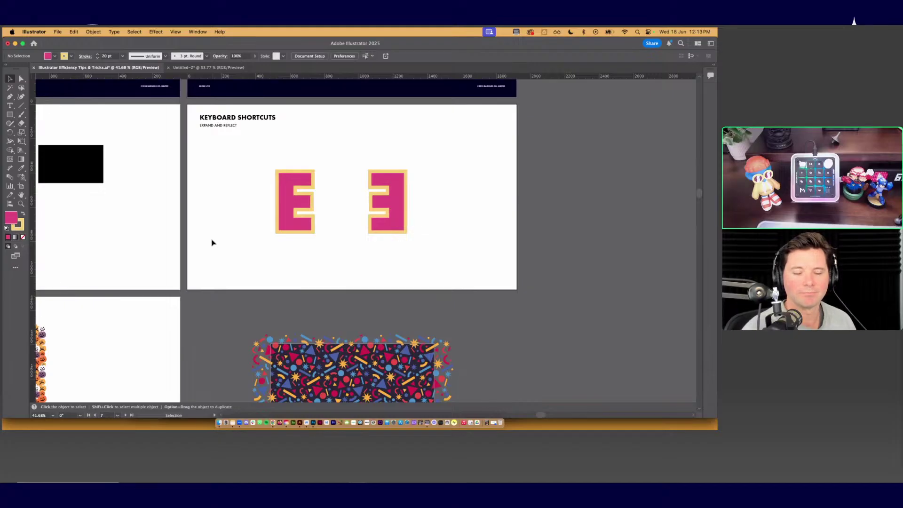
Step: Go to the Actions (Macro Pads) artboard and show the Pathfinder panel just below the row of circle pairs
key("shift+Page_Down")
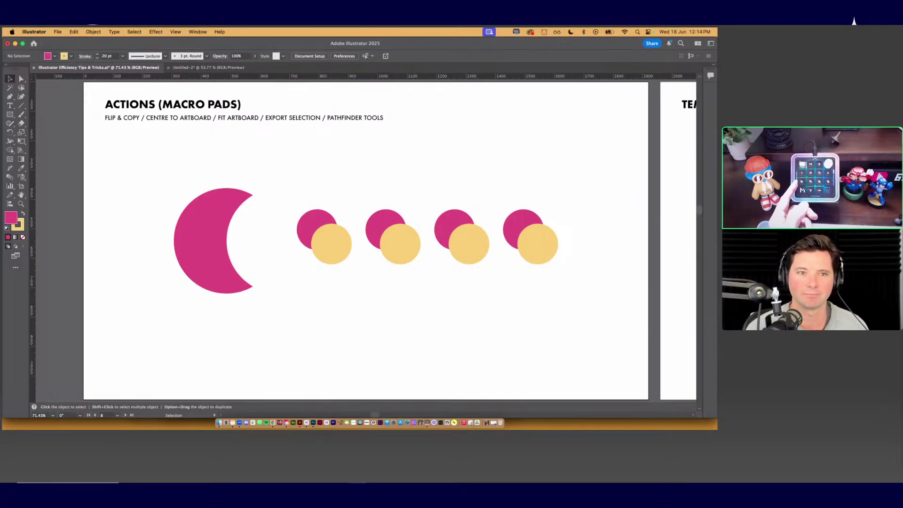
key("super+shift+F9")
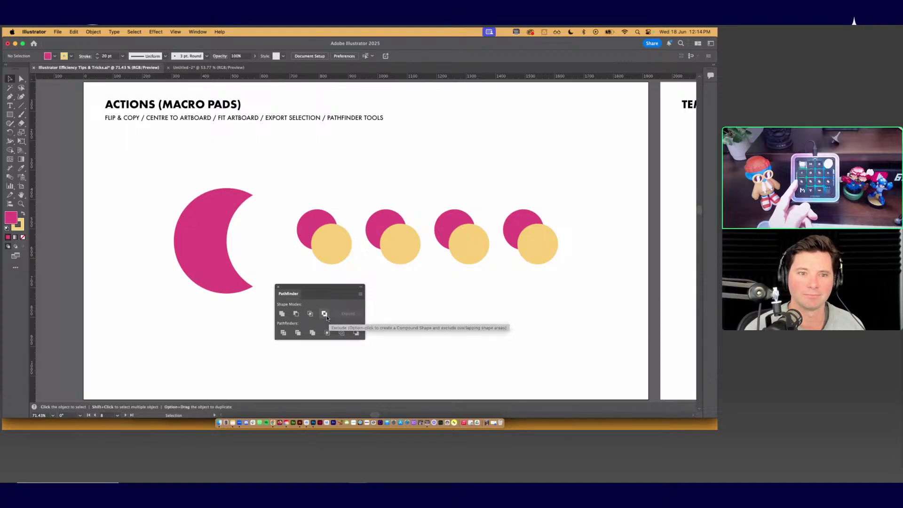
left_click_drag(345, 289, 367, 306)
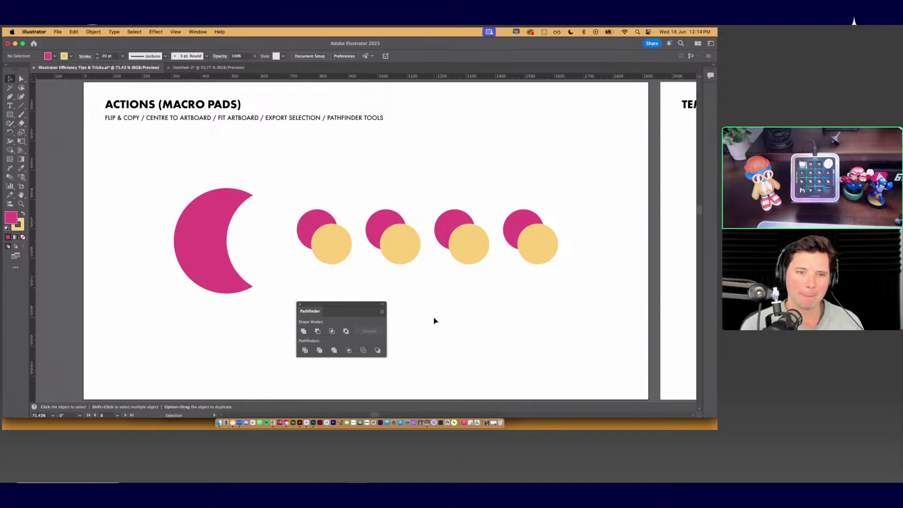
Step: Show the Actions panel, place it beside the circle pairs, and enlarge it to fit the whole list of custom actions
left_click(196, 32)
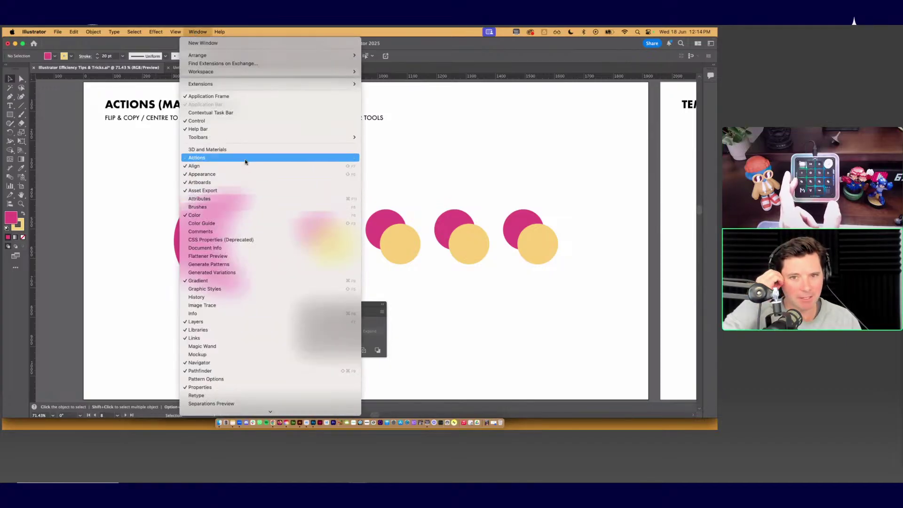
left_click(463, 155)
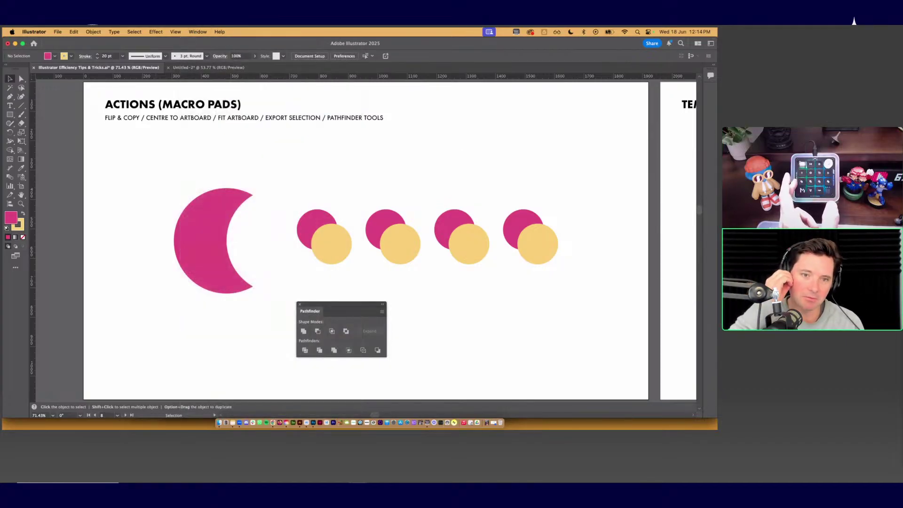
key("alt+F9")
left_click_drag(566, 142, 612, 101)
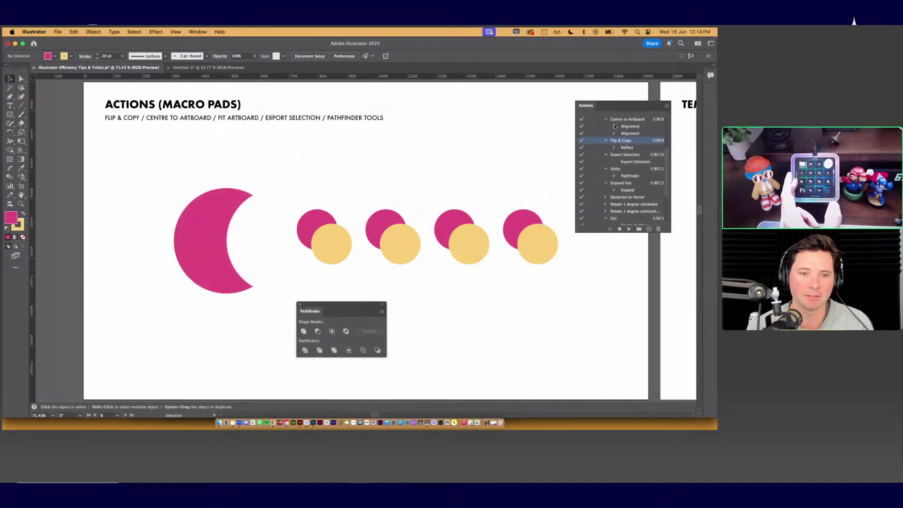
left_click_drag(623, 235, 615, 389)
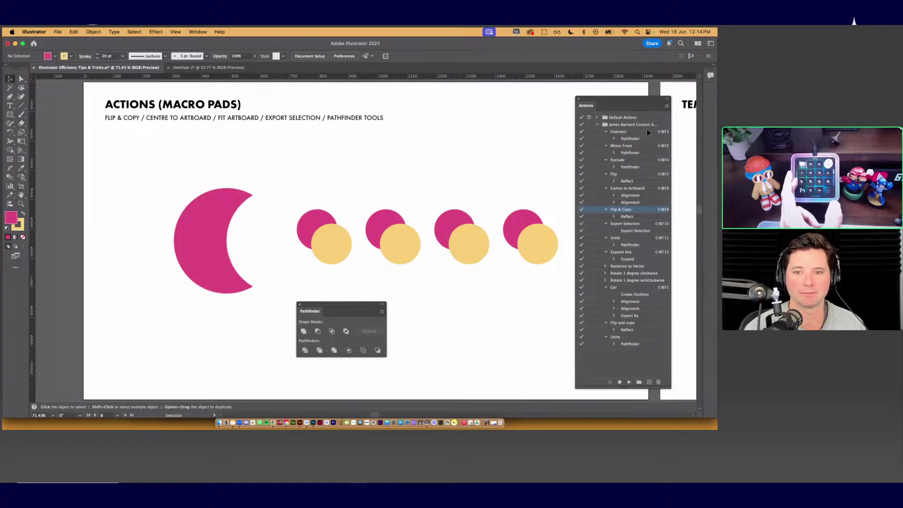
Step: Create a custom action named Unite, select the first pair of overlapping circles, and stop recording
left_click(621, 367)
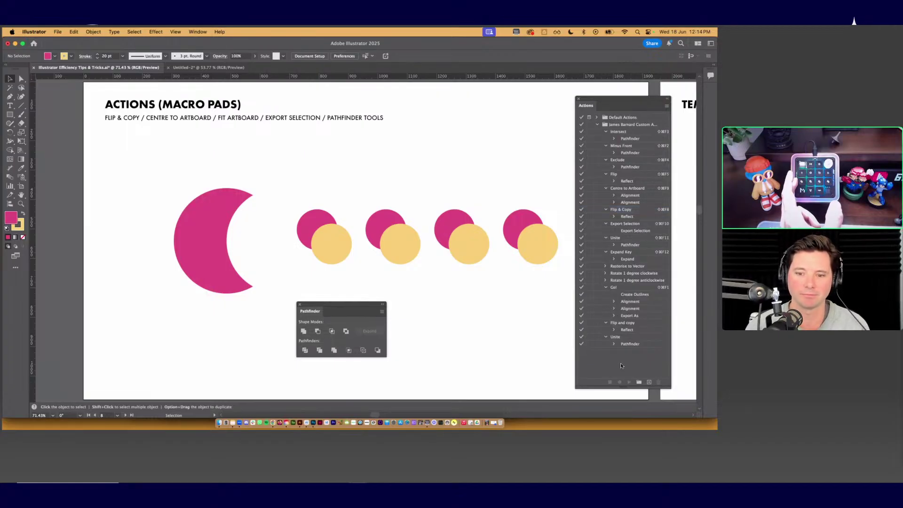
left_click(649, 382)
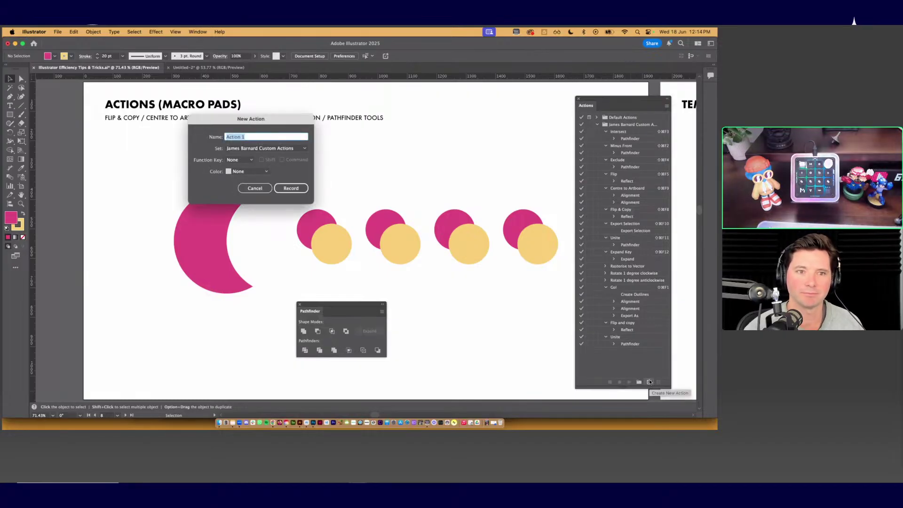
type("UNi")
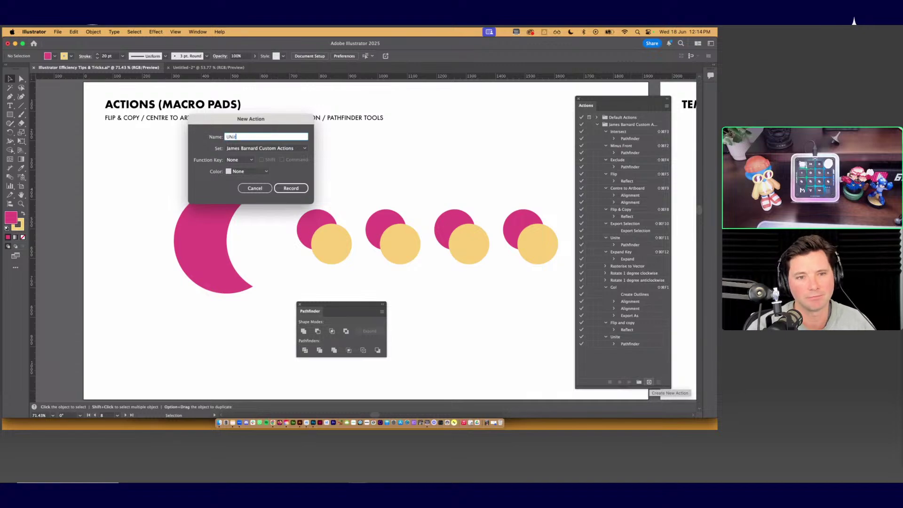
key("Return")
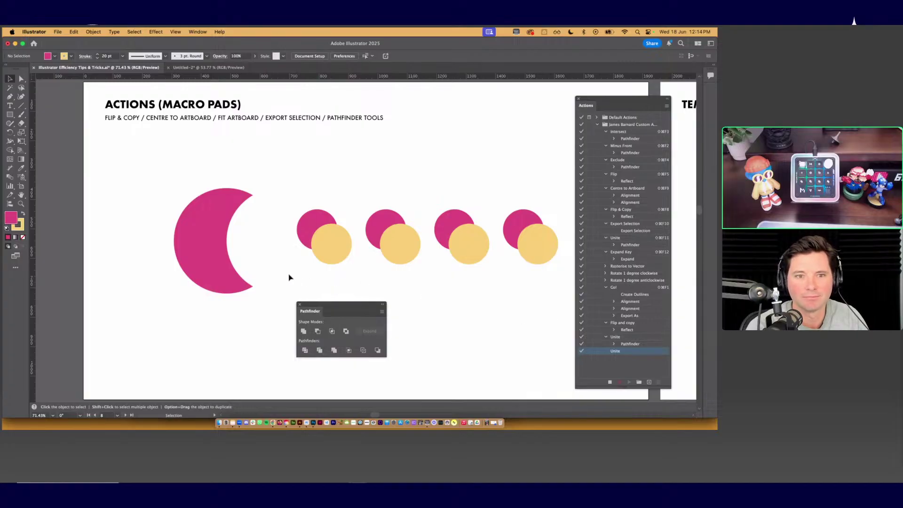
left_click(327, 213)
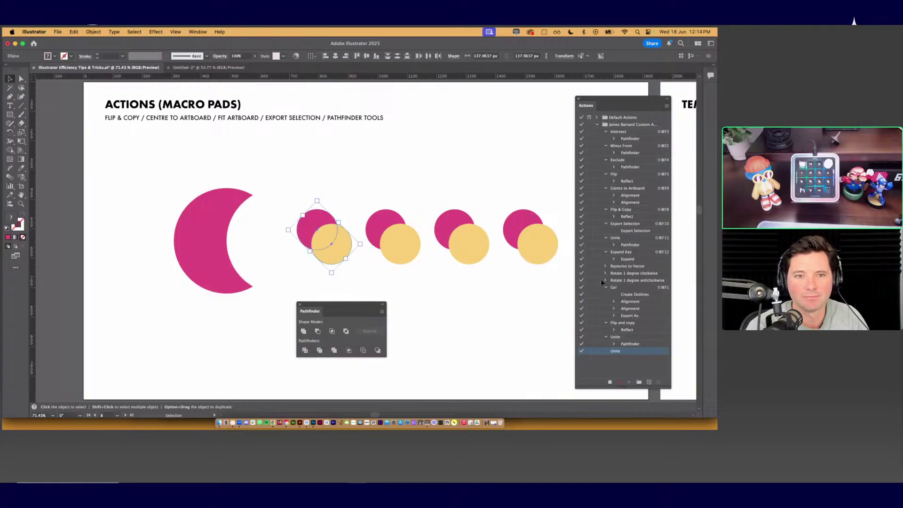
left_click(610, 383)
Step: Record another action named Unite that merges the first pair of circles with Pathfinder Unite, stopping the recording after that operation
left_click(649, 383)
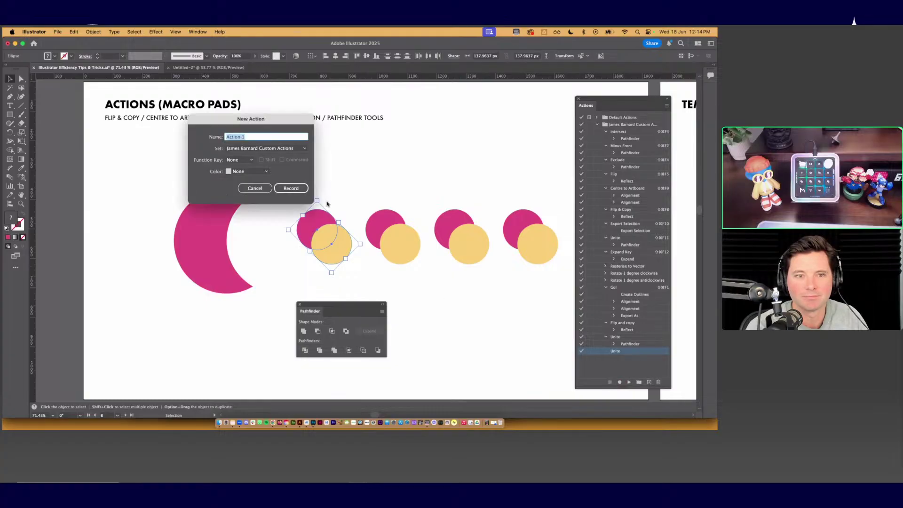
type("Un")
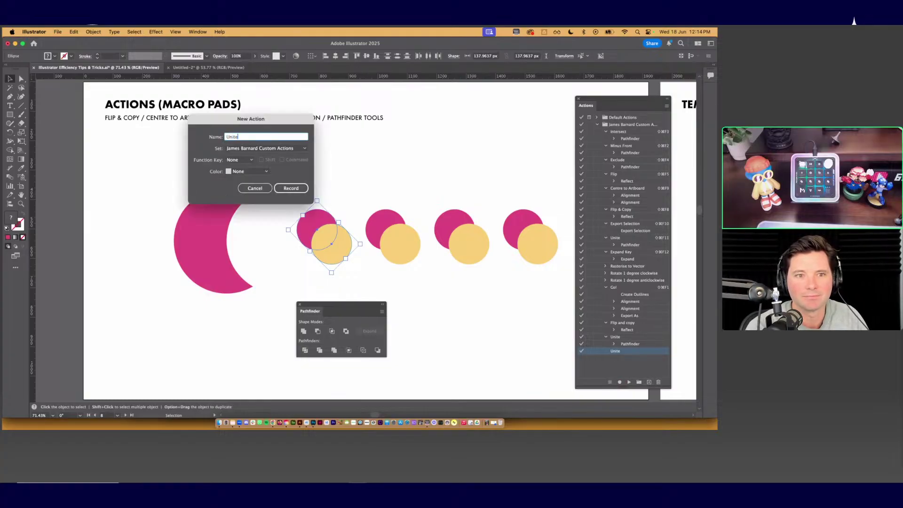
type("ite")
left_click(291, 188)
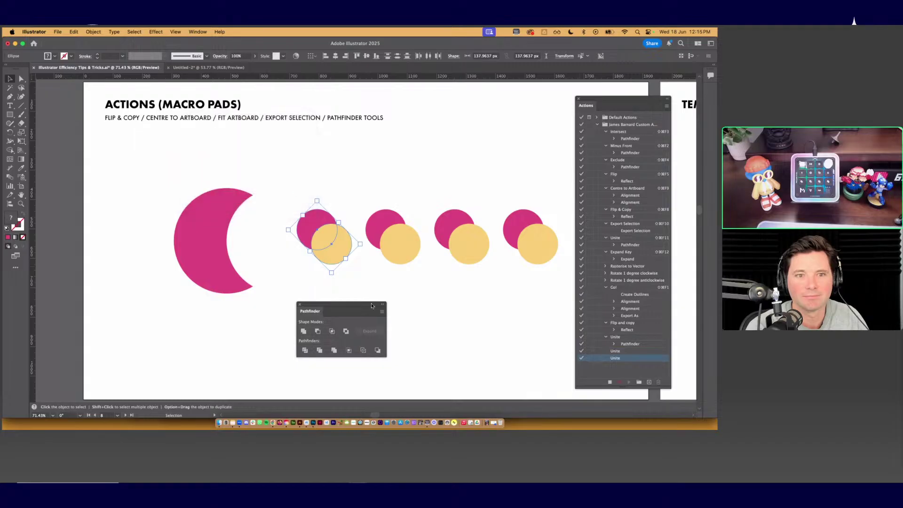
left_click(304, 331)
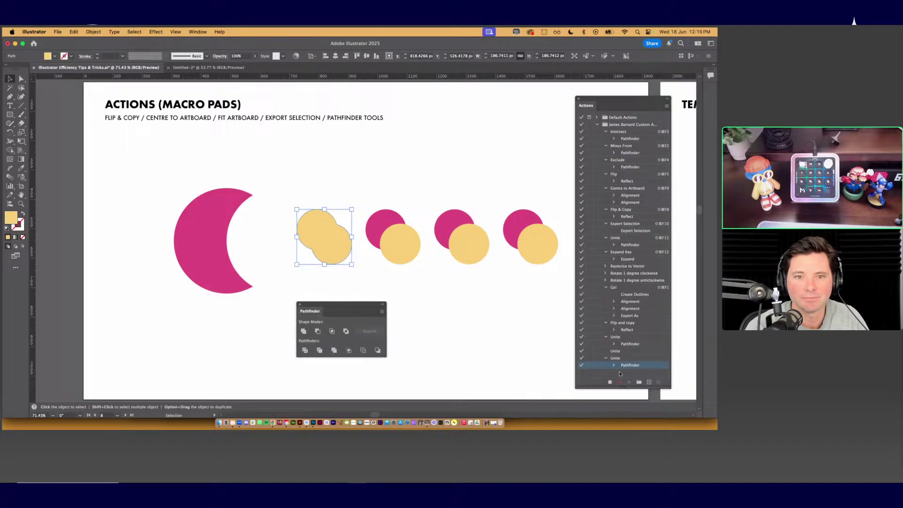
left_click(609, 382)
left_click(472, 356)
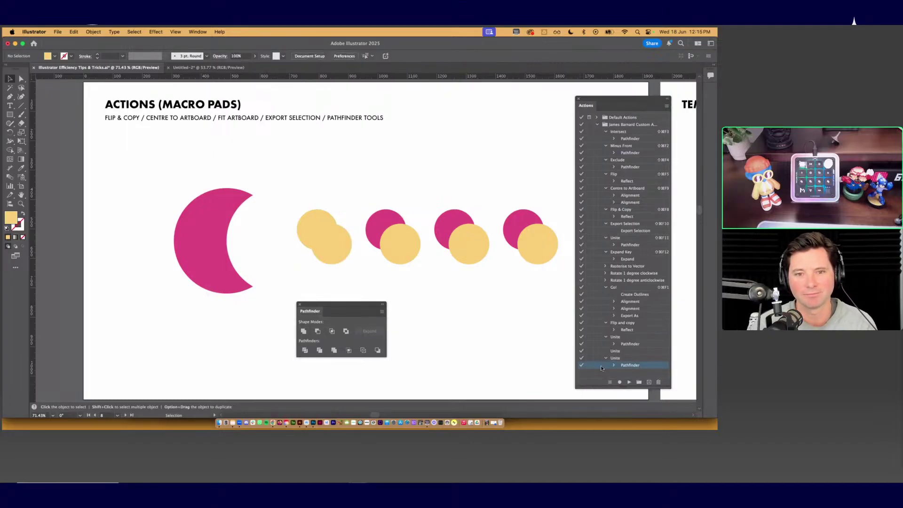
Step: Examine the function key choices in the new Unite action's options, leaving without assigning one
left_click(616, 359)
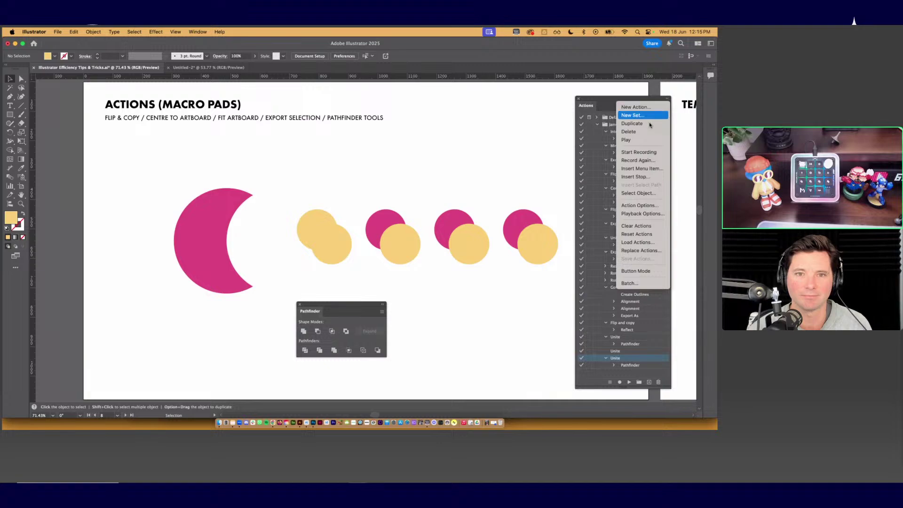
left_click(642, 214)
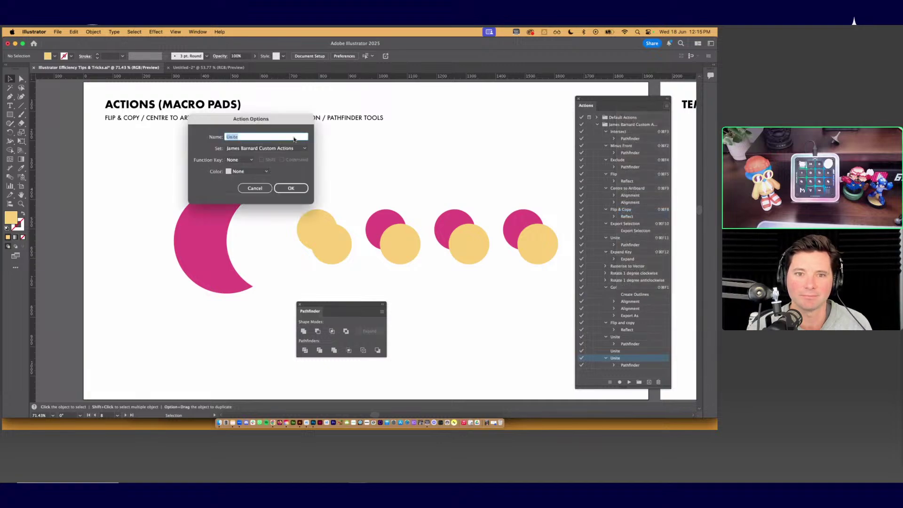
left_click_drag(275, 126, 285, 140)
left_click(249, 174)
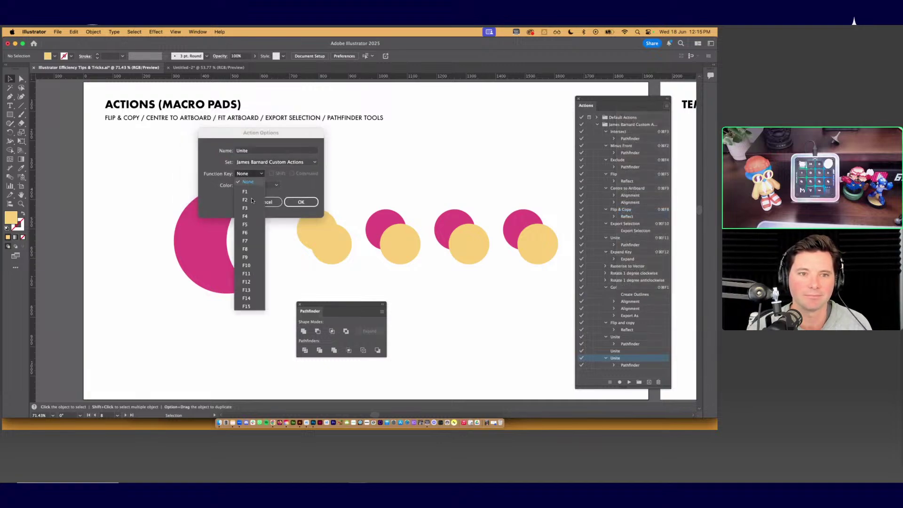
left_click(282, 189)
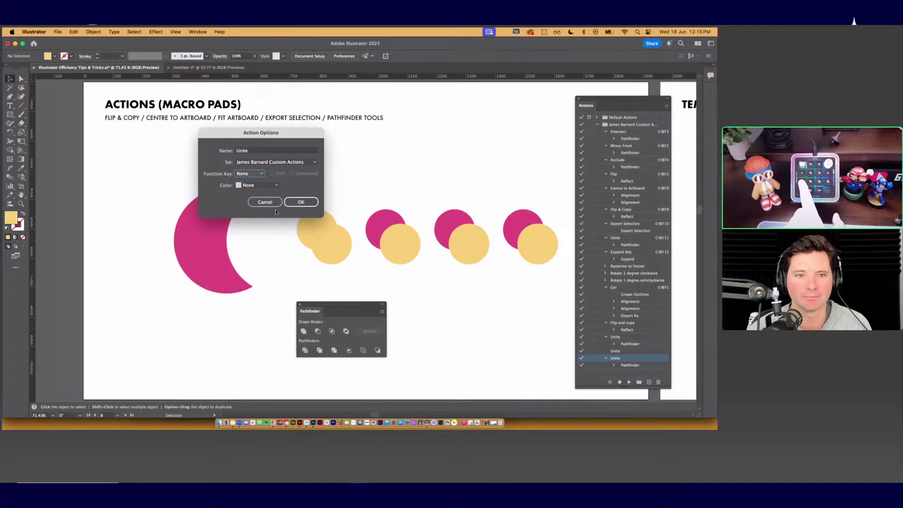
key("Escape")
Step: Undo the merge of the first circle pair and unite the circles again by running the existing Unite action
key("super+0")
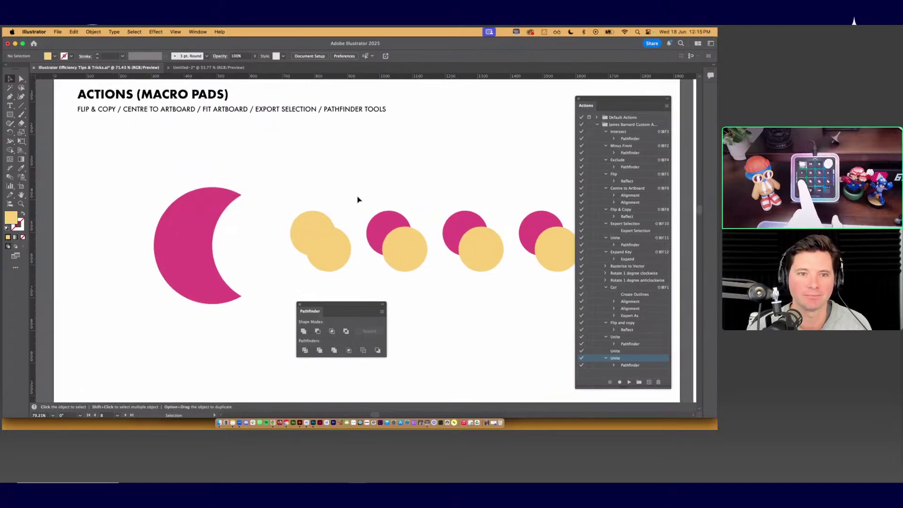
key("super+z")
key("super+z")
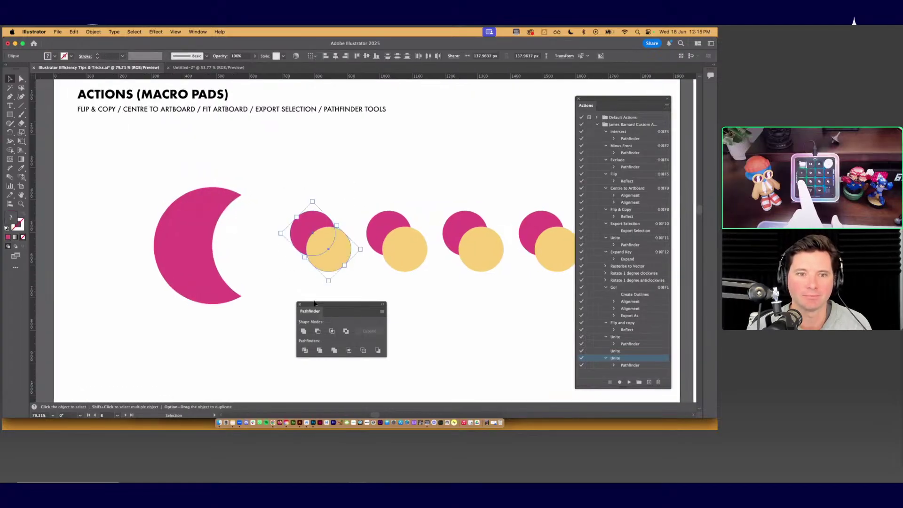
key("shift+super+F11")
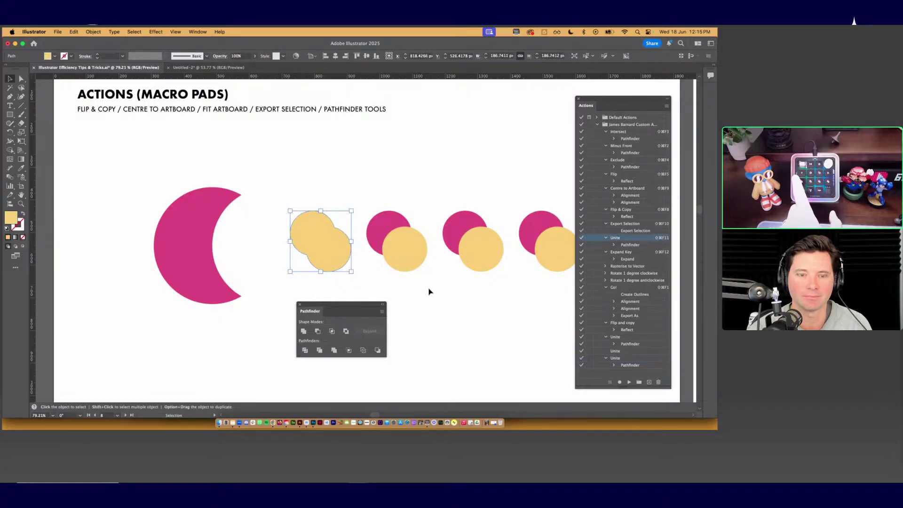
Step: Run the Minus Front action on the second pair of circles and the Intersect action on the third pair
scroll(428, 292, "right", 5)
scroll(308, 252, "down", 1)
left_click_drag(240, 256, 276, 185)
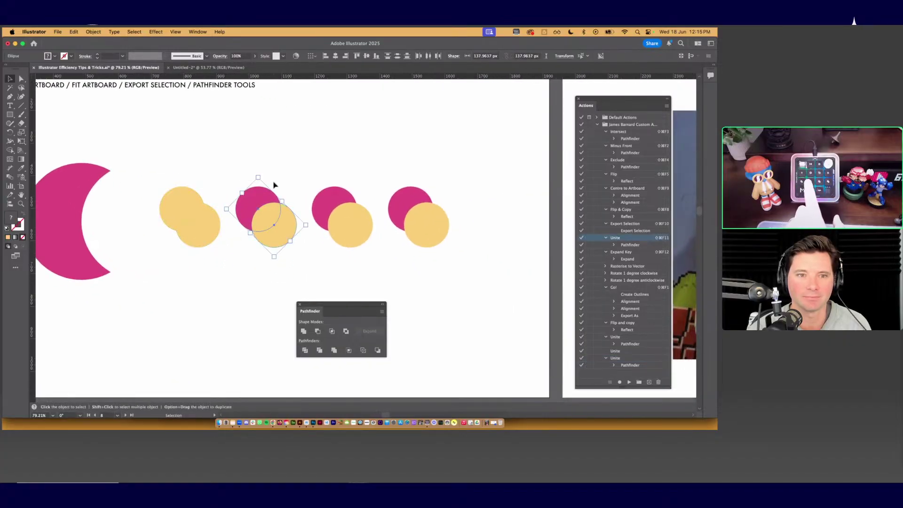
key("shift+super+F2")
left_click_drag(317, 249, 354, 187)
key("shift+super+F3")
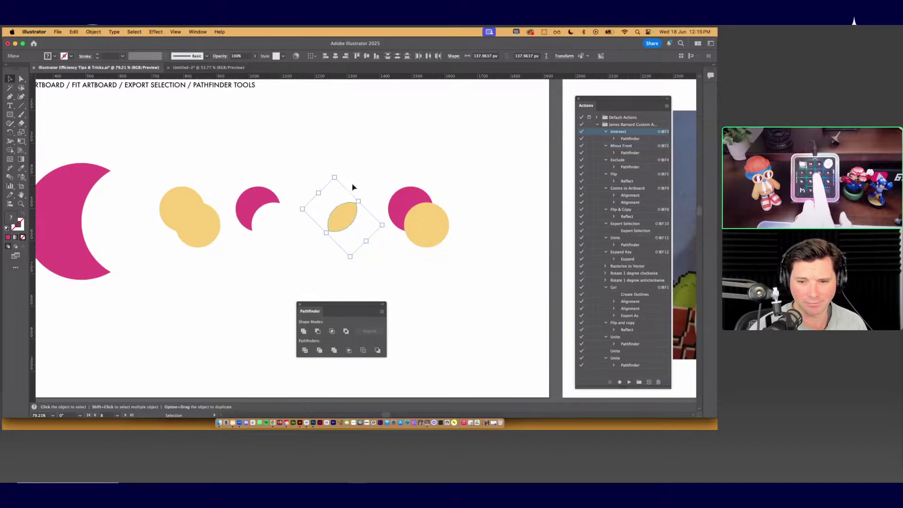
Step: Run the Exclude action on the last pair of overlapping circles and clear the selection
left_click_drag(381, 261, 461, 196)
key("shift+super+F4")
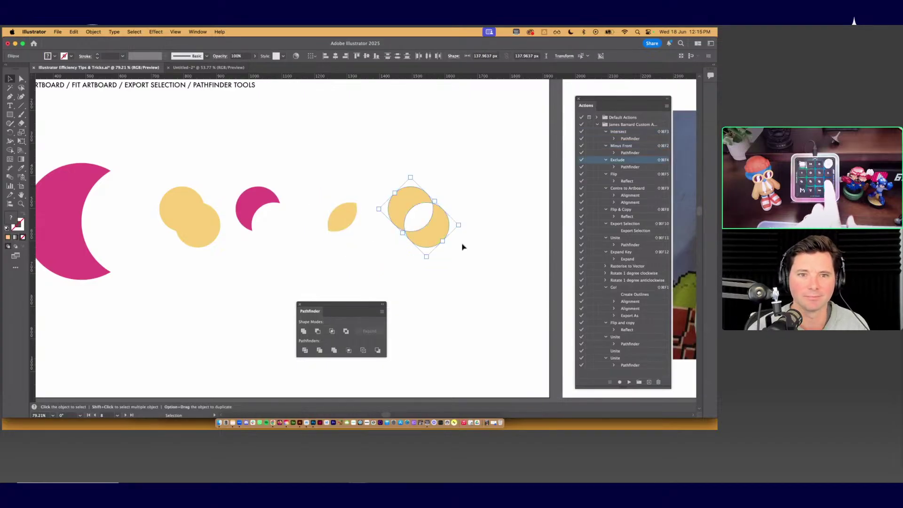
left_click(425, 285)
scroll(425, 285, "down", 3)
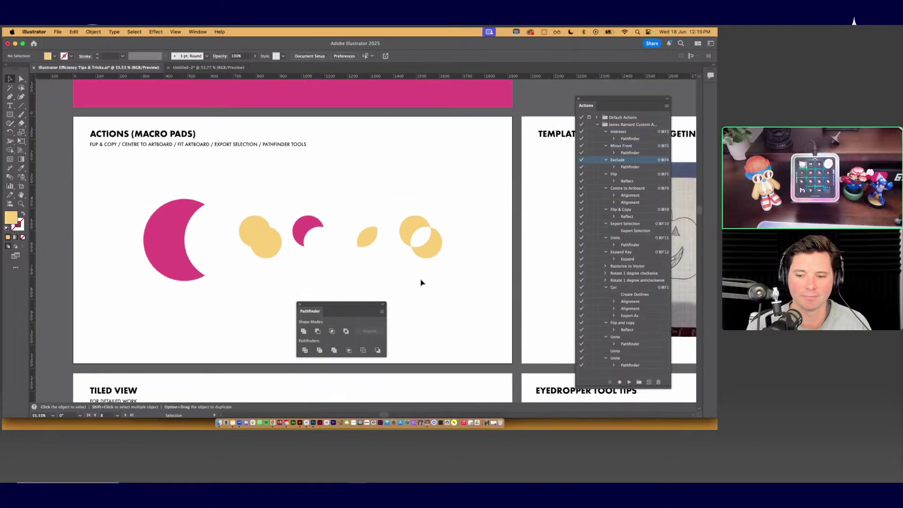
Step: Select the large magenta crescent and fit the artboard to its bounds
left_click_drag(421, 280, 388, 270)
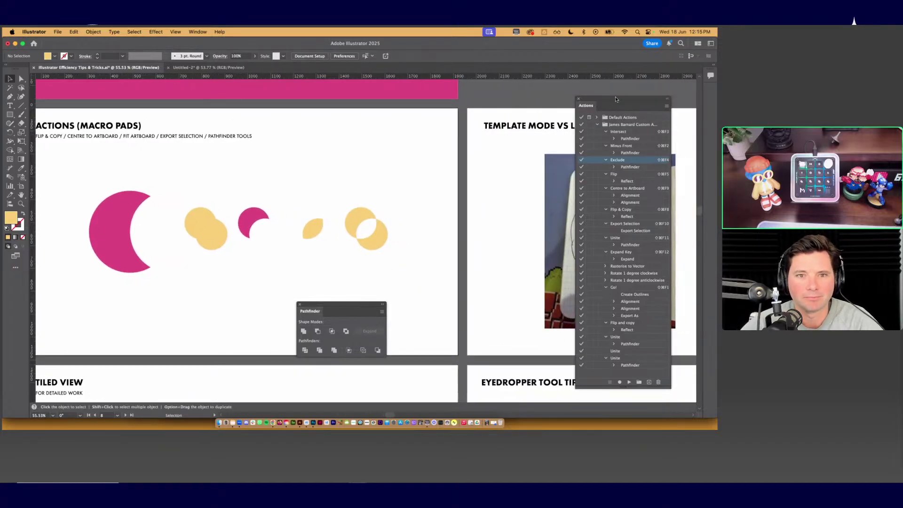
left_click_drag(615, 96, 447, 98)
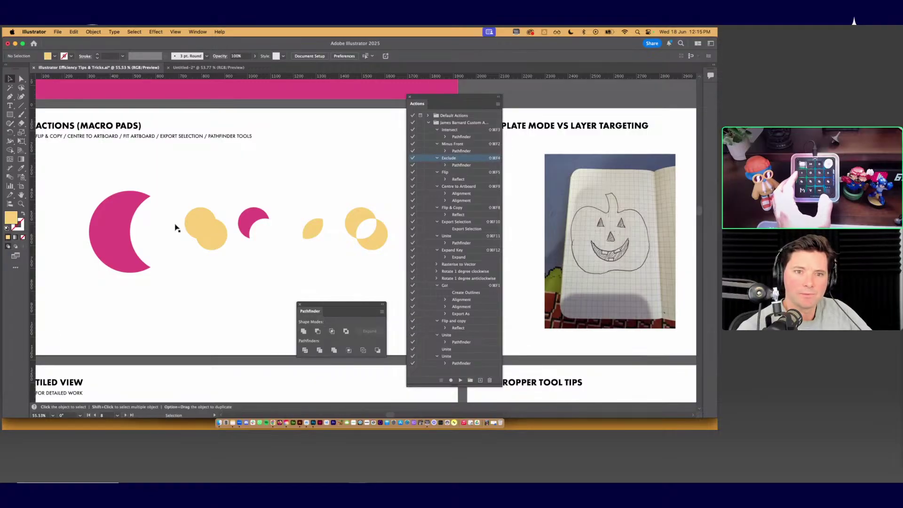
key("super+0")
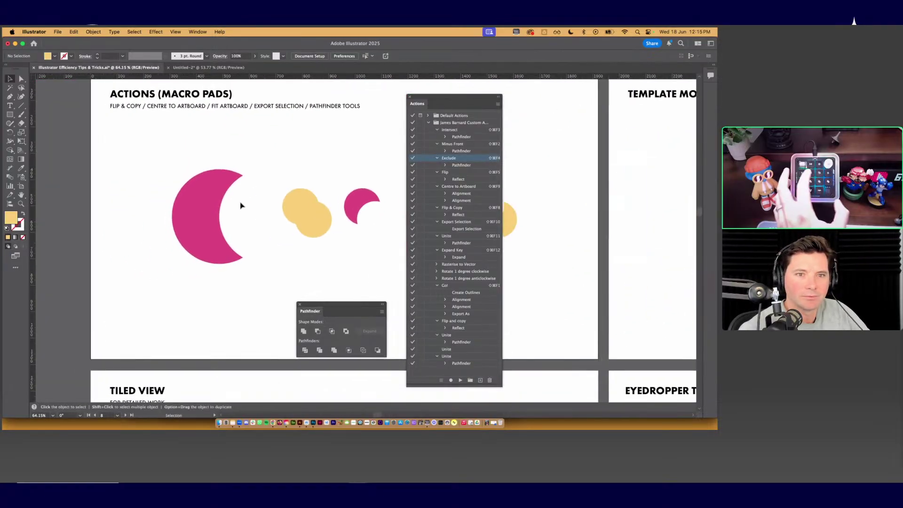
left_click(207, 210)
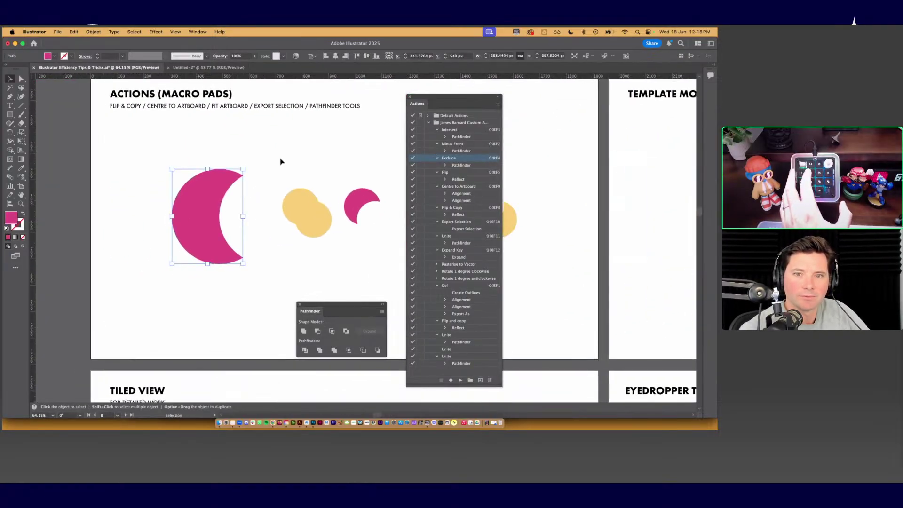
key("shift+super+F9")
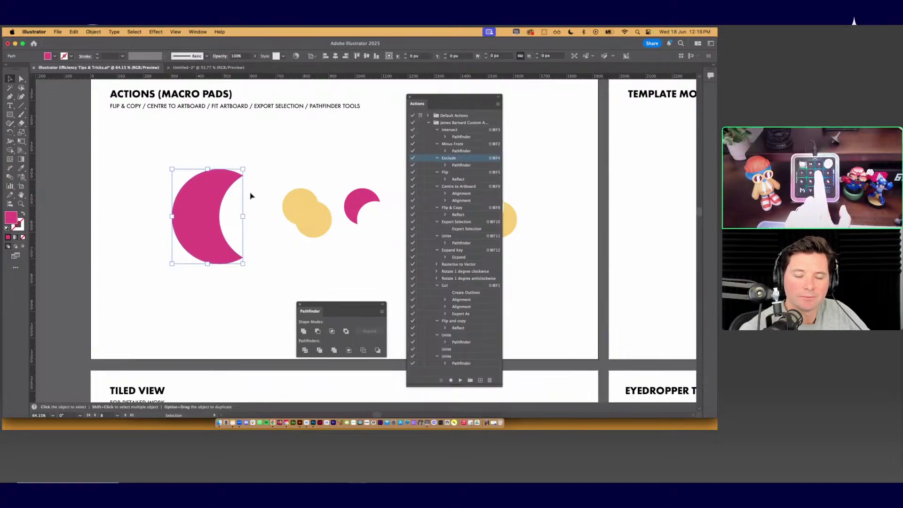
key("alt")
key("alt+super+f")
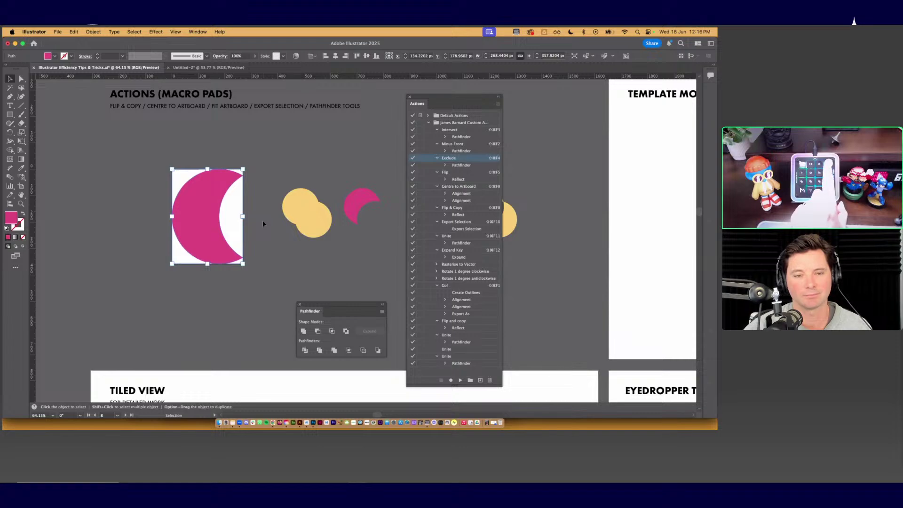
Step: Run the Export Selection action on the crescent, add a 2x PNG scale, and cancel the export
key("shift+super+F10")
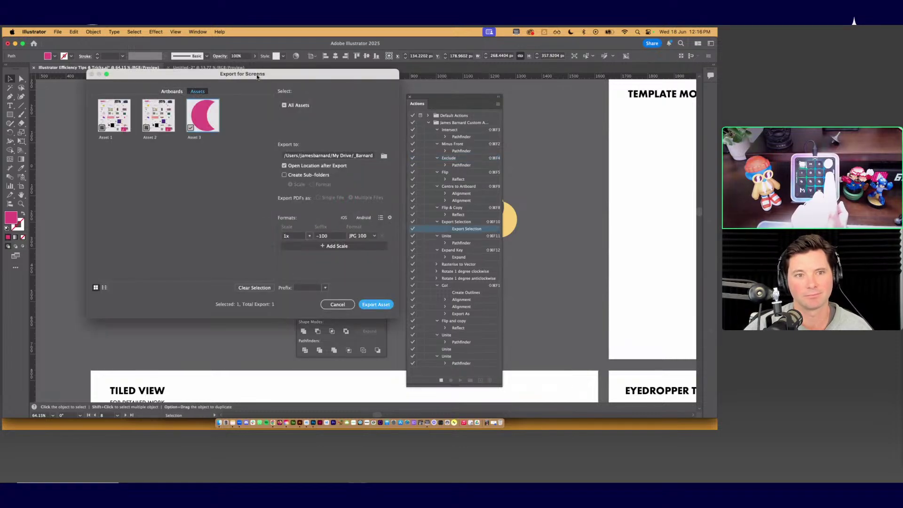
left_click_drag(257, 76, 265, 102)
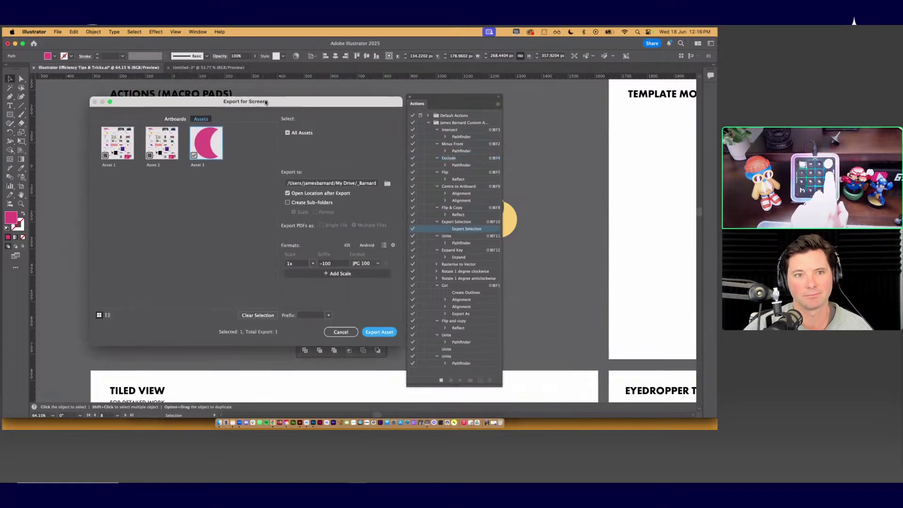
left_click(372, 274)
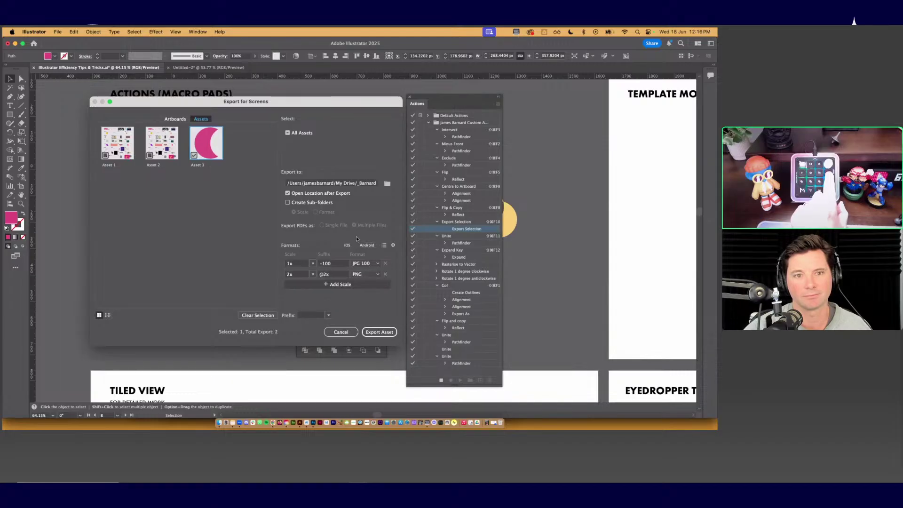
left_click(340, 332)
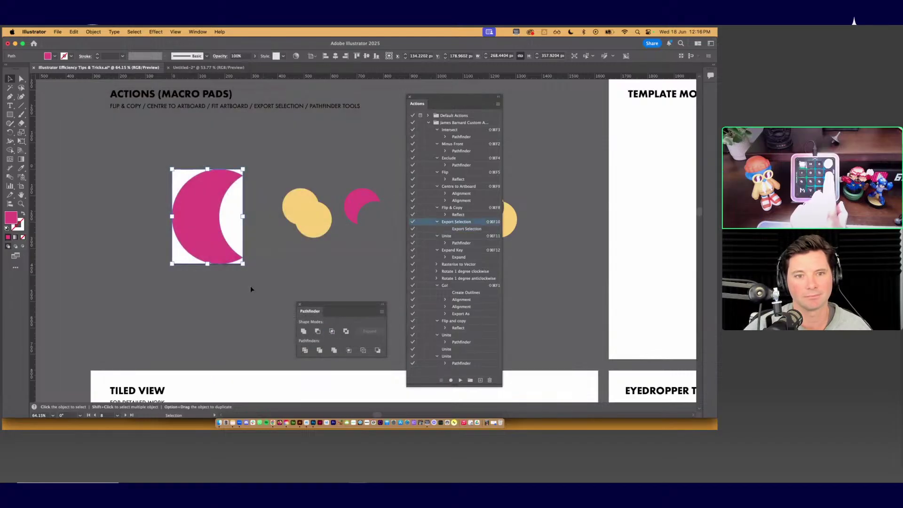
Step: Undo the artboard fit around the crescent and close the Actions and Pathfinder panels
left_click(256, 287)
key("super+z")
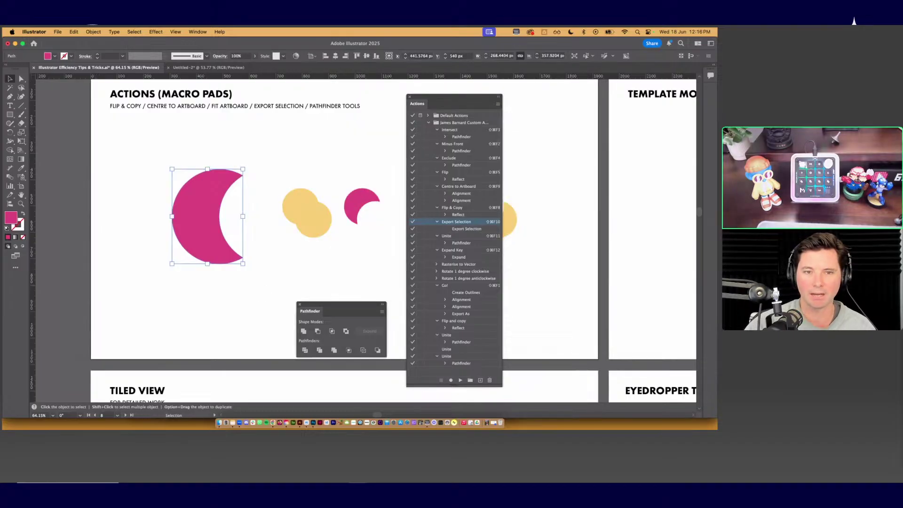
key("Tab")
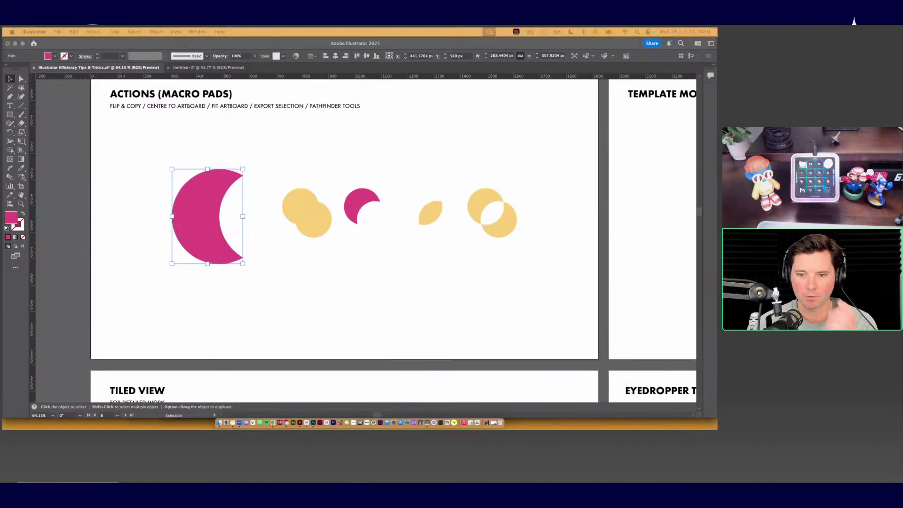
key("Tab")
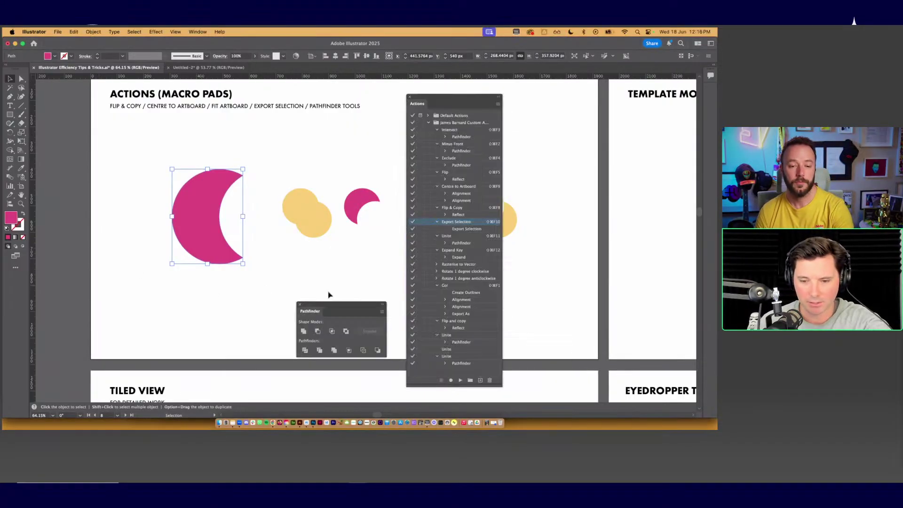
left_click(410, 97)
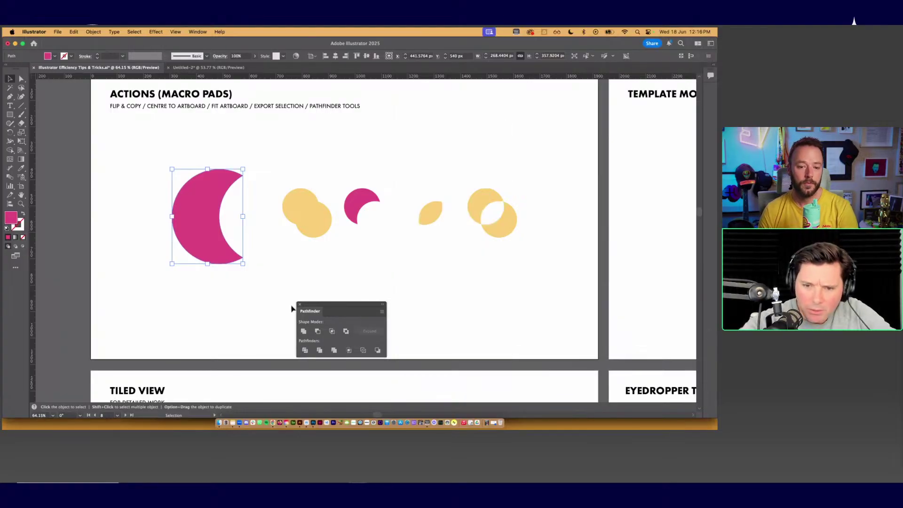
left_click(298, 304)
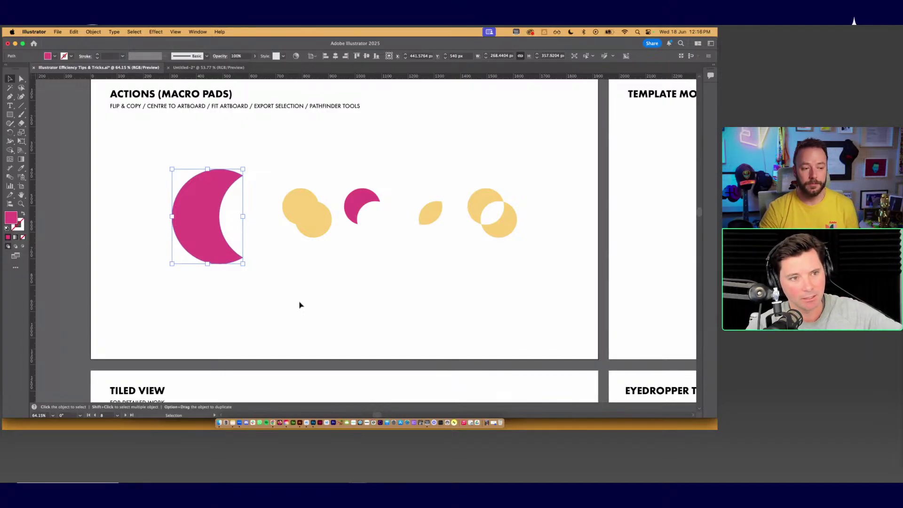
Step: Go to the Keyboard Shortcuts artboard with the two E shapes and clear the selection
key("shift+Page_Up")
left_click_drag(274, 258, 408, 252)
left_click_drag(330, 176, 206, 324)
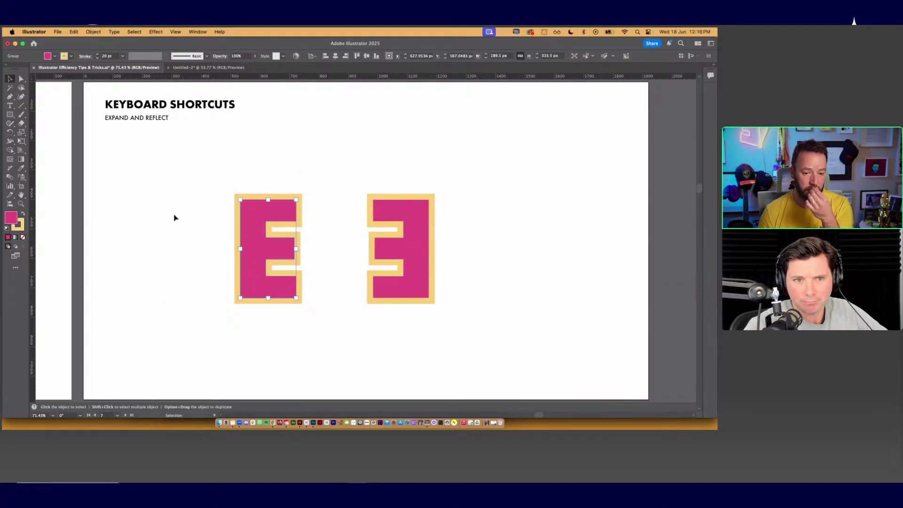
left_click(196, 185)
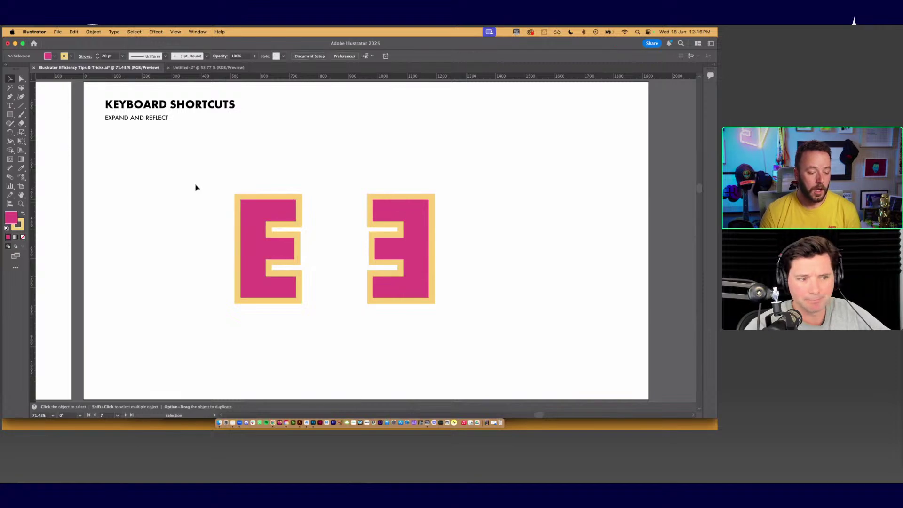
Step: Expand the normally oriented E so its yellow stroke becomes outlined shapes
scroll(239, 168, "down", 1)
scroll(240, 168, "right", 1)
left_click(248, 205)
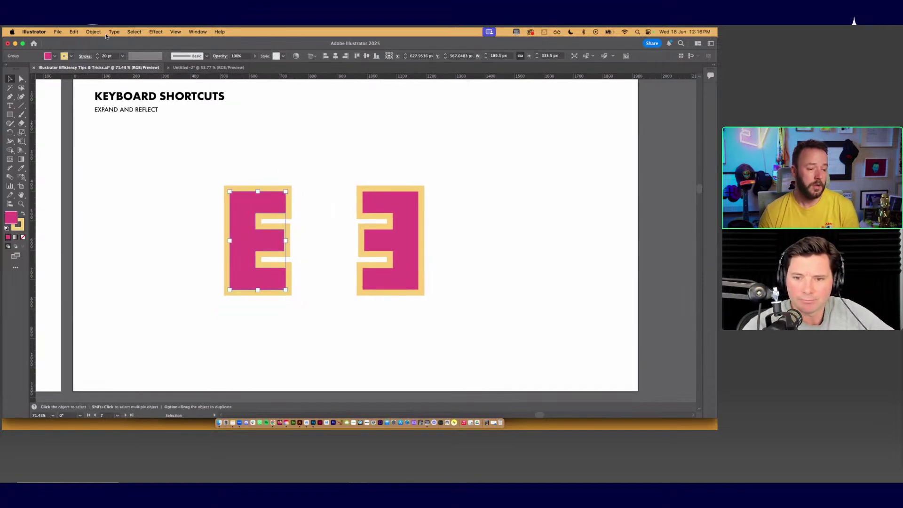
left_click(204, 165)
left_click_drag(267, 165, 260, 162)
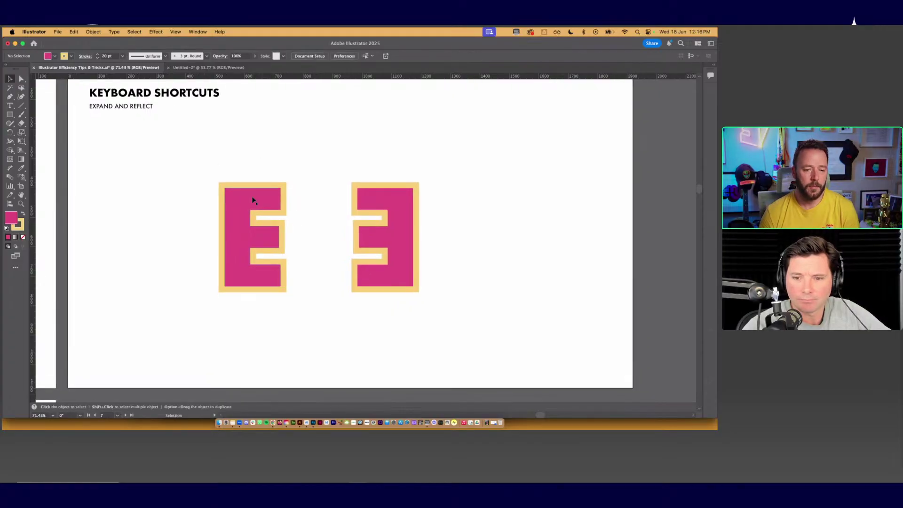
left_click(252, 200)
scroll(260, 193, "up", 3)
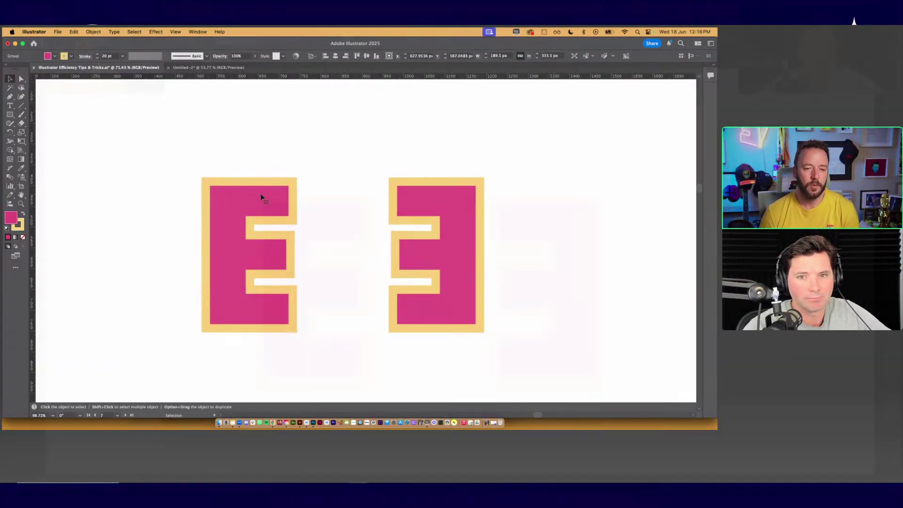
left_click_drag(273, 165, 319, 224)
key("super+shift+o")
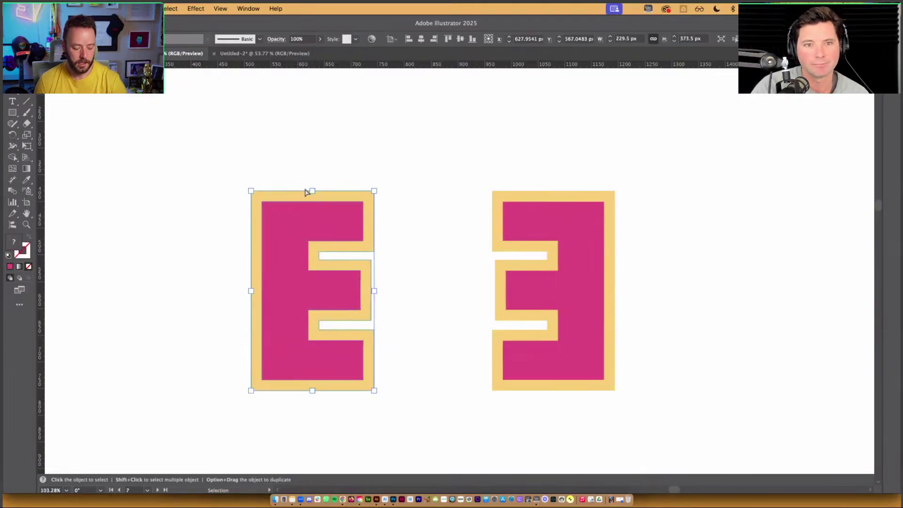
Step: Examine the expanded E in outline view and compare its selection bounds with those of the mirrored, unexpanded E
key("super+y")
key("super+y")
left_click(247, 193)
scroll(283, 201, "down", 2)
scroll(283, 205, "down", 3)
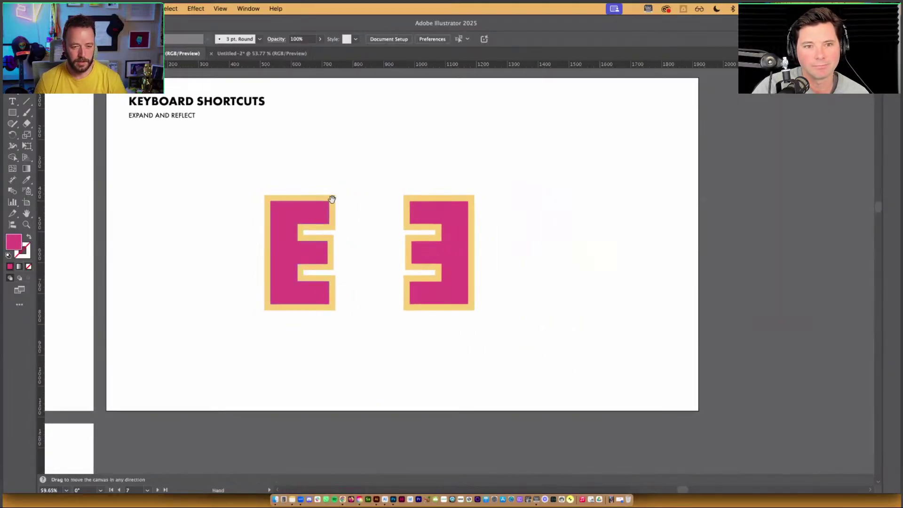
left_click(426, 217)
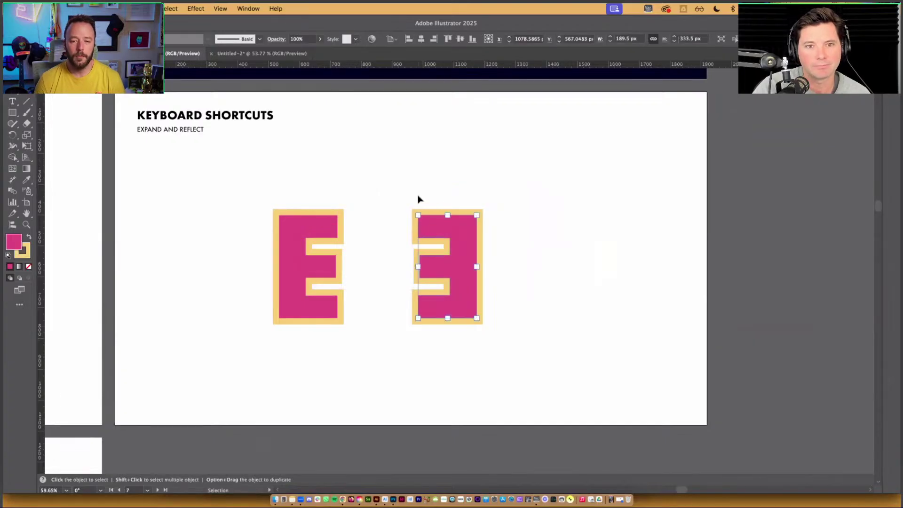
scroll(416, 197, "right", 3)
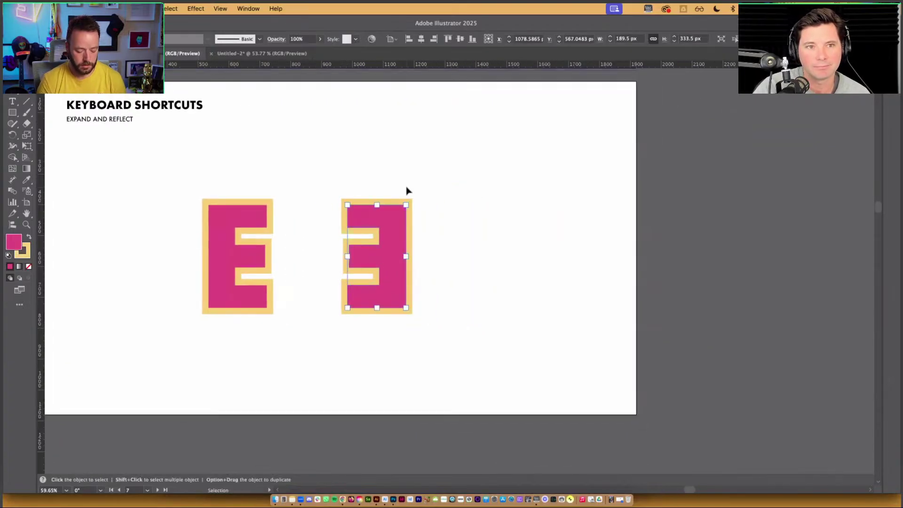
scroll(356, 170, "left", 5)
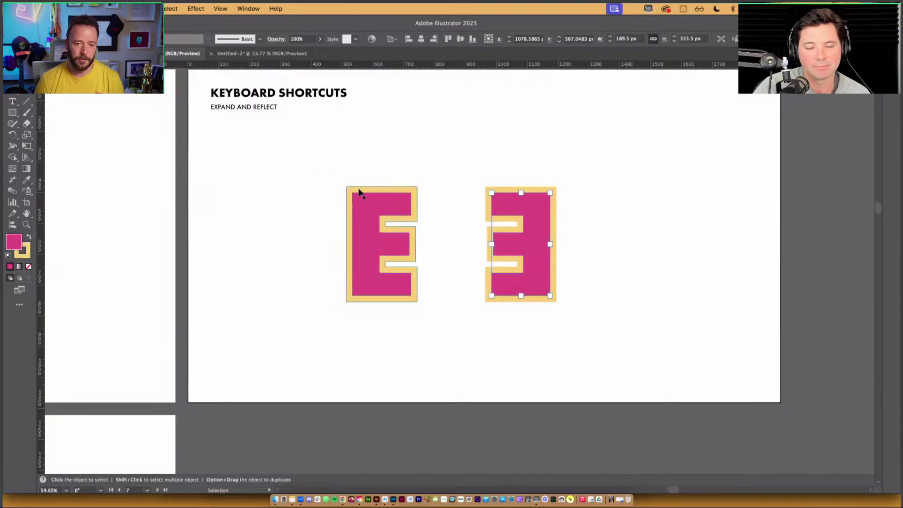
scroll(384, 214, "up", 3)
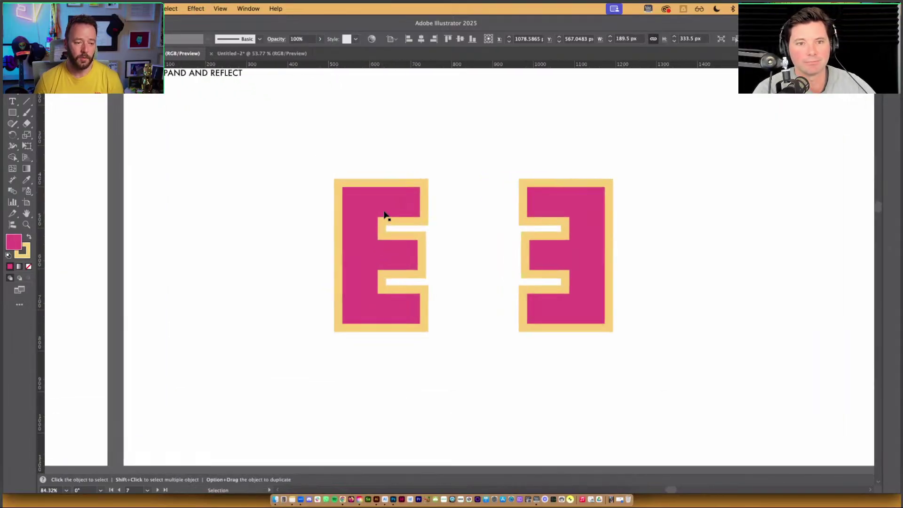
left_click(365, 201)
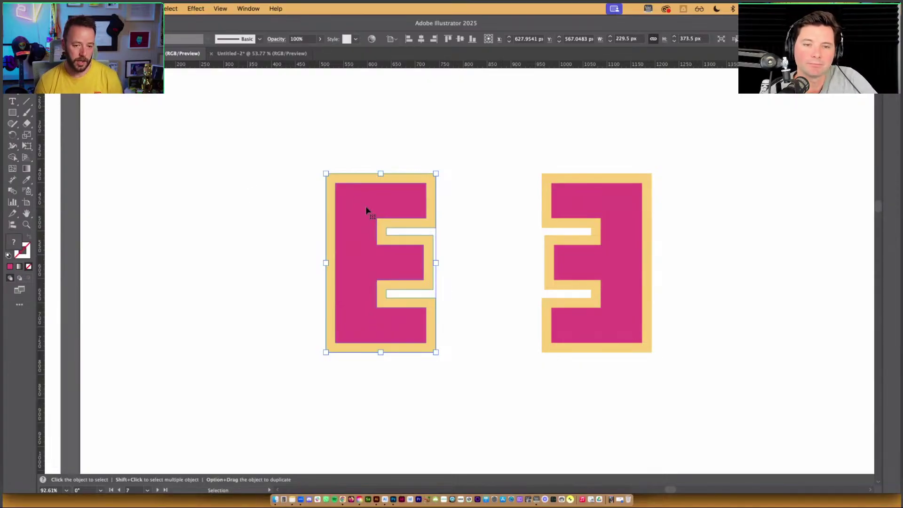
left_click(295, 216)
key("super+0")
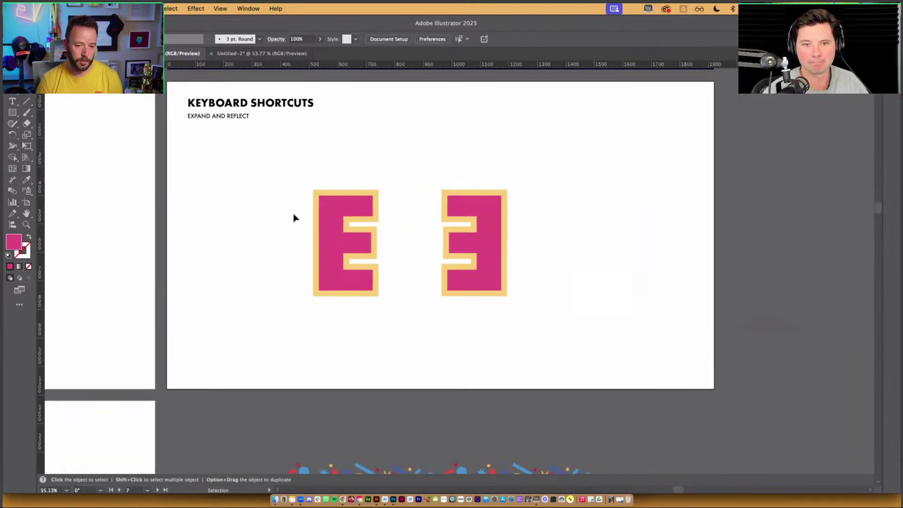
Step: Go to the Template Mode vs Layer Targeting artboard and show the Layers panel
key("shift+Page_Down")
key("shift+Page_Down")
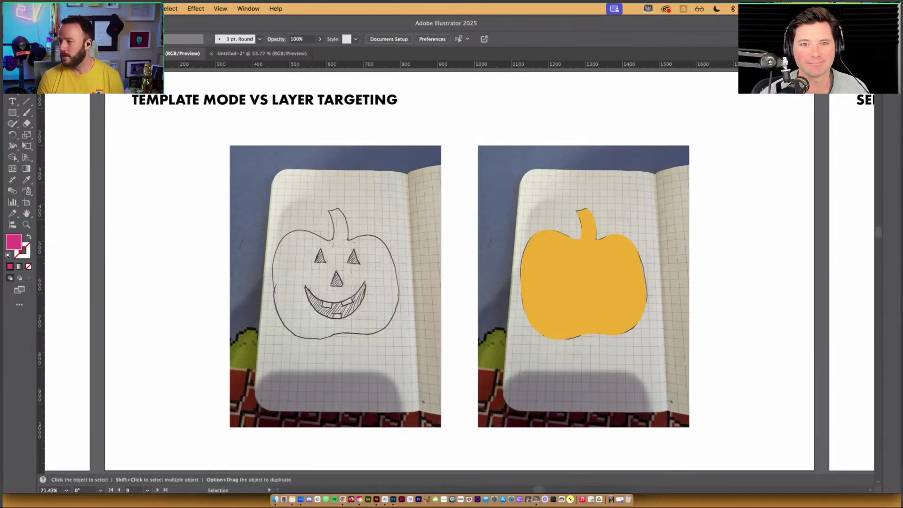
key("F7")
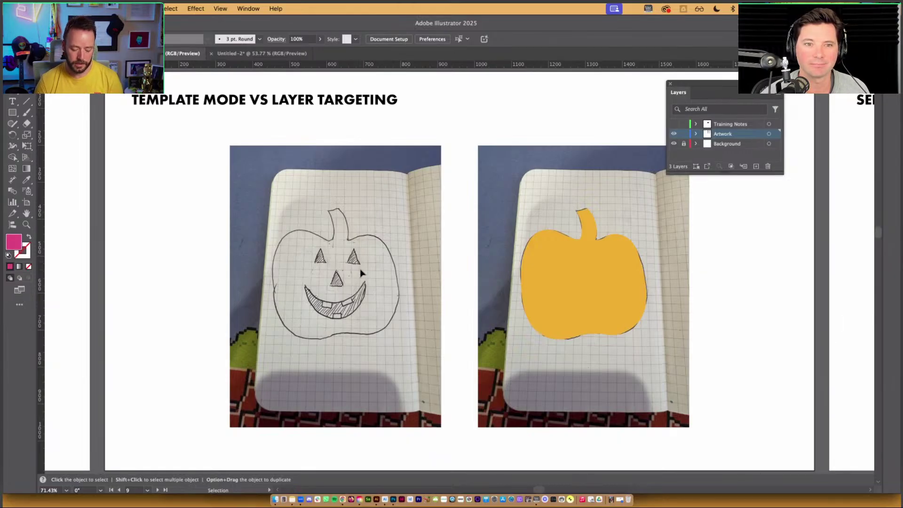
Step: Trace the right side of the unfilled pumpkin sketch with the Pen tool, leaving an open magenta-filled path
key("p")
left_click(346, 239)
left_click_drag(380, 238, 392, 250)
left_click_drag(390, 321, 373, 346)
key("v")
left_click(455, 276)
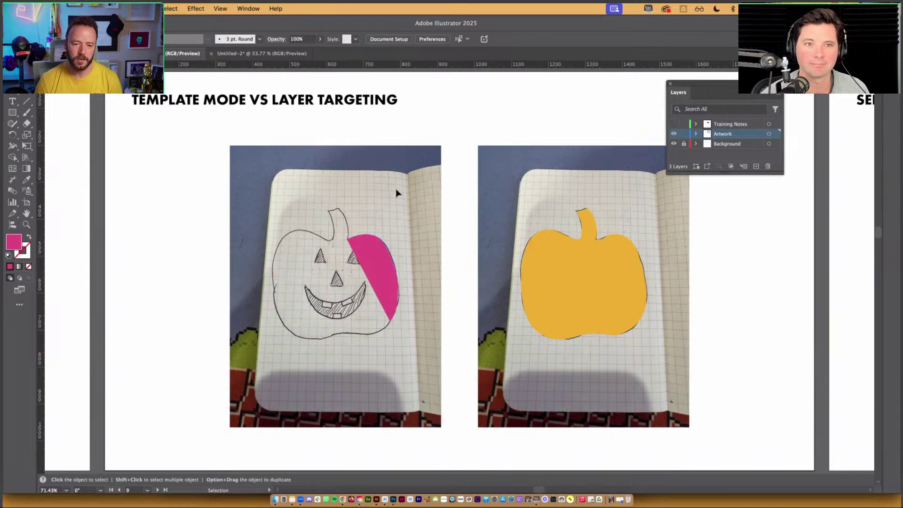
Step: Unlock the Background layer and select both notebook photos on it
left_click(684, 148)
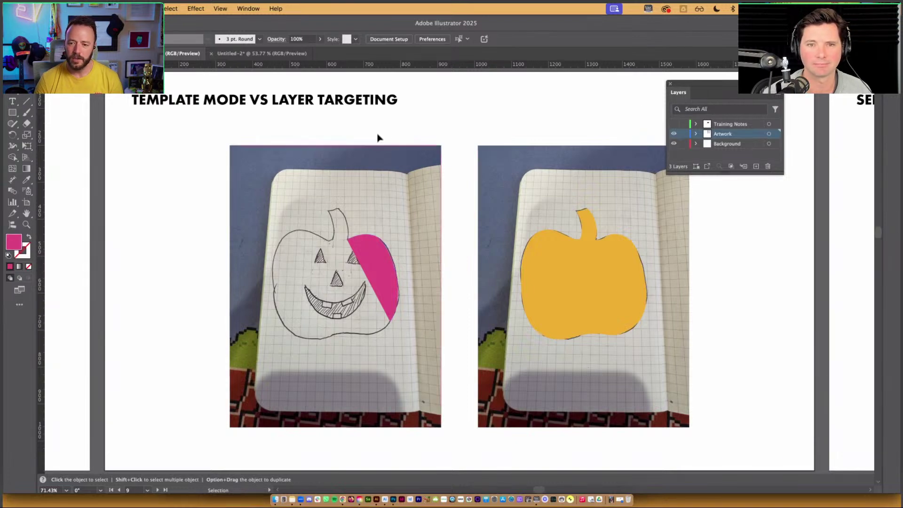
left_click(377, 151)
left_click(512, 160)
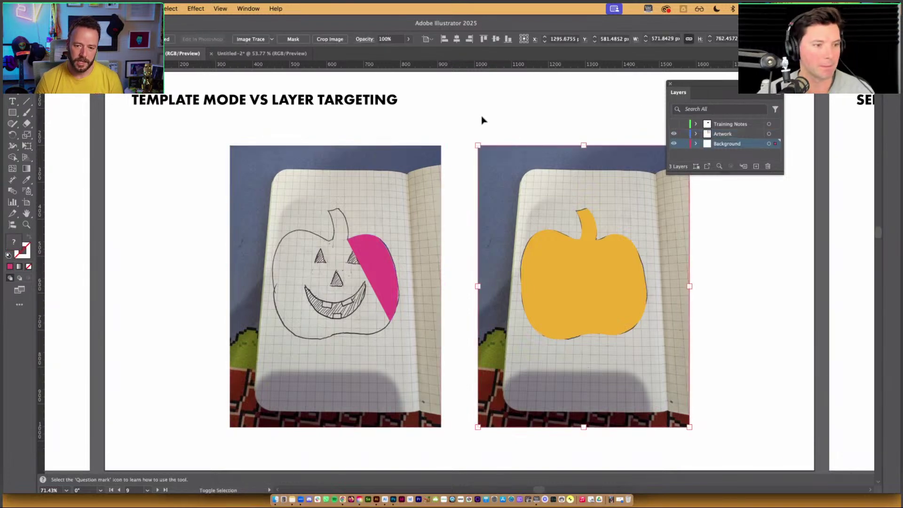
left_click(416, 138)
left_click_drag(422, 140, 504, 156)
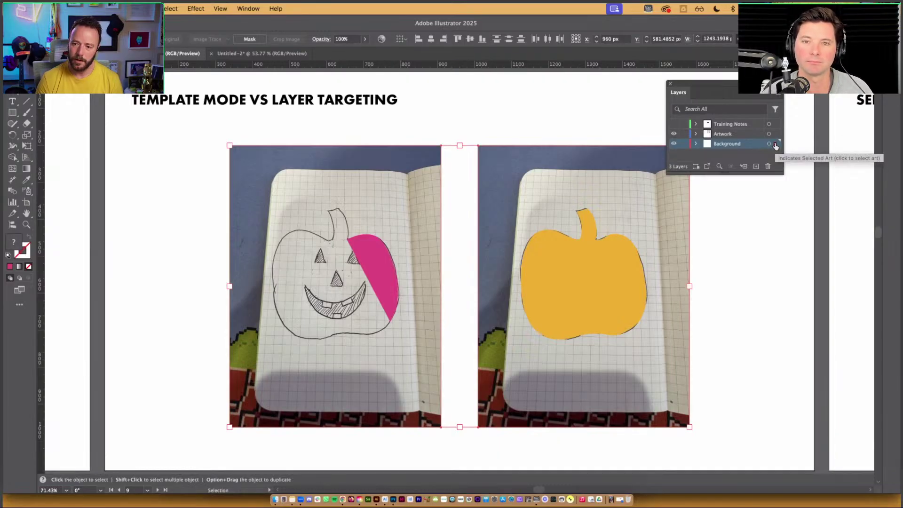
mouse_move(776, 147)
left_mouse_down()
mouse_move(776, 137)
mouse_move(775, 145)
left_mouse_up()
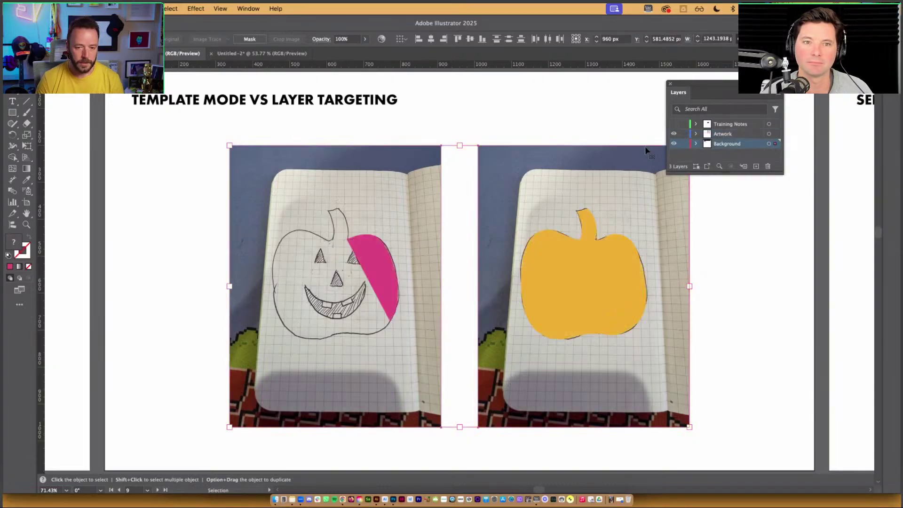
Step: Turn the Background layer into a template layer with its images dimmed
left_click(621, 113)
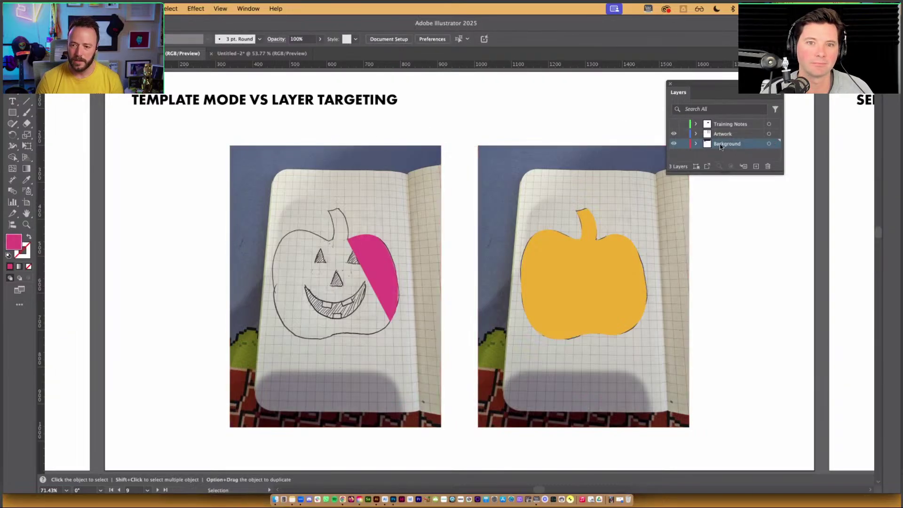
left_click(778, 93)
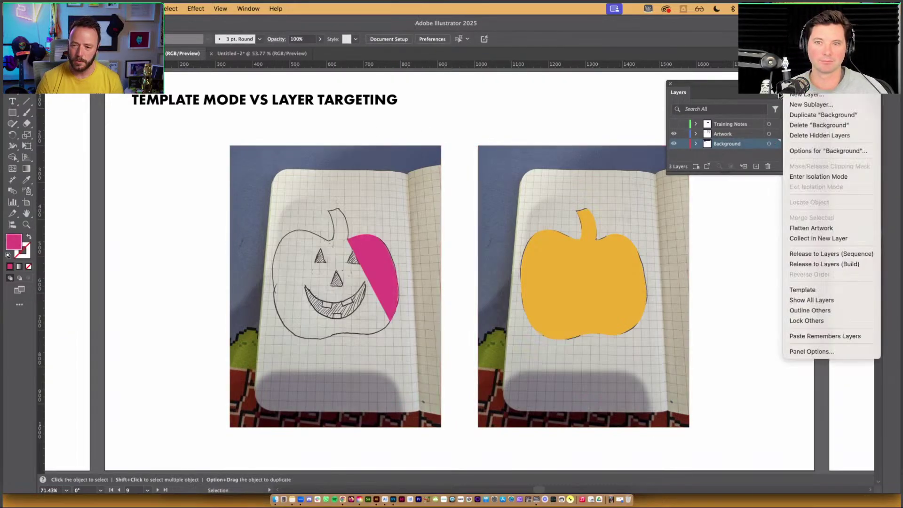
left_click(828, 151)
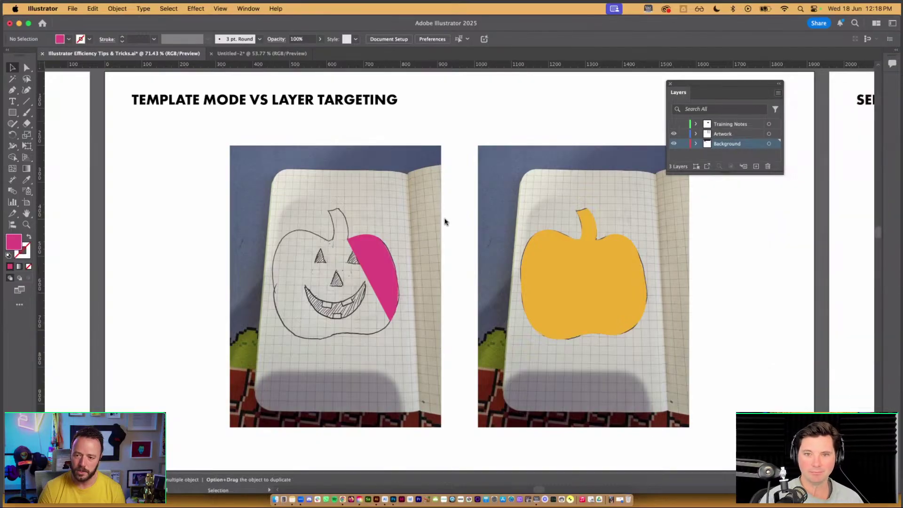
left_click_drag(668, 217, 475, 163)
left_click(409, 221)
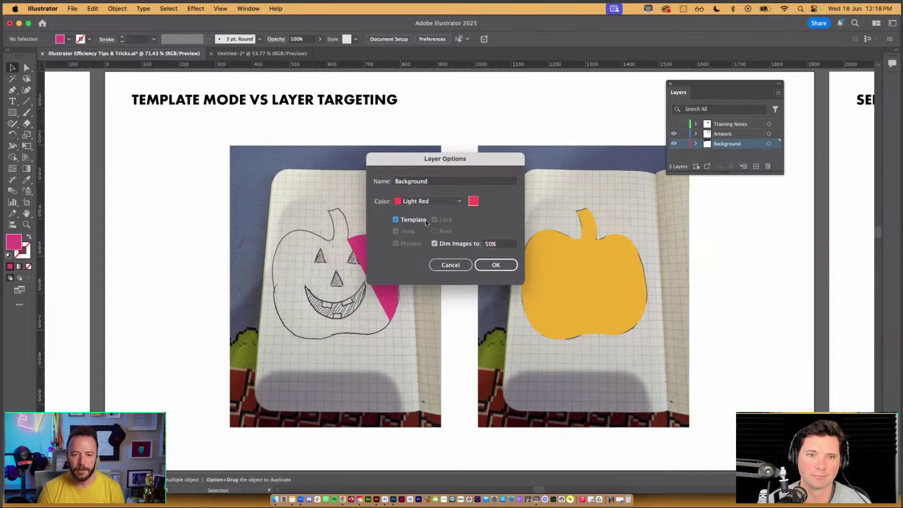
left_click(503, 245)
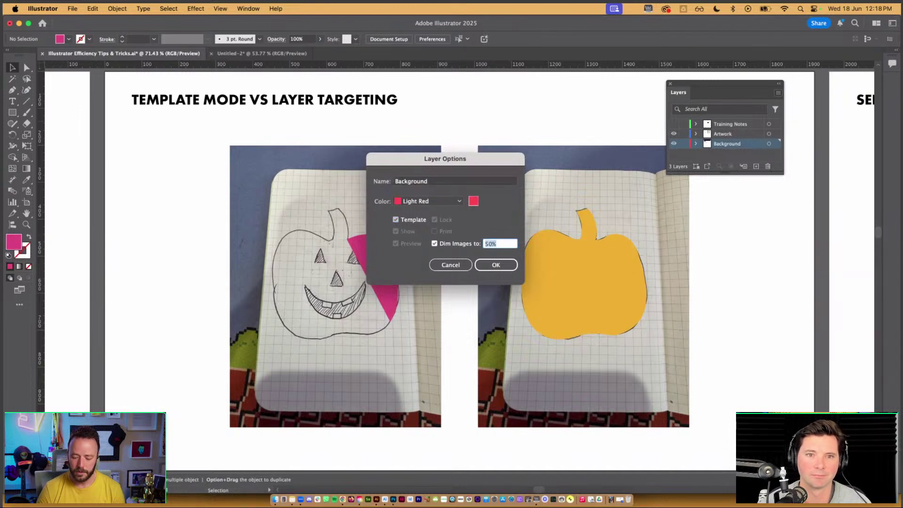
left_click(492, 263)
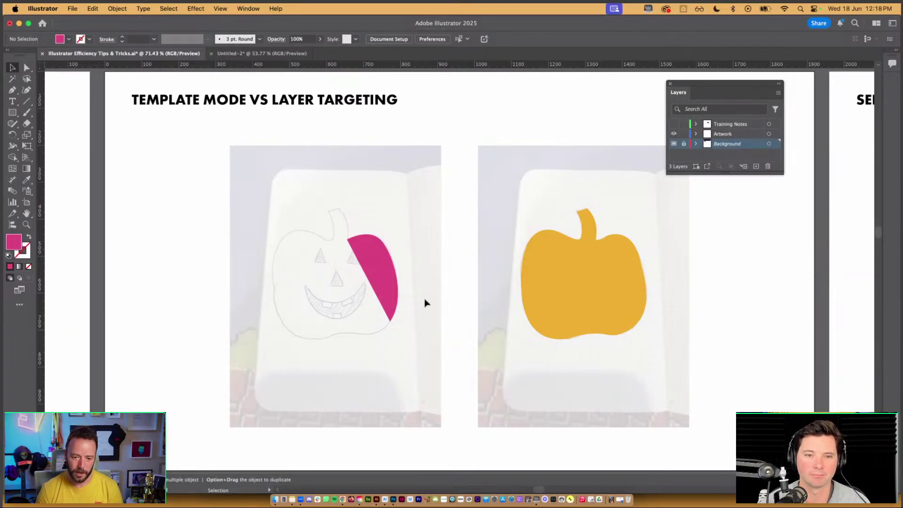
Step: Continue the magenta path with the Pen tool around the pumpkin sketch's bottom and left side up to the stem, then deselect it
left_click(382, 268)
key("a")
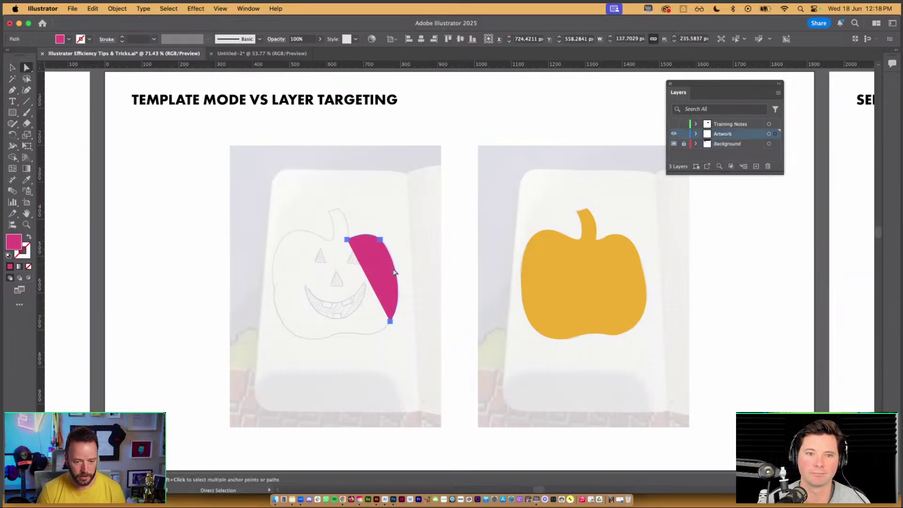
left_click(390, 321)
key("p")
left_click(390, 321)
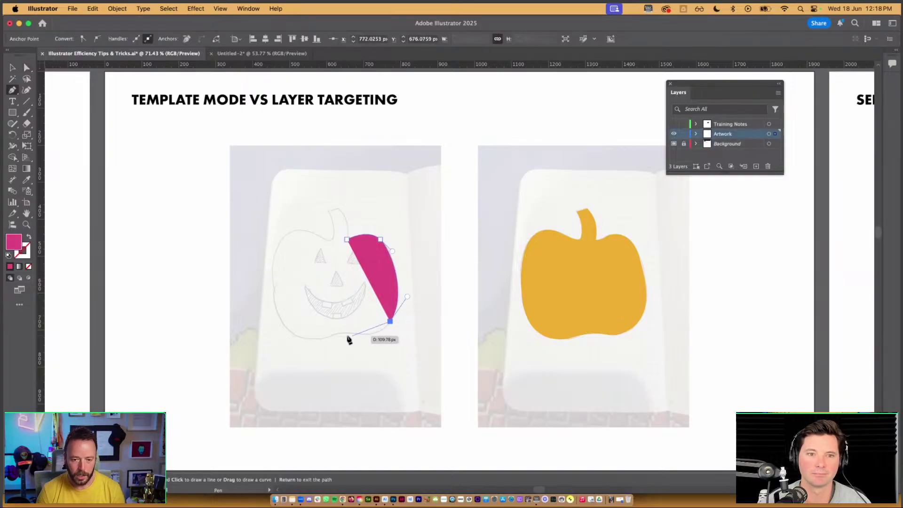
left_click_drag(349, 334, 288, 340)
left_click_drag(273, 286, 272, 262)
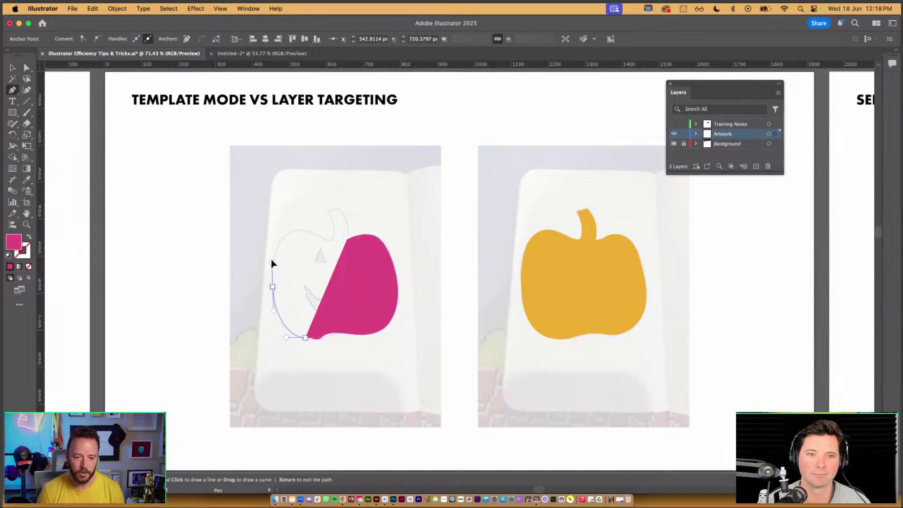
left_click_drag(322, 237, 360, 258)
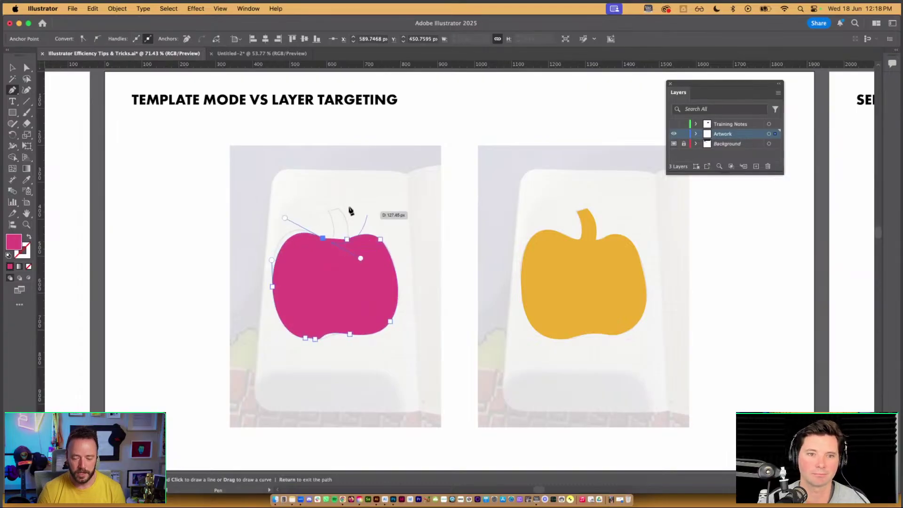
key("v")
left_click(465, 222)
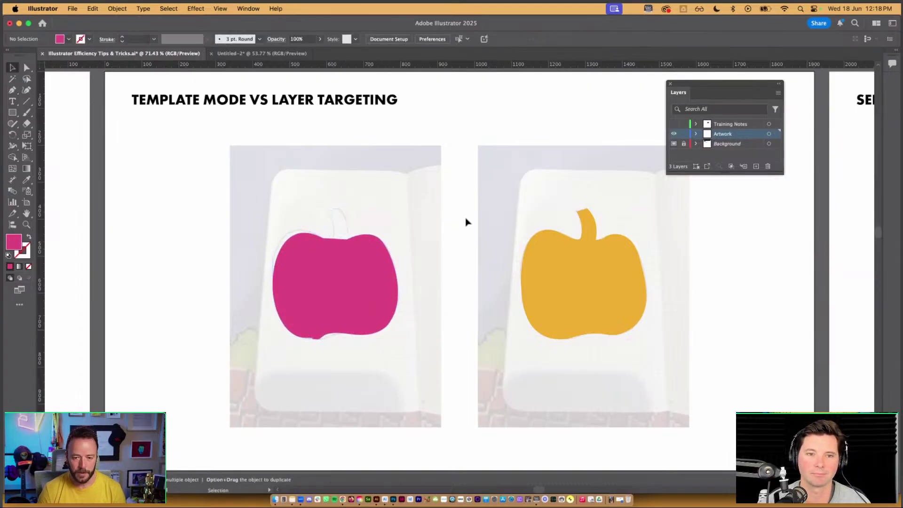
Step: Turn off template mode for the Background layer in its layer options
left_click(733, 144)
left_click(777, 93)
left_click(358, 245)
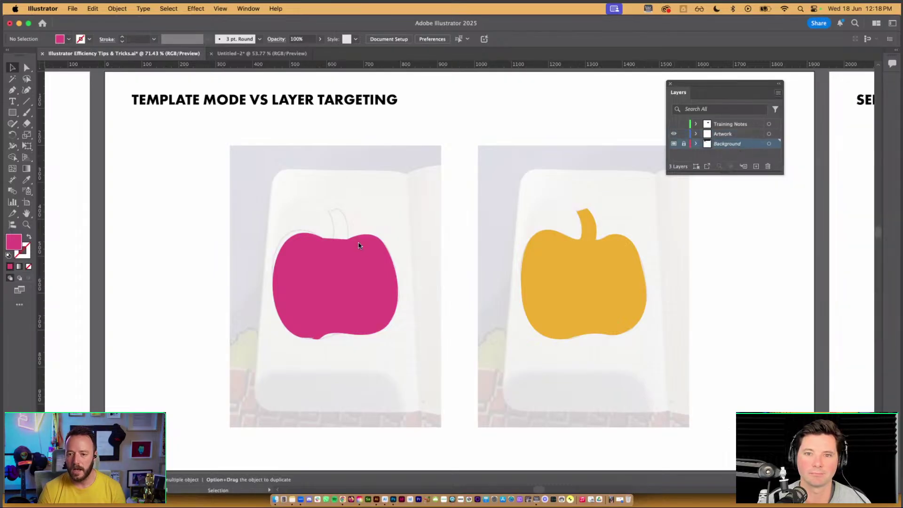
left_click(398, 220)
left_click(494, 264)
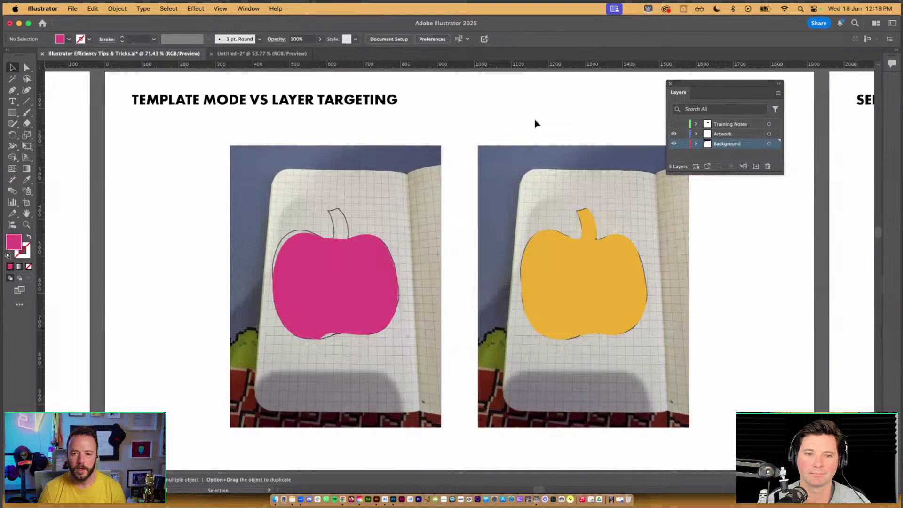
Step: Select the yellow pumpkin and then the photo behind it to check which layer each belongs to
scroll(535, 123, "right", 5)
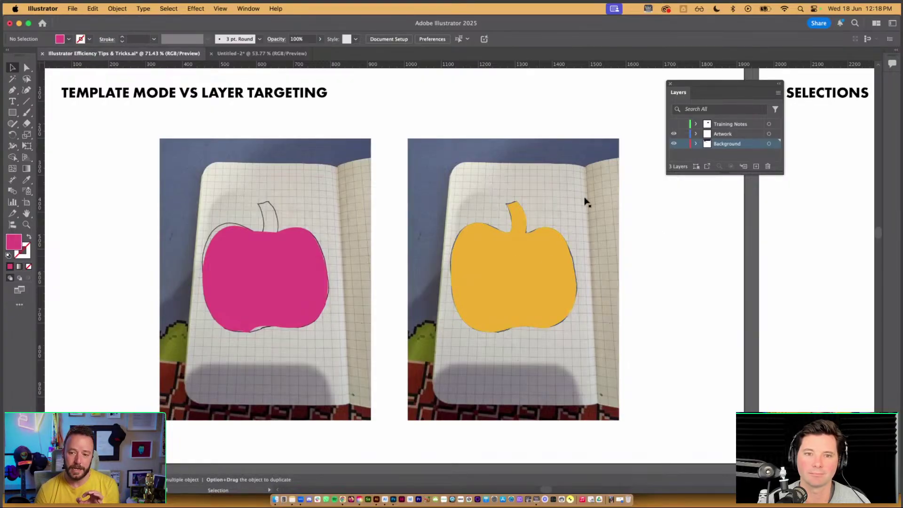
left_click(538, 273)
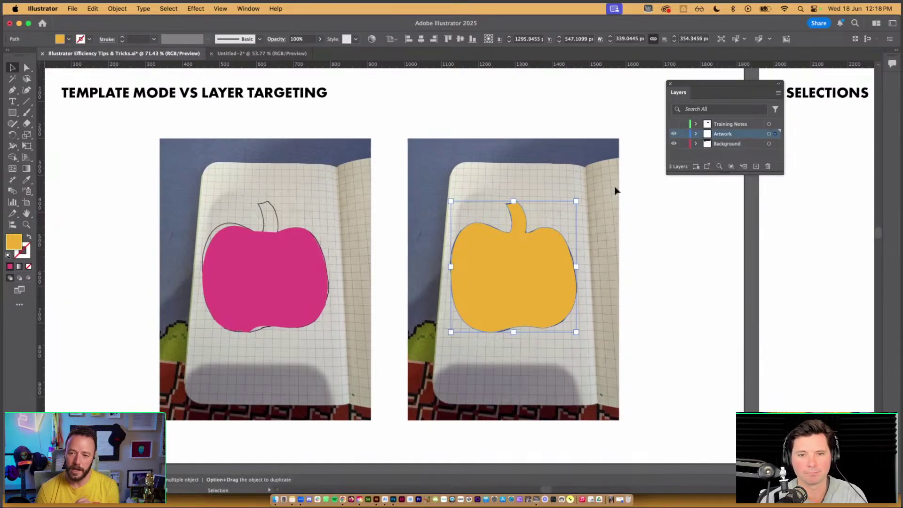
left_click(583, 172)
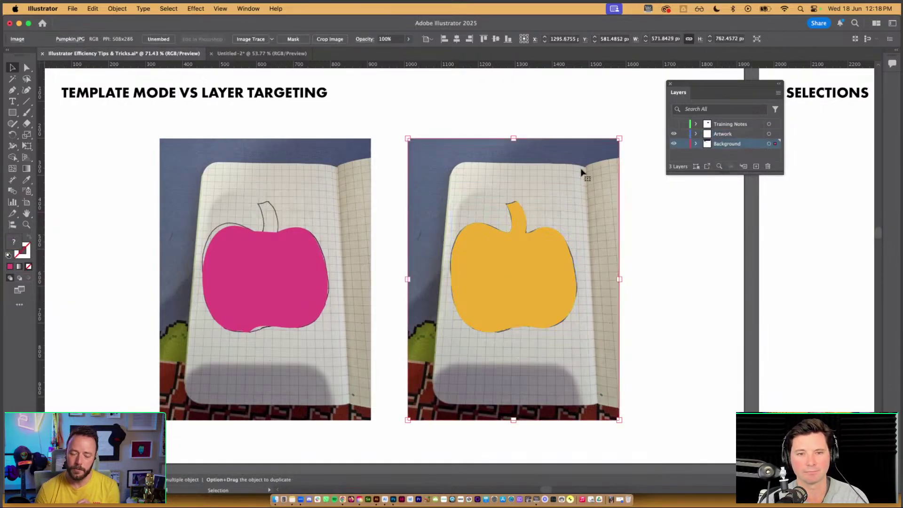
Step: Target the whole Artwork layer and set its blending mode to Multiply
left_click(728, 135)
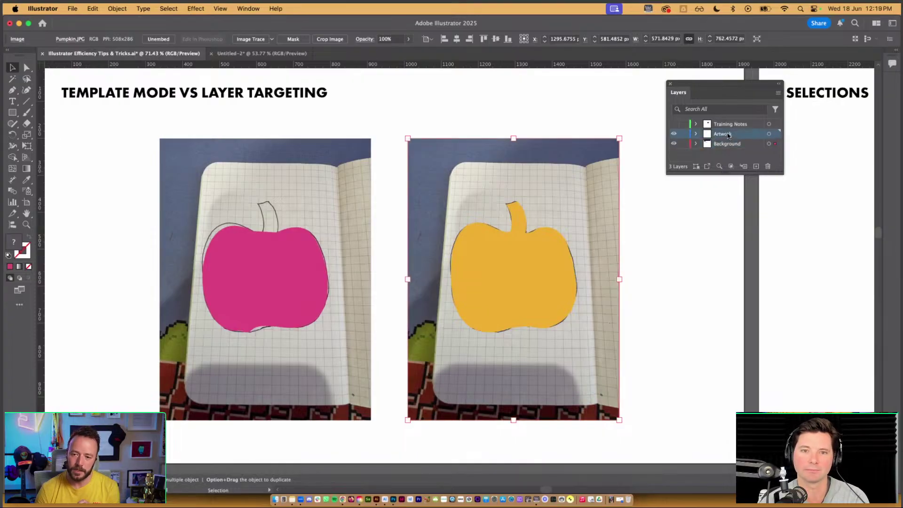
left_click(769, 136)
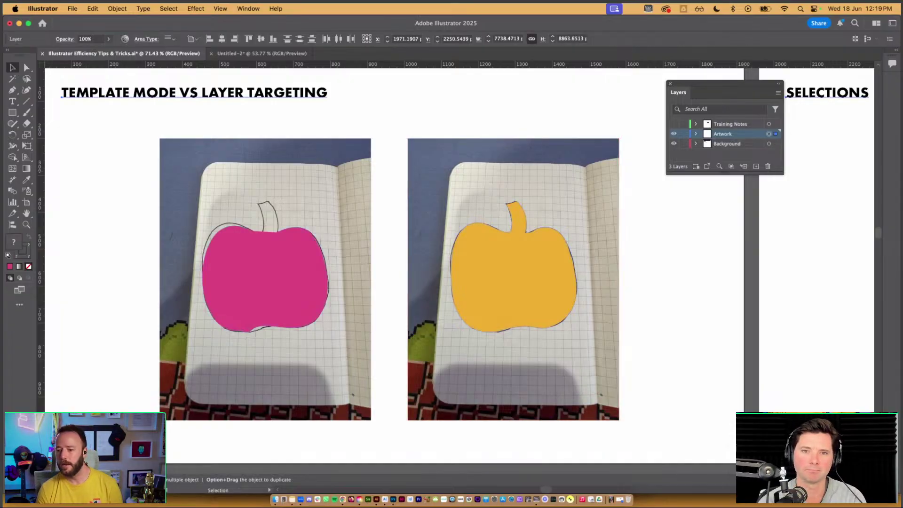
key("super+shift+F10")
left_click_drag(720, 155, 685, 189)
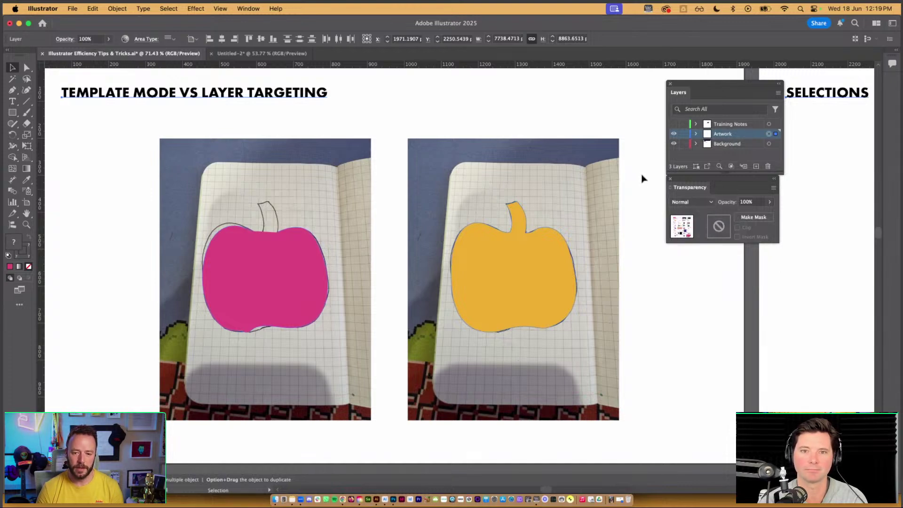
left_click(707, 201)
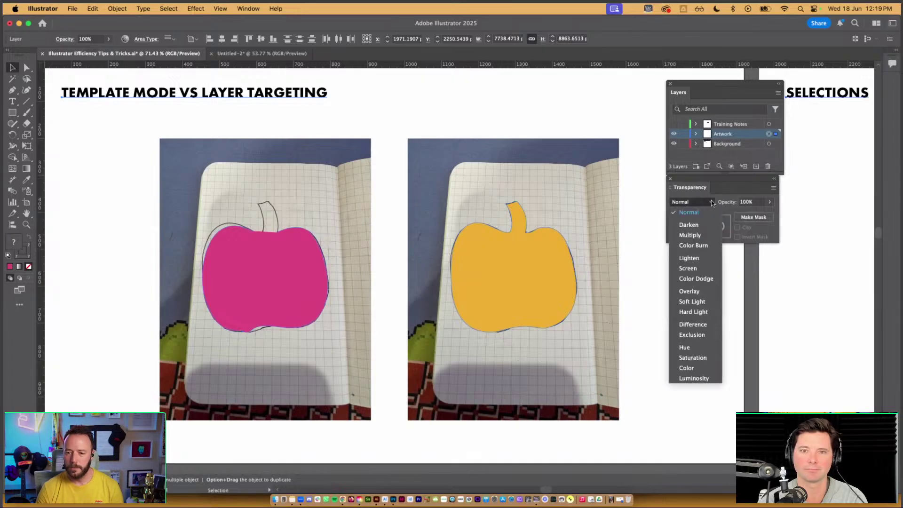
left_click(689, 235)
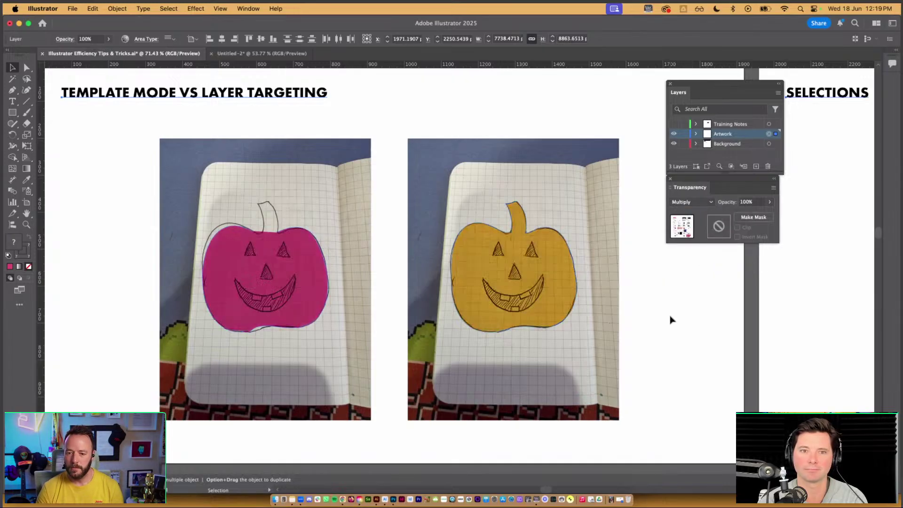
left_click(672, 320)
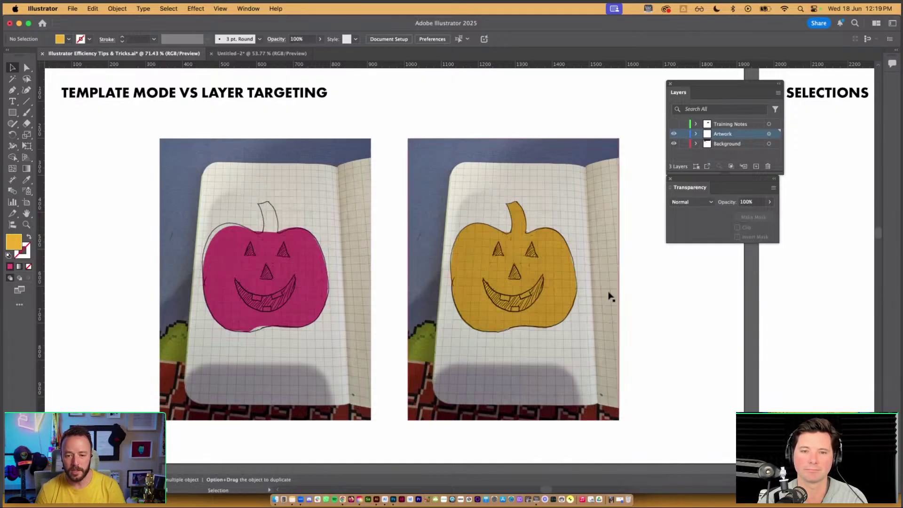
Step: Trace the yellow pumpkin's right eye as a closed triangle with the Pen tool
key("p")
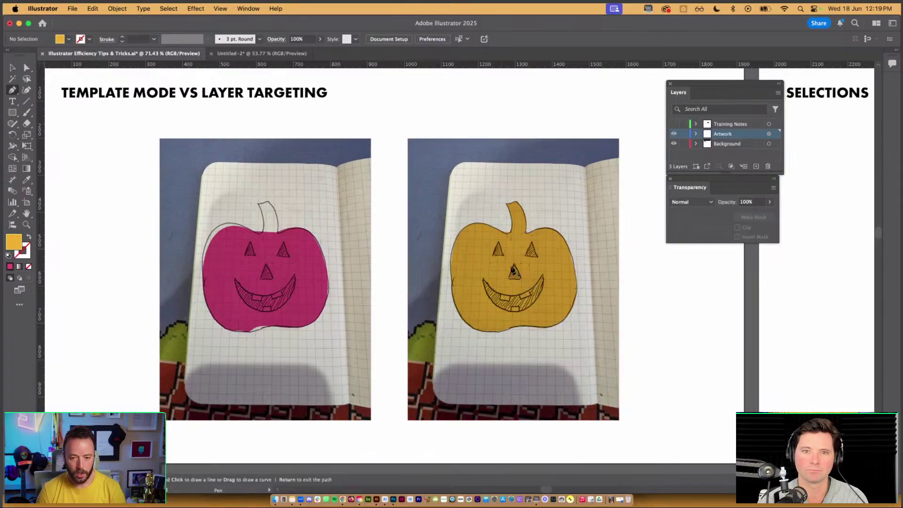
left_click(531, 242)
left_click(524, 255)
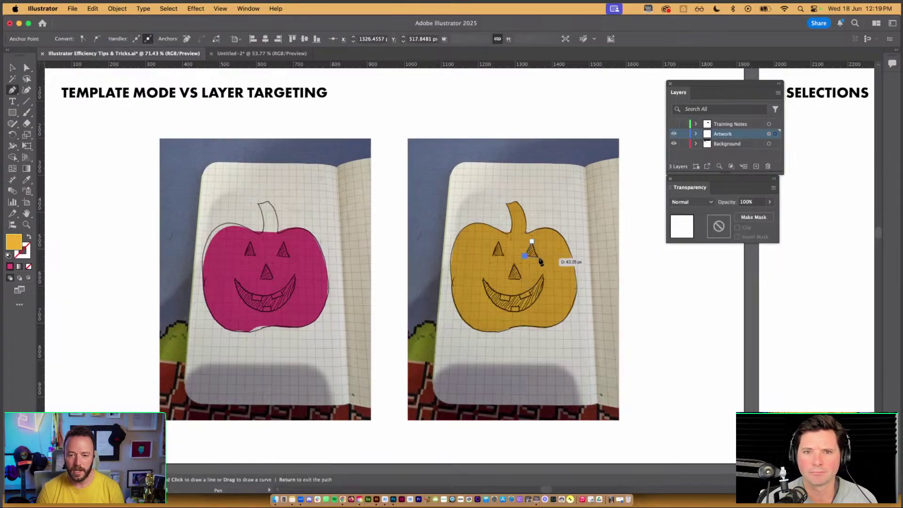
left_click(538, 256)
left_click(531, 241)
key("v")
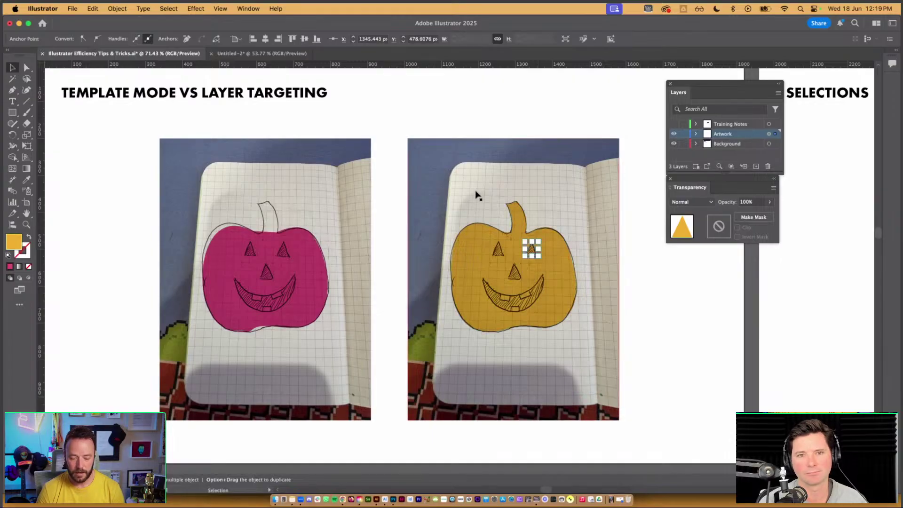
Step: Fill the eye triangle with the magenta sampled from the other pumpkin and deselect it
key("i")
left_click(297, 241)
key("v")
left_click(399, 222)
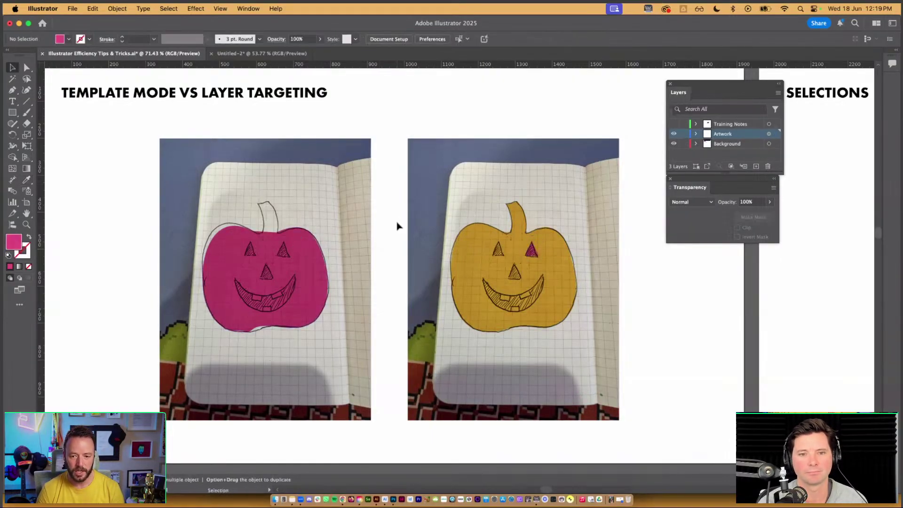
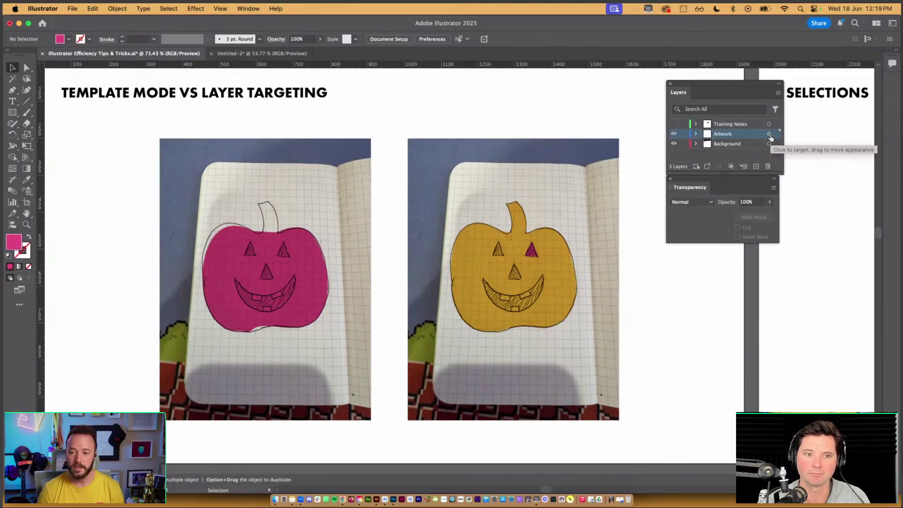
Step: Target the Artwork layer and set its blending mode back to Normal
left_click(770, 135)
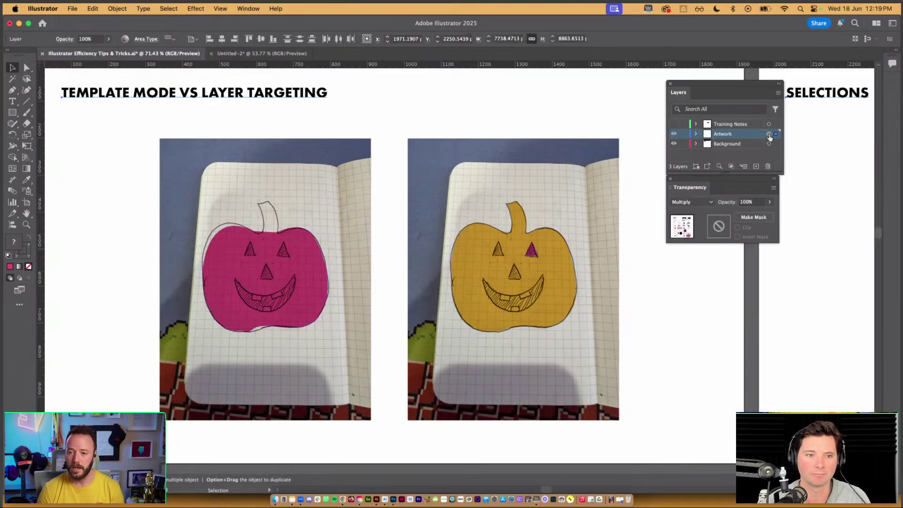
left_click(693, 202)
left_click(682, 208)
left_click(667, 288)
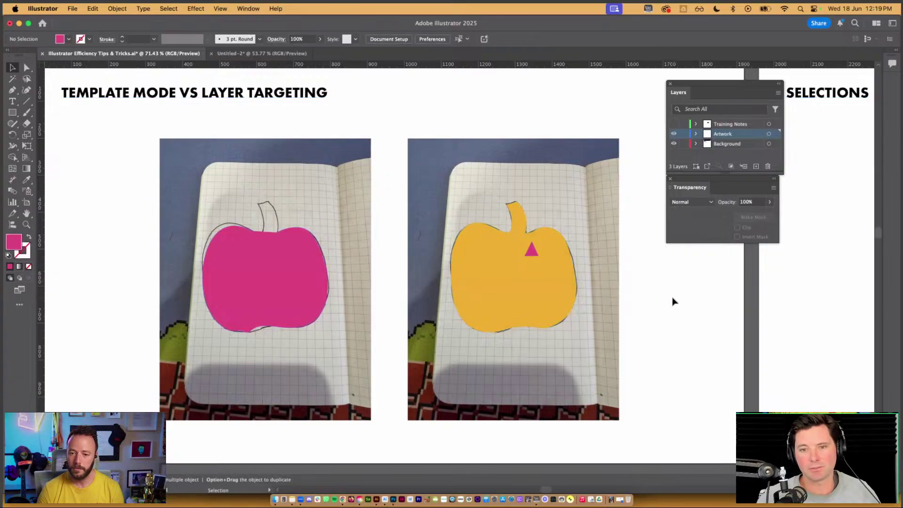
Step: Close the Layers and Transparency panels and bring up the pumpkin pattern on the Selections artboard
left_click(669, 84)
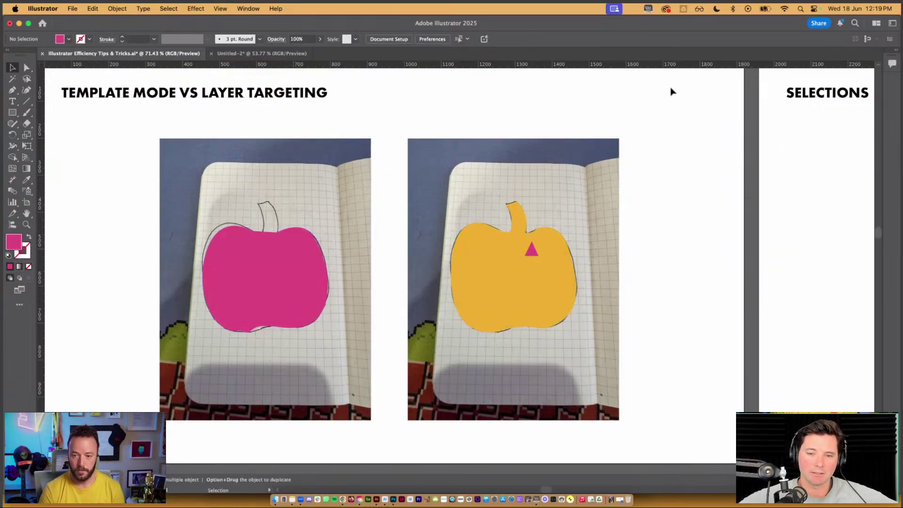
key("shift+Page_Down")
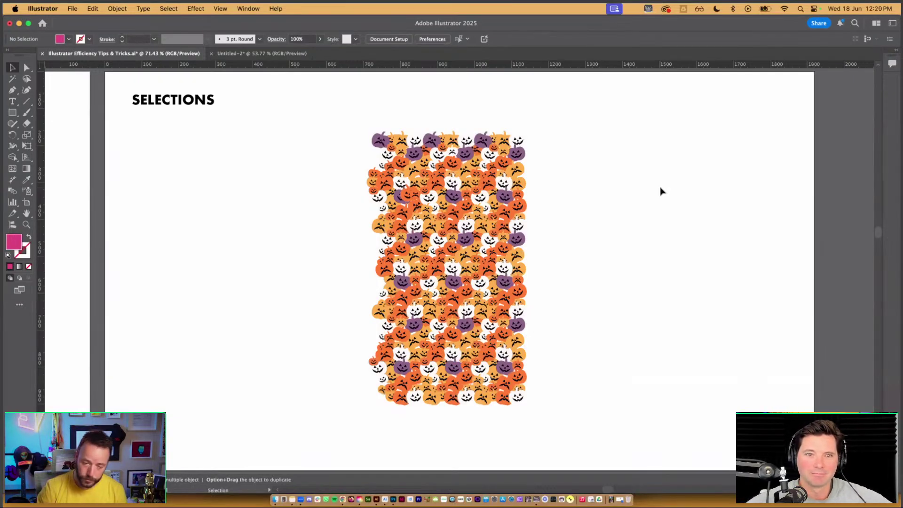
scroll(442, 257, "up", 2)
left_click_drag(661, 243, 596, 239)
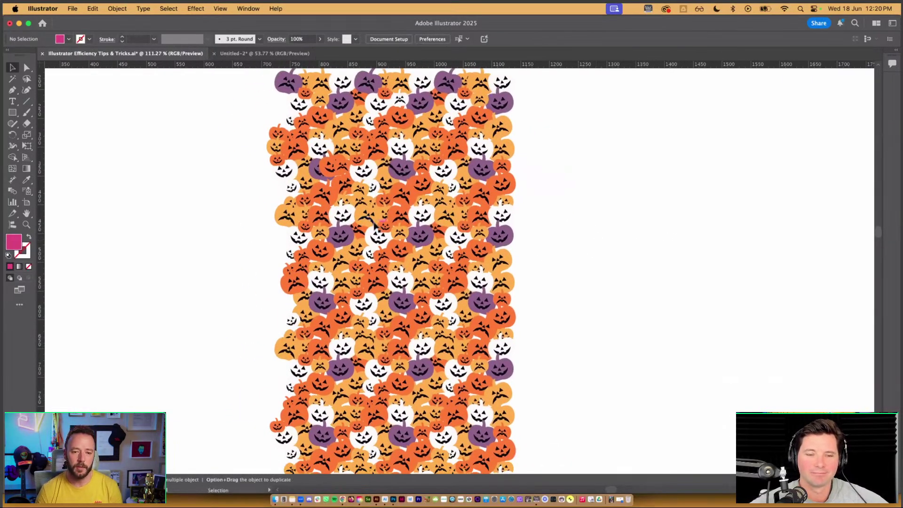
Step: Select the mouth and body of the partly covered yellow pumpkin beside a purple one in mid-pattern, and clear the selection
scroll(375, 225, "up", 3)
left_click_drag(505, 188, 501, 239)
scroll(504, 237, "down", 4)
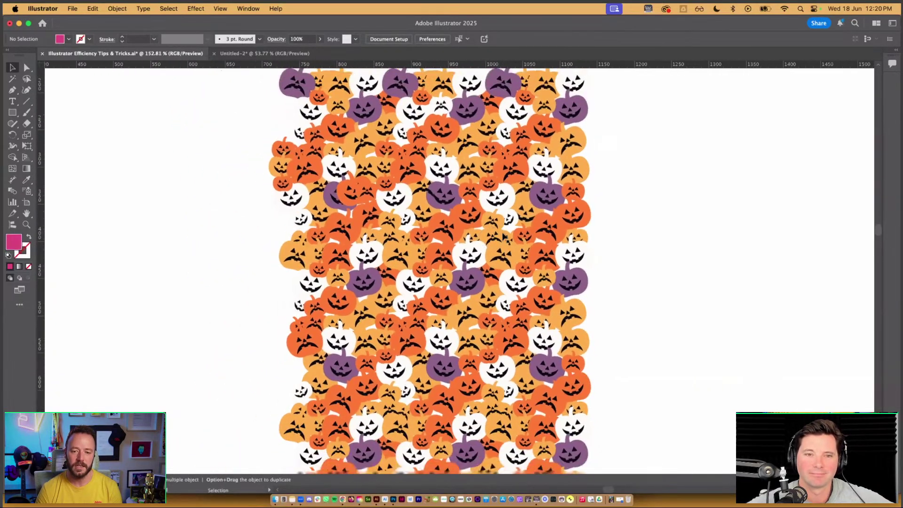
scroll(503, 235, "down", 3)
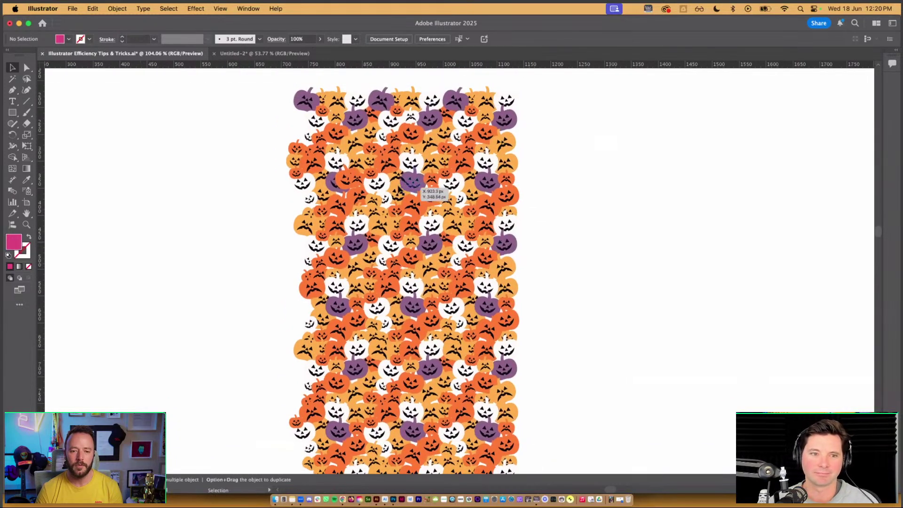
left_click(397, 180)
scroll(398, 180, "up", 5)
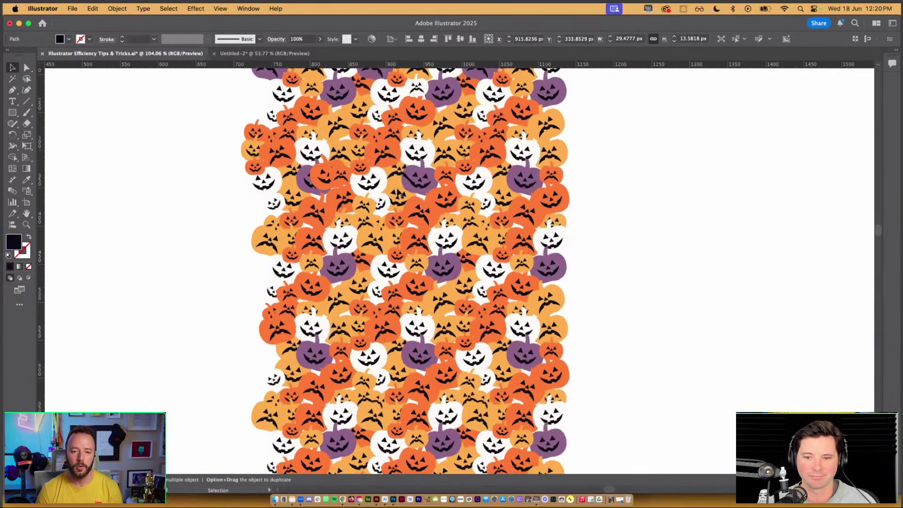
left_click(396, 178, "shift")
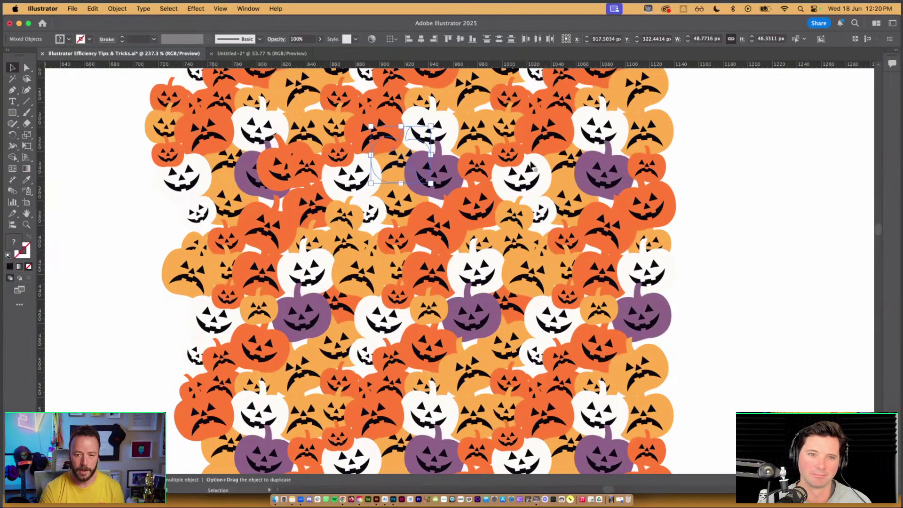
left_click(760, 196)
scroll(742, 224, "down", 3)
left_click_drag(711, 244, 635, 200)
scroll(629, 201, "down", 3)
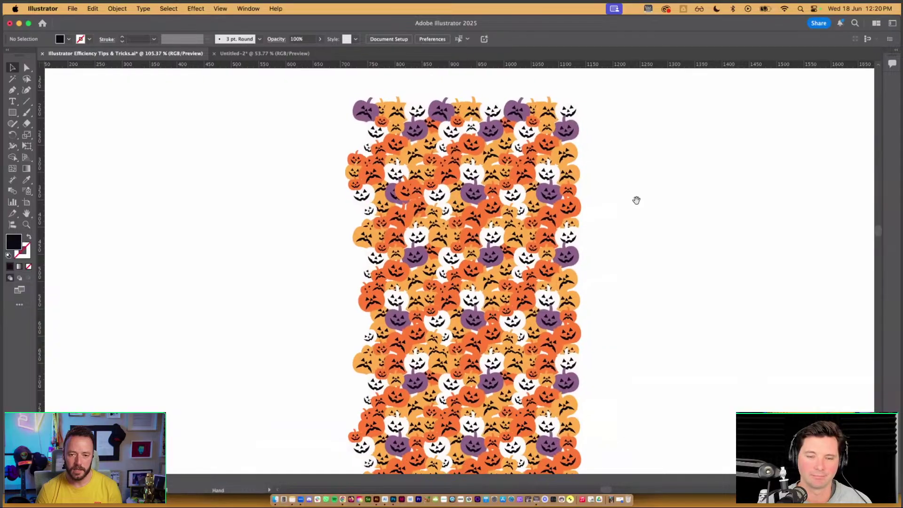
Step: Select every shape sharing the fill and stroke of the first purple pumpkin in the pattern's top row
left_click(168, 9)
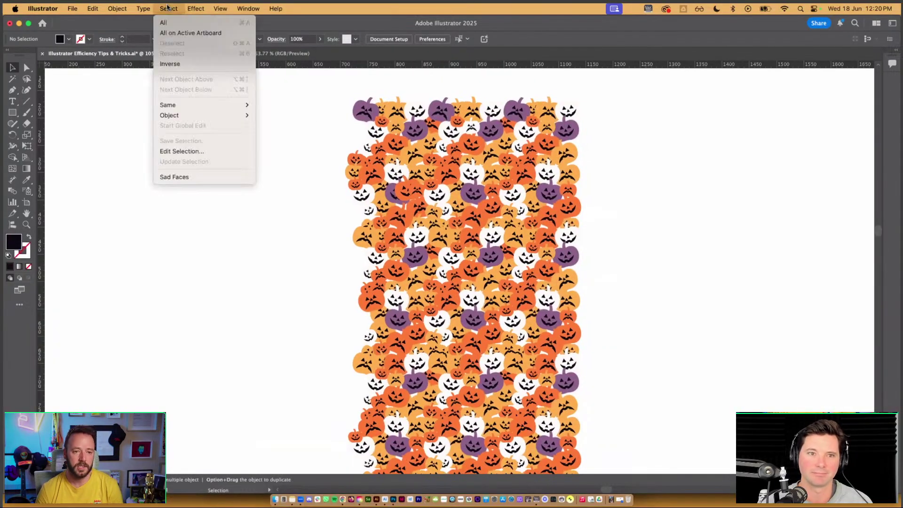
mouse_move(190, 105)
left_click(281, 115)
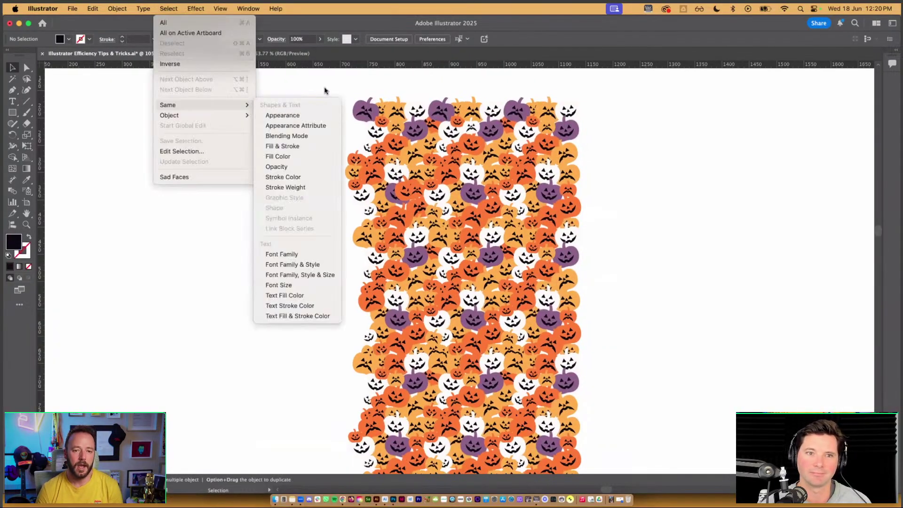
left_click(364, 110)
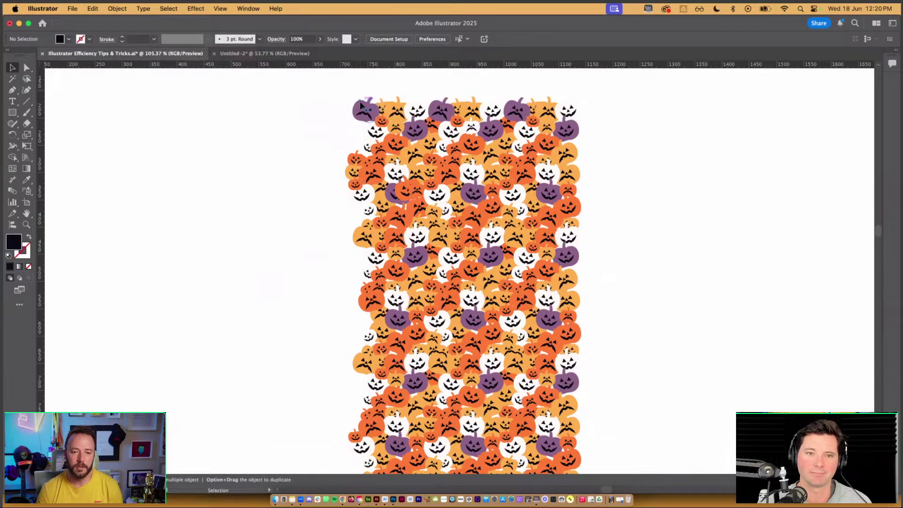
left_click(168, 9)
mouse_move(217, 104)
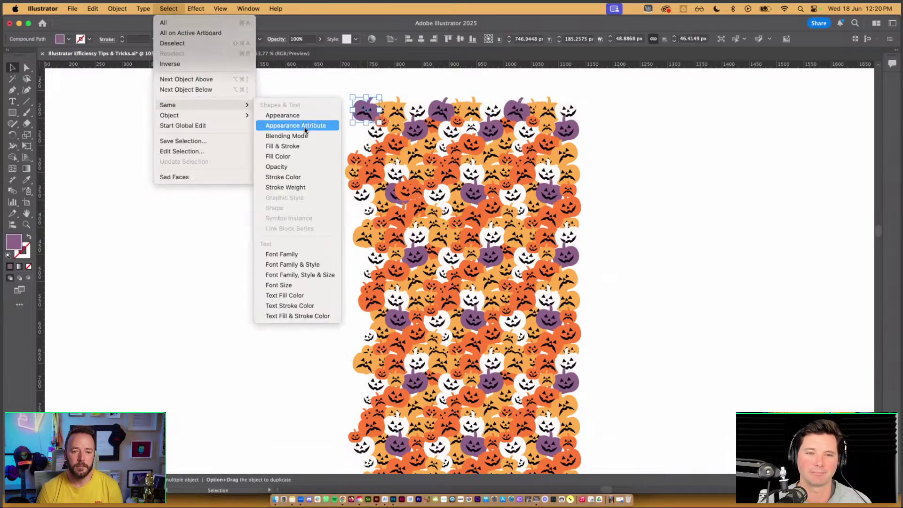
left_click(301, 146)
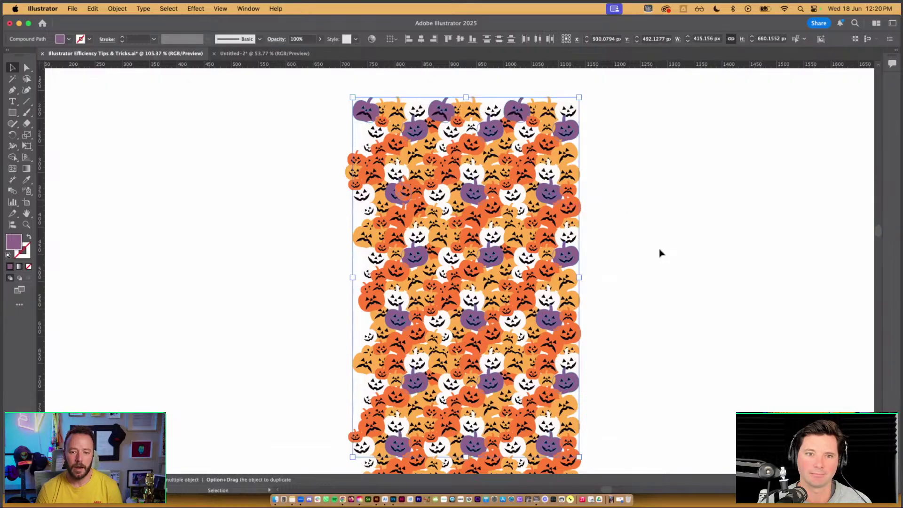
Step: Clear the selection and select only the first purple pumpkin in the top row together with its face shapes
left_click(646, 252)
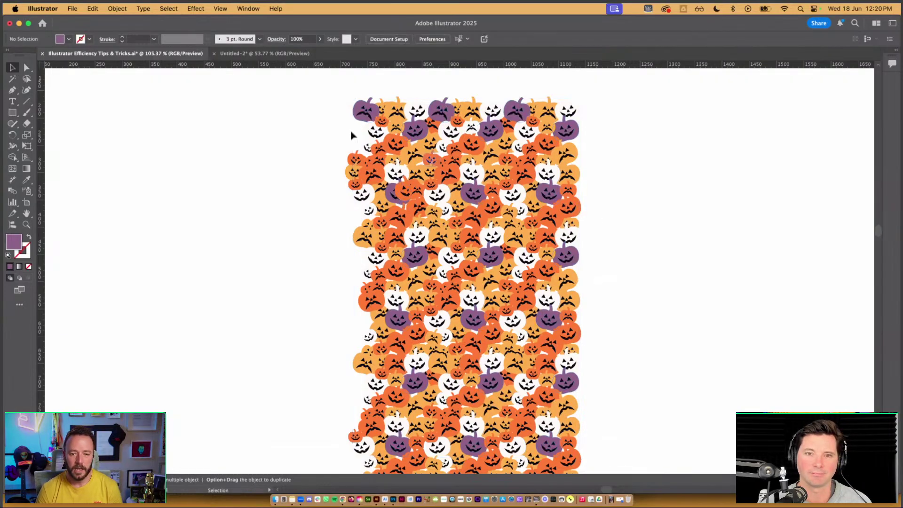
scroll(366, 125, "up", 6)
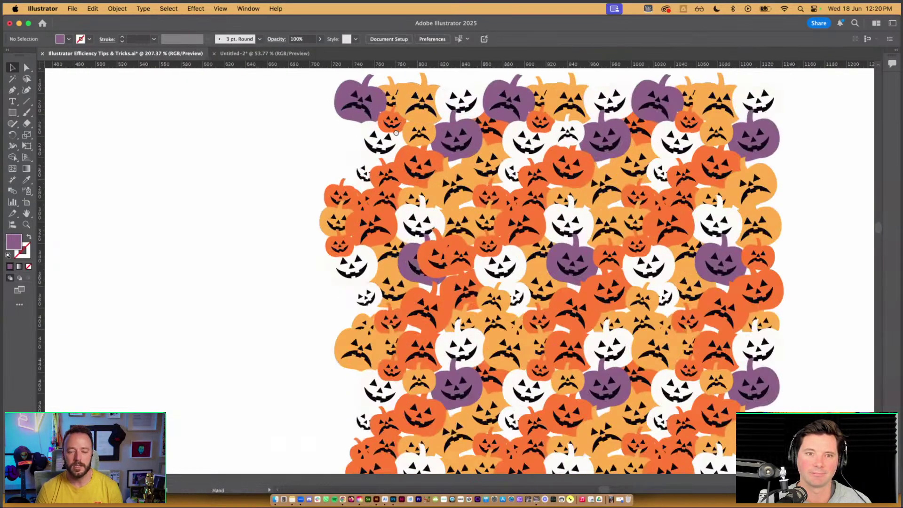
left_click_drag(414, 100, 380, 131)
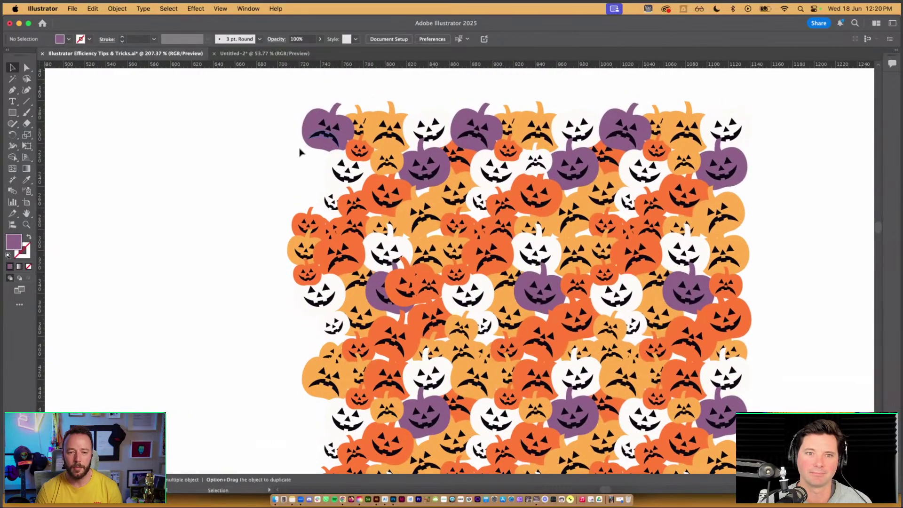
left_click(324, 107)
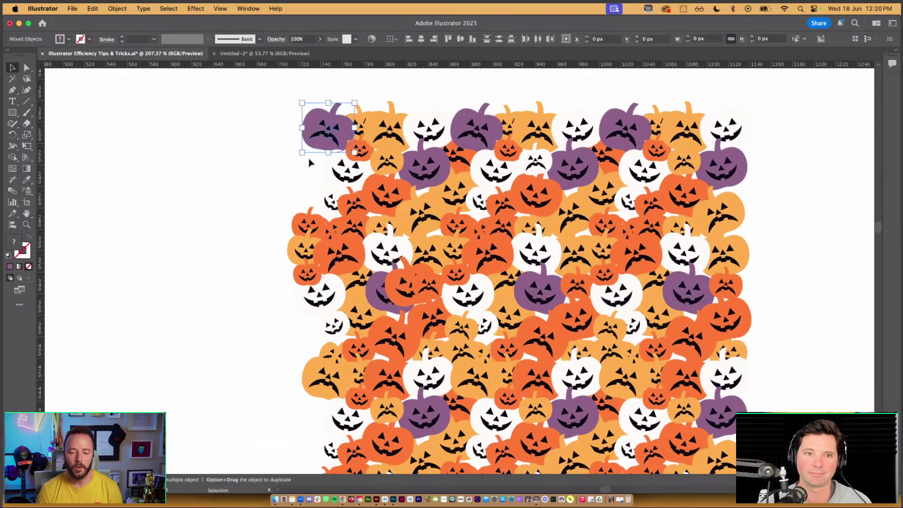
left_click(283, 120)
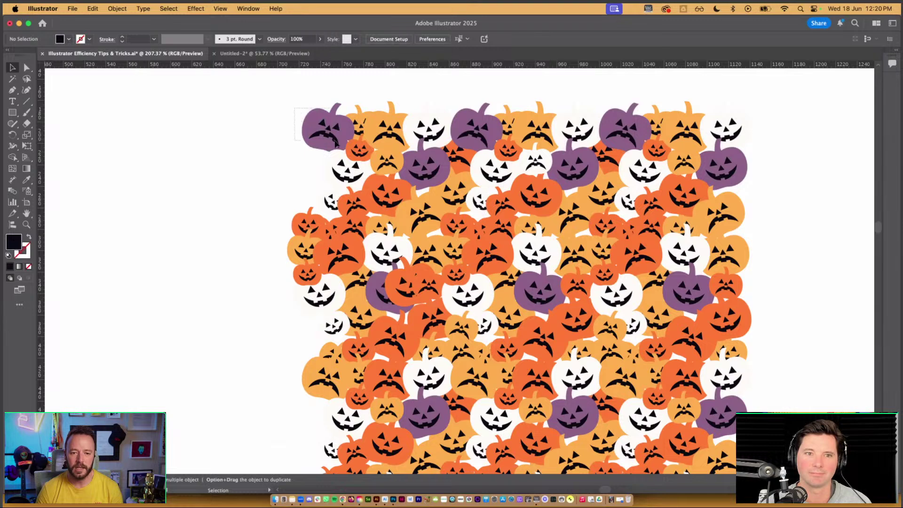
left_click_drag(335, 143, 336, 146)
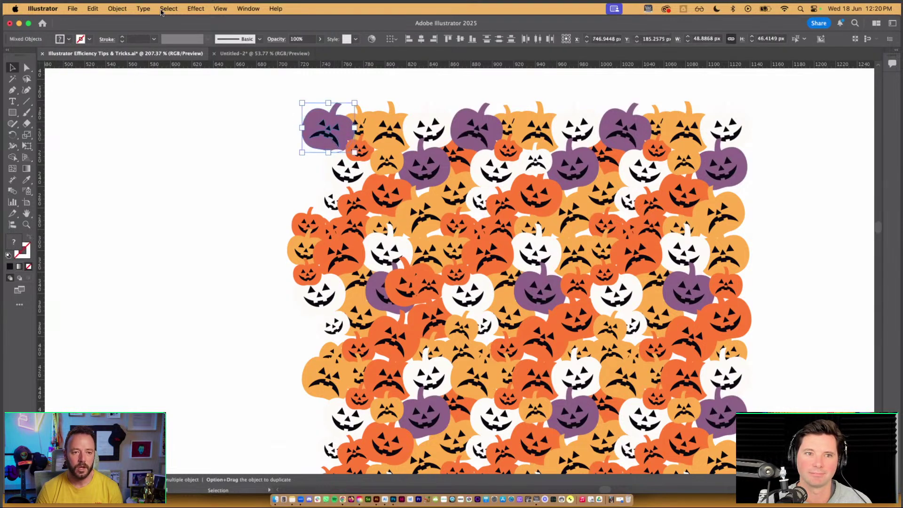
left_click(166, 8)
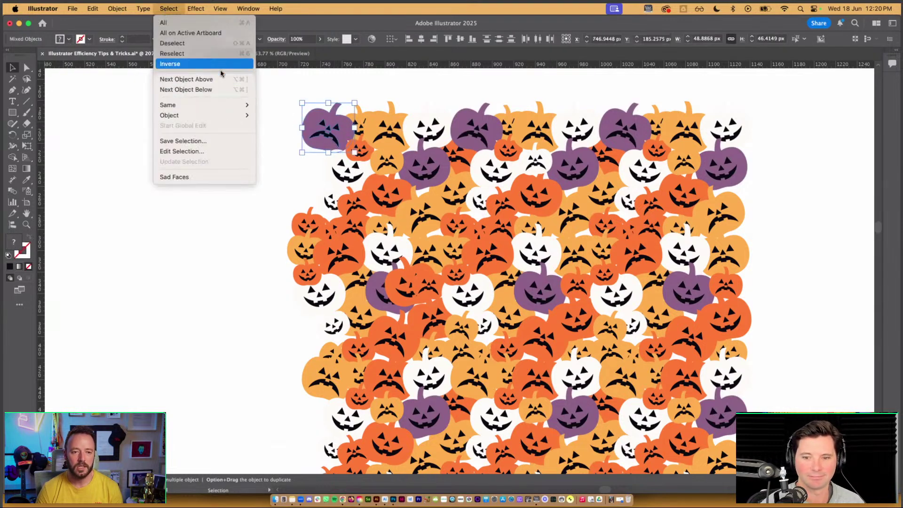
left_click(212, 270)
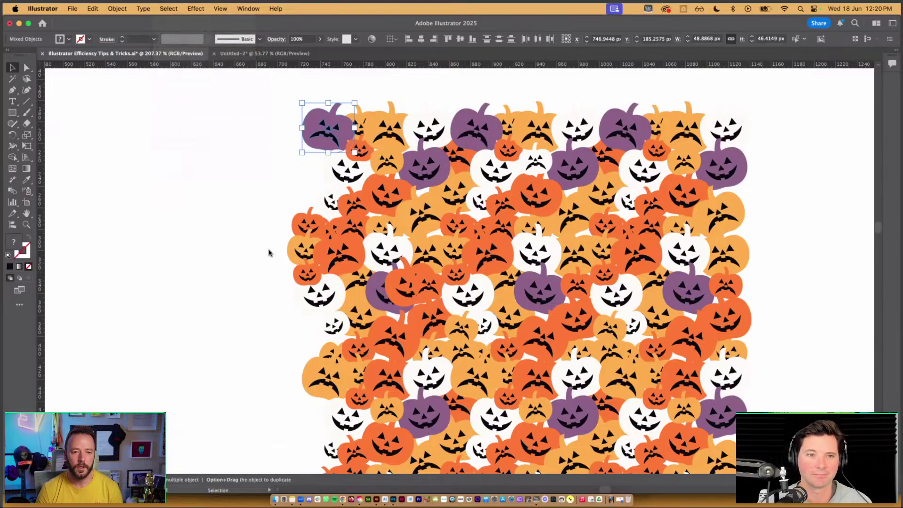
Step: Start a global edit on the body shape alone of the first purple pumpkin in the top row
left_click(311, 123)
left_click(298, 116)
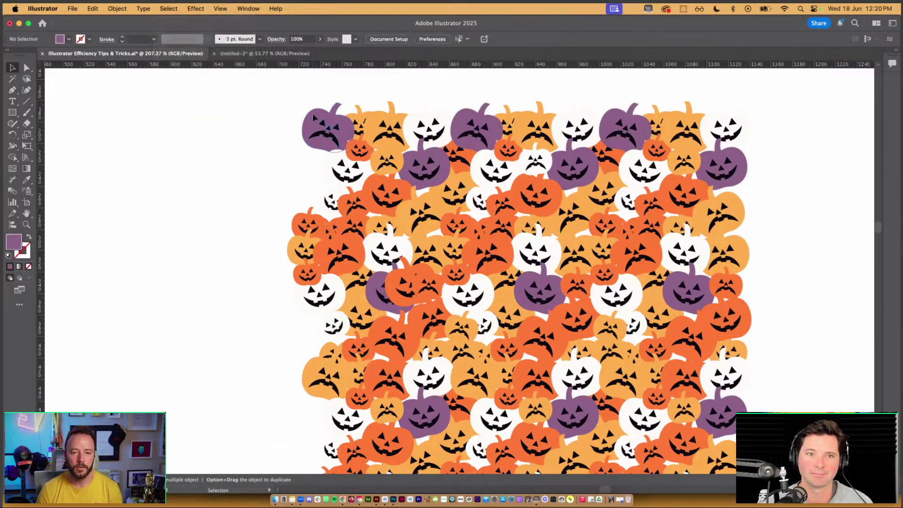
left_click(325, 126)
left_click(169, 8)
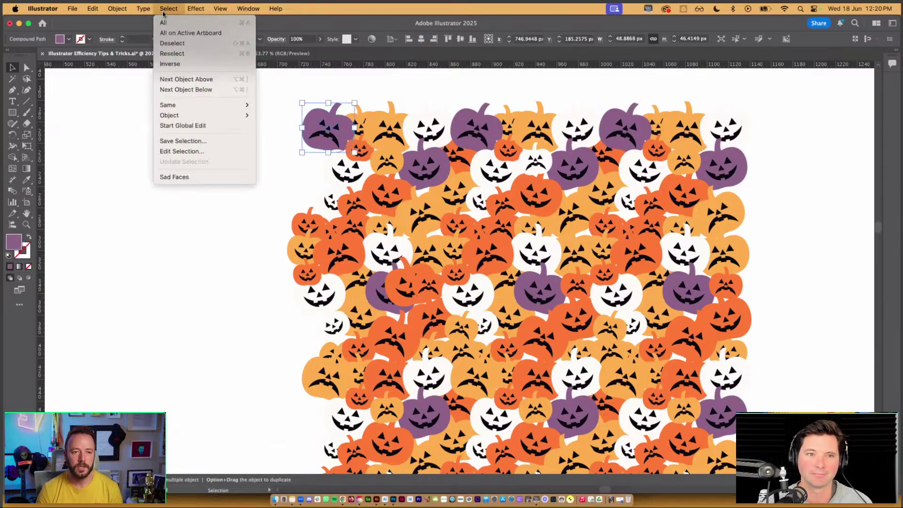
left_click(191, 125)
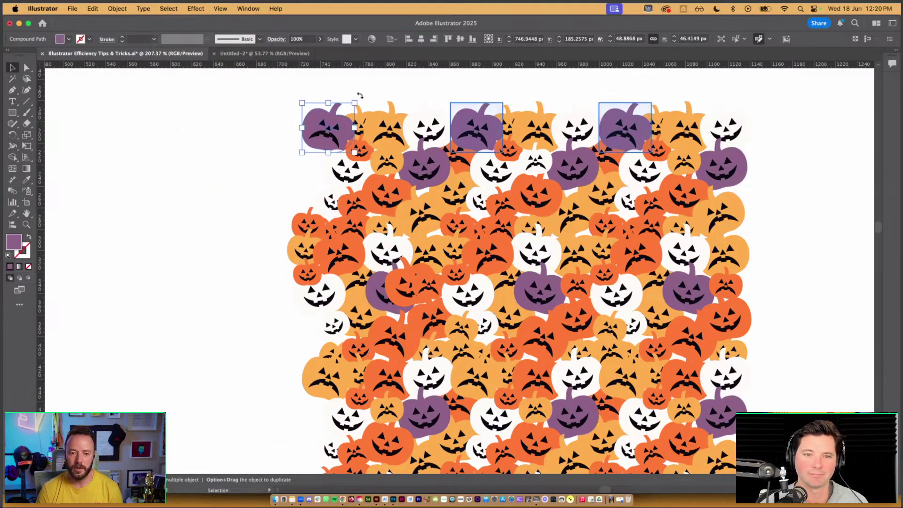
Step: Try rotating the purple pumpkin body in the global edit, undo the rotation, and deselect everything
left_click_drag(359, 95, 322, 88)
key("super+z")
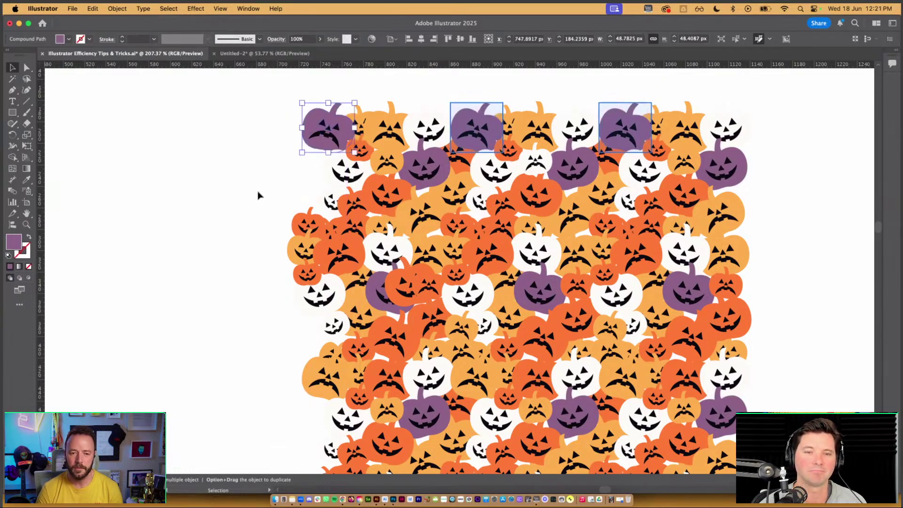
left_click(258, 195)
Step: Examine the frowning mouth shapes of the large tilted yellow pumpkin and the first purple pumpkin by selecting each
scroll(257, 196, "right", 2)
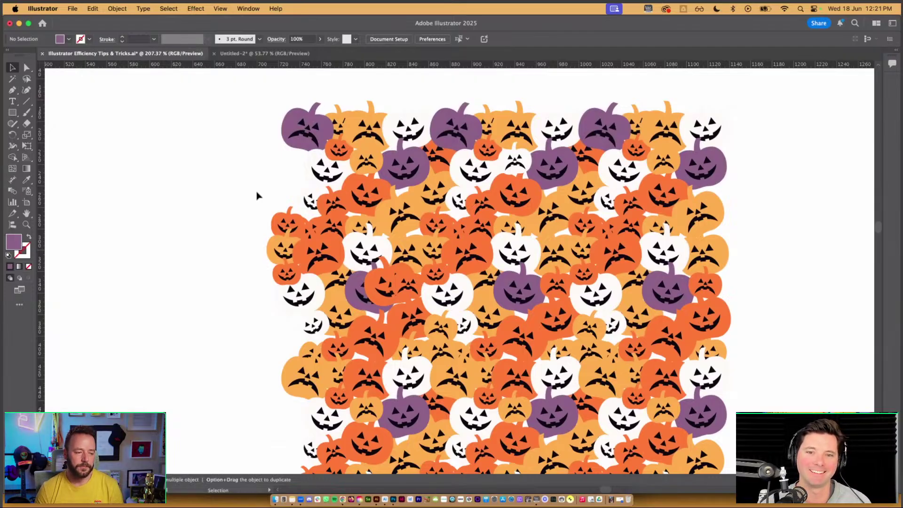
scroll(257, 195, "right", 2)
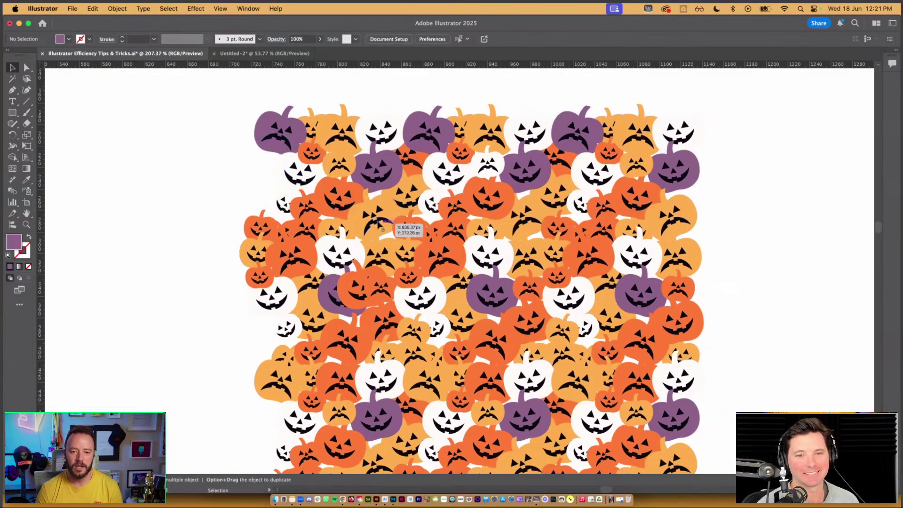
left_click(380, 222)
scroll(383, 228, "up", 5)
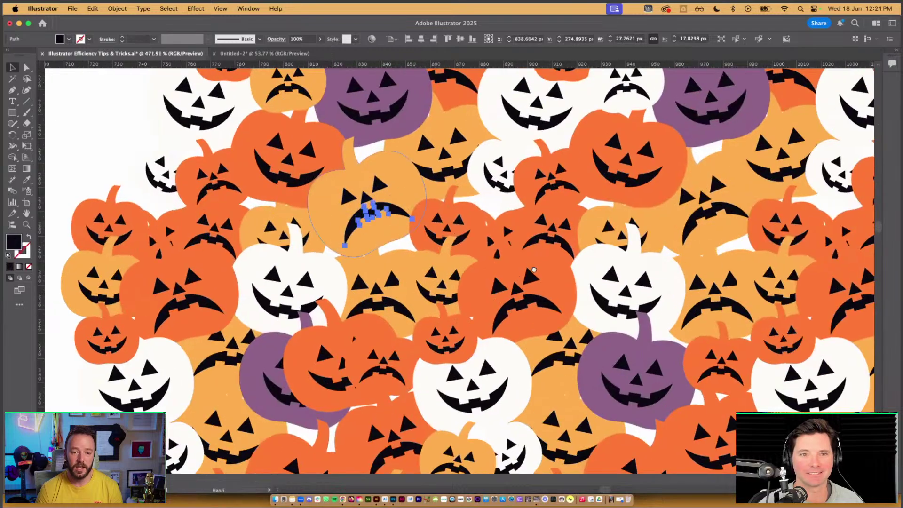
scroll(534, 269, "left", 5)
scroll(534, 269, "up", 4)
left_click(269, 111)
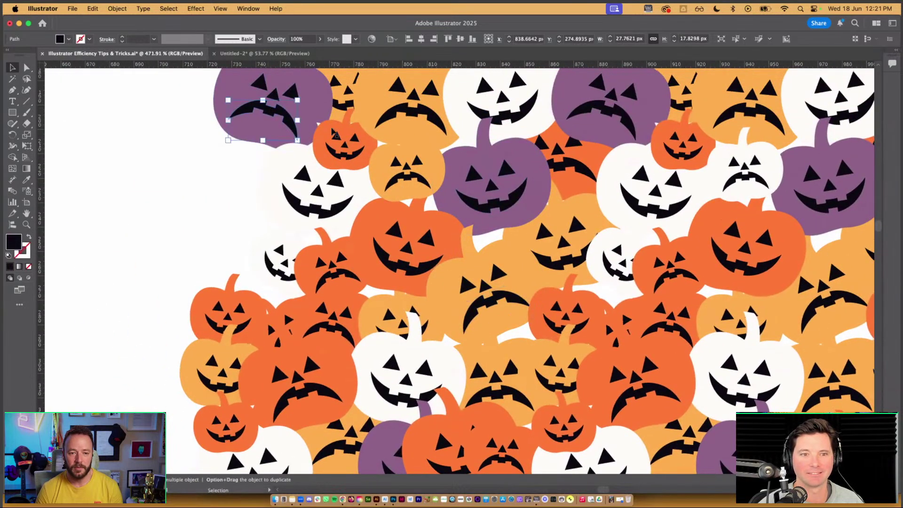
scroll(452, 217, "down", 3)
scroll(453, 218, "right", 2)
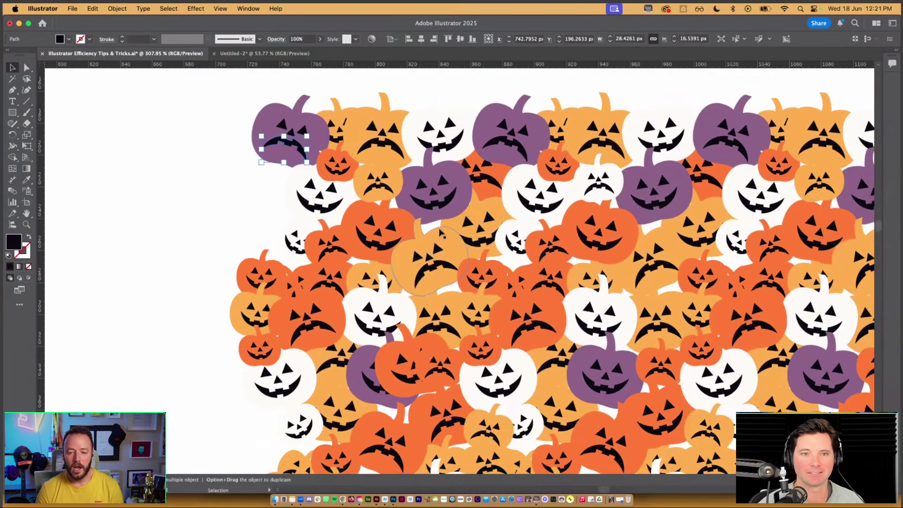
Step: Select the first purple pumpkin and the large tilted yellow pumpkin with their face shapes, and group them
left_click(247, 177)
left_click(307, 115)
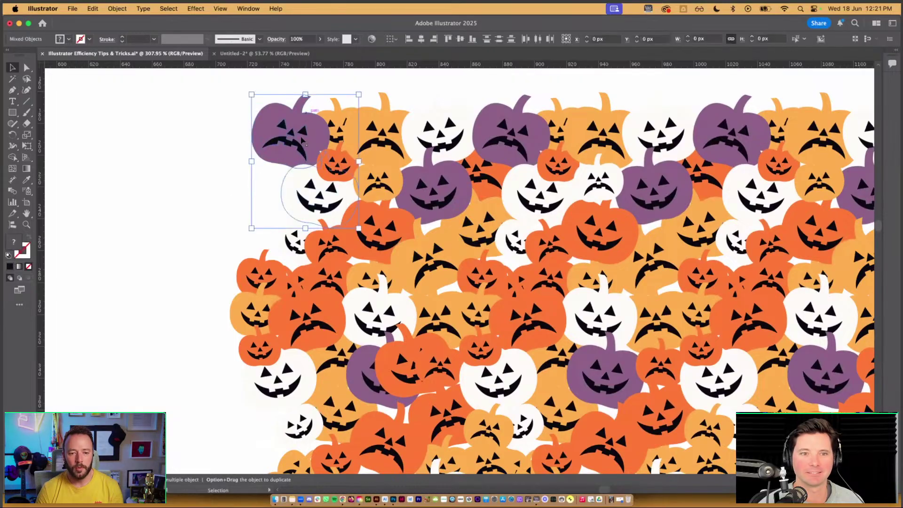
left_click(237, 140)
left_click(309, 149)
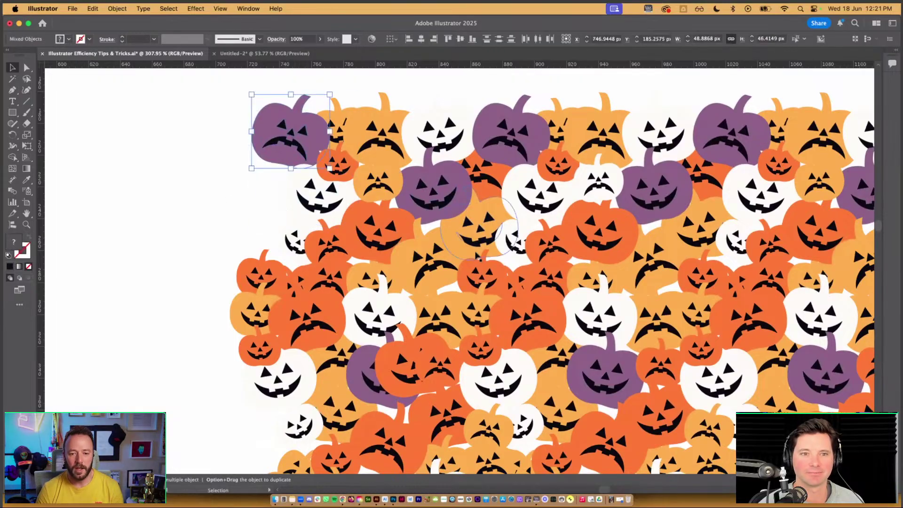
left_click(437, 250, "shift")
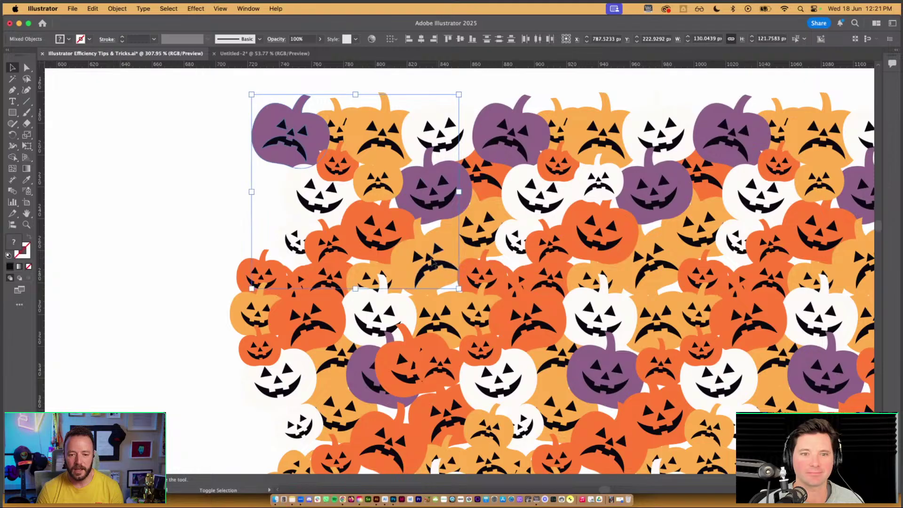
left_click(426, 251, "shift")
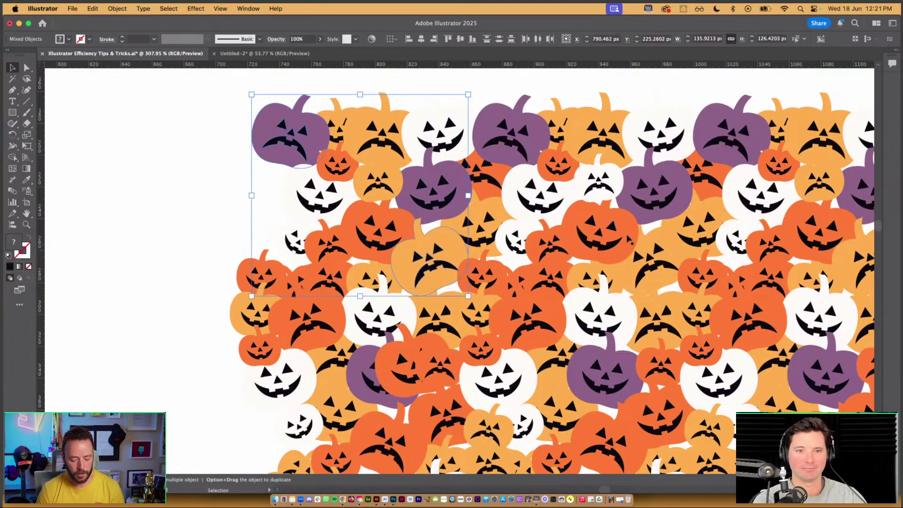
key("a")
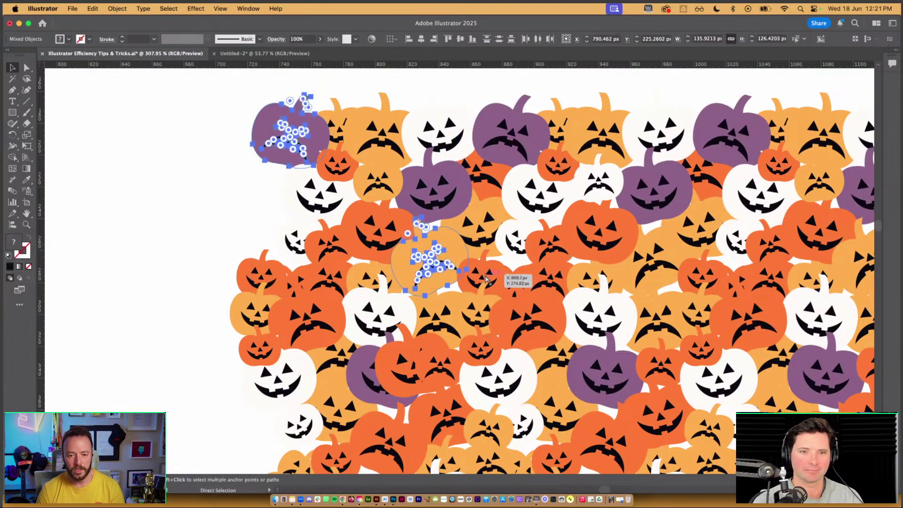
key("v")
key("super+g")
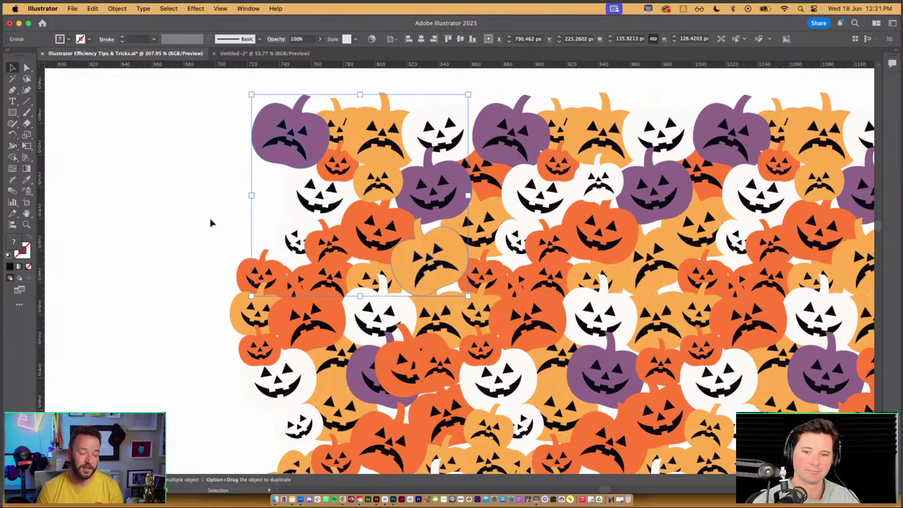
Step: Select only the frowning mouth of the partly covered yellow pumpkin between a white and a purple pumpkin in mid-pattern
left_click(293, 240, "shift")
scroll(549, 299, "down", 3)
scroll(549, 300, "right", 3)
left_click(487, 300)
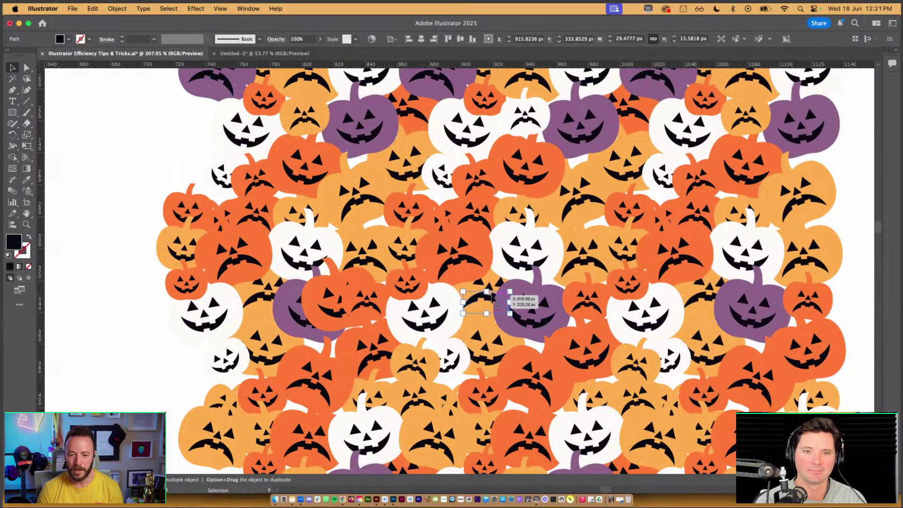
scroll(491, 299, "down", 4)
scroll(489, 301, "down", 1)
scroll(489, 301, "right", 1)
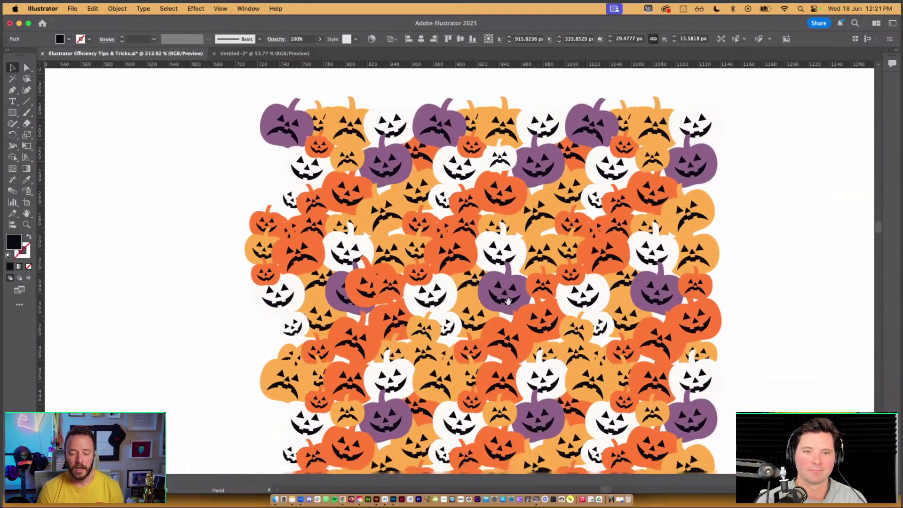
Step: Start a global edit from the first purple pumpkin's frowning mouth to highlight all matching mouths, and deselect everything
left_click(182, 309)
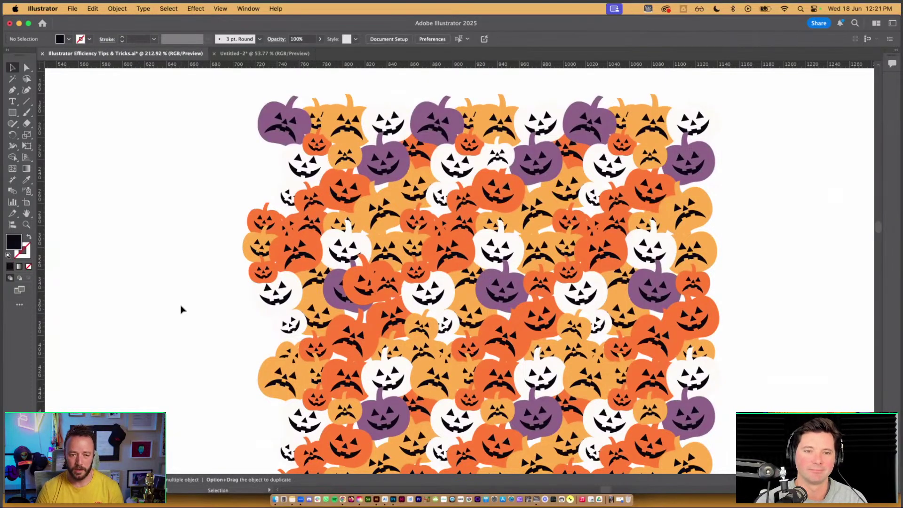
scroll(182, 309, "down", 2)
scroll(201, 312, "down", 3)
scroll(193, 244, "up", 3)
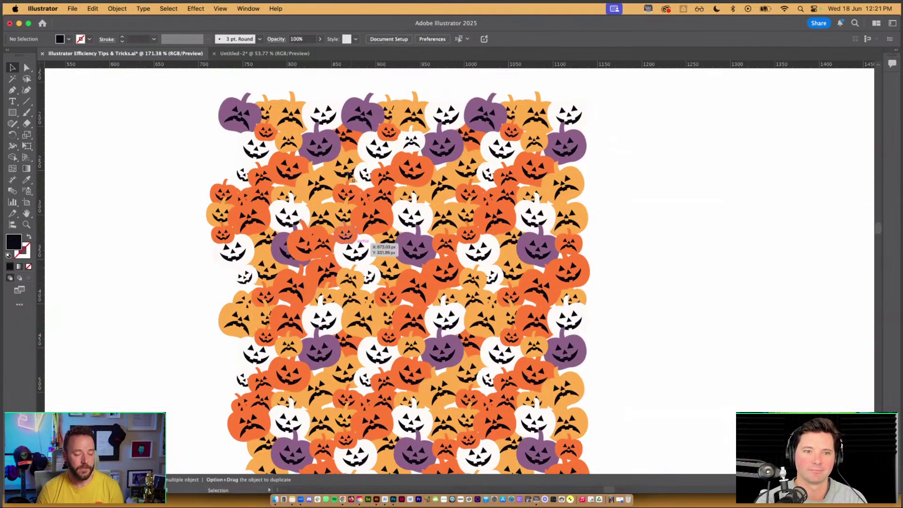
scroll(362, 167, "up", 3)
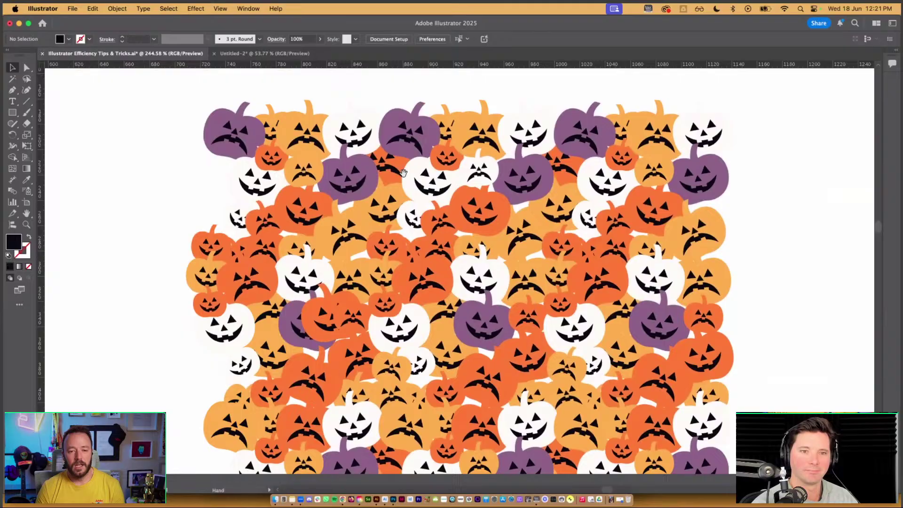
scroll(366, 150, "up", 2)
scroll(367, 150, "left", 2)
left_click(231, 143)
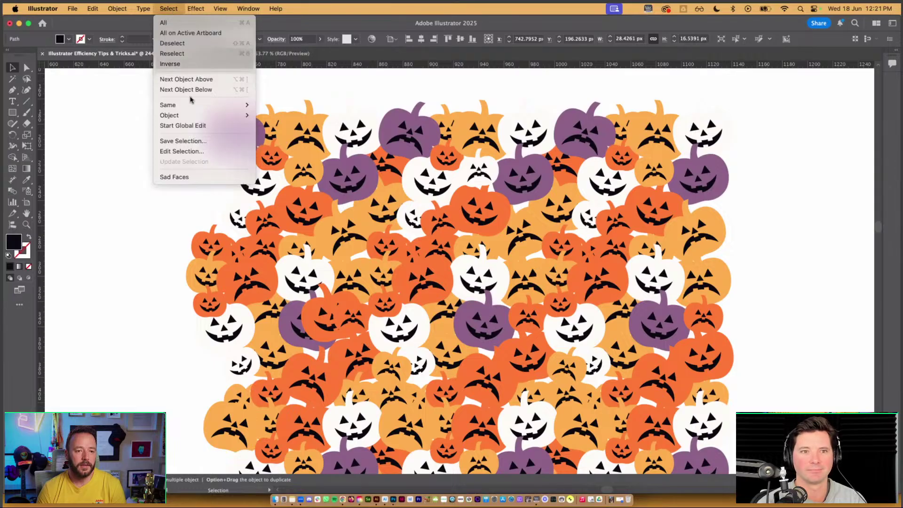
left_click(183, 125)
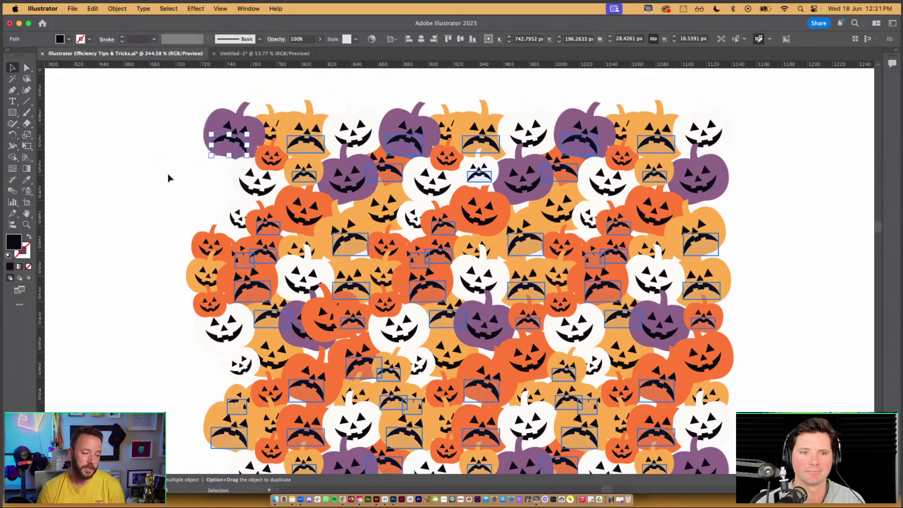
left_click(147, 171)
scroll(170, 177, "right", 2)
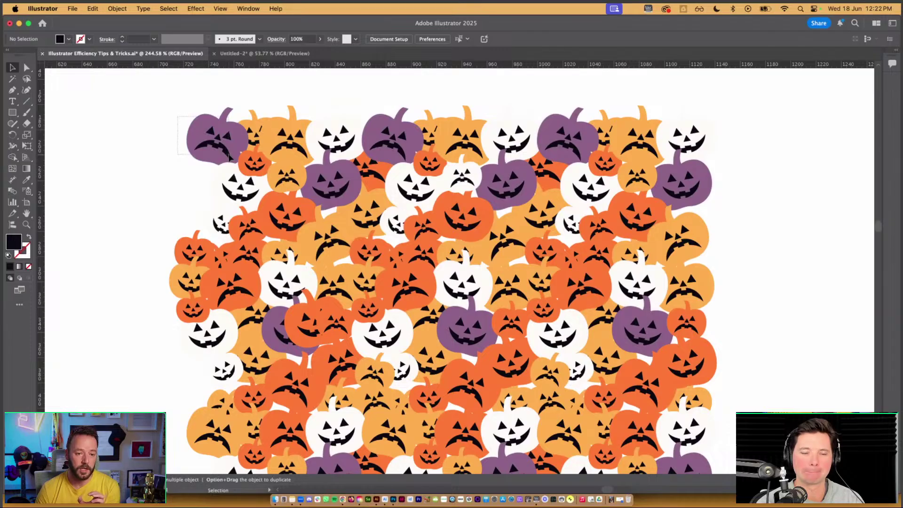
Step: Try selecting the whole first purple pumpkin, and try collecting frowning mouths one by one across the top two rows, deselecting everything at the end
left_click(229, 157)
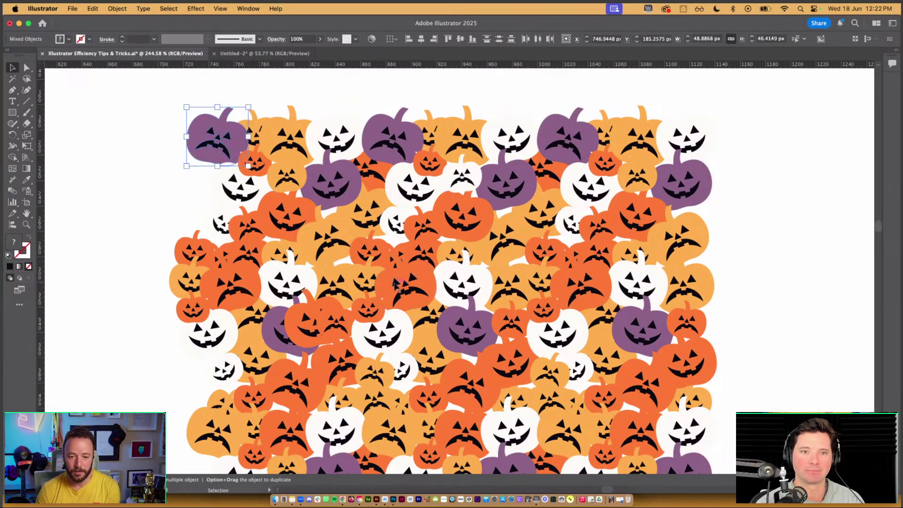
left_click(166, 200)
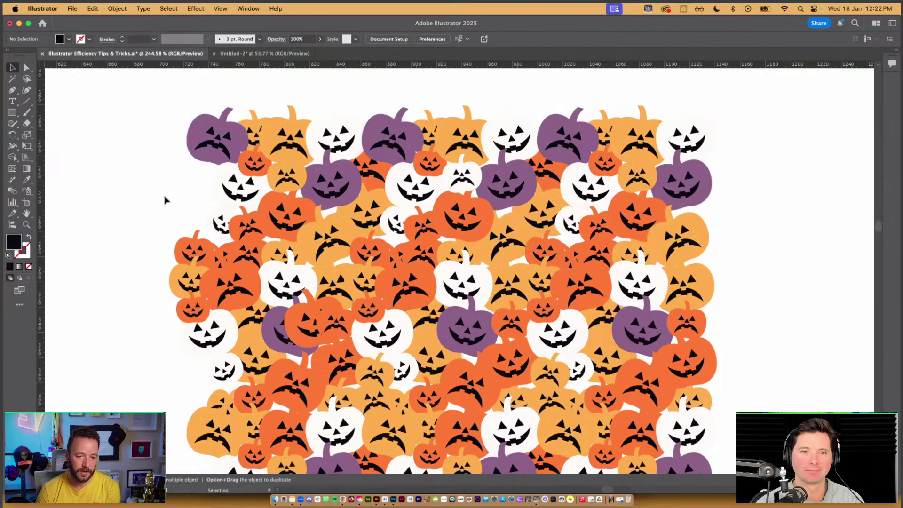
left_click(225, 155)
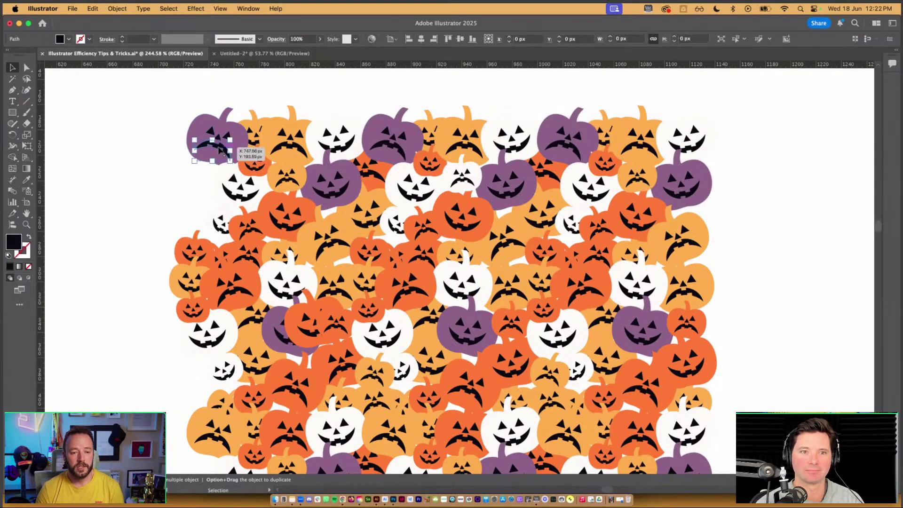
left_click(289, 152, "shift")
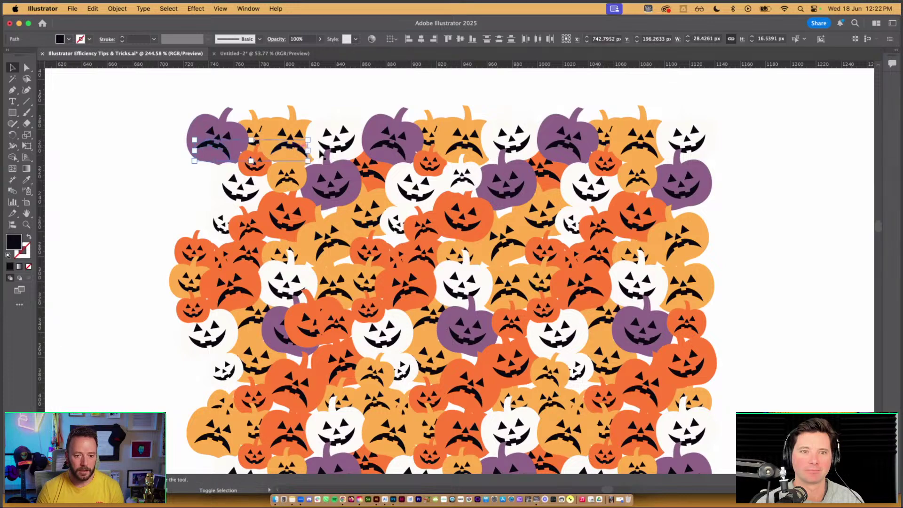
left_click(370, 183, "shift")
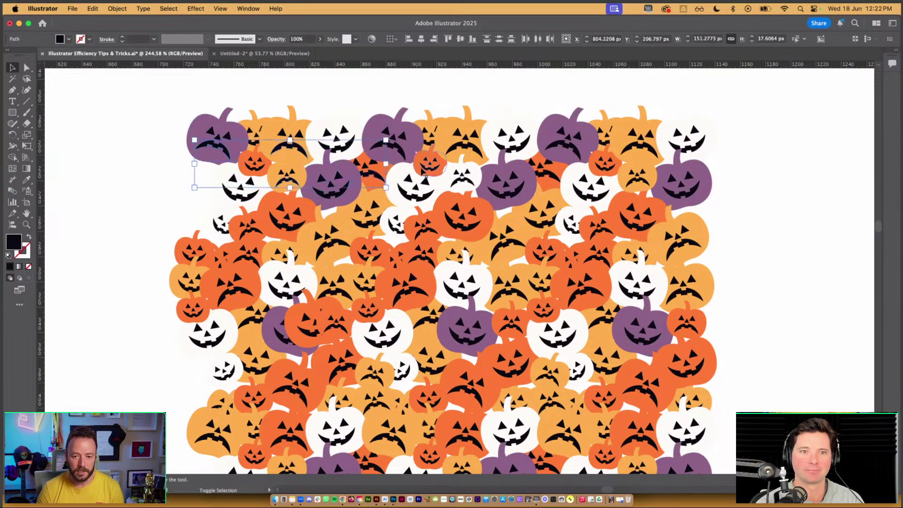
left_click(469, 182, "shift")
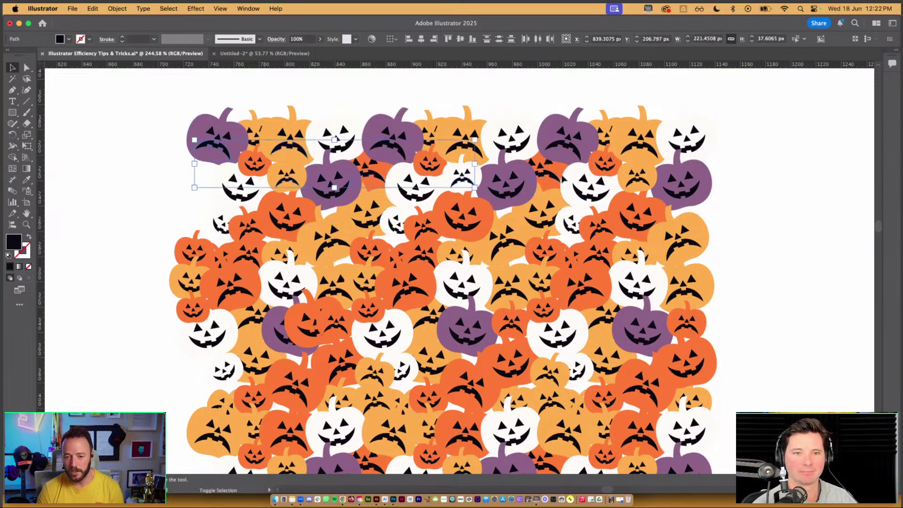
left_click(555, 178, "shift")
left_click(641, 181, "shift")
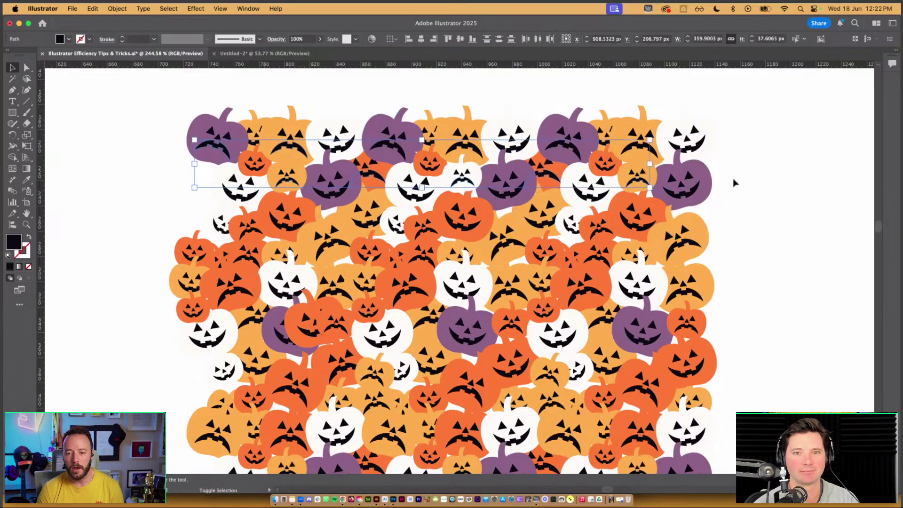
left_click(776, 191)
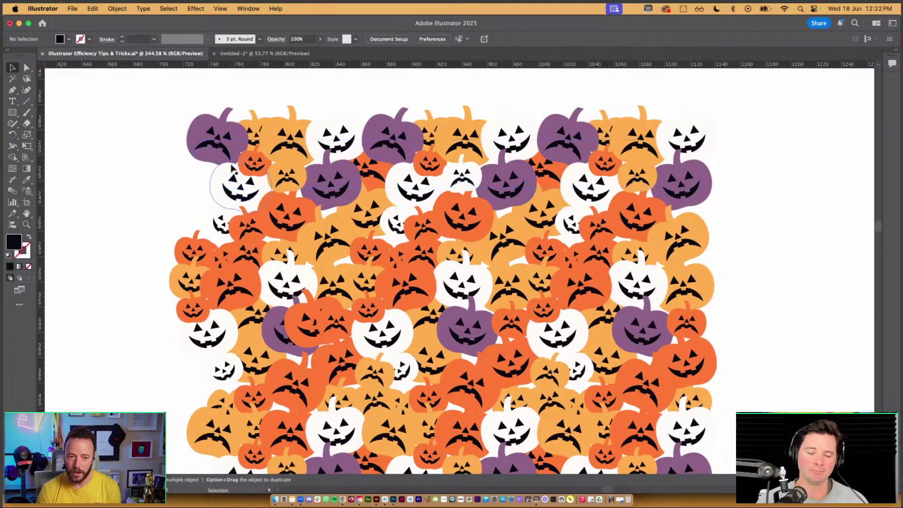
Step: Try recalling the saved selection Sad Faces, both with nothing selected and with the first purple pumpkin's mouth selected
left_click(169, 8)
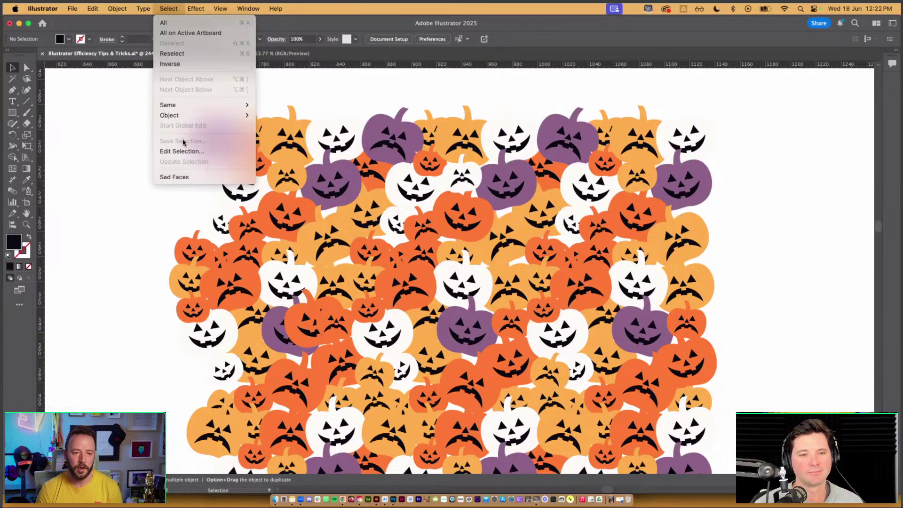
left_click(185, 178)
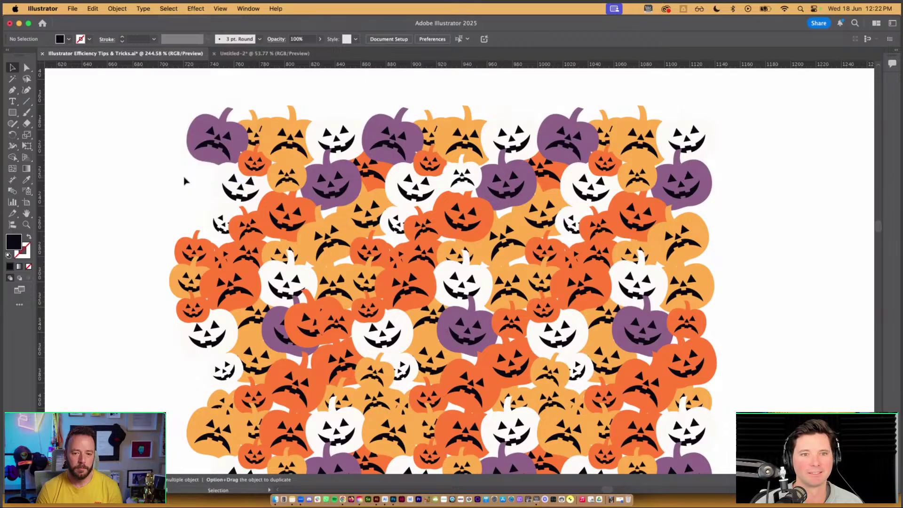
left_click(216, 147)
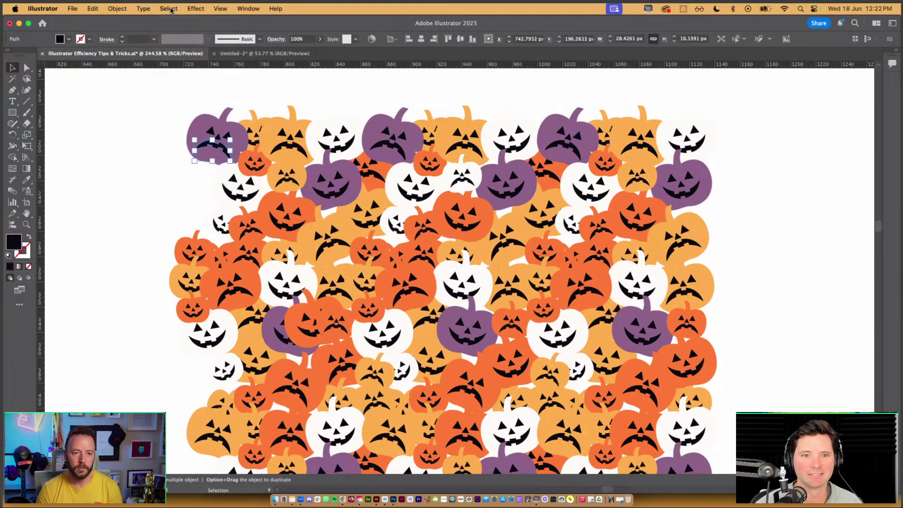
left_click(170, 9)
left_click(178, 193)
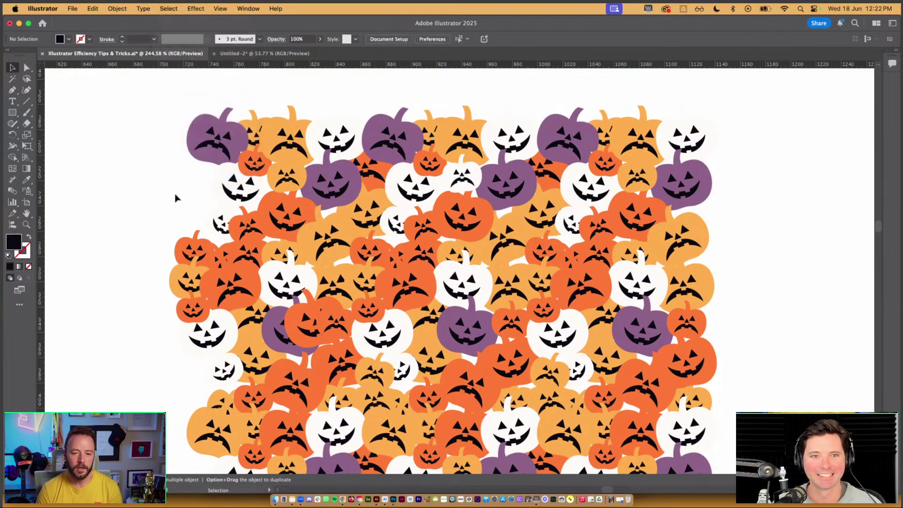
scroll(176, 198, "down", 5)
scroll(282, 198, "left", 4)
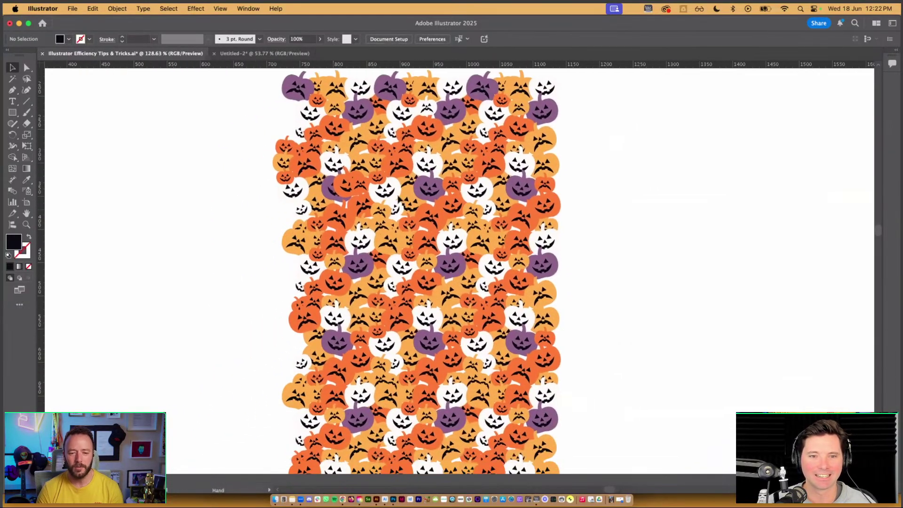
left_click(168, 8)
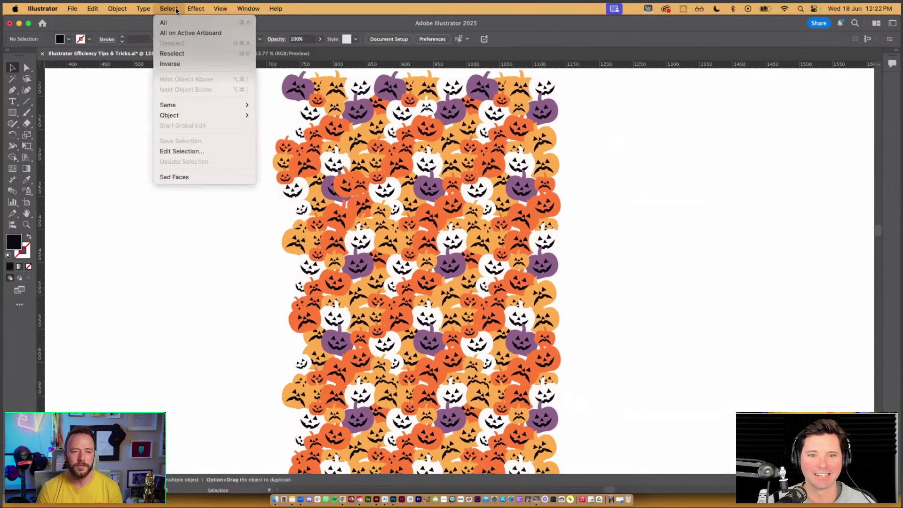
left_click(193, 177)
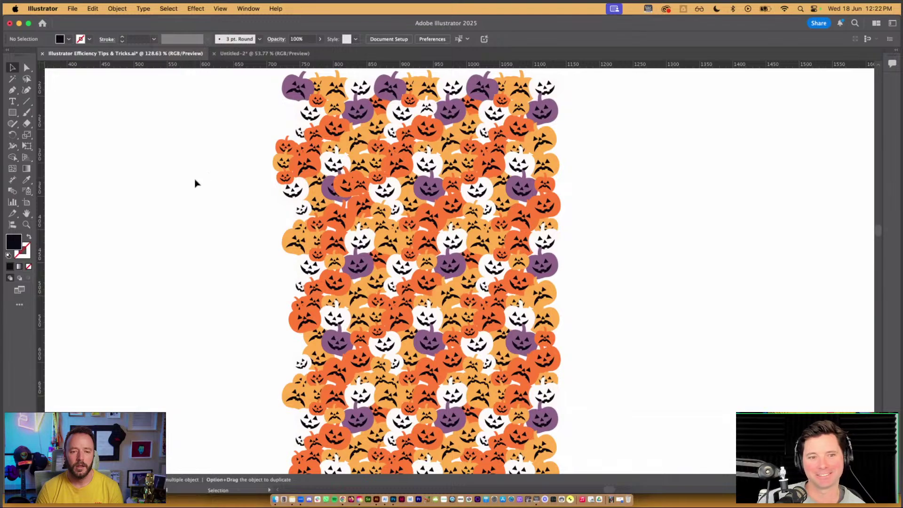
Step: Select together the frowning mouths of the first purple, two large yellow, first partly covered orange and small white pumpkins in the top two rows
scroll(207, 170, "up", 5)
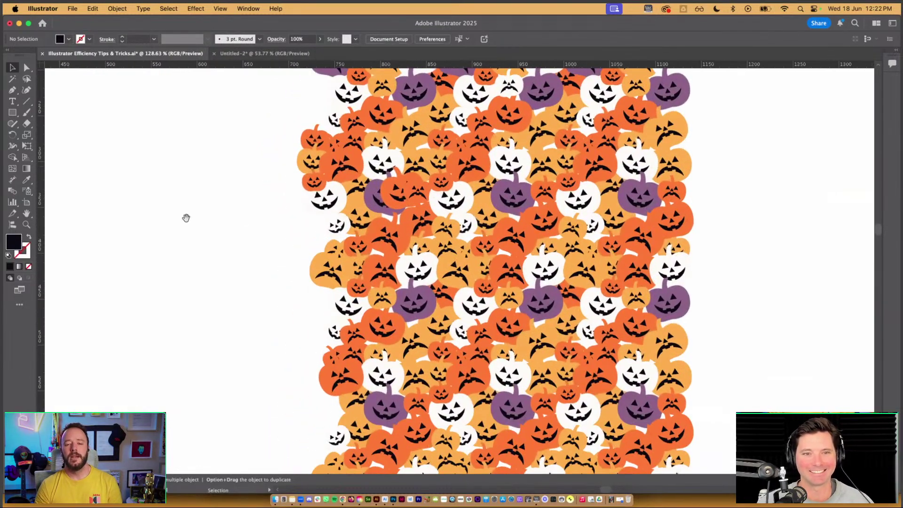
scroll(186, 218, "down", 2)
scroll(304, 190, "up", 8)
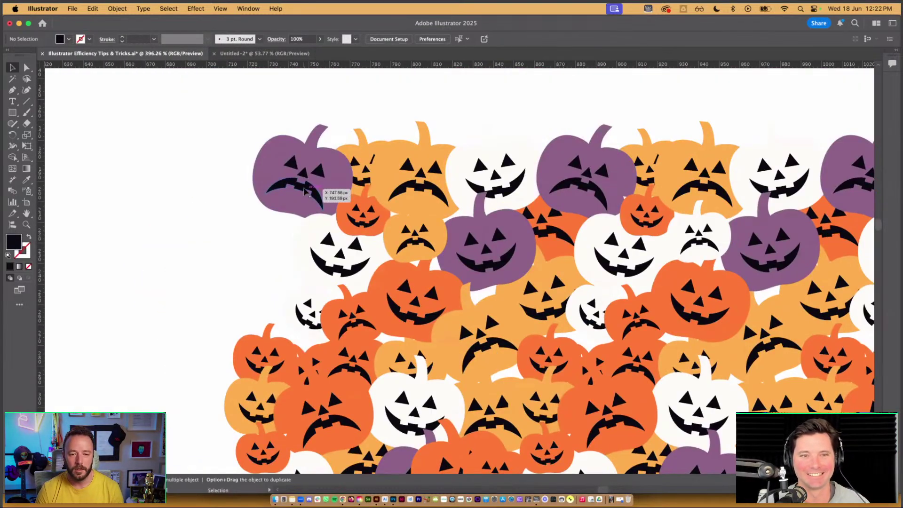
left_click(304, 191)
left_click(426, 189, "shift")
scroll(575, 216, "right", 2)
left_click(508, 238, "shift")
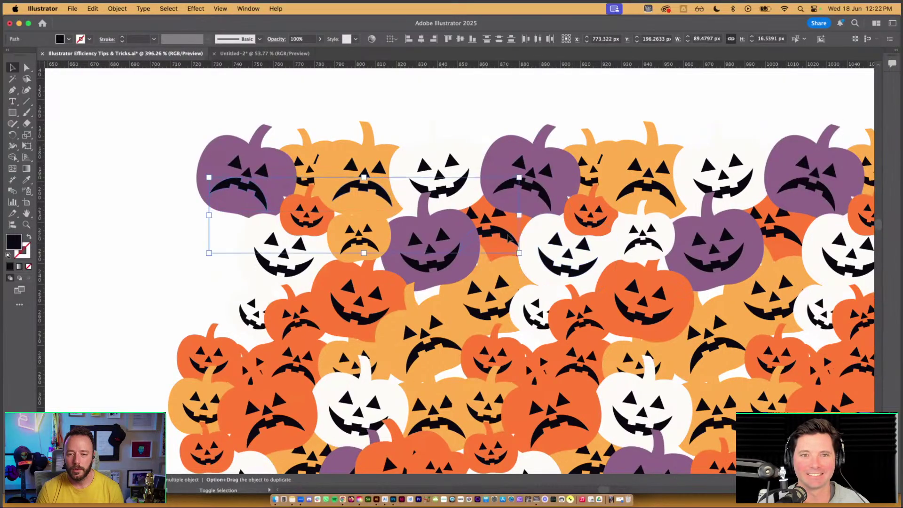
left_click(668, 201, "shift")
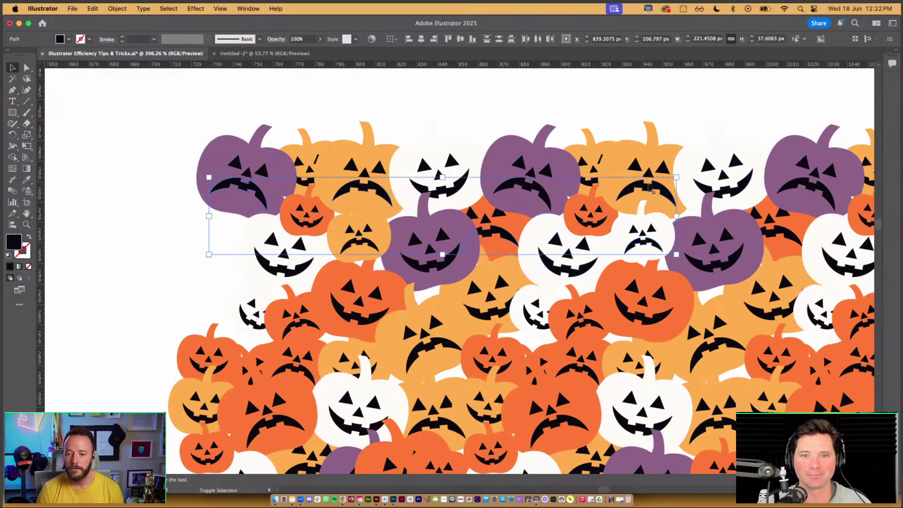
Step: Save the selected frowning mouths as a selection named Sad Faces 2
left_click(168, 9)
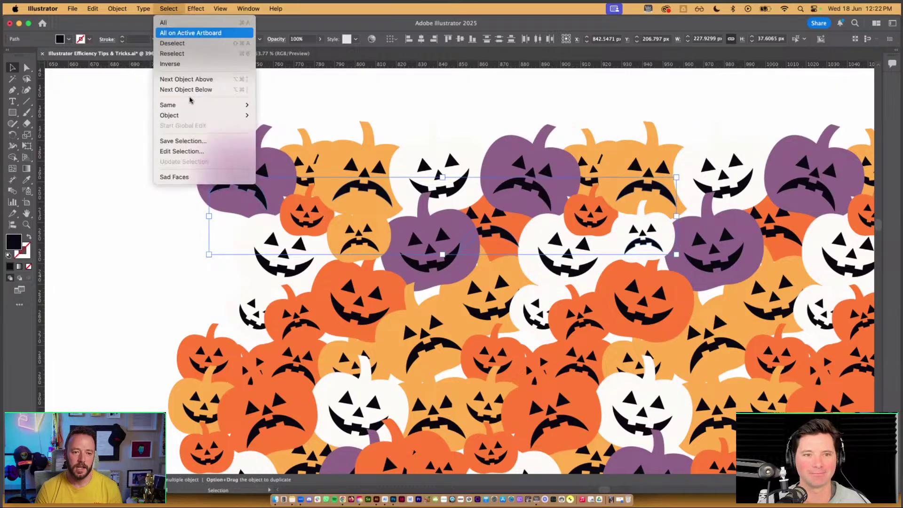
left_click(192, 139)
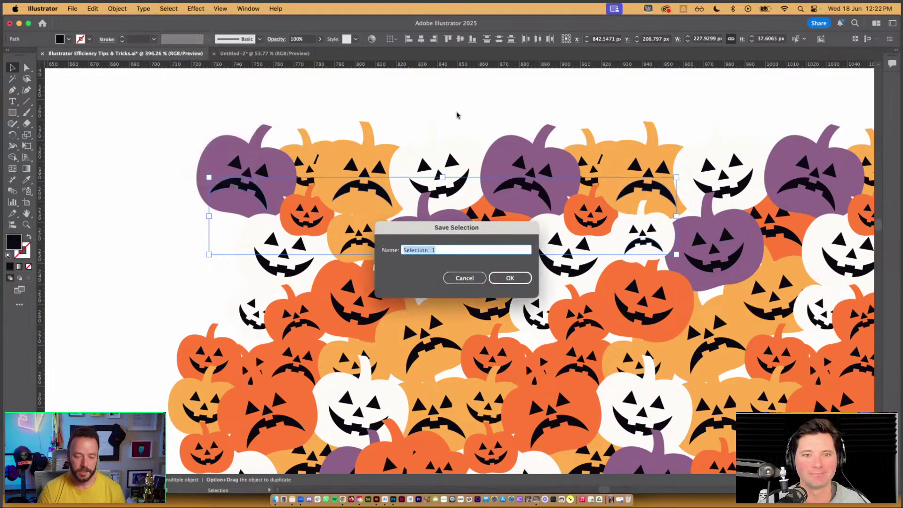
type("Sad Faces 2")
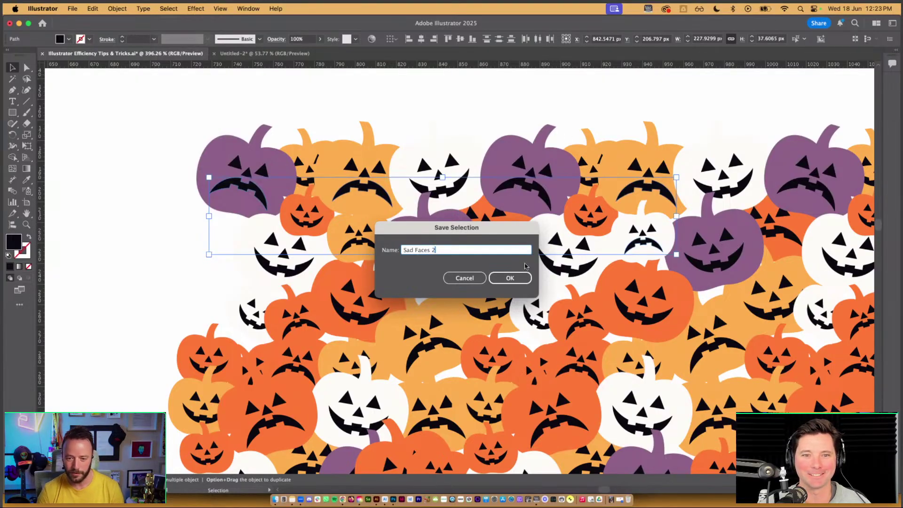
key("Return")
Step: Deselect everything and recall the saved selection Sad Faces 2
left_click(416, 123)
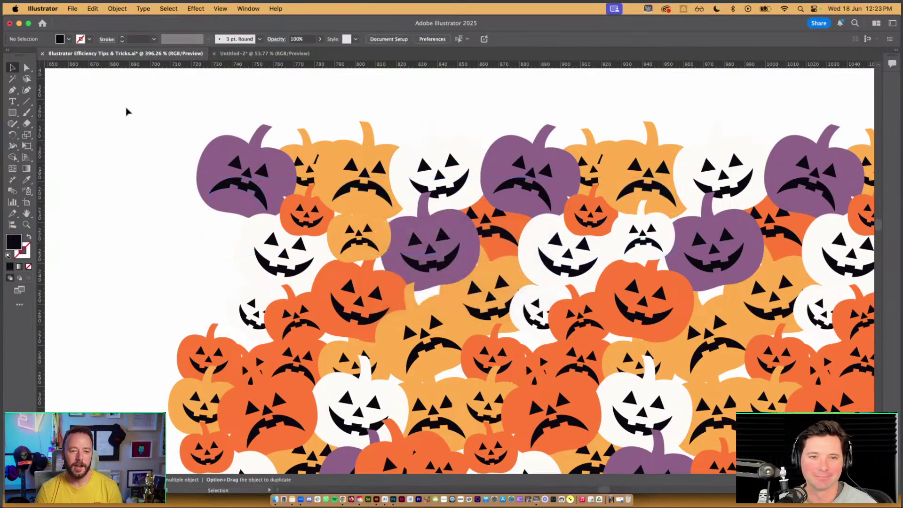
left_click(168, 8)
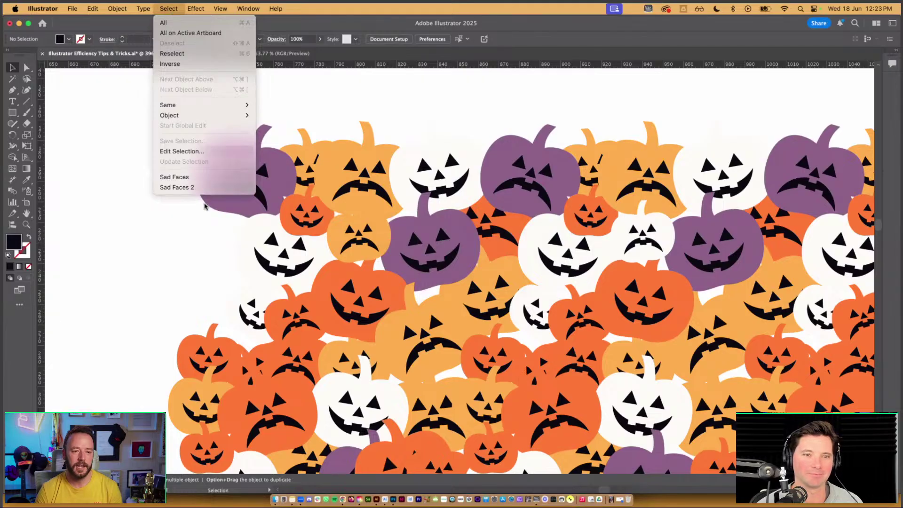
left_click(200, 186)
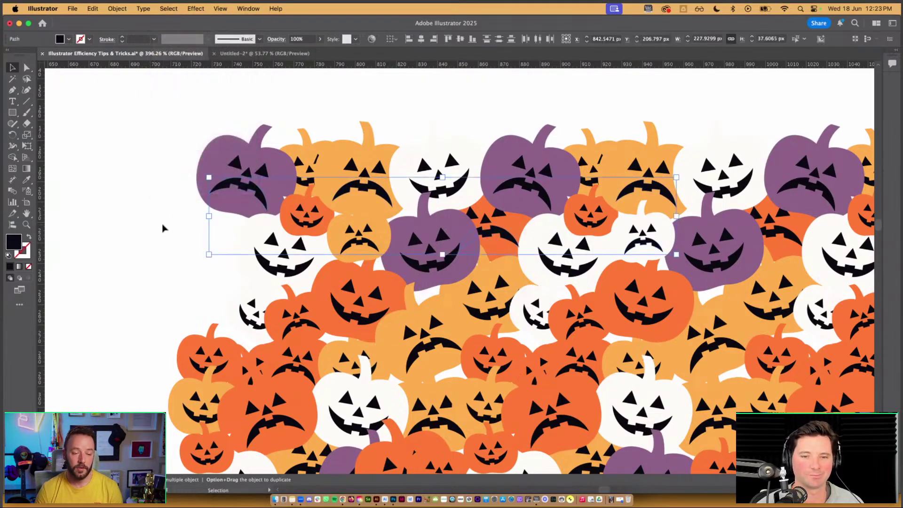
Step: Rotate each of the selected frowning mouths individually by 180° with Transform Each, and deselect them
left_click(117, 9)
mouse_move(125, 23)
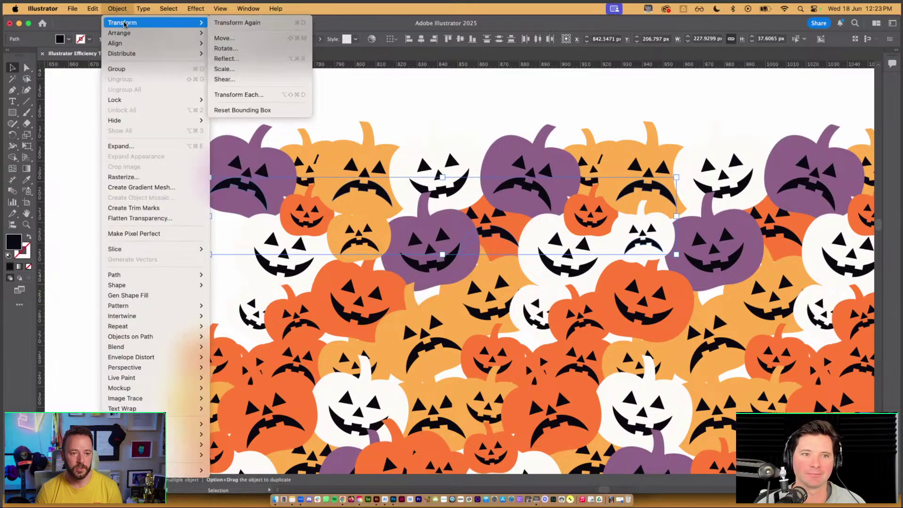
left_click(273, 95)
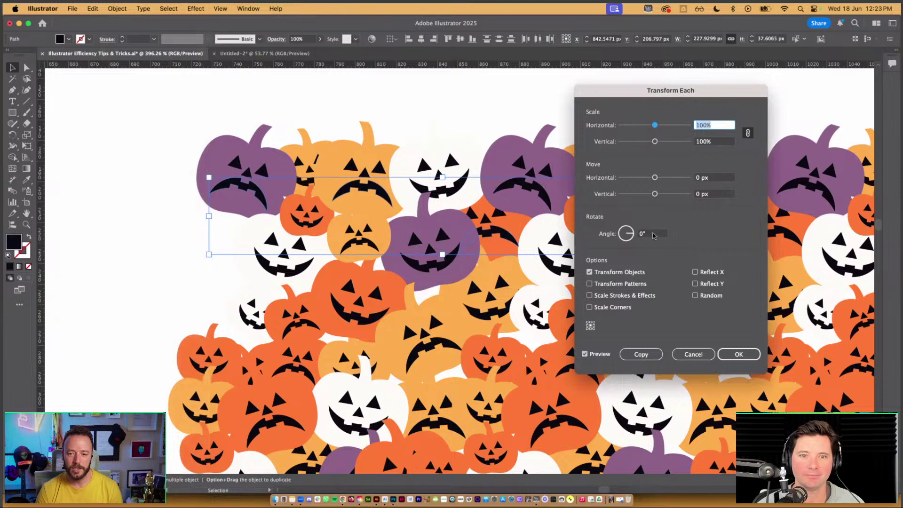
left_click(631, 234)
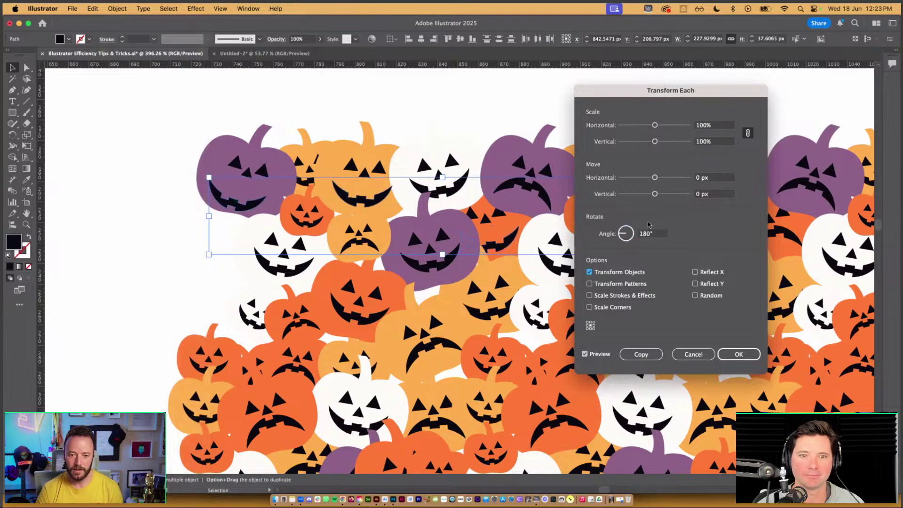
left_click_drag(640, 89, 733, 202)
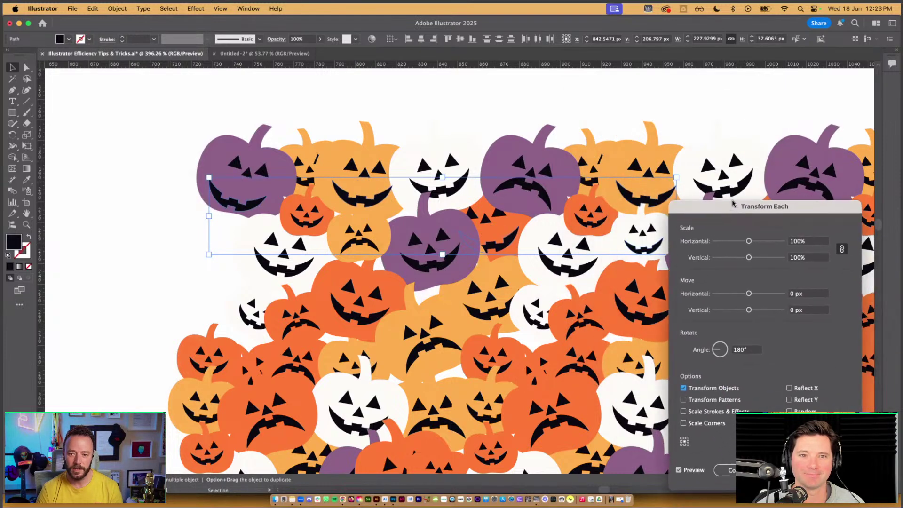
key("Return")
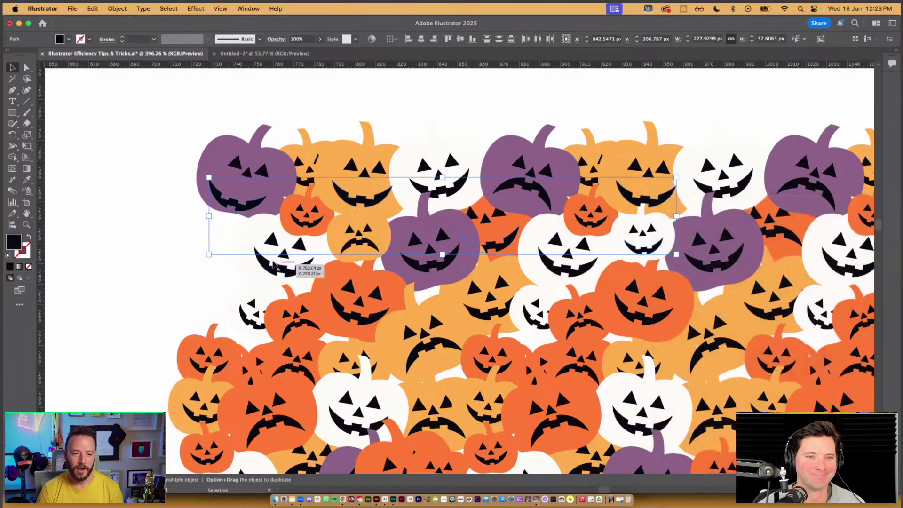
left_click(162, 284)
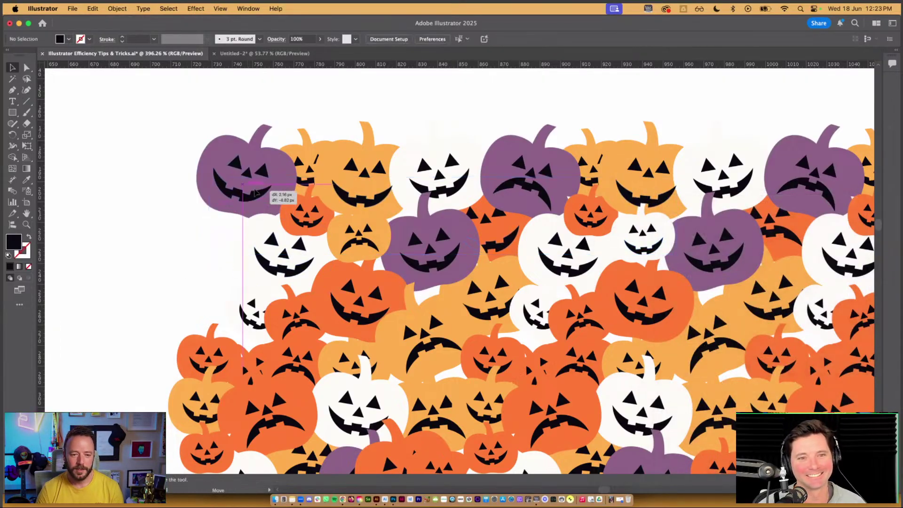
Step: Turn on Trim View for the confetti pattern to hide the artwork outside its artboard
scroll(226, 260, "down", 1)
scroll(226, 260, "down", 5)
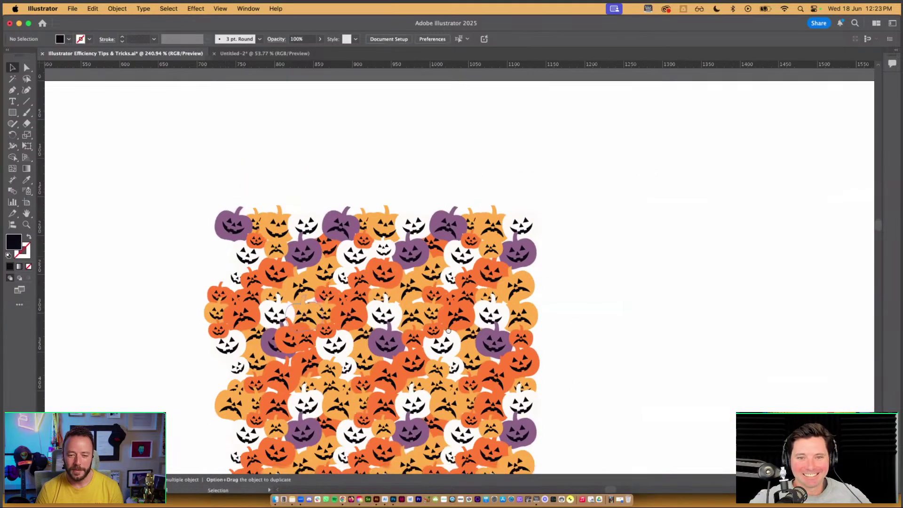
scroll(476, 193, "down", 3)
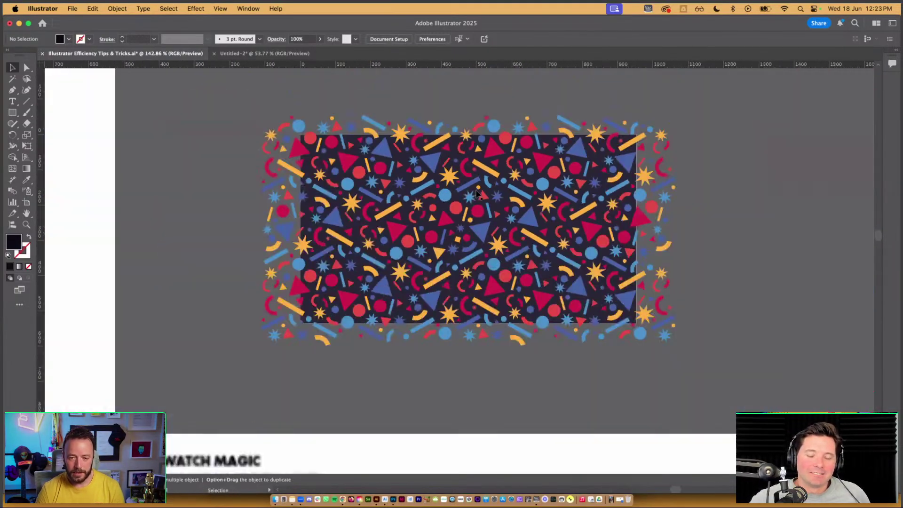
scroll(476, 193, "down", 5)
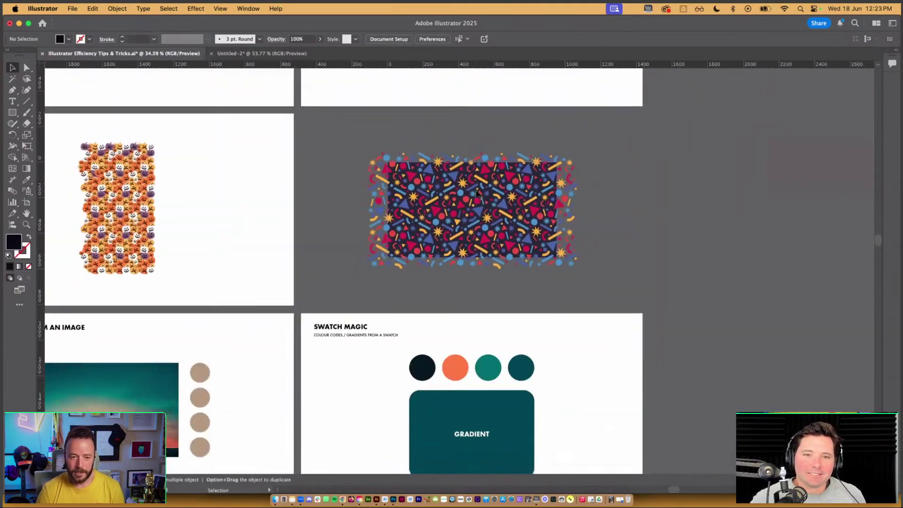
left_click_drag(486, 206, 456, 211)
scroll(456, 211, "up", 5)
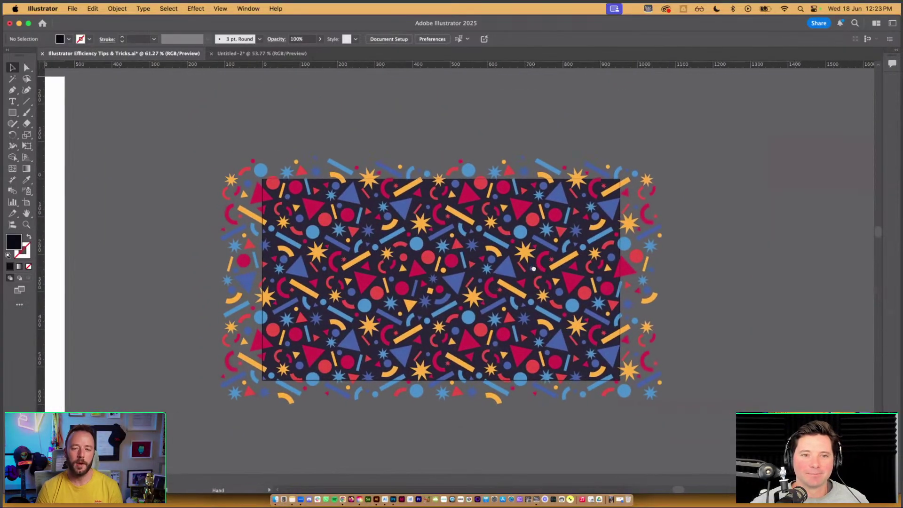
scroll(545, 266, "up", 2)
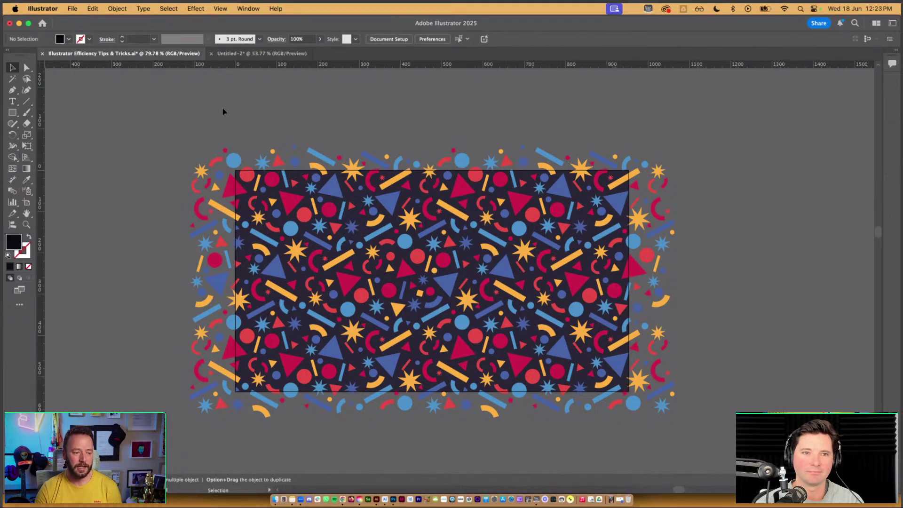
left_click(221, 8)
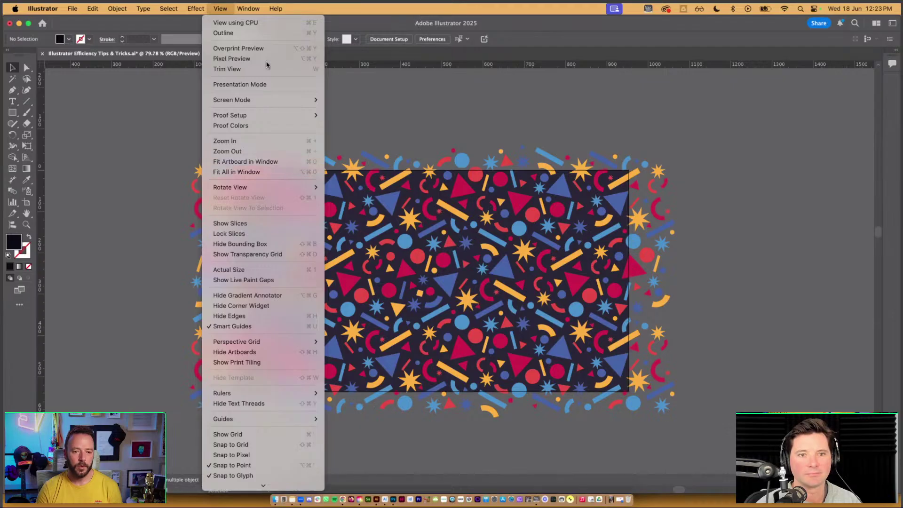
left_click(227, 69)
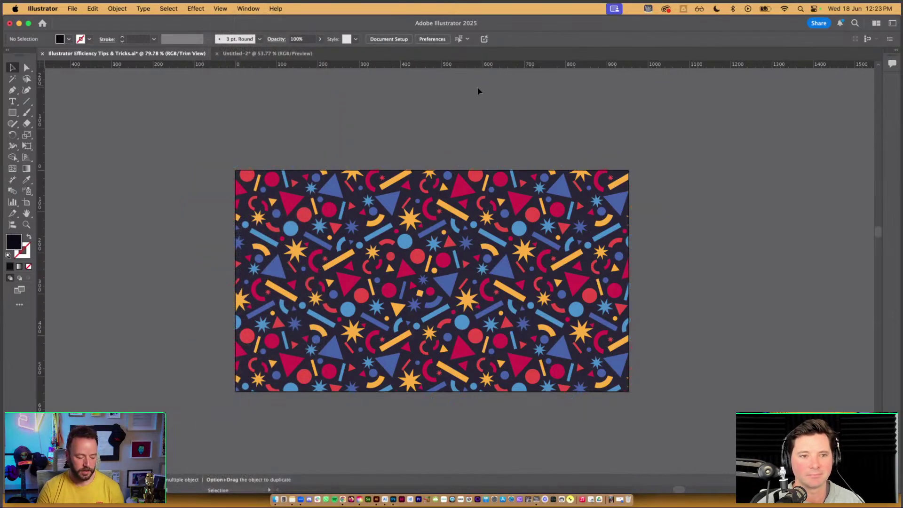
Step: Toggle Trim View repeatedly to compare the confetti pattern with and without its overhanging shapes
key("super+shift+t")
key("super+shift+t")
key("super+shift+t")
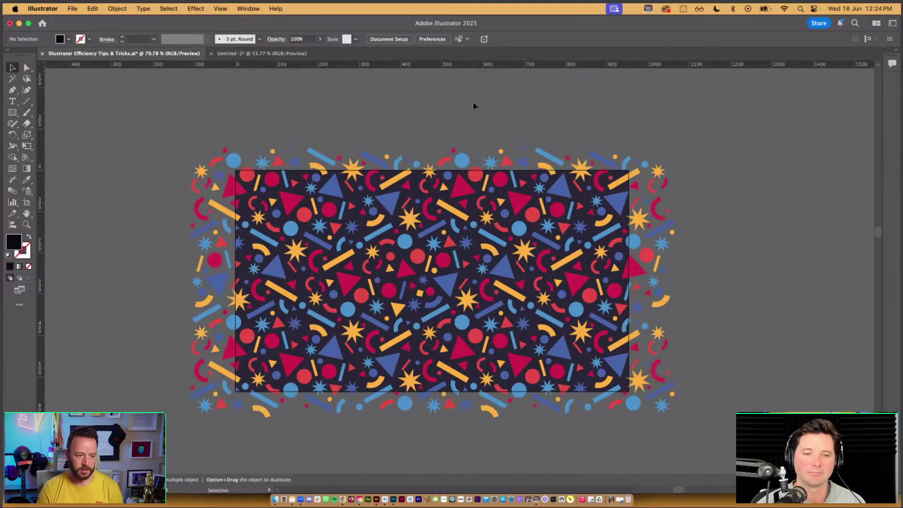
key("super+shift+t")
key("super+shift+t")
key("super+shift+t")
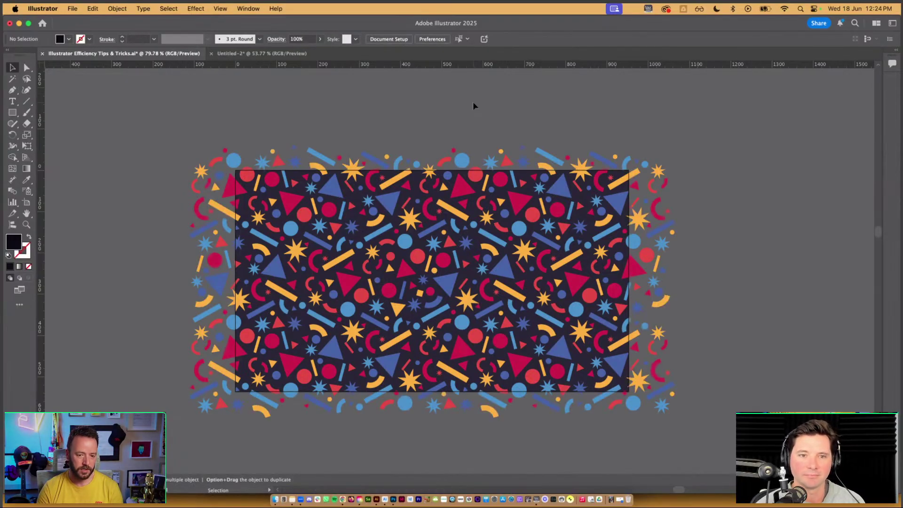
Step: Look up the shortcut assigned to Trim View among the menu commands in Keyboard Shortcuts, and turn Trim View off
left_click(94, 10)
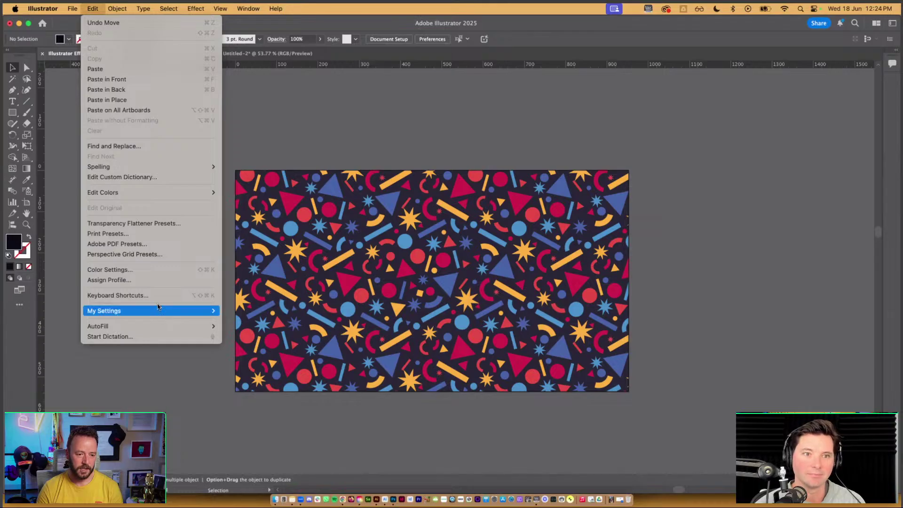
left_click(208, 156)
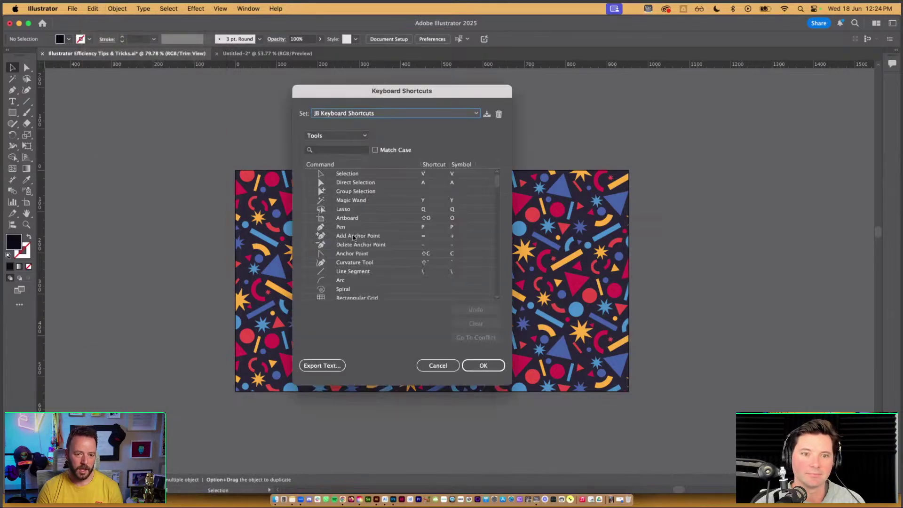
left_click(347, 137)
left_click(347, 146)
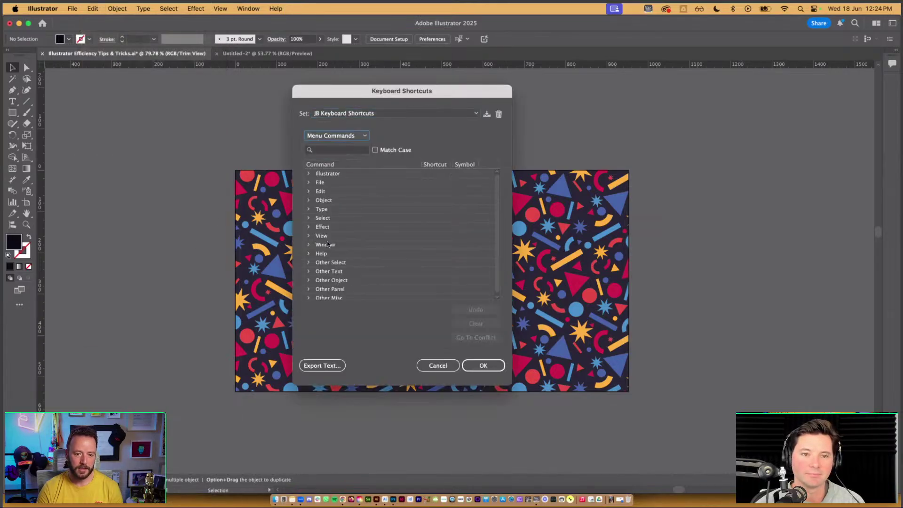
left_click(309, 236)
scroll(369, 256, "down", 2)
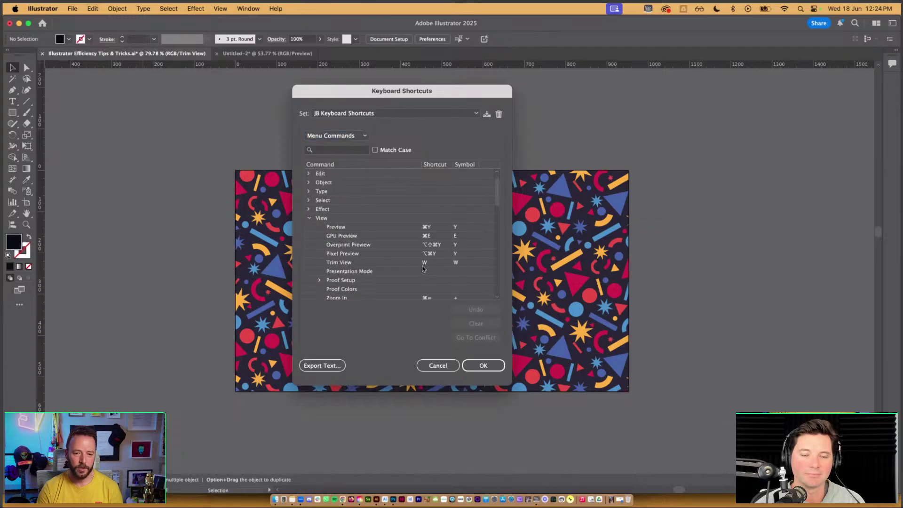
left_click(437, 365)
key("w")
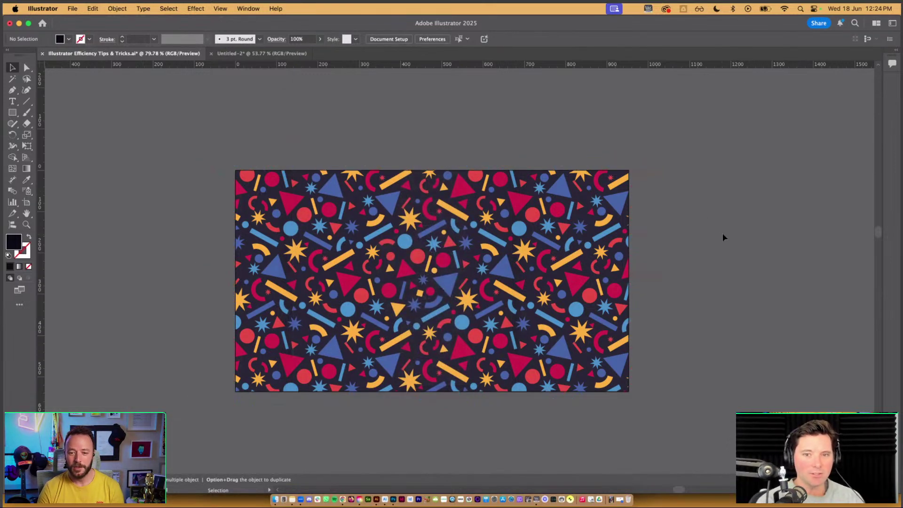
Step: Set the canvas color to White in the User Interface preferences
scroll(715, 236, "down", 3)
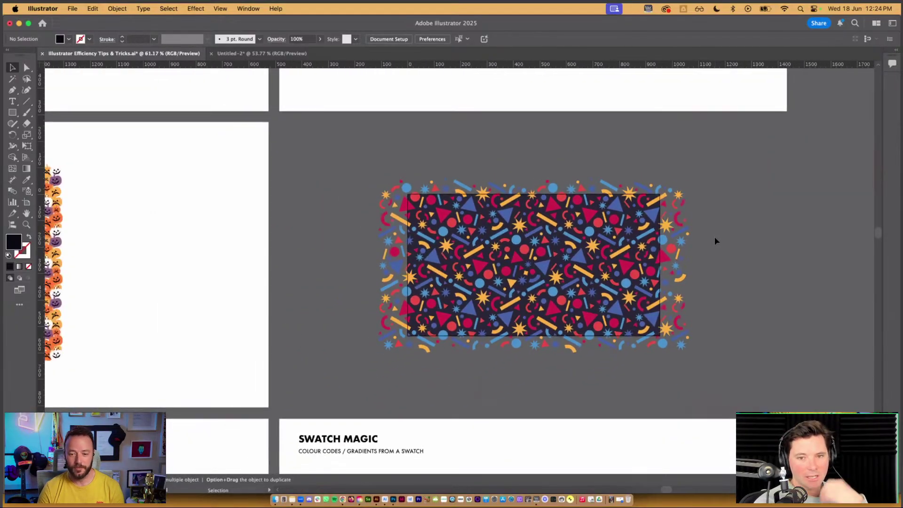
scroll(714, 236, "down", 3)
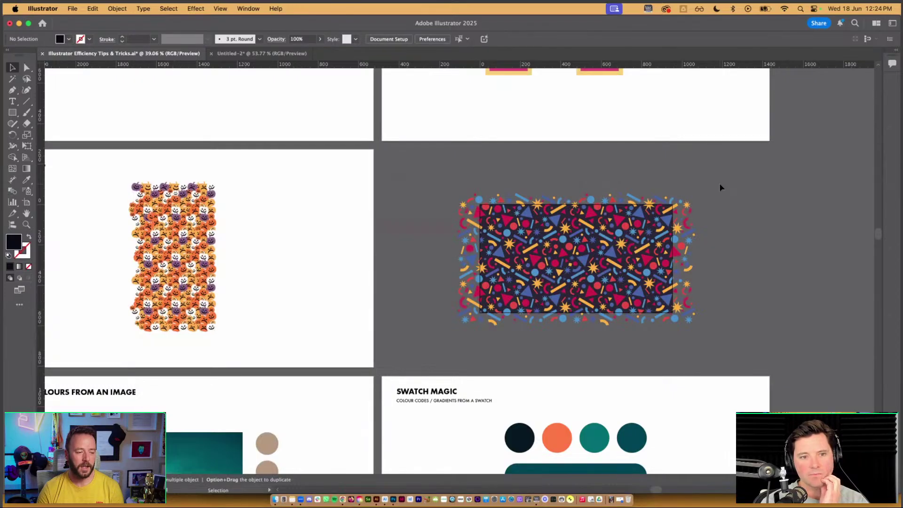
left_click_drag(746, 165, 638, 364)
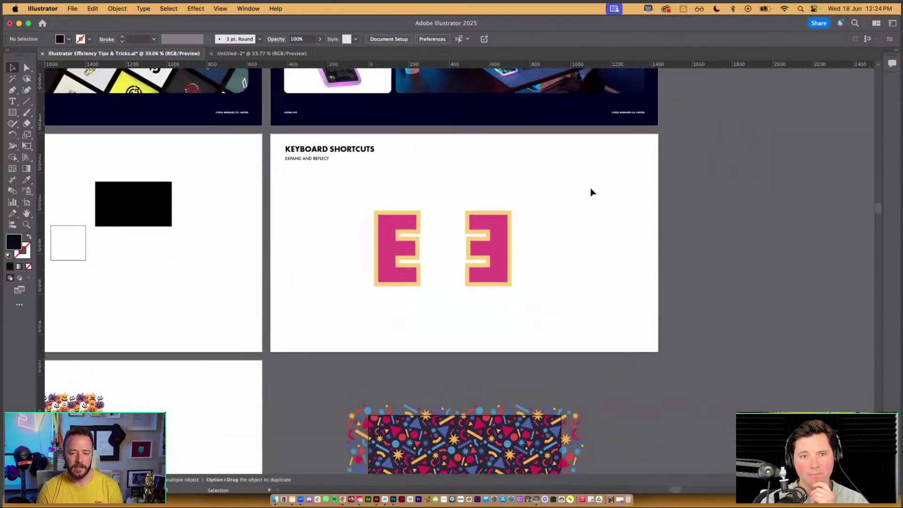
left_click(42, 9)
mouse_move(94, 38)
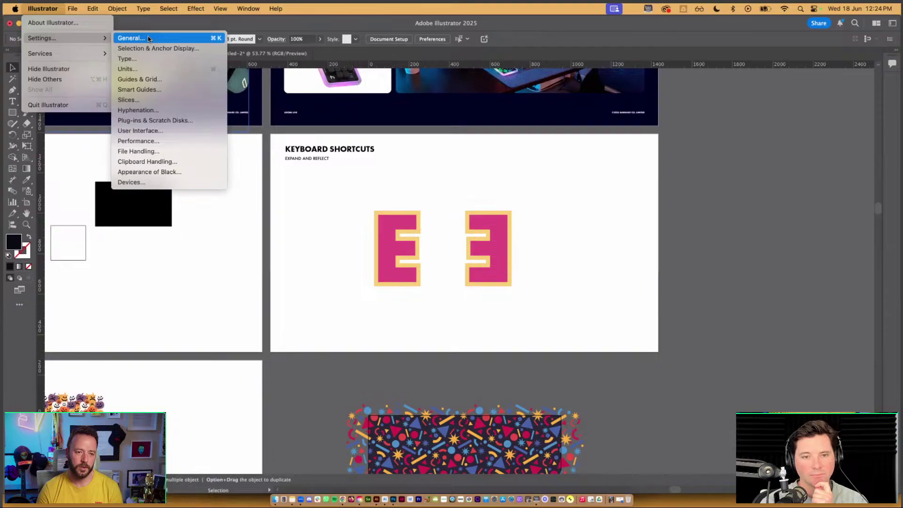
left_click(186, 136)
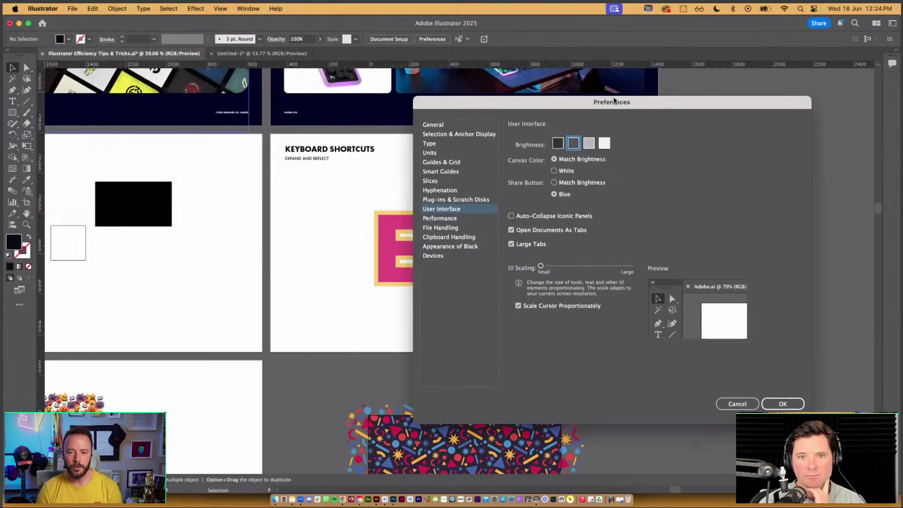
left_click_drag(616, 101, 645, 90)
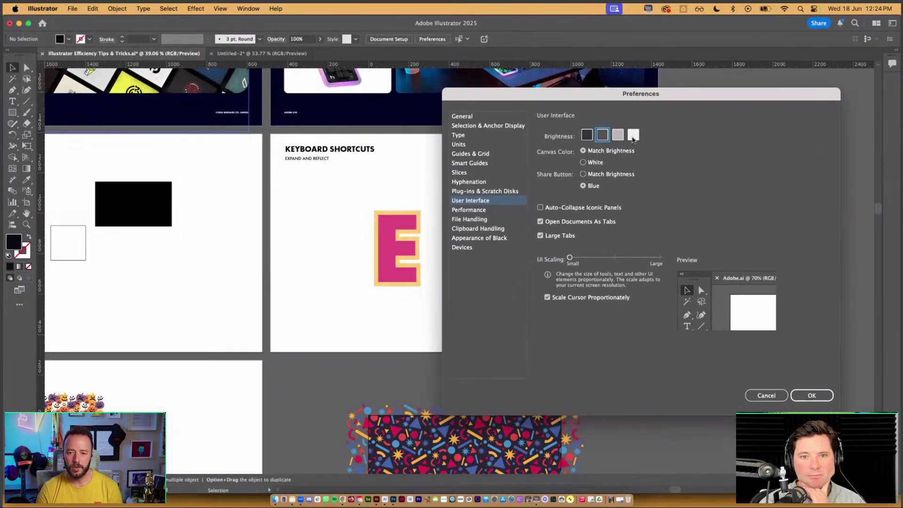
left_click(583, 163)
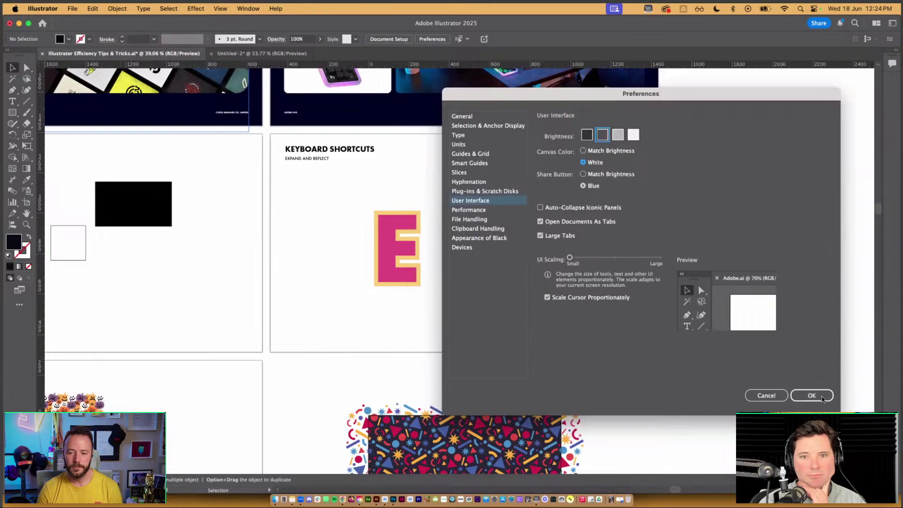
left_click(812, 395)
Step: Look over the artboards on the white canvas and set the canvas color back to Match Brightness in the User Interface preferences
scroll(530, 236, "down", 6)
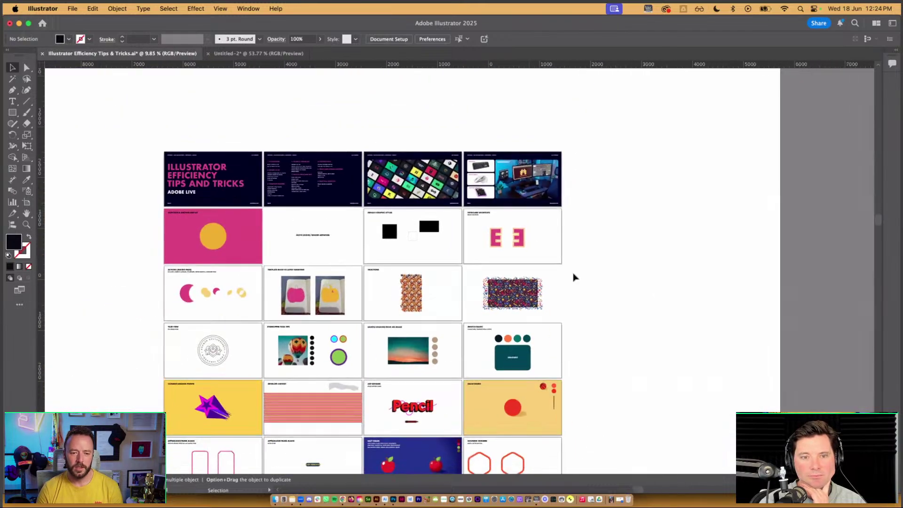
key("space")
left_click_drag(653, 111, 691, 162)
scroll(520, 302, "up", 3)
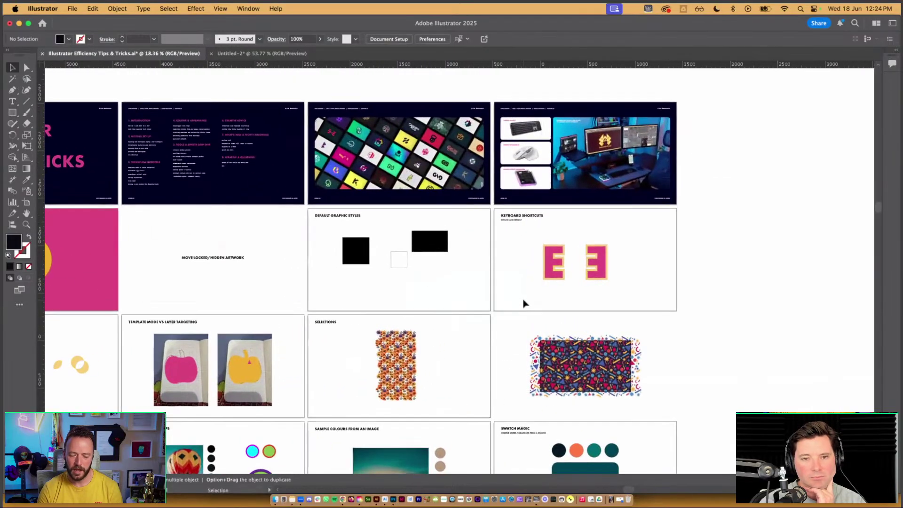
scroll(470, 278, "right", 5)
scroll(471, 278, "down", 1)
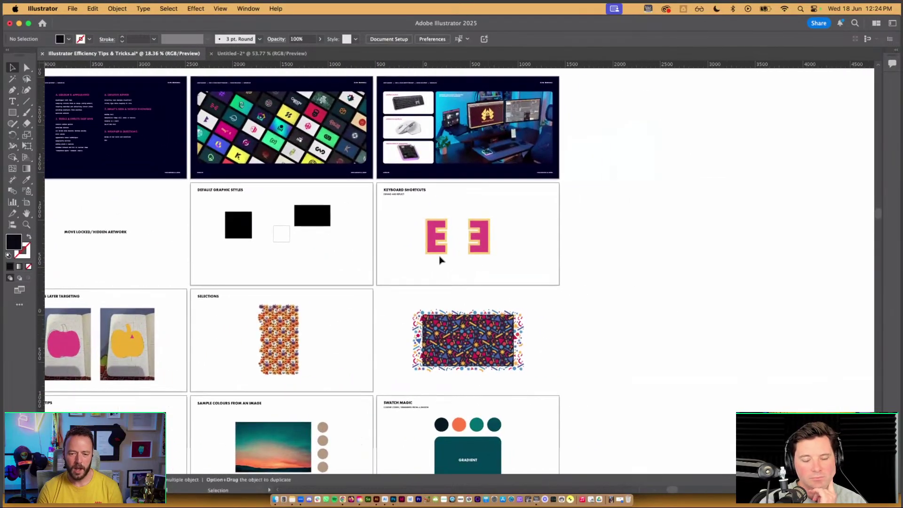
left_click(71, 9)
mouse_move(42, 8)
mouse_move(44, 38)
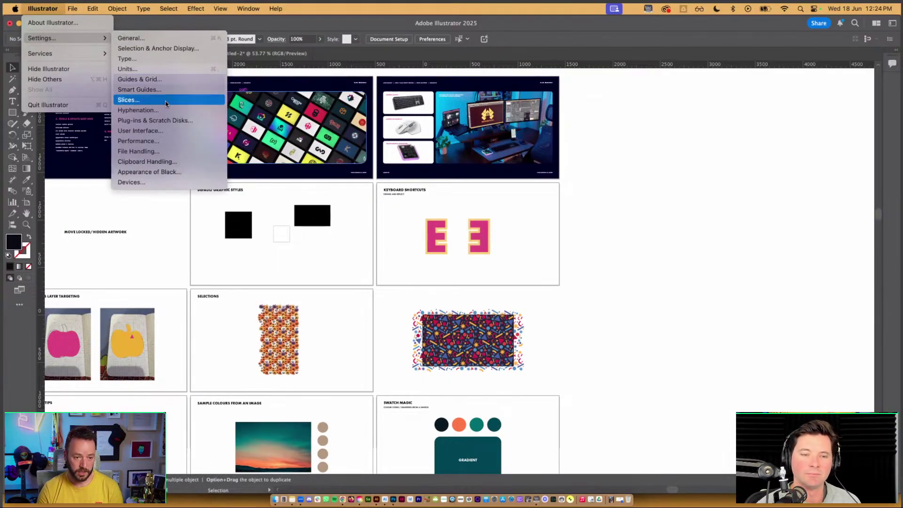
left_click(160, 130)
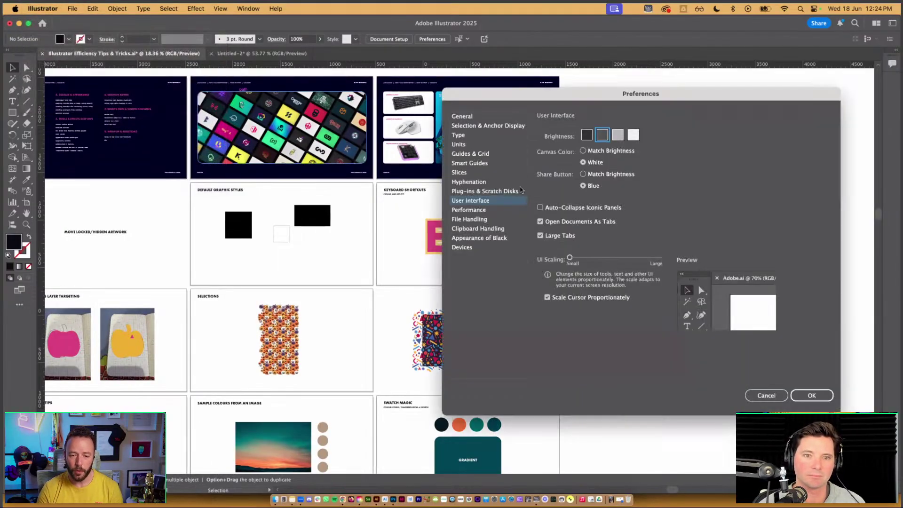
left_click(583, 150)
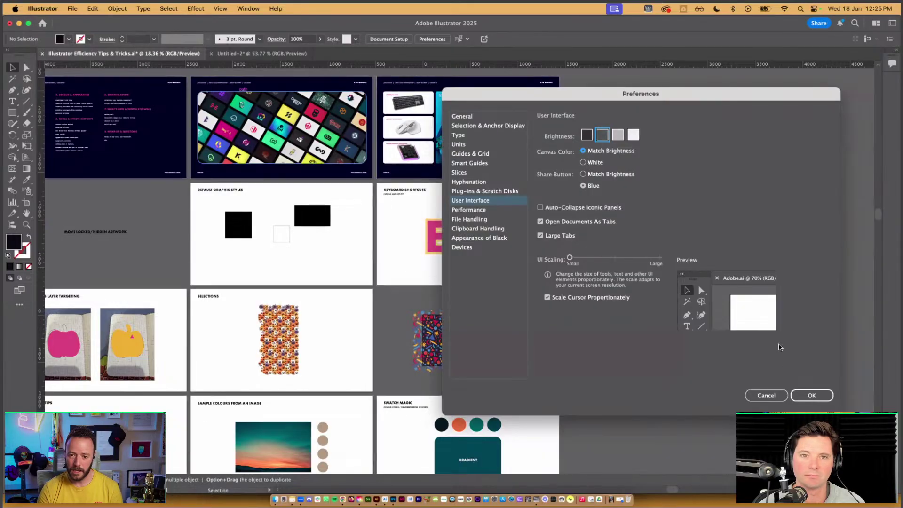
left_click(810, 396)
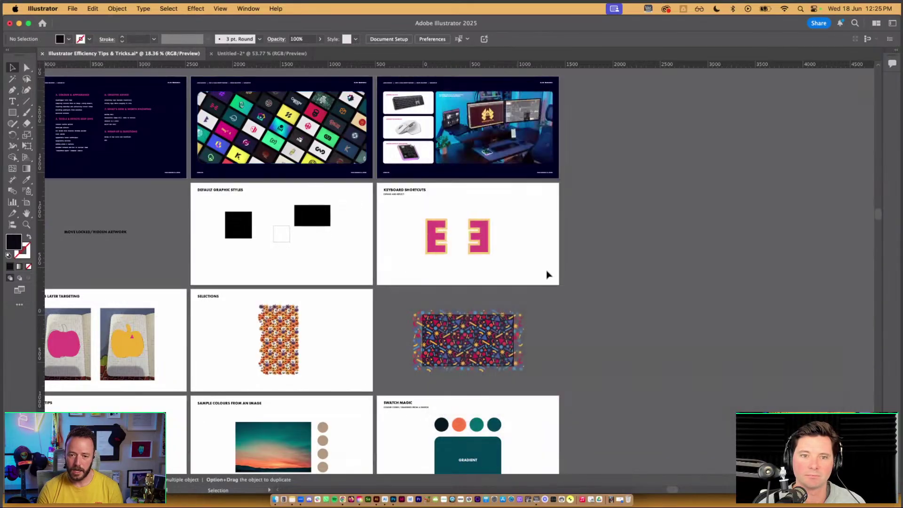
Step: Browse from the Keyboard Shortcuts artboard past the confetti pattern to the Tiled View artboard and examine its round logo
left_click(488, 244)
key("super+1")
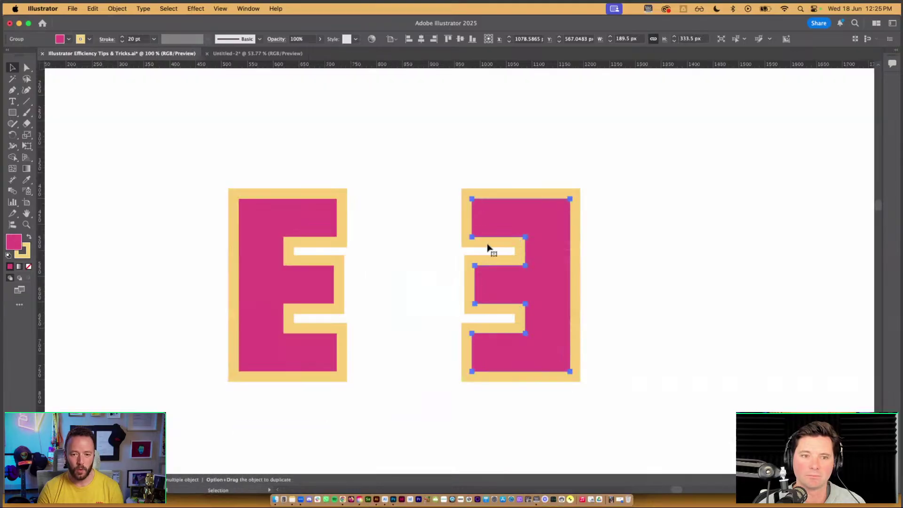
key("super+minus")
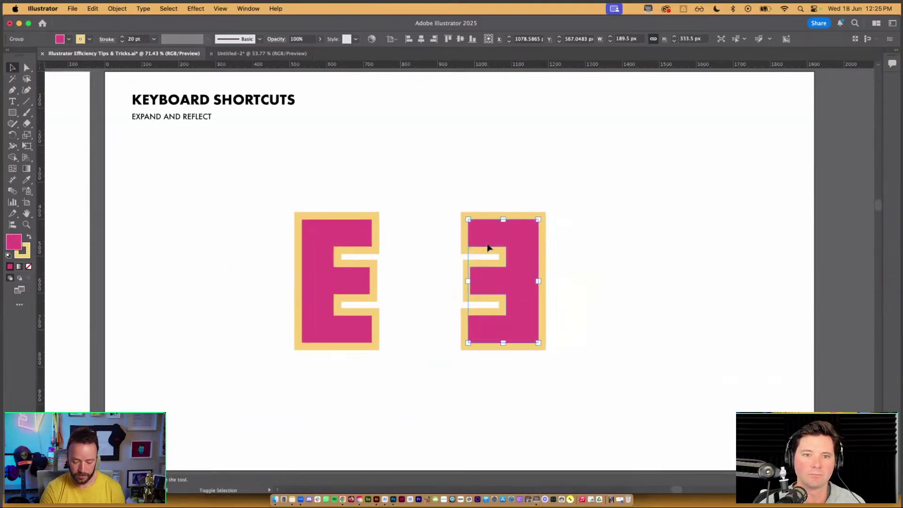
key("shift+Page_Down")
key("shift+Page_Down")
key("shift+Page_Down")
key("shift+Page_Down")
key("shift+Page_Down")
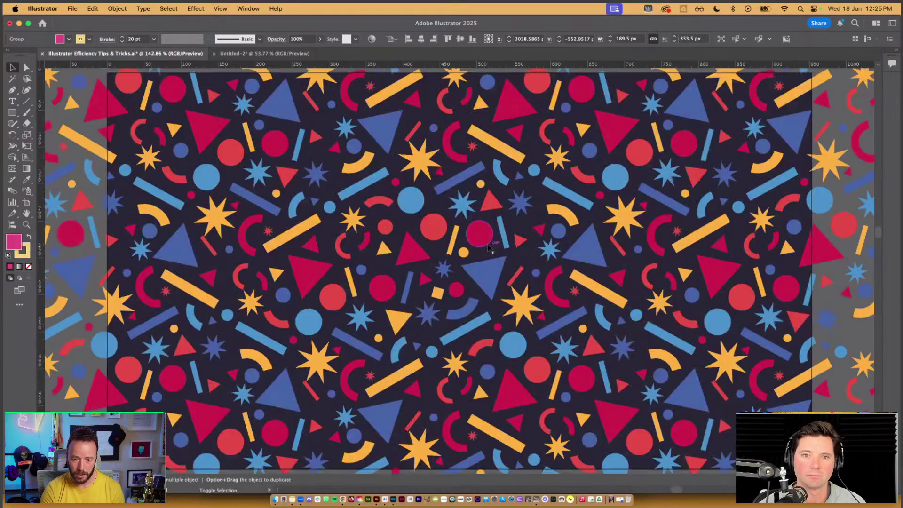
left_click(612, 172)
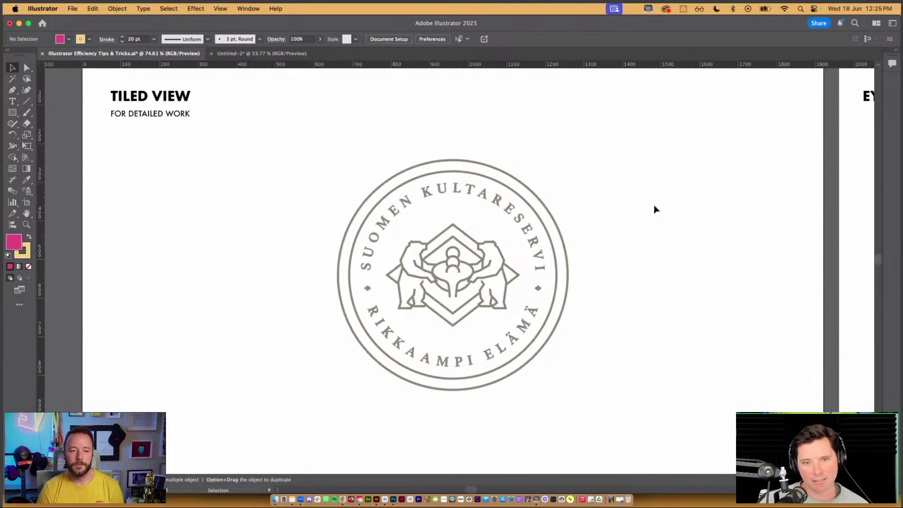
scroll(653, 207, "right", 3)
scroll(610, 205, "up", 1)
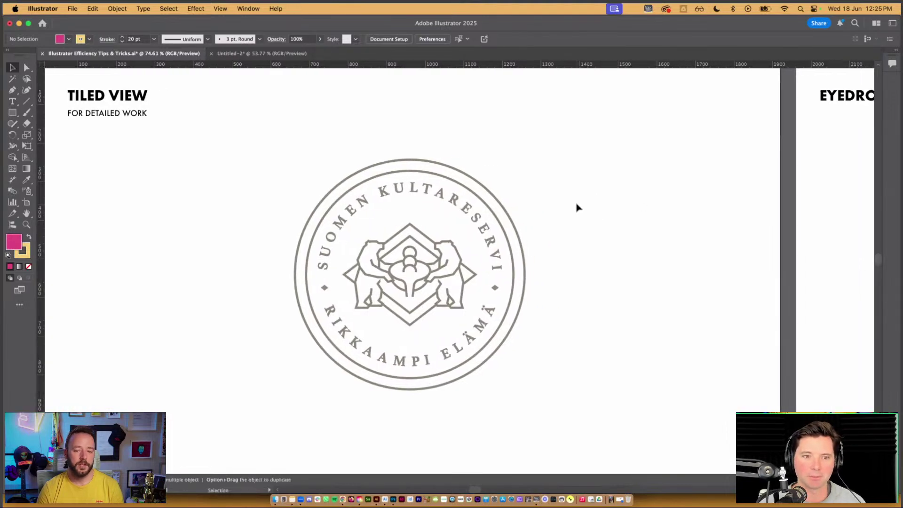
scroll(580, 207, "down", 1)
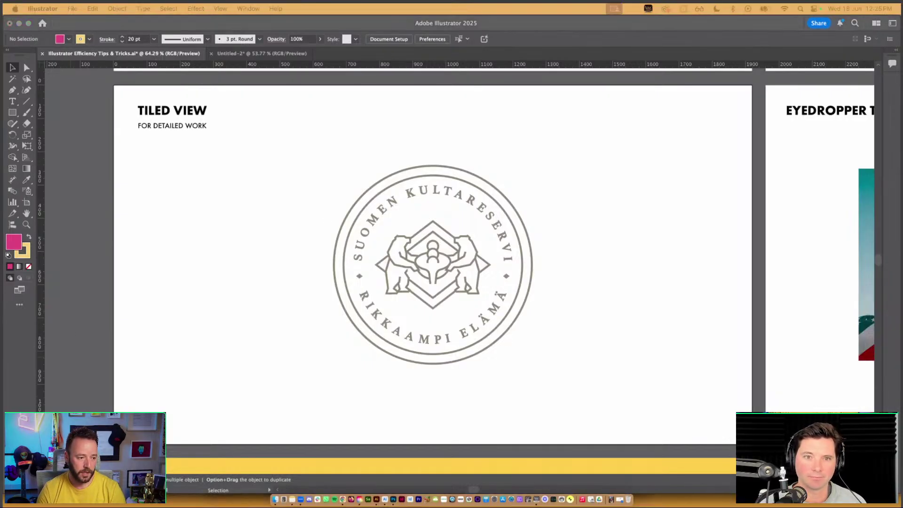
scroll(284, 275, "up", 2)
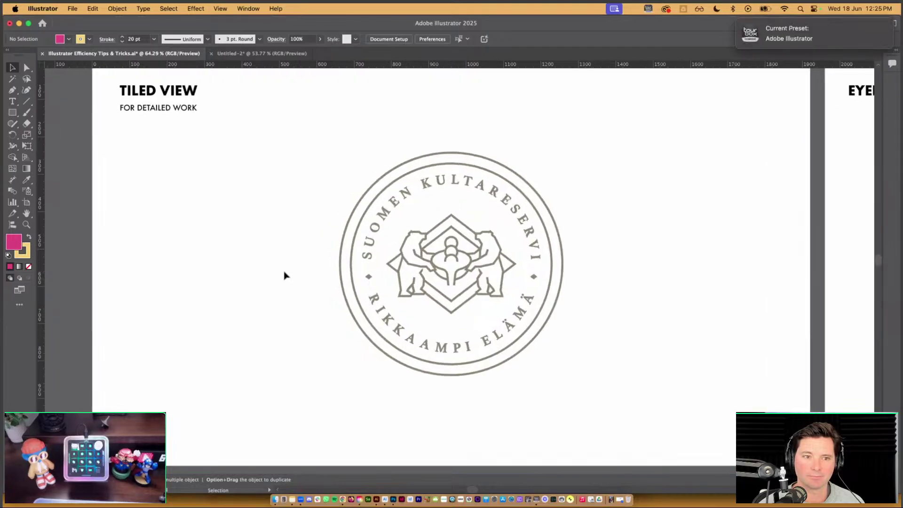
scroll(634, 283, "down", 1)
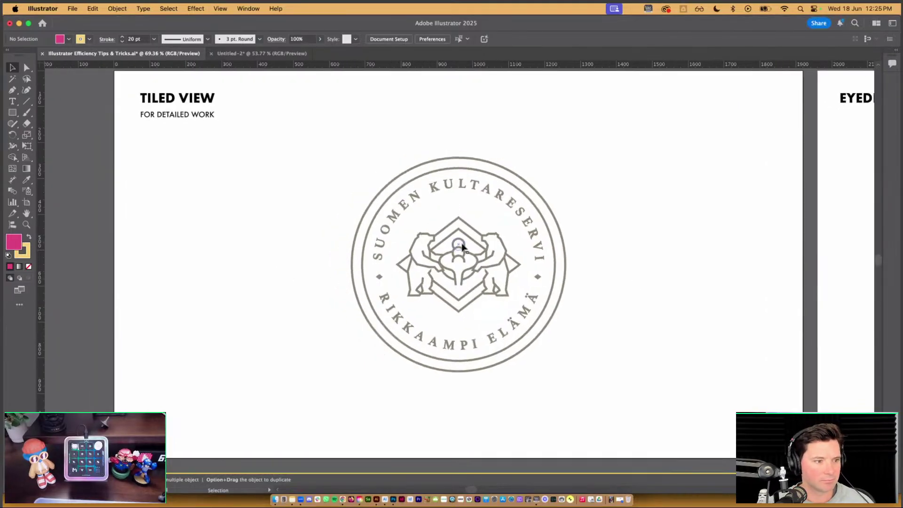
Step: Move the small stacked-circles group out of the logo's centre and recentre it on the artboard with the custom action
left_click_drag(454, 249, 256, 182)
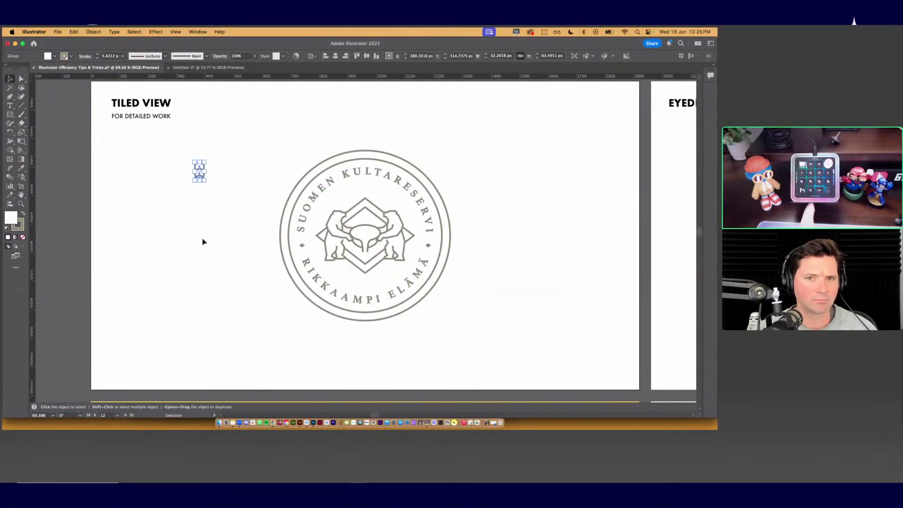
key("super+z")
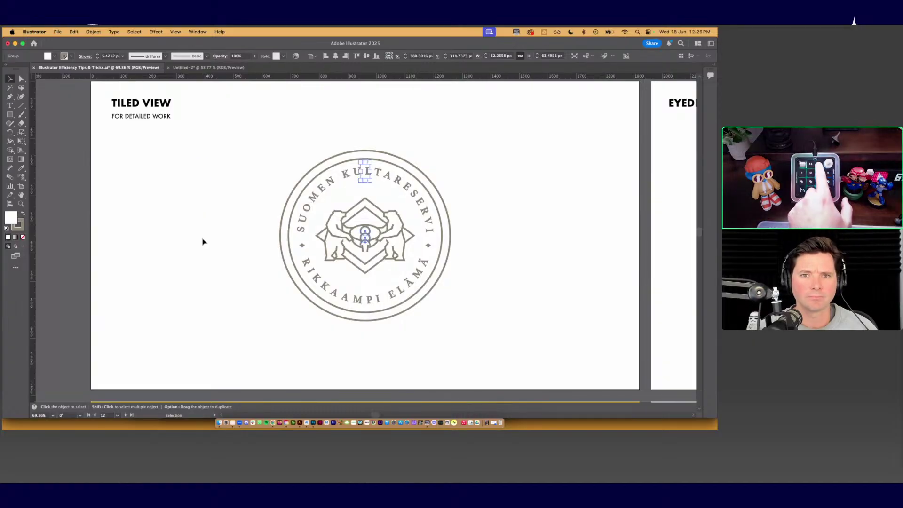
key("super+z")
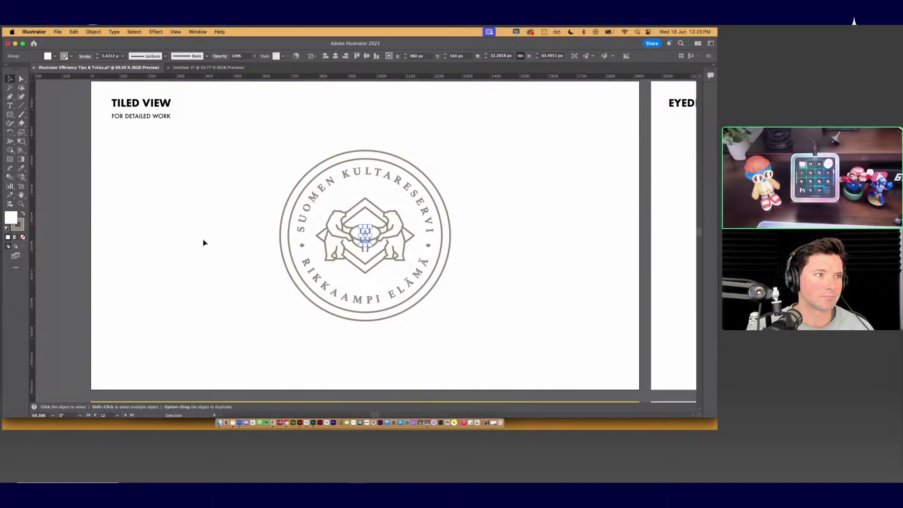
key("super+shift+z")
key("super+z")
left_click(203, 243)
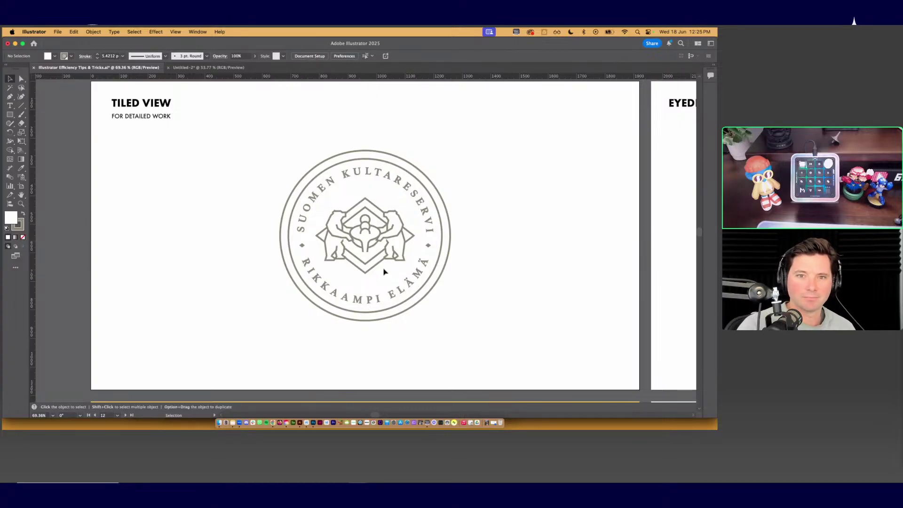
Step: Move the ring and lettering group off the bear emblem, recentre it on the artboard and deselect it
scroll(382, 268, "up", 2)
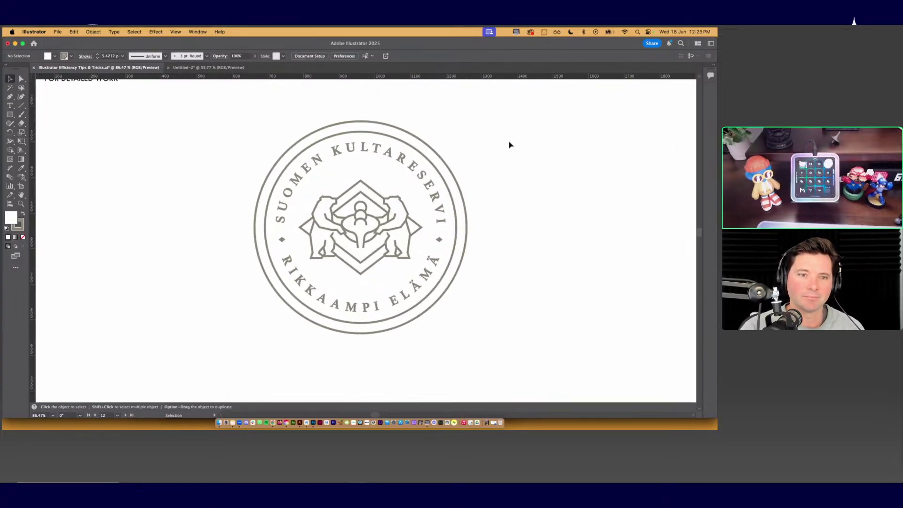
left_click_drag(442, 159, 212, 142)
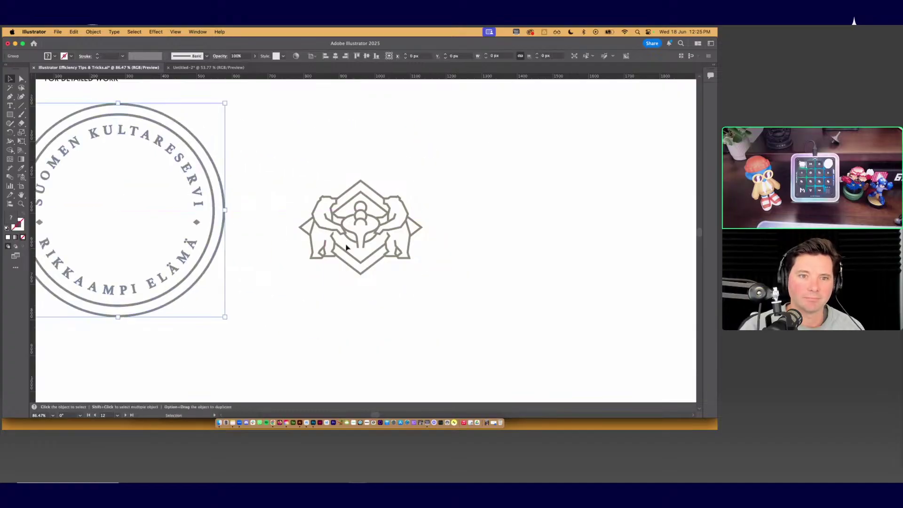
key("super+z")
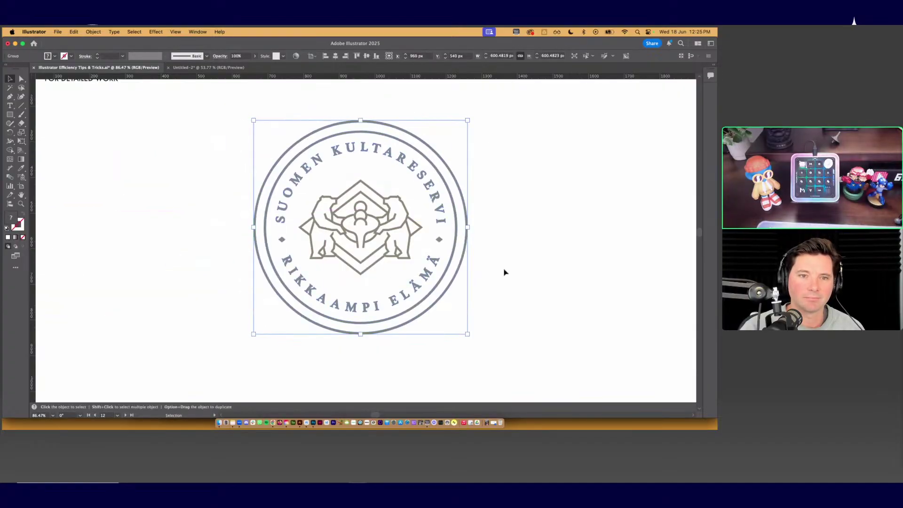
left_click(521, 314)
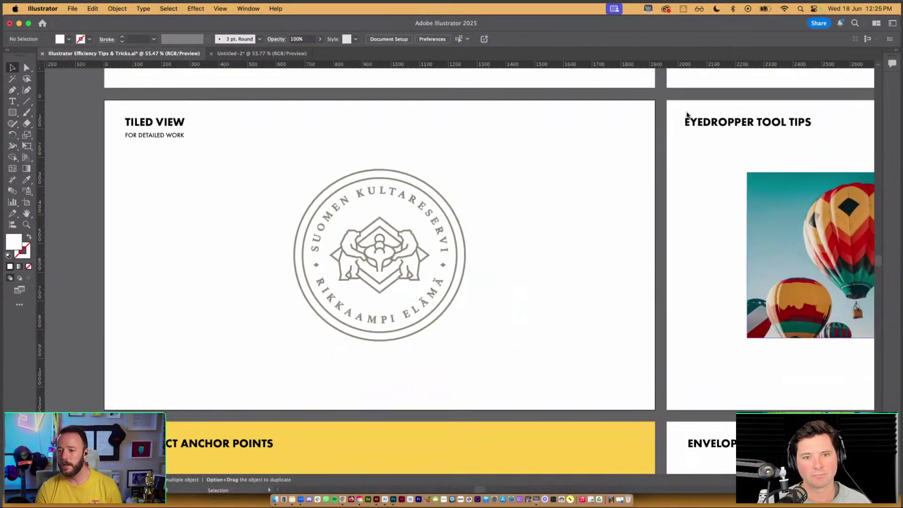
Step: Examine the alignment options and the two Alignment entries recorded in the Centre to Artboard action
key("shift+F7")
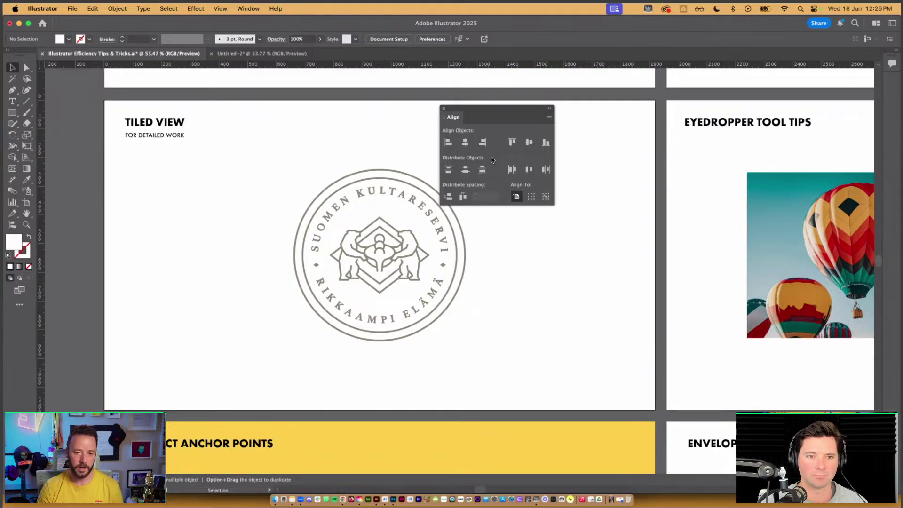
left_click(256, 10)
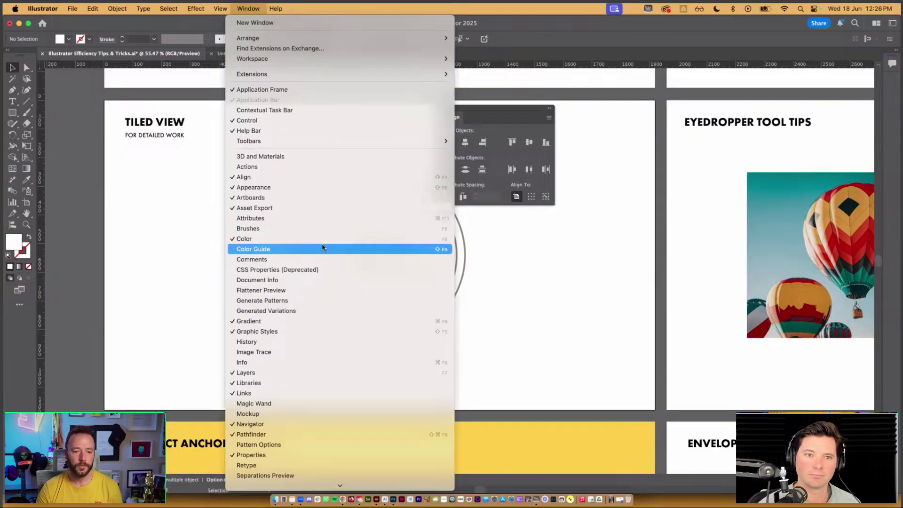
left_click(644, 171)
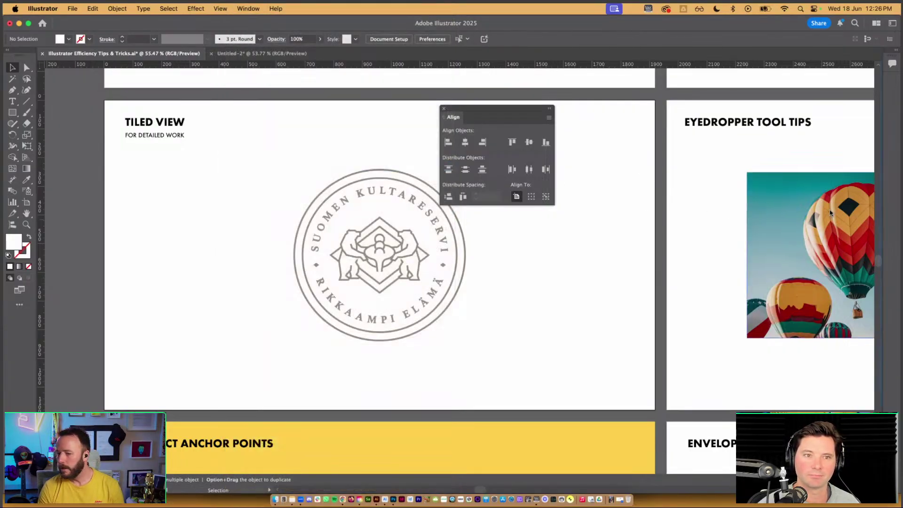
left_click_drag(647, 250, 647, 396)
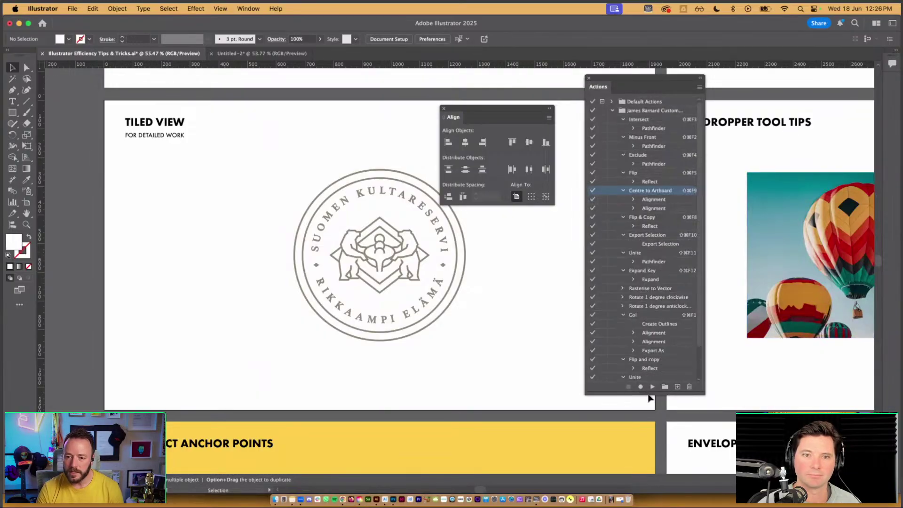
left_click(633, 199)
left_click(633, 218)
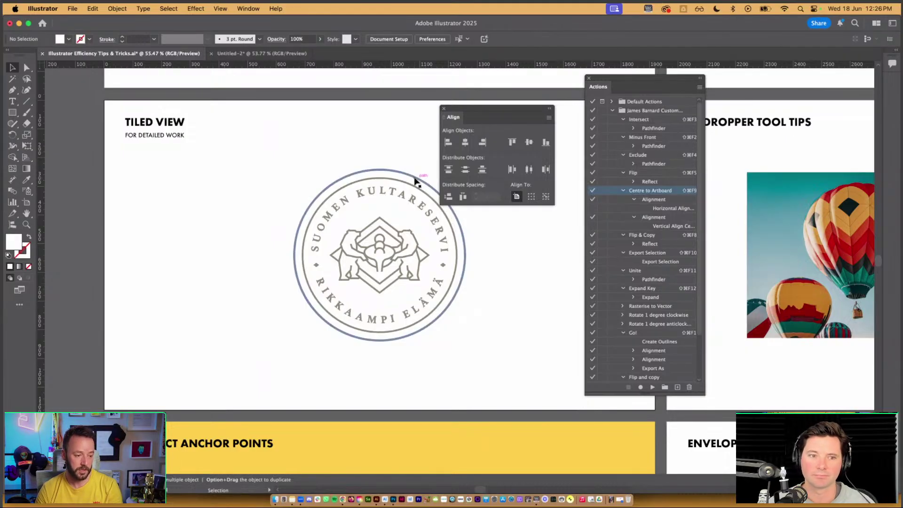
left_click(588, 79)
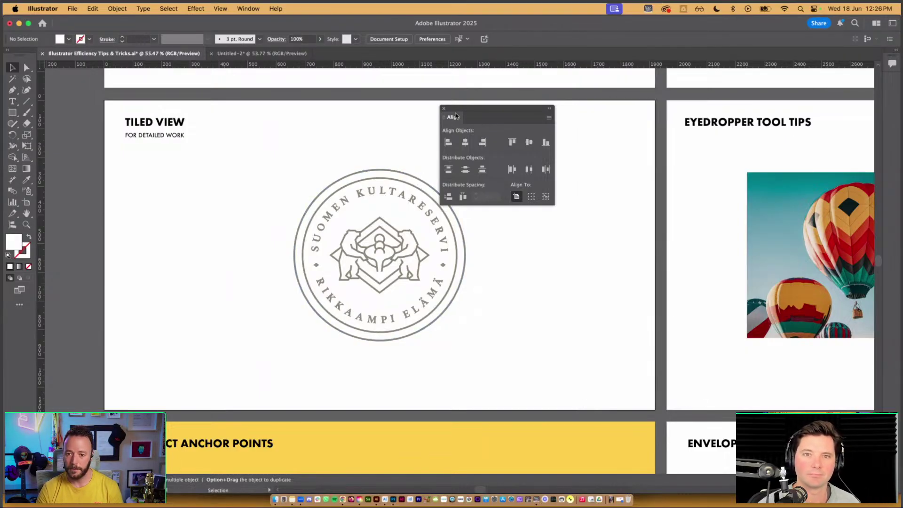
left_click(443, 108)
Step: Rotate the arm path of the bear on the emblem's right half slightly with Free Transform
scroll(497, 256, "up", 3)
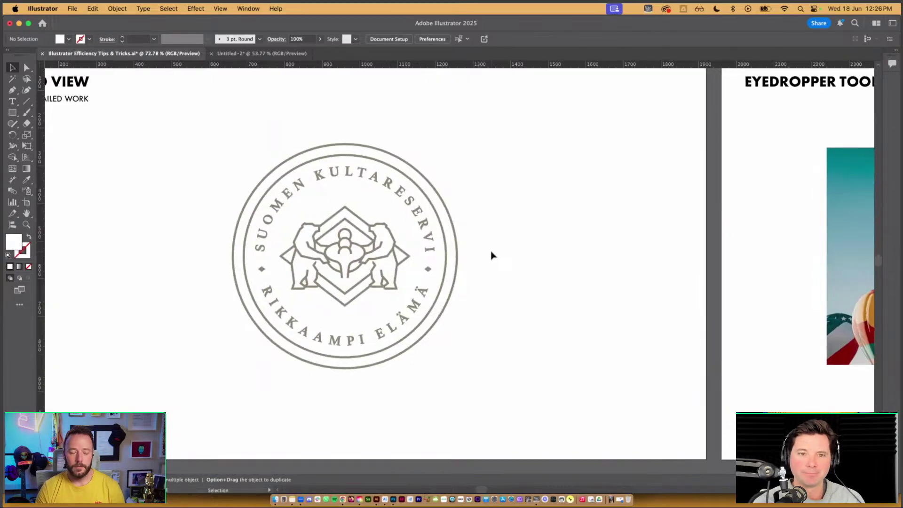
scroll(497, 255, "down", 5)
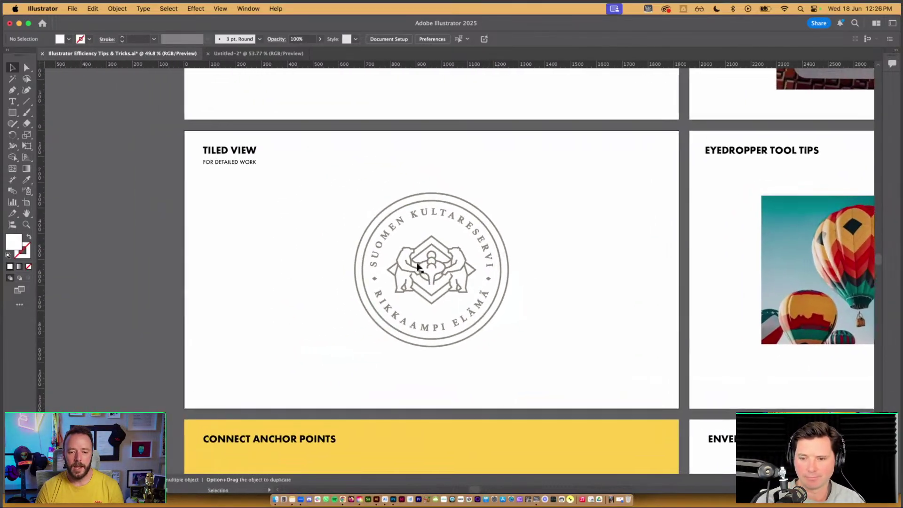
left_click(454, 264)
scroll(452, 268, "up", 4)
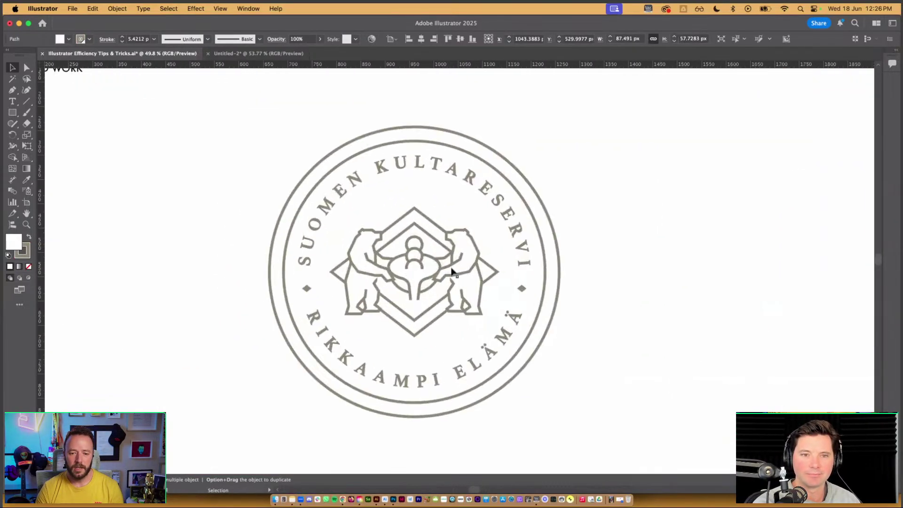
scroll(452, 272, "up", 8)
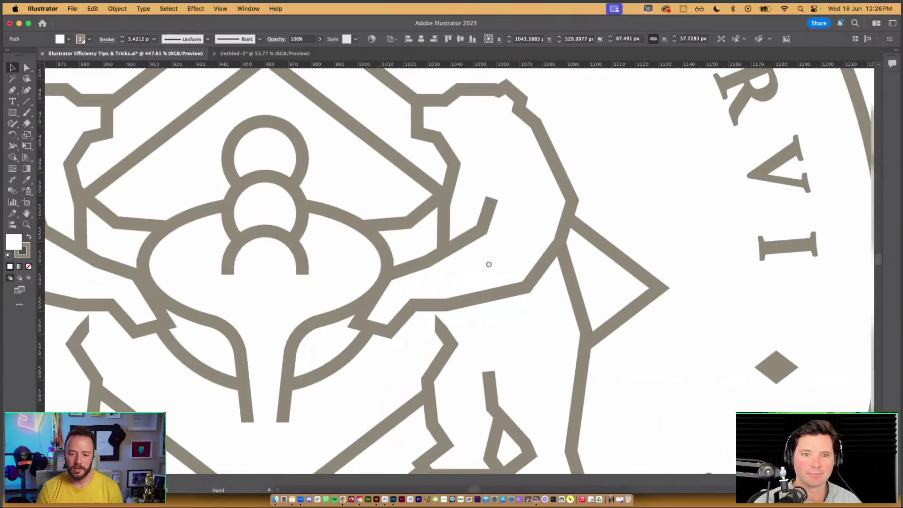
key("e")
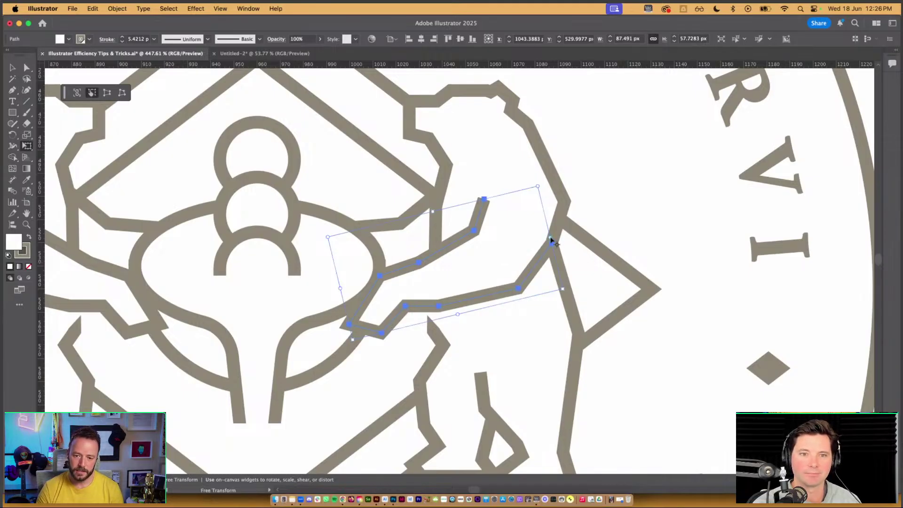
left_click_drag(310, 234, 319, 210)
key("v")
left_click(489, 341)
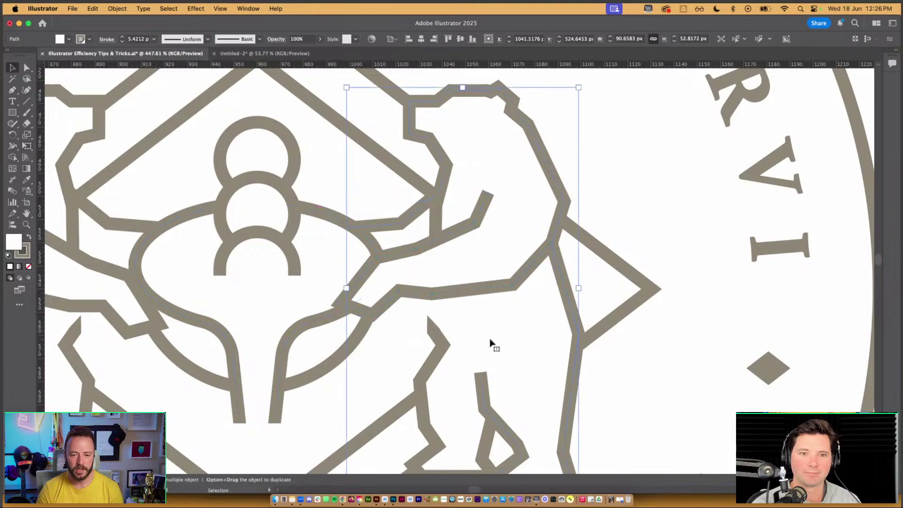
Step: Check the rotated bear arm against the whole logo and undo the rotation
scroll(489, 341, "down", 10)
left_click_drag(489, 341, 441, 320)
left_click(473, 323)
scroll(427, 323, "up", 8)
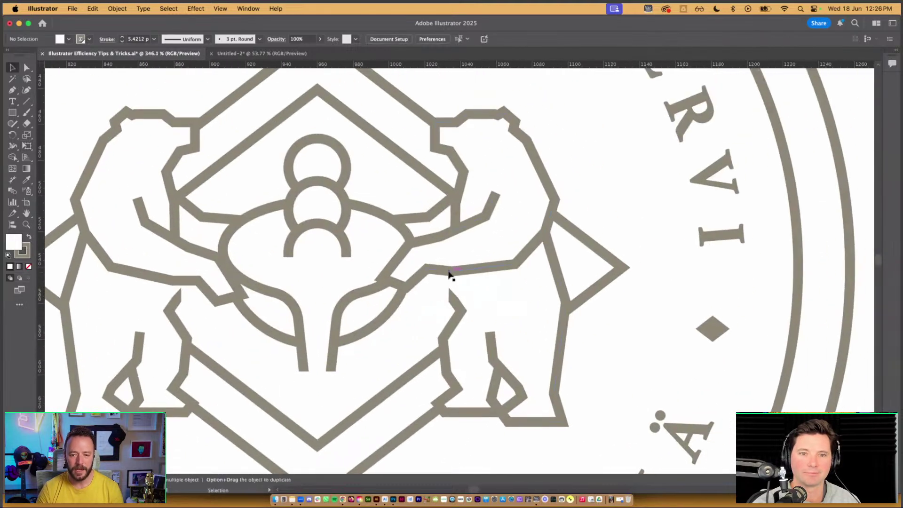
left_click(419, 317)
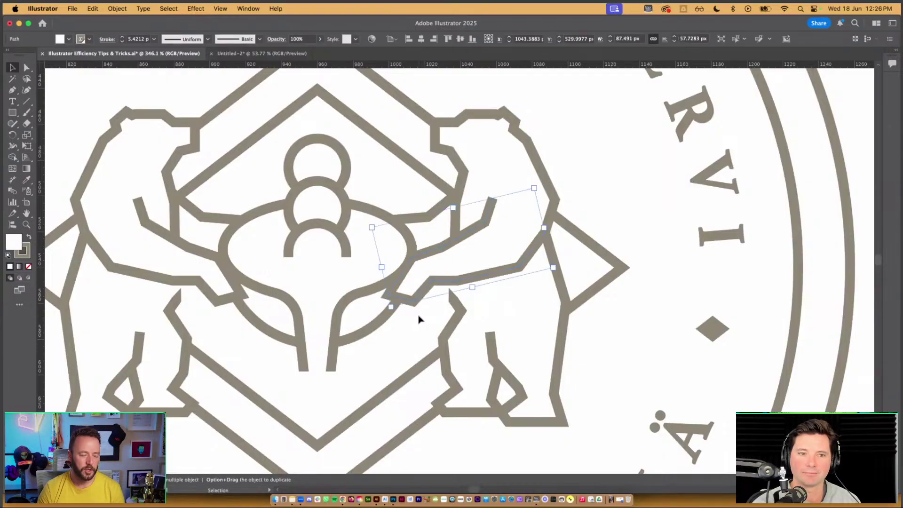
Step: Compare the paw and centre line work at close range with the overall look of the logo
scroll(419, 319, "down", 3)
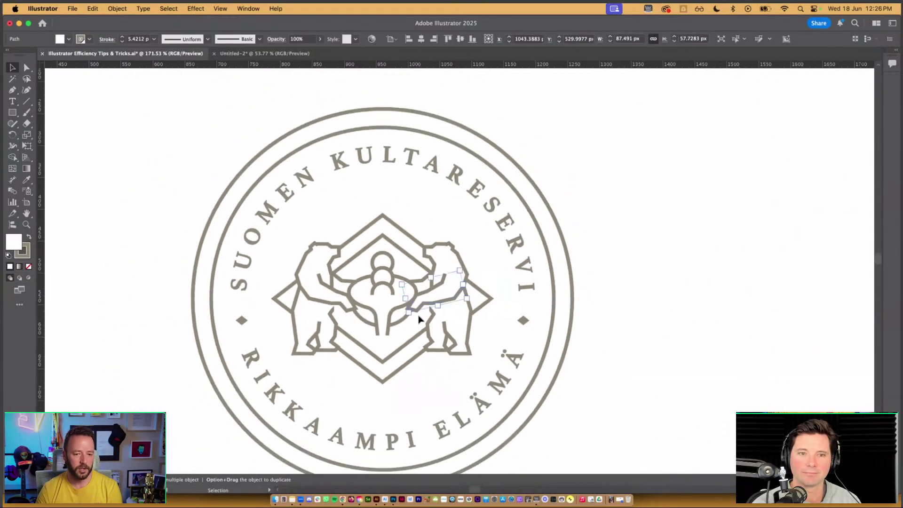
scroll(681, 244, "down", 3)
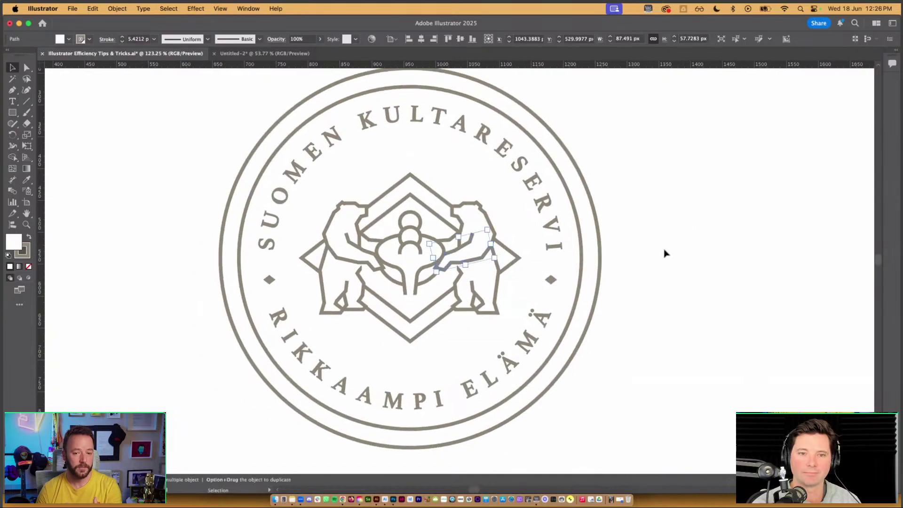
left_click(660, 256)
scroll(418, 258, "up", 5)
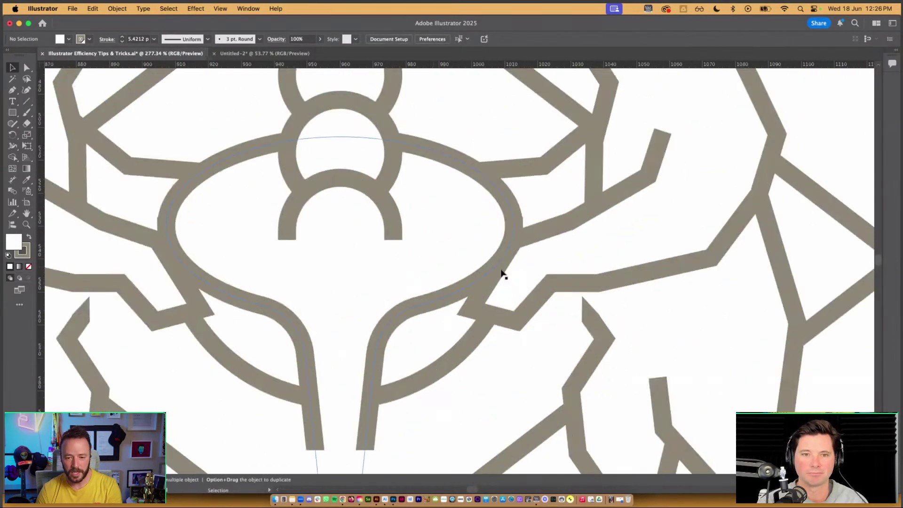
scroll(504, 273, "down", 6)
scroll(506, 270, "up", 4)
scroll(507, 262, "down", 6)
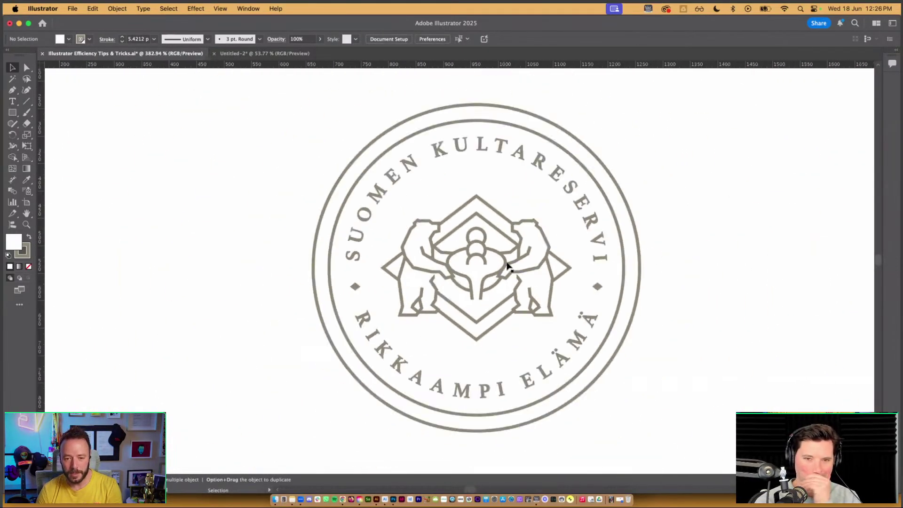
scroll(591, 257, "right", 3)
scroll(489, 262, "up", 4)
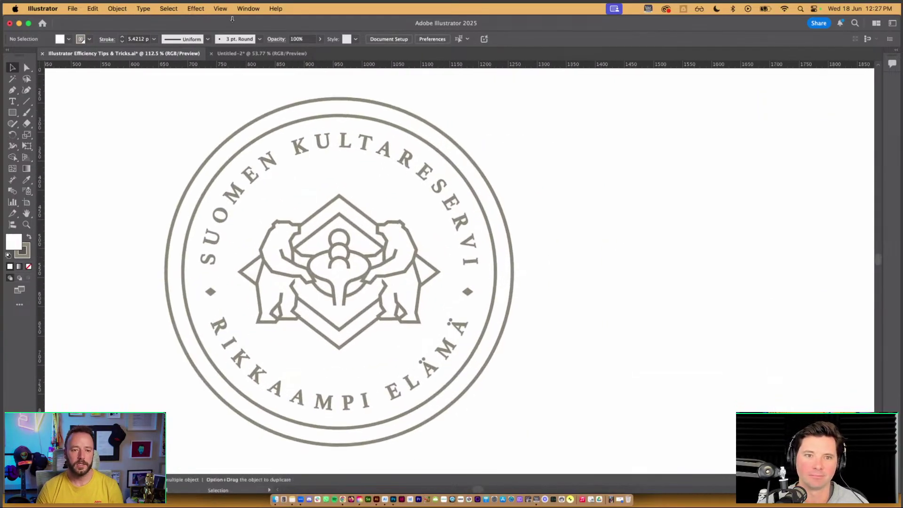
Step: Open a second window of the Illustrator Efficiency Tips & Tricks document and close Untitled-2 without saving it
left_click(249, 9)
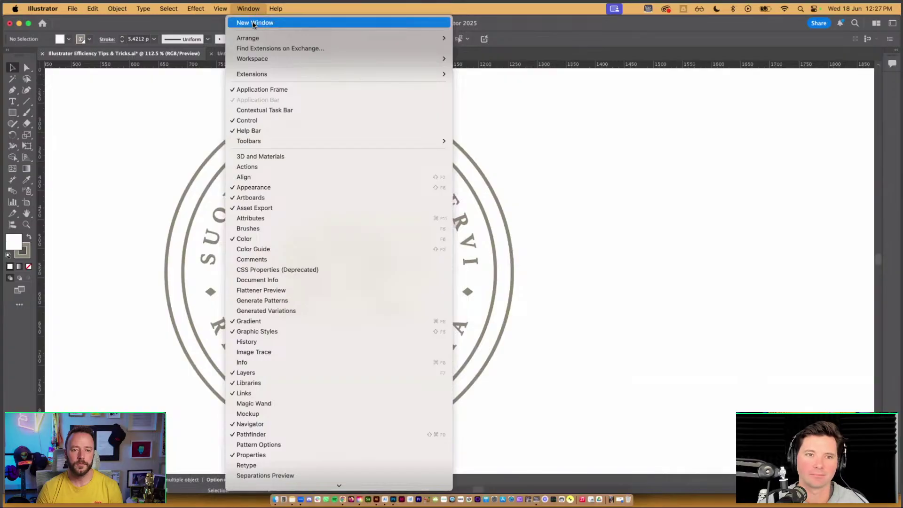
left_click(254, 23)
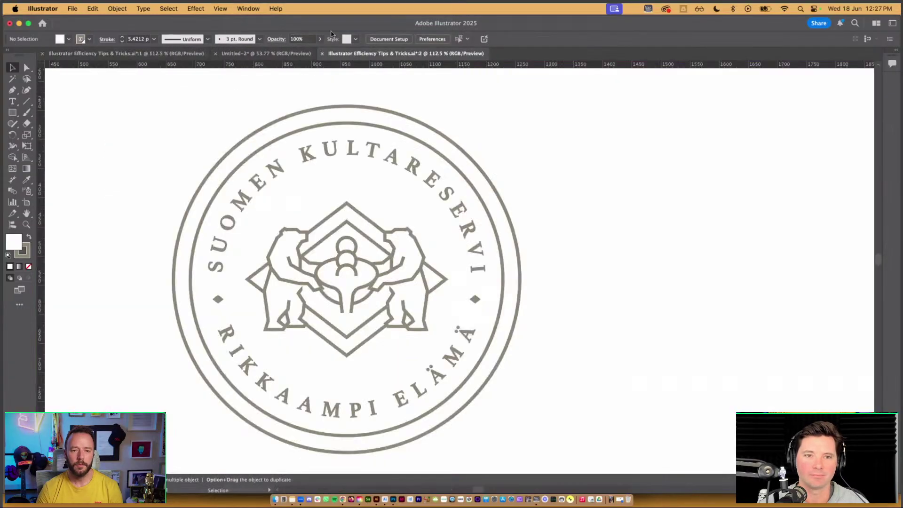
left_click(215, 53)
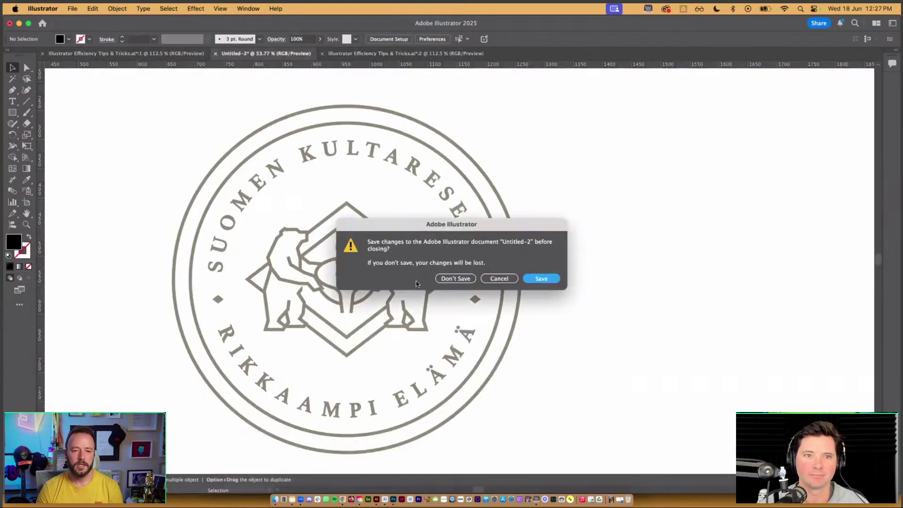
left_click(464, 278)
Step: Tile the document's two windows side by side and centre the full circular logo in each view
left_click(123, 54)
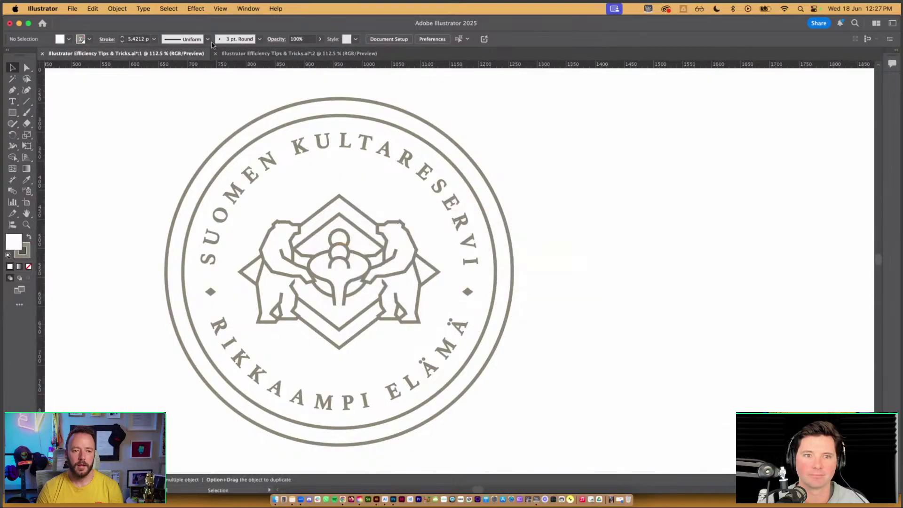
left_click(249, 9)
mouse_move(348, 38)
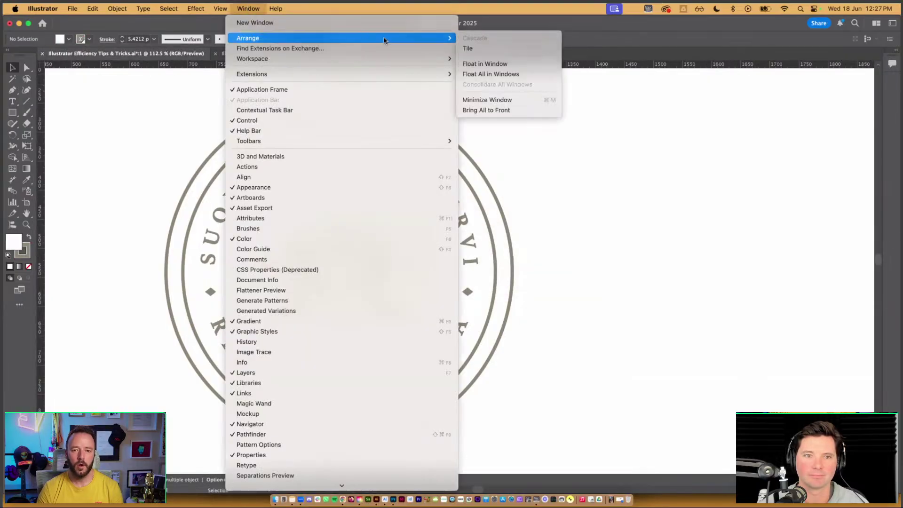
left_click(513, 48)
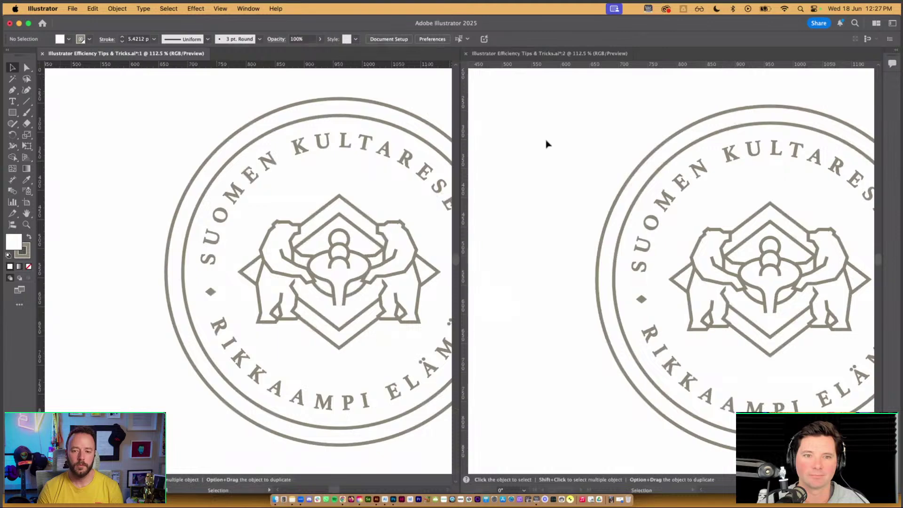
left_click_drag(369, 200, 299, 196)
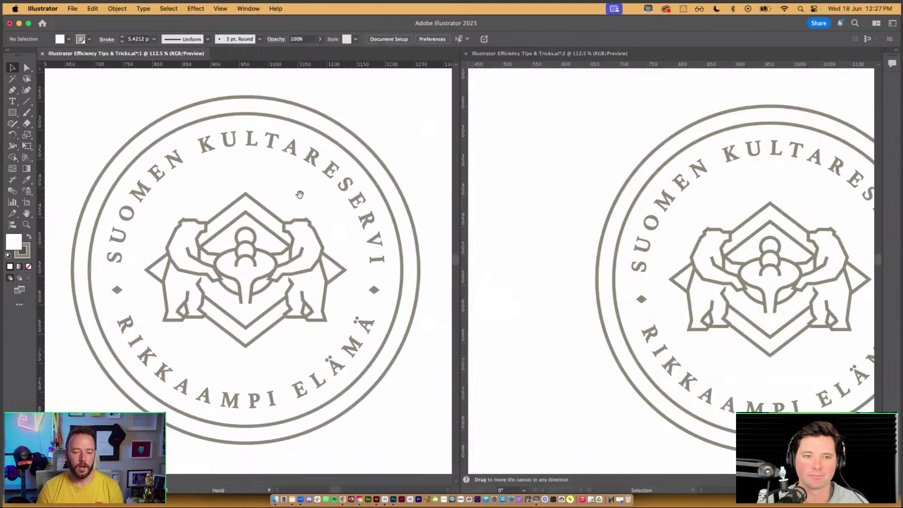
left_click(814, 213)
left_click_drag(814, 213, 745, 205)
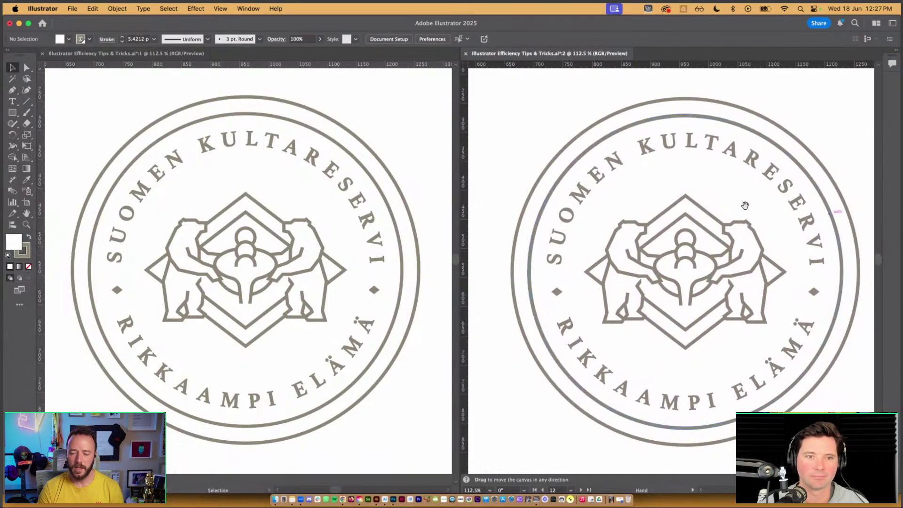
Step: In the first window's close-up, rotate the arm path of the bear on the emblem's right half slightly with Free Transform
scroll(281, 281, "up", 8)
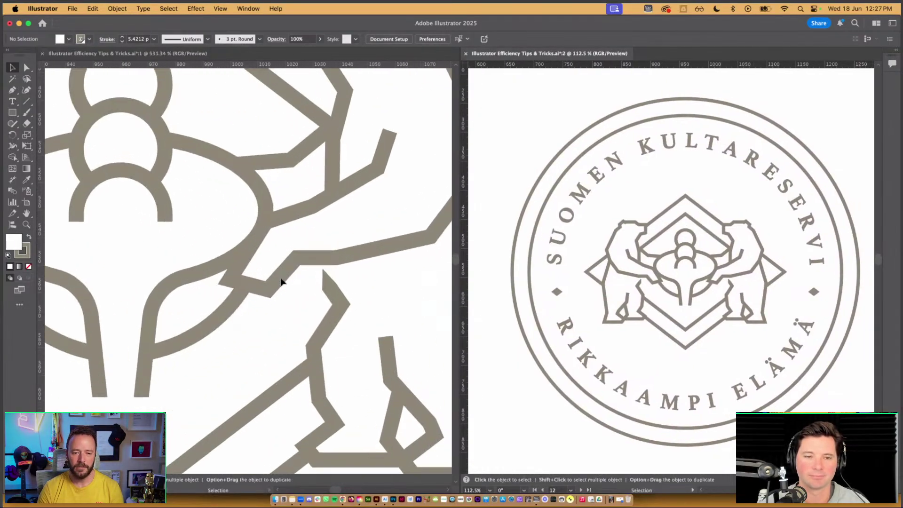
scroll(281, 281, "up", 1)
left_click_drag(361, 211, 271, 253)
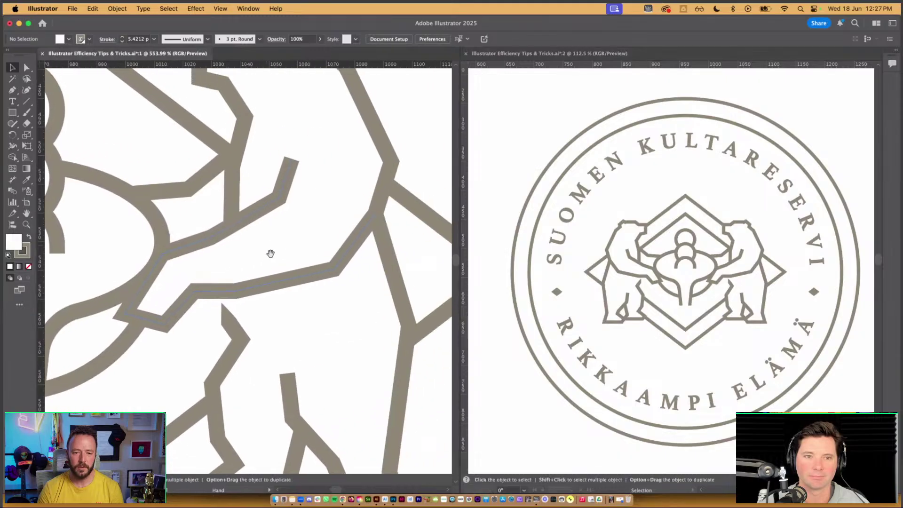
left_click(276, 282)
key("e")
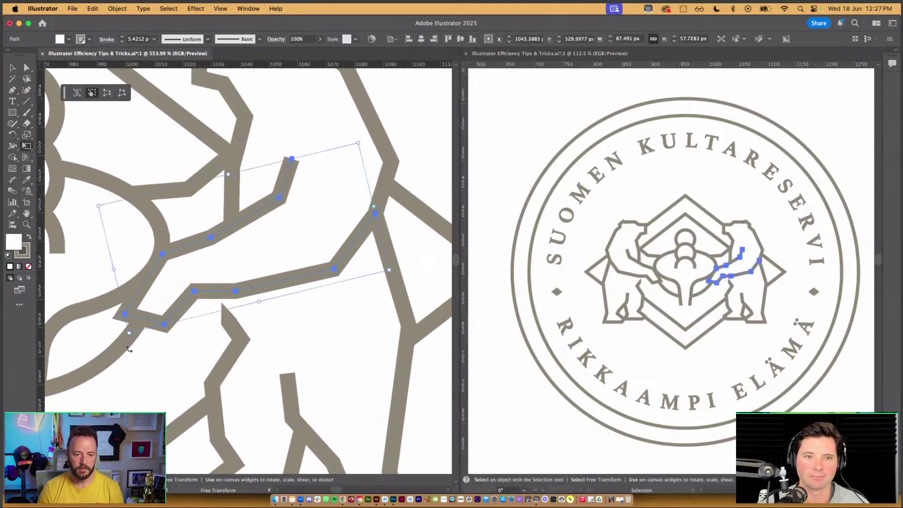
left_click_drag(129, 349, 111, 345)
Step: Rotate the bear arm slightly further in the close-up while checking it against the full logo in the second view
left_click(742, 355)
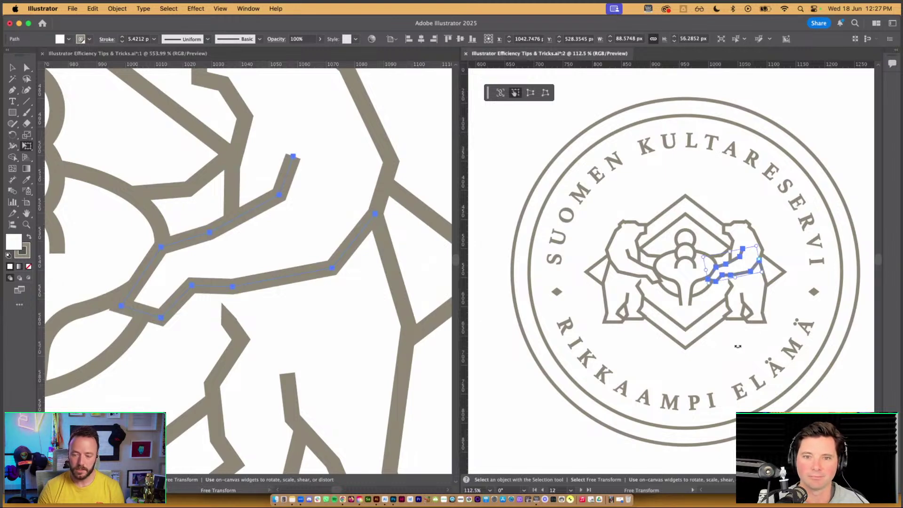
key("super+z")
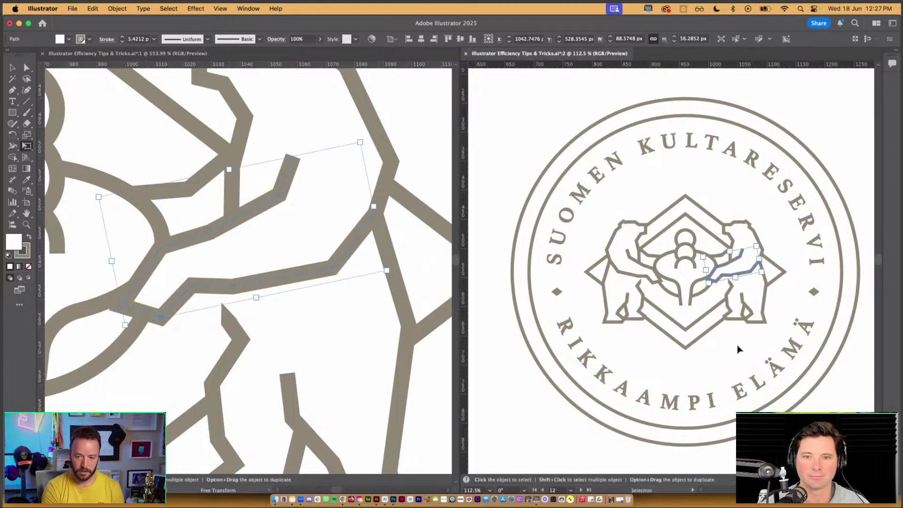
left_click(176, 306)
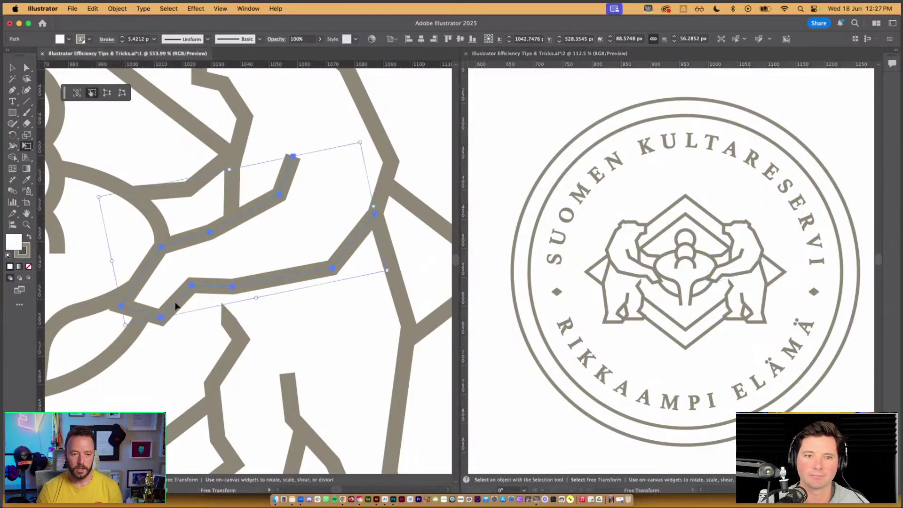
mouse_move(127, 334)
left_mouse_down()
mouse_move(151, 366)
mouse_move(127, 354)
mouse_move(112, 311)
mouse_move(100, 332)
mouse_move(71, 261)
mouse_move(89, 338)
mouse_move(75, 334)
mouse_move(107, 338)
mouse_move(105, 323)
mouse_move(115, 336)
left_mouse_up()
Step: Close the second view of the document and deselect the bear arm to show the whole logo
left_click(467, 54)
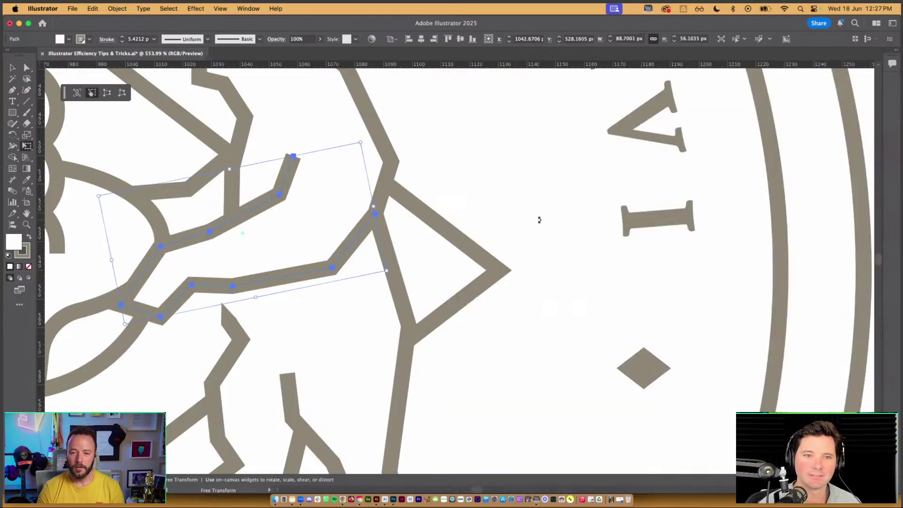
key("v")
left_click(517, 214)
scroll(517, 214, "down", 10)
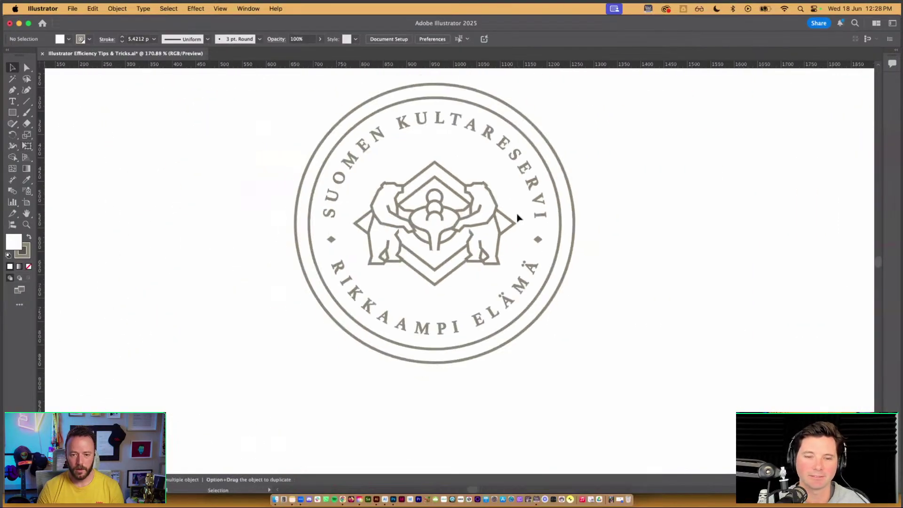
Step: On the Eyedropper Tool Tips artboard, sample dark red from the large balloon's crown and apply it to the first circle
key("shift+Page_Down")
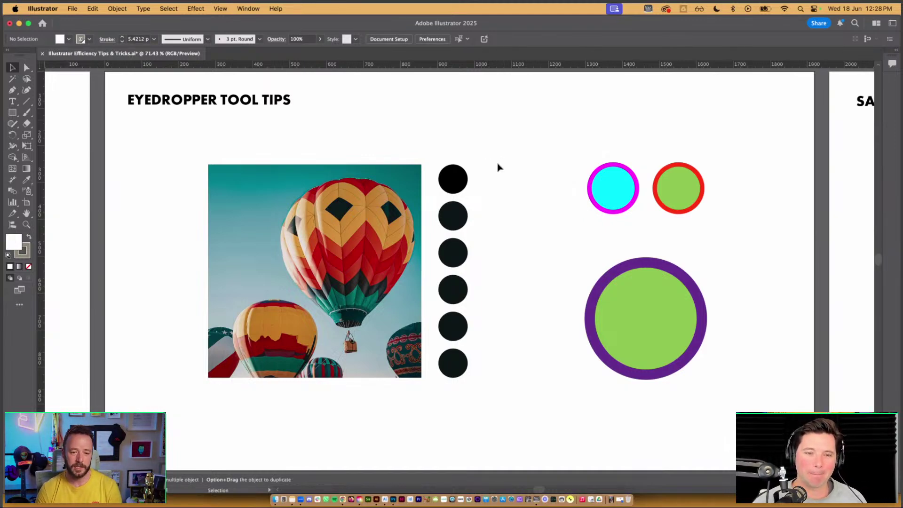
scroll(499, 167, "up", 5)
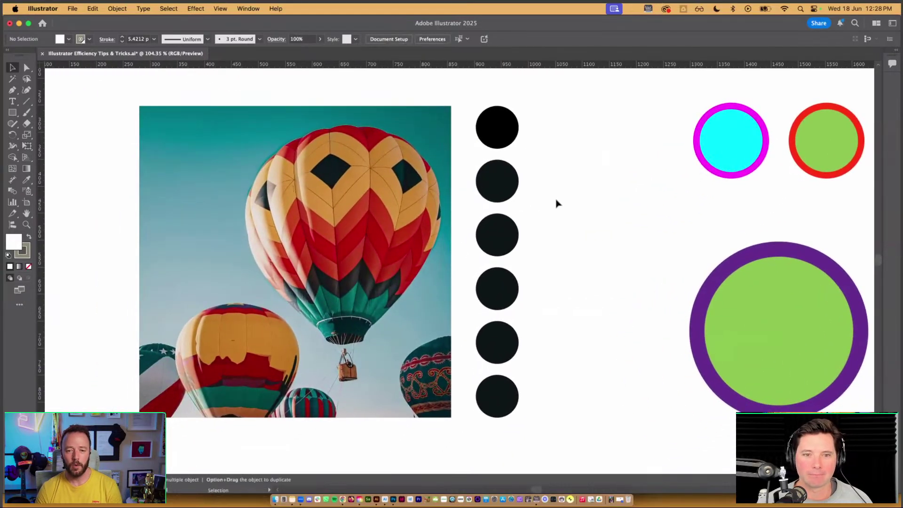
scroll(555, 202, "down", 2)
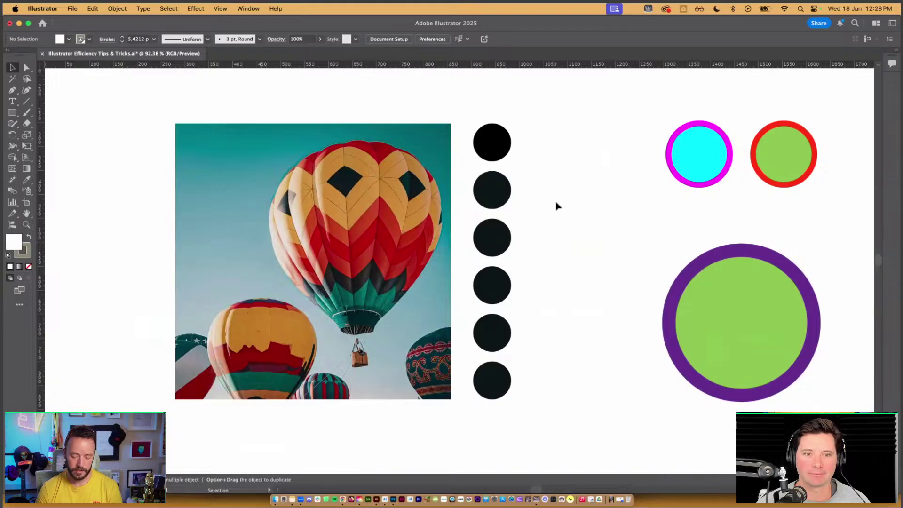
key("i")
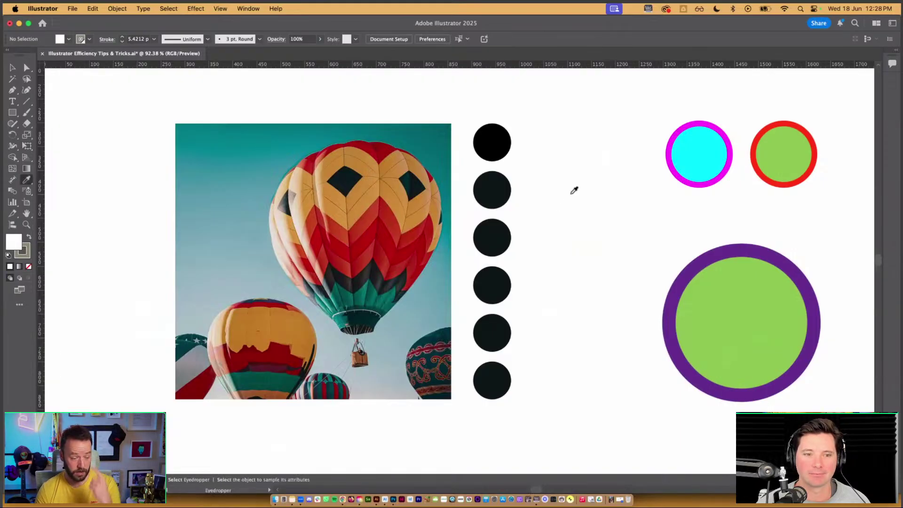
left_click(365, 145)
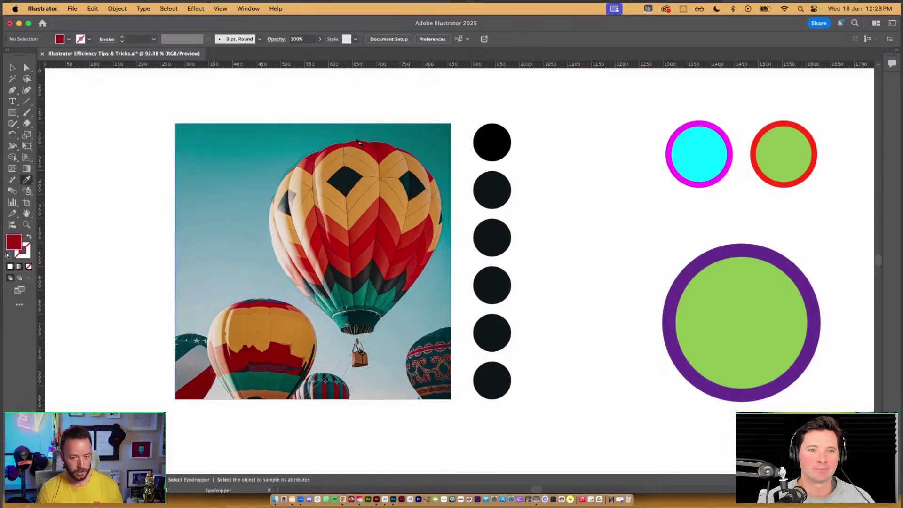
left_click(492, 135)
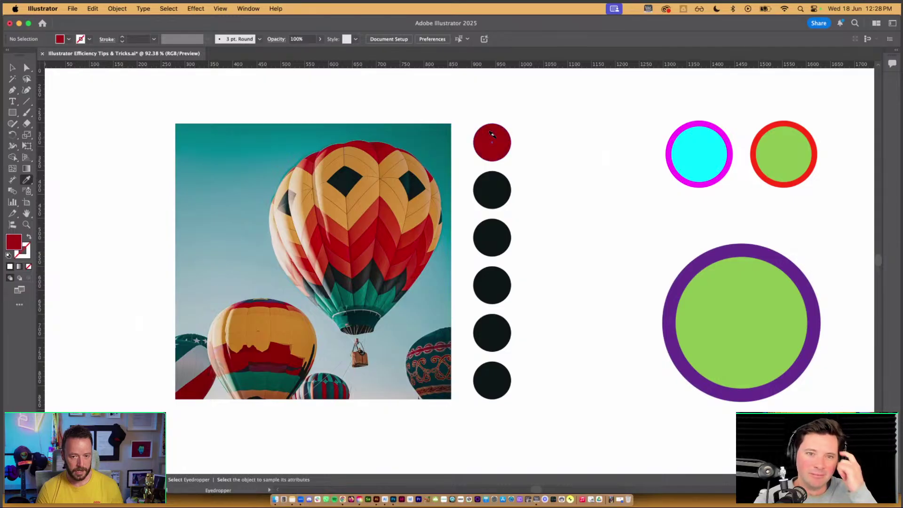
Step: Fill the second, third and fourth circles with the balloon's golden tan, orange-red and green using the Eyedropper
left_click(365, 163)
left_click(488, 187, "alt")
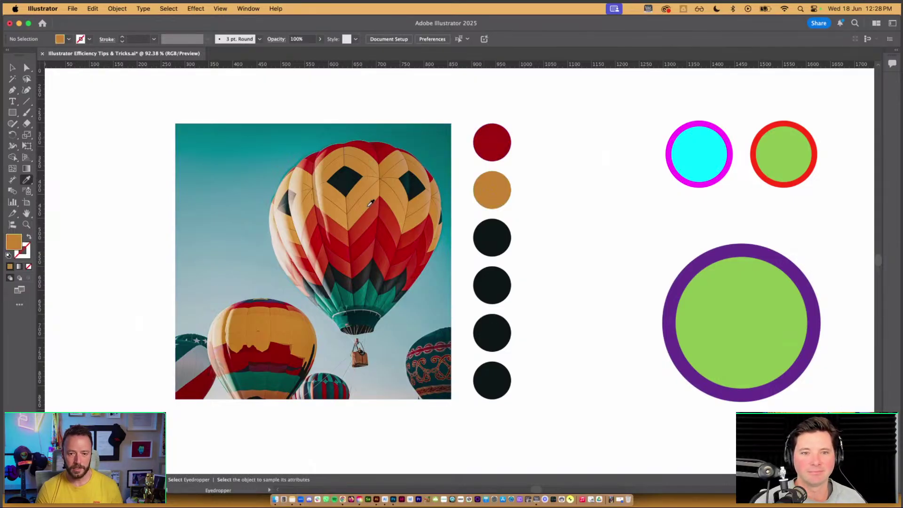
left_click(437, 227)
left_click(499, 238, "alt")
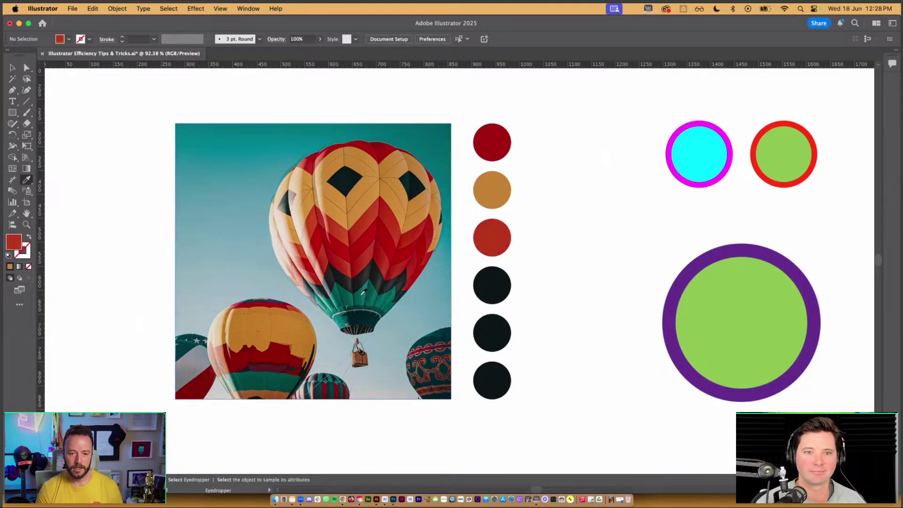
left_click(407, 293)
left_click(481, 283, "alt")
Step: Fill the fifth circle with the photo's pale sky blue and the last with dark teal, and select the six circles to review them
left_click(397, 347)
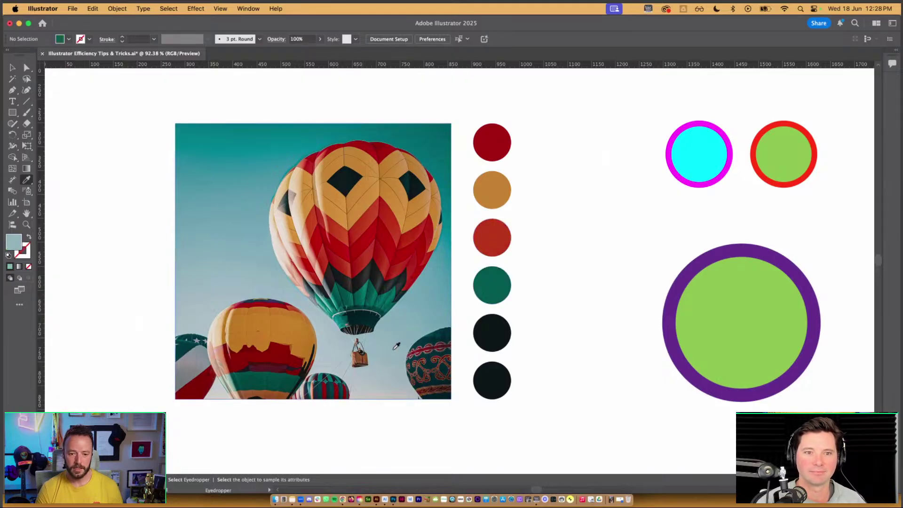
left_click(480, 322, "alt")
left_click(408, 365)
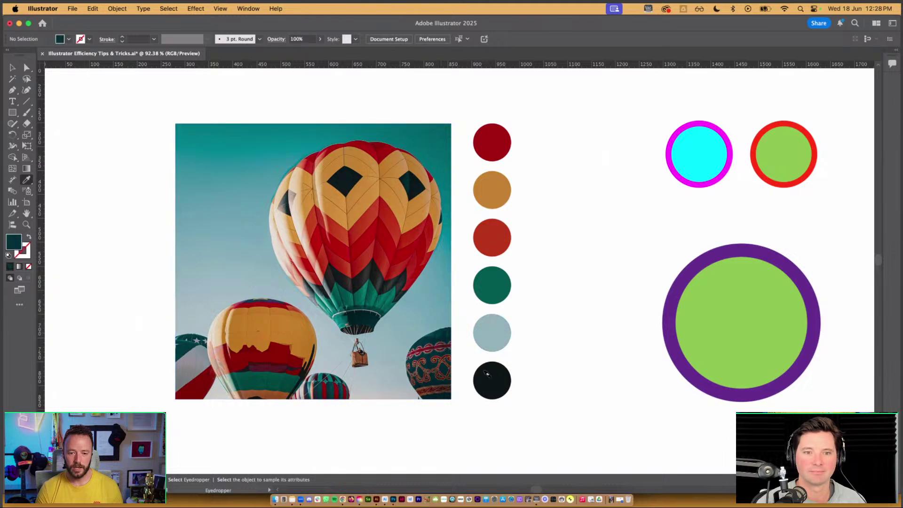
left_click(491, 374, "alt")
key("v")
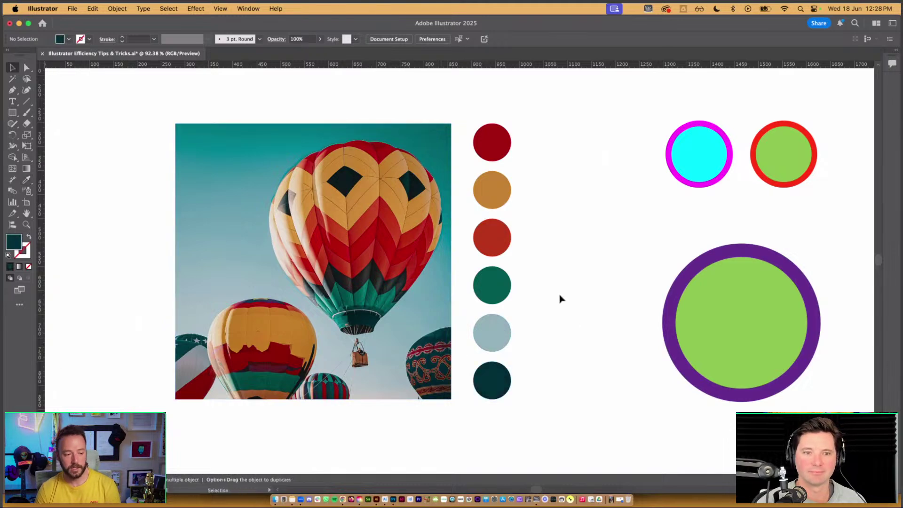
left_click_drag(537, 149, 496, 413)
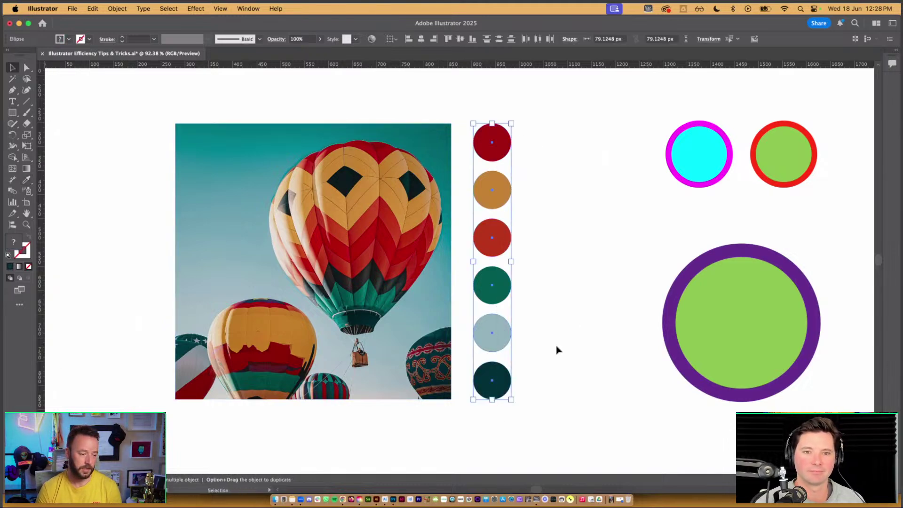
left_click(557, 279)
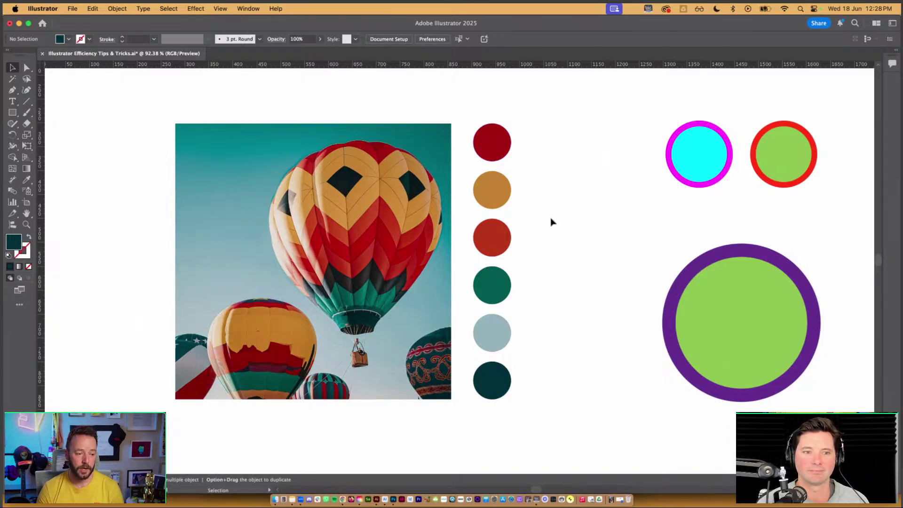
Step: Recolour the first circle bright green by sampling an app icon outside the document with the Eyedropper
left_click(481, 137)
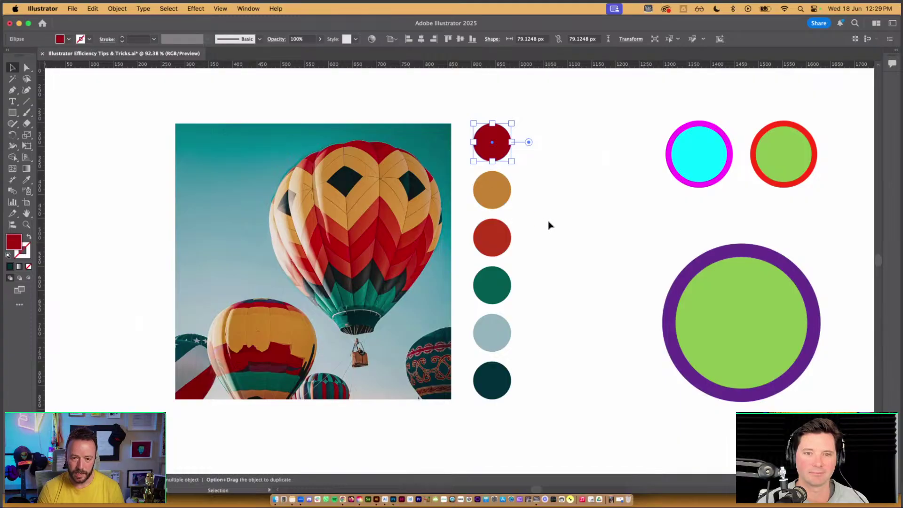
key("i")
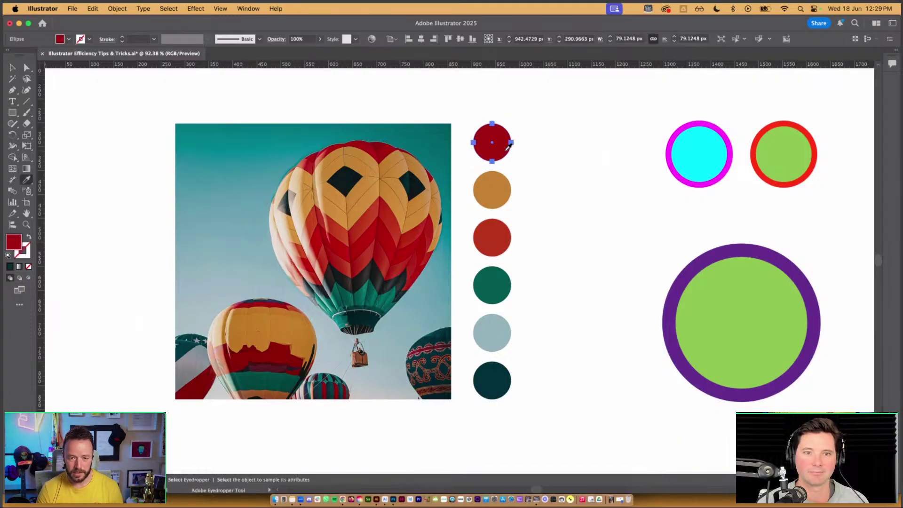
left_click(545, 174)
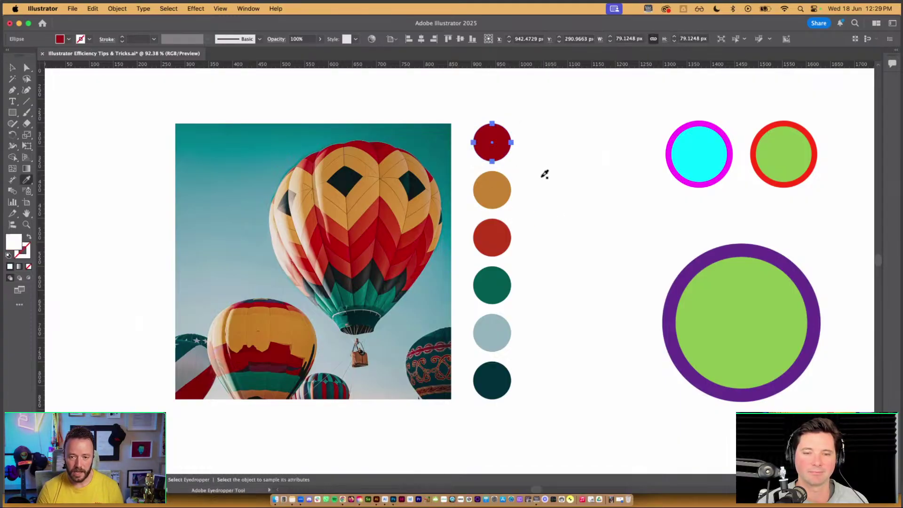
left_click(497, 188)
left_click_drag(496, 187, 335, 500)
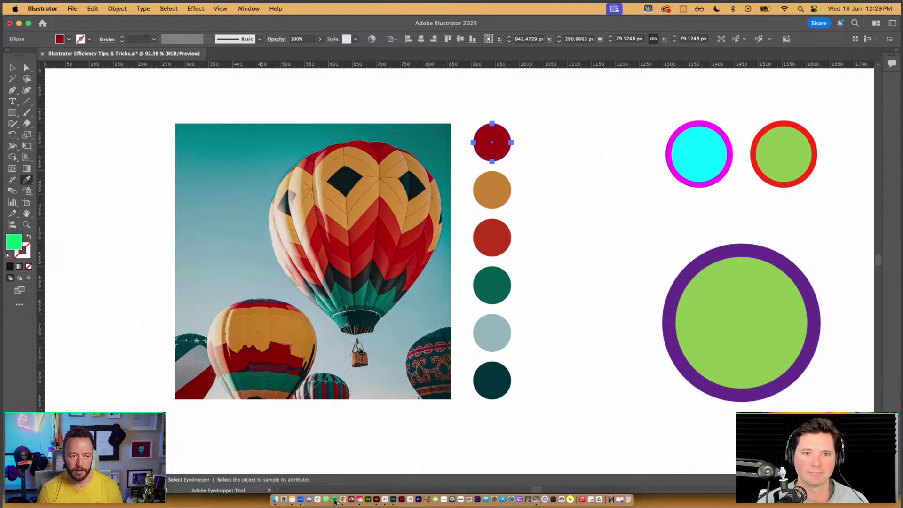
left_click_drag(334, 500, 334, 500)
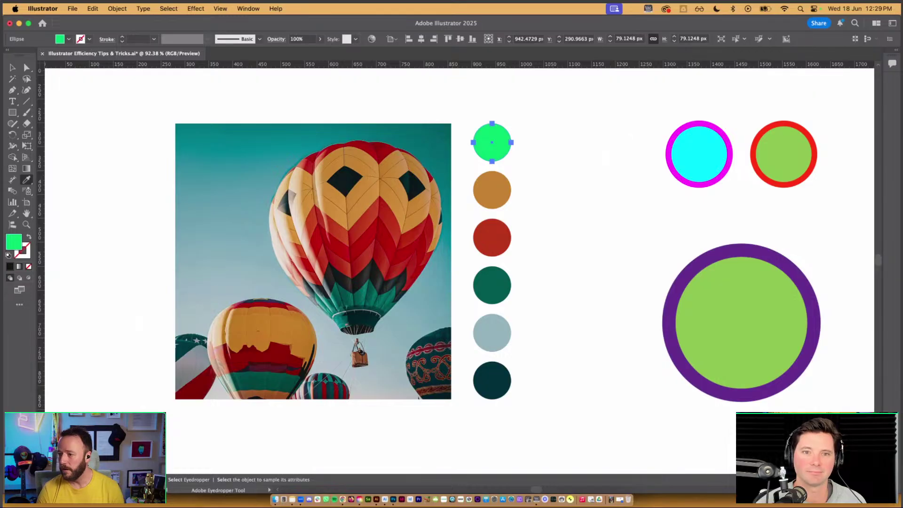
Step: Recolour the first circle orange by sampling a Colours Waves graphic thumbnail in the Libraries with the Eyedropper, and deselect it
left_click_drag(628, 1, 665, 30)
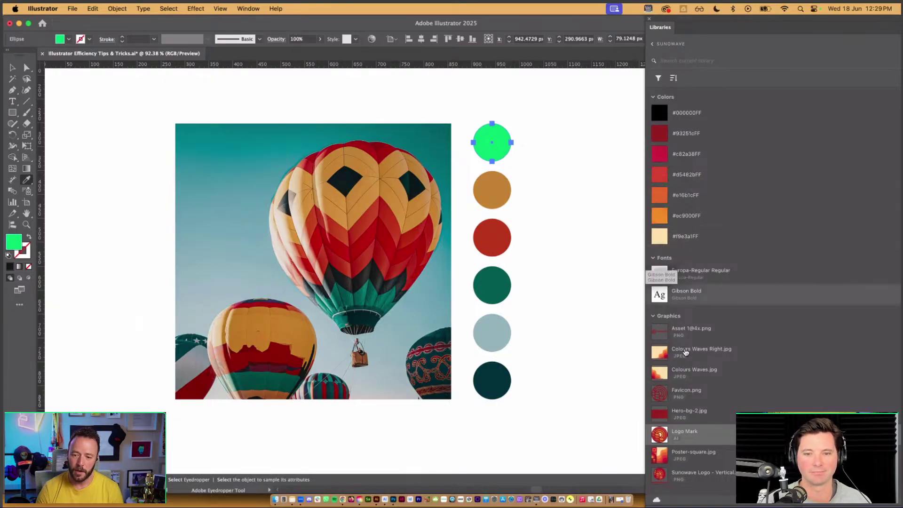
left_click(546, 142)
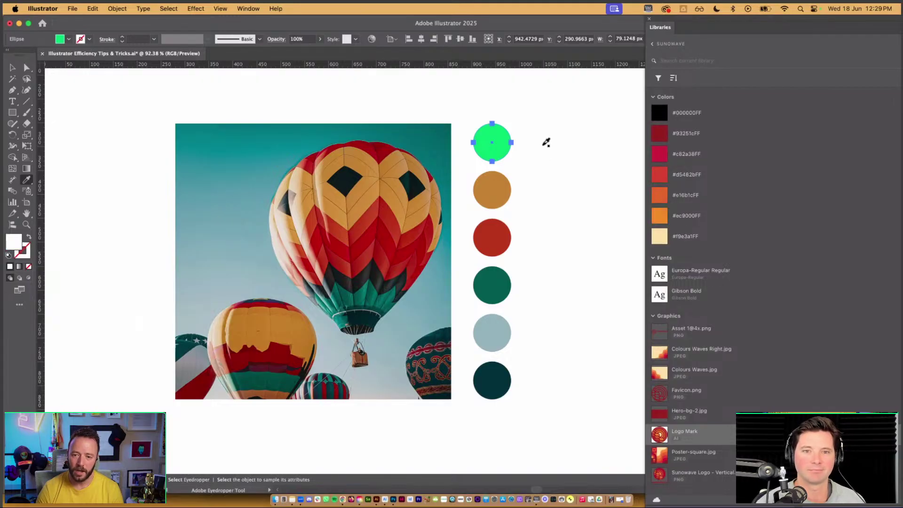
left_click(659, 173)
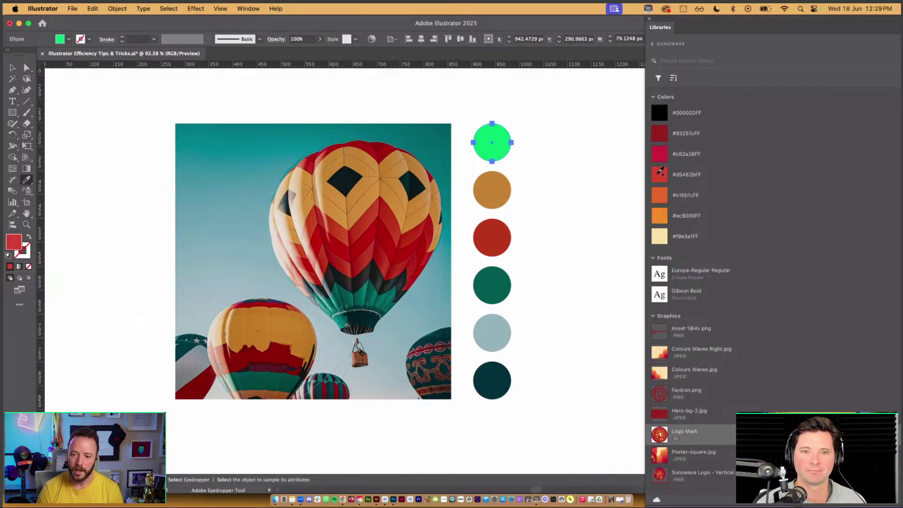
mouse_move(658, 168)
left_mouse_down()
mouse_move(651, 158)
mouse_move(652, 171)
left_mouse_up()
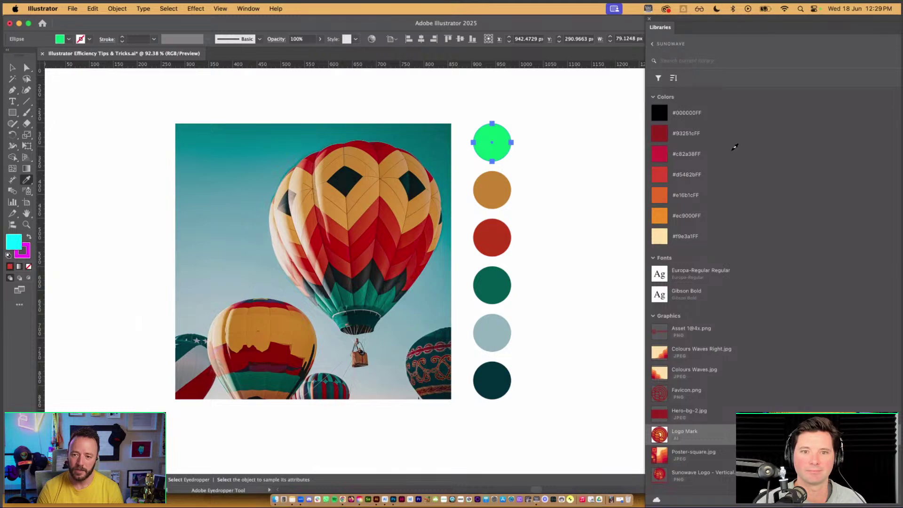
left_click_drag(734, 147, 658, 369)
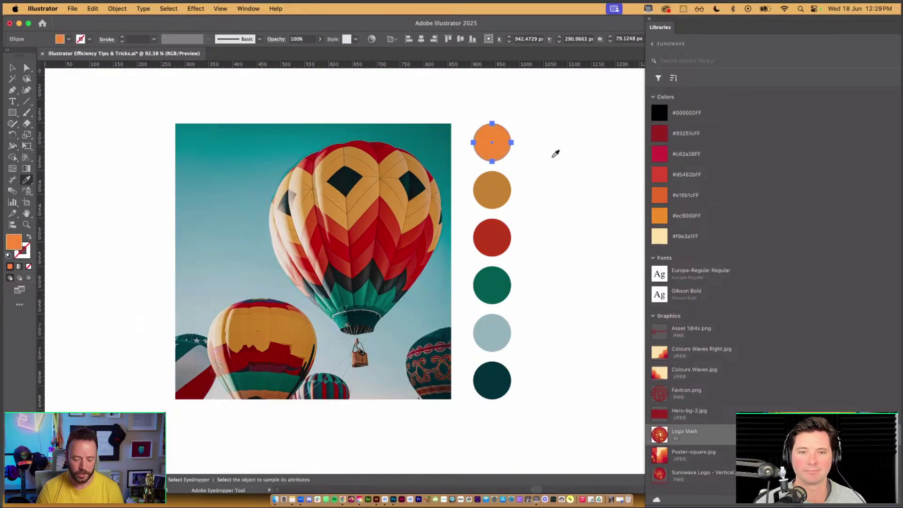
key("v")
left_click(555, 154)
left_click(648, 21)
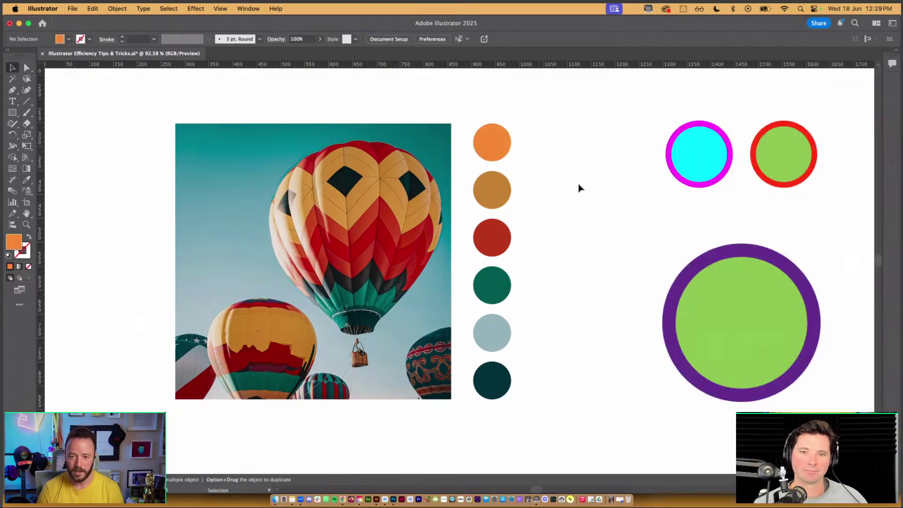
Step: Copy the fill and stroke of the small cyan-and-magenta circle onto the large circle with the Eyedropper, alternating with the green-and-red circle's appearance
scroll(562, 209, "down", 2)
left_click_drag(598, 157, 468, 180)
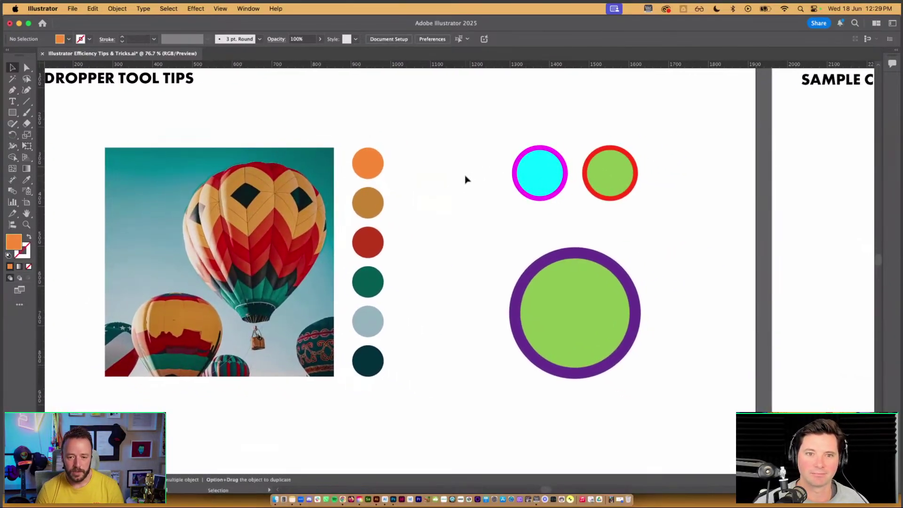
left_click(574, 282)
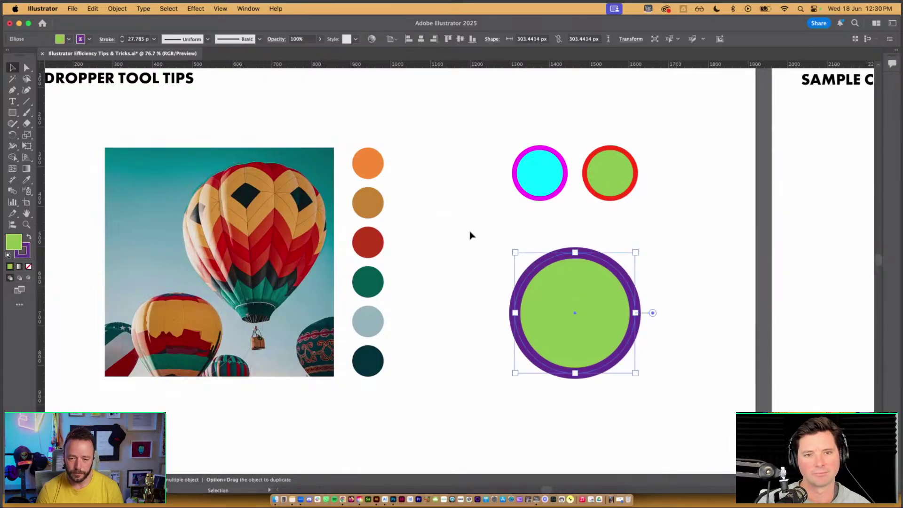
key("i")
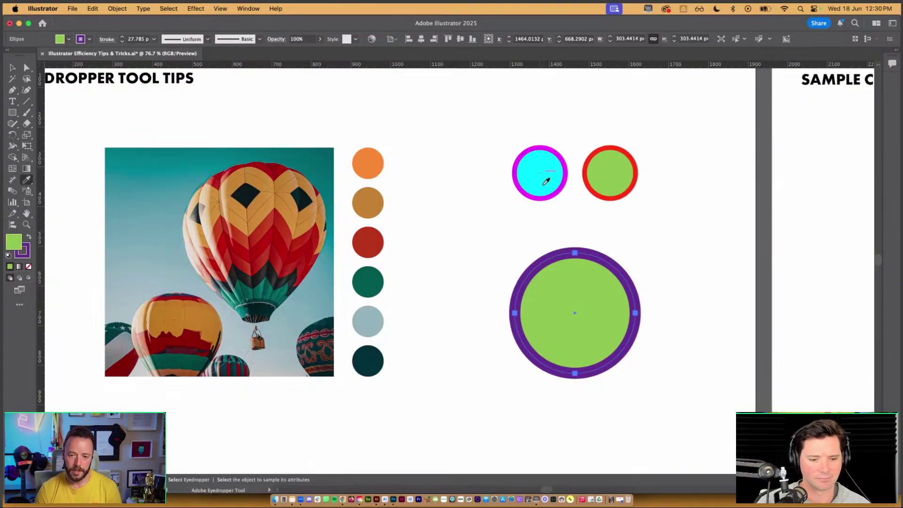
left_click_drag(553, 193, 492, 190)
key("v")
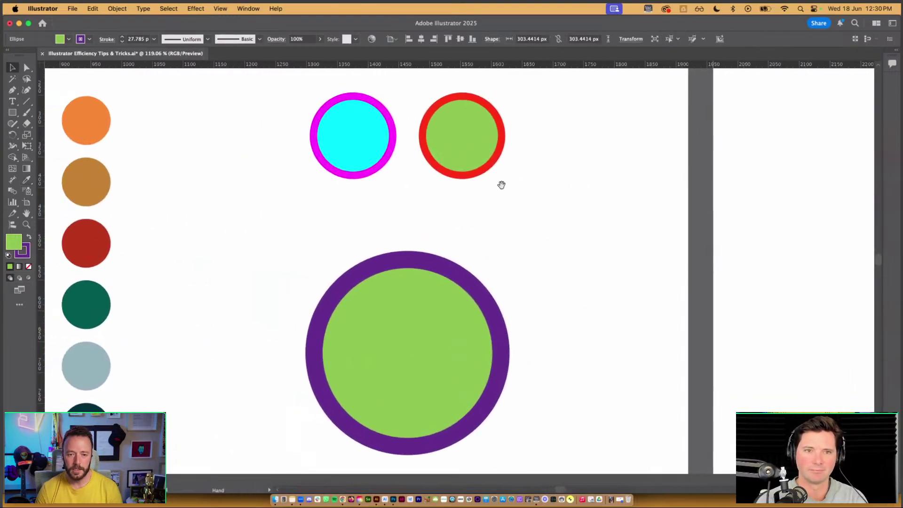
key("i")
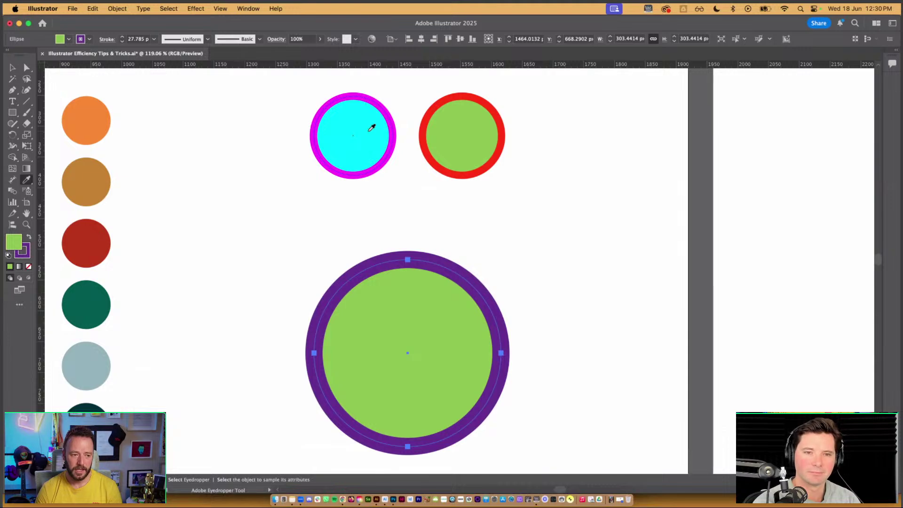
left_click(371, 128)
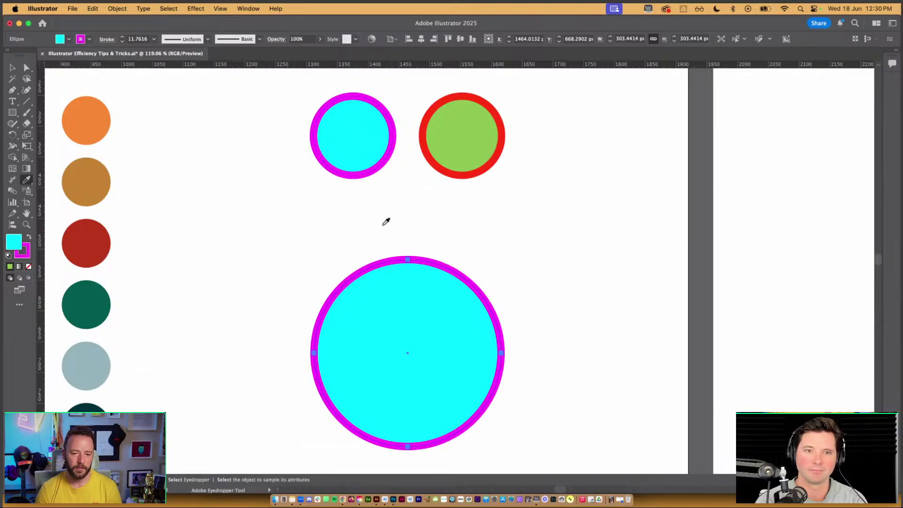
left_click(471, 126)
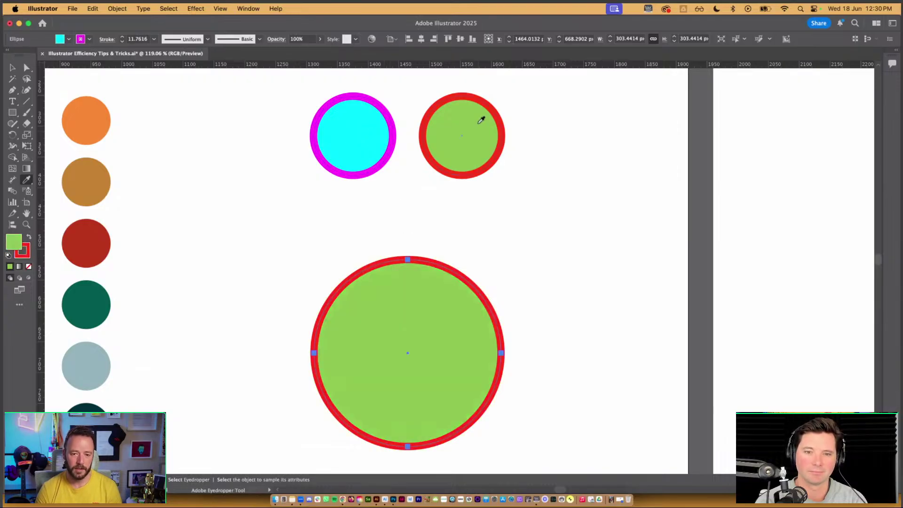
left_click(359, 121)
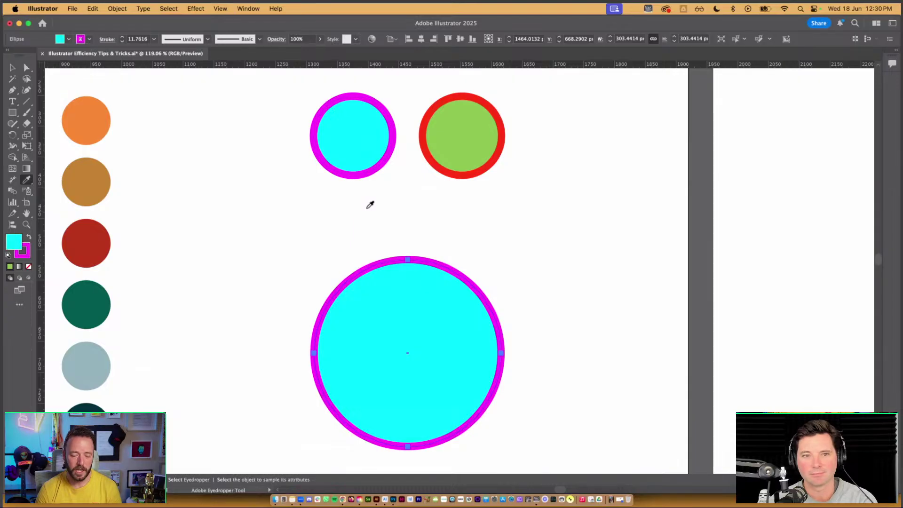
Step: Undo the three Eyedropper appearance changes on the large circle and deselect it
key("super+z")
key("super+z")
key("super+z")
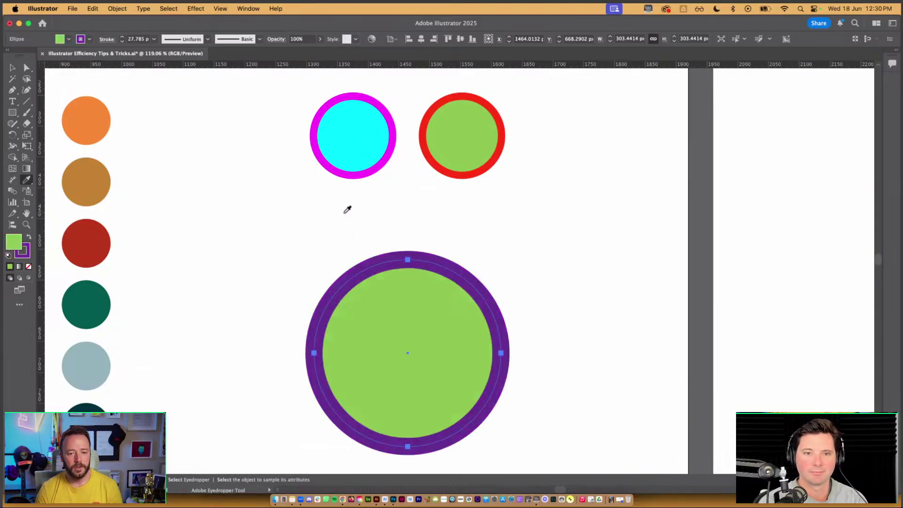
key("v")
left_click(302, 220)
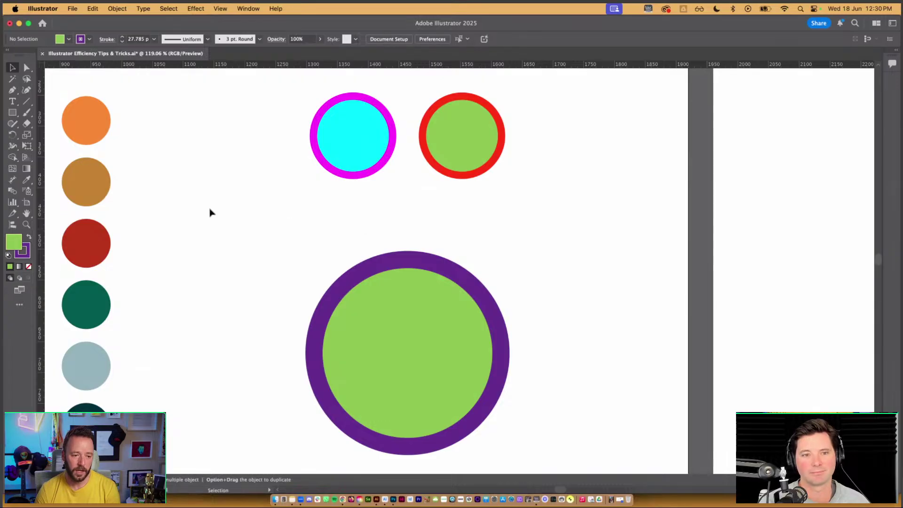
Step: Exclude Focal Stroke from the attributes the Eyedropper picks up in the Eyedropper Options
double_click(27, 181)
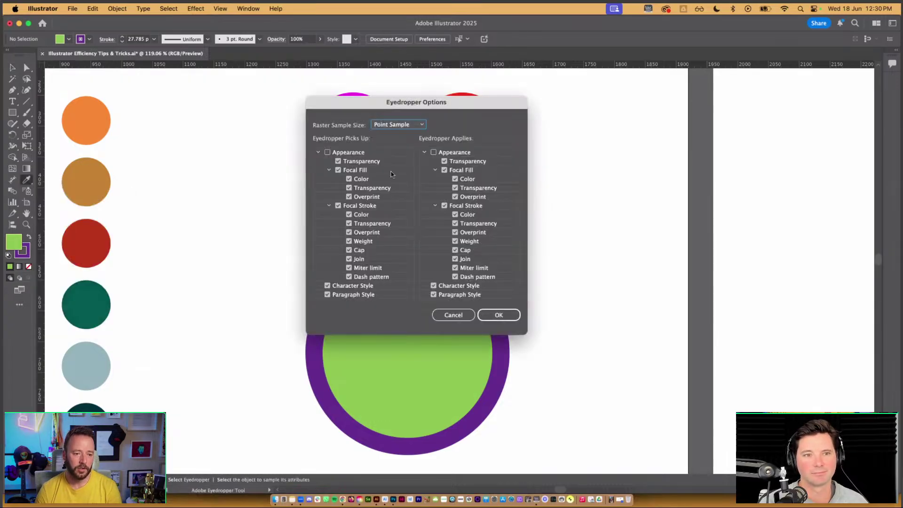
left_click_drag(385, 110, 268, 113)
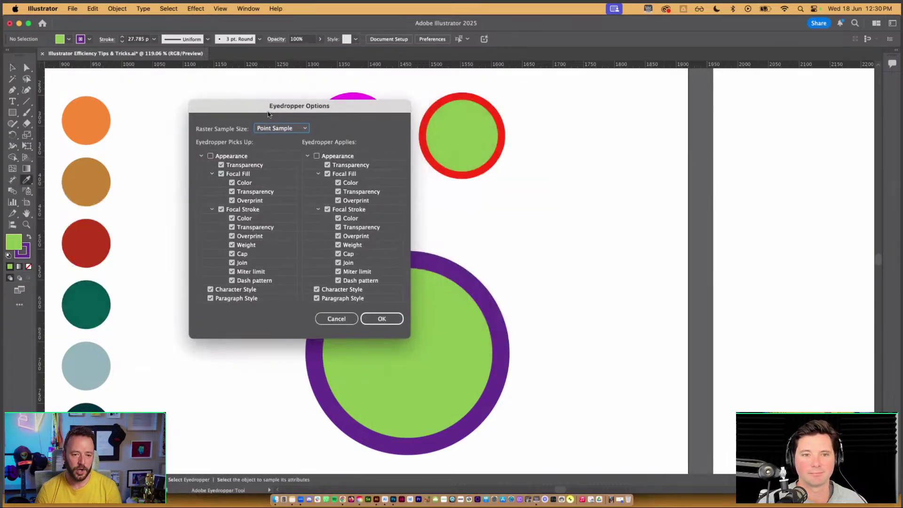
left_click(221, 210)
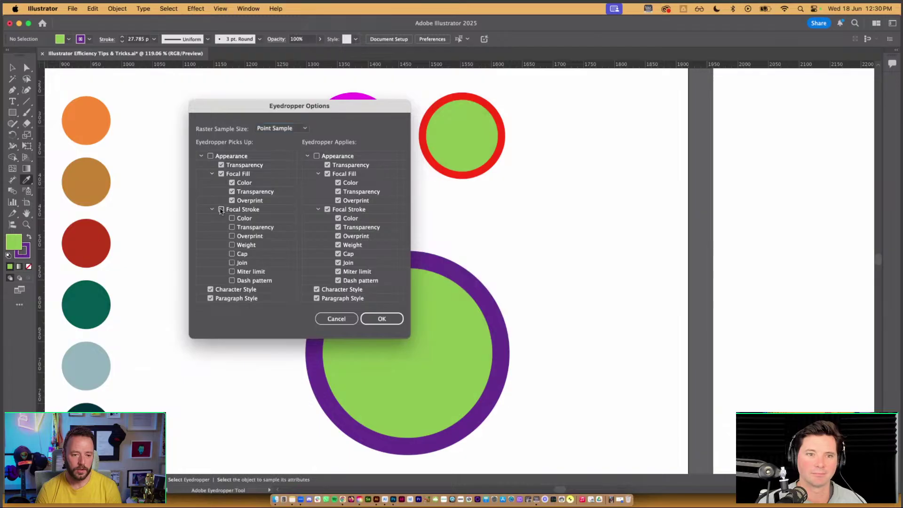
left_click(380, 318)
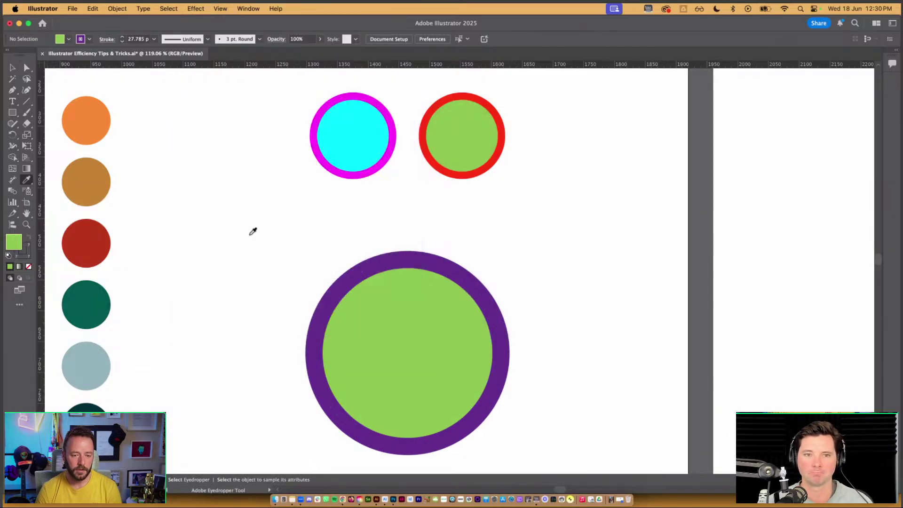
Step: Apply only the small cyan circle's fill to the large circle using the Eyedropper
key("v")
left_click(403, 352)
key("i")
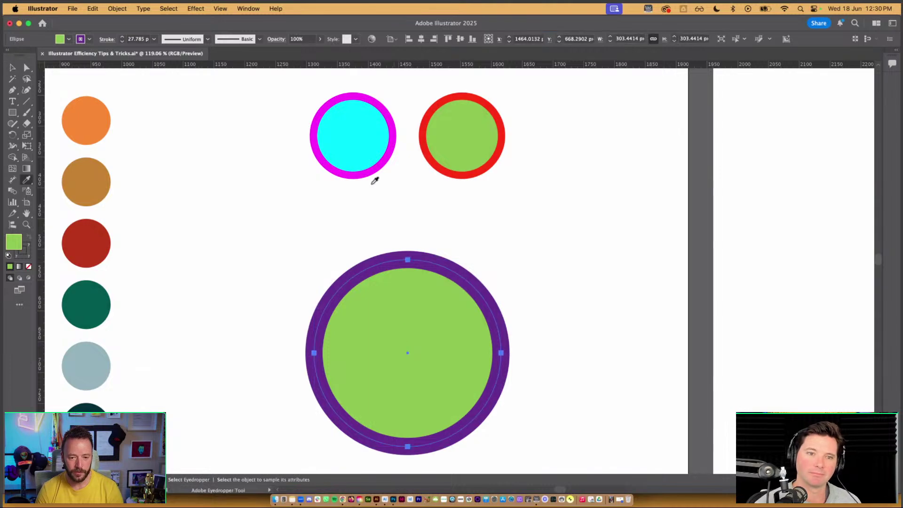
left_click(363, 146)
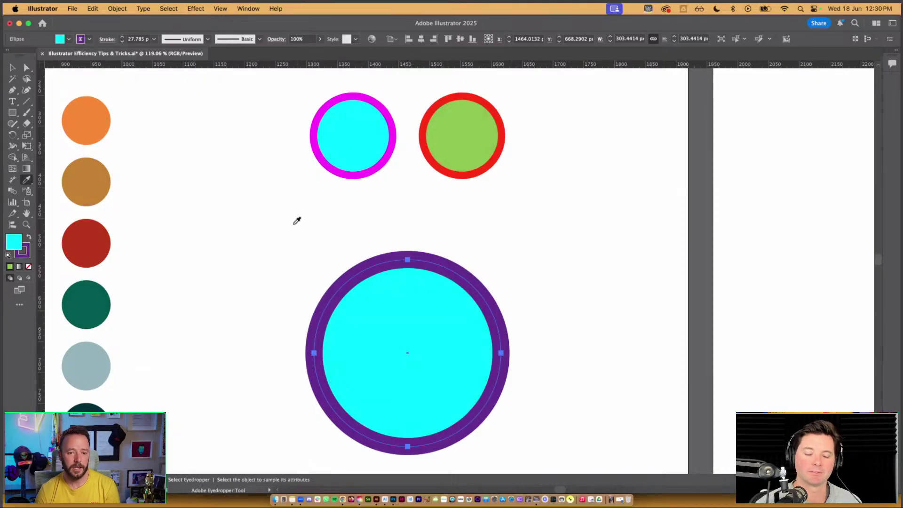
Step: Review the pick-up and apply settings in the Eyedropper Options
key("v")
double_click(27, 181)
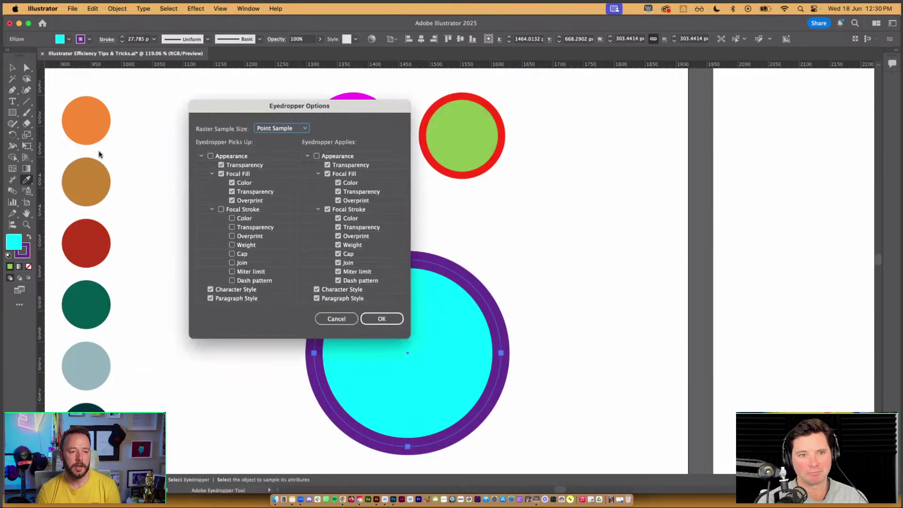
key("Return")
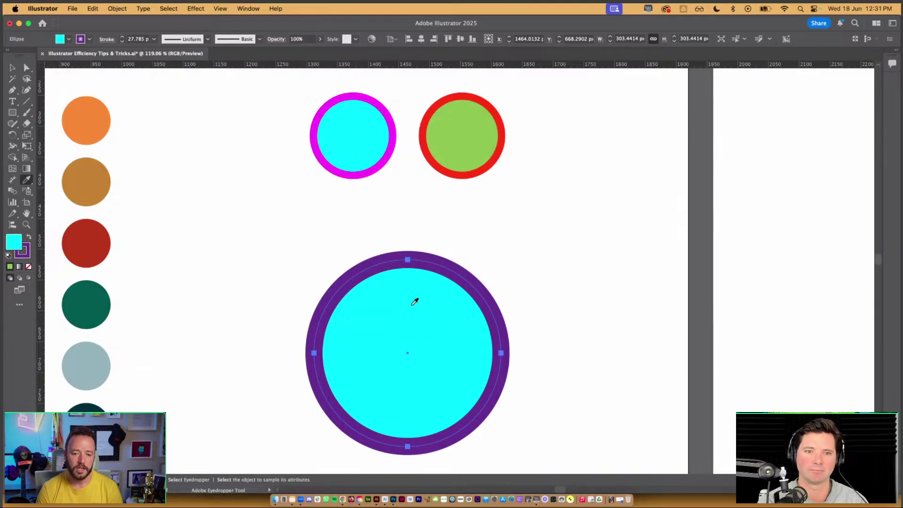
Step: Fill the large circle with magenta by sampling only the colour of the small cyan circle's outline
key("v")
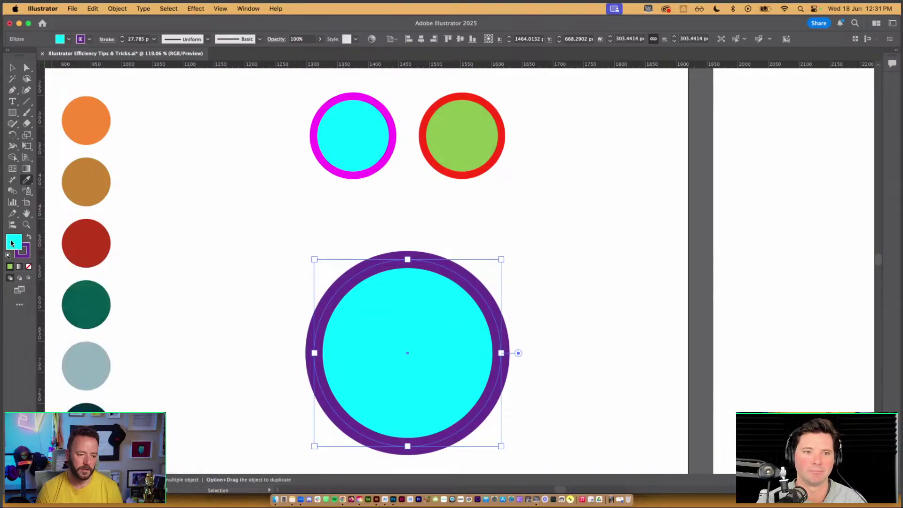
key("i")
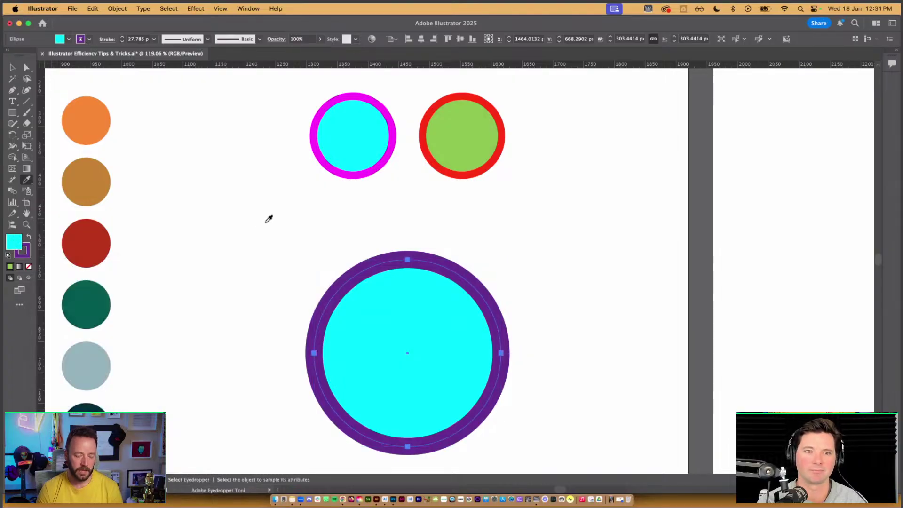
left_click(378, 167, "shift")
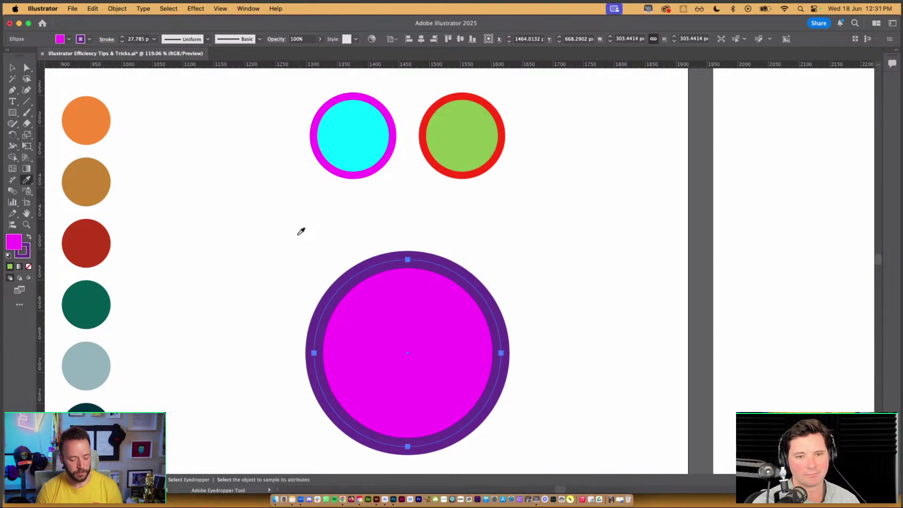
Step: Make the stroke active and recolour the large circle's outline with the light green sampled from the red-outlined circle's fill
key("v")
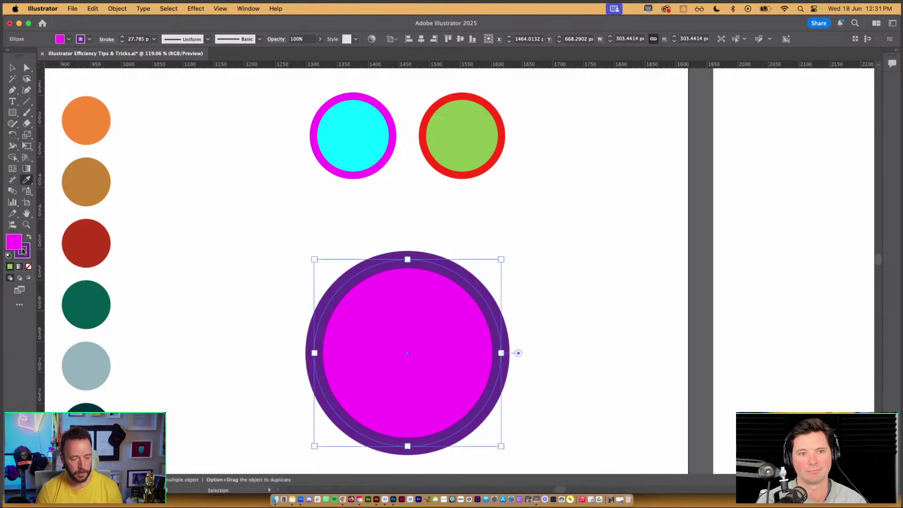
left_click(23, 250)
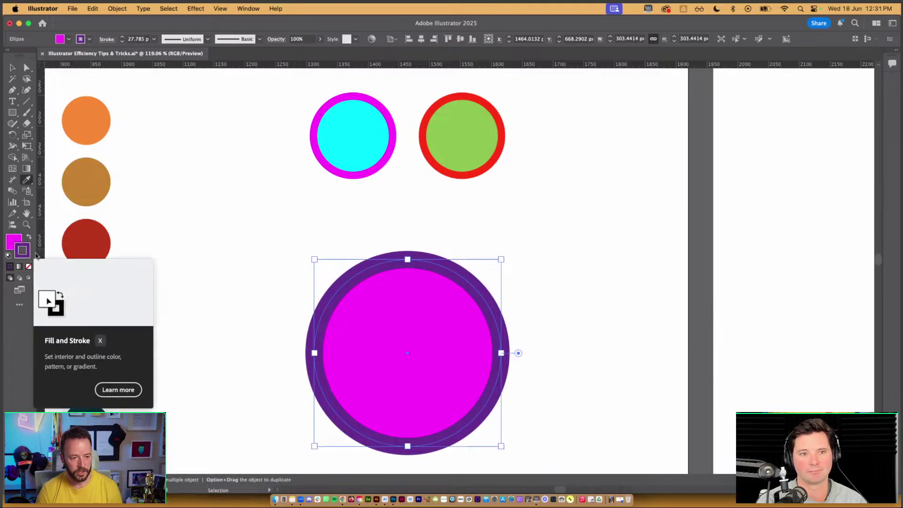
key("i")
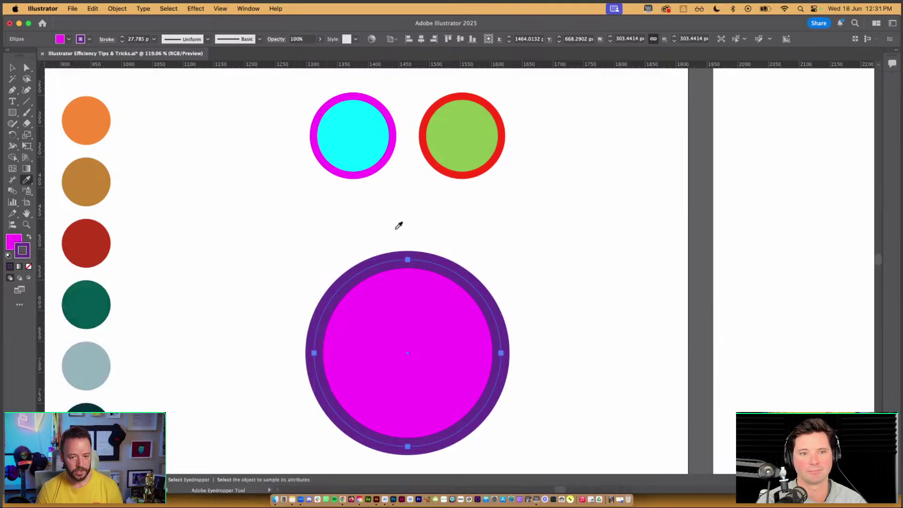
left_click(470, 128, "shift")
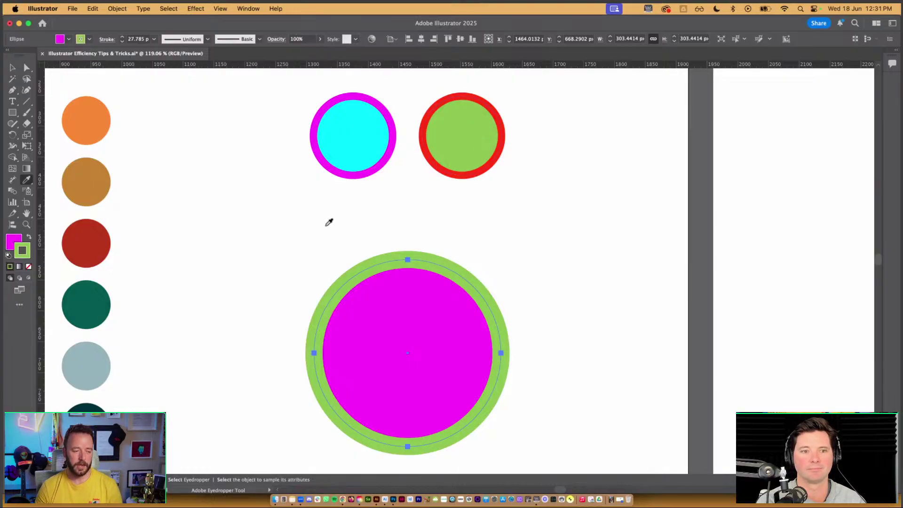
Step: Make the fill active and sample the orange, dark red, green and pale grey-blue circles in turn as the large circle's fill
key("x")
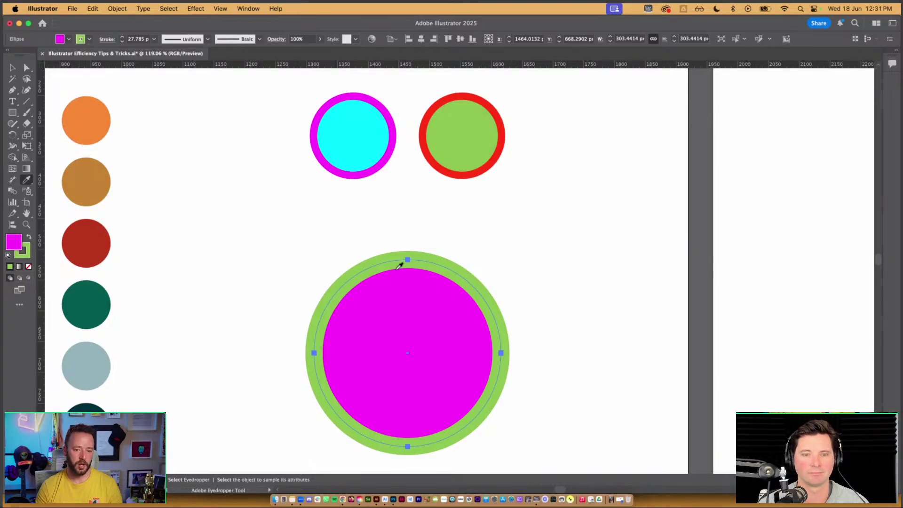
left_click(99, 104)
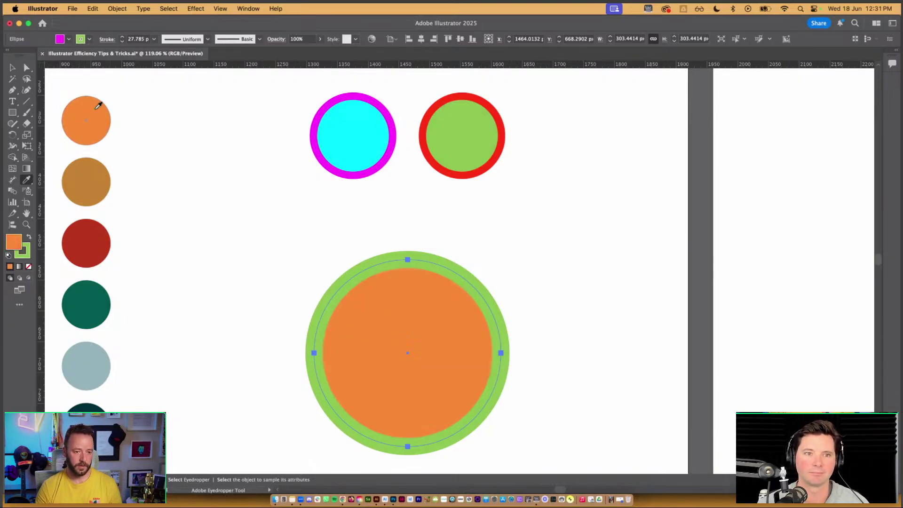
left_click(93, 239)
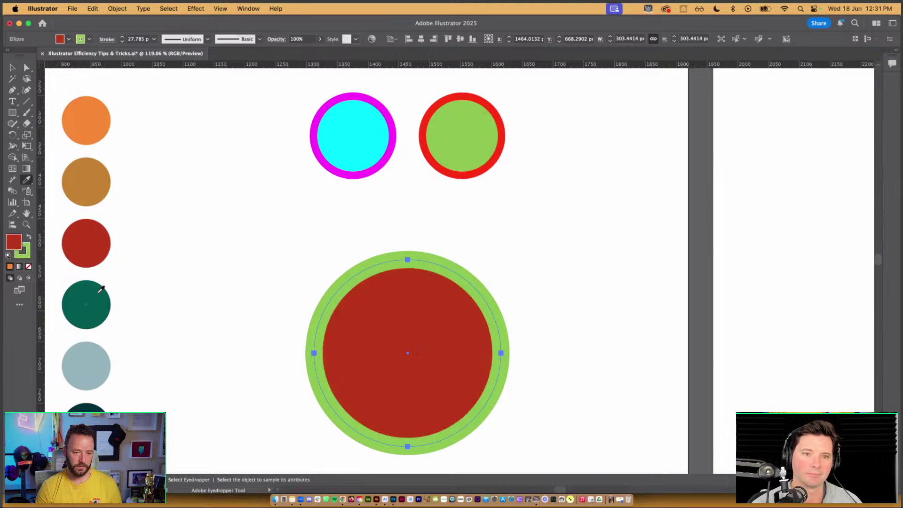
left_click(100, 289)
left_click(99, 360)
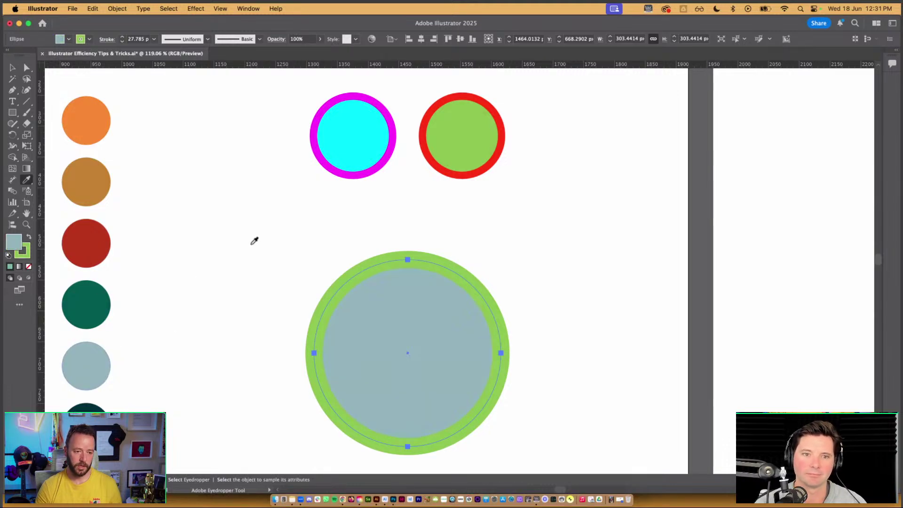
Step: Deselect the large circle and go to the Sample Colours From an Image artboard with the sunset photo
key("v")
left_click(274, 248)
scroll(274, 248, "down", 1)
scroll(274, 248, "down", 5)
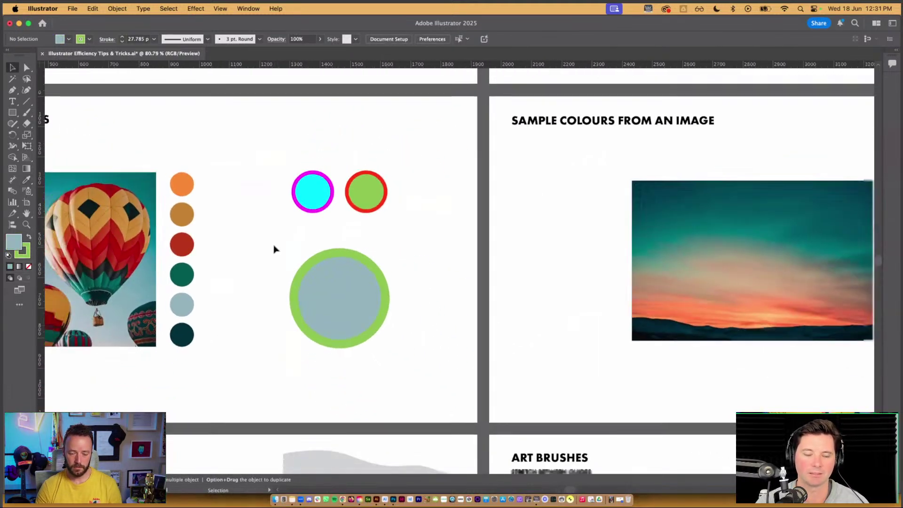
left_click_drag(505, 219, 238, 224)
scroll(236, 227, "up", 2)
scroll(373, 248, "right", 3)
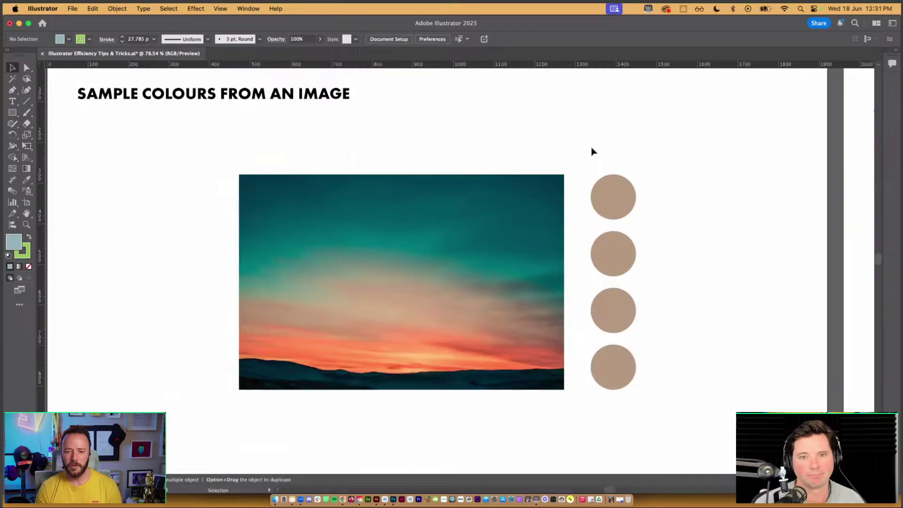
Step: Fill the top brown circle with a muted green sampled from the sky in the sunset photo
left_click(619, 196)
key("i")
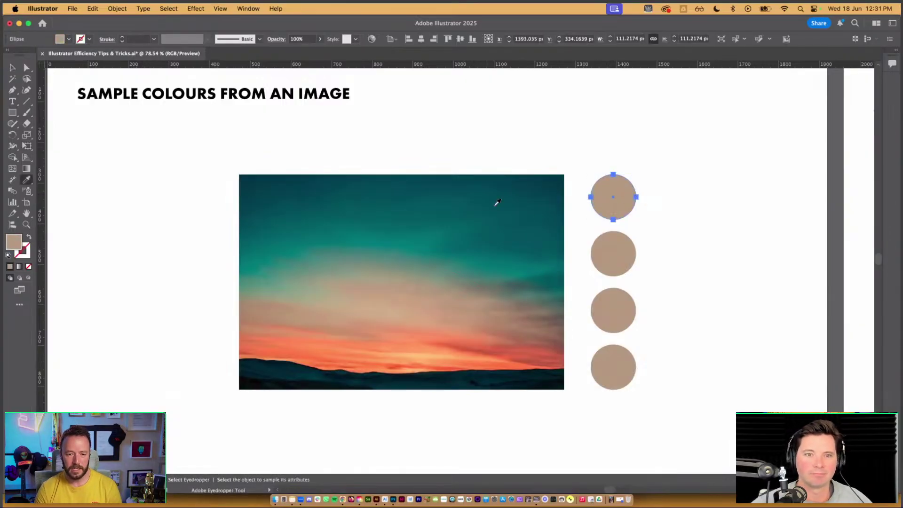
key("v")
left_click(523, 143)
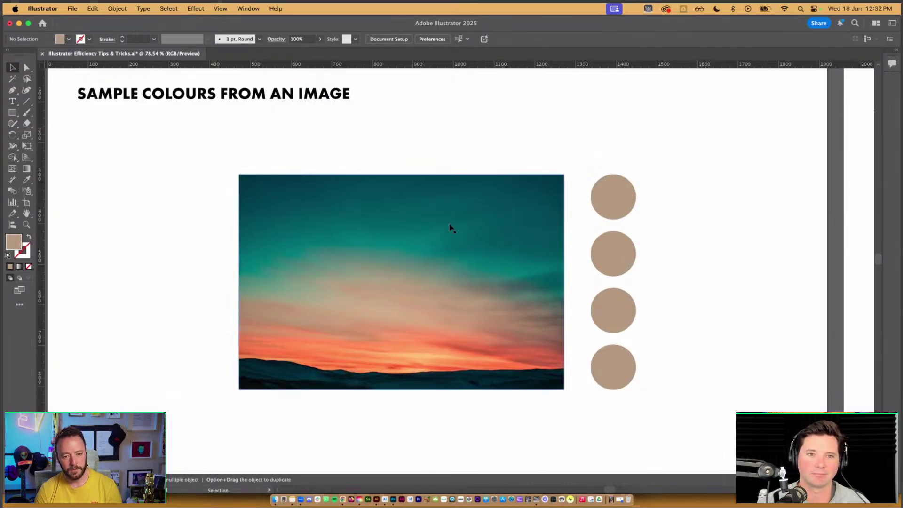
left_click(594, 200)
key("i")
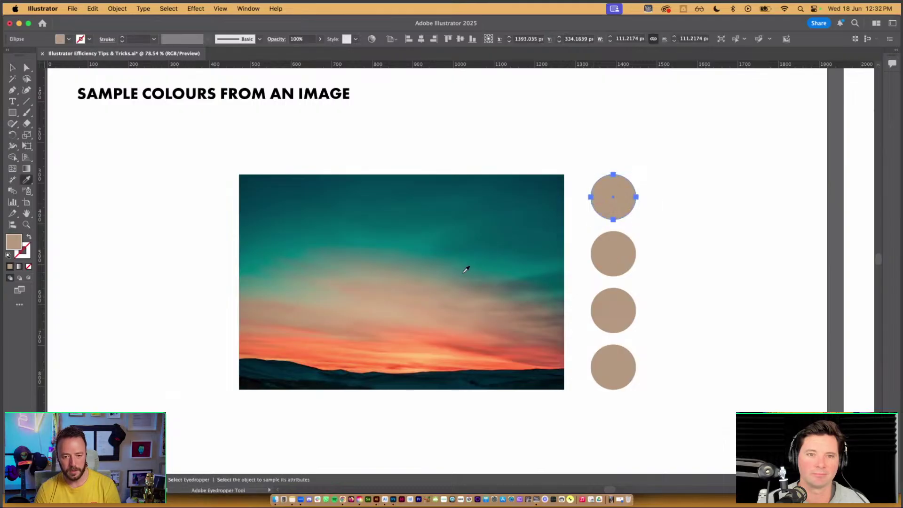
left_click(416, 264)
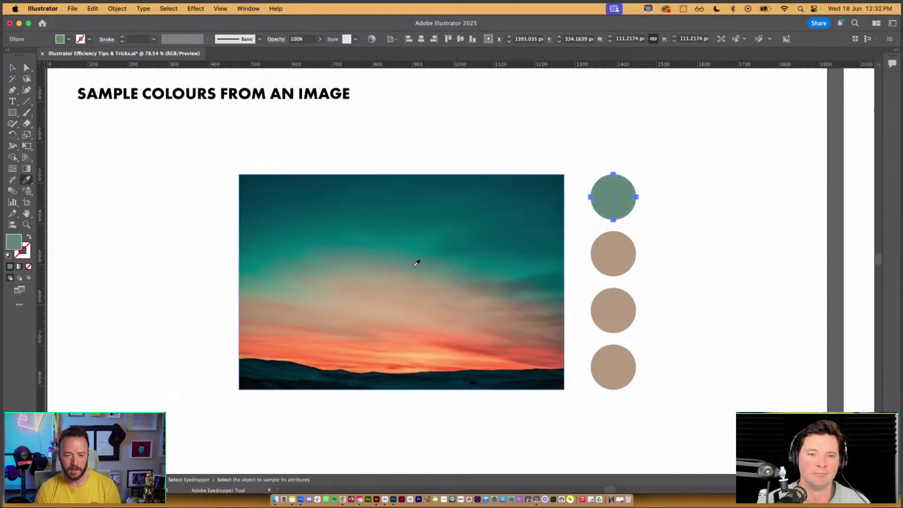
Step: Fill the second circle with a dusky pink-brown and the third with orange, both sampled from the sunset photo
key("v")
left_click(606, 256)
key("i")
left_click(490, 308)
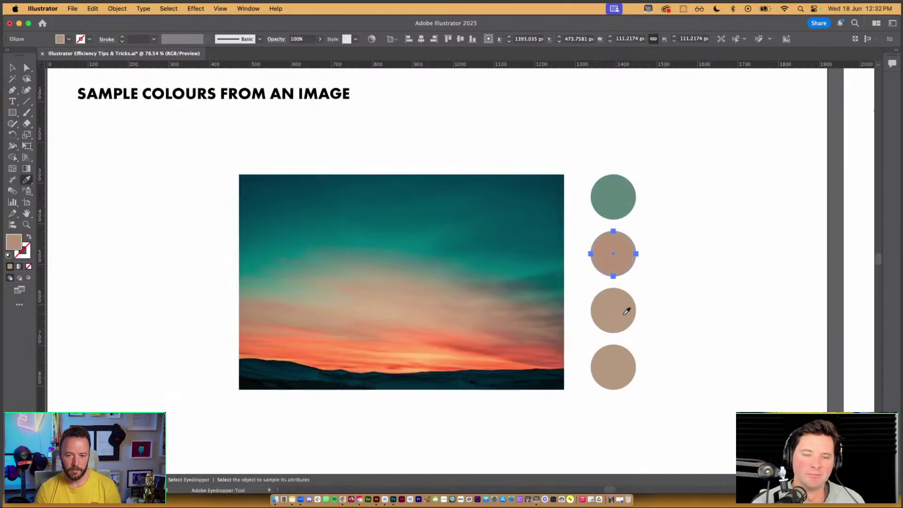
key("v")
left_click(620, 320)
key("i")
left_click(461, 346)
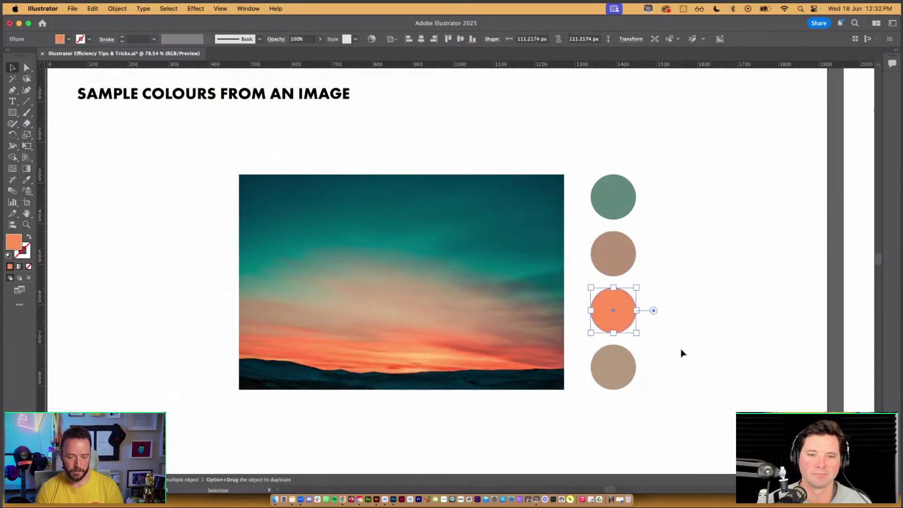
Step: With nothing selected, sample the dark navy of the photo's hills and apply it to the bottom circle
key("super+shift+a")
left_click(526, 370)
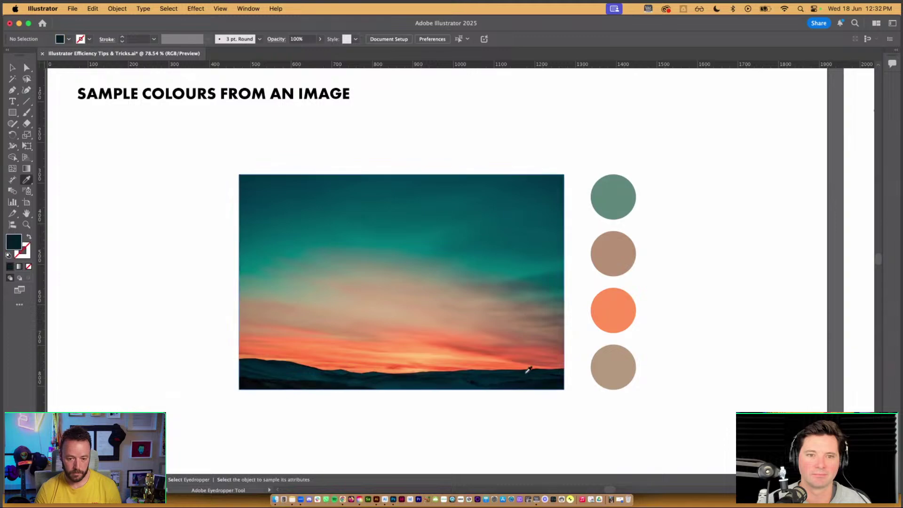
left_click(613, 364, "alt")
key("v")
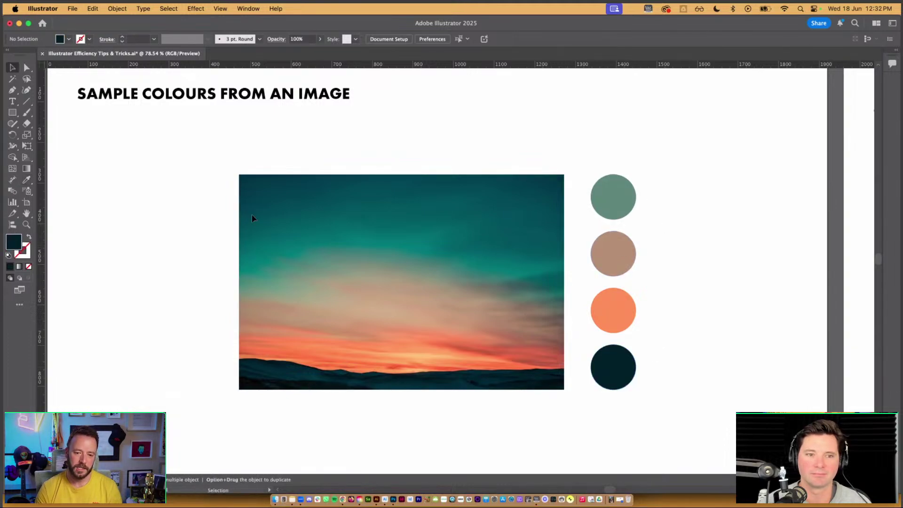
Step: Resample the third circle's fill from the glowing clouds above the horizon, ending on a deep red
left_click(612, 312)
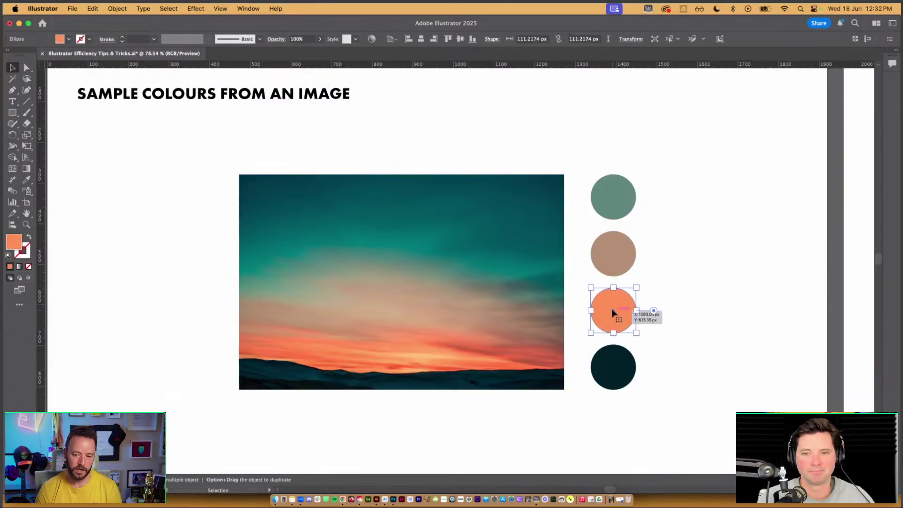
key("i")
left_click(470, 349)
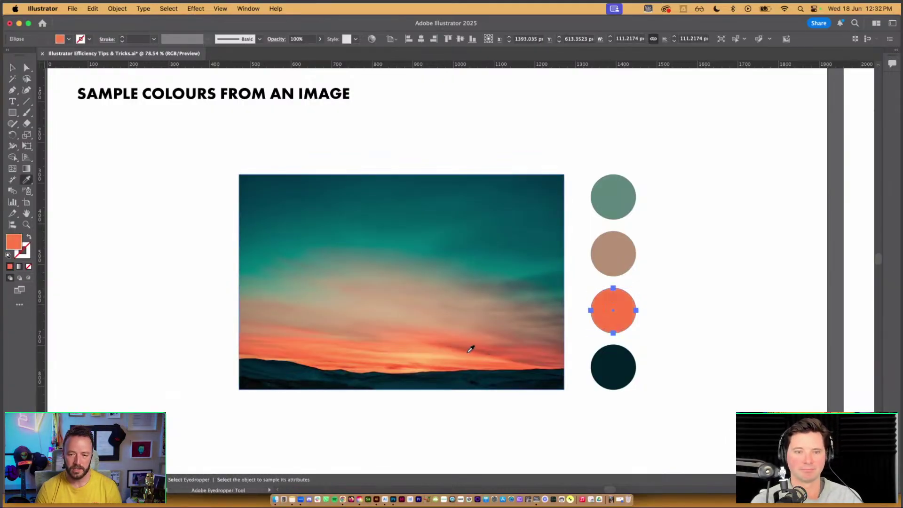
left_click(497, 348)
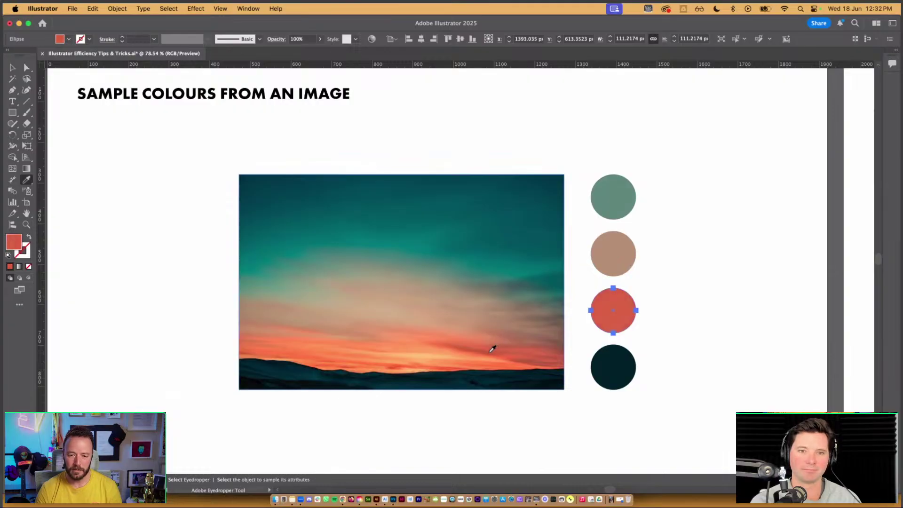
left_click(492, 348)
key("v")
left_click(677, 309)
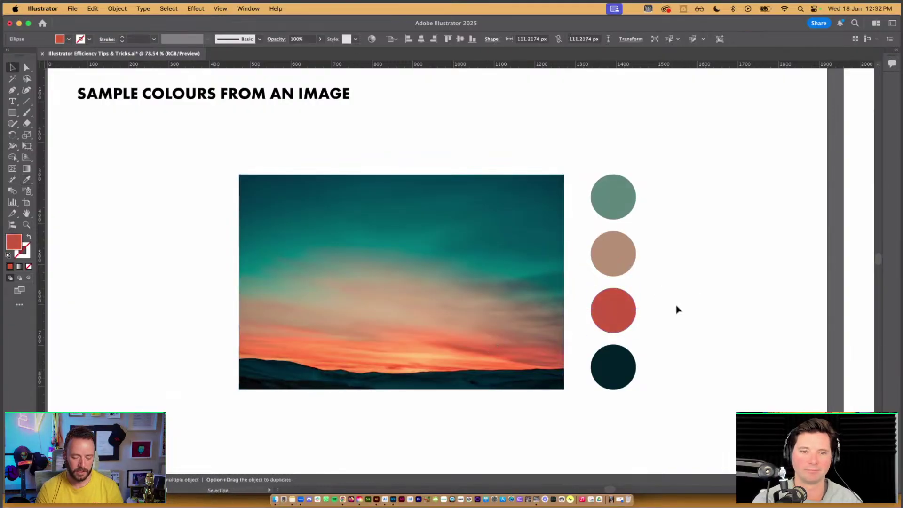
Step: Create an object mosaic from the sunset photo, 4 tiles wide and 4 tiles high
scroll(689, 282, "up", 1)
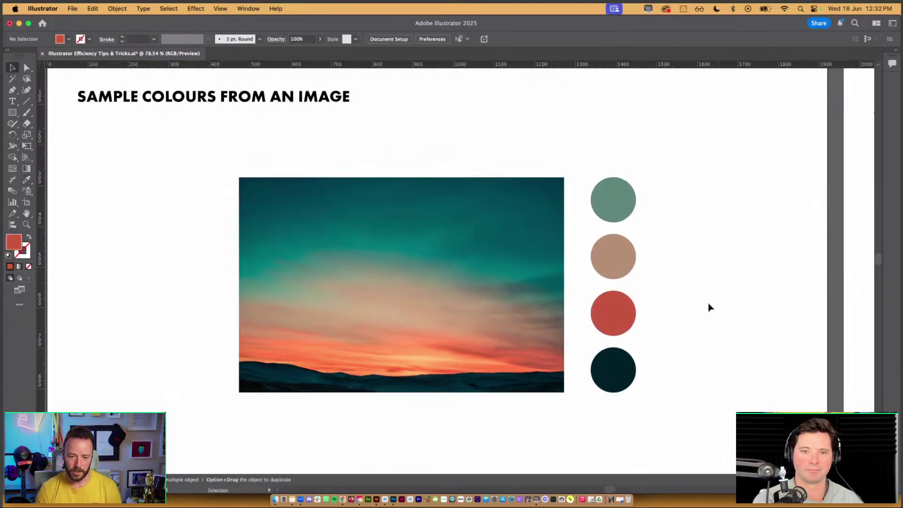
left_click(320, 208)
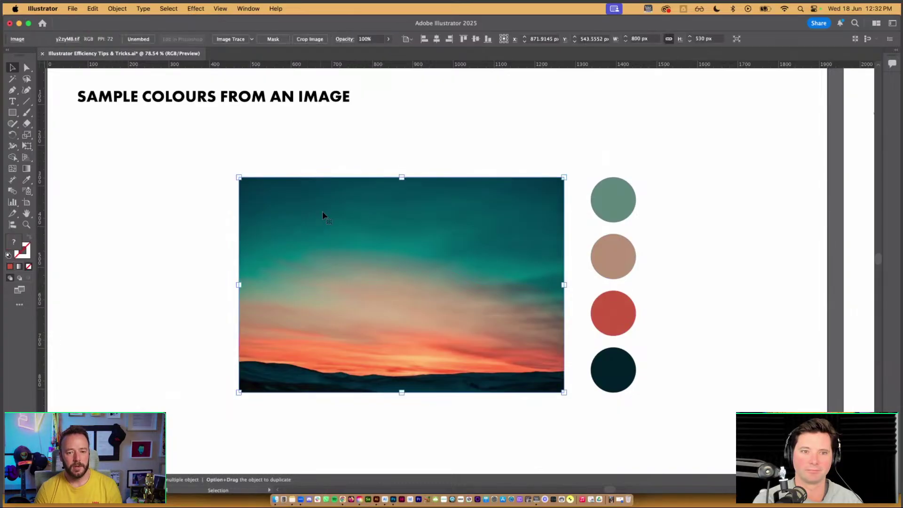
left_click(117, 8)
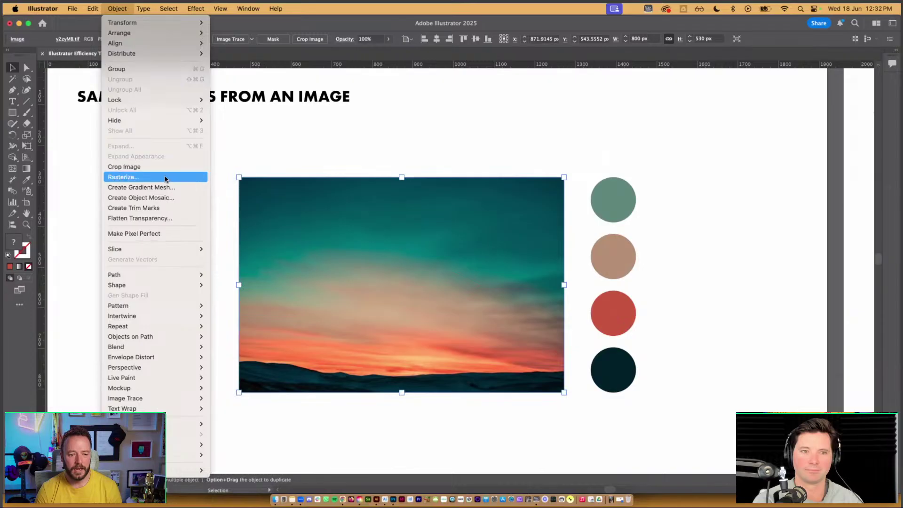
left_click(183, 198)
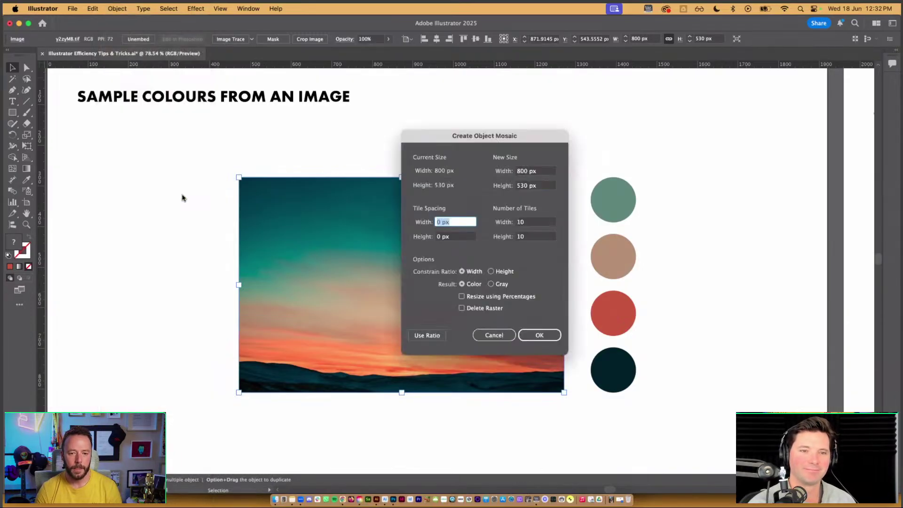
left_click_drag(525, 143, 230, 137)
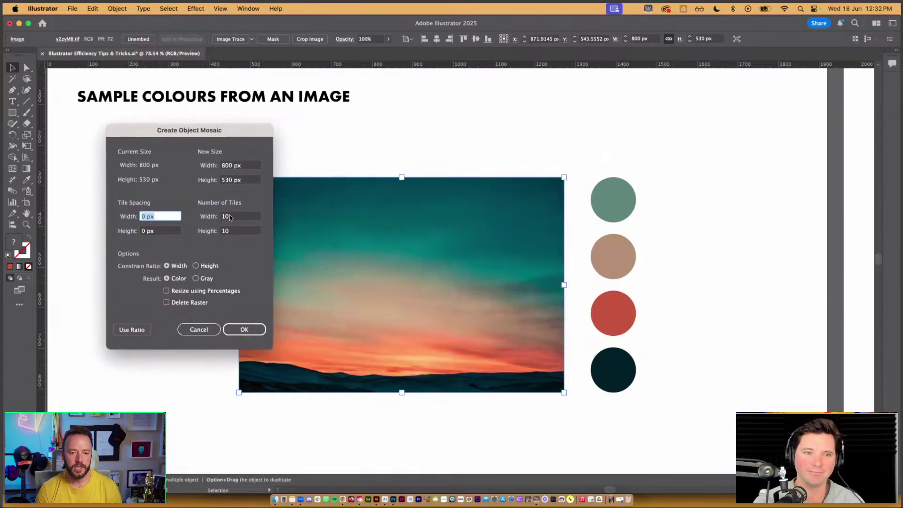
left_click(238, 217)
type("4")
key("Tab")
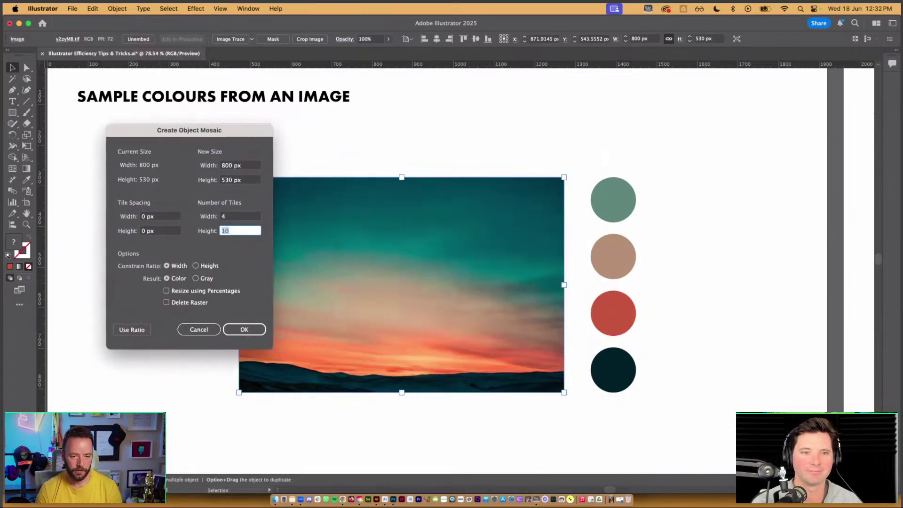
type("4")
left_click(259, 328)
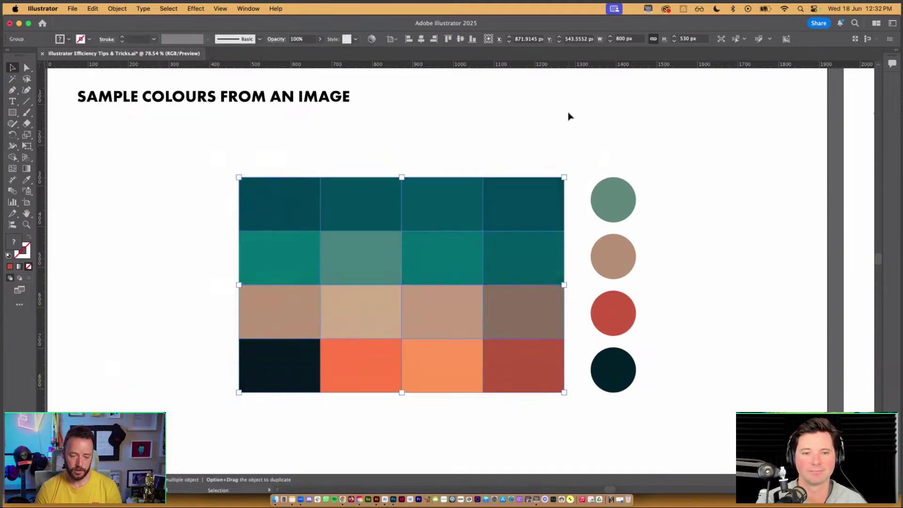
left_click(583, 119)
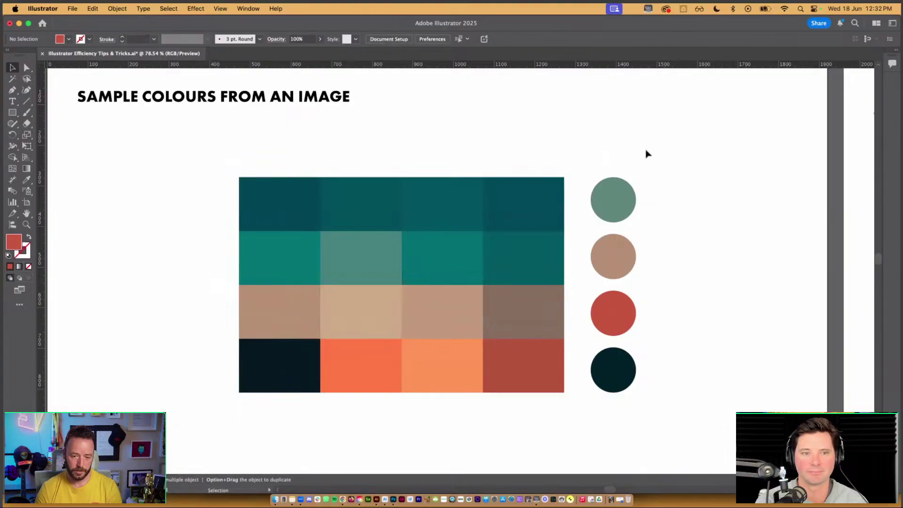
Step: Fill the top circle with the mosaic's second-row left teal tile and the second circle with its red-orange tile
left_click(623, 197)
key("i")
left_click(264, 258)
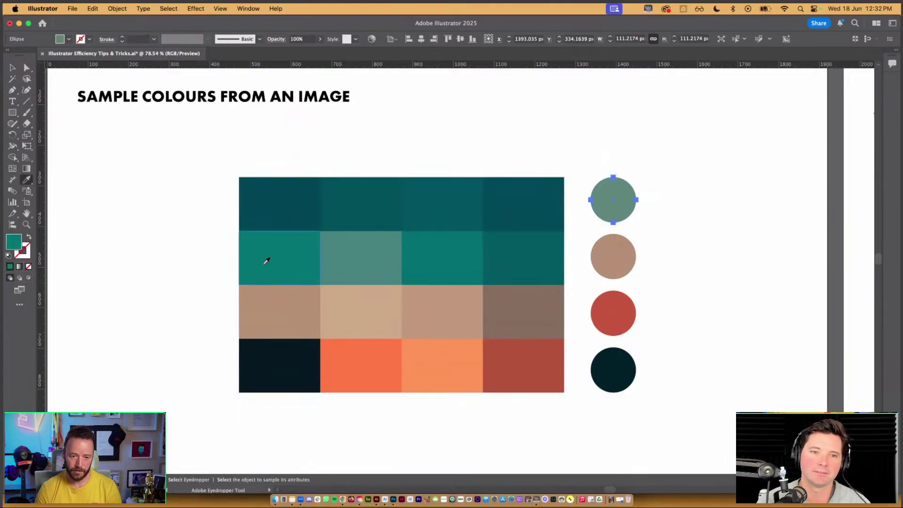
left_click(614, 256, "super")
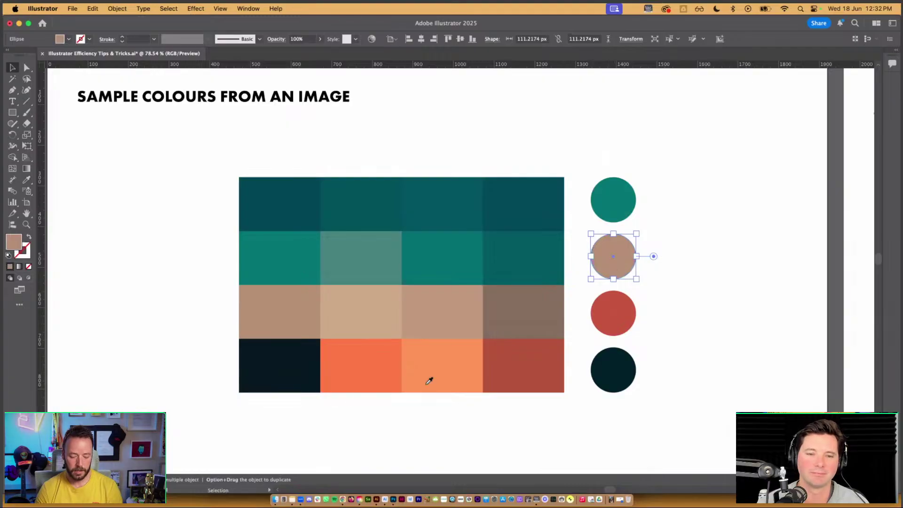
left_click(376, 374)
Step: Fill the third circle with the mosaic's light orange tile and the bottom circle with its near-black tile
left_click(625, 321, "super")
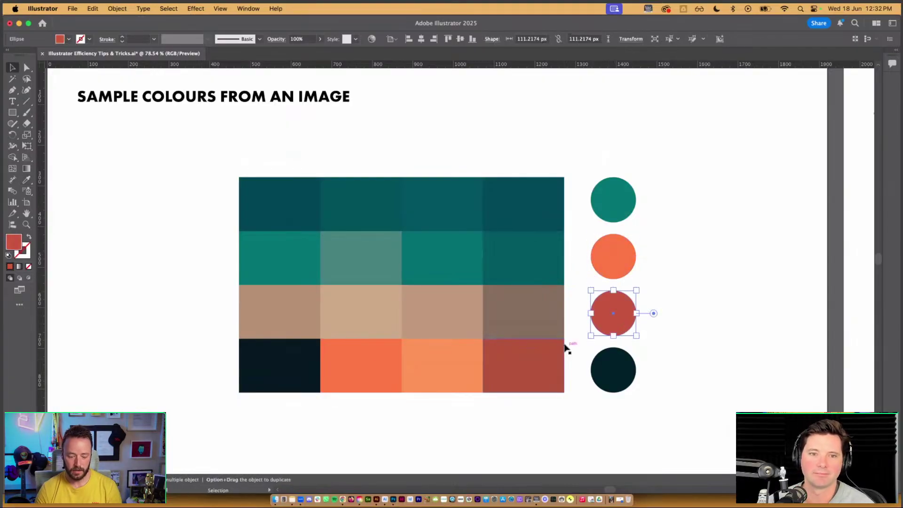
left_click(453, 368)
left_click(614, 372, "super")
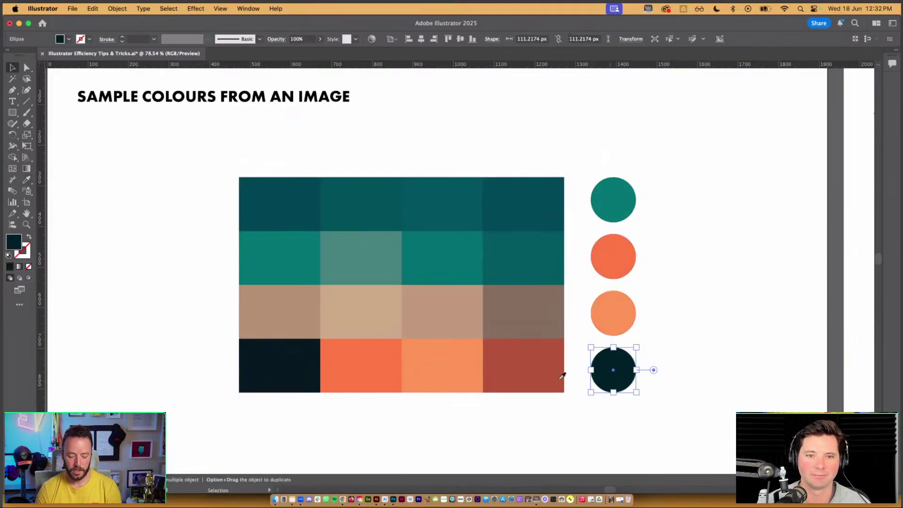
left_click(302, 374)
key("v")
left_click(670, 290)
key("super+0")
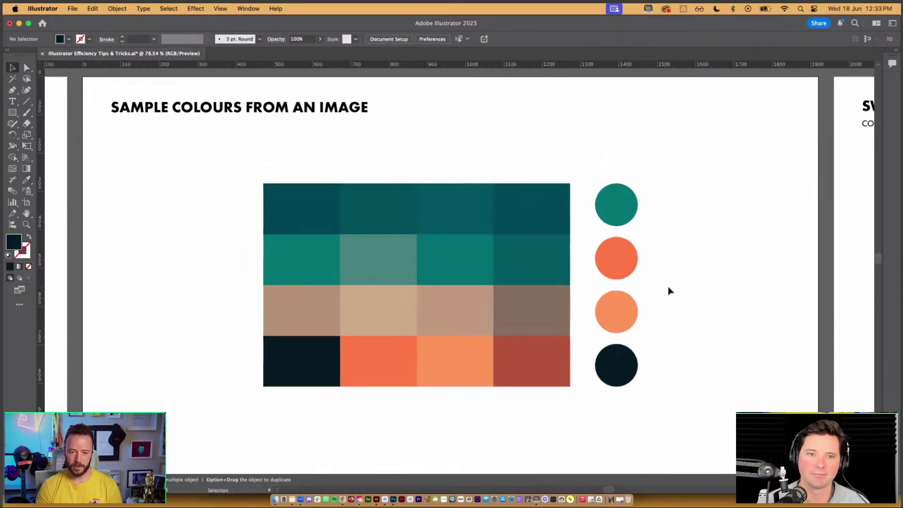
Step: Review where the Create Object Mosaic command is found
scroll(694, 230, "right", 5)
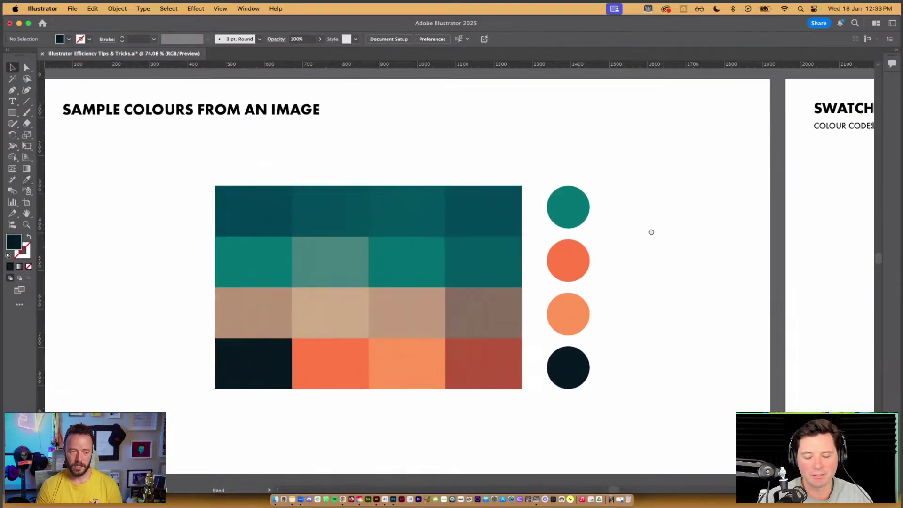
left_click(117, 9)
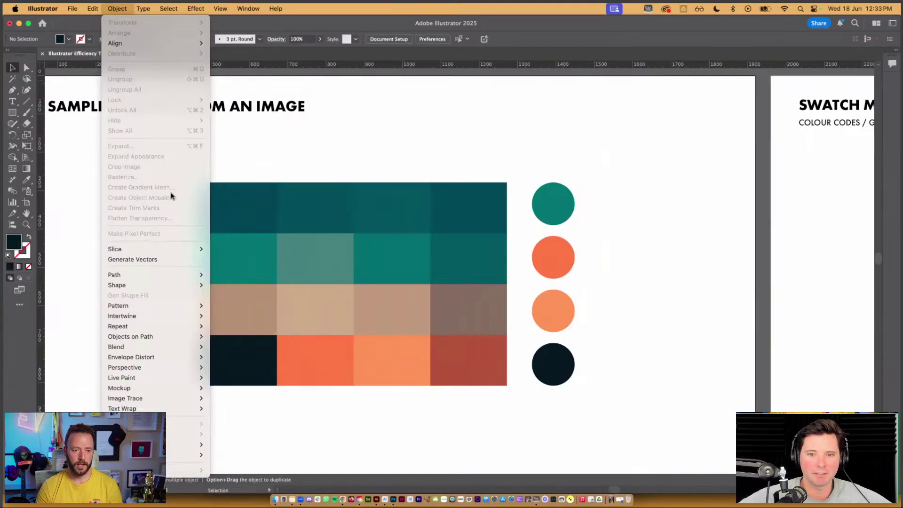
left_click(603, 182)
Step: Go to the Swatch Magic artboard and examine its four coloured circles and the Gradient rectangle
scroll(740, 226, "right", 10)
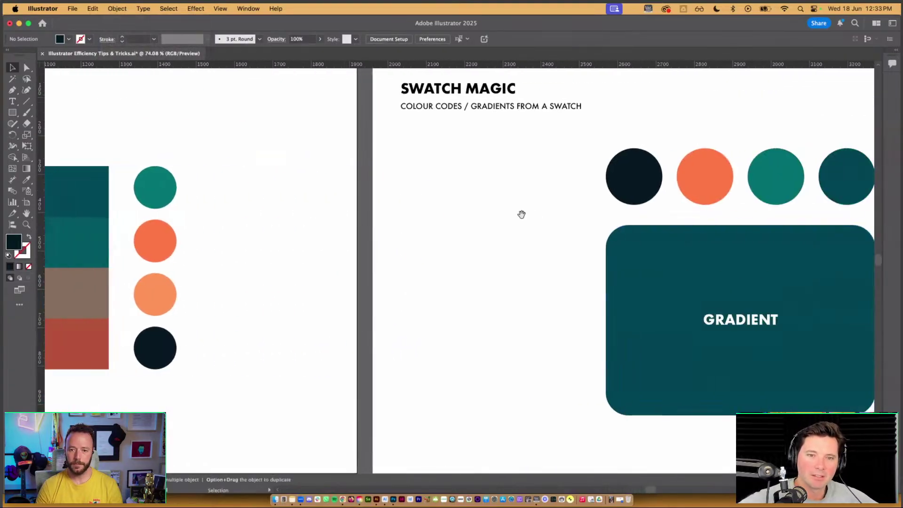
left_click_drag(521, 214, 521, 193)
scroll(519, 193, "down", 2)
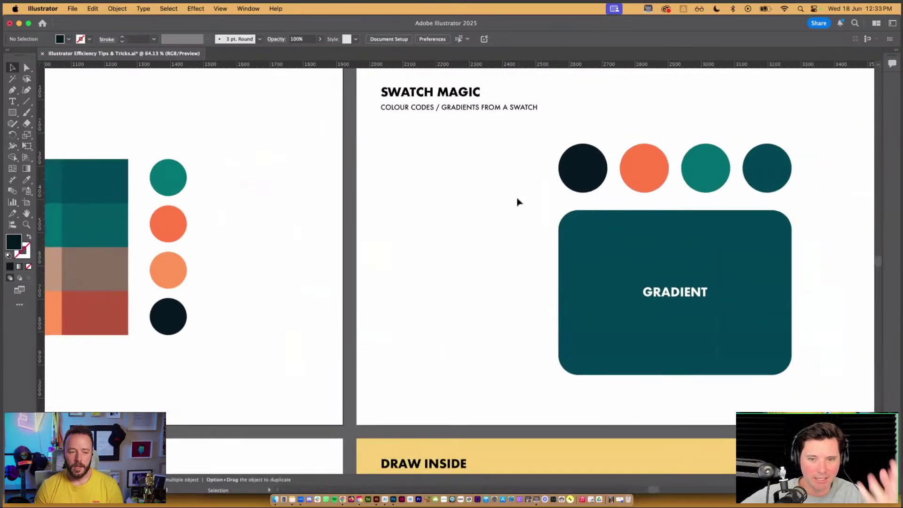
scroll(484, 198, "left", 5)
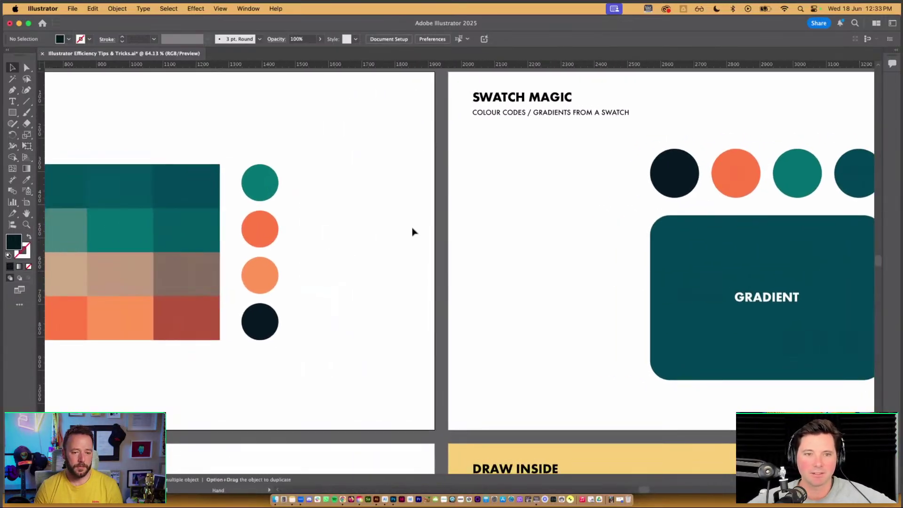
scroll(245, 232, "right", 6)
left_click_drag(460, 200, 481, 217)
scroll(250, 256, "left", 2)
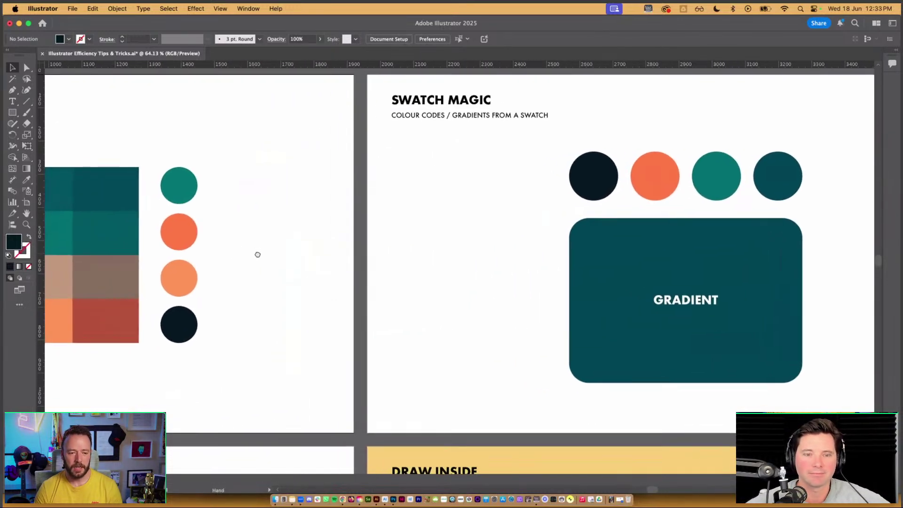
scroll(507, 183, "right", 10)
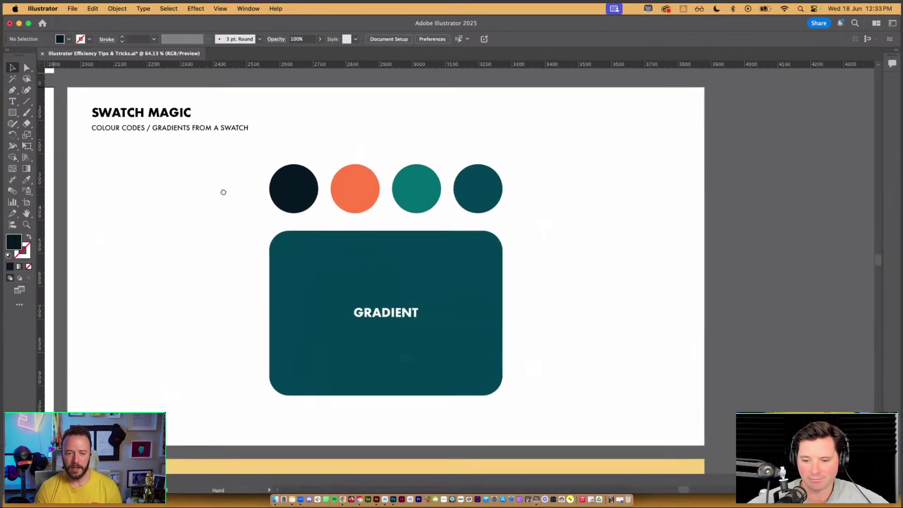
scroll(222, 191, "left", 2)
scroll(410, 234, "up", 3)
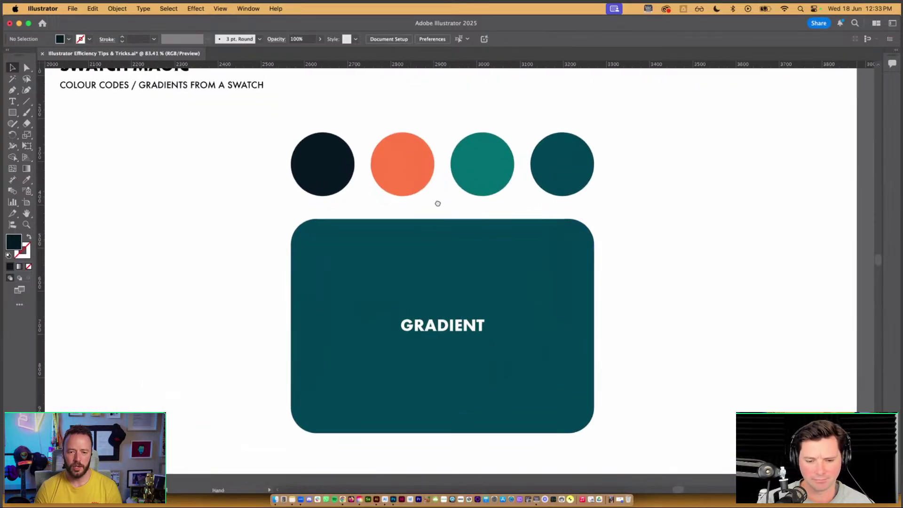
Step: Show the document's swatches in the empty area beside the four circles, enlarged so that every swatch group is visible
scroll(438, 202, "up", 1)
left_click_drag(444, 228, 446, 228)
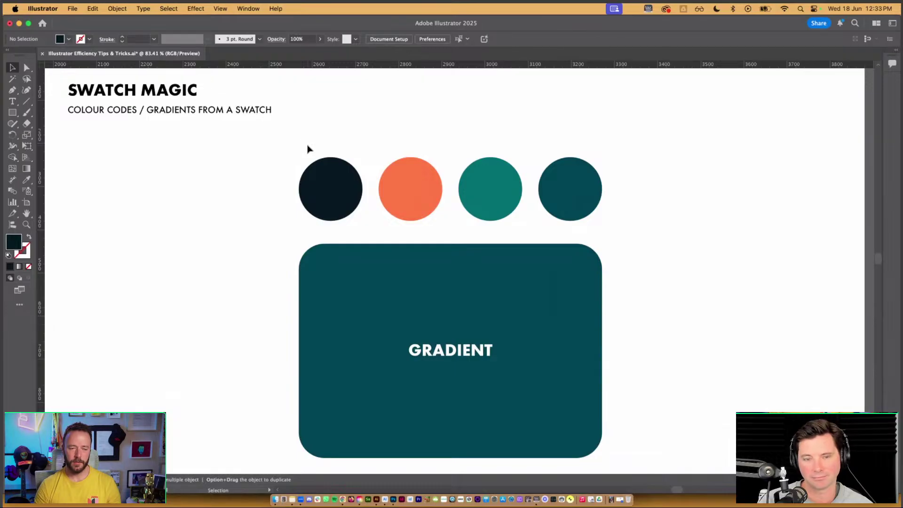
left_click(248, 9)
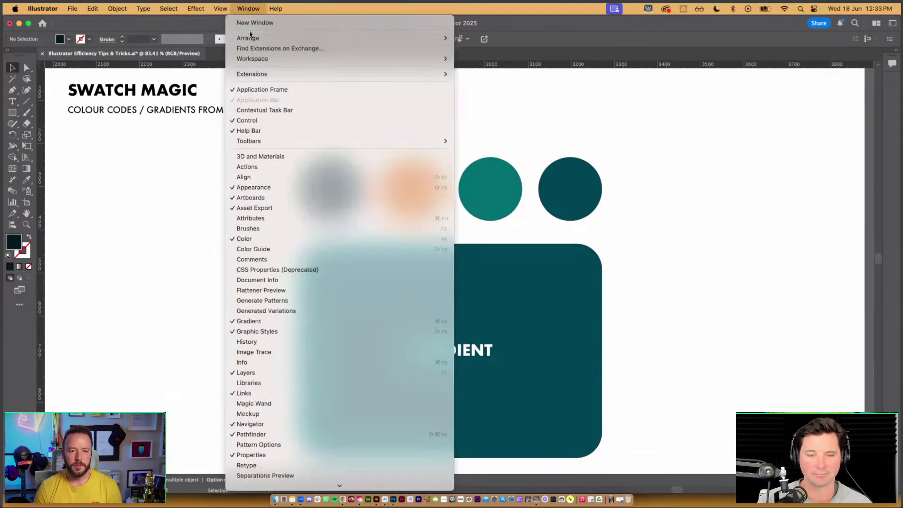
scroll(335, 430, "down", 5)
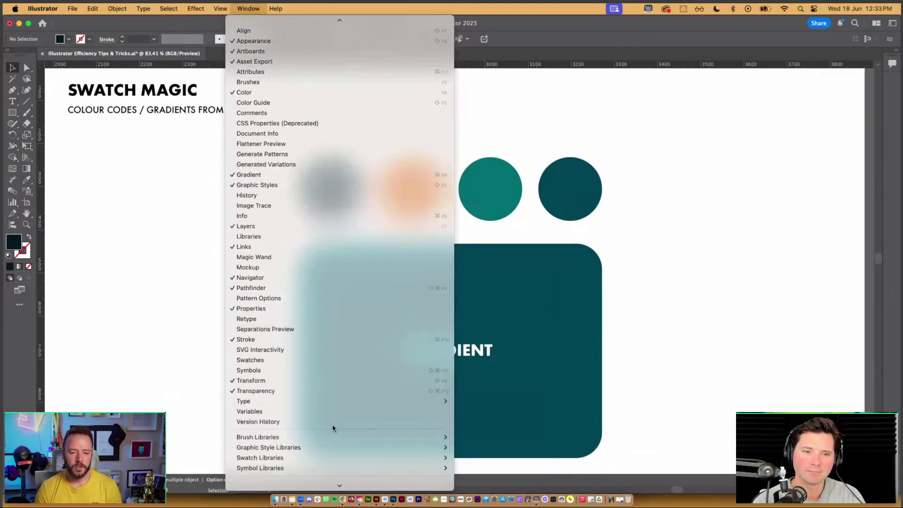
left_click(329, 360)
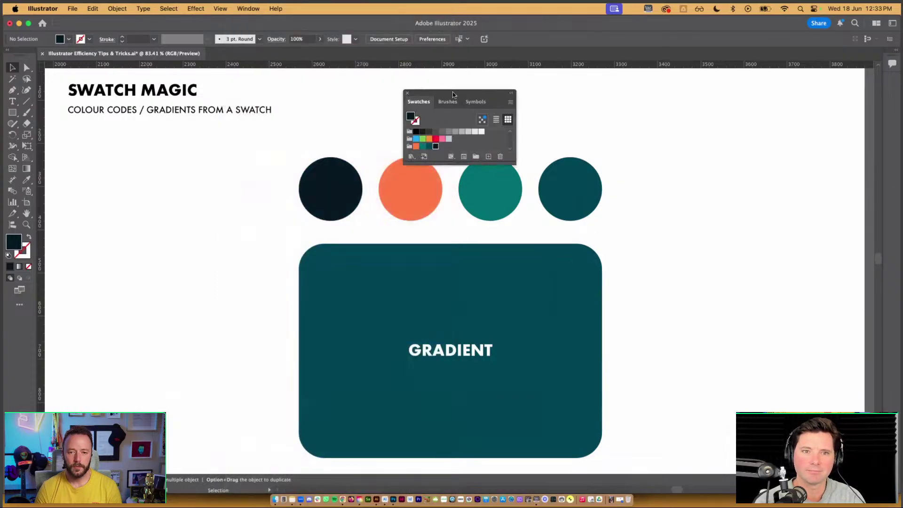
left_click_drag(453, 94, 156, 135)
left_click_drag(160, 205, 179, 312)
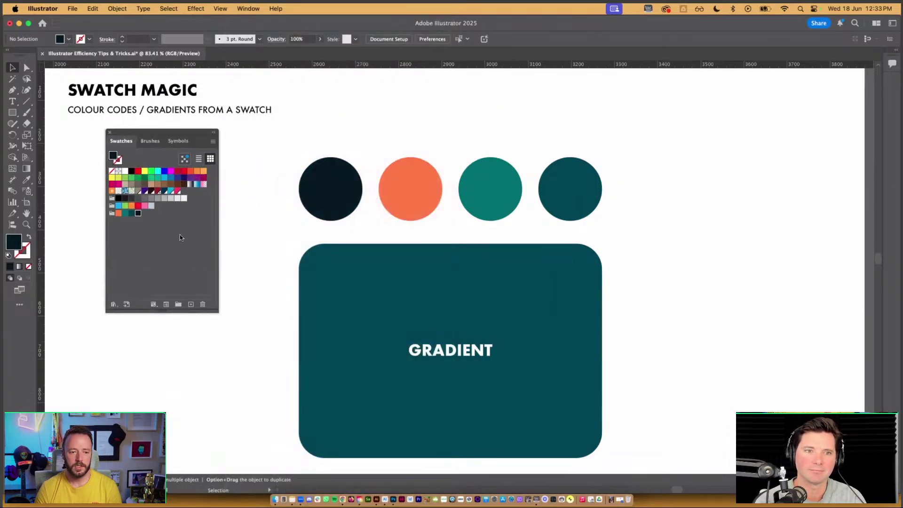
left_click_drag(180, 133, 184, 149)
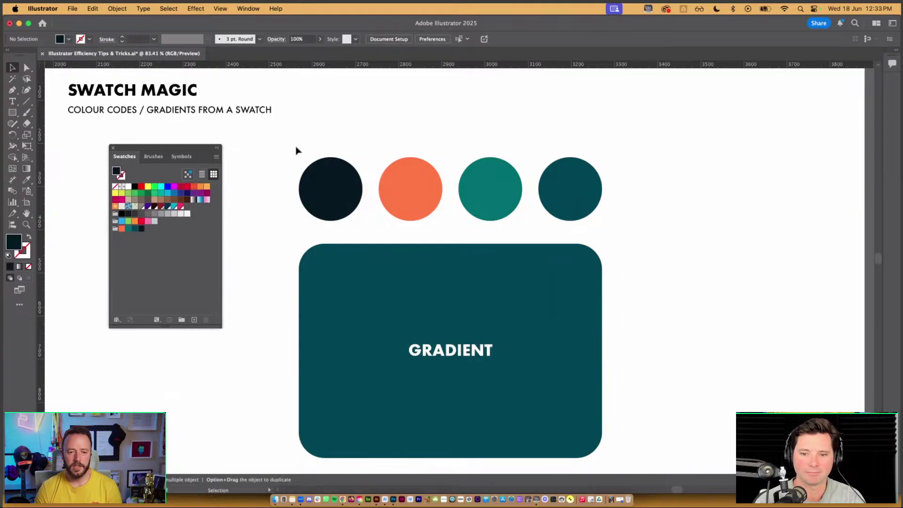
Step: Create a swatch group named Sunset from the artwork colours of the four circles
left_click_drag(288, 147, 634, 202)
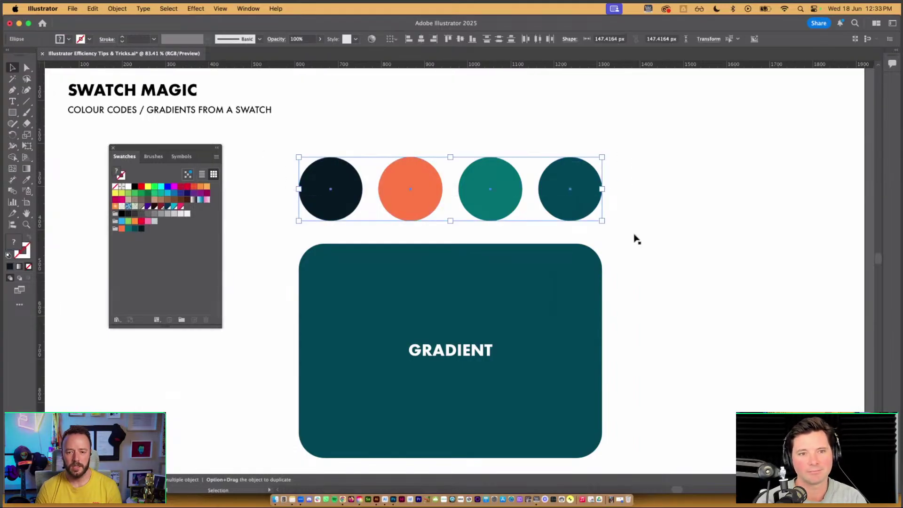
left_click(182, 320)
type("Sunset")
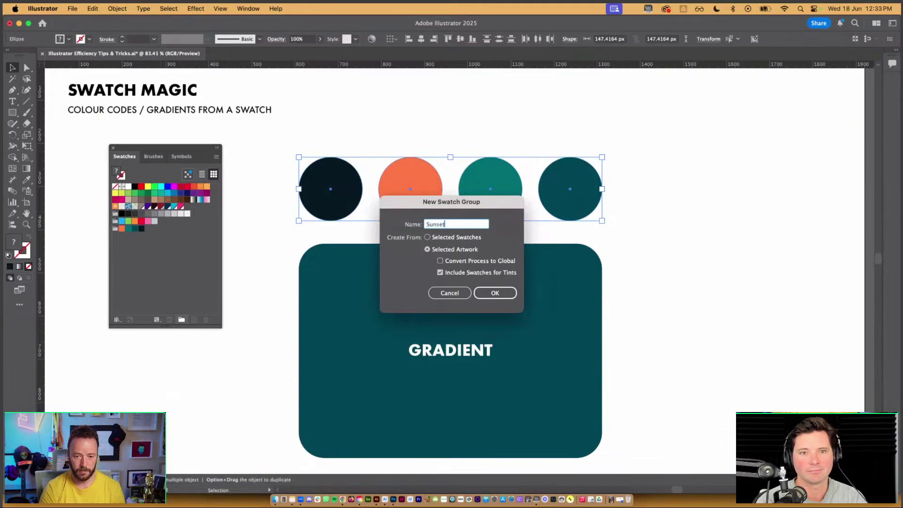
key("Return")
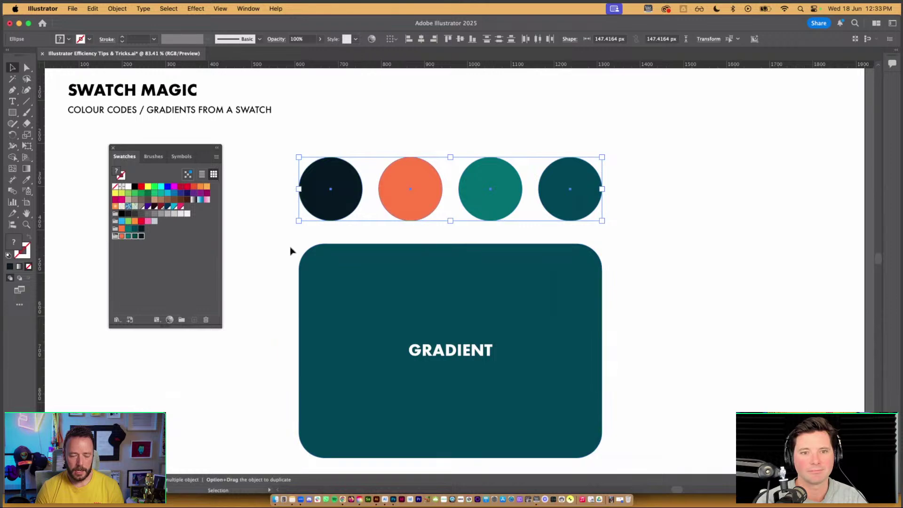
left_click(284, 260)
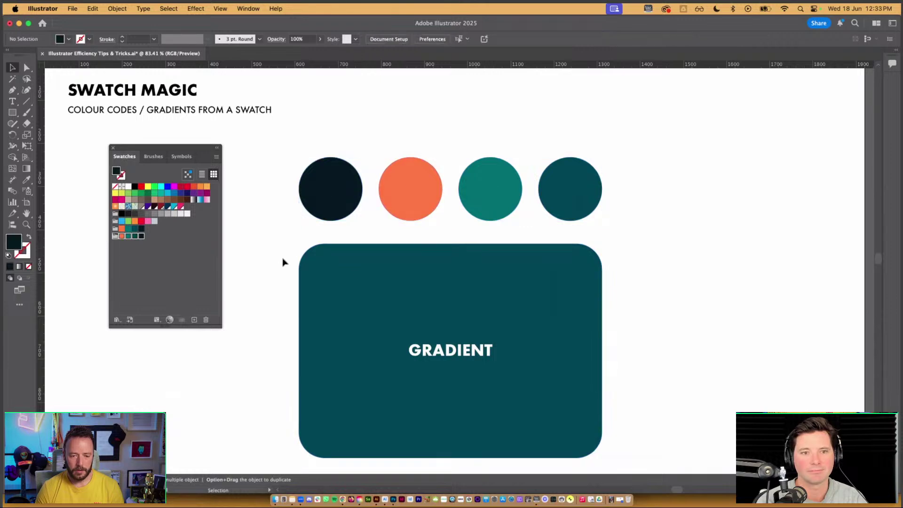
Step: Fill the rounded Gradient rectangle with a gradient created from the Sunset swatch group
left_click(383, 265)
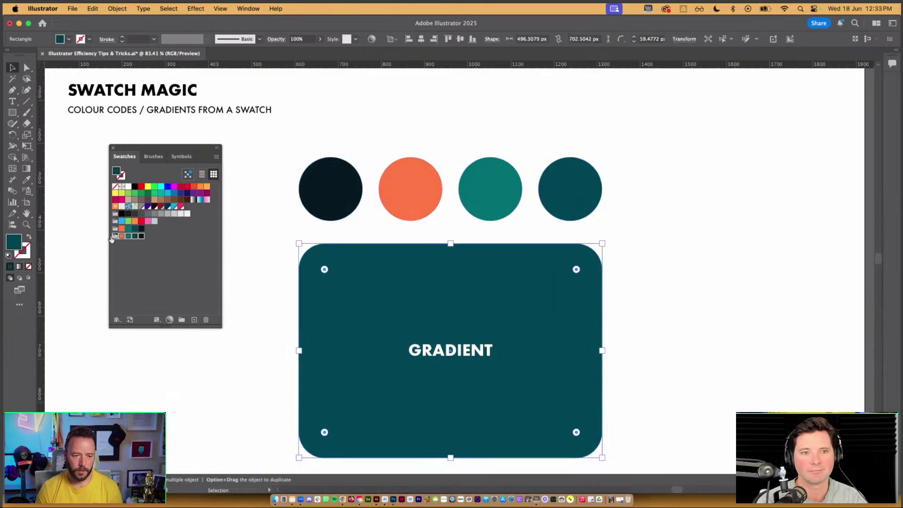
left_click(115, 236)
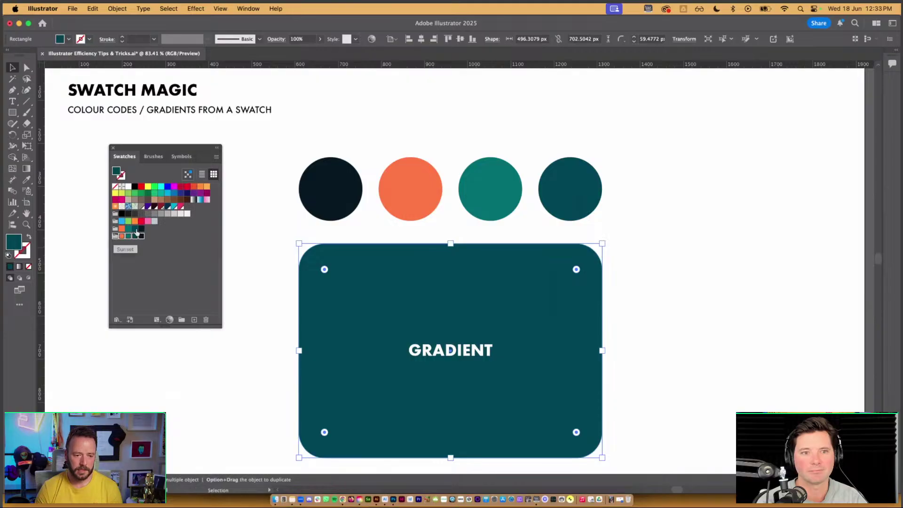
left_click(216, 158)
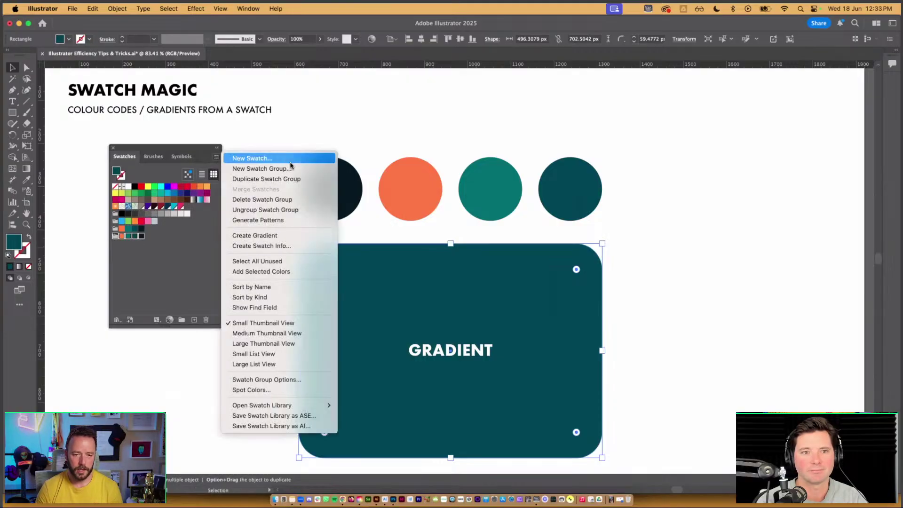
left_click(308, 239)
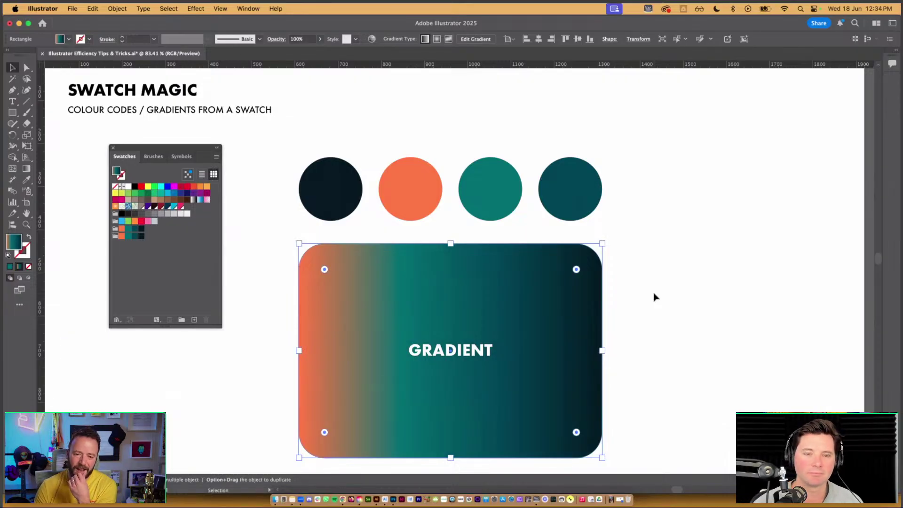
left_click(633, 281)
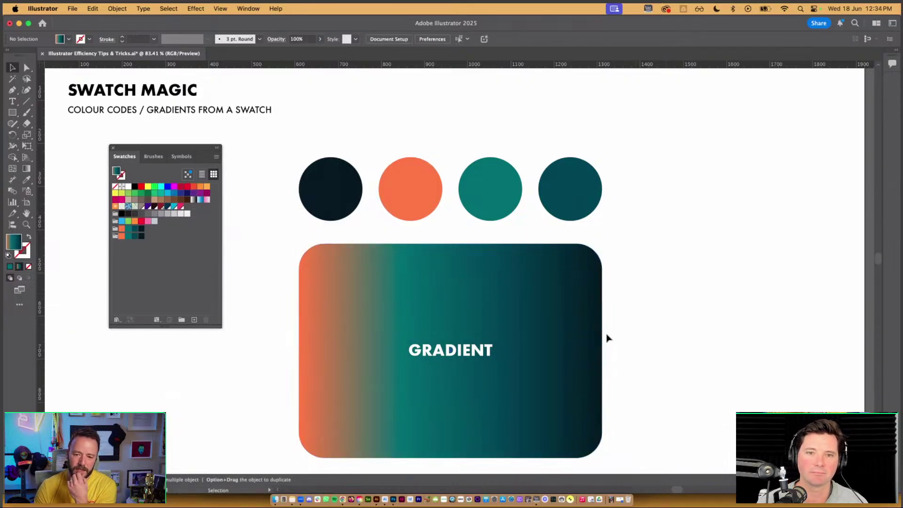
Step: Show the gradient settings for the rounded rectangle and place them in the empty space beside the circles
left_click(483, 298)
key("super+F9")
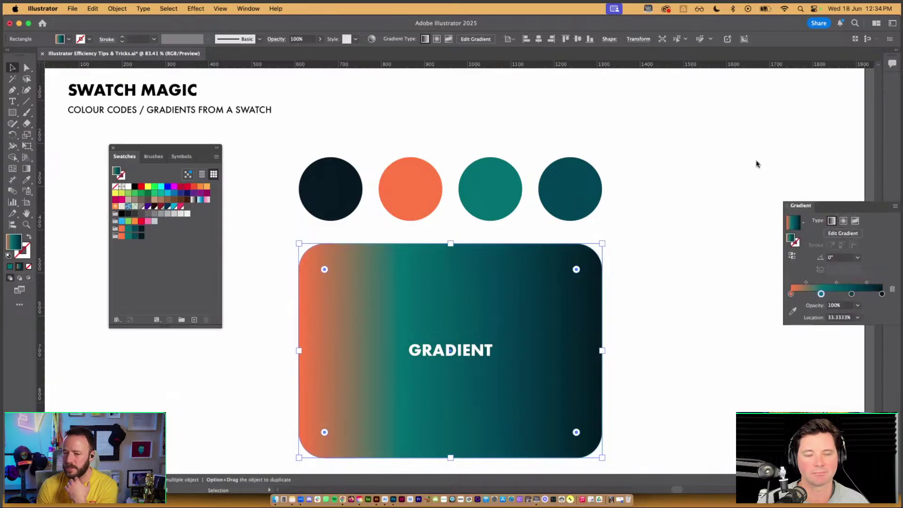
left_click_drag(825, 204, 681, 91)
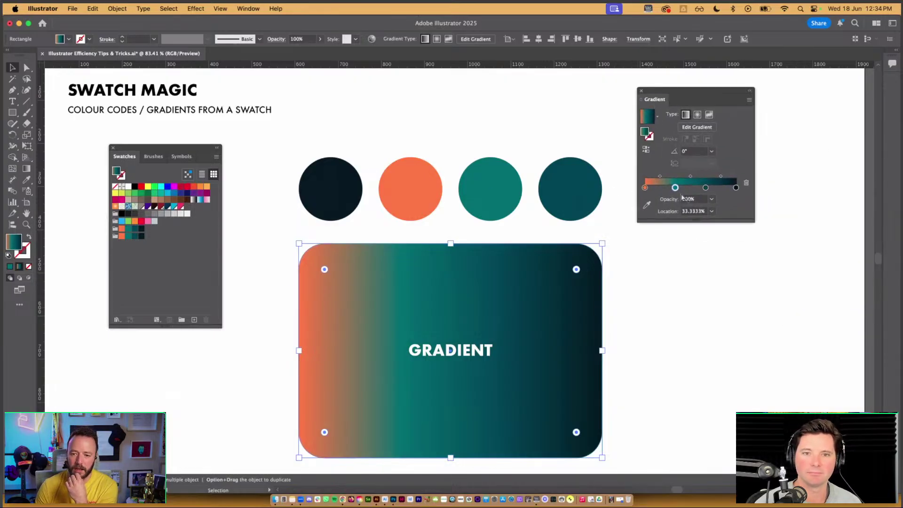
Step: Apply the White, Black gradient preset to the rectangle and sample the near-black circle for its first colour stop
left_click(656, 116)
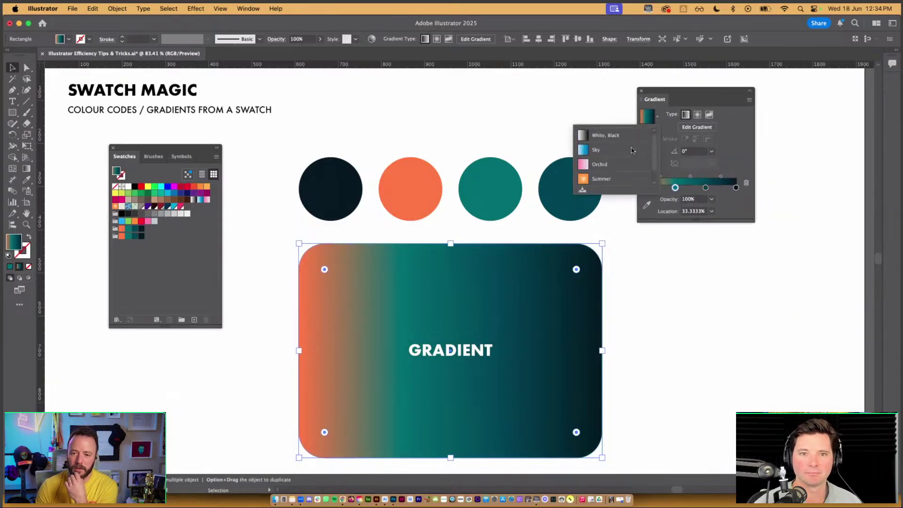
left_click(612, 136)
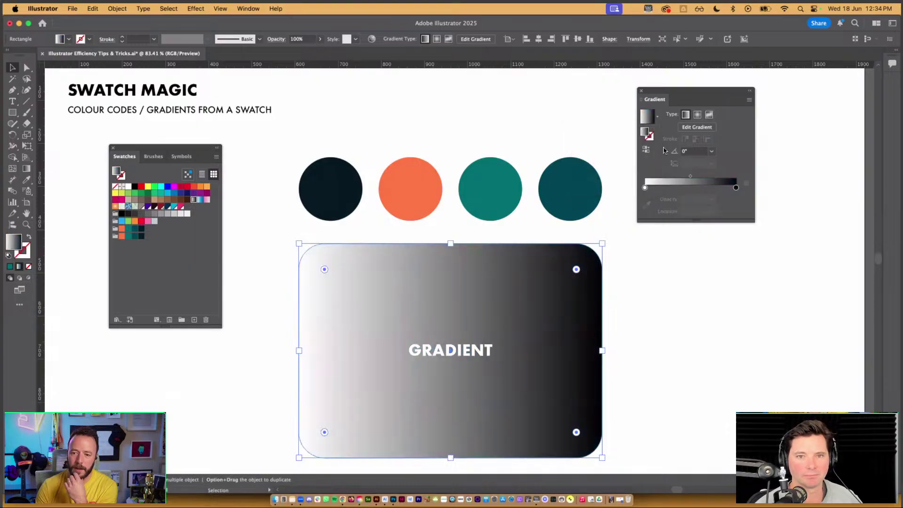
left_click(644, 188)
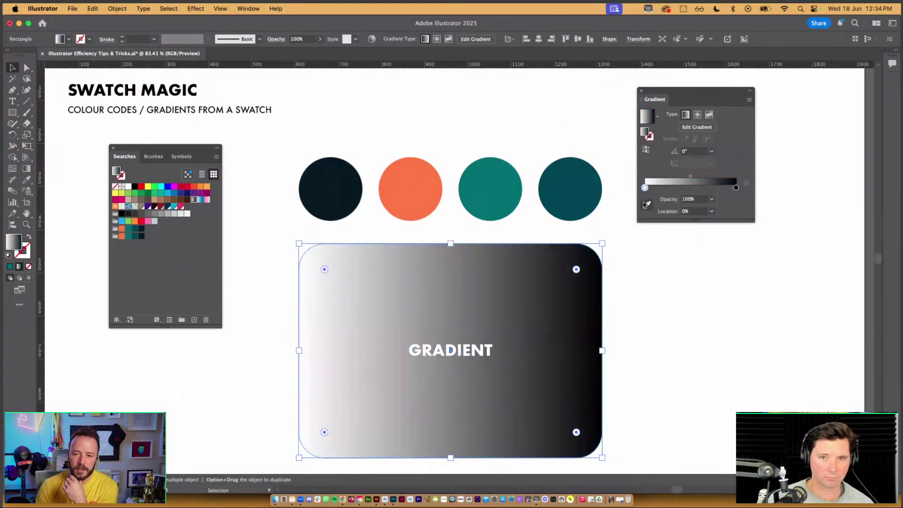
left_click(329, 189)
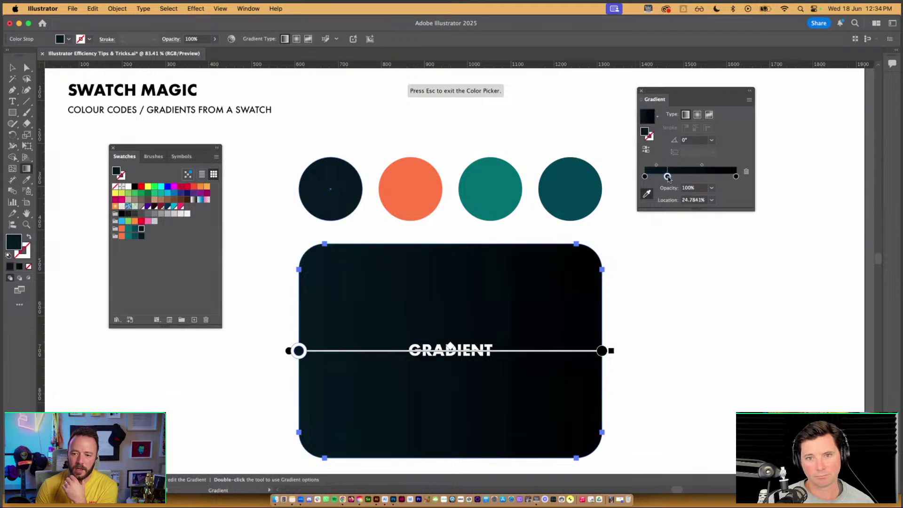
Step: Add gradient stops at about 30% and 61%, sampling the orange and green circles for their colours
left_click(671, 181)
left_click(400, 179)
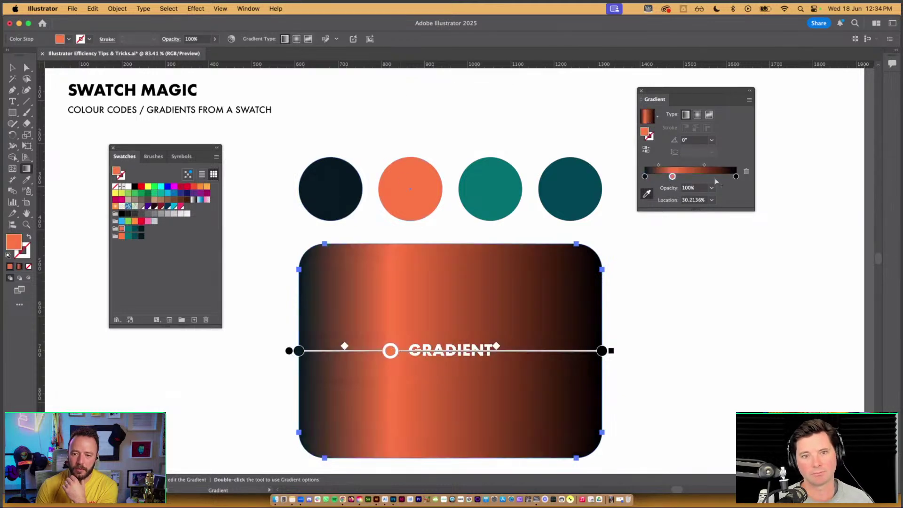
left_click(700, 181)
left_click(487, 187)
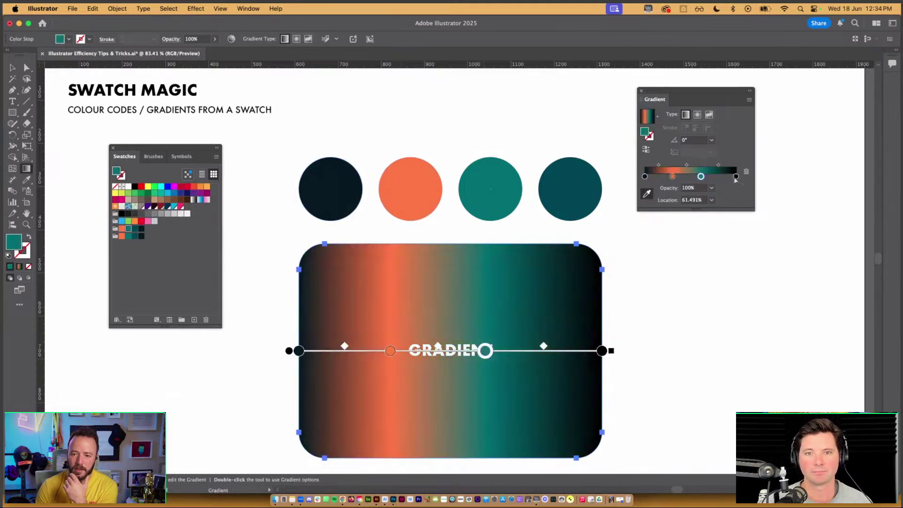
key("v")
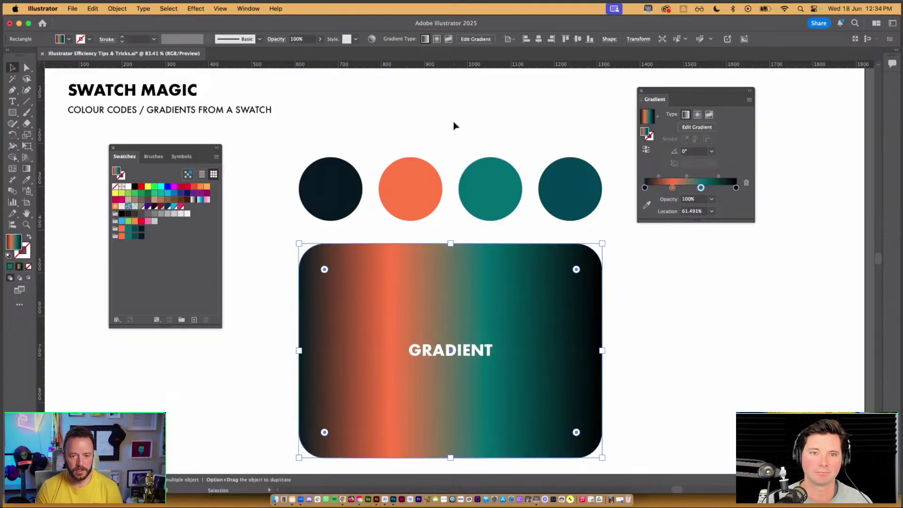
left_click(249, 302)
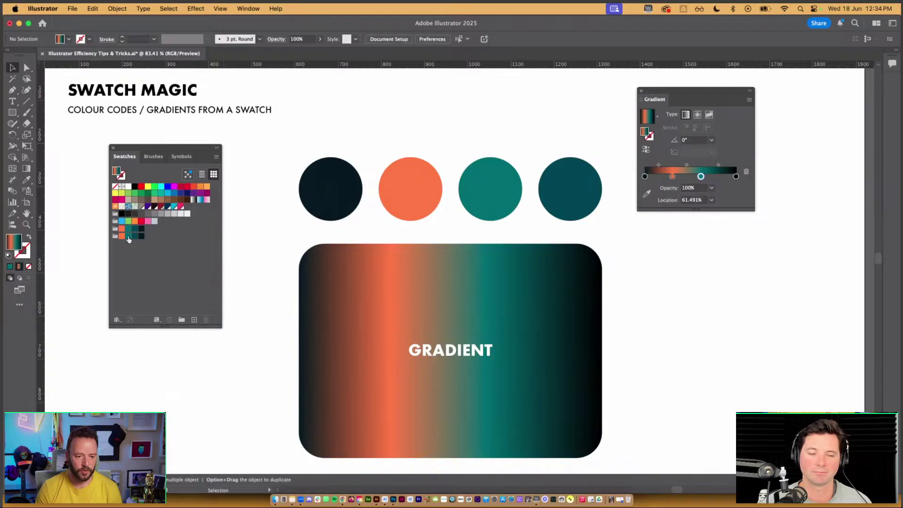
Step: Move the orange swatch to third place in the Sunset group and fill the rectangle with a gradient created from that group
left_click_drag(128, 238, 127, 238)
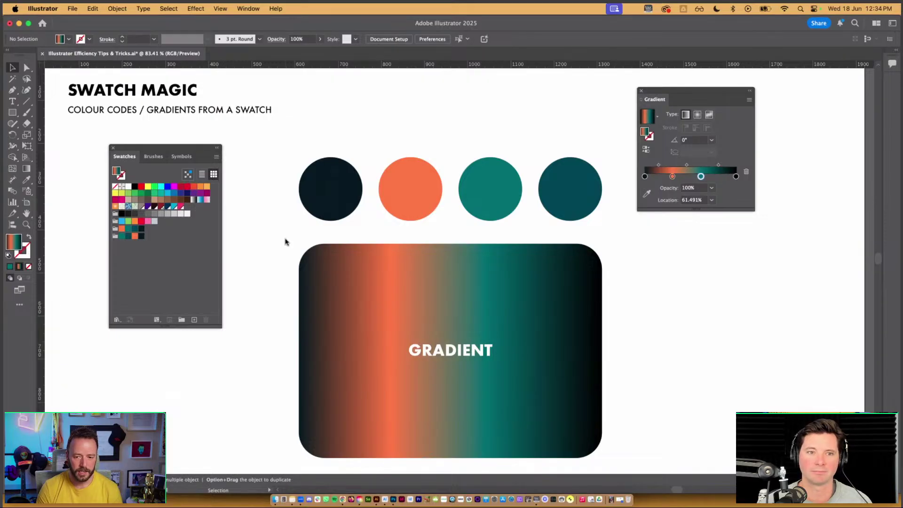
scroll(278, 245, "down", 1)
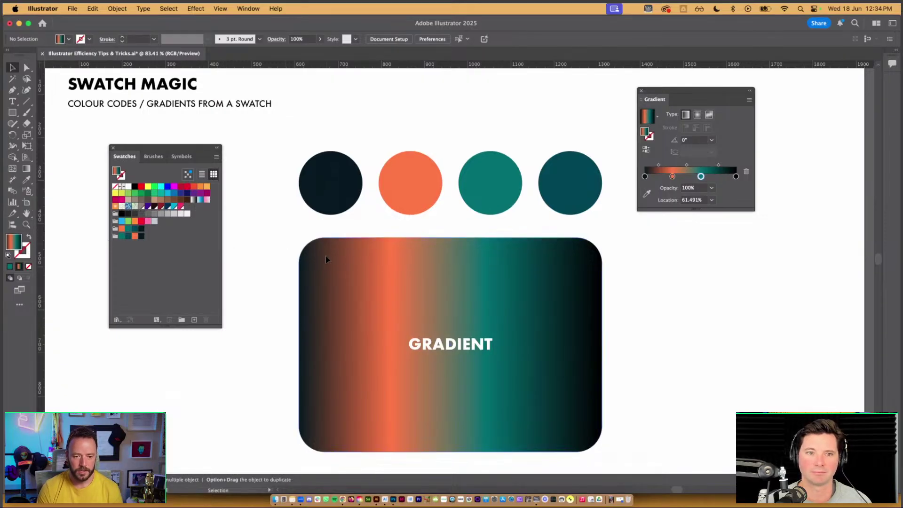
left_click(325, 255)
left_click(115, 239)
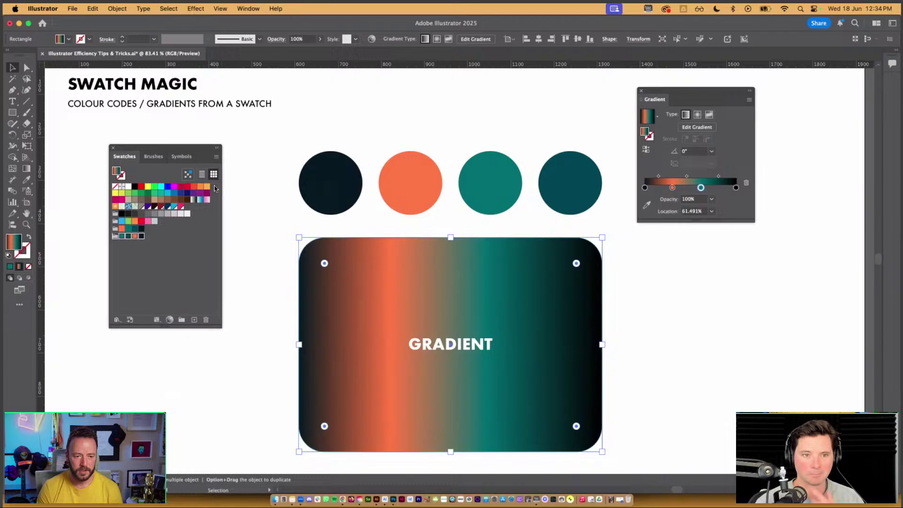
left_click(216, 157)
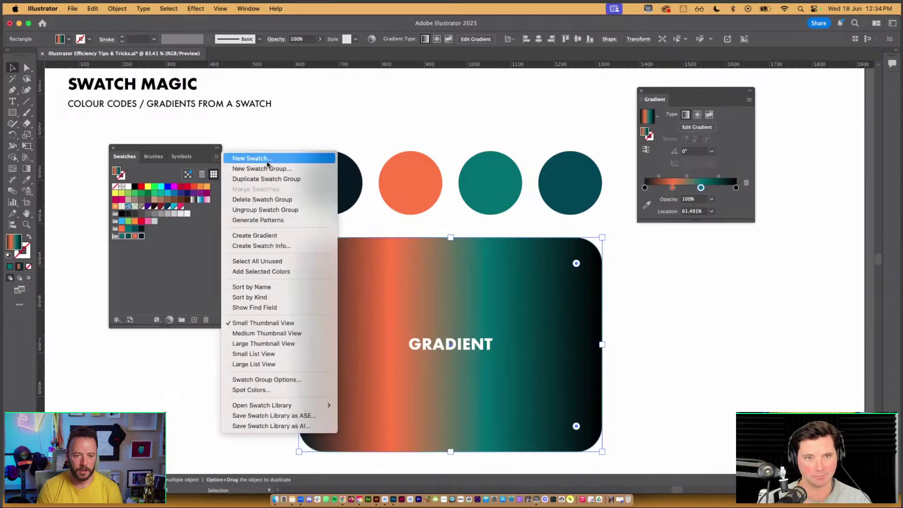
left_click(303, 235)
left_click(635, 288)
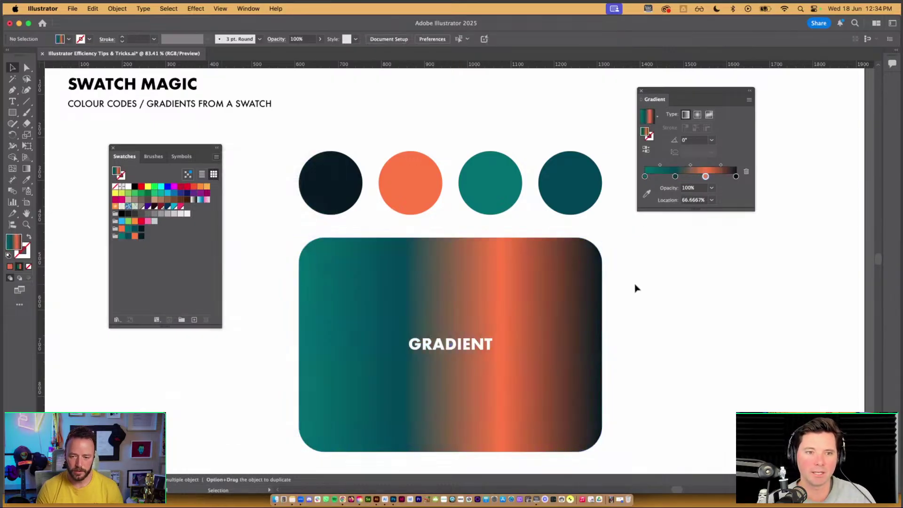
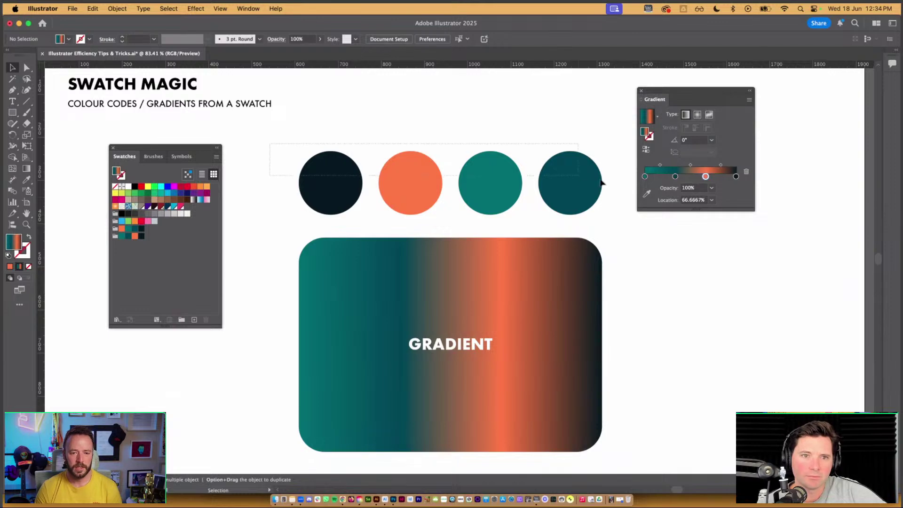
Step: Create a gradient from the last colour group in the swatches as the fill of the dark circle
left_click_drag(609, 141, 296, 221)
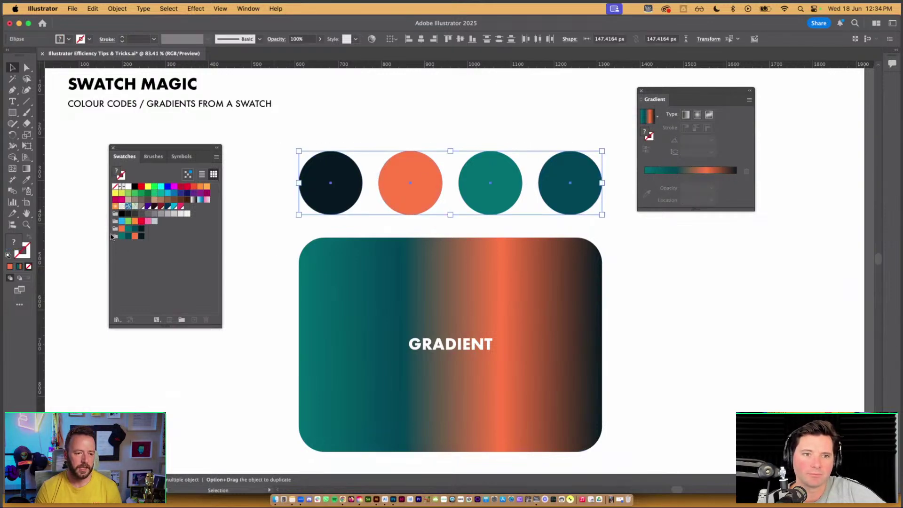
left_click(269, 293)
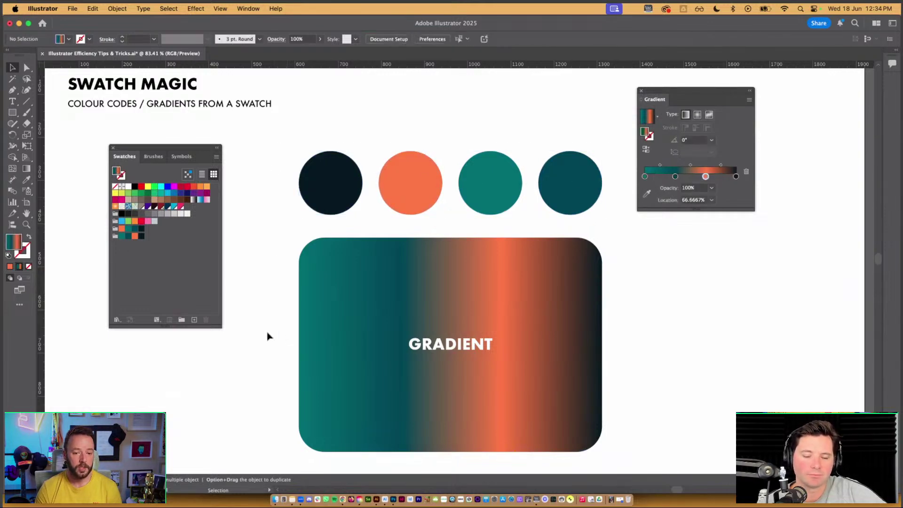
left_click(376, 272)
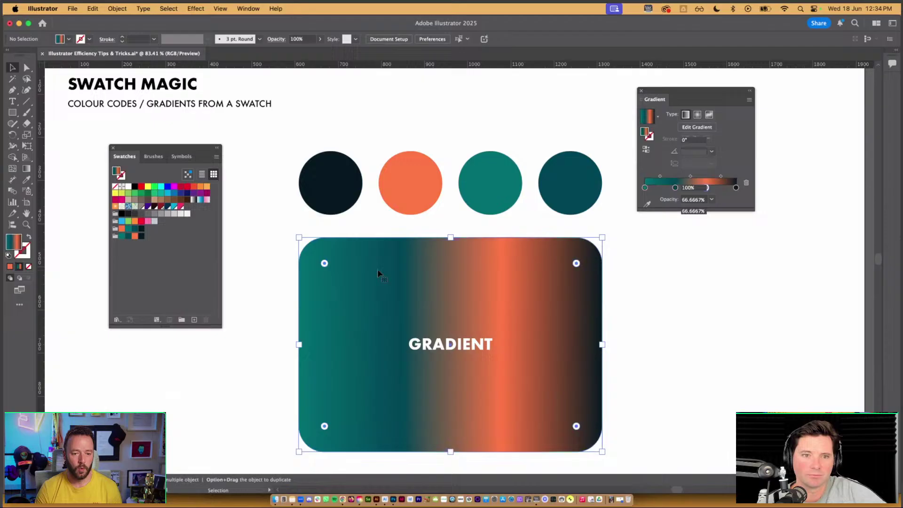
left_click(337, 166)
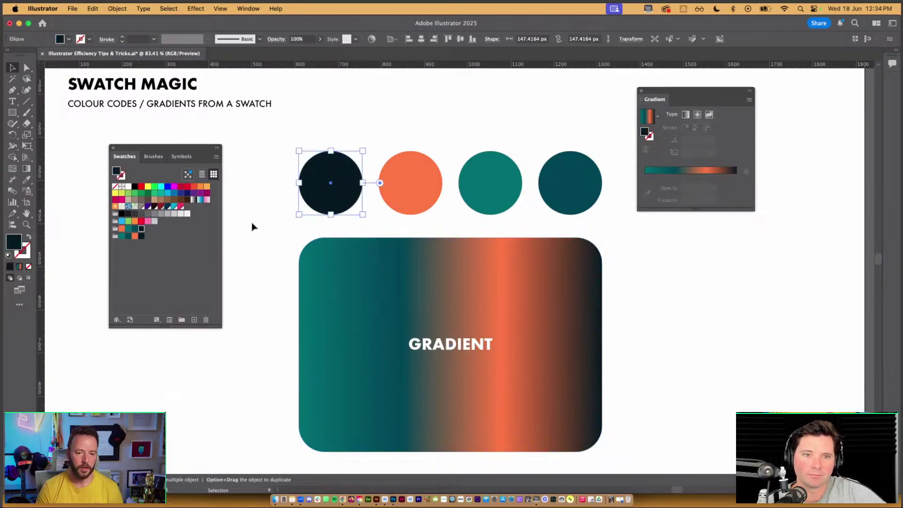
left_click(115, 236)
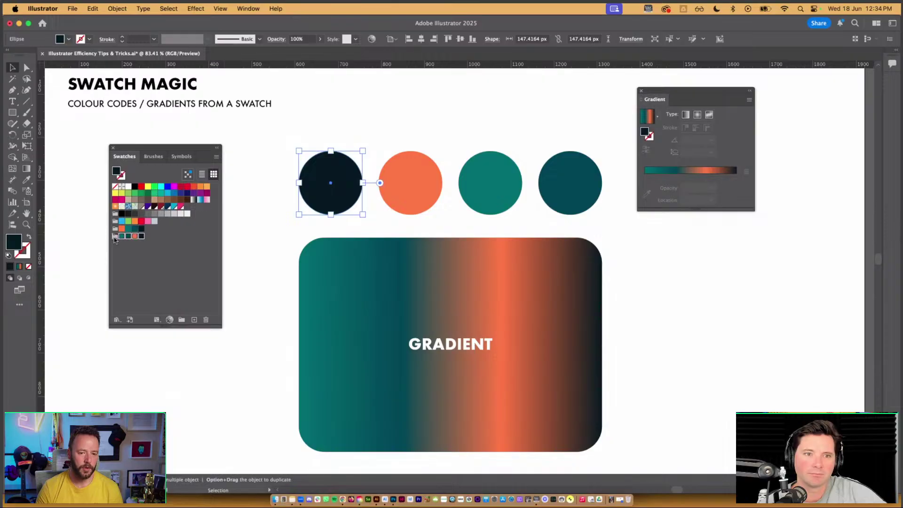
left_click(217, 158)
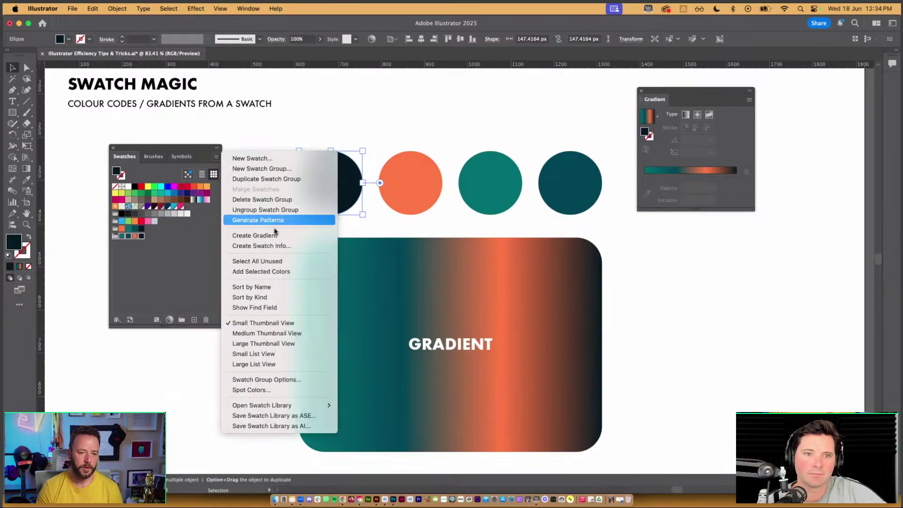
left_click(255, 235)
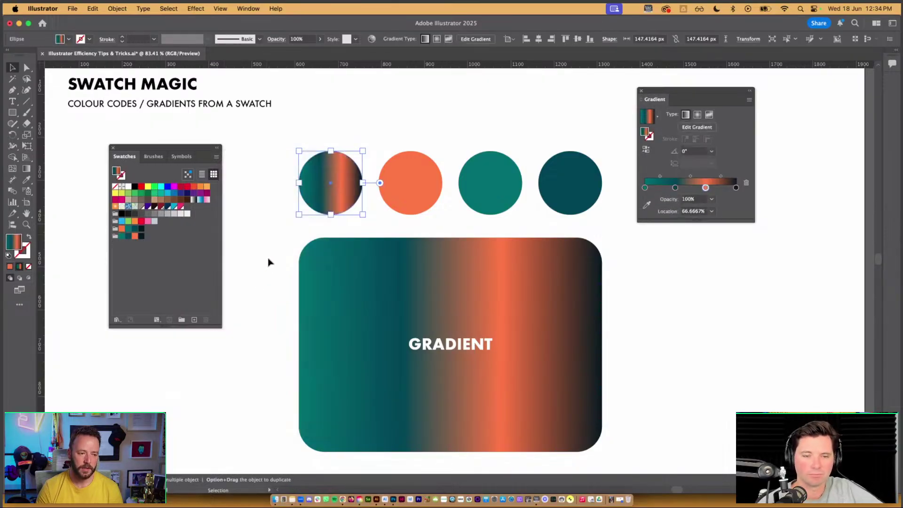
left_click(268, 262)
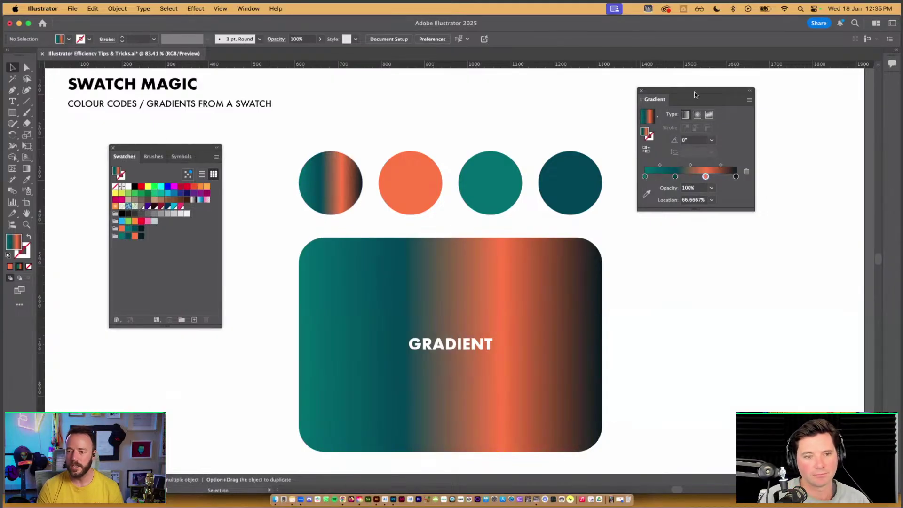
Step: Try the radial and freeform gradient types, and undo the freeform change
left_click_drag(695, 95, 504, 109)
left_click(506, 128)
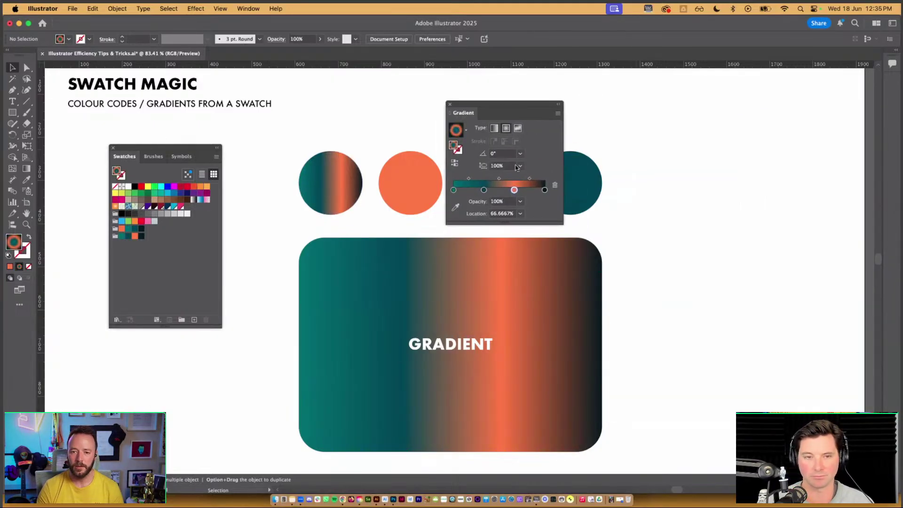
left_click(518, 129)
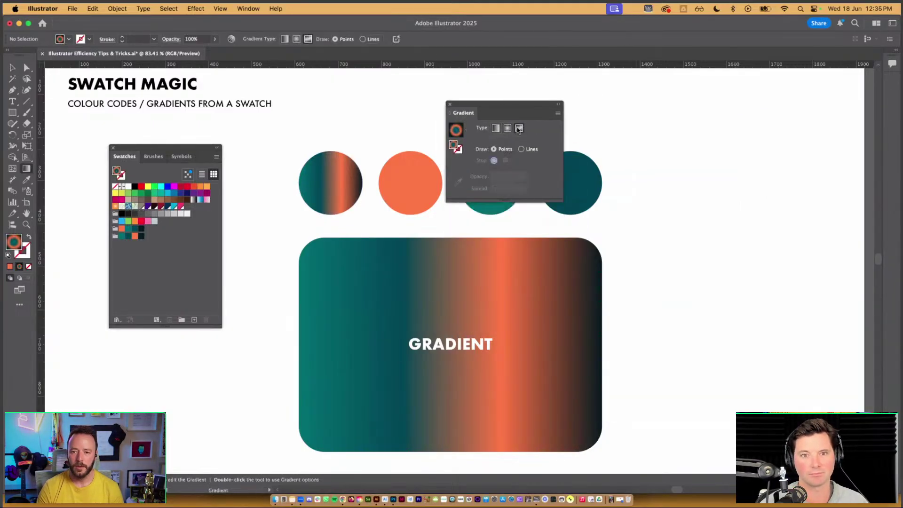
left_click(332, 174)
key("super+z")
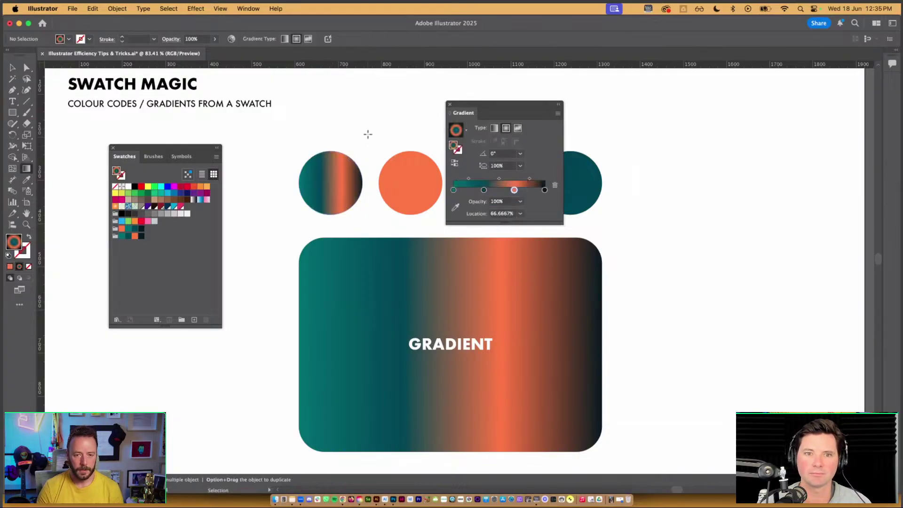
key("v")
left_click(368, 137)
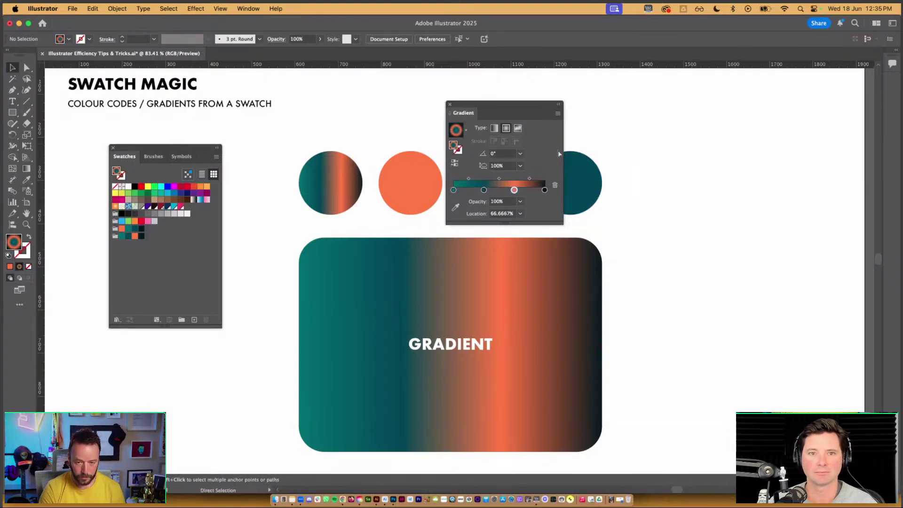
Step: Hide the floating panels and go to the Connect Anchor Points artboard
key("shift+Tab")
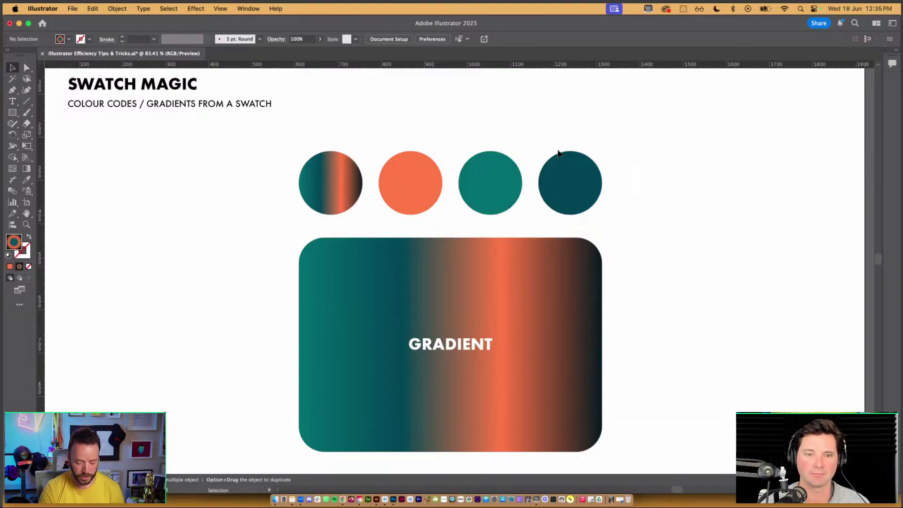
key("shift+Page_Down")
left_click(558, 153)
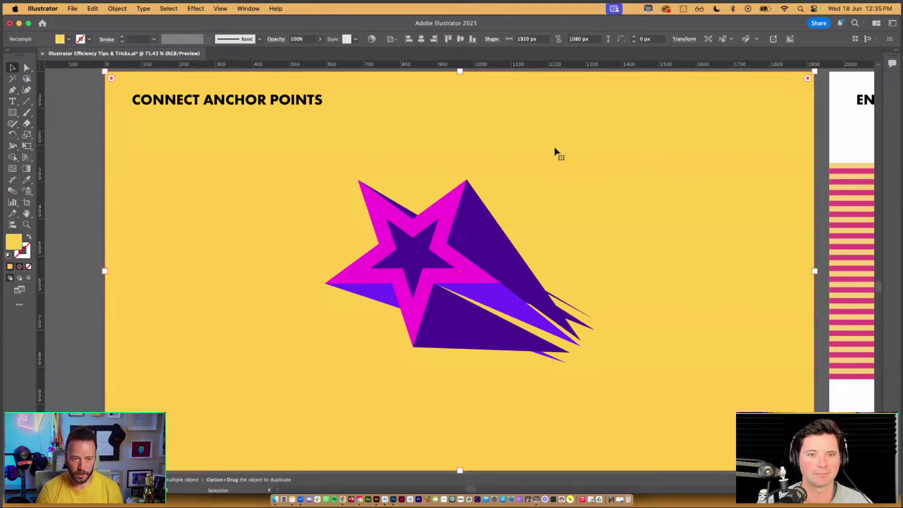
key("super+shift+a")
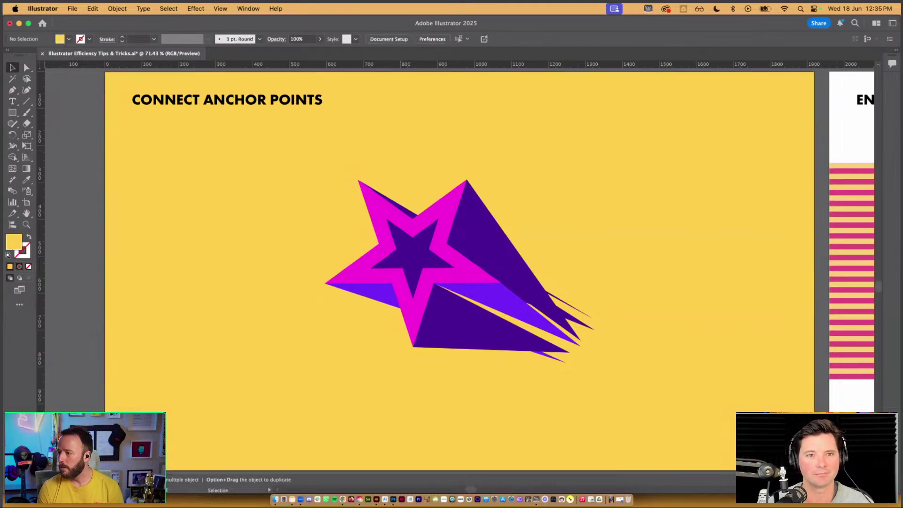
scroll(612, 225, "right", 3)
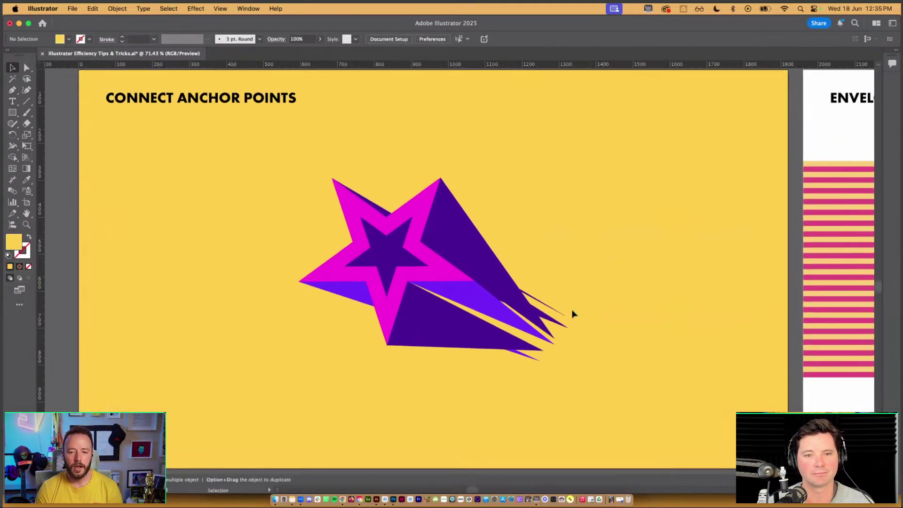
Step: Try moving an anchor point at the tip of the star's trail by hand towards its neighbours, and undo the move
key("a")
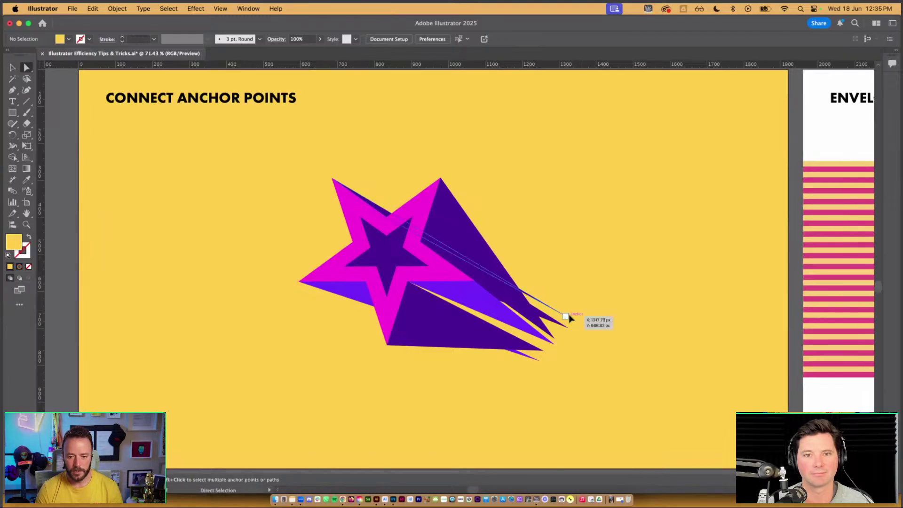
left_click_drag(569, 318, 560, 337)
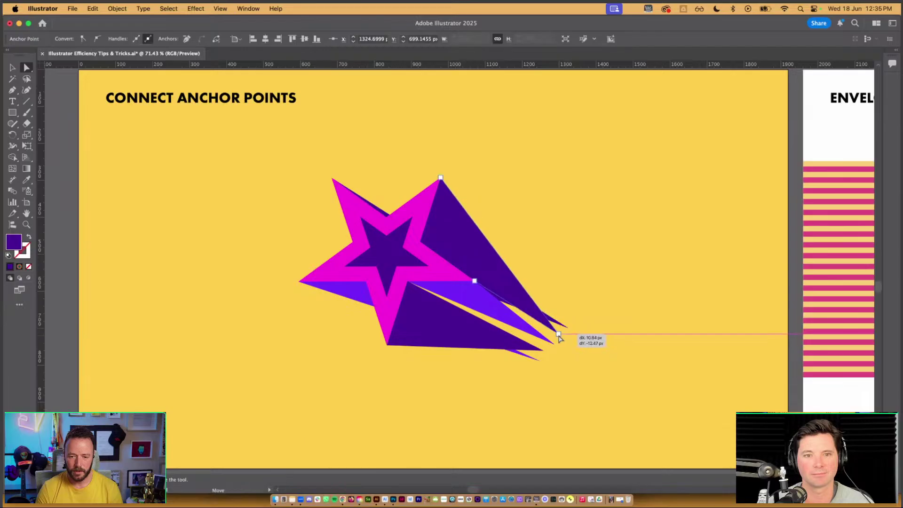
key("super+z")
scroll(574, 345, "up", 1)
key("super+j")
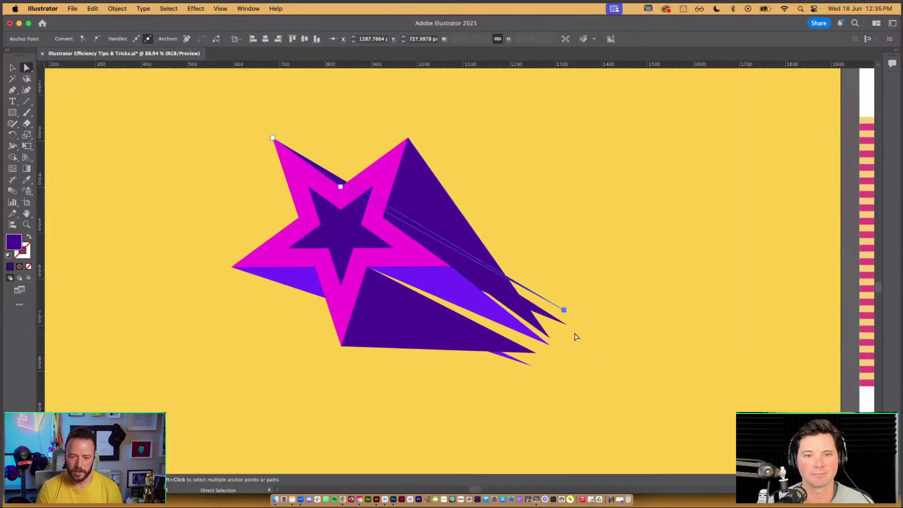
left_click_drag(583, 344, 544, 296)
scroll(495, 289, "up", 4)
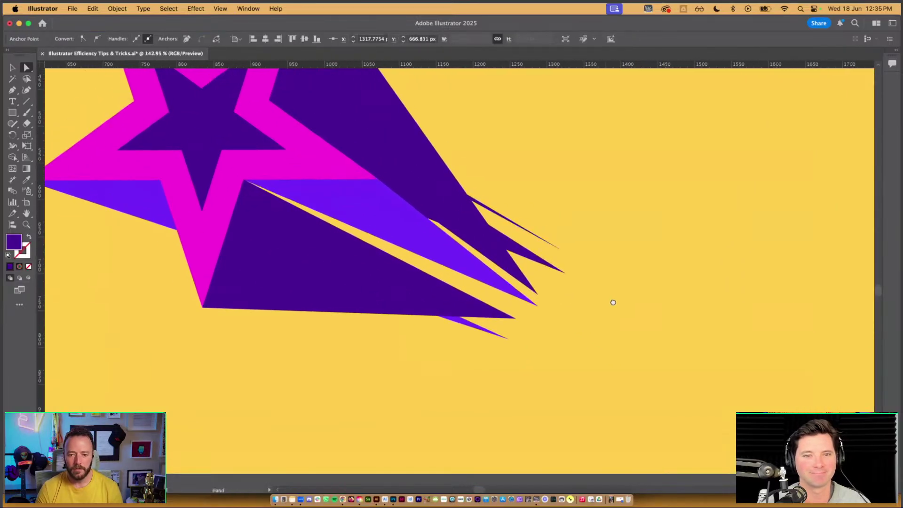
Step: Average the anchor points at the tips of the star's trail on both axes
left_click(618, 339)
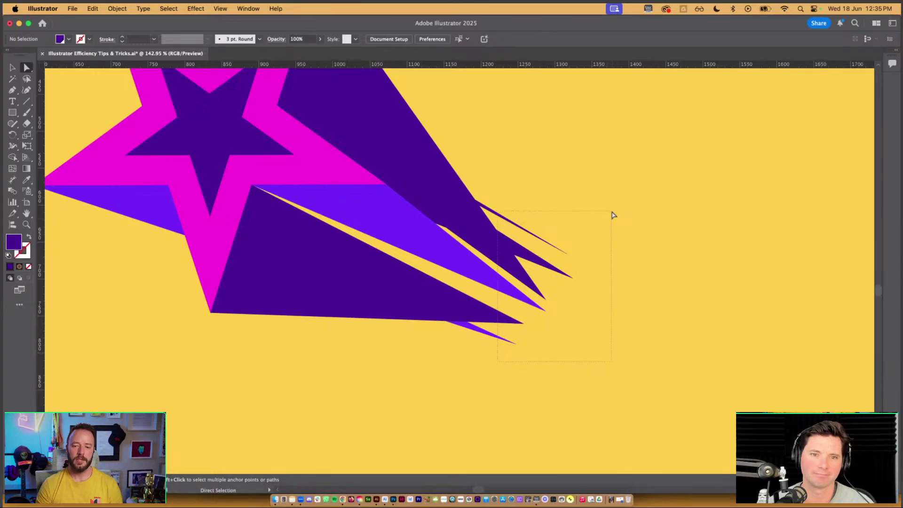
left_click_drag(612, 215, 612, 216)
left_click(108, 9)
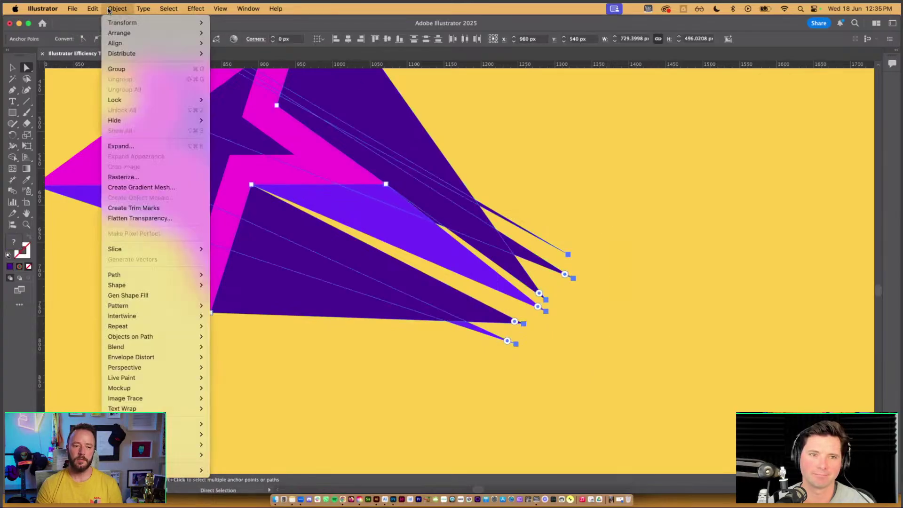
mouse_move(186, 274)
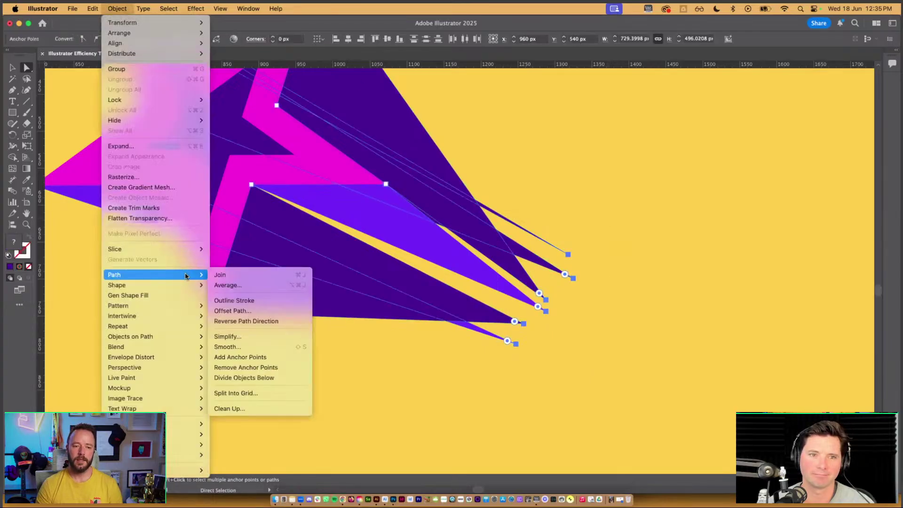
left_click(262, 285)
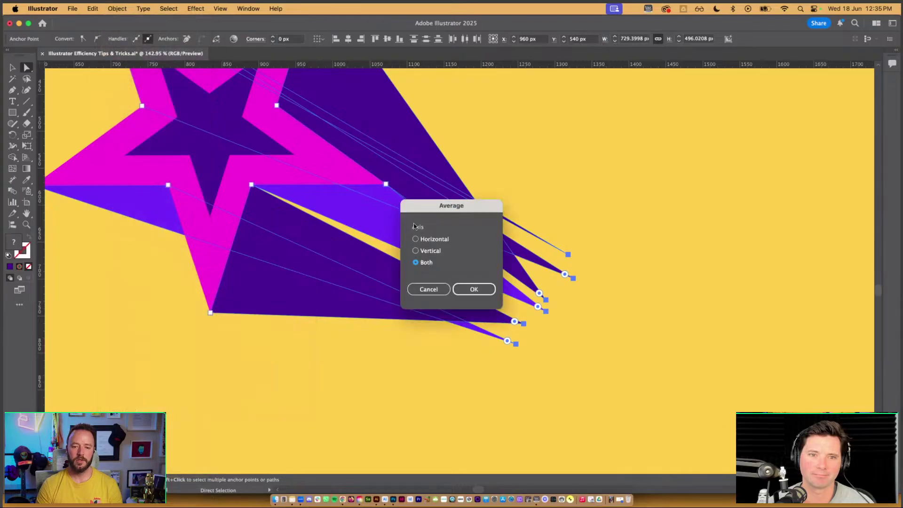
left_click(459, 287)
left_click(604, 341)
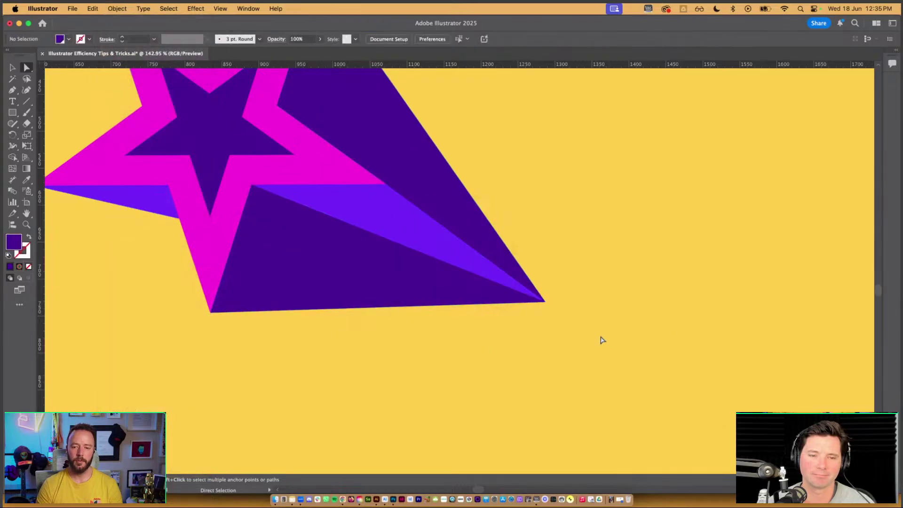
Step: Try to bring the star's trail shapes together by aligning all their selected paths to the horizontal and vertical centre
scroll(602, 339, "down", 5)
key("super+a")
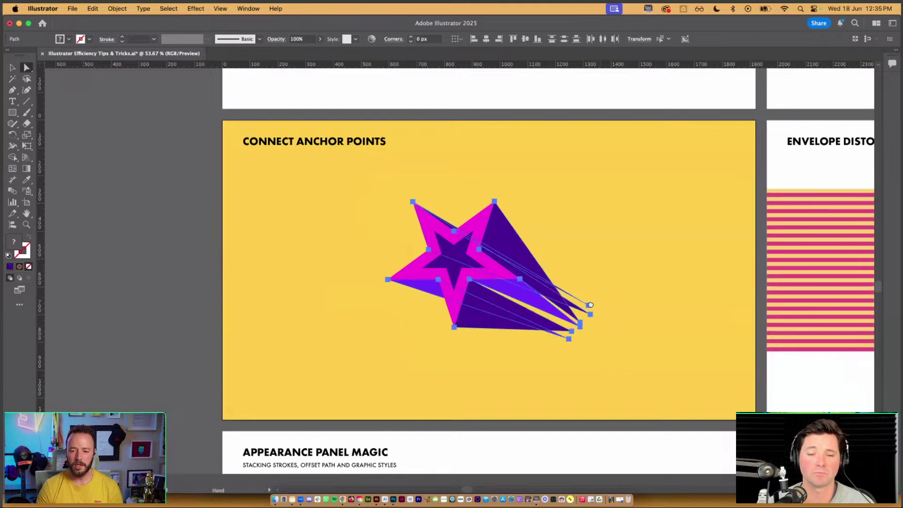
scroll(578, 317, "down", 1)
scroll(578, 318, "right", 2)
scroll(560, 296, "up", 5)
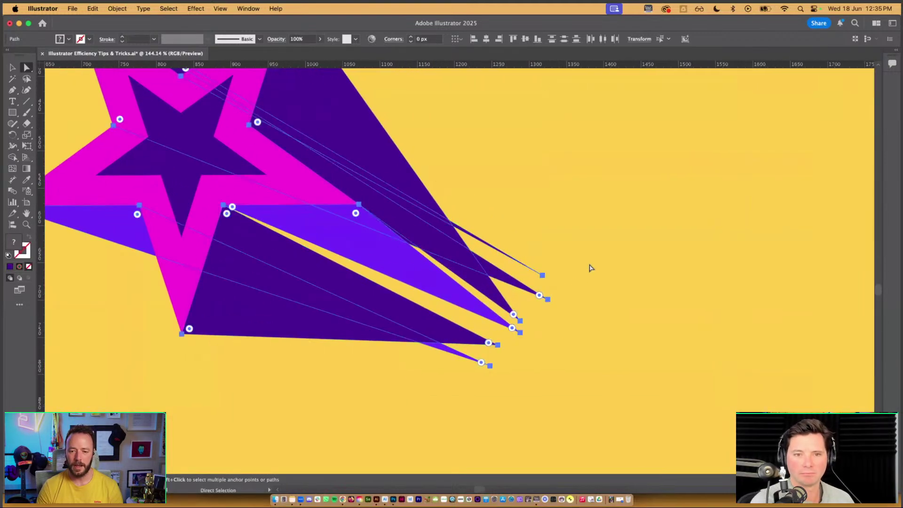
left_click(486, 39)
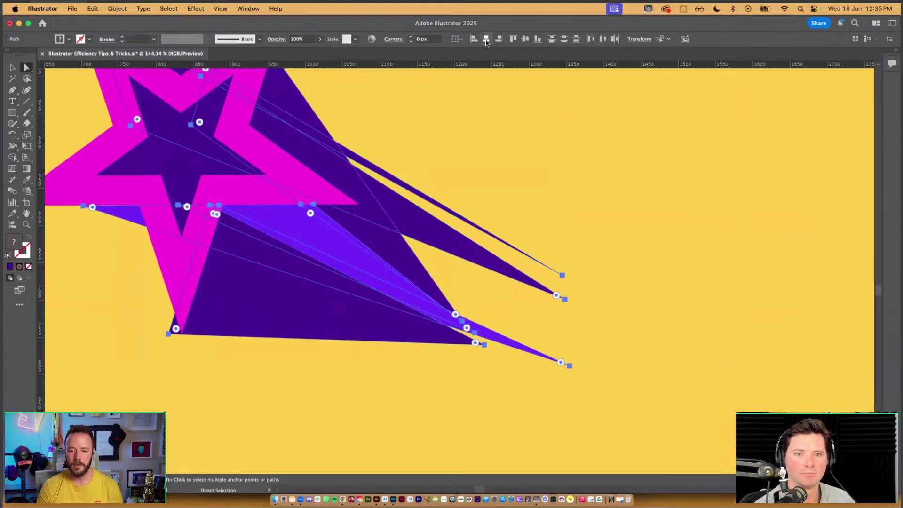
left_click(524, 39)
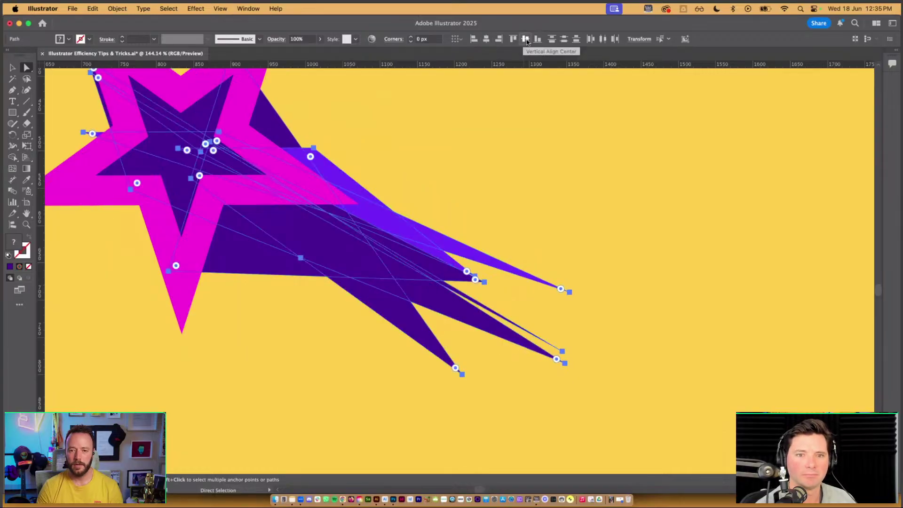
Step: Try centring the trail shapes on the artboard horizontally and vertically, and undo the last three alignments
left_click(457, 39)
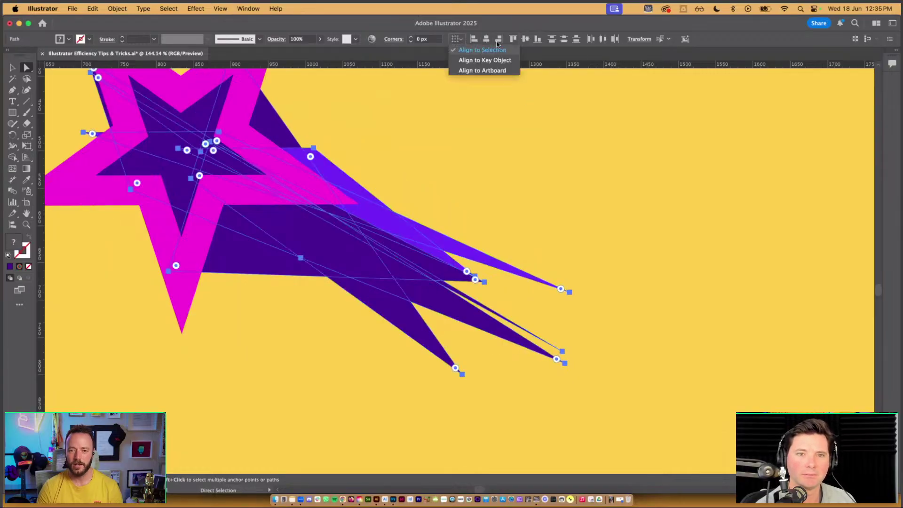
left_click(500, 21)
left_click_drag(486, 26, 487, 26)
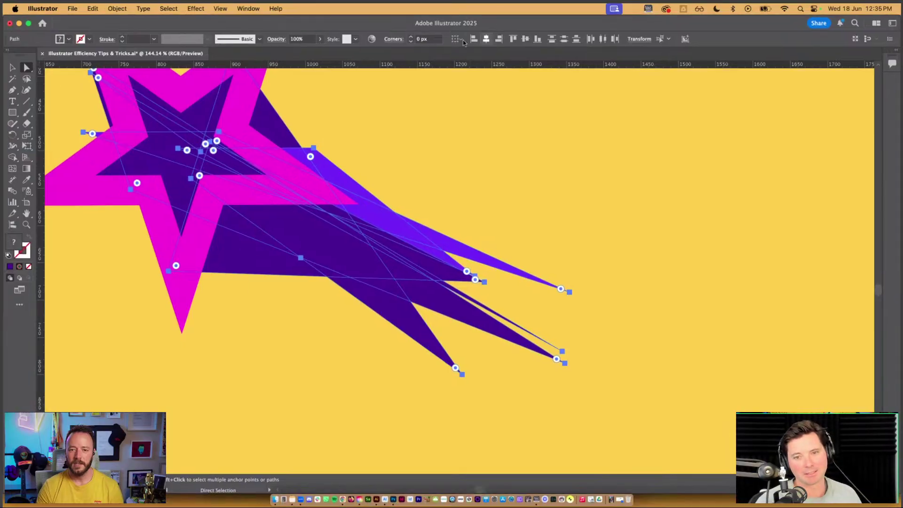
left_click(454, 38)
left_click(482, 70)
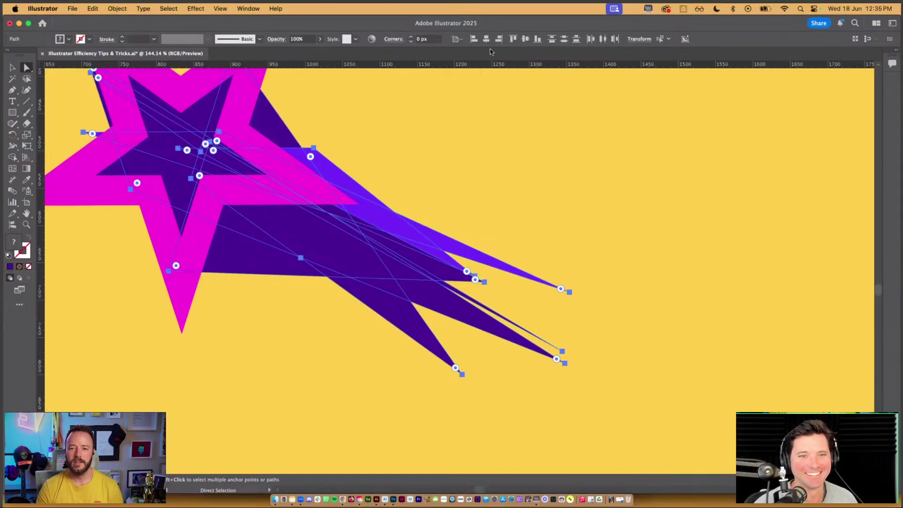
left_click(486, 38)
left_click(525, 39)
key("super+z")
key("super+z")
key("super+z")
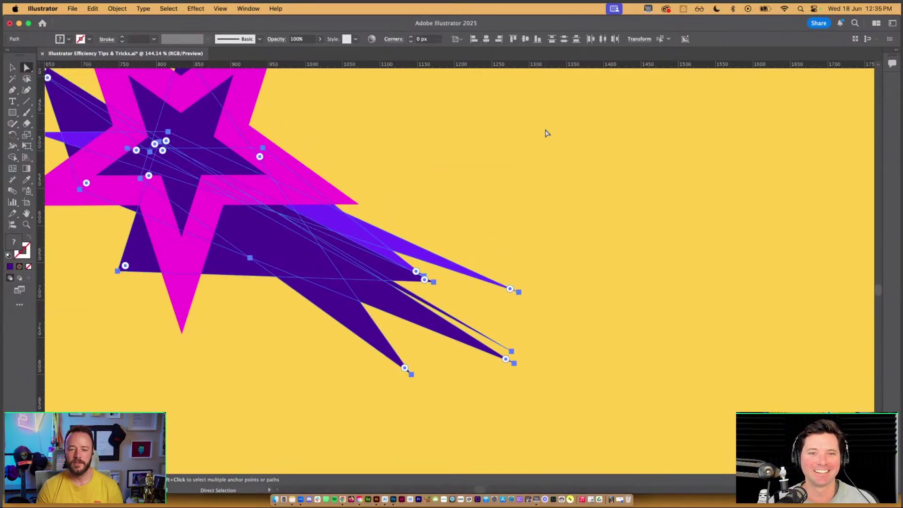
Step: Align the star trail's three farthest tip anchor points to their horizontal and vertical centre, and move the merged tip out beyond the star
left_click(577, 259)
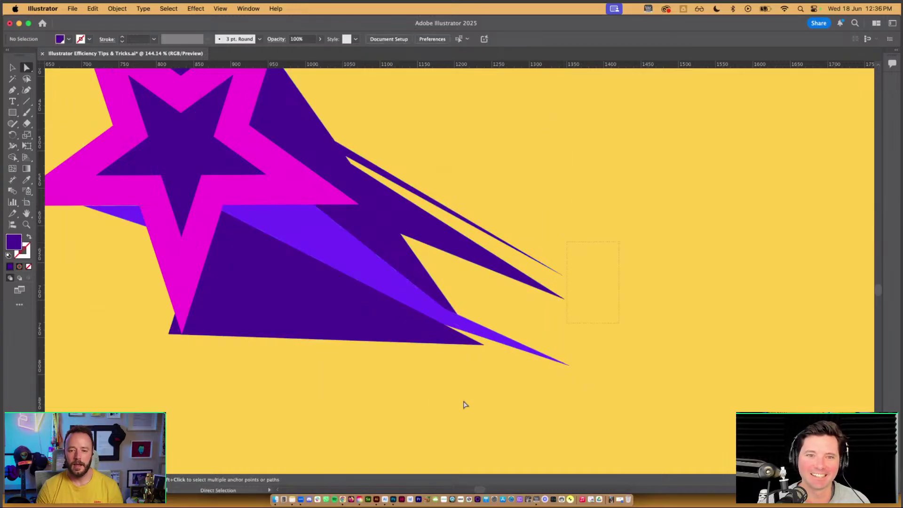
left_click_drag(448, 398, 442, 398)
left_click(576, 284)
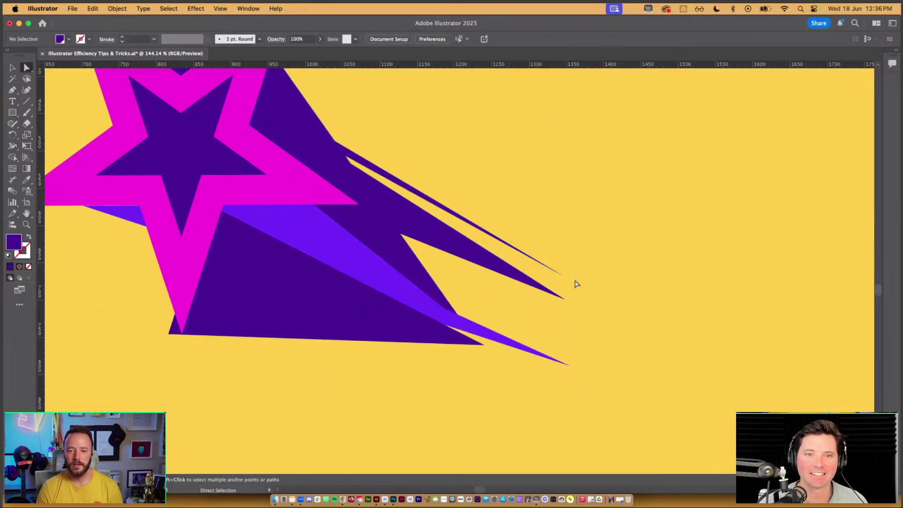
left_click_drag(553, 380, 551, 379)
left_click(348, 39)
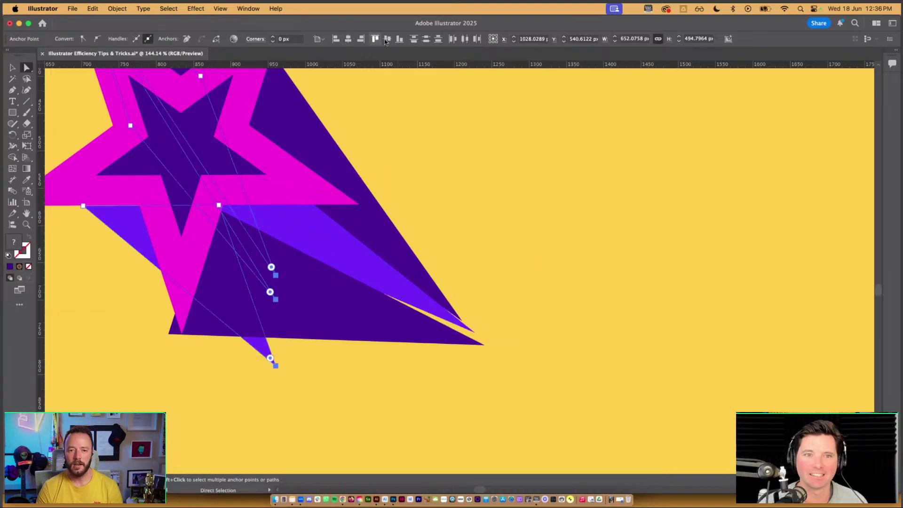
left_click(387, 38)
left_click_drag(279, 185, 533, 235)
Step: Align the trail's three remaining tip anchor points to their horizontal and vertical centre, and move them onto the already merged tip
left_click_drag(452, 362, 508, 225)
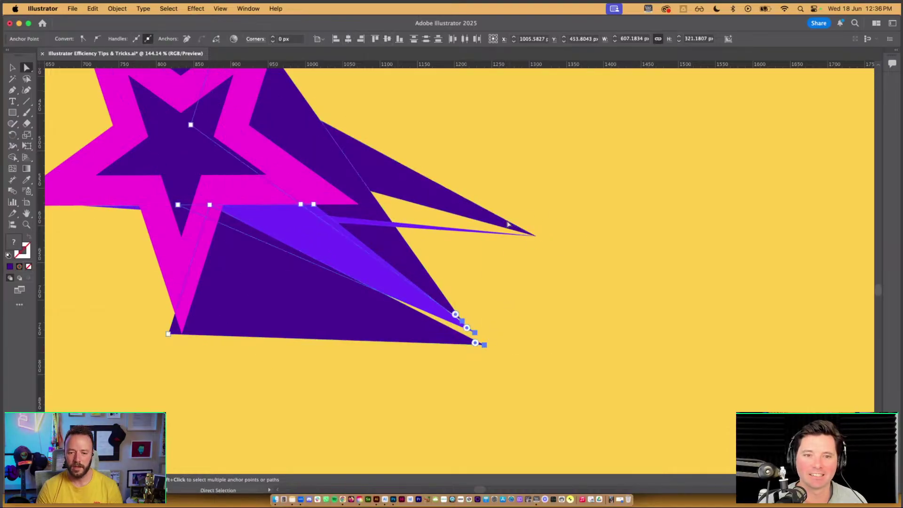
left_click(348, 39)
left_click(387, 39)
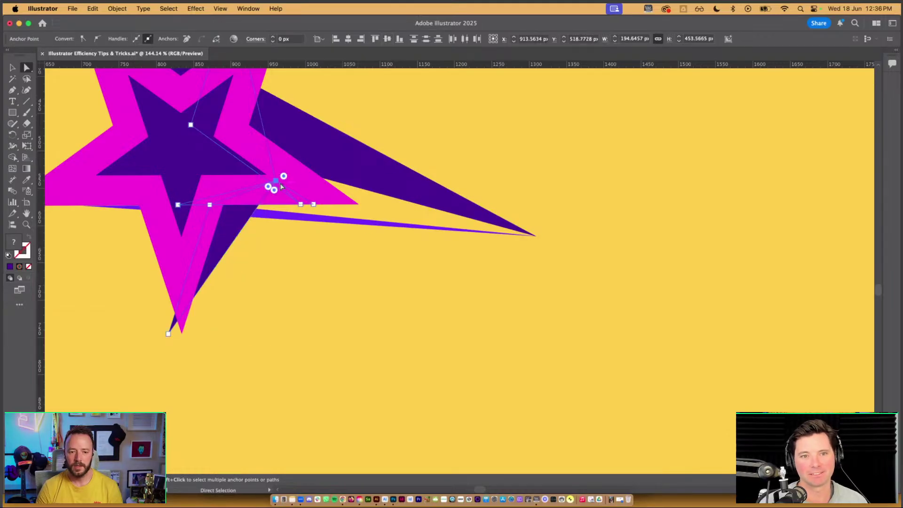
left_click_drag(281, 187, 531, 235)
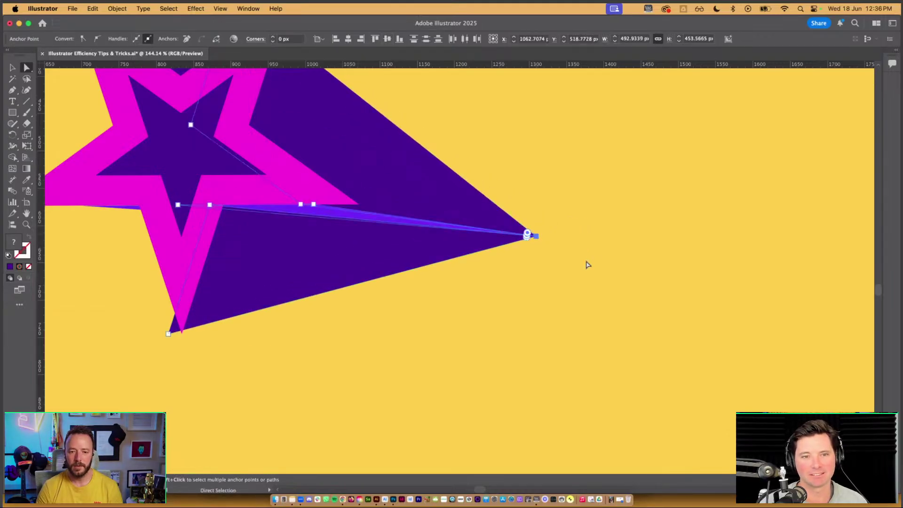
left_click(587, 264)
Step: Select the pink and yellow striped group on the Envelope Distort artboard
scroll(588, 259, "down", 10)
left_click_drag(673, 263, 489, 223)
left_click_drag(626, 226, 331, 249)
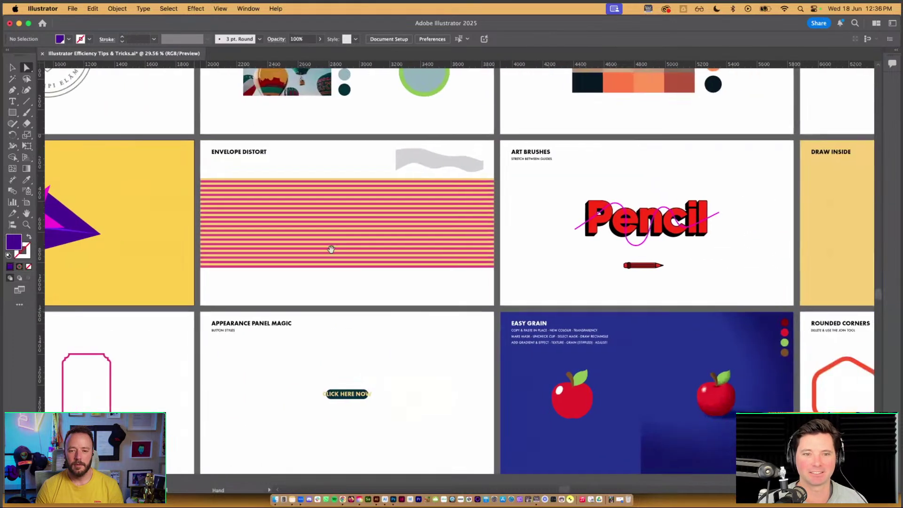
scroll(347, 246, "up", 5)
scroll(470, 258, "down", 3)
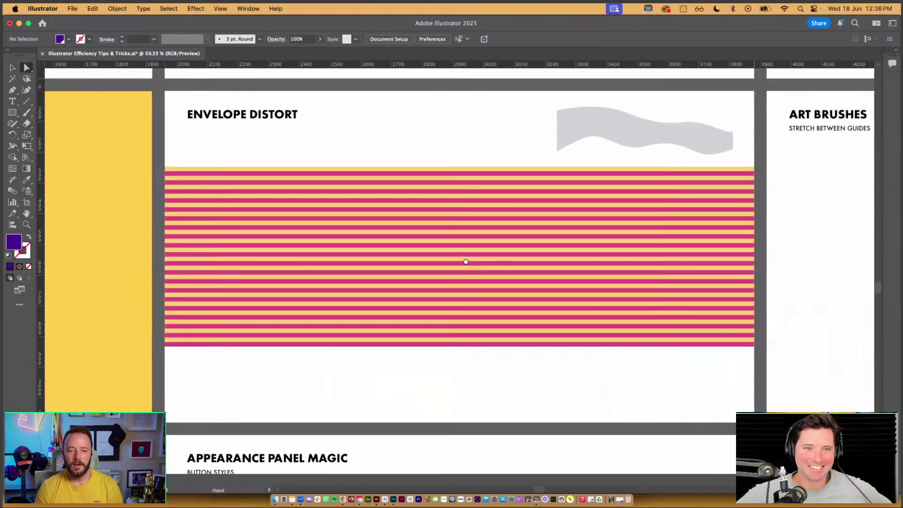
left_click_drag(466, 261, 443, 264)
key("v")
left_click(428, 238)
left_click(410, 133)
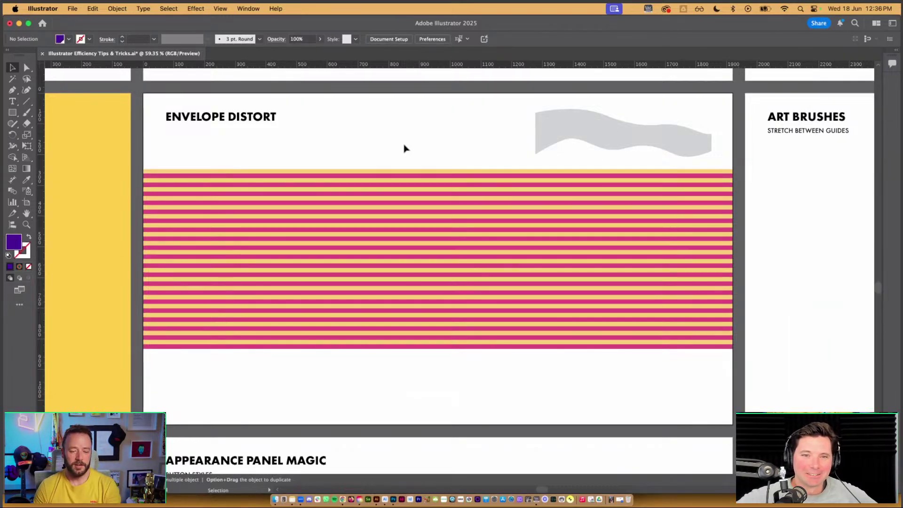
left_click(383, 200)
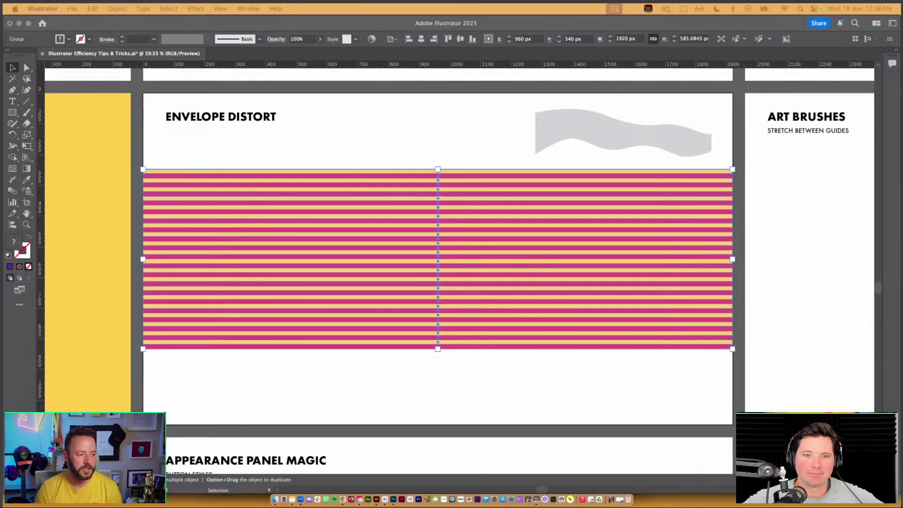
Step: Try an envelope warp on the striped group with the Arc Lower style and a horizontal bend of about 27%, and cancel it
left_click(117, 8)
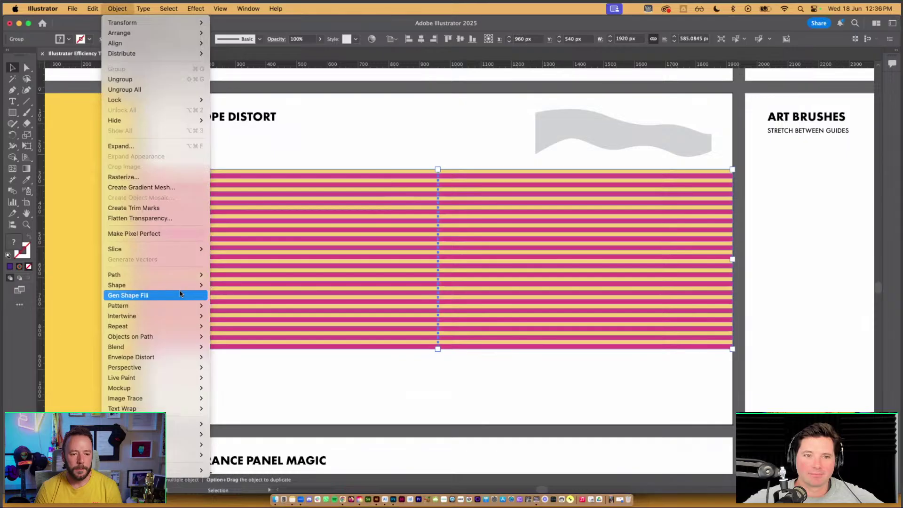
mouse_move(177, 360)
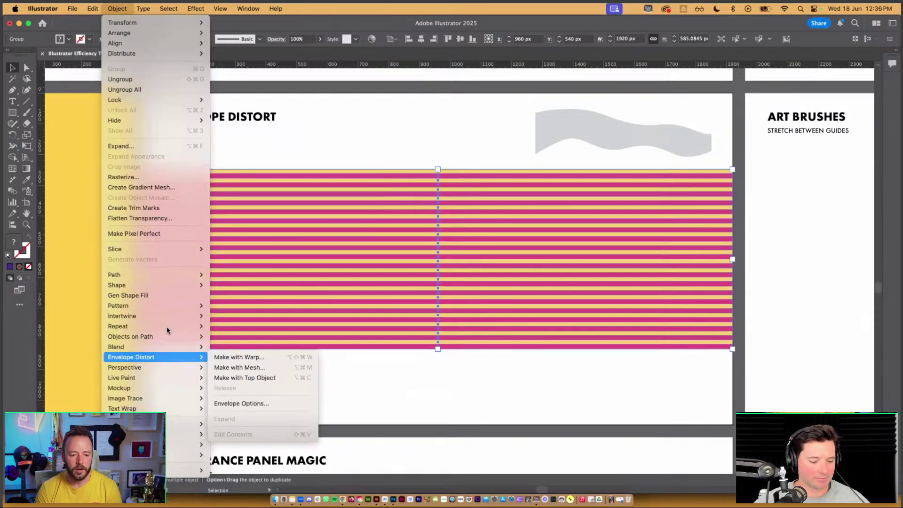
left_click(244, 358)
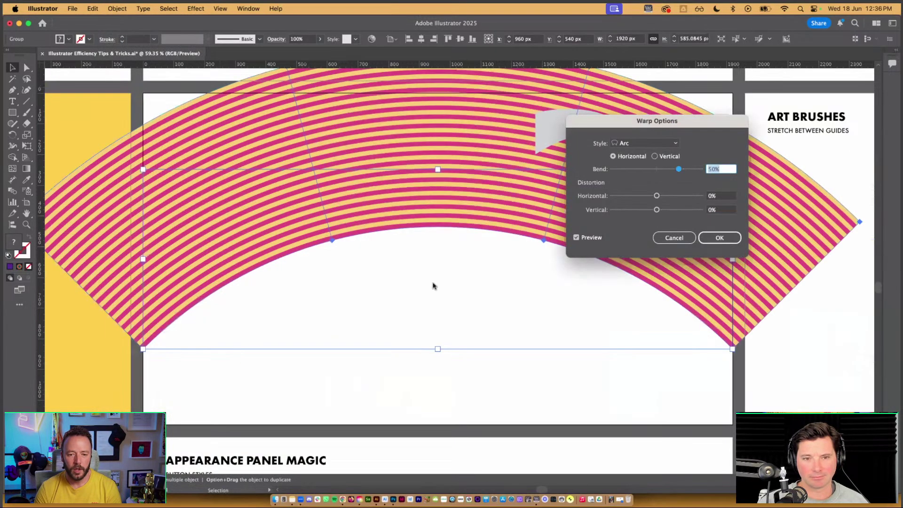
left_click(653, 149)
mouse_move(702, 121)
left_mouse_down()
mouse_move(685, 116)
mouse_move(693, 131)
left_mouse_up()
left_click(657, 151)
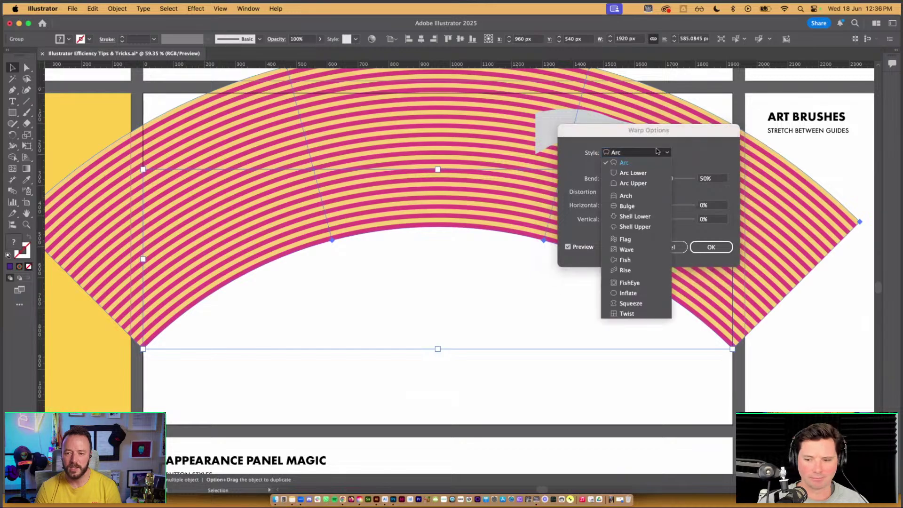
left_click(651, 173)
left_click_drag(668, 180, 658, 179)
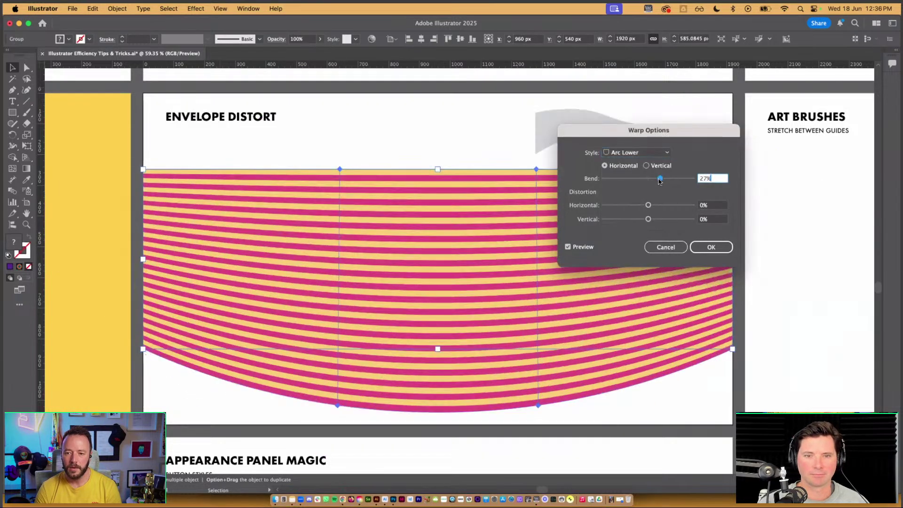
left_click(665, 246)
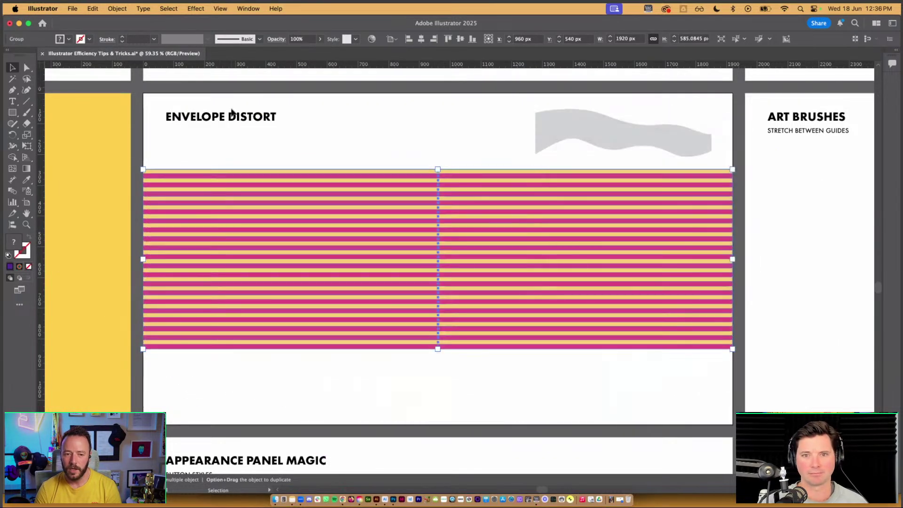
Step: Apply an envelope mesh with 4 rows and 4 columns to the striped group
left_click(123, 10)
mouse_move(141, 357)
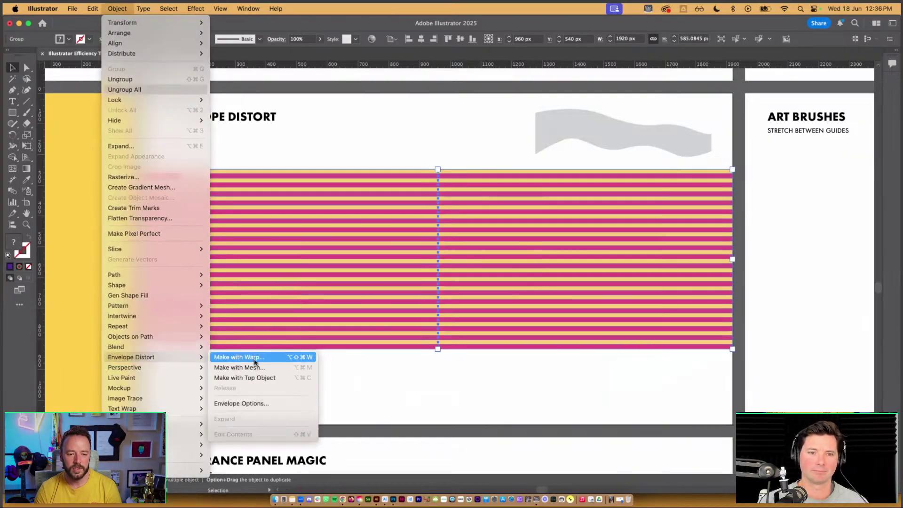
left_click(270, 369)
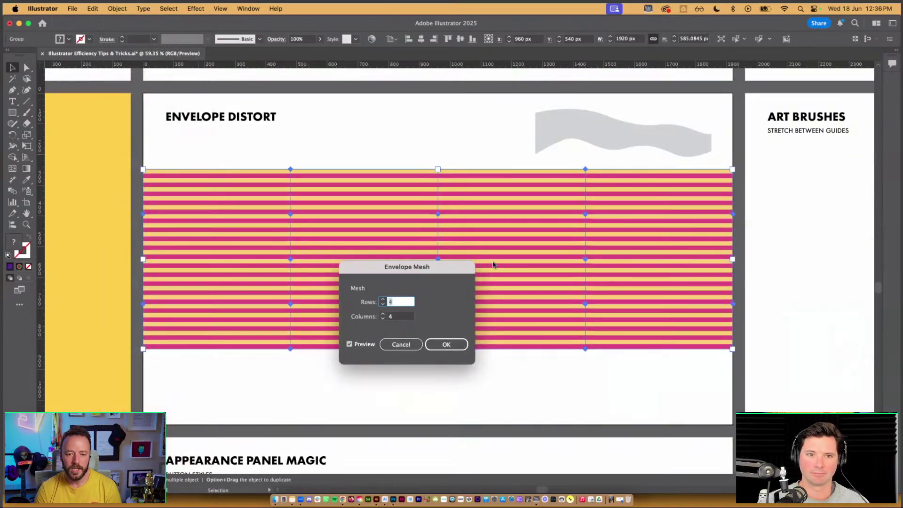
left_click_drag(432, 264, 524, 264)
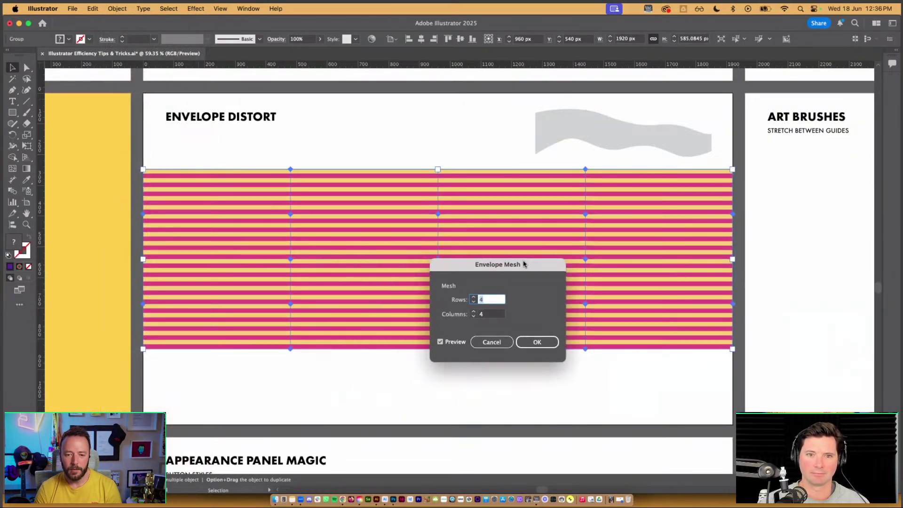
left_click(536, 341)
Step: Move eight interior points of the envelope mesh in varying directions to bend the stripes into freeform waves
key("a")
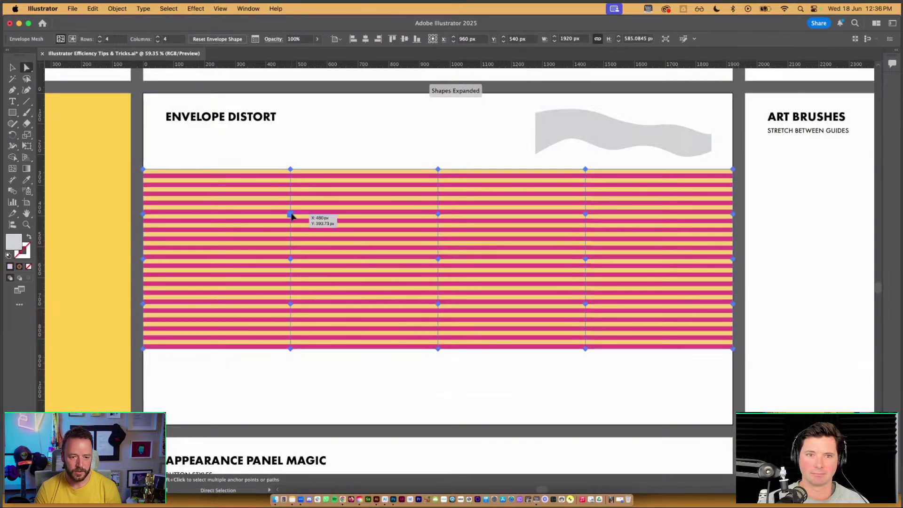
left_click_drag(291, 215, 313, 200)
left_click_drag(290, 259, 240, 221)
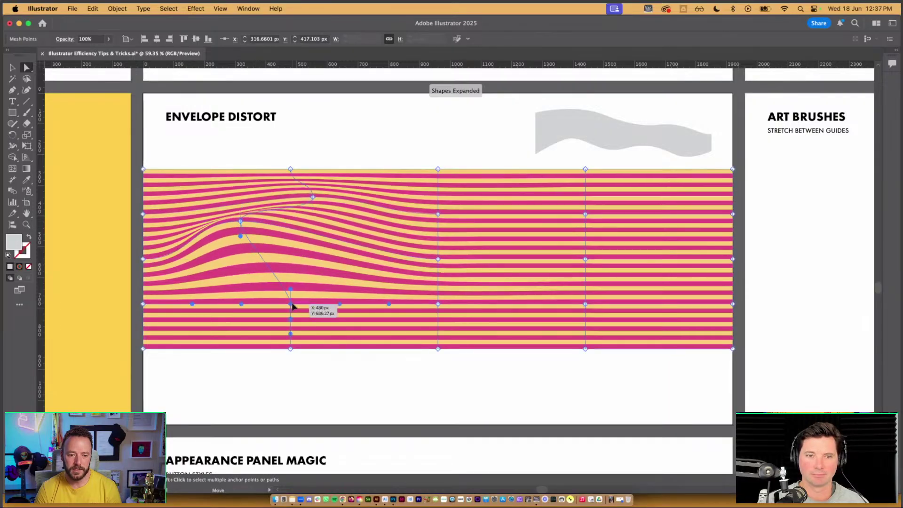
left_click_drag(291, 305, 325, 264)
left_click_drag(437, 214, 377, 230)
left_click_drag(438, 260, 465, 246)
left_click_drag(438, 305, 409, 309)
left_click_drag(585, 259, 555, 221)
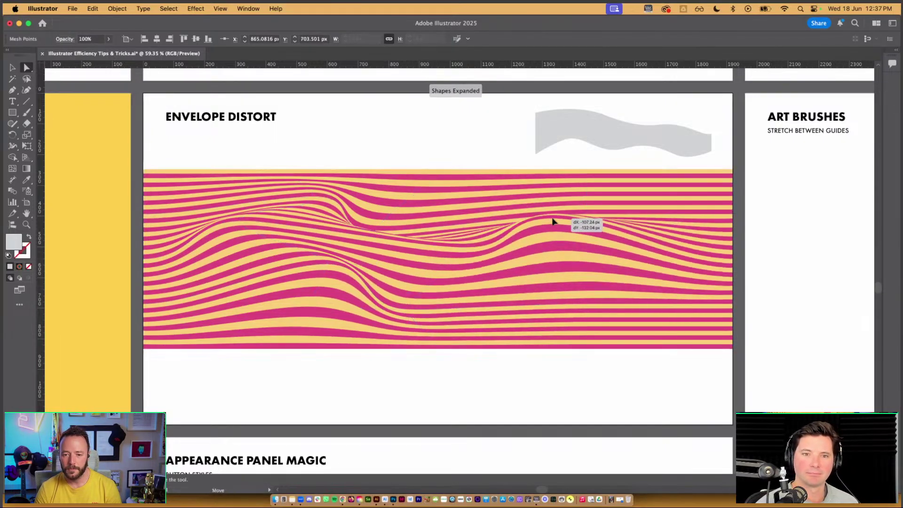
left_click_drag(585, 304, 541, 324)
left_click(532, 406)
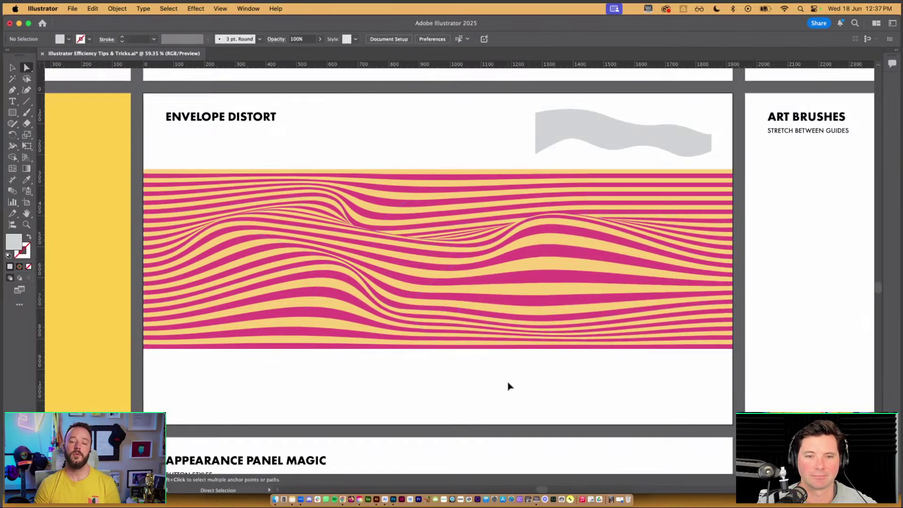
Step: Undo all the mesh point moves on the stripes and clear the selection
key("super+z")
key("super+z")
key("super+z")
key("super+z")
key("super+z")
key("super+z")
key("super+z")
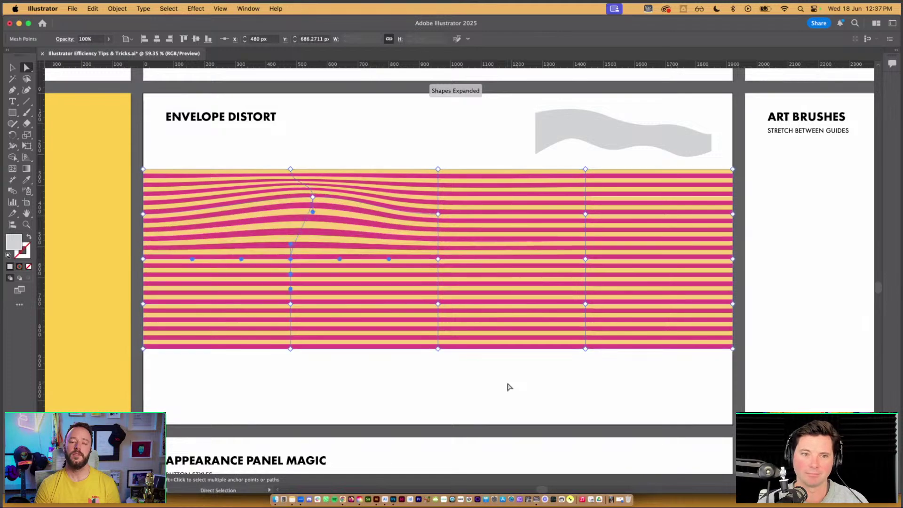
key("super+z")
left_click(519, 388)
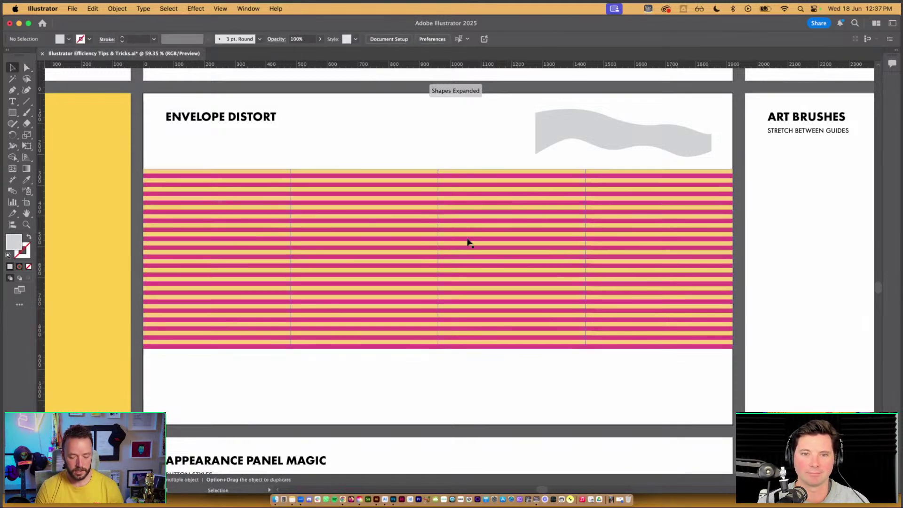
Step: Distort the striped mesh into the grey wavy shape using Envelope Distort's Make with Top Object
key("v")
left_click(519, 242)
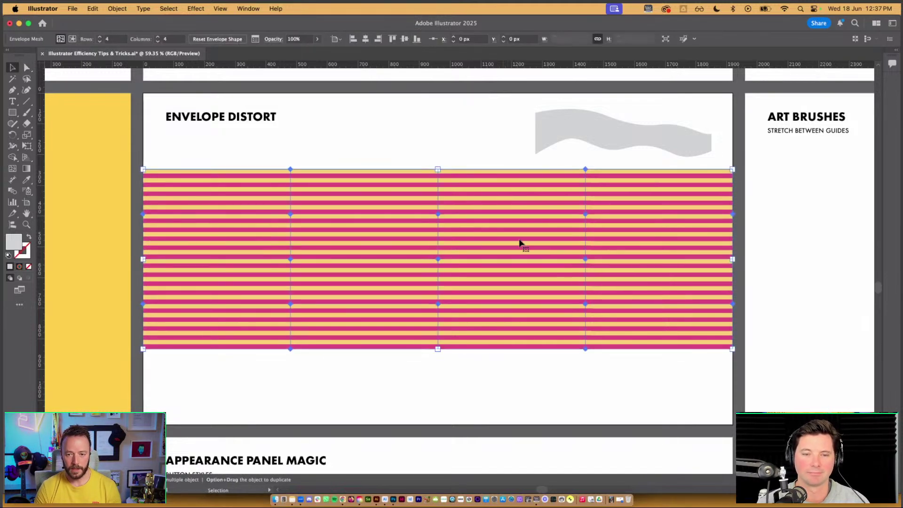
left_click(619, 136)
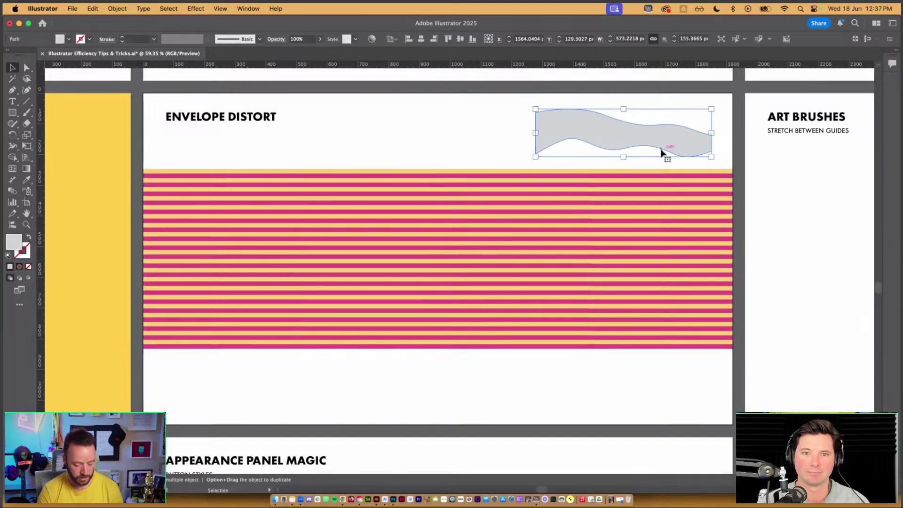
key("super")
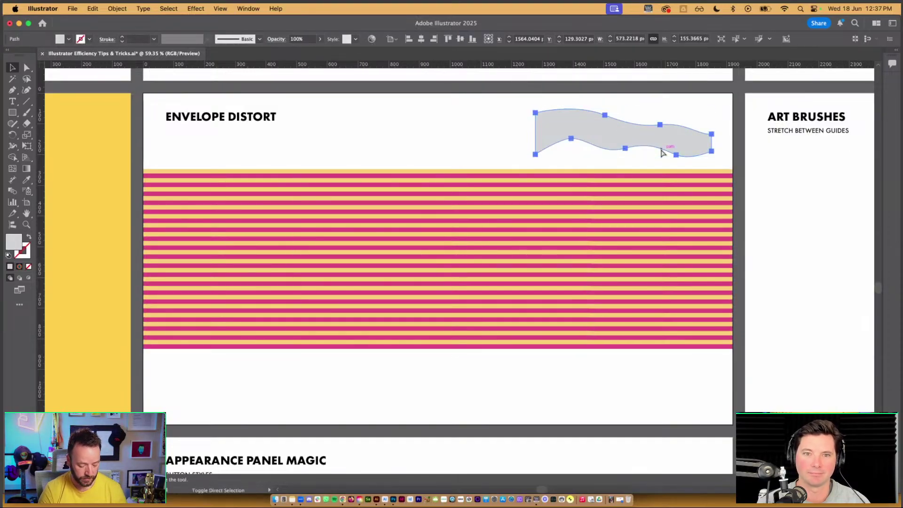
left_click(365, 204, "shift")
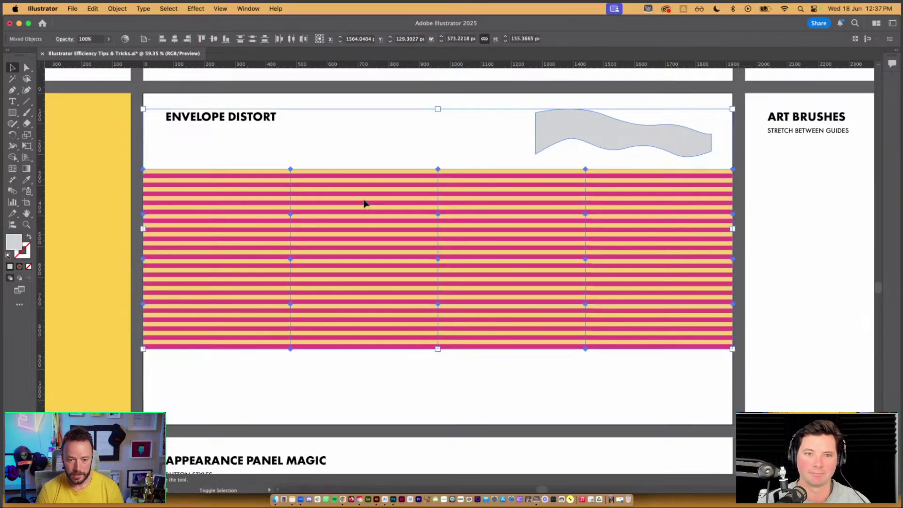
left_click(117, 9)
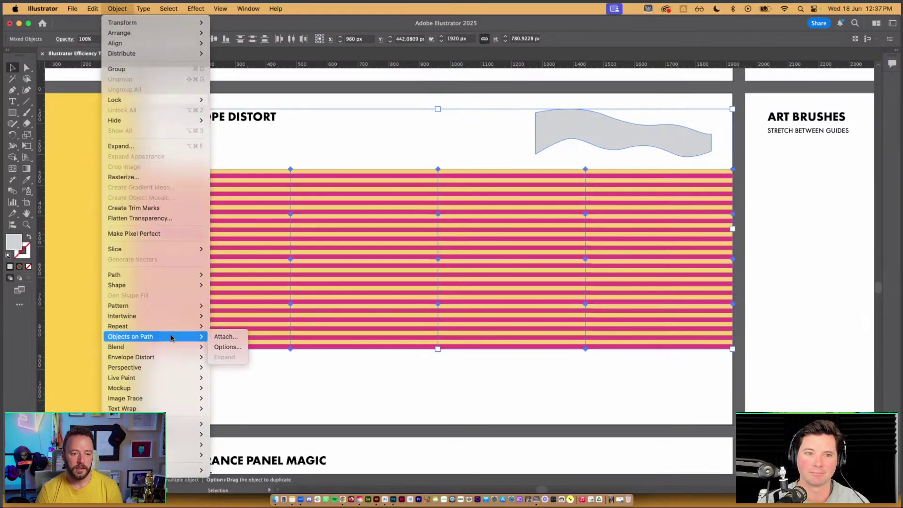
mouse_move(188, 358)
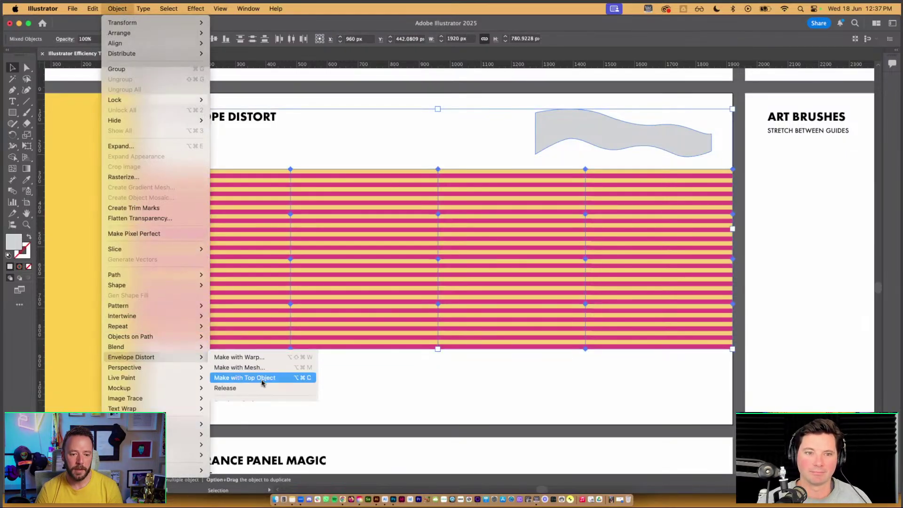
left_click(264, 378)
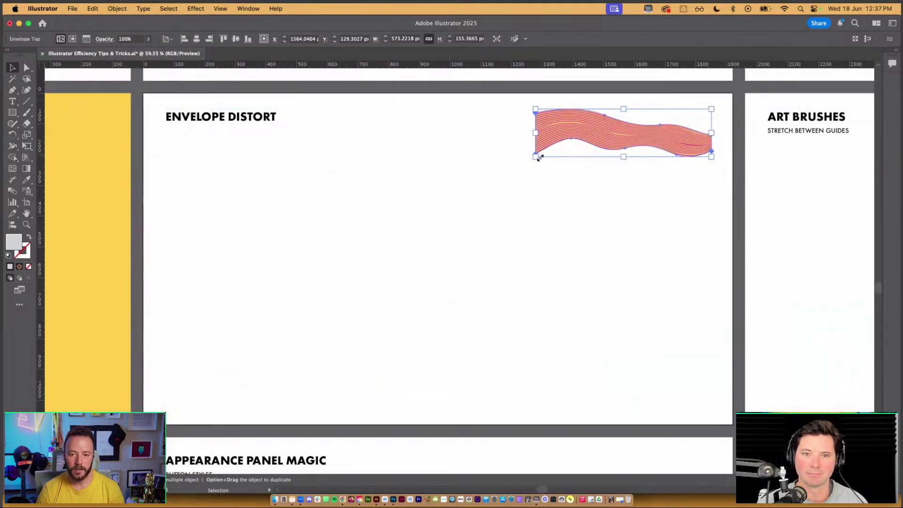
Step: Enlarge the striped wave across the artboard and move its outline anchor points to form a twist and exaggerated peaks and dips
left_click_drag(540, 157, 549, 234)
key("a")
left_click_drag(308, 269, 321, 163)
left_click_drag(404, 206, 368, 259)
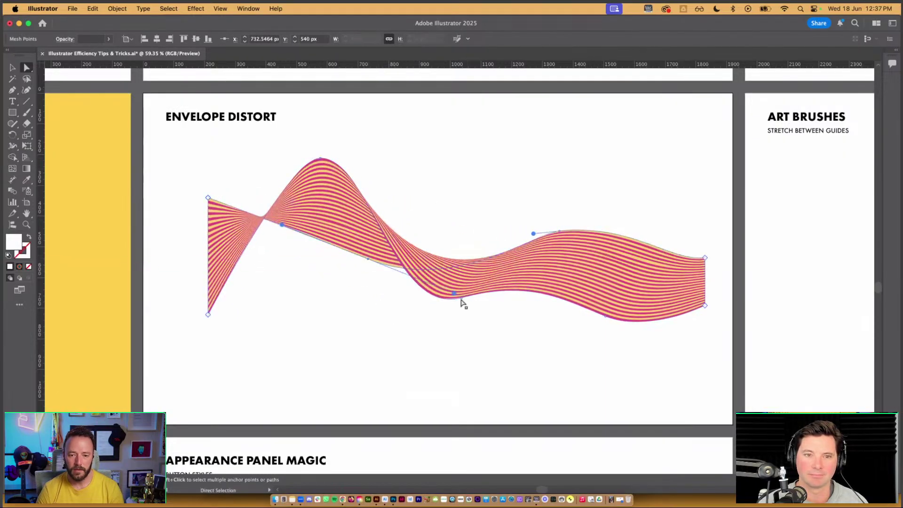
mouse_move(461, 302)
left_mouse_down()
mouse_move(475, 318)
mouse_move(459, 301)
left_mouse_up()
left_click_drag(553, 230, 484, 175)
left_click_drag(605, 321, 586, 249)
Step: Open the striped wave's envelope in isolation mode
key("v")
double_click(500, 252)
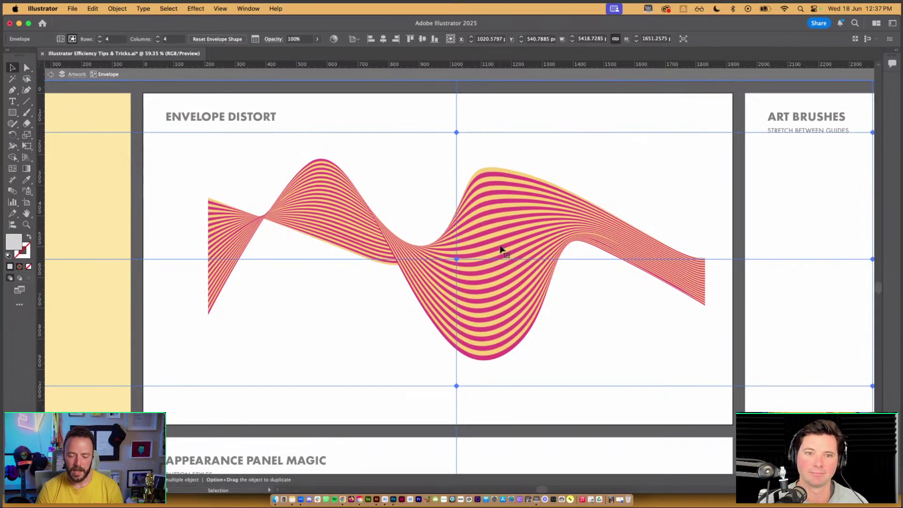
scroll(501, 249, "down", 5)
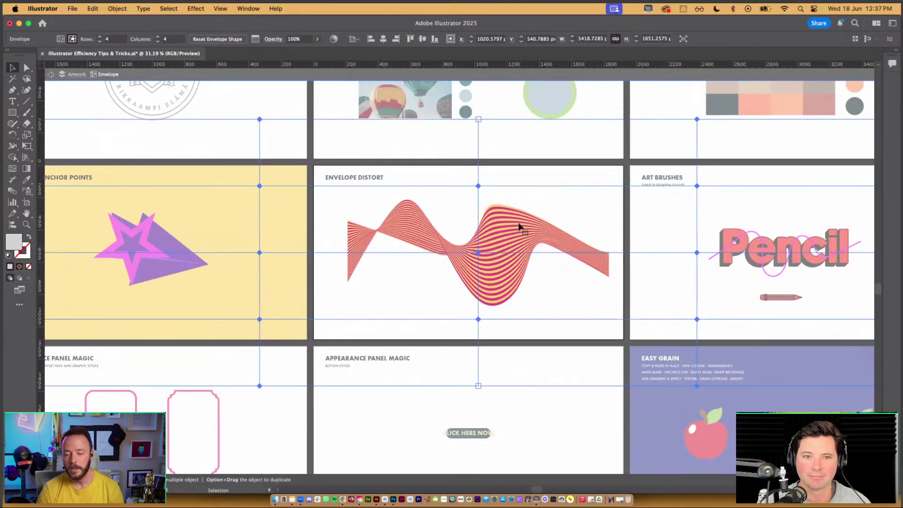
Step: Exit the striped wave's envelope isolation mode and clear the selection
key("Escape")
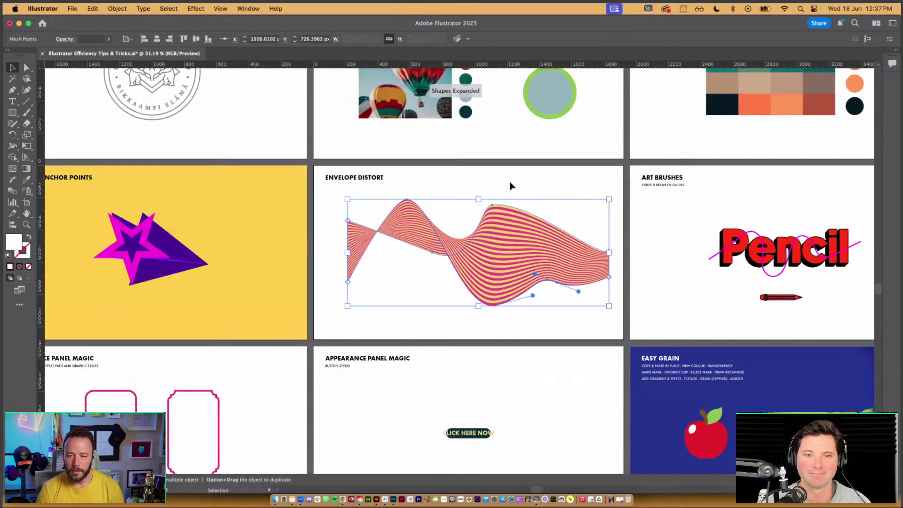
left_click(511, 186)
left_click(500, 242)
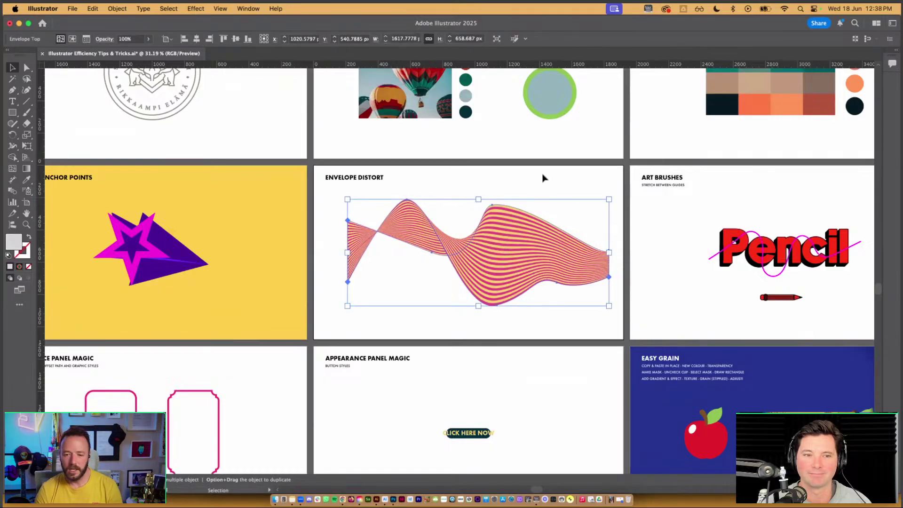
left_click(568, 204)
Step: On the Art Brushes artboard, show the Brushes panel, place it beside the Pencil lettering and make it taller
scroll(568, 204, "right", 2)
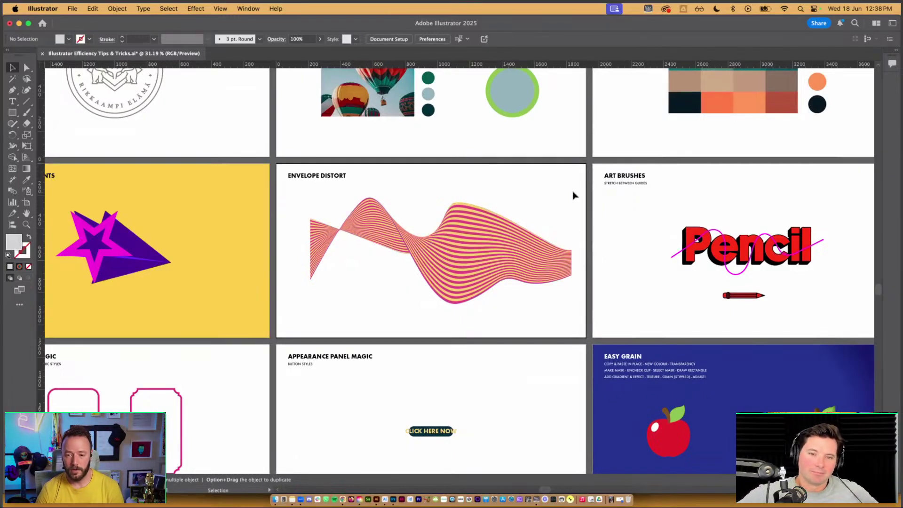
scroll(573, 196, "right", 10)
scroll(409, 269, "up", 5)
left_click_drag(589, 274, 591, 335)
scroll(595, 350, "down", 2)
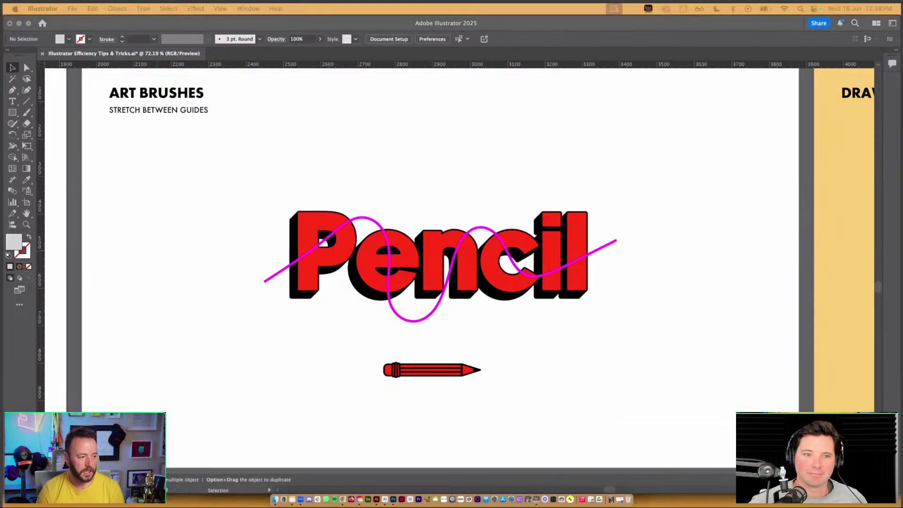
left_click(450, 153)
left_click(252, 18)
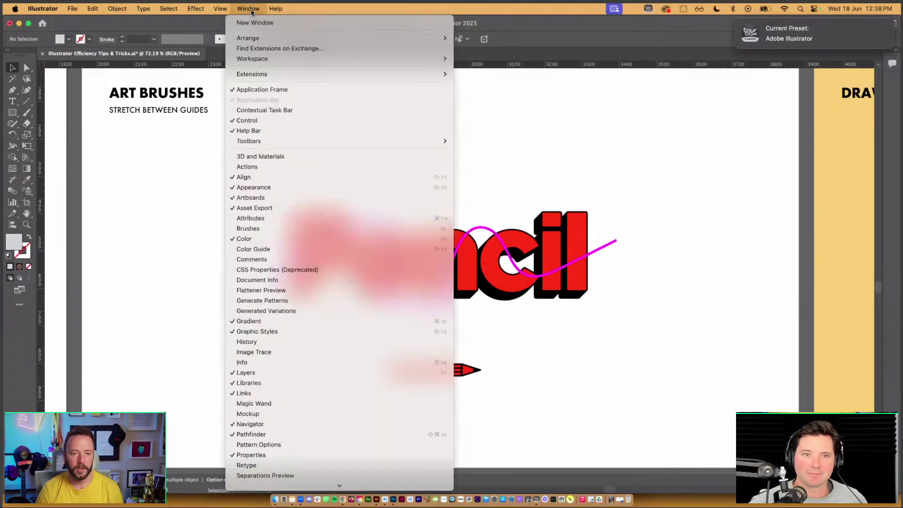
left_click(302, 231)
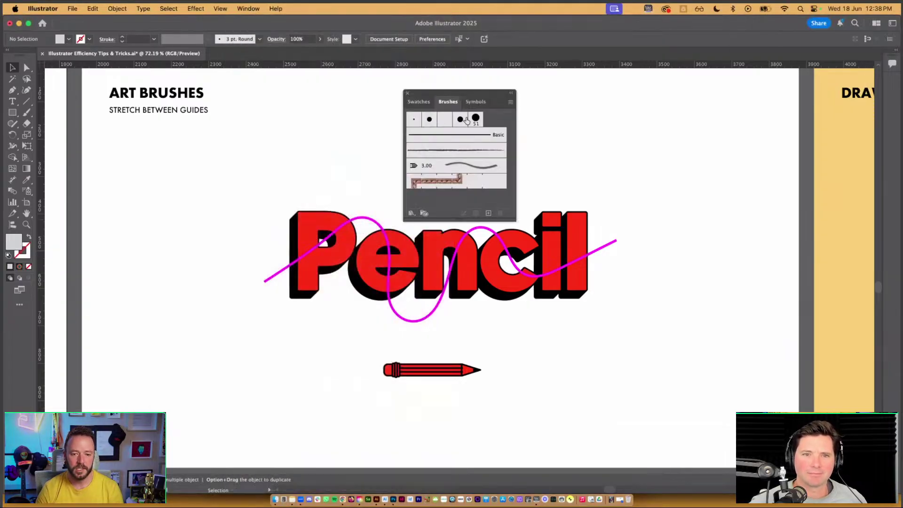
mouse_move(475, 94)
left_mouse_down()
mouse_move(697, 80)
mouse_move(719, 90)
left_mouse_up()
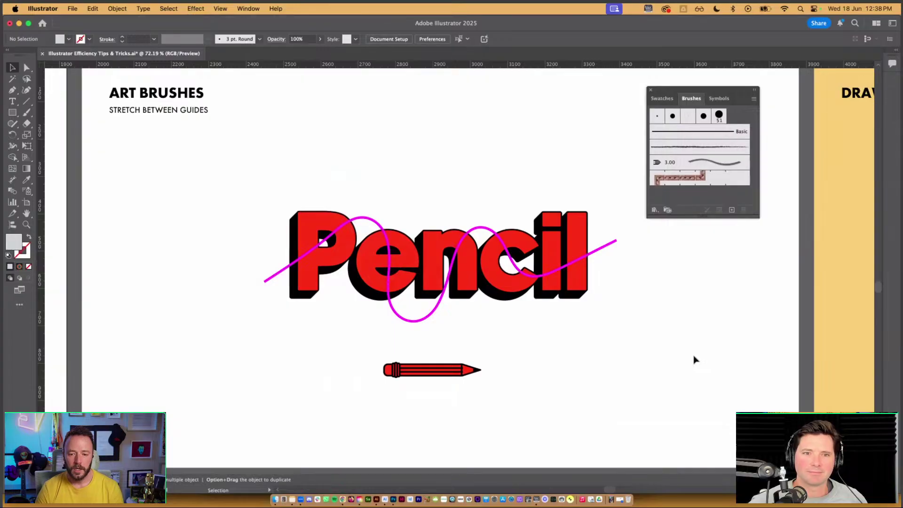
left_click_drag(704, 216, 713, 280)
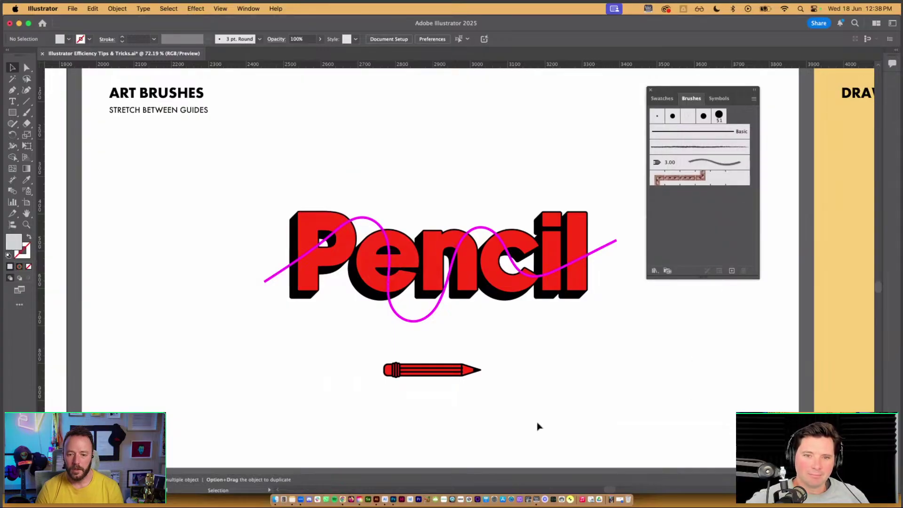
Step: Create a new art brush from the small pencil artwork, keeping the default art brush options
left_click_drag(354, 407, 543, 346)
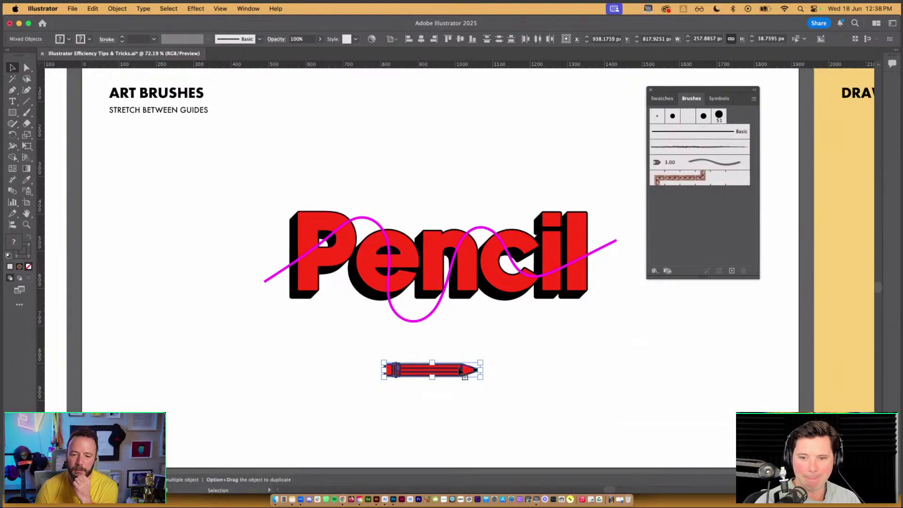
left_click(732, 270)
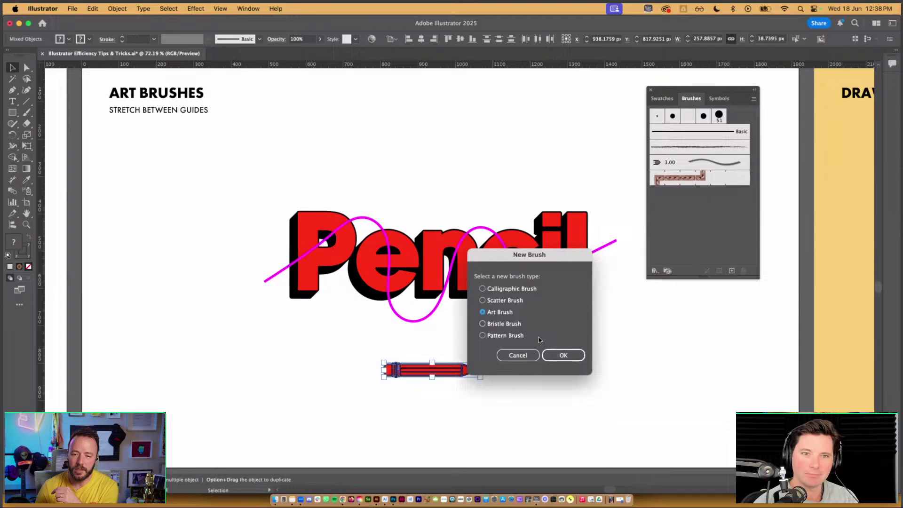
left_click(565, 355)
left_click(851, 370)
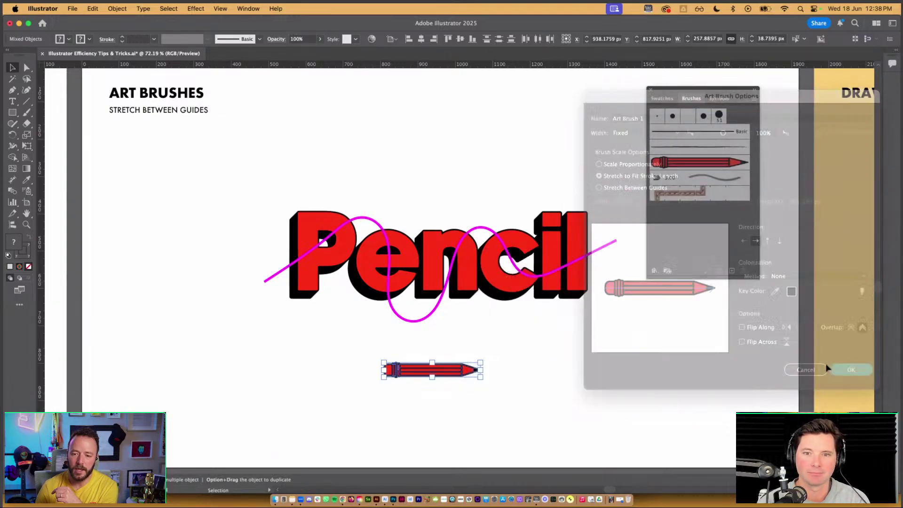
Step: Apply the pencil art brush to the magenta wavy path over the Pencil lettering and deselect it
left_click(606, 248)
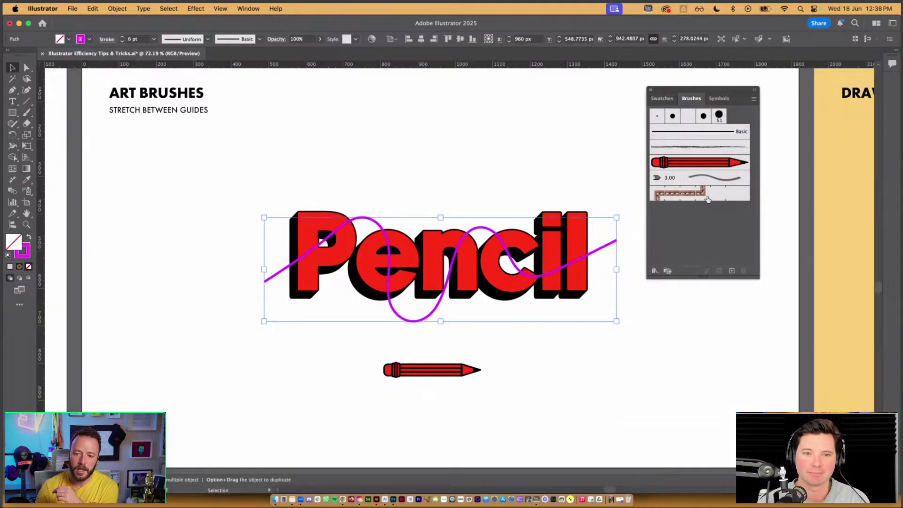
left_click(704, 165)
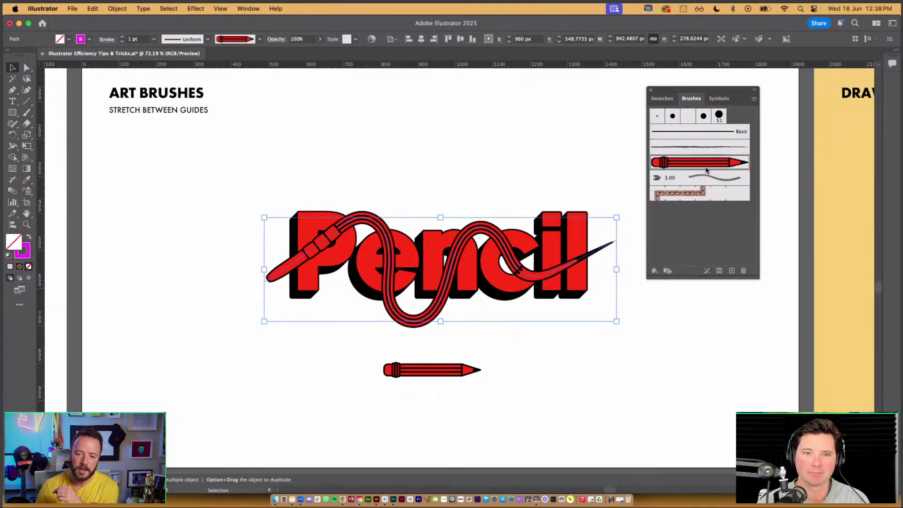
left_click(588, 371)
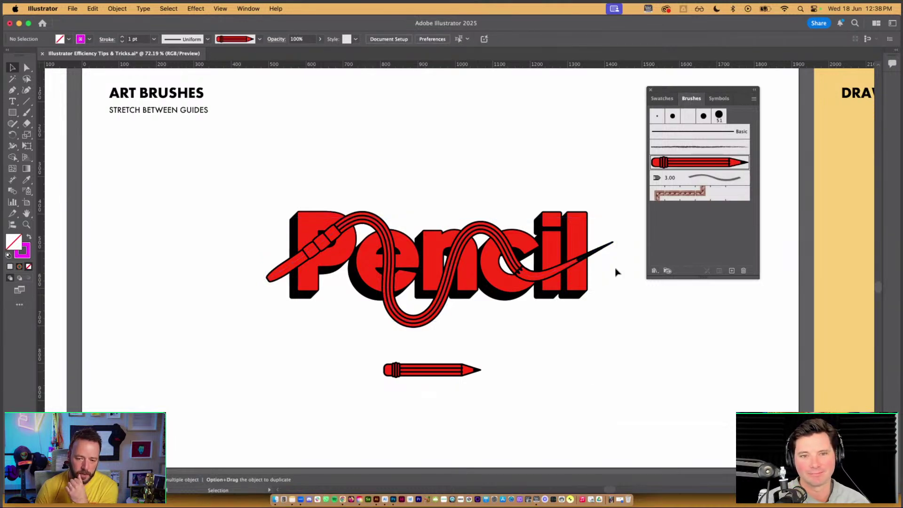
Step: Set the pencil brush to Stretch Between Guides, with start 49.7671 px and end 198.8473 px, and apply the change to existing strokes
left_click(607, 251)
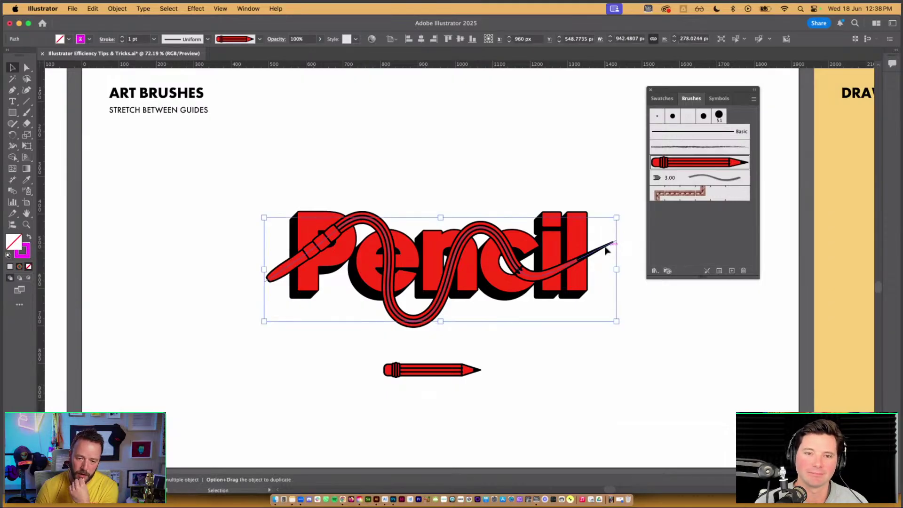
double_click(686, 164)
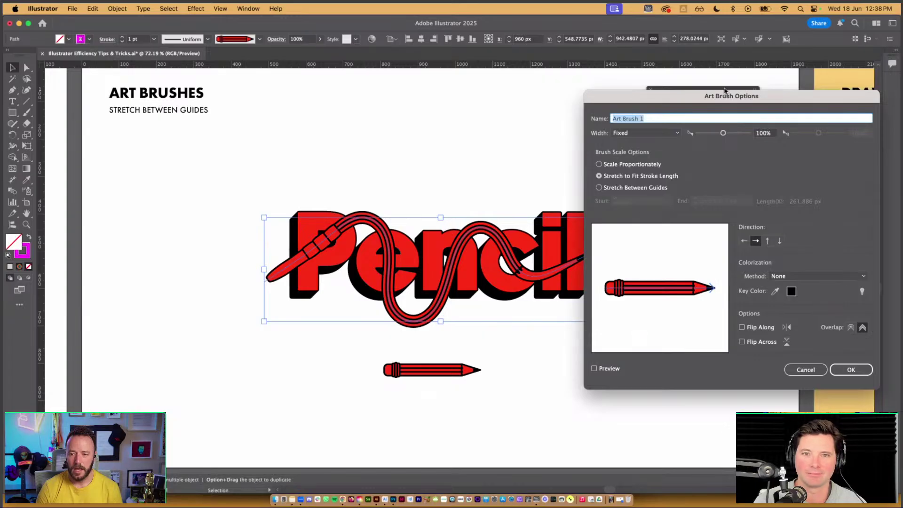
left_click_drag(725, 91, 638, 80)
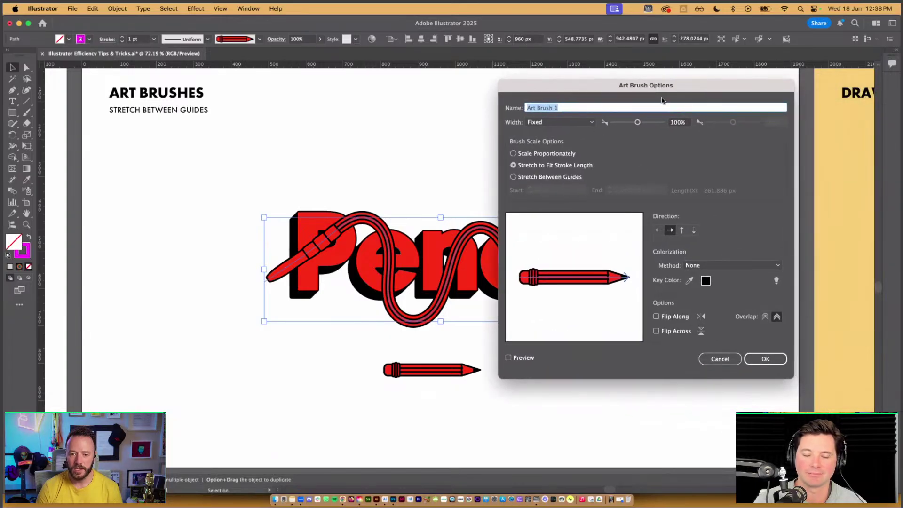
left_click(513, 177)
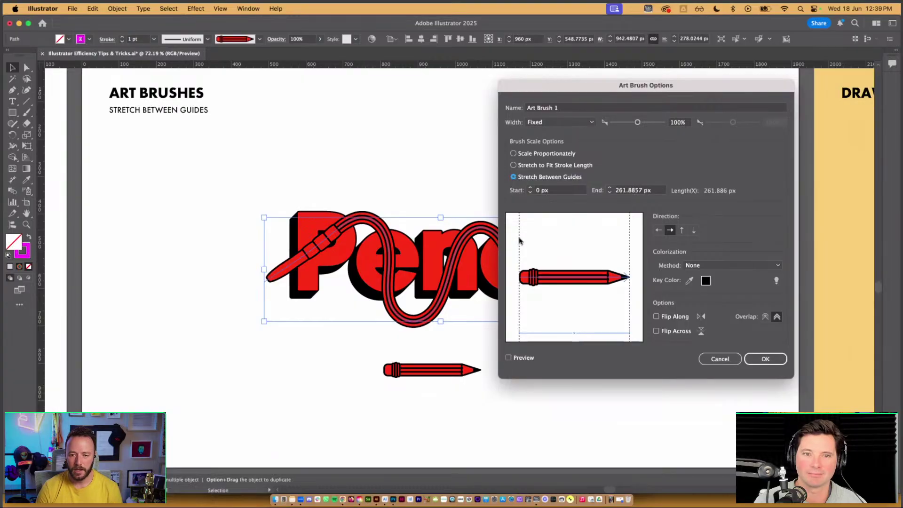
left_click_drag(519, 241, 540, 239)
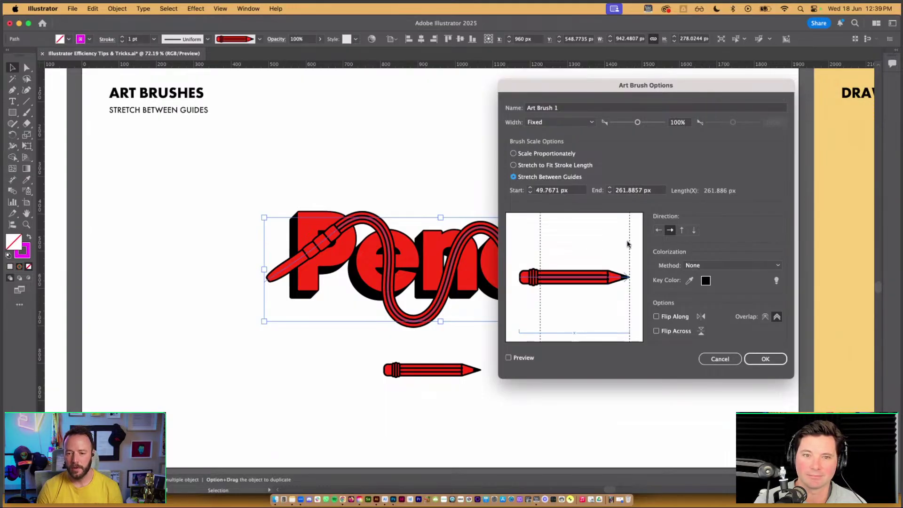
left_click_drag(628, 244, 603, 247)
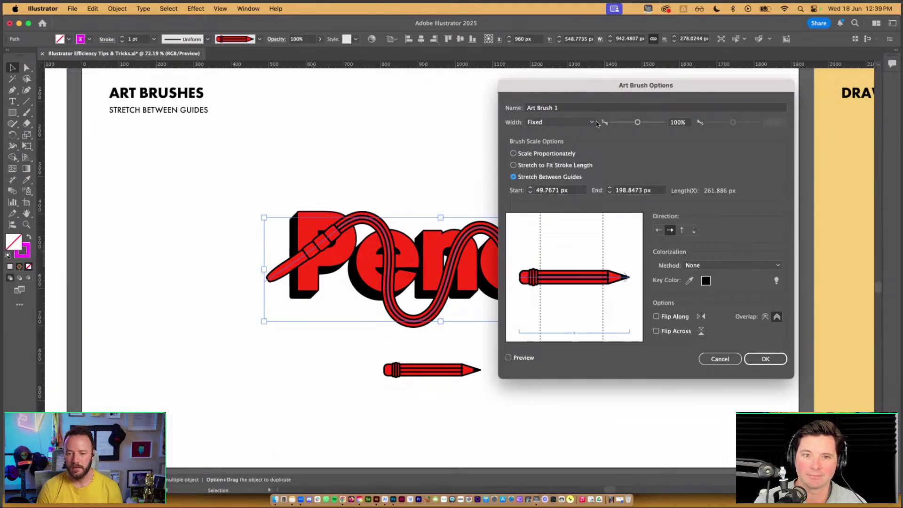
left_click_drag(590, 93, 675, 142)
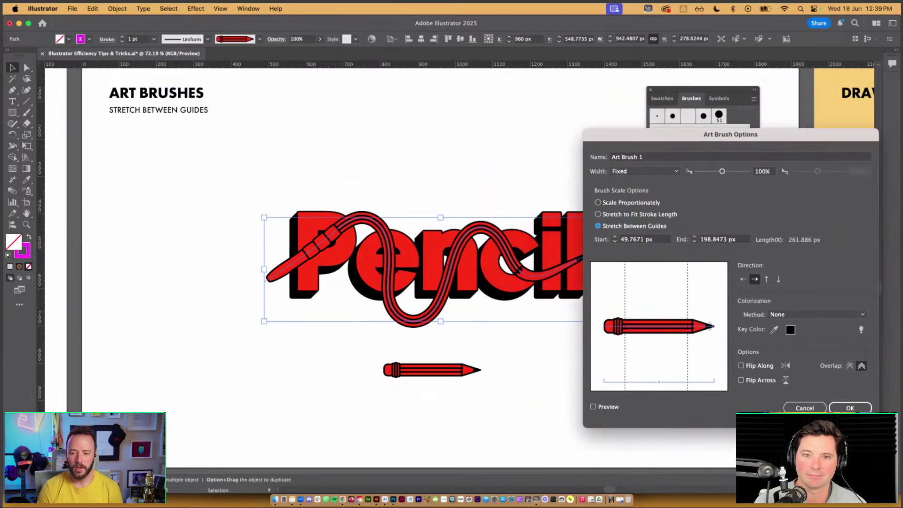
left_click(851, 408)
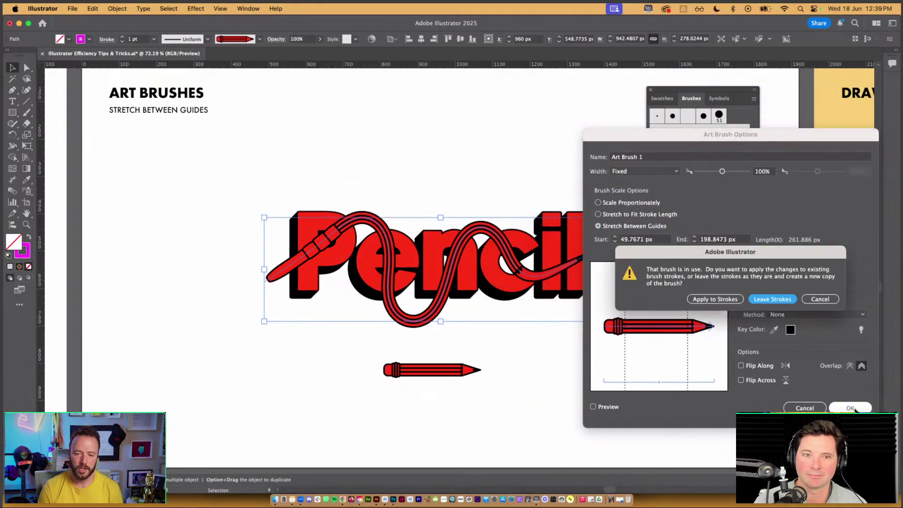
left_click(710, 300)
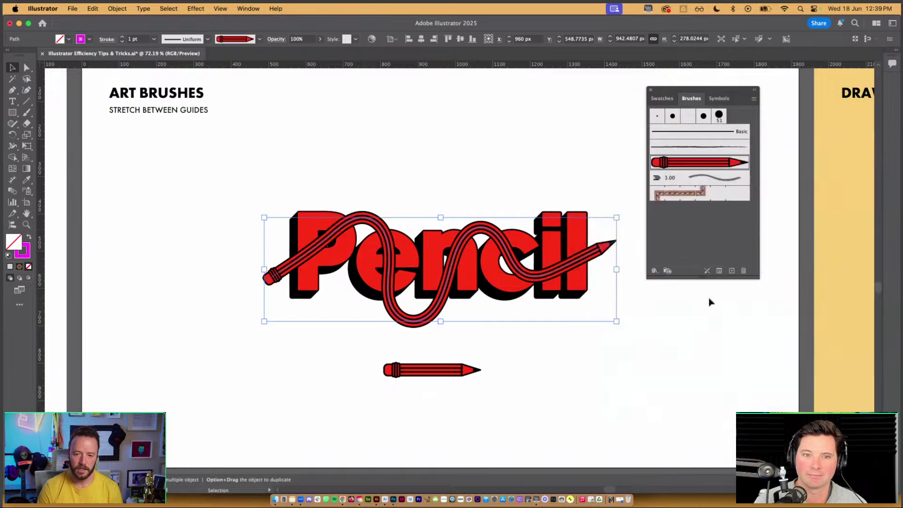
left_click(610, 364)
Step: Move the end anchor point at the wavy pencil's tip slightly up and outward, and deselect the path
key("a")
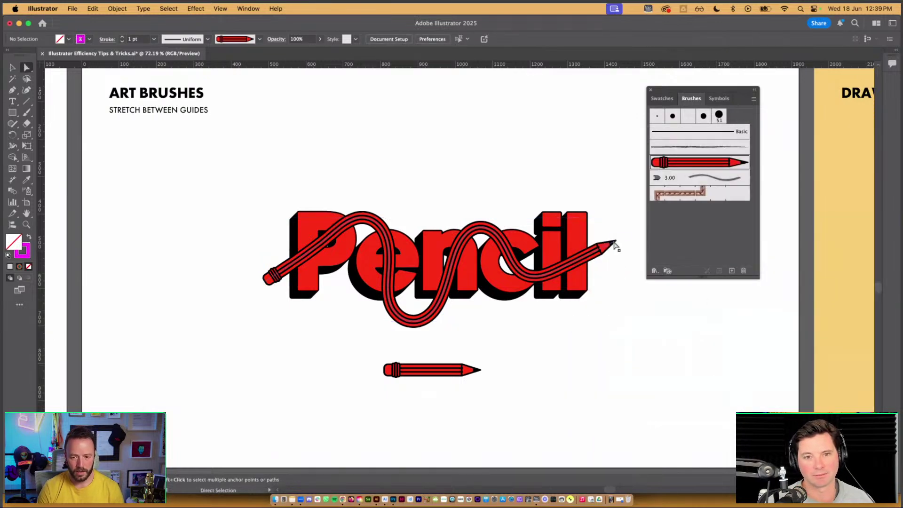
left_click(615, 240)
mouse_move(616, 243)
left_mouse_down()
mouse_move(616, 276)
mouse_move(620, 232)
left_mouse_up()
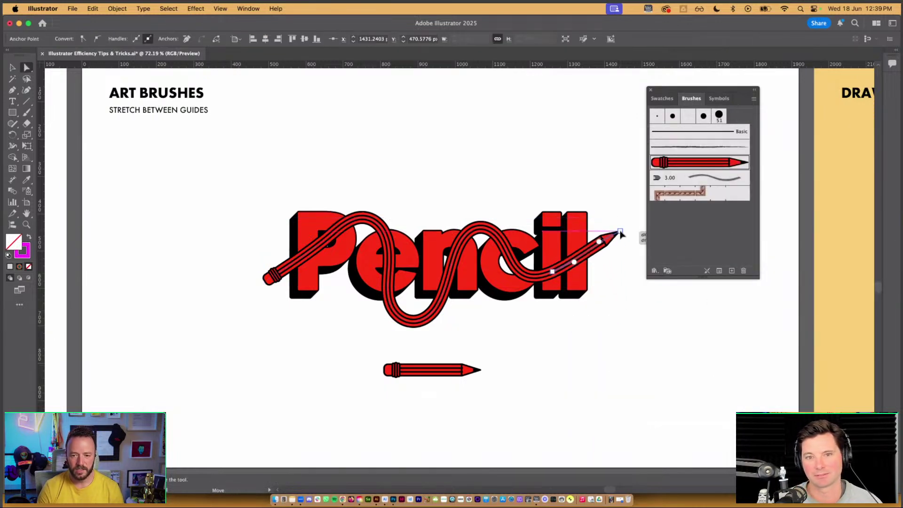
key("v")
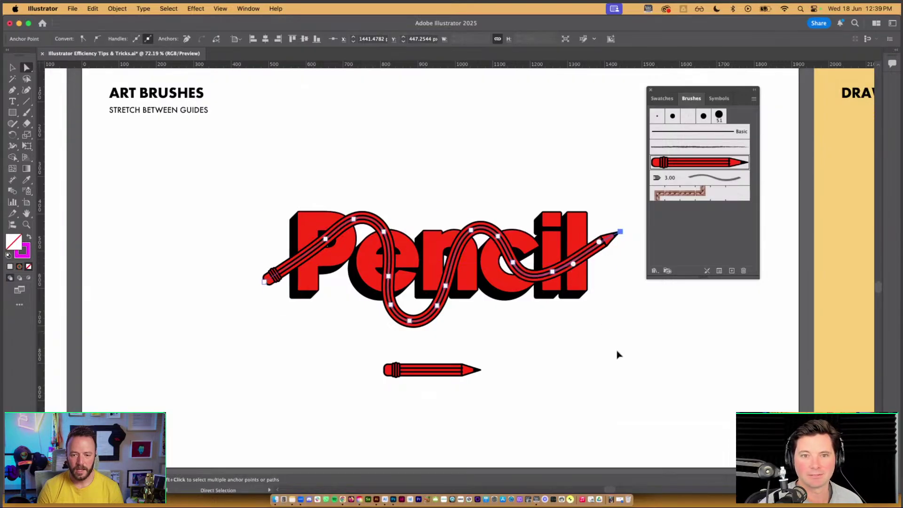
left_click(612, 354)
Step: Select the wavy pencil together with the Pencil lettering and release their existing intertwine
mouse_move(236, 342)
left_mouse_down()
mouse_move(560, 232)
mouse_move(602, 200)
left_mouse_up()
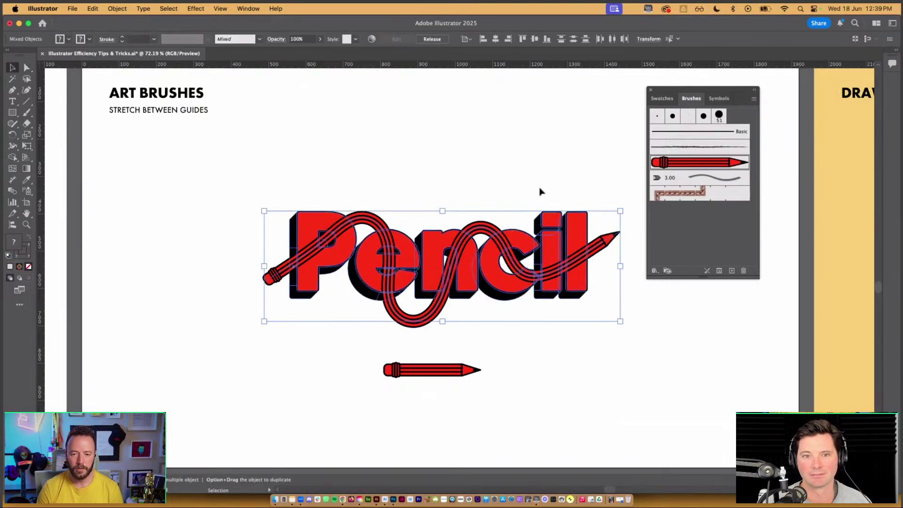
left_click(117, 8)
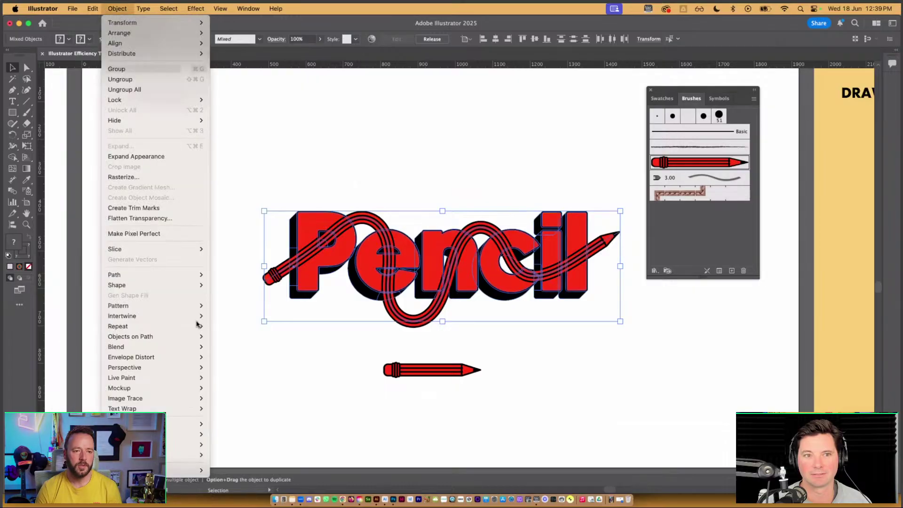
mouse_move(194, 325)
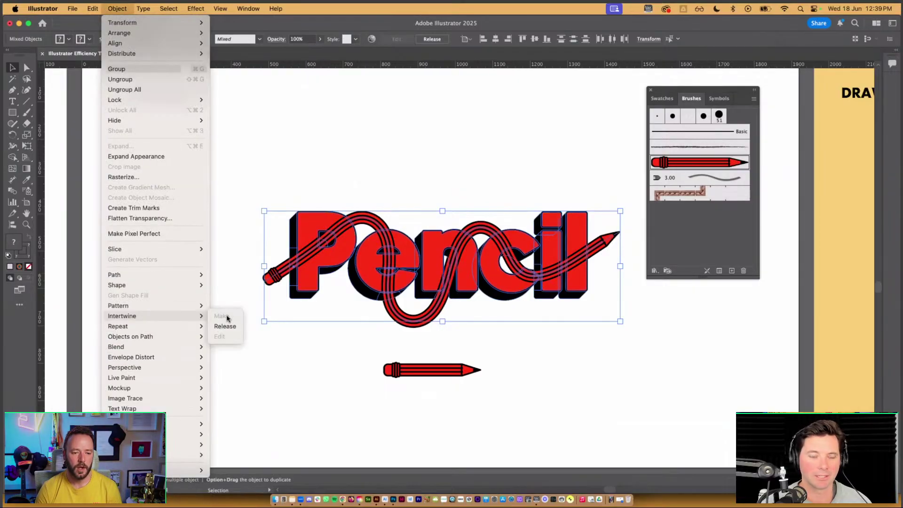
left_click(225, 326)
left_click(319, 365)
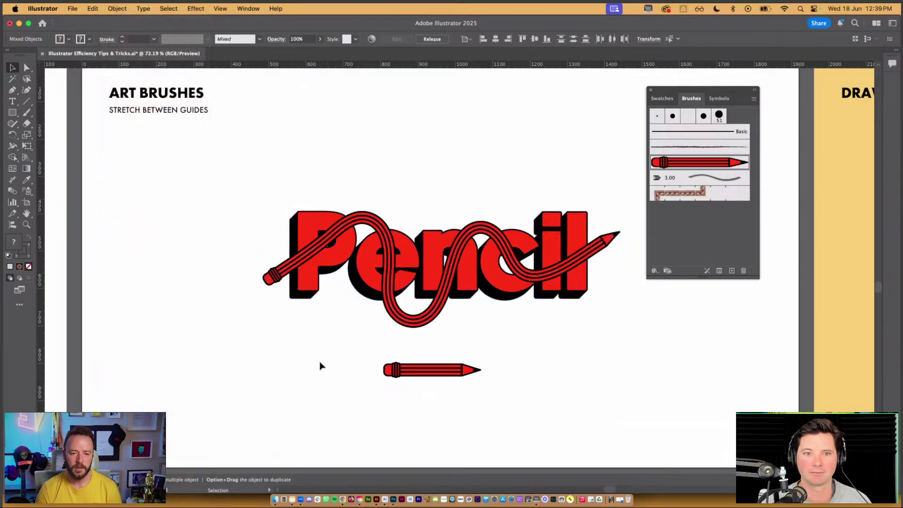
left_click(420, 324)
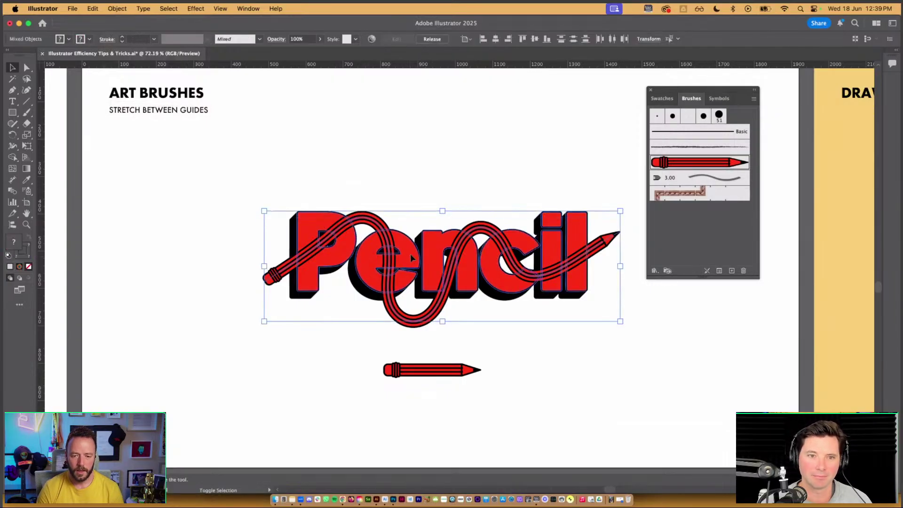
left_click(117, 8)
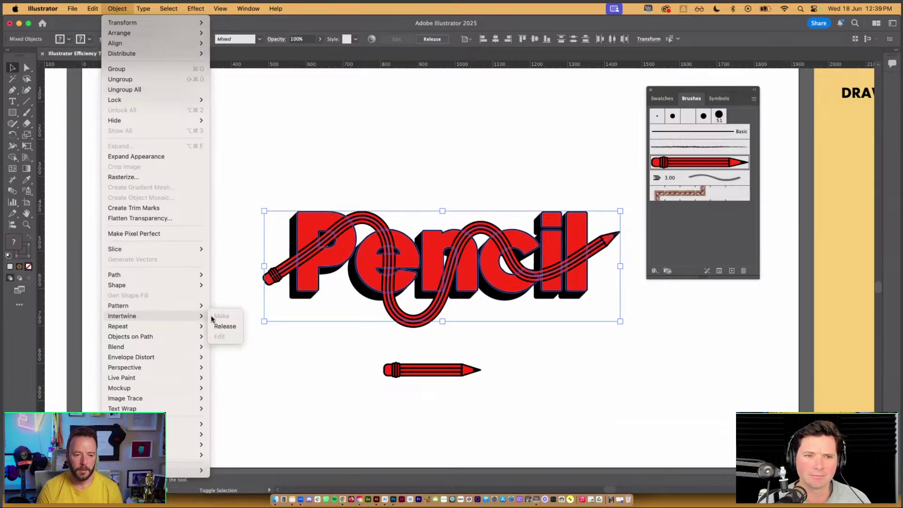
left_click(225, 324)
Step: Make a new intertwine of the pencil and lettering, weaving the pencil behind parts of the P and e
left_click(117, 8)
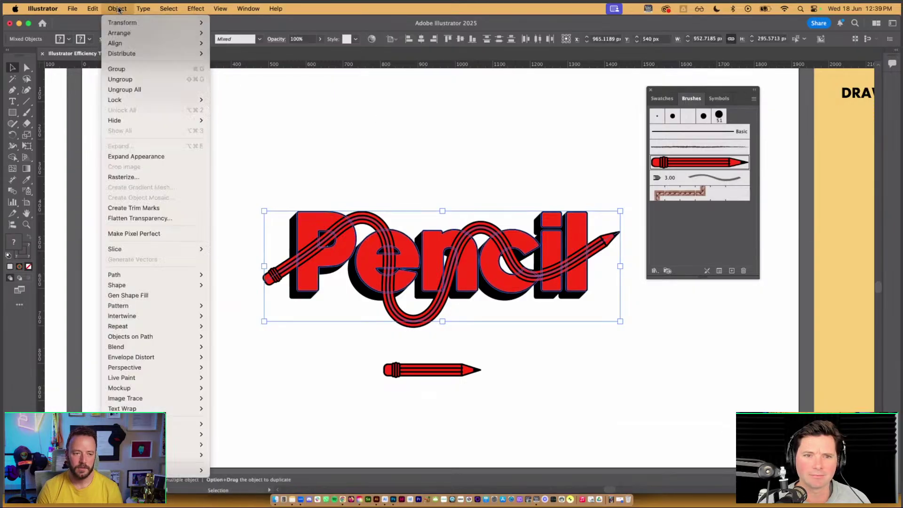
mouse_move(192, 316)
left_click(232, 316)
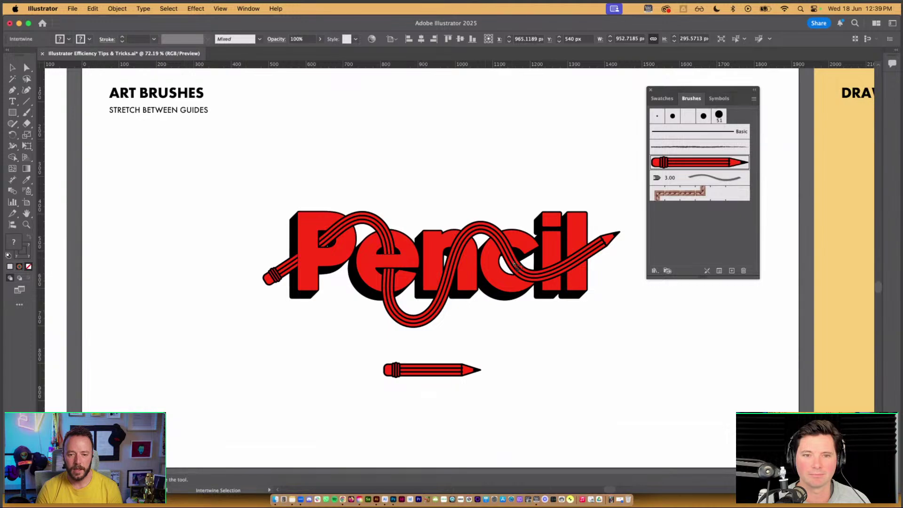
key("v")
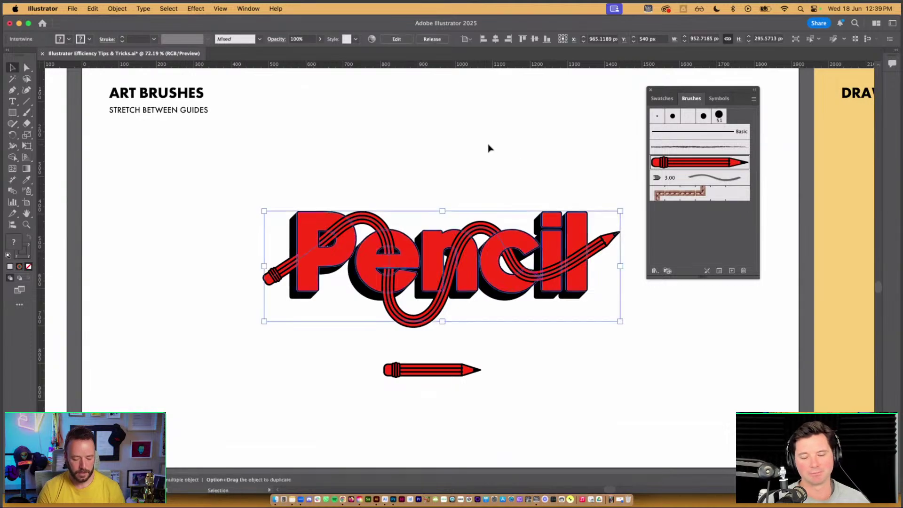
Step: Deselect the intertwined pencil artwork, go to the Draw Inside artboard and close the Brushes panel
left_click(489, 149)
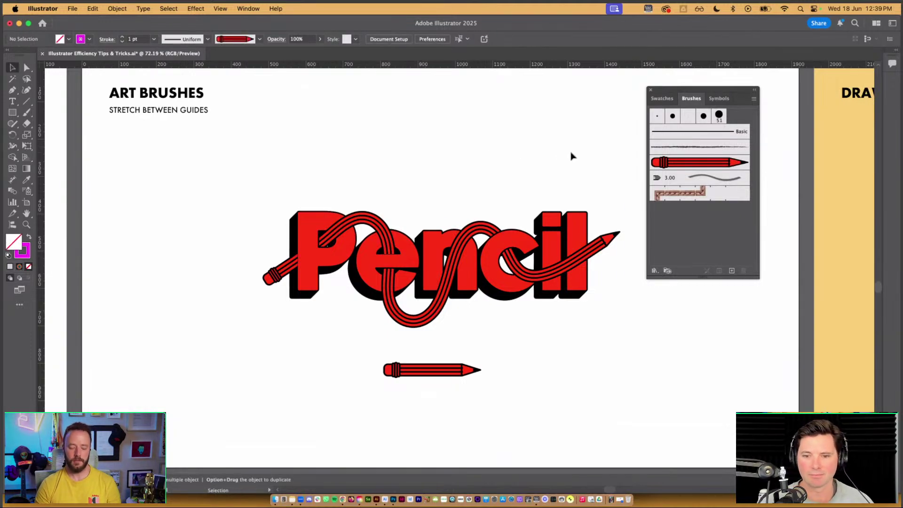
key("shift+Page_Down")
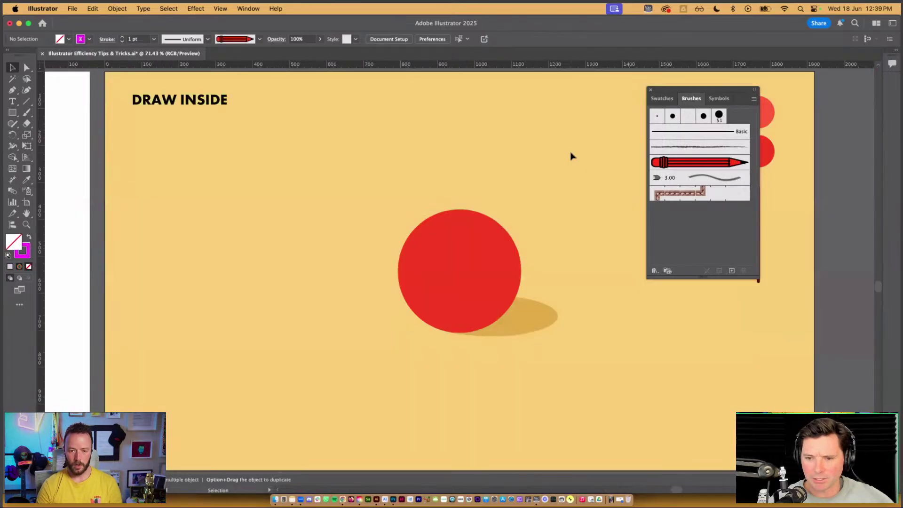
left_click(651, 90)
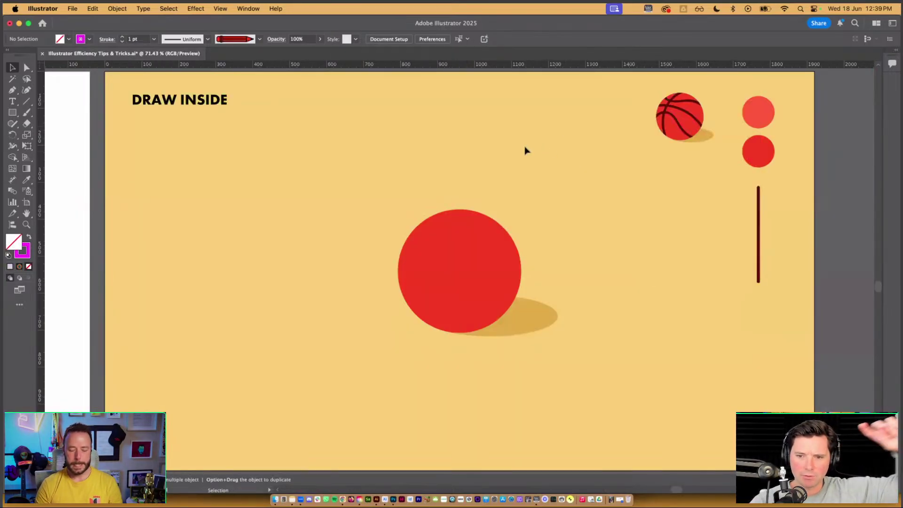
Step: On the Envelope Distort artboard, scale the striped wave to about half size and place an enlarged copy of the heading beside it
key("shift+Page_Down")
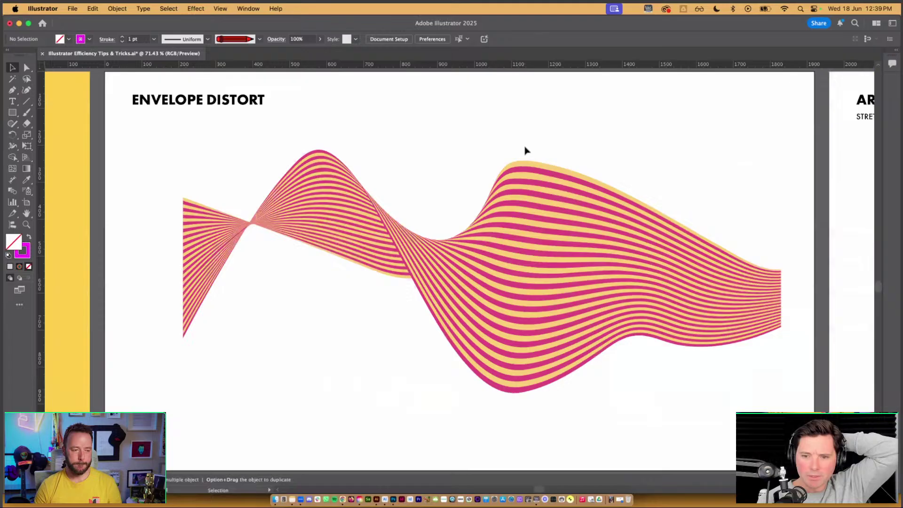
left_click(536, 226)
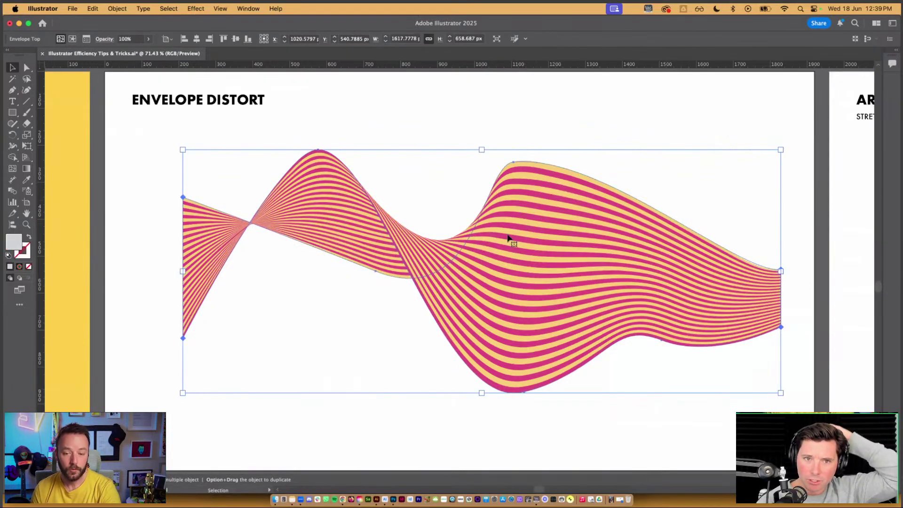
left_click_drag(185, 393, 493, 266)
left_click(284, 216)
left_click_drag(248, 109, 451, 228)
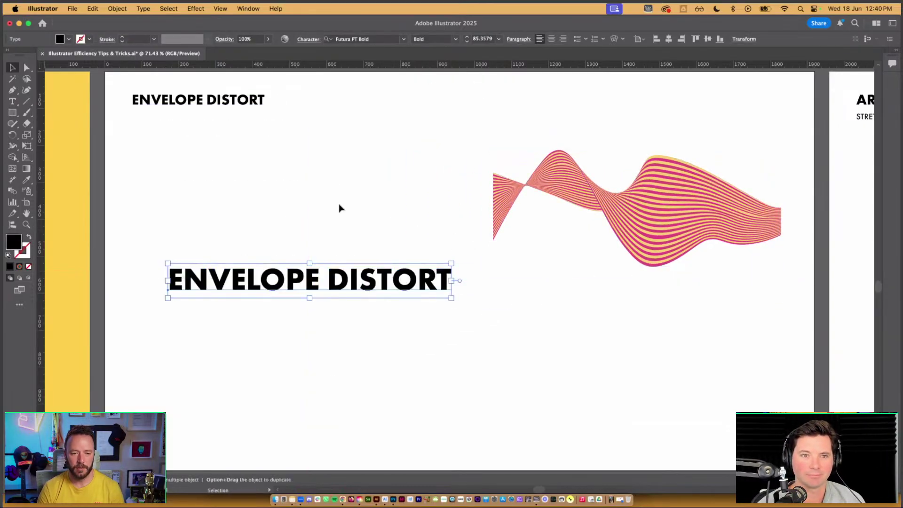
Step: Apply an envelope mesh with 4 rows and 4 columns to the enlarged ENVELOPE DISTORT text
left_click(116, 9)
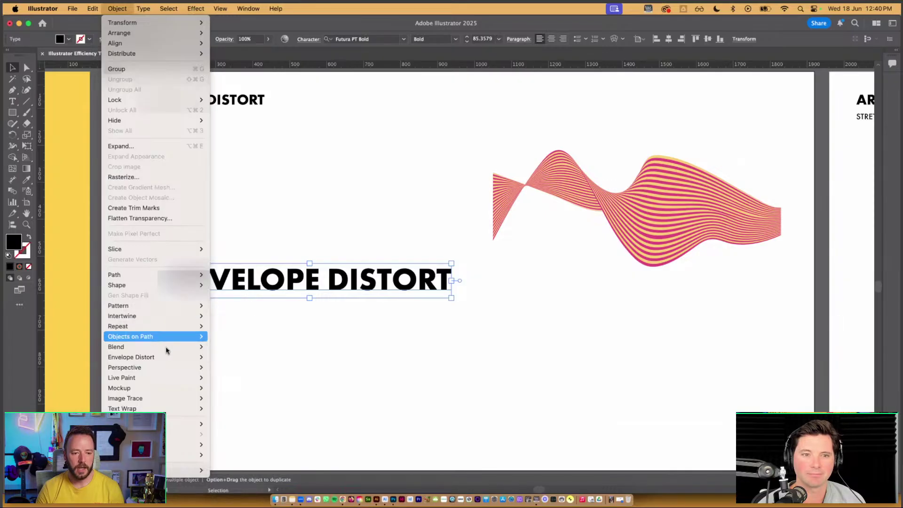
mouse_move(166, 357)
left_click(254, 367)
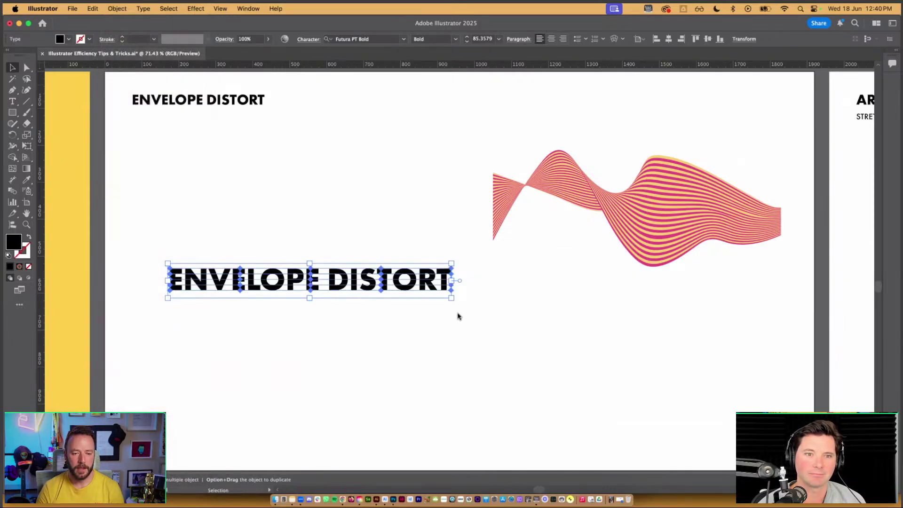
left_click(537, 342)
Step: Warp the middle of the enlarged text by pulling its inner mesh points and handles, and deselect it
key("a")
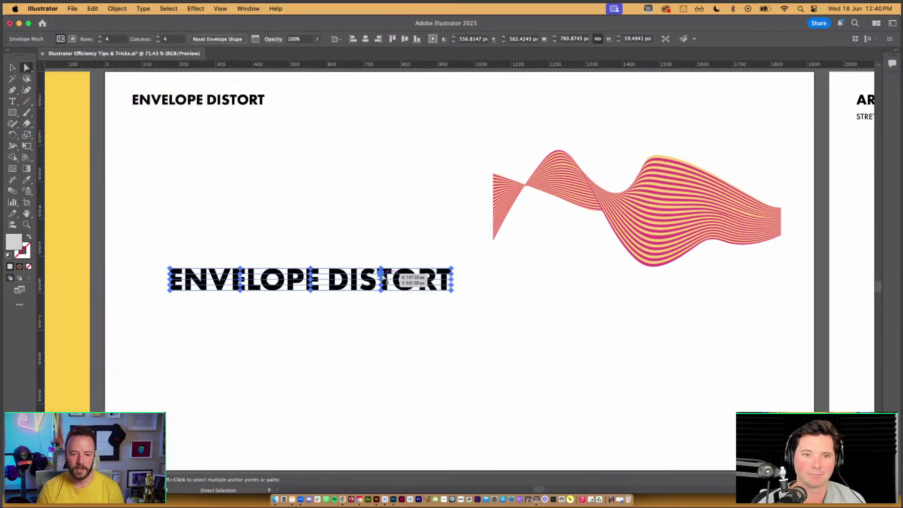
left_click(381, 271)
left_click_drag(382, 274, 400, 309)
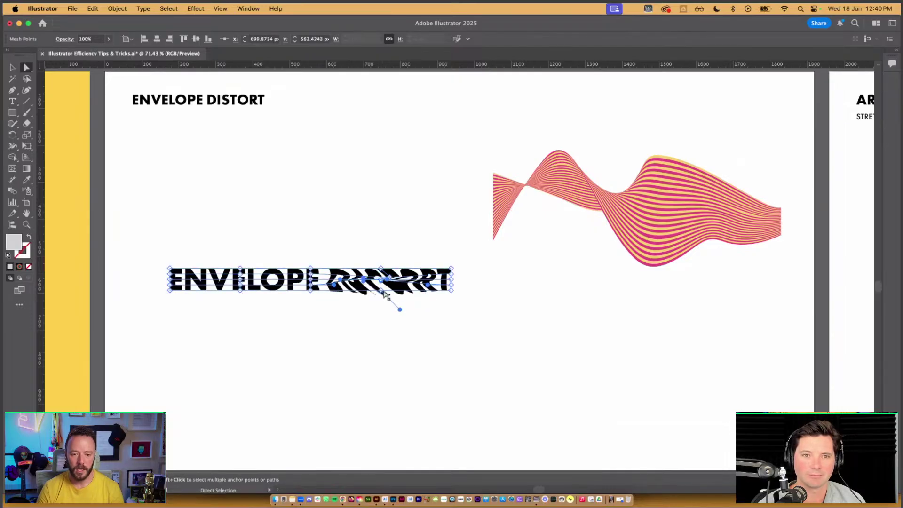
key("v")
left_click(336, 243)
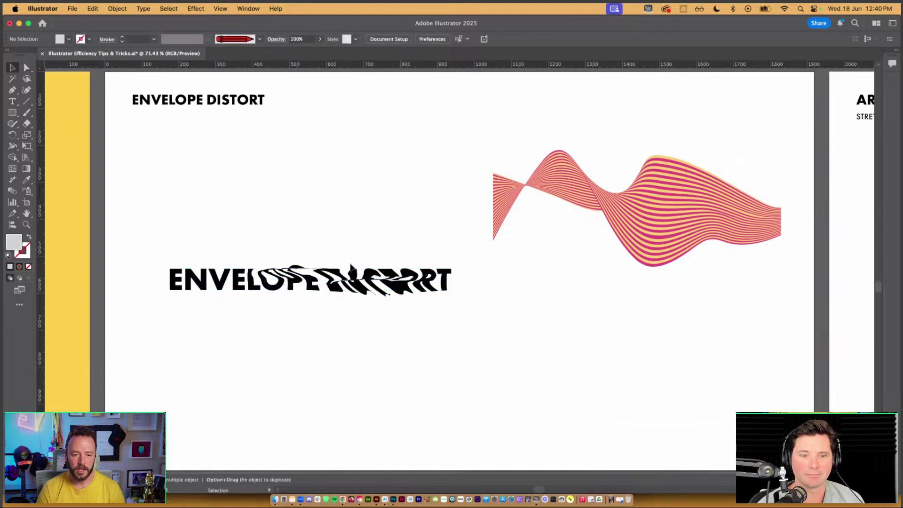
Step: Edit the warped envelope's contents, delete the word DISTORT so only ENVELOPE remains, and exit isolation mode
double_click(353, 286)
key("t")
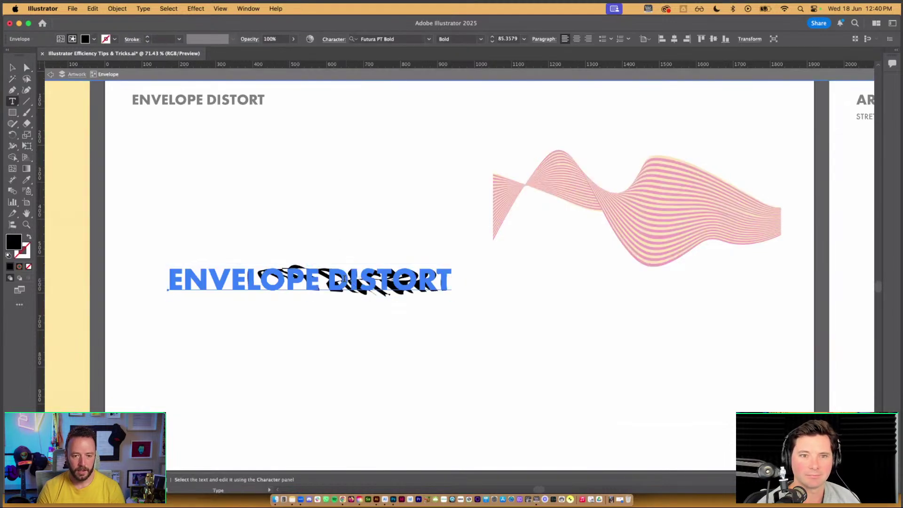
left_click_drag(328, 280, 470, 282)
key("BackSpace")
key("Escape")
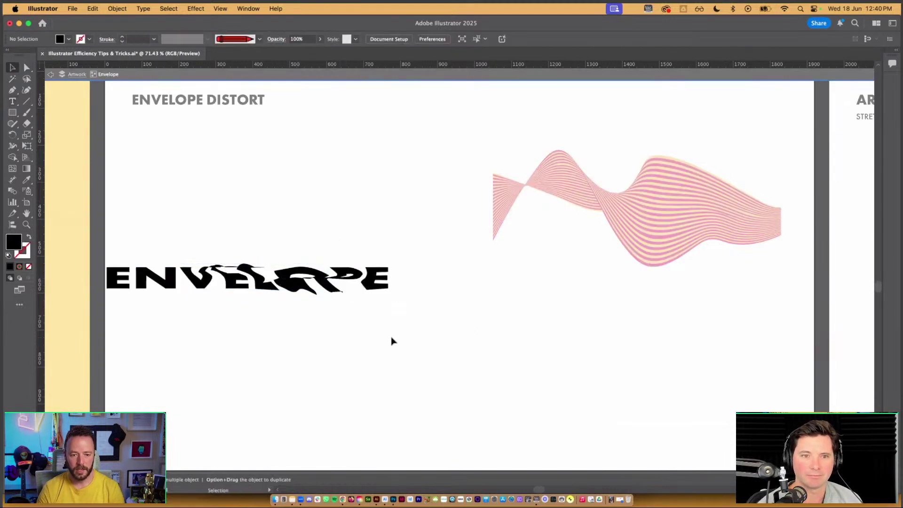
double_click(375, 359)
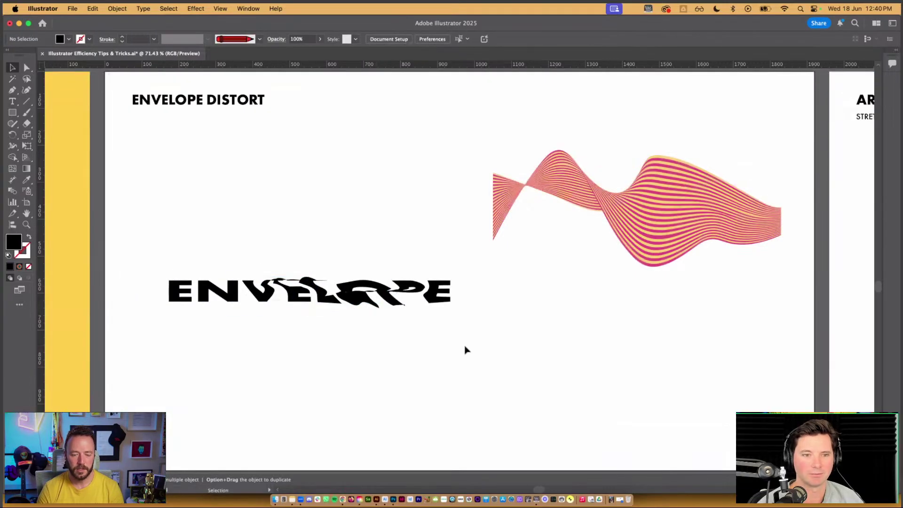
Step: Go to the Draw Inside artboard and examine the red circle against the small basketball reference
scroll(464, 349, "down", 3)
scroll(464, 349, "right", 15)
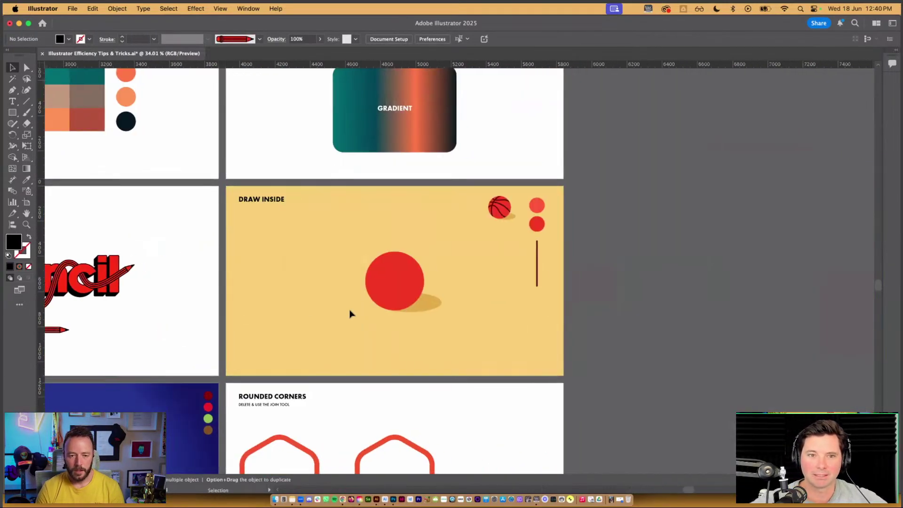
scroll(351, 313, "up", 3)
scroll(501, 320, "right", 3)
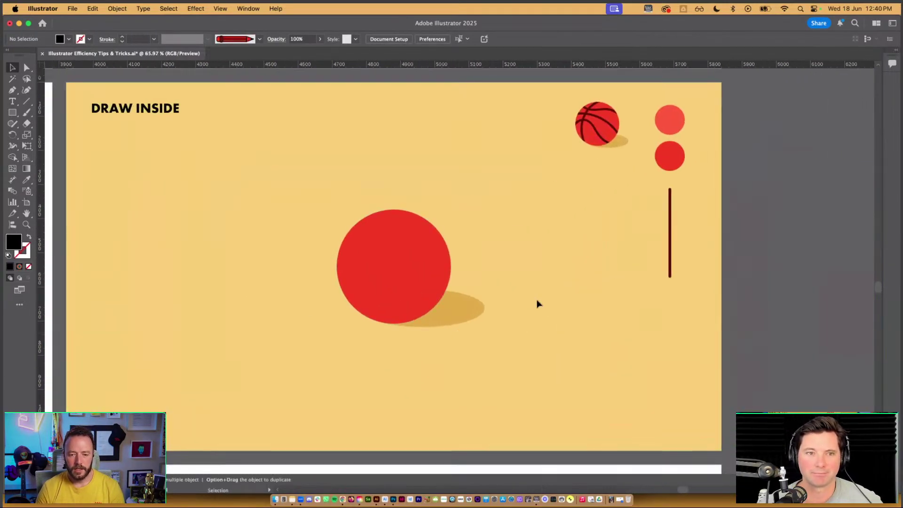
left_click(445, 249)
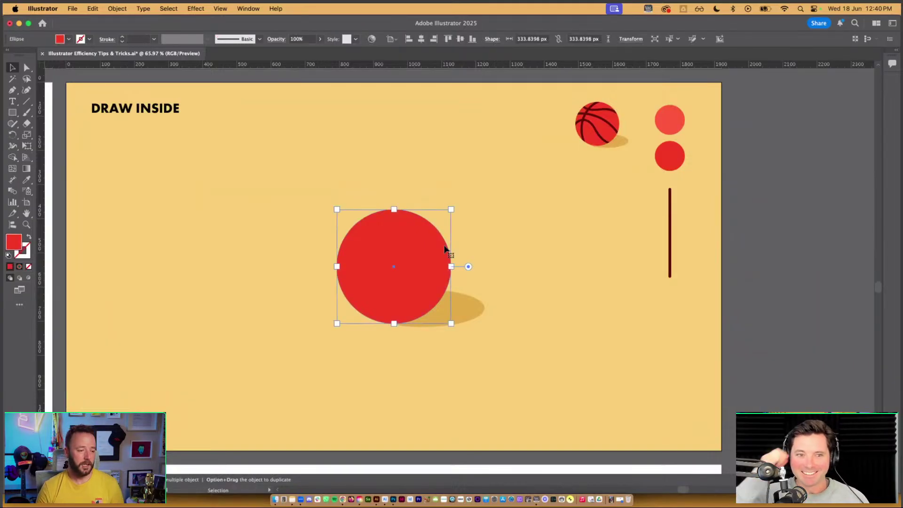
scroll(480, 171, "left", 3)
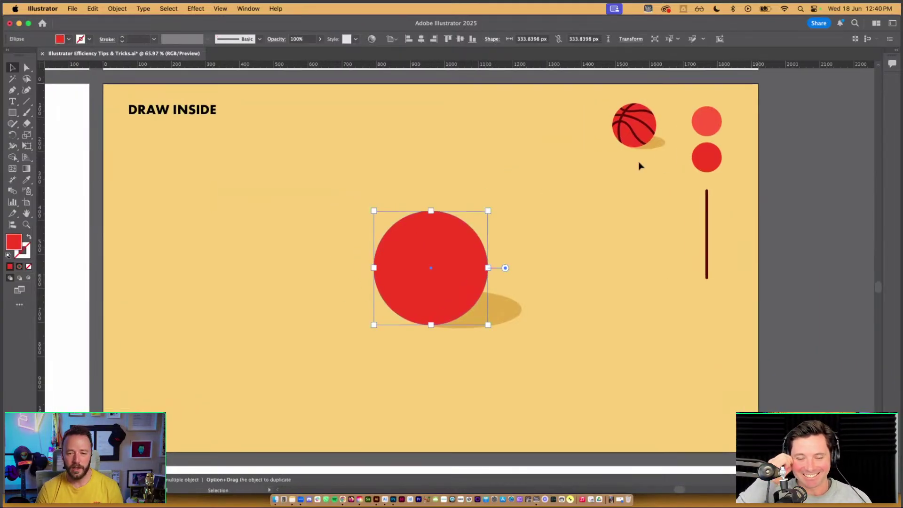
left_click(601, 228)
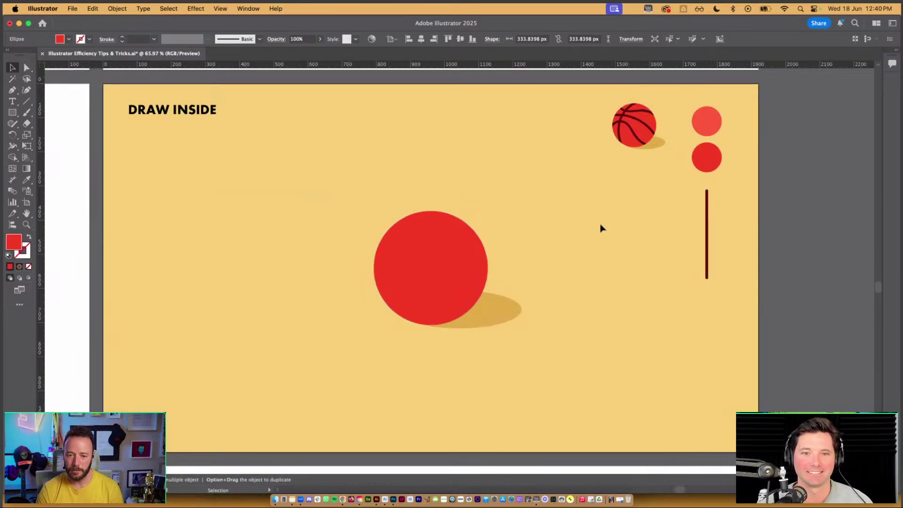
Step: Try a Paintbrush stroke above and beside the red circle, and undo it
key("b")
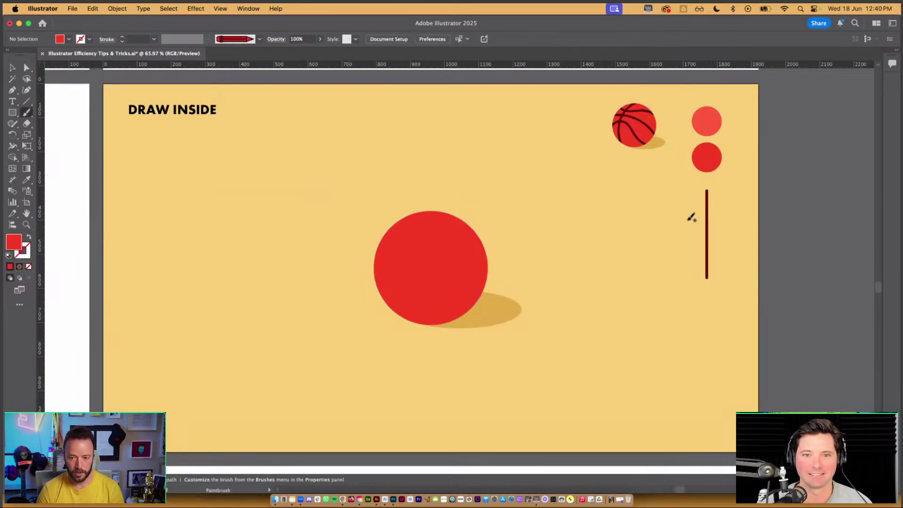
left_click_drag(454, 155, 567, 229)
key("super+z")
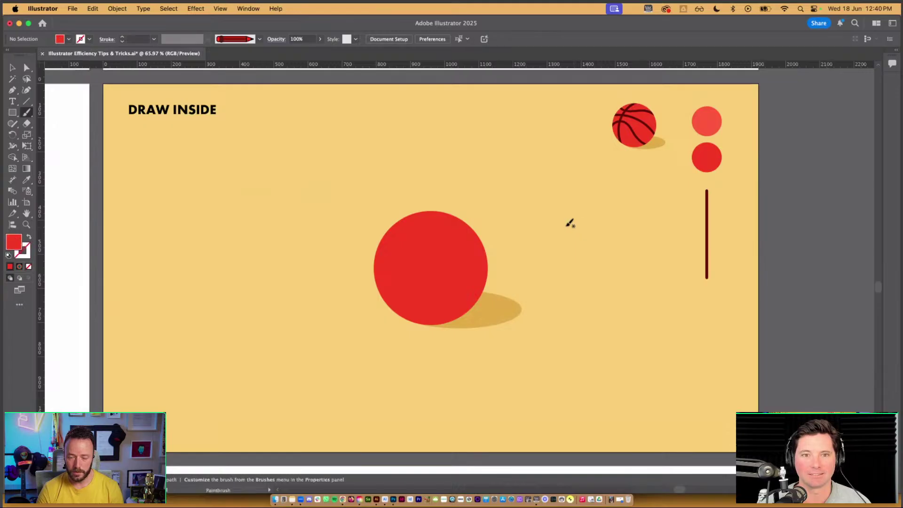
Step: Sample the dark vertical line's 8 pt stroke with the Eyedropper, test it with the Paintbrush and undo the test stroke
key("i")
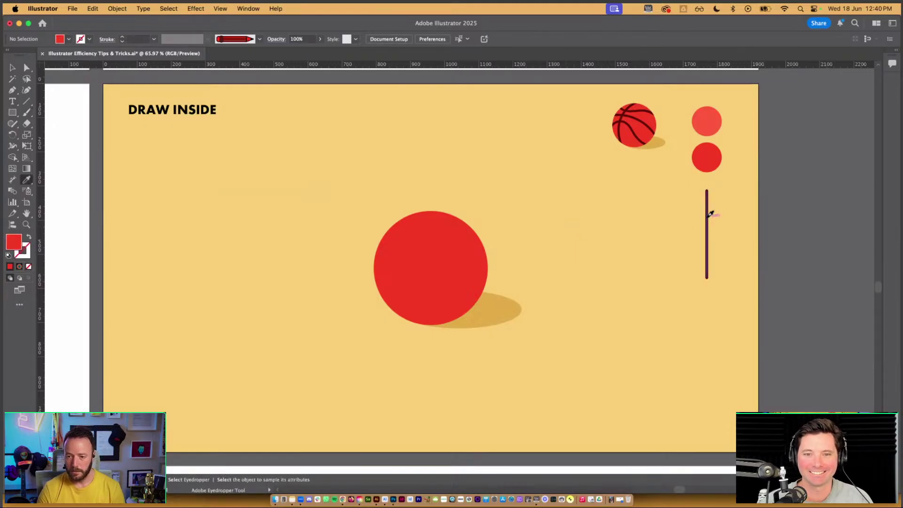
left_click(710, 214)
key("b")
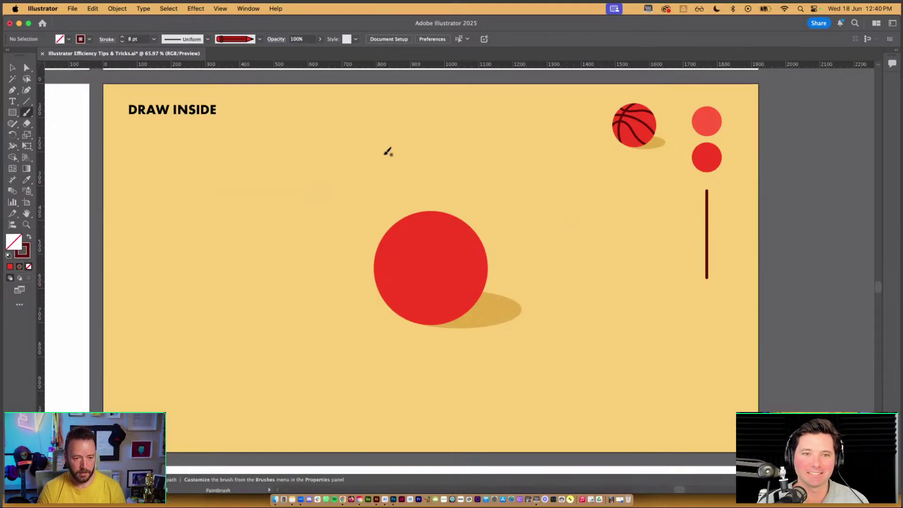
left_click_drag(496, 210, 547, 226)
key("super+z")
key("v")
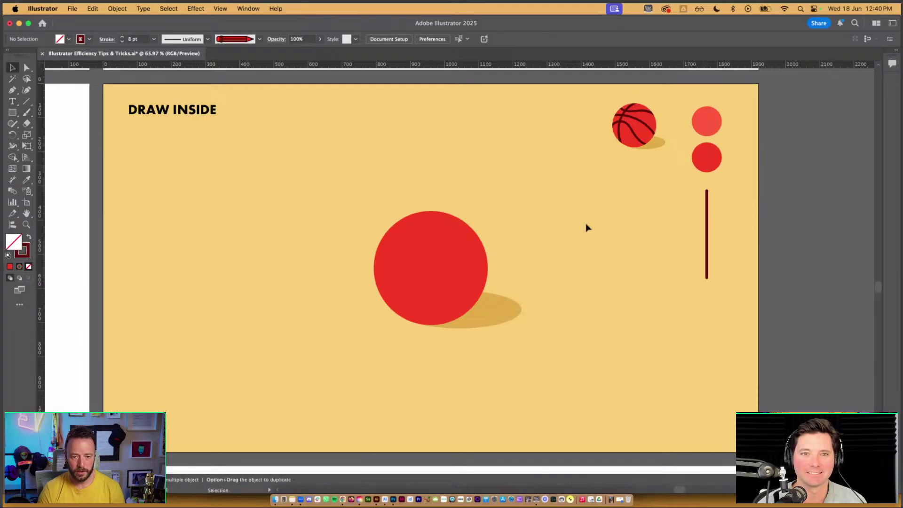
Step: Check the Brushes panel, select the dark vertical line, and try another Paintbrush stroke above the circle before undoing it
left_click(244, 12)
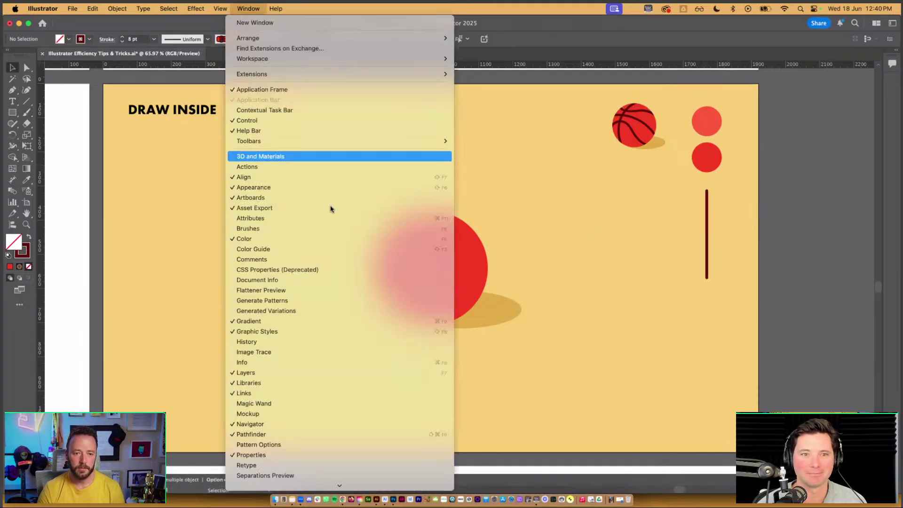
left_click(331, 239)
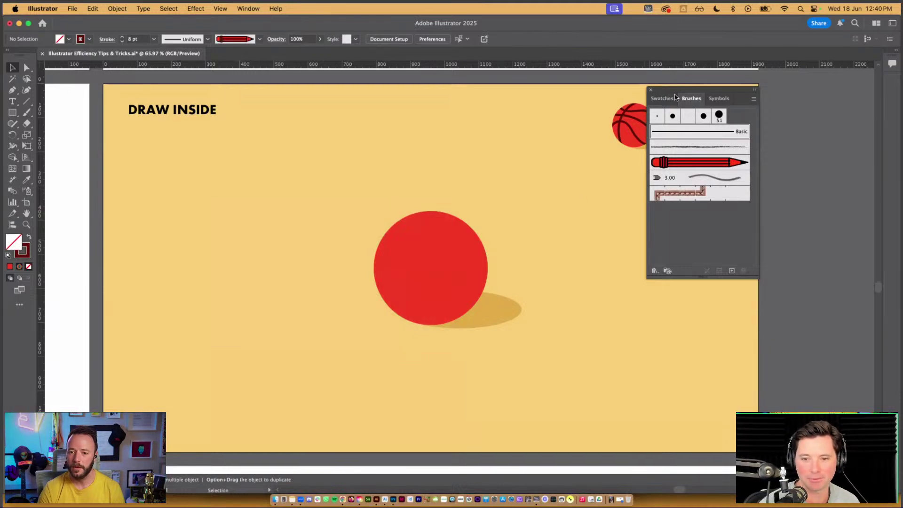
left_click(650, 89)
left_click(706, 231)
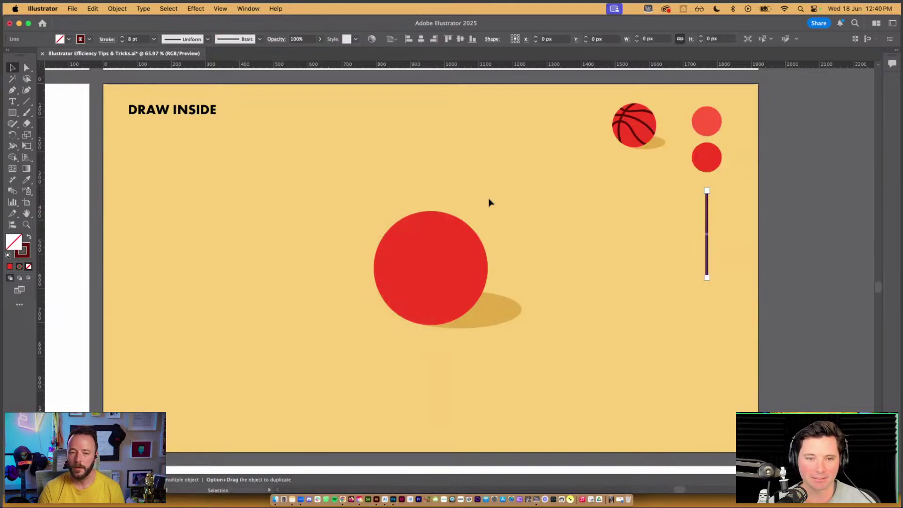
key("b")
left_click_drag(373, 171, 559, 216)
key("super+z")
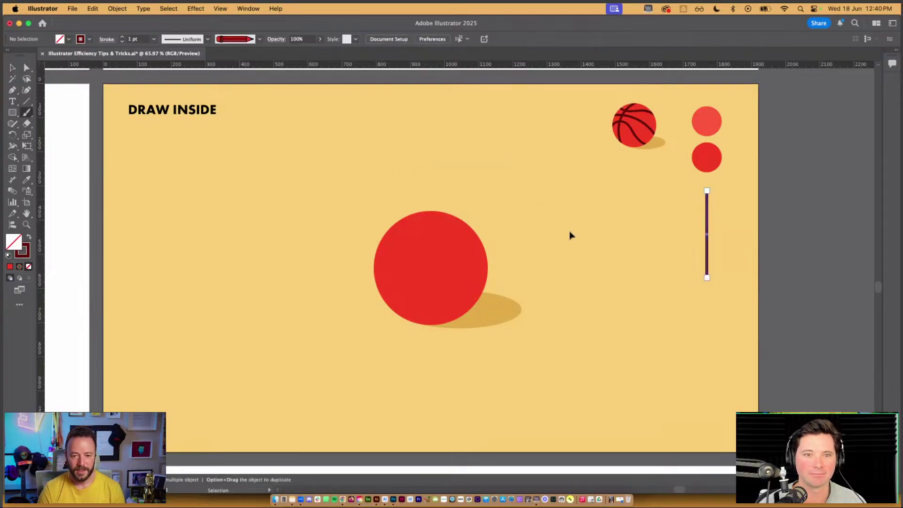
Step: Reselect the dark vertical line to pick up its stroke settings and paint a short curved Paintbrush stroke above the red circle
key("v")
key("super+shift+a")
left_click(707, 221)
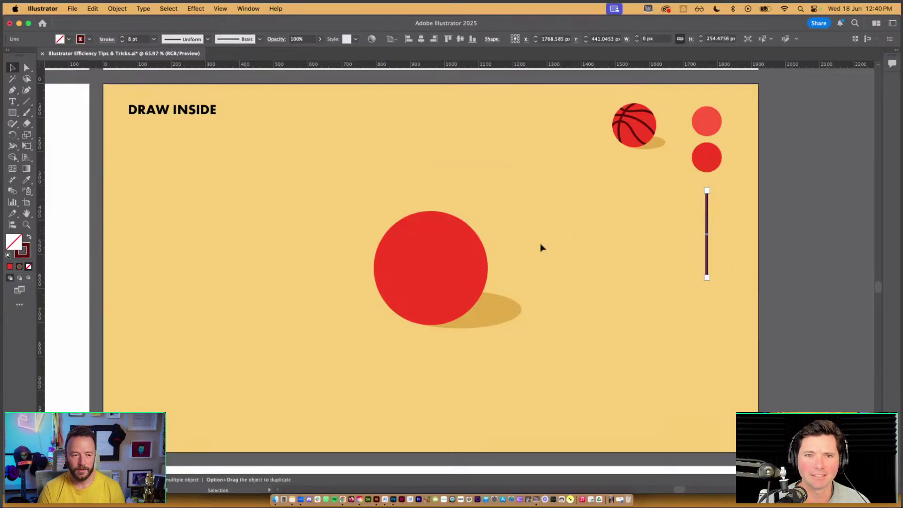
key("x")
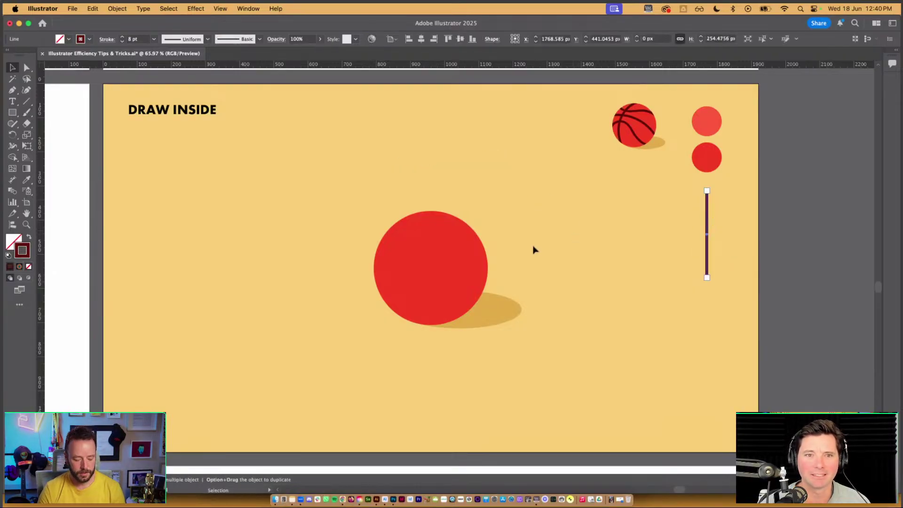
left_click(207, 39)
key("b")
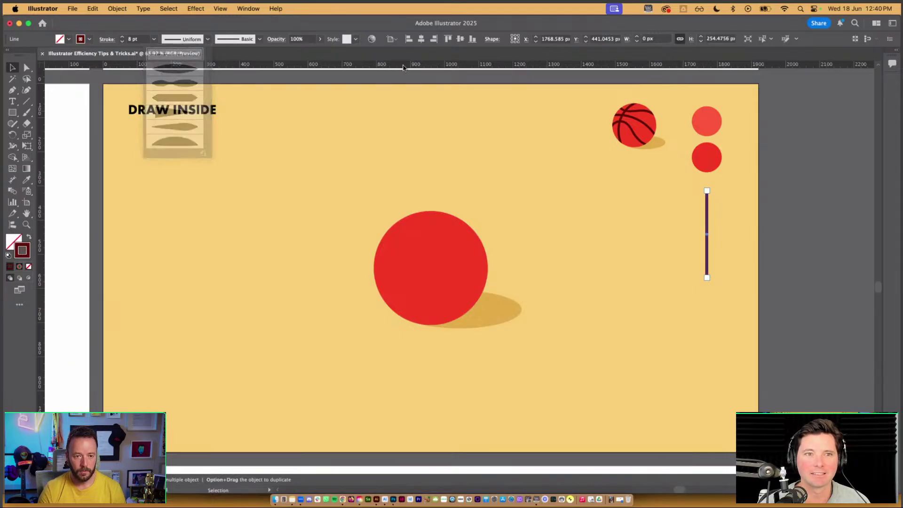
left_click_drag(412, 164, 477, 191)
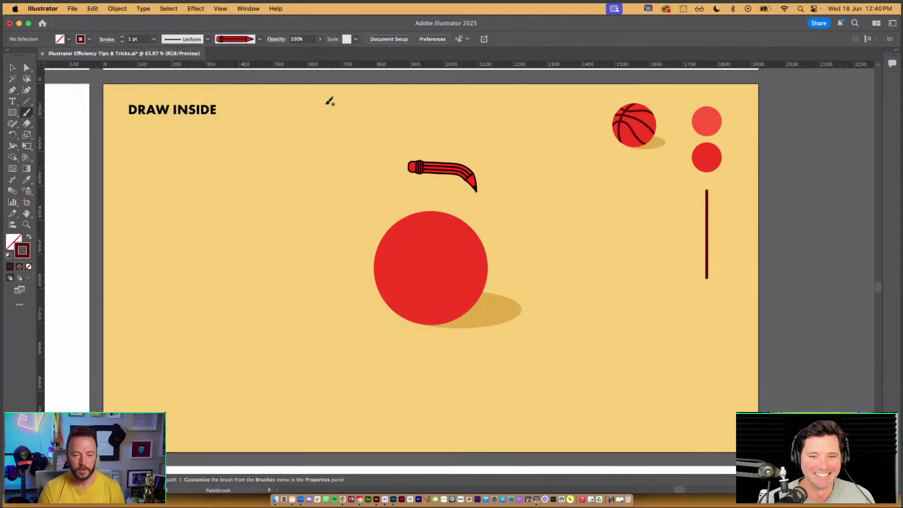
Step: Delete the red pencil art brush from the document's brushes, removing the strokes that use it
left_click(249, 9)
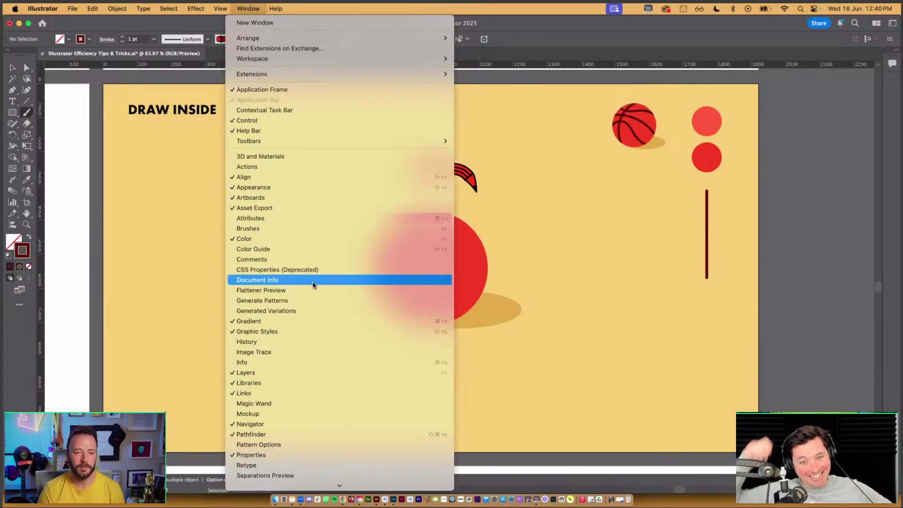
left_click(300, 230)
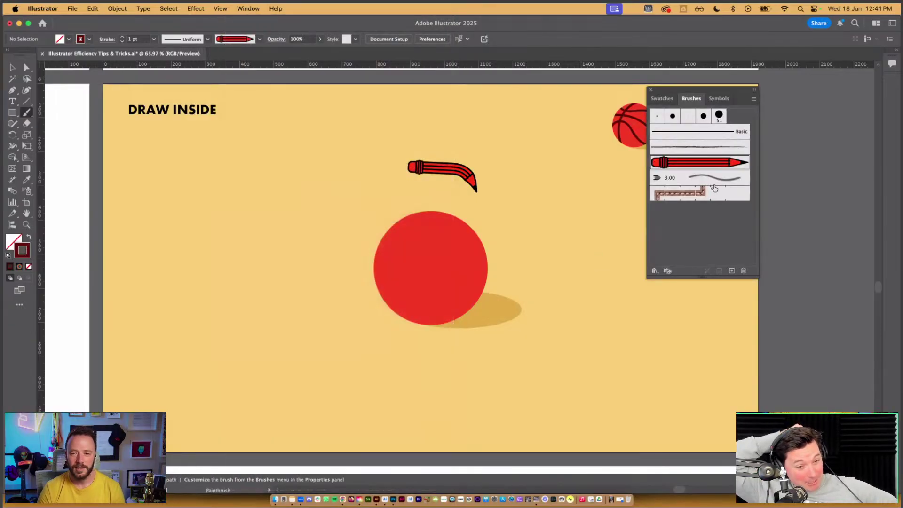
key("v")
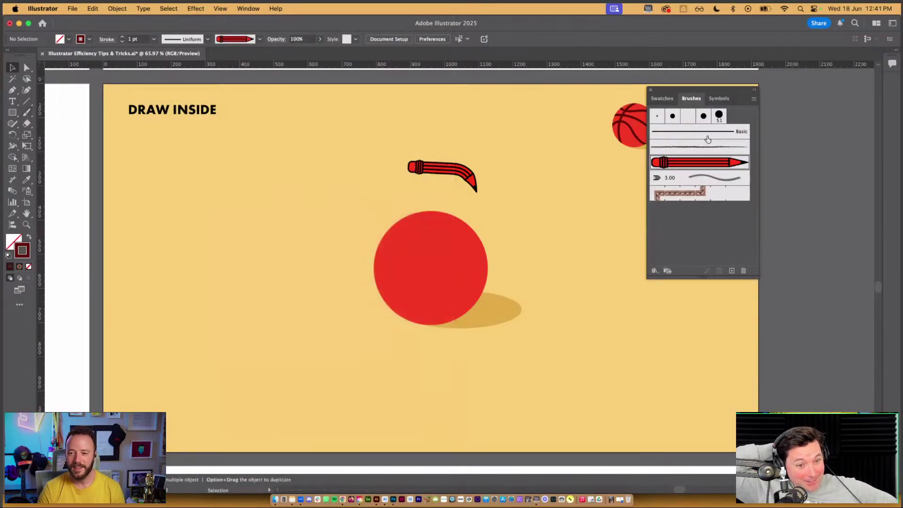
left_click(743, 272)
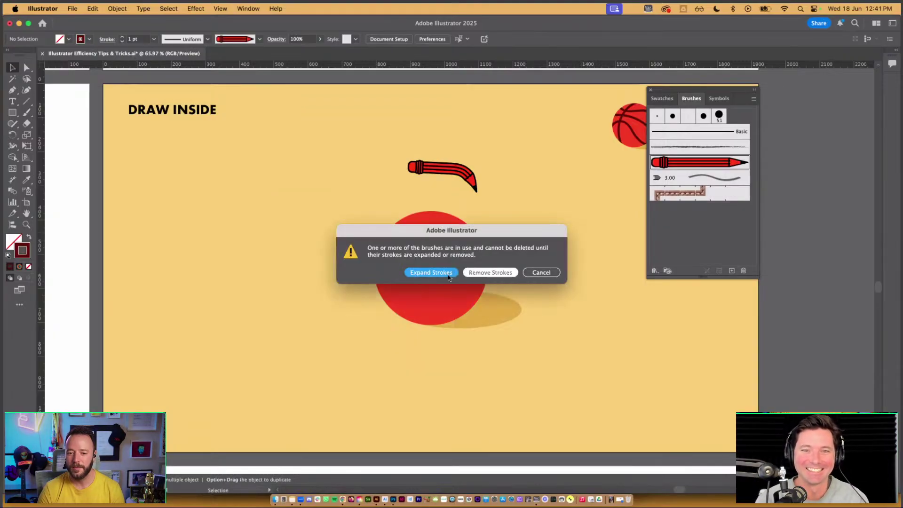
left_click(490, 273)
Step: Fill the large red circle with the dark maroon sampled from the vertical line, leave it without a stroke, and deselect it
scroll(500, 228, "right", 5)
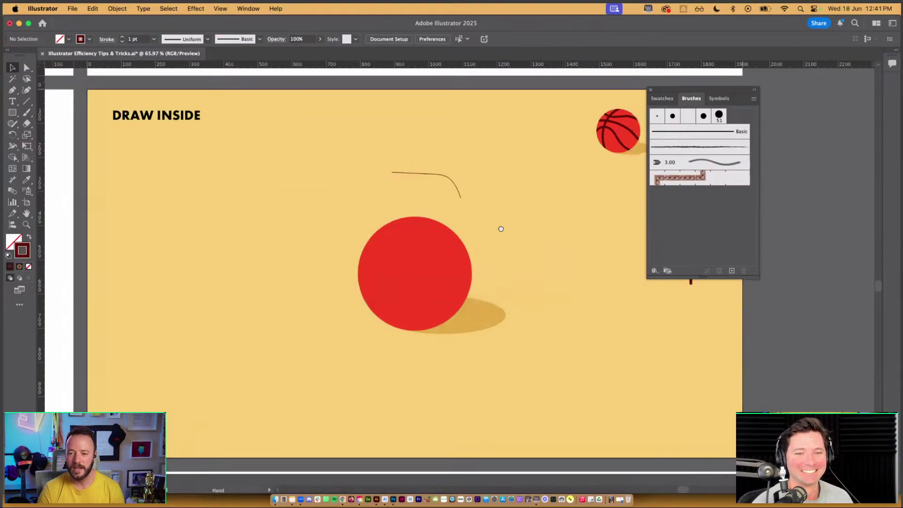
key("b")
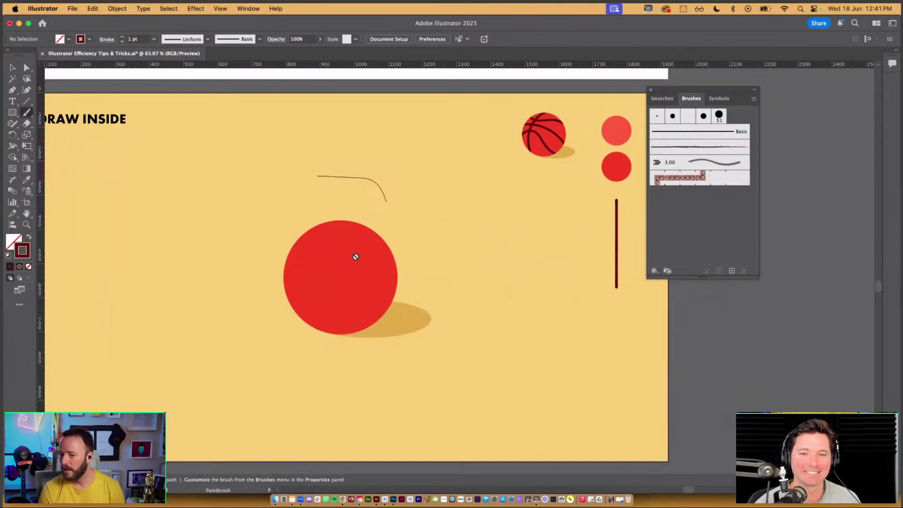
key("v")
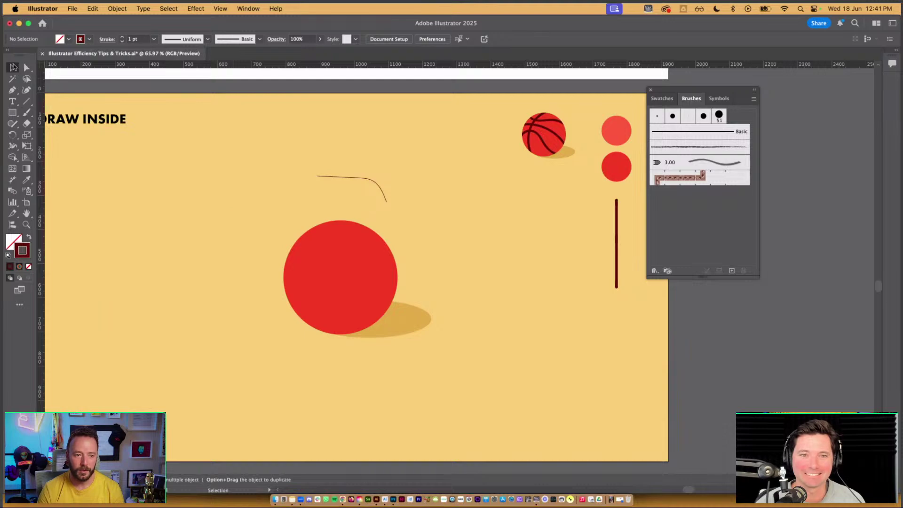
left_click(353, 257)
key("b")
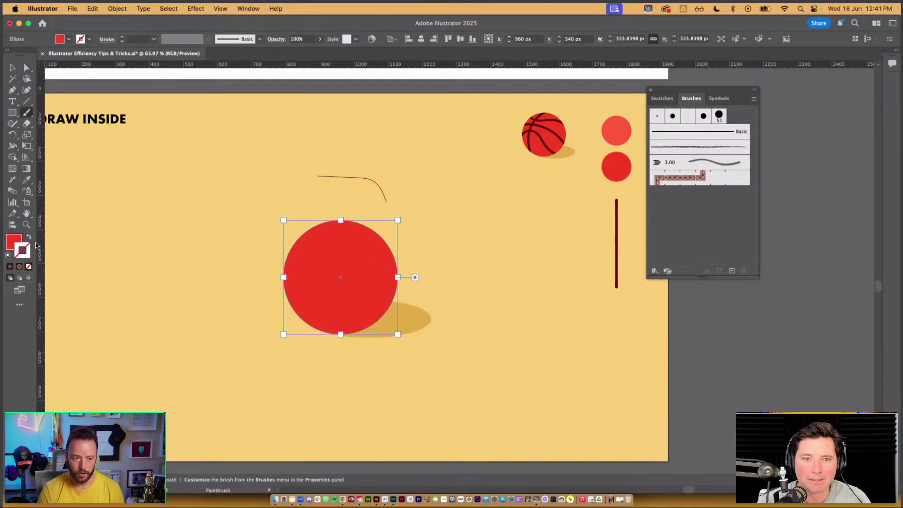
key("i")
left_click(616, 229)
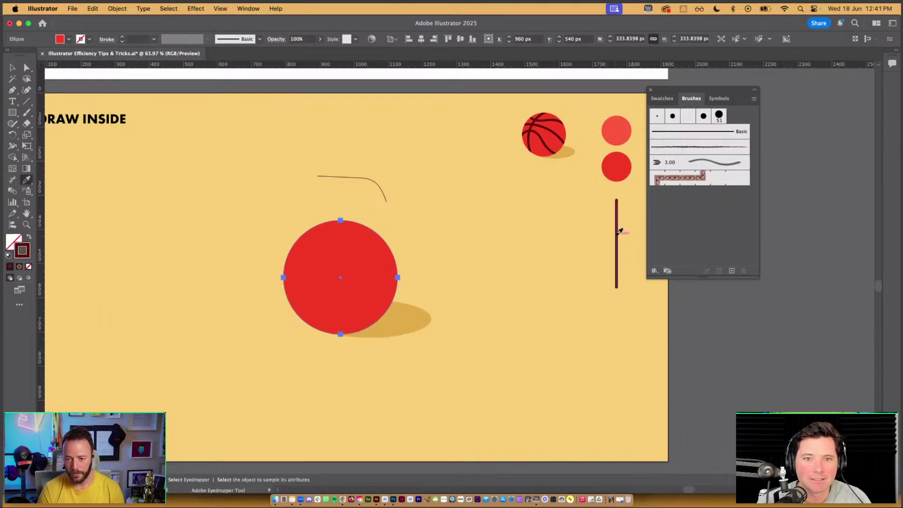
key("shift+x")
key("v")
left_click(505, 307)
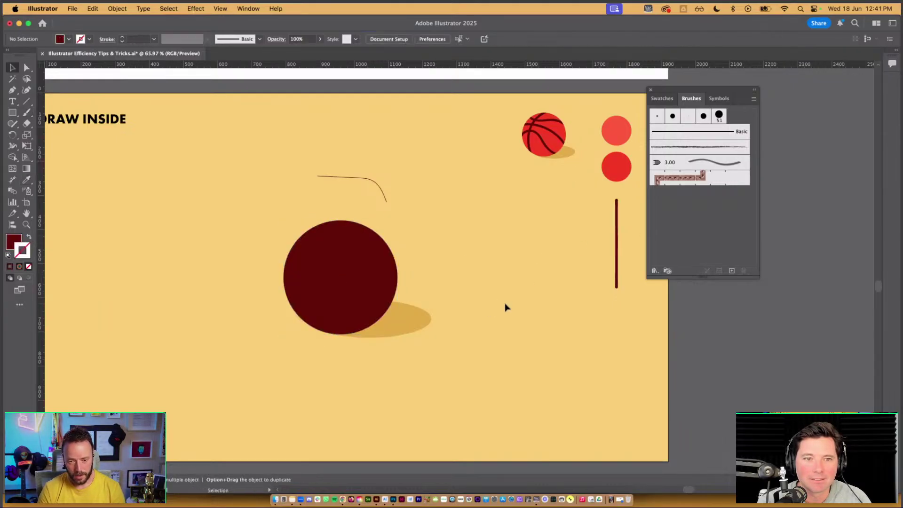
Step: Pick up the dark vertical line's 8 pt stroke with the Basic brush and try to use it with the Paintbrush
left_click(616, 235)
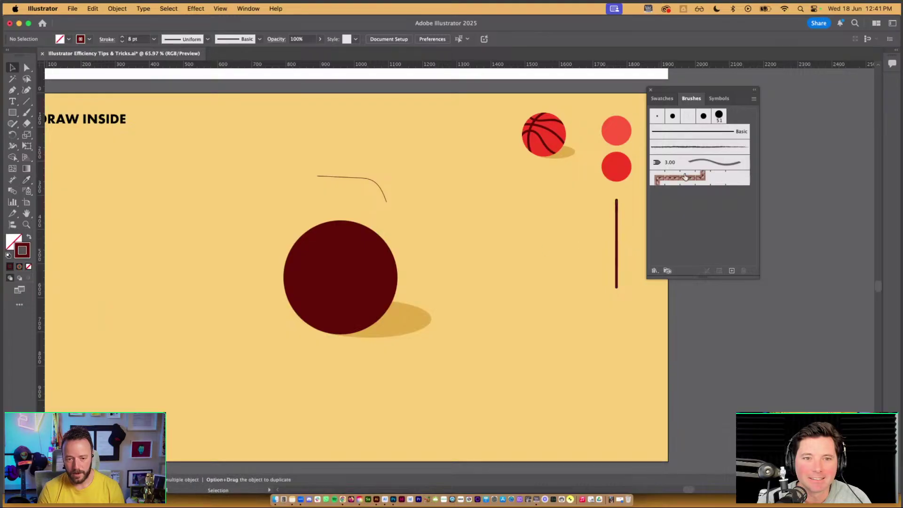
left_click(705, 132)
key("b")
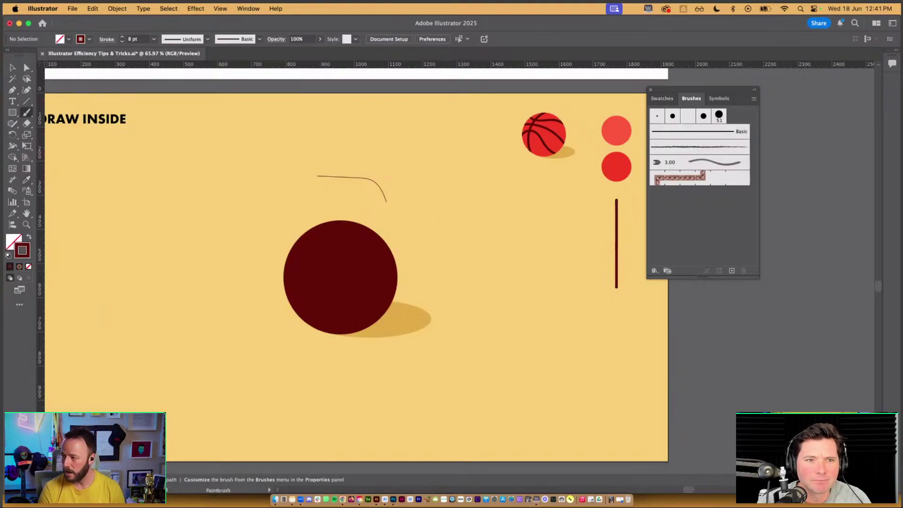
key("v")
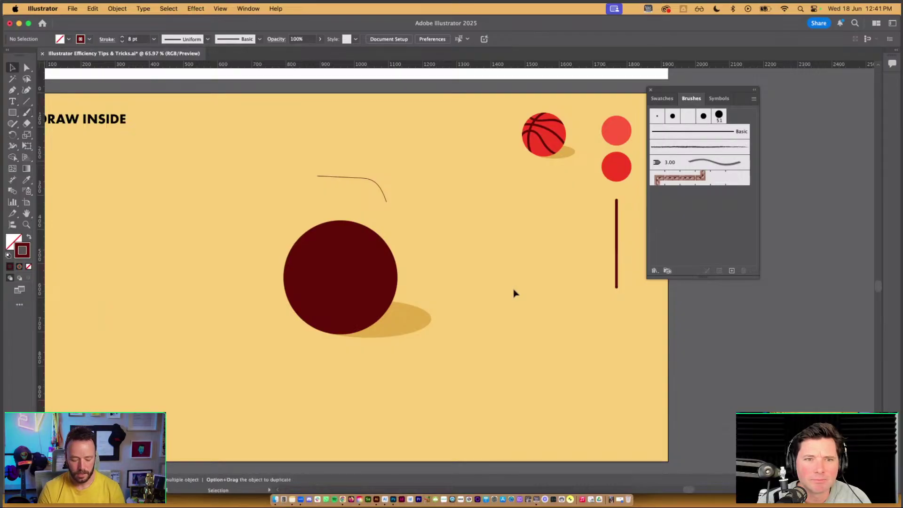
right_click(487, 245)
left_click(461, 241)
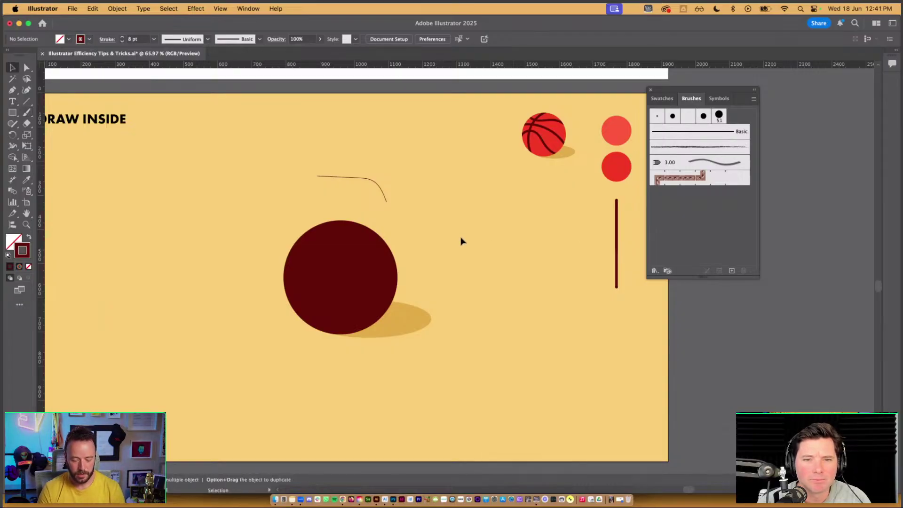
key("b")
key("v")
Step: Check the large circle and the background rectangle, and try the Basic brush with the Paintbrush while the background is selected
scroll(484, 244, "left", 3)
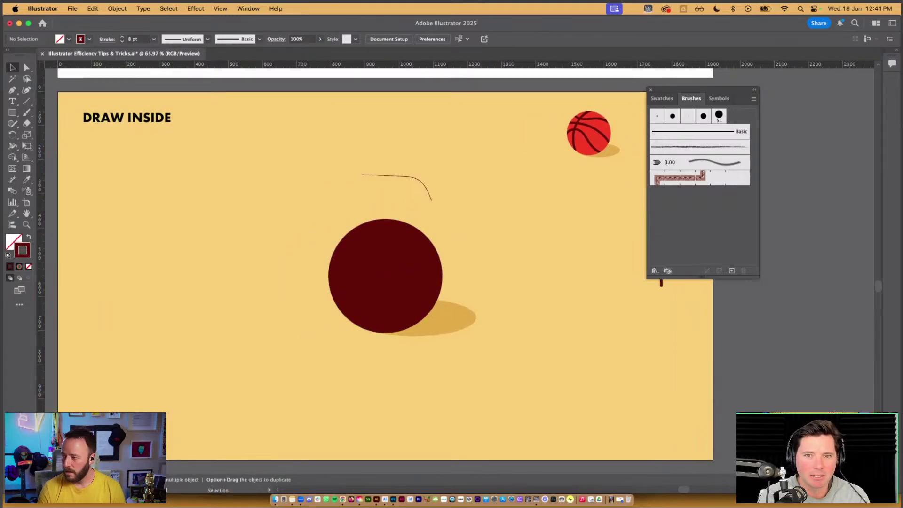
left_click(375, 254)
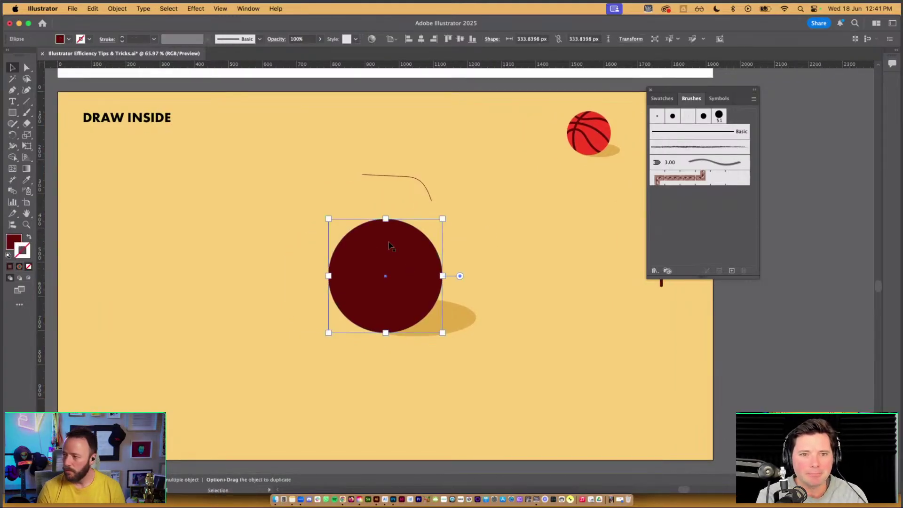
scroll(534, 228, "right", 2)
left_click(526, 234)
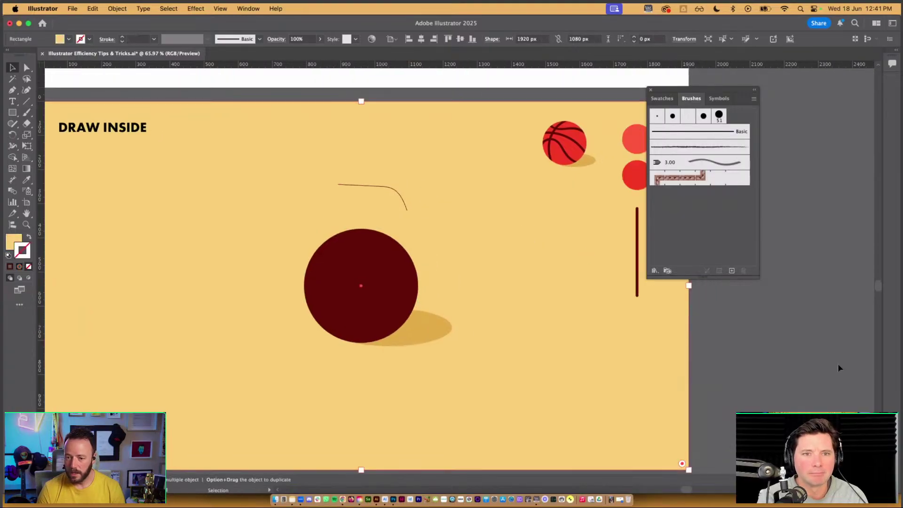
key("b")
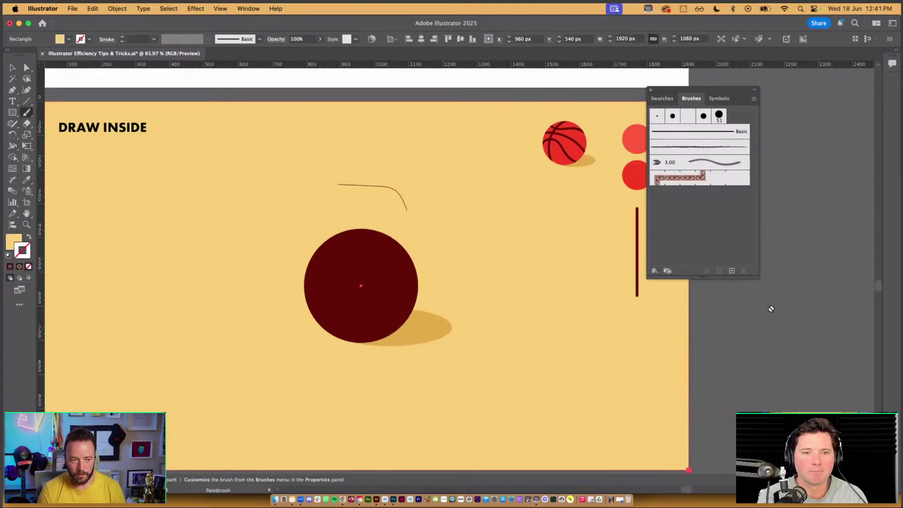
left_click(712, 136)
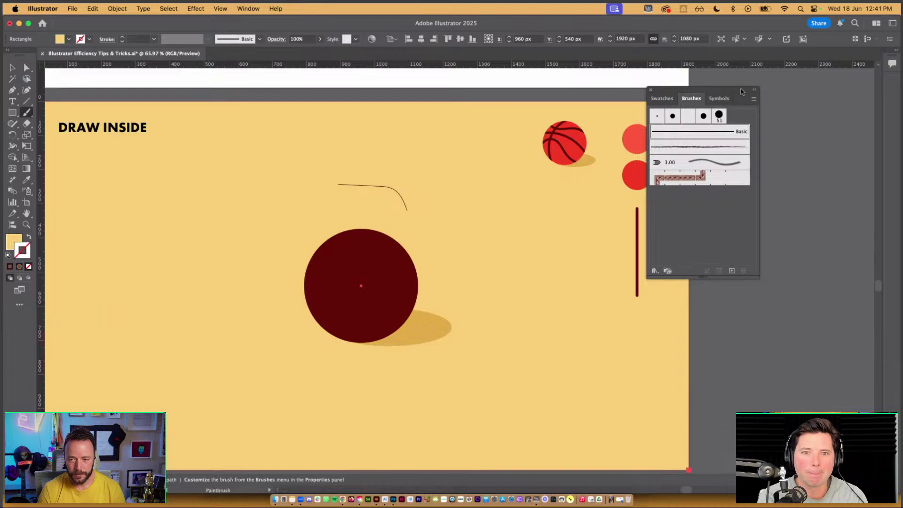
key("v")
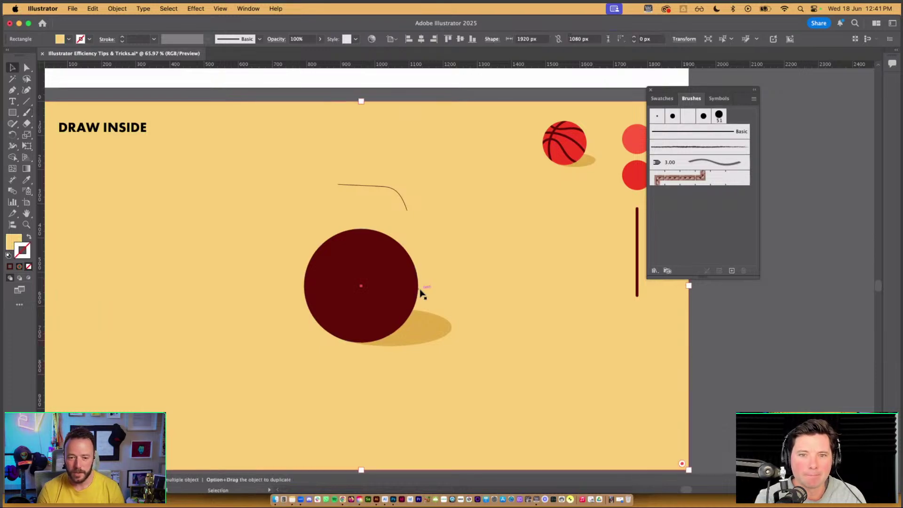
Step: Go to the Appearance Panel Magic artboard, close the Brushes panel and show the Appearance panel
scroll(421, 294, "down", 8)
left_click(633, 341)
left_click_drag(414, 298, 468, 281)
scroll(468, 281, "left", 2)
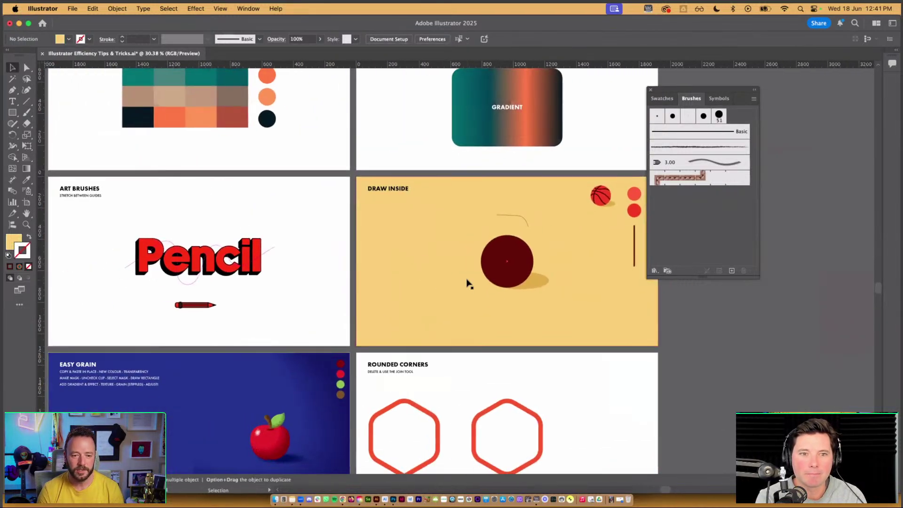
scroll(468, 281, "down", 4)
scroll(492, 276, "left", 3)
scroll(492, 276, "right", 2)
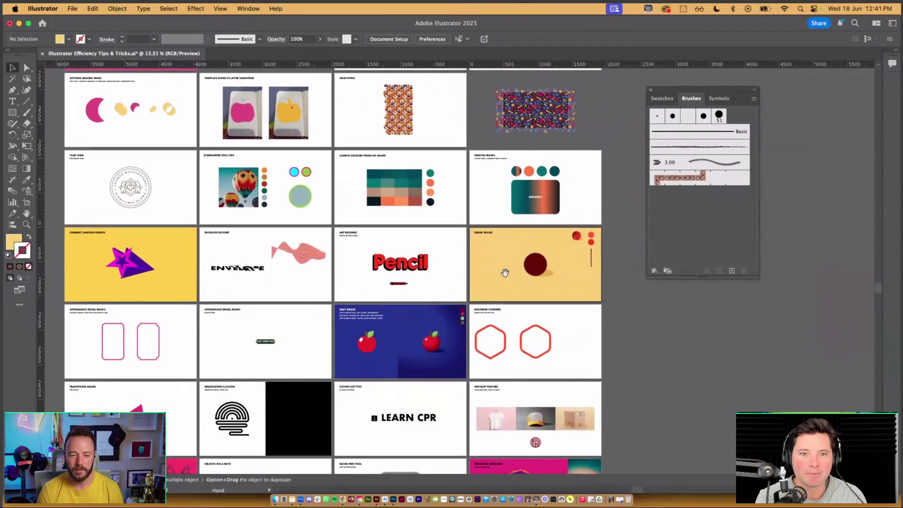
left_click(168, 356)
key("super+0")
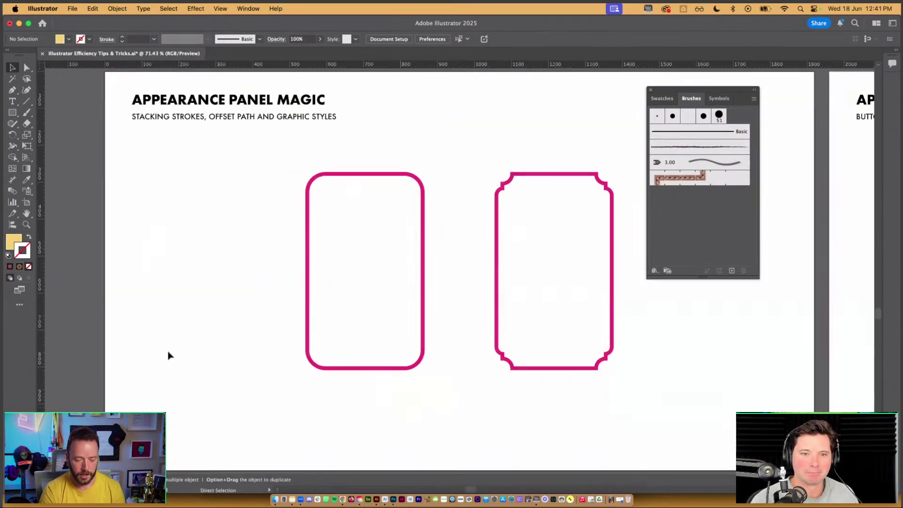
left_click(651, 90)
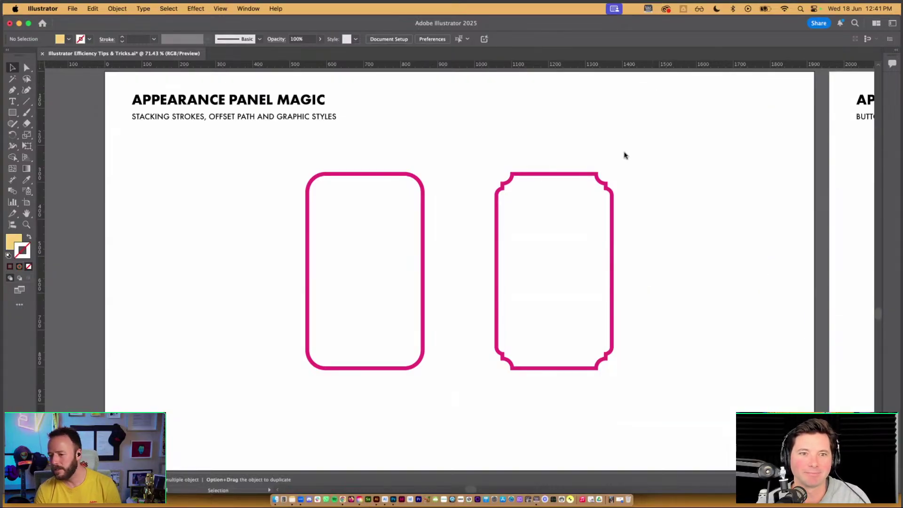
key("shift+F6")
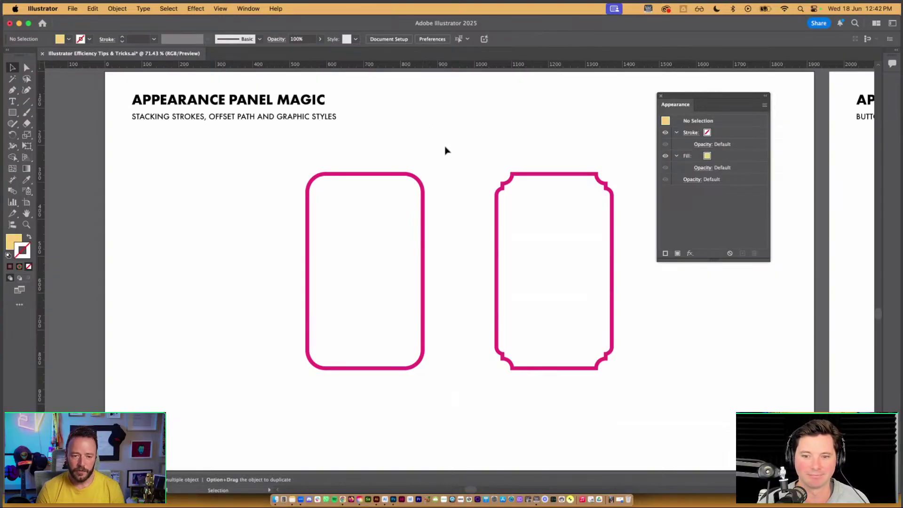
Step: Duplicate the left rounded rectangle inside itself, size the copy to about 250 × 461 px, and reduce its corner radius
left_click(421, 213)
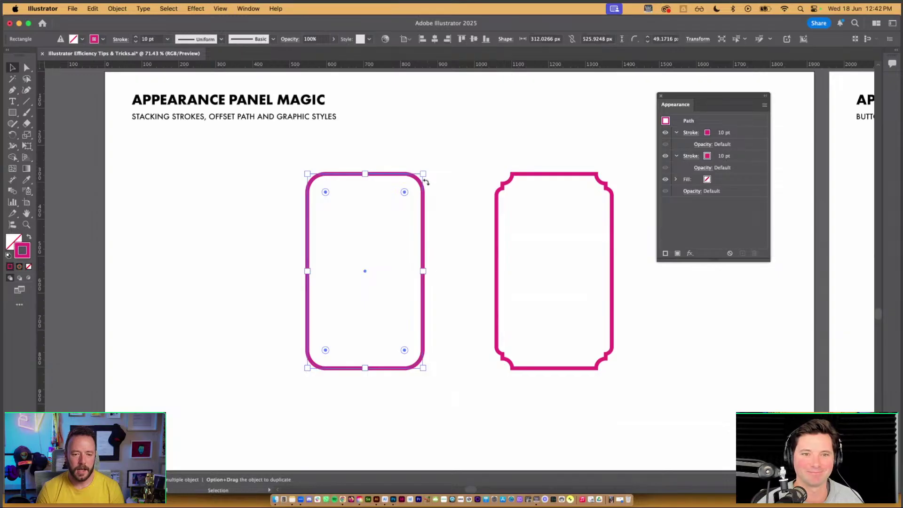
left_click_drag(424, 175, 416, 185)
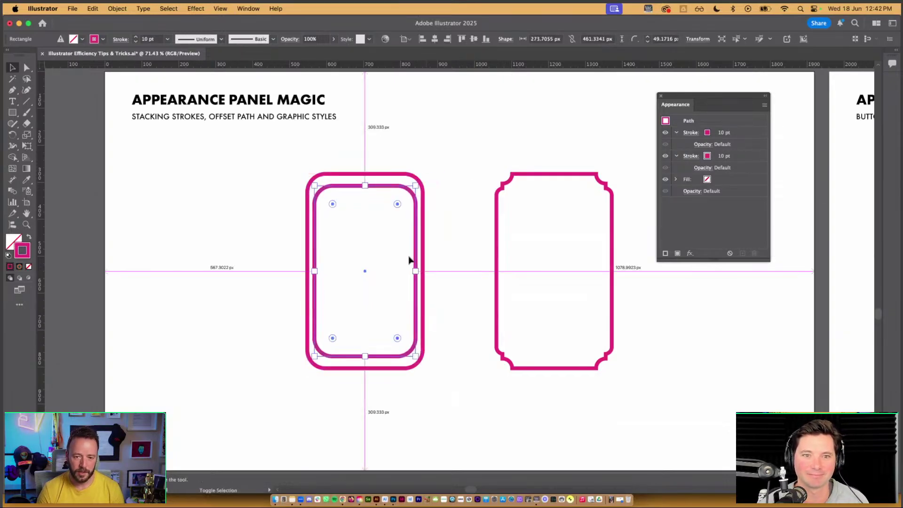
mouse_move(415, 270)
left_mouse_down()
mouse_move(435, 264)
mouse_move(411, 270)
left_mouse_up()
left_click_drag(396, 204, 405, 196)
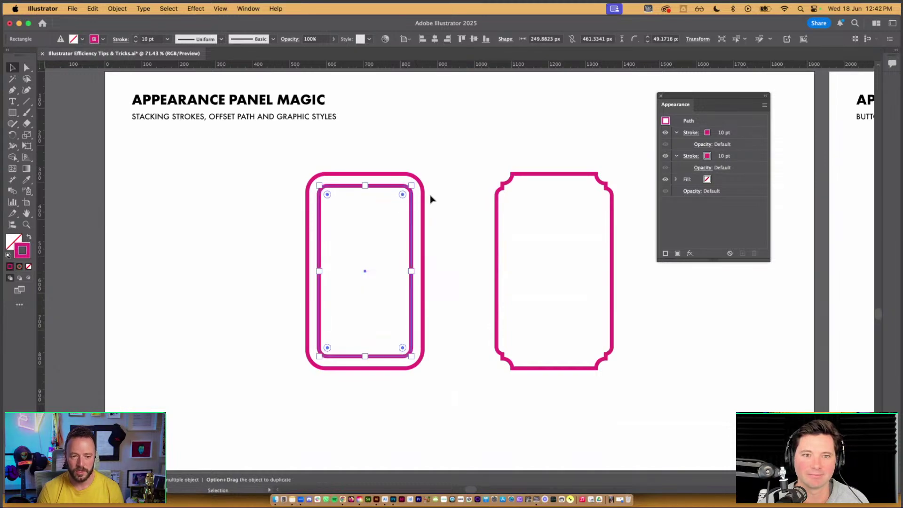
Step: Reduce one stroke of the inner rectangle copy to 4 pt and deselect it
left_click(136, 42)
left_click(136, 41)
left_click(135, 42)
left_click(136, 42)
left_click(216, 179)
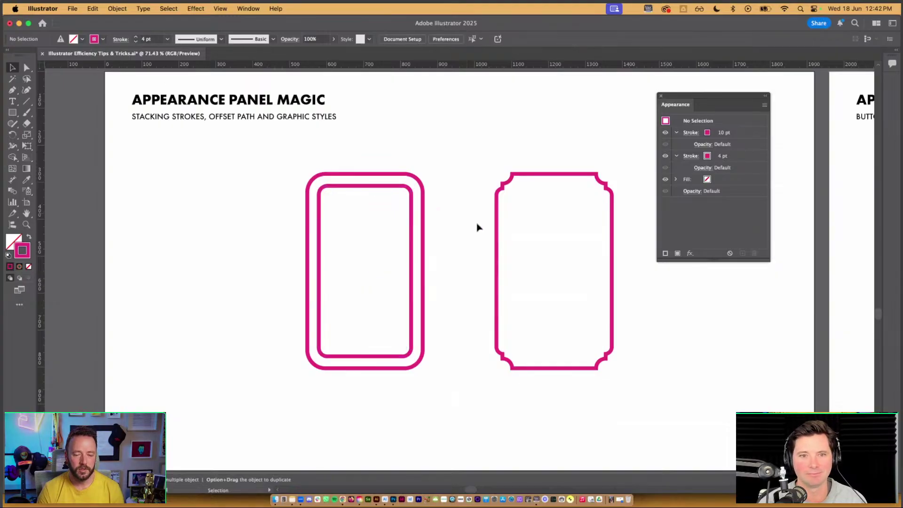
Step: Set the inner rectangle copy's corner radius to about 32 px, and remove the copy from the left frame
left_click(366, 269)
left_click(452, 257)
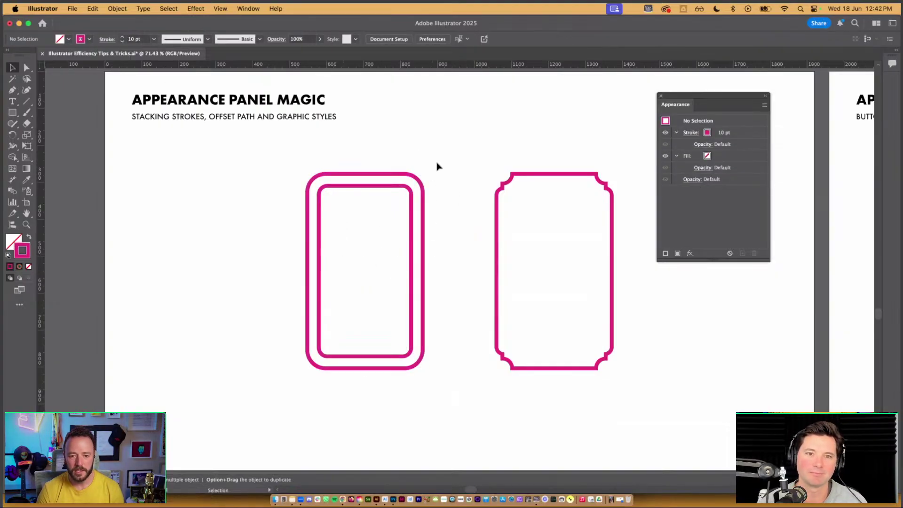
left_click(369, 187)
mouse_move(366, 175)
left_mouse_down()
mouse_move(365, 243)
mouse_move(363, 161)
mouse_move(363, 172)
left_mouse_up()
left_click(426, 203)
key("a")
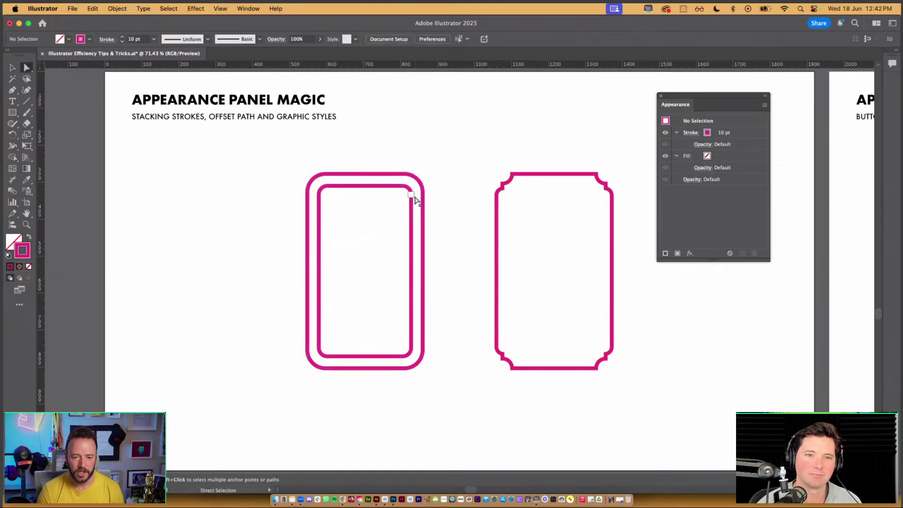
left_click(413, 219)
mouse_move(404, 197)
left_mouse_down()
mouse_move(393, 203)
mouse_move(401, 200)
left_mouse_up()
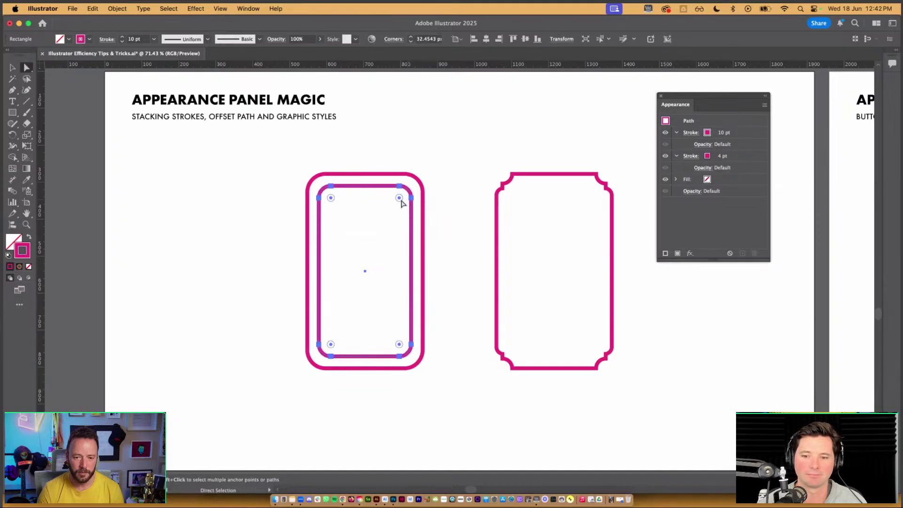
key("v")
left_click(447, 228)
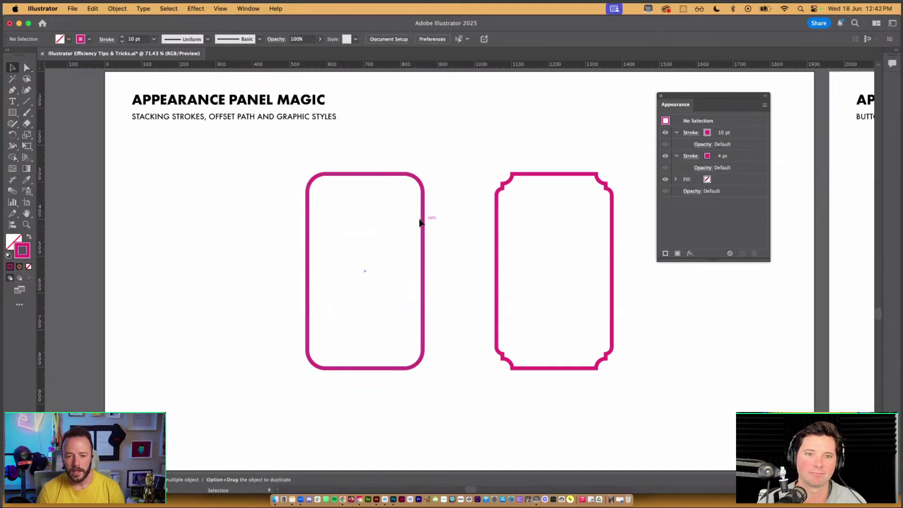
Step: Replace the left frame's second stroke with a newly added one and select the lower of the two strokes
left_click(423, 221)
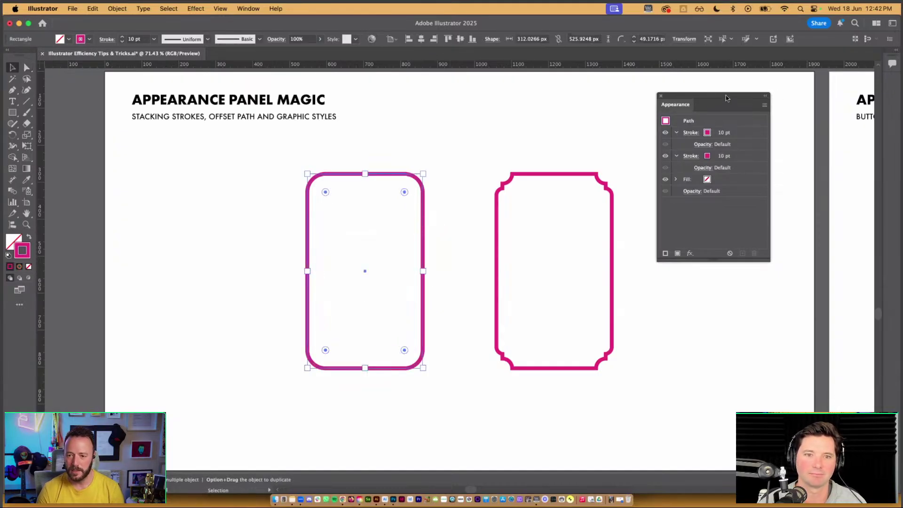
left_click_drag(759, 95, 756, 104)
left_click(740, 164)
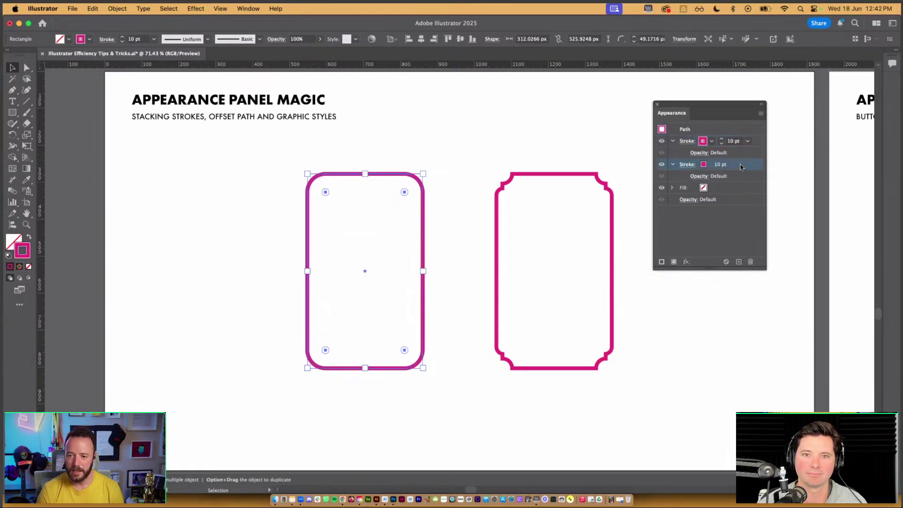
left_click(750, 262)
left_click(734, 141)
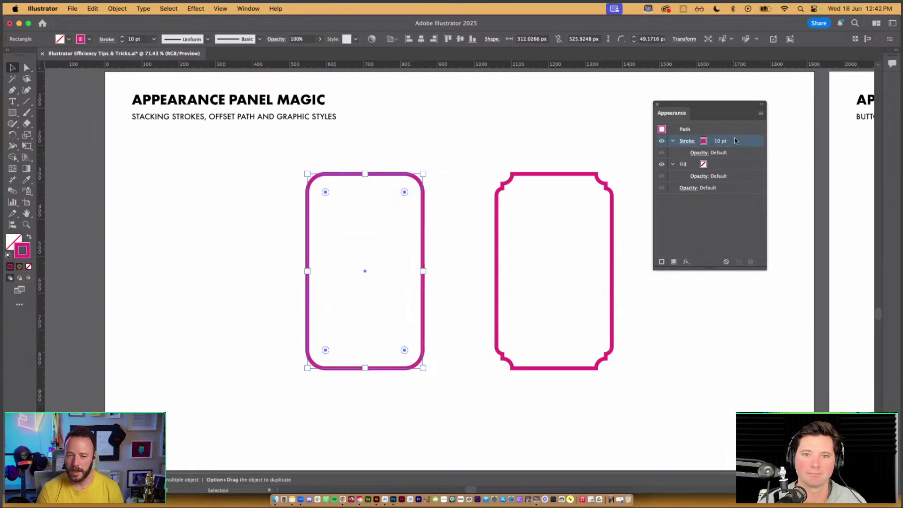
left_click(662, 262)
left_click(739, 165)
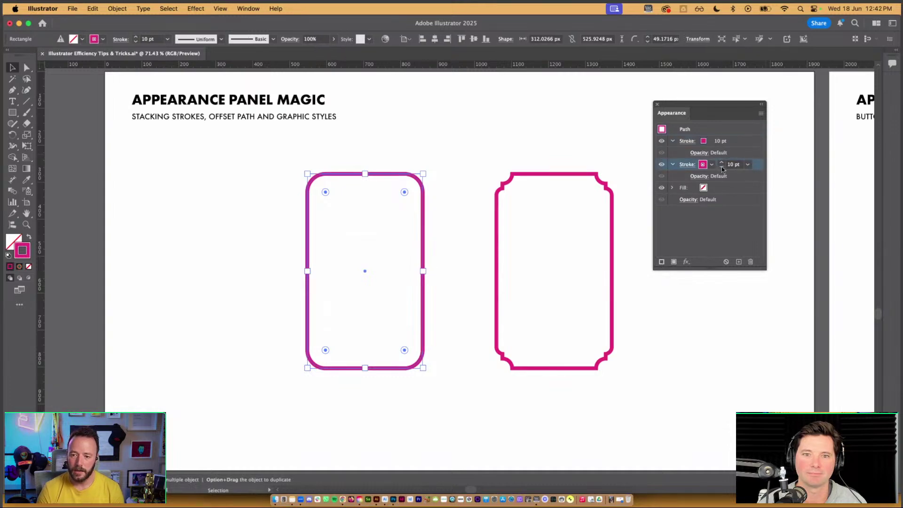
Step: Apply an Offset Path effect of -24 px to the left frame's lower stroke
left_click(687, 262)
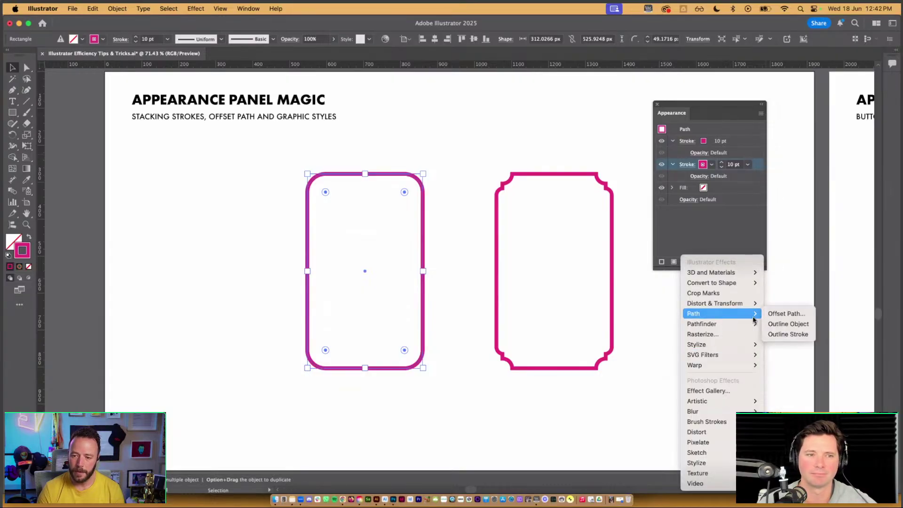
left_click(768, 314)
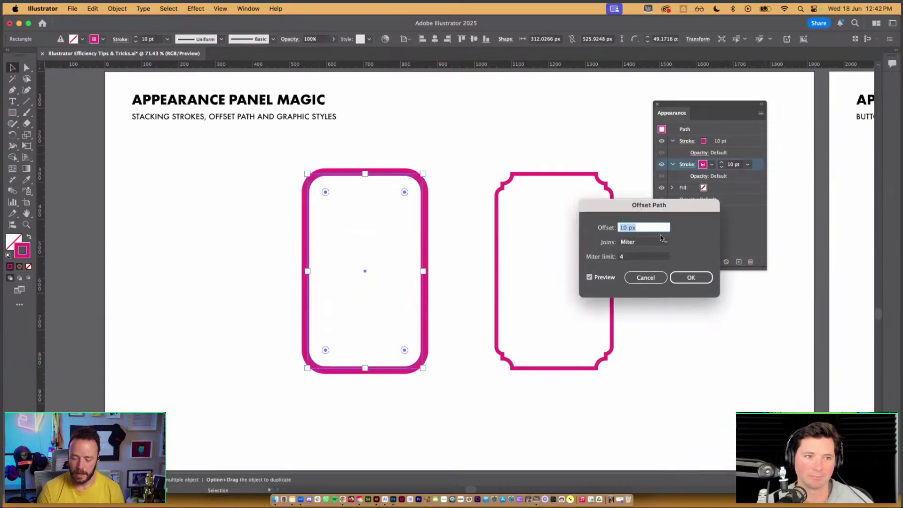
key("Down")
key("Down")
key("Down")
key("Down")
key("Down")
key("Down")
key("Down")
key("Down")
key("Down")
key("Down")
key("Down")
key("Down")
key("Down")
key("Down")
key("Down")
key("Down")
key("Down")
key("Down")
key("Down")
key("Down")
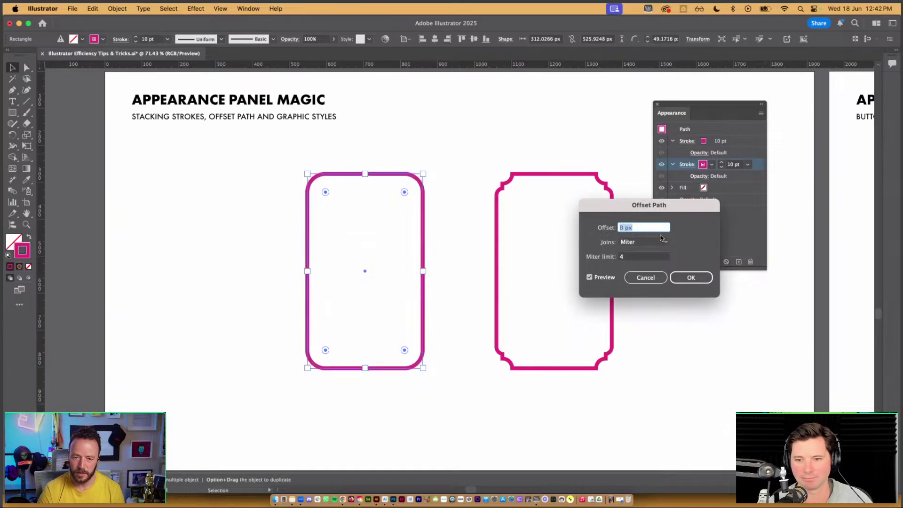
key("Down")
key("Down")
key("Down")
key("Down")
key("Down")
key("Down")
key("Down")
key("Down")
key("Down")
key("Down")
key("Down")
key("Down")
key("Down")
key("Down")
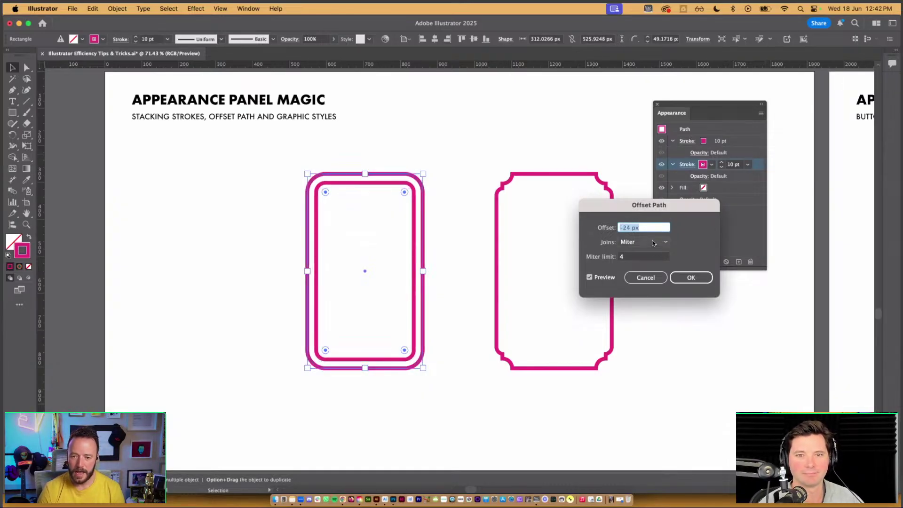
left_click(656, 242)
left_click(635, 262)
left_click(691, 278)
Step: Reduce the left frame's inner stroke to 3 pt and shorten the frame evenly to about 472 px high
left_click(721, 167)
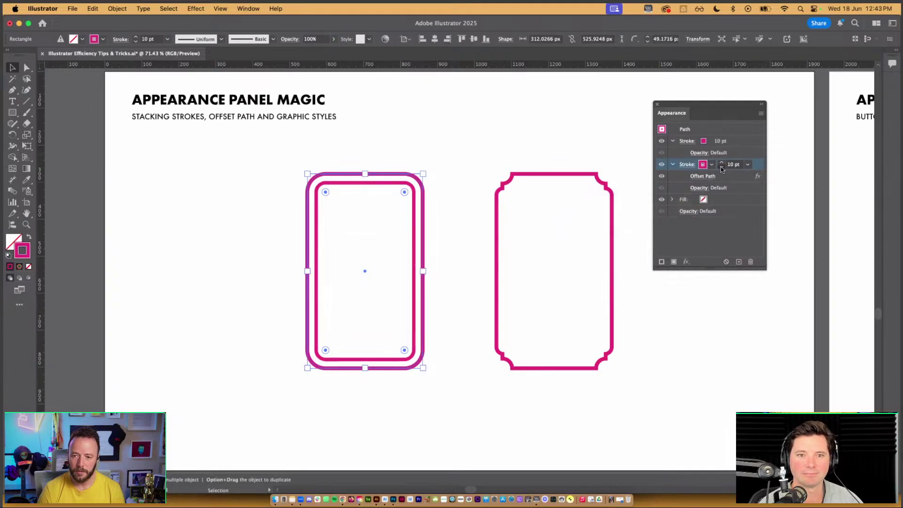
left_click(721, 167)
left_click(721, 167)
left_click(721, 167)
left_click(721, 167)
left_click(722, 167)
left_click(721, 167)
left_click(433, 148)
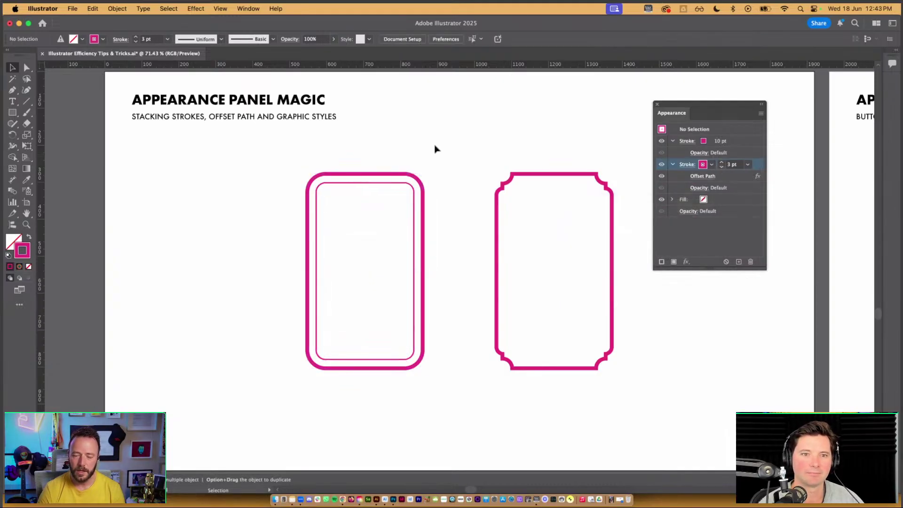
left_click_drag(443, 154, 346, 251)
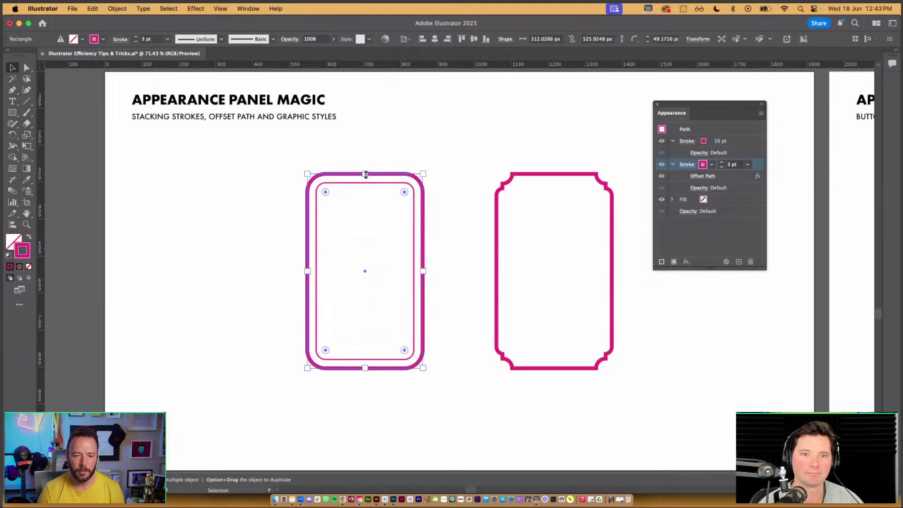
left_click_drag(365, 174, 400, 224)
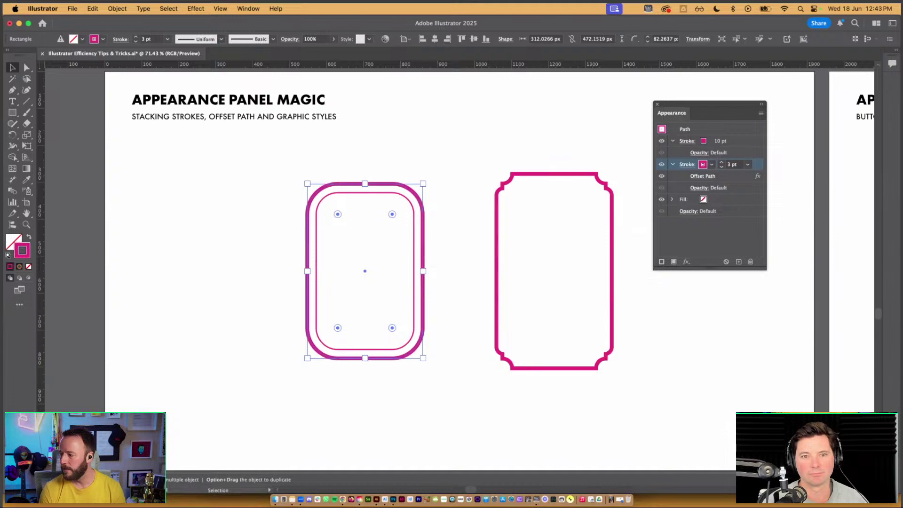
Step: Show the Graphic Styles panel and save the left frame's appearance as a new graphic style
key("shift+F5")
left_click(382, 246)
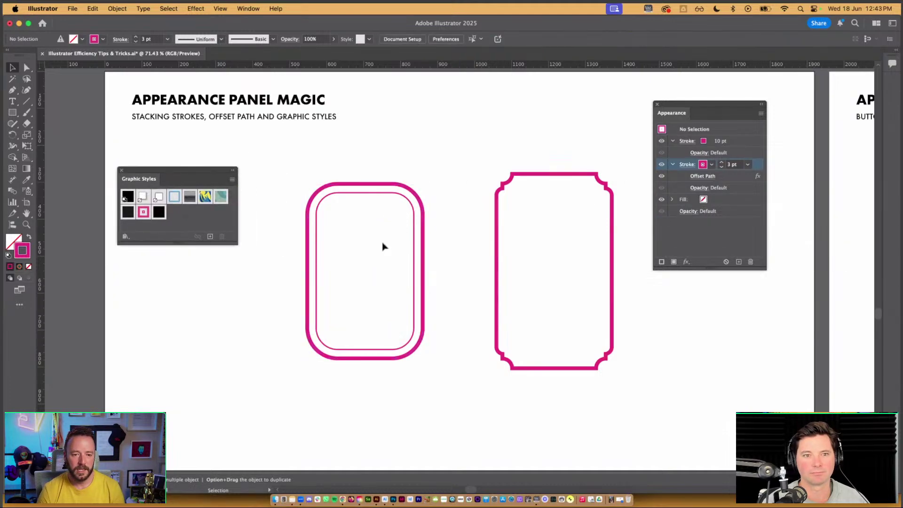
left_click(388, 277)
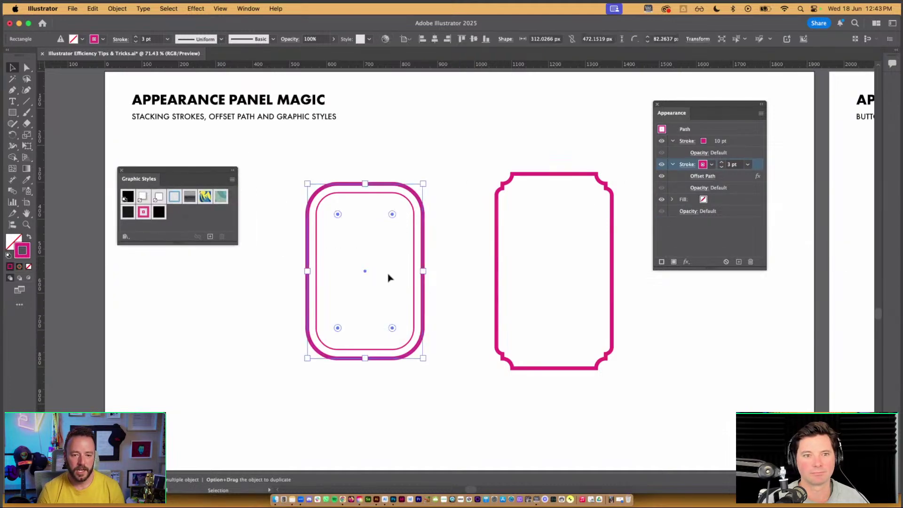
left_click(209, 237)
left_click(512, 145)
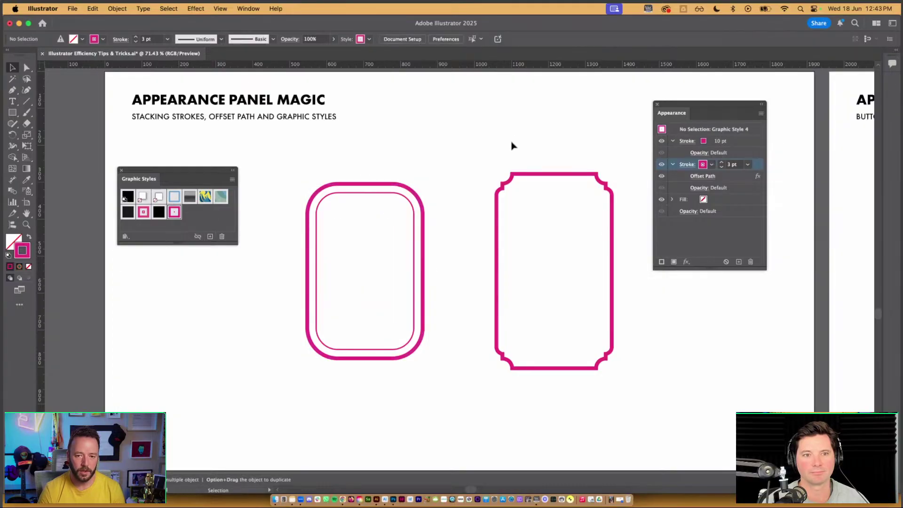
Step: Apply the new double-stroke graphic style to the right frame with notched corners and deselect it
left_click_drag(473, 144, 568, 250)
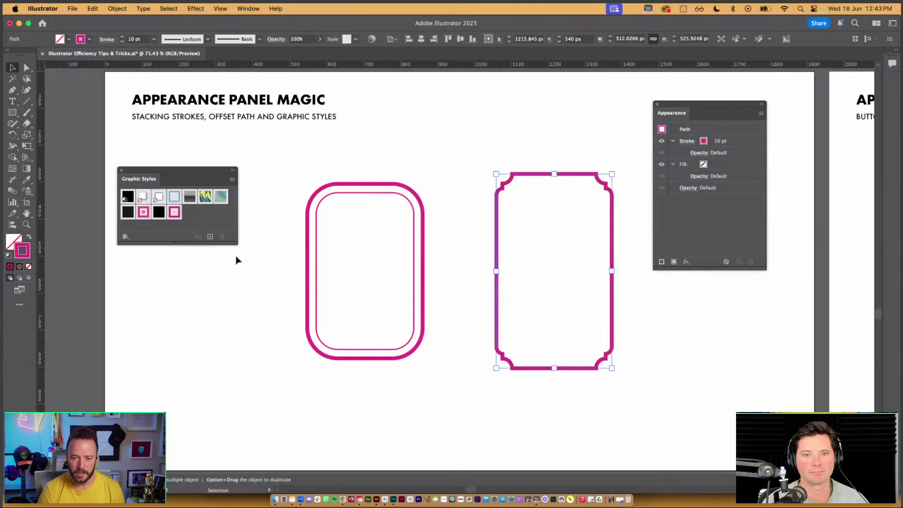
left_click(174, 213)
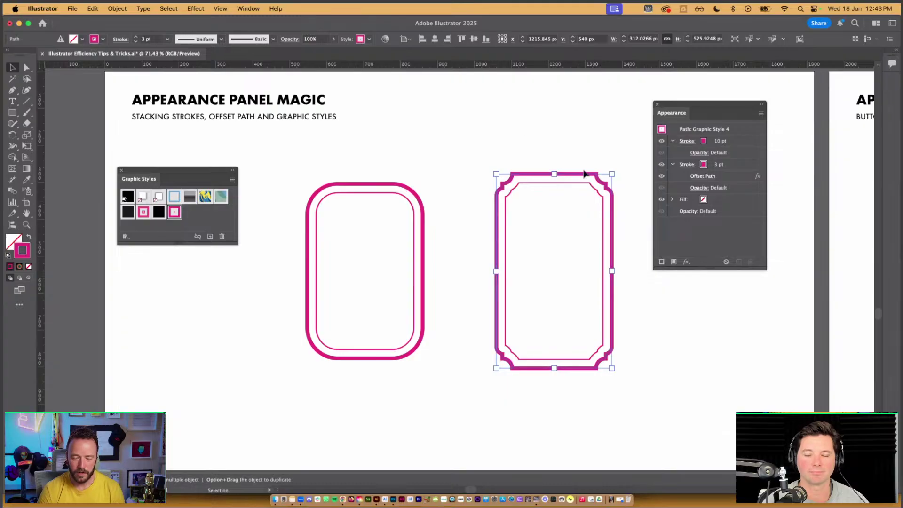
left_click(548, 151)
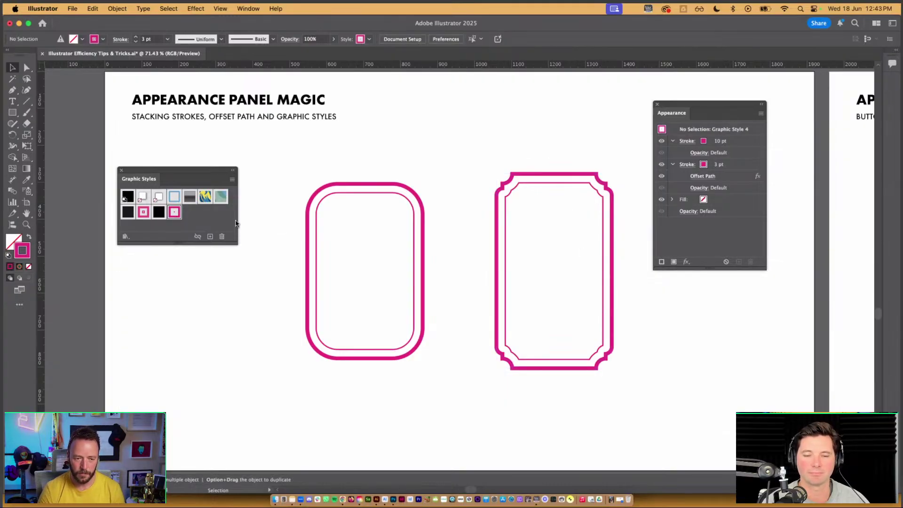
Step: Hide the floating panels and go to the Button Styles artboard
key("shift+Tab")
key("shift+Page_Down")
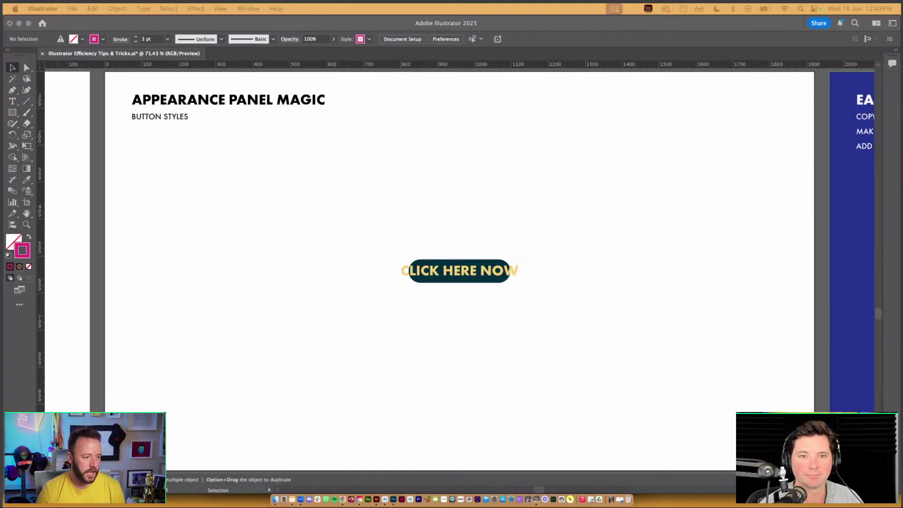
left_click(432, 228)
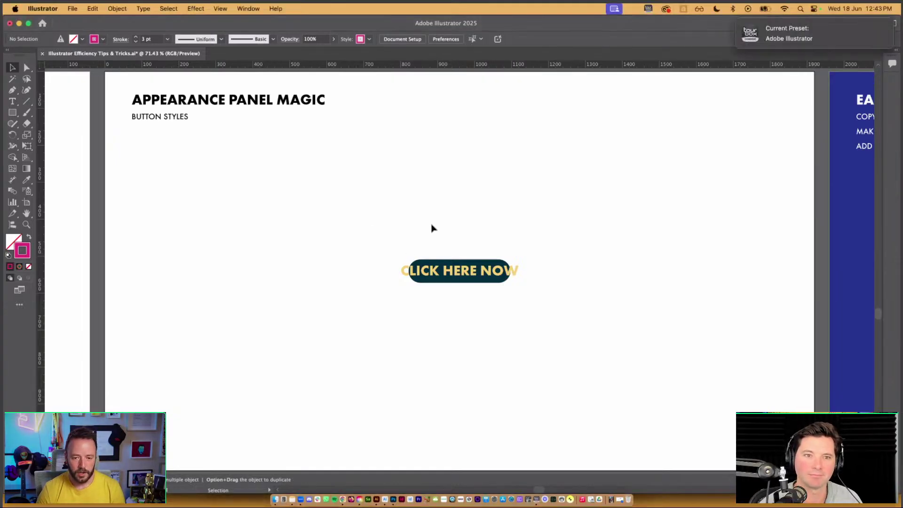
left_click(484, 269)
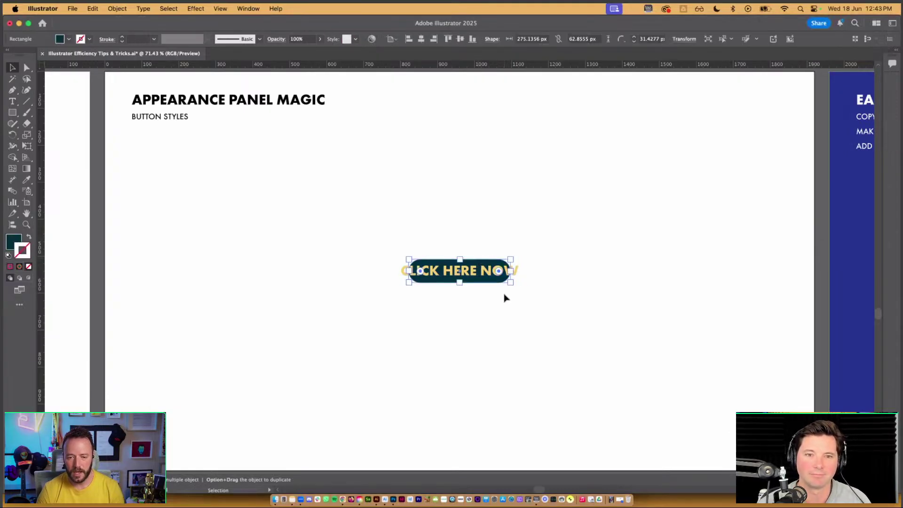
left_click(520, 217)
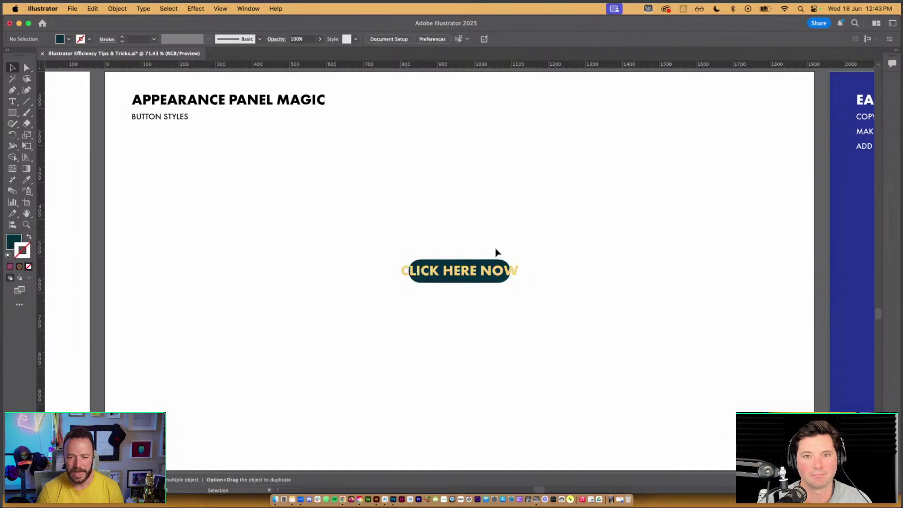
Step: Widen the button's background shape evenly to about 387 px and place a copy of the whole button below
left_click(489, 266)
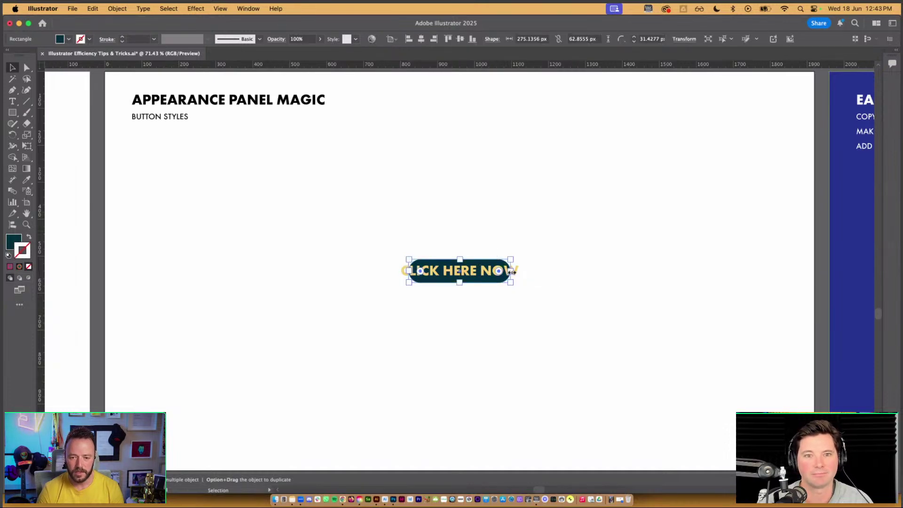
left_click_drag(511, 271, 500, 326)
key("super+a")
key("t")
key("super+shift+a")
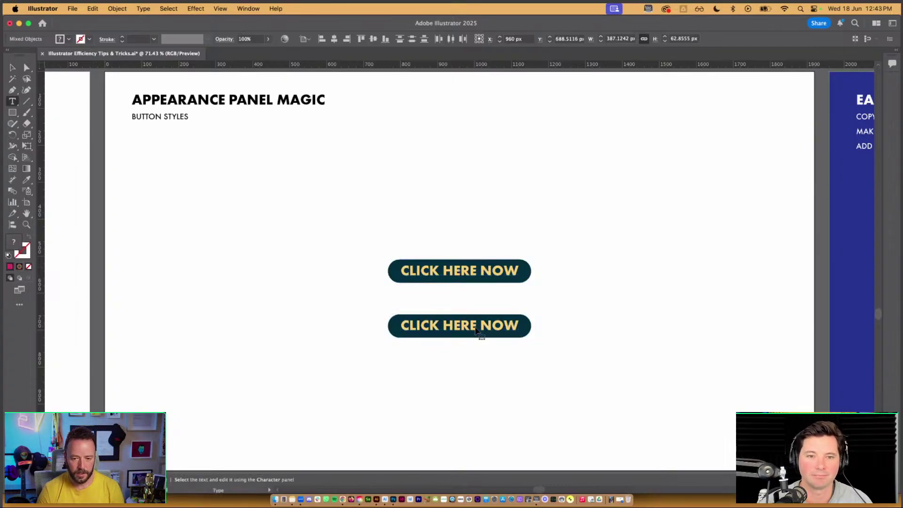
Step: Change the lower button's text to SHOP HERE and narrow its background shape to about 289 px
left_click(476, 329)
key("super+a")
type("SHOP HERE")
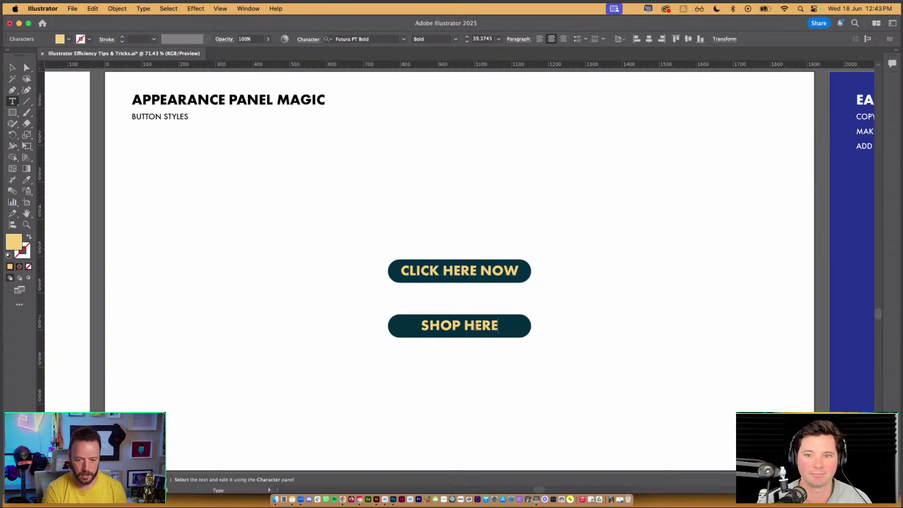
key("Escape")
left_click(523, 325)
left_click_drag(531, 326, 515, 329)
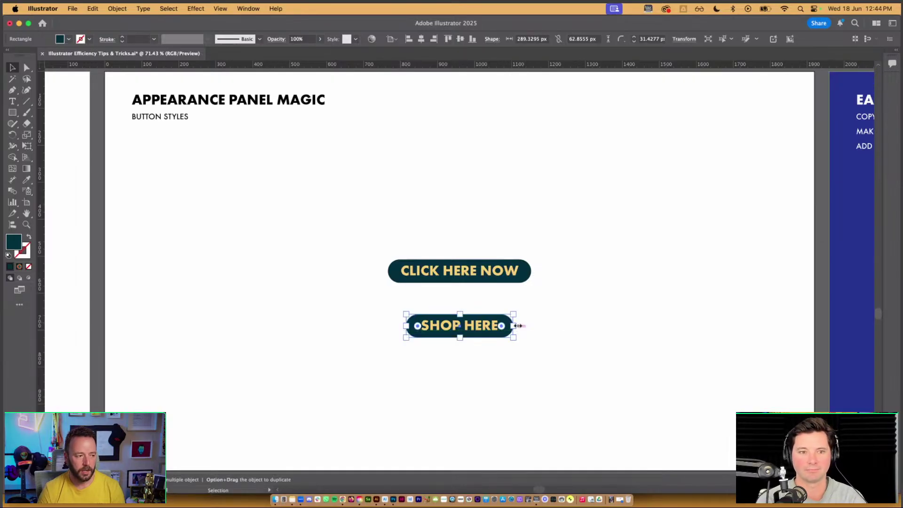
left_click(608, 296)
Step: Duplicate the CLICK HERE NOW text above the buttons and, in the Appearance panel, add a fill beneath its characters
key("shift+F6")
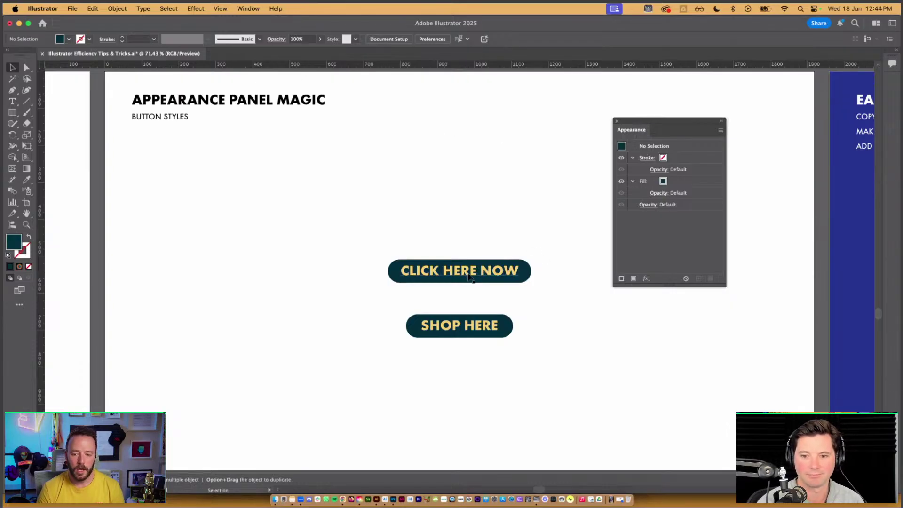
left_click_drag(468, 271, 470, 189)
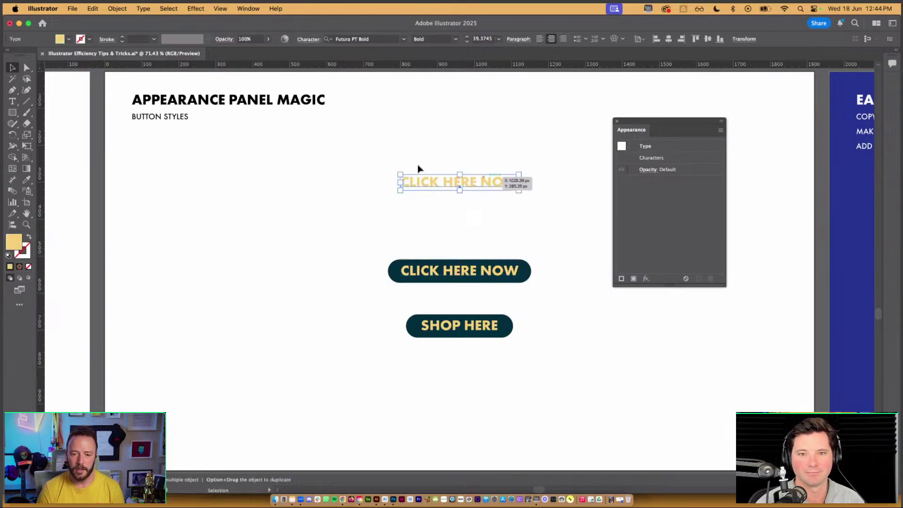
left_click(633, 279)
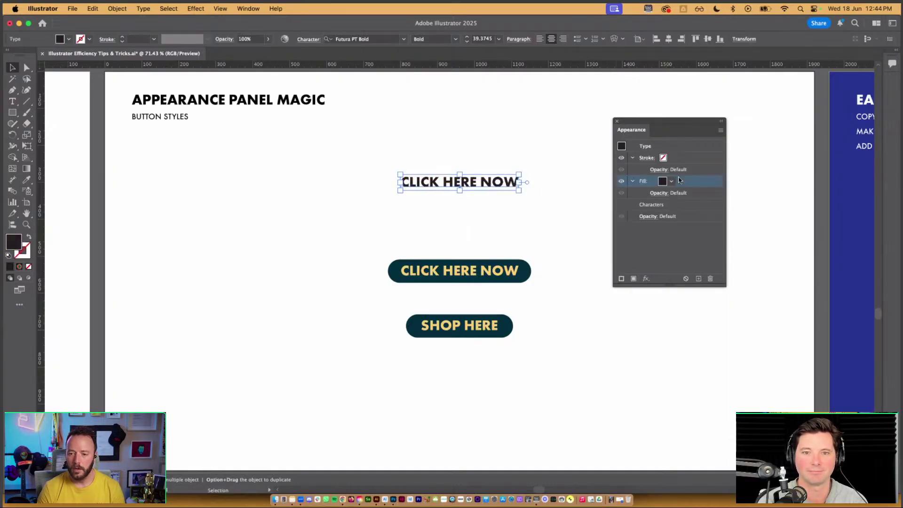
left_click(677, 147)
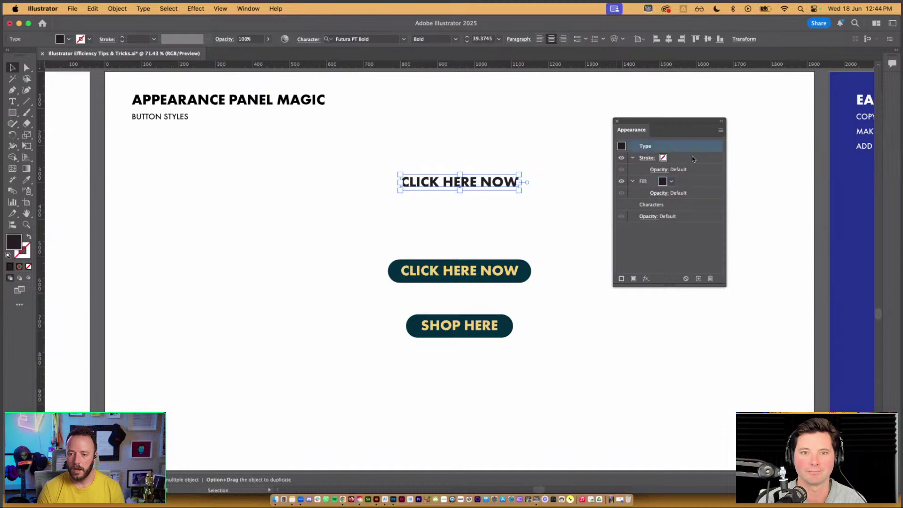
left_click(678, 183)
left_click_drag(680, 183, 688, 211)
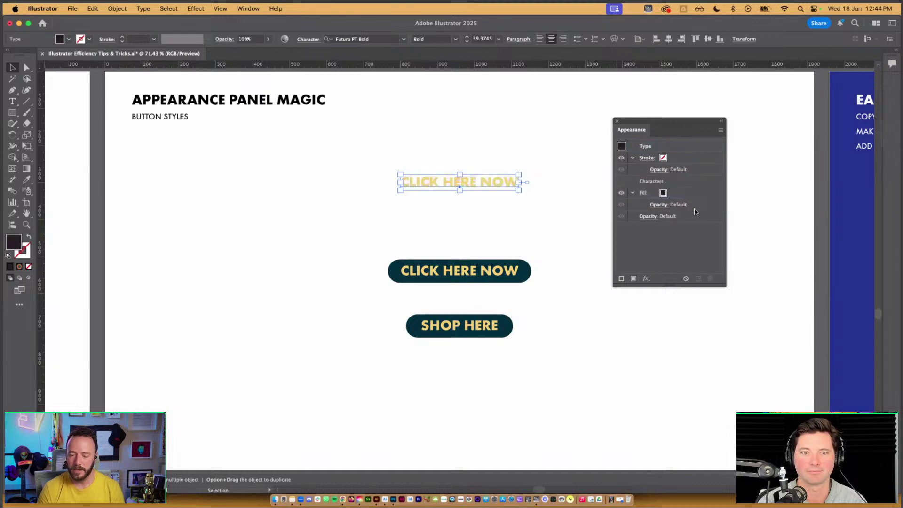
Step: Set the duplicated text's new fill to the dark teal swatch
left_click(669, 193)
left_click(671, 193)
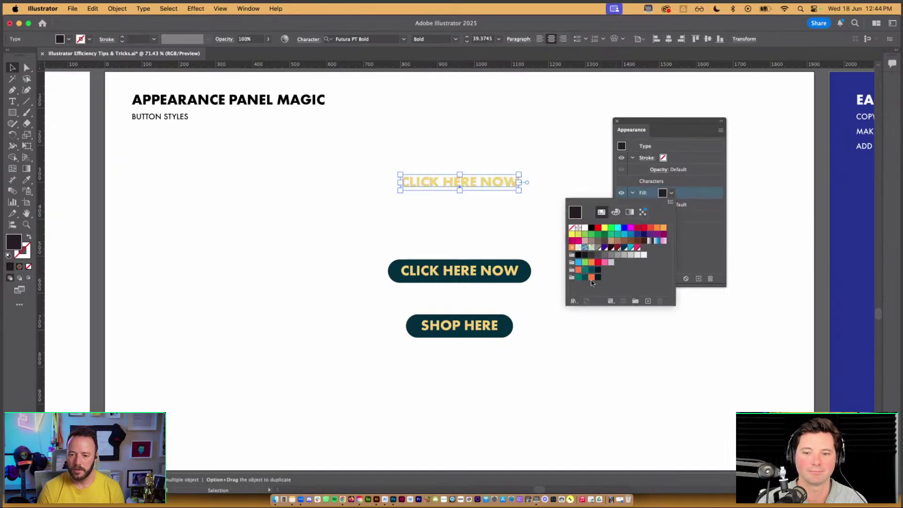
left_click(592, 269)
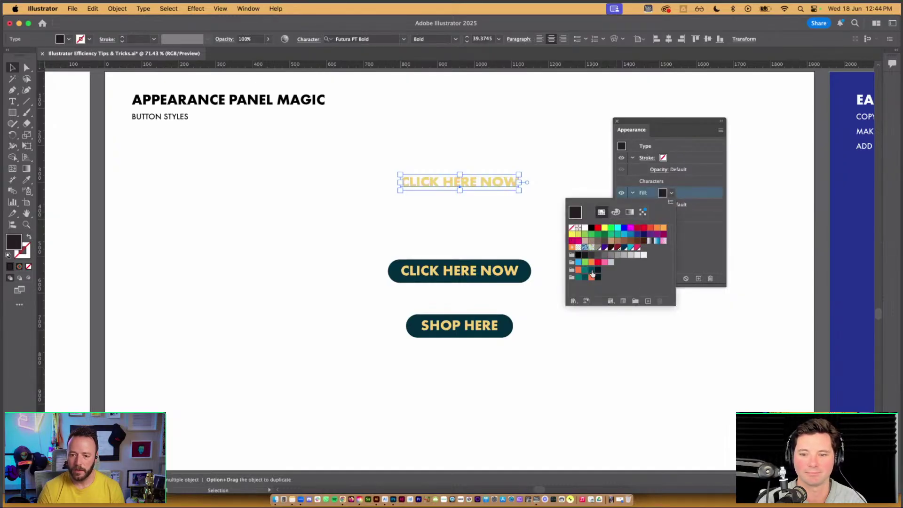
left_click(701, 245)
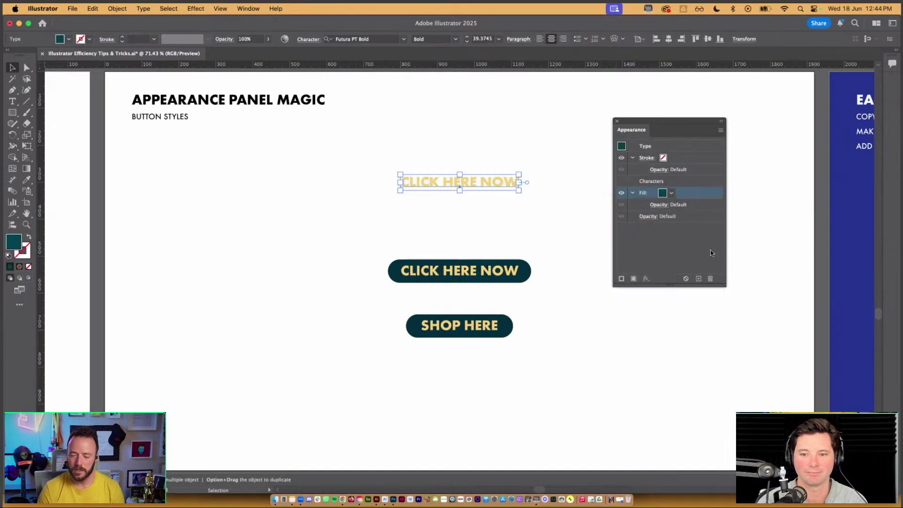
Step: Apply a Convert to Shape Rounded Rectangle effect with an 80 px corner radius to the upper text's teal fill
left_click(646, 281)
mouse_move(646, 282)
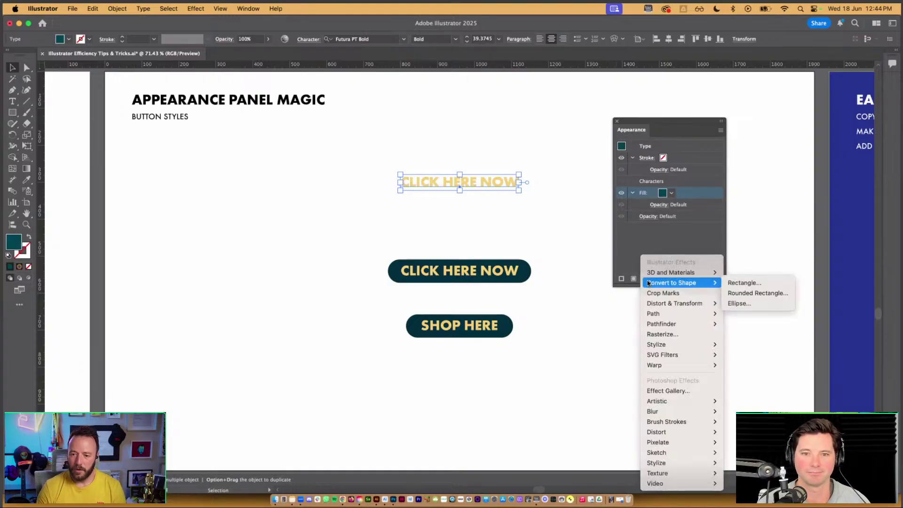
mouse_move(671, 316)
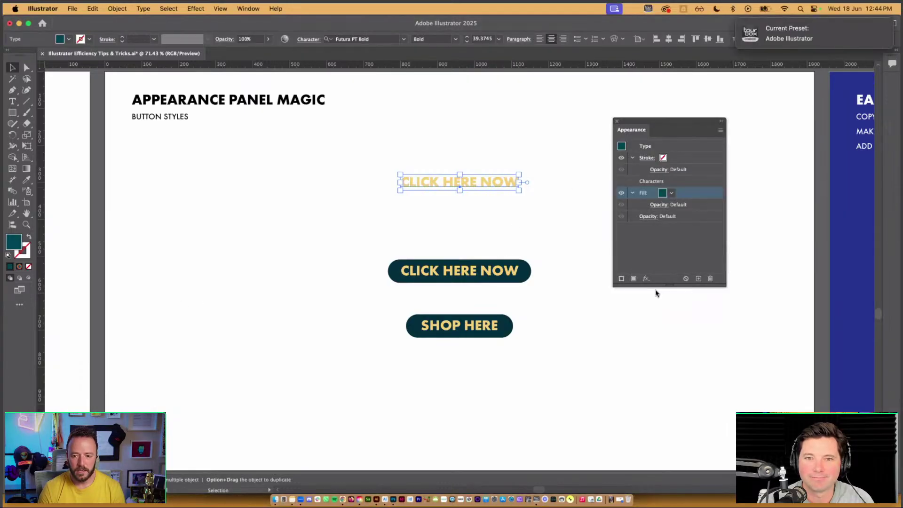
left_click(644, 278)
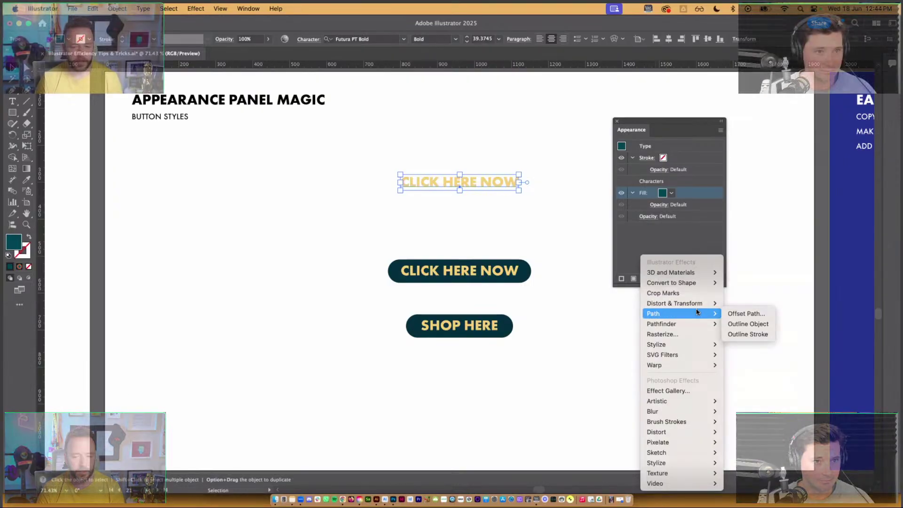
mouse_move(694, 282)
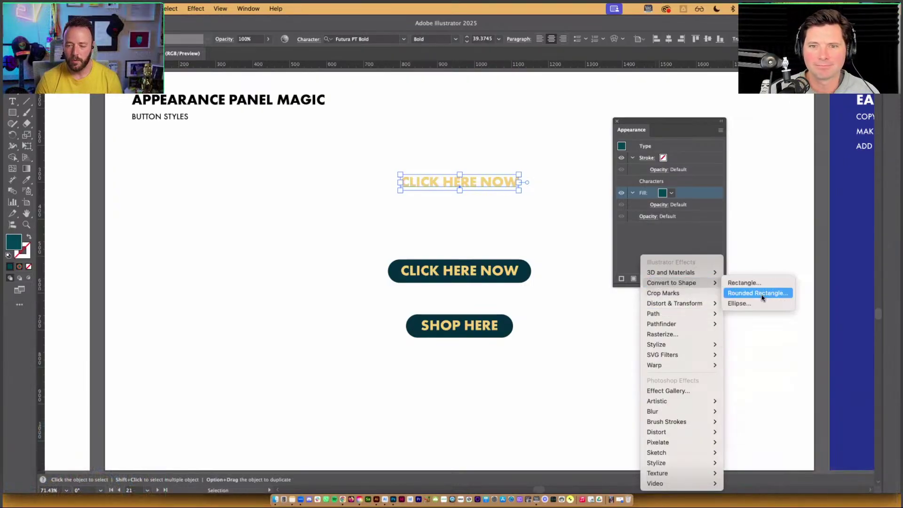
left_click(758, 293)
left_click_drag(718, 222, 734, 222)
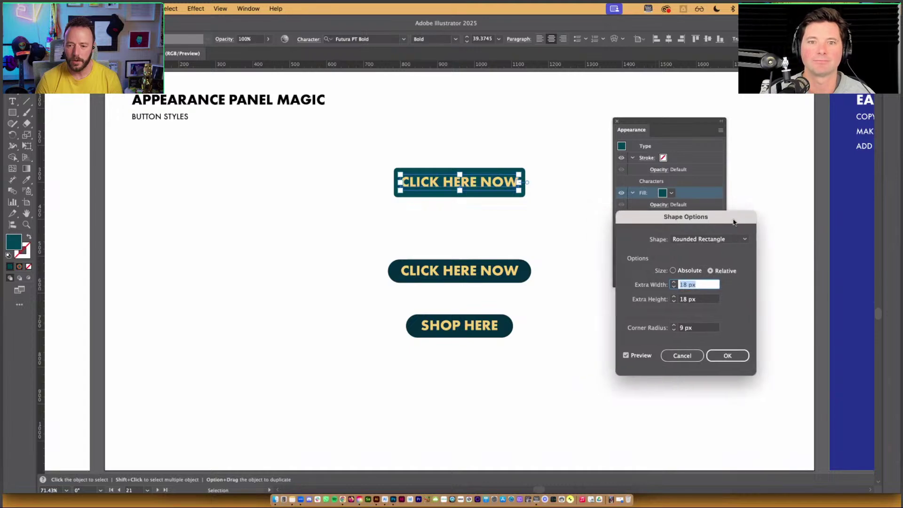
left_click(683, 328)
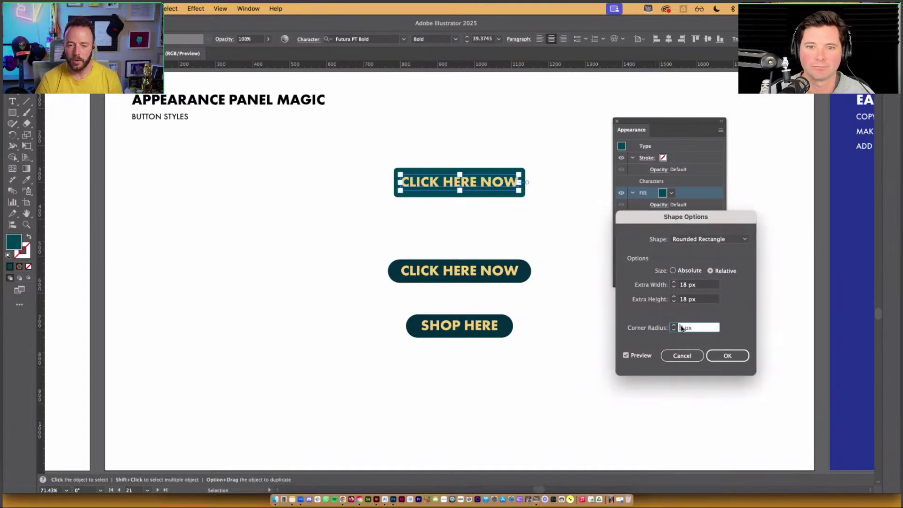
key("Up")
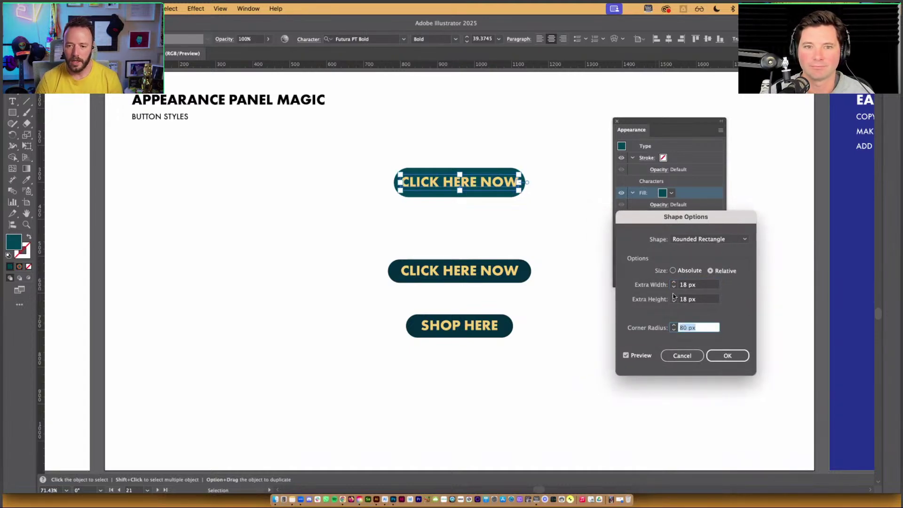
Step: Set the rounded rectangle effect's extra width to about 42 px and apply it
left_click(686, 284)
key("shift+Up")
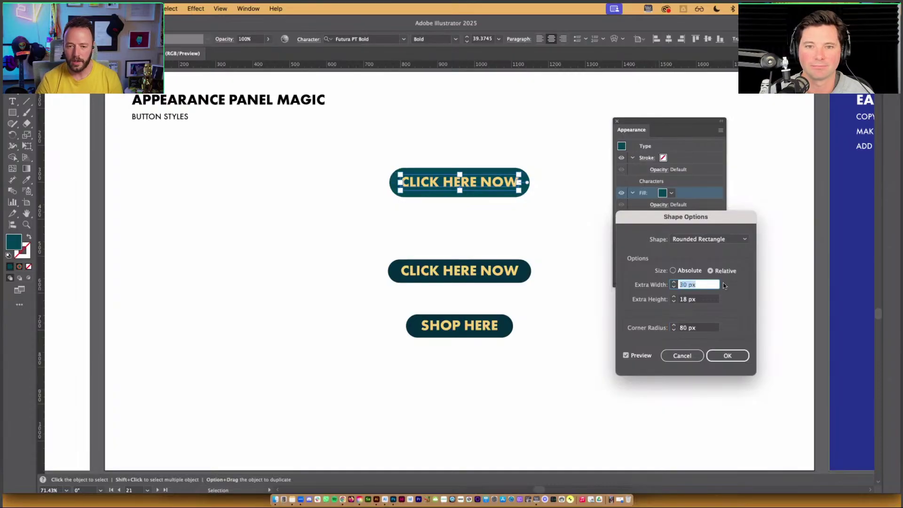
key("Up")
key("Up")
key("Up")
key("Up")
key("Up")
key("Up")
key("Up")
key("Up")
key("Up")
key("Up")
key("Up")
key("Up")
key("Up")
key("Up")
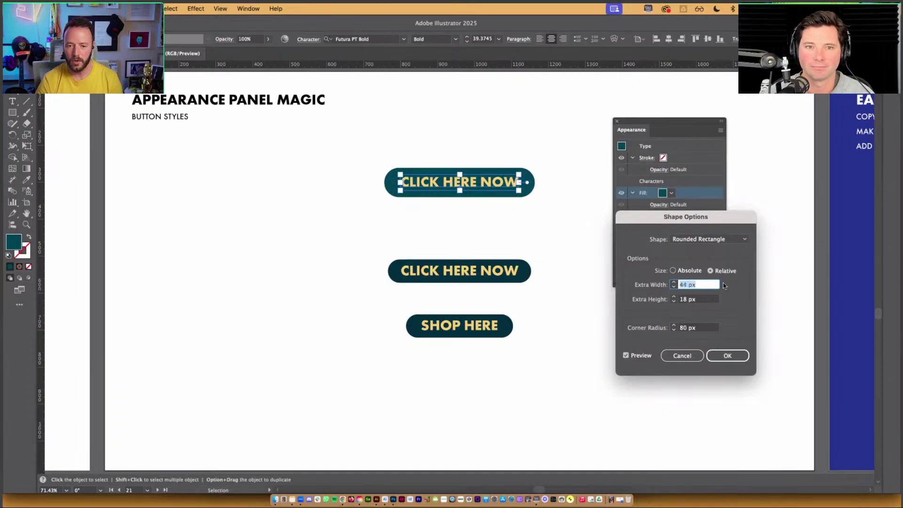
key("Down")
key("Down")
left_click(717, 357)
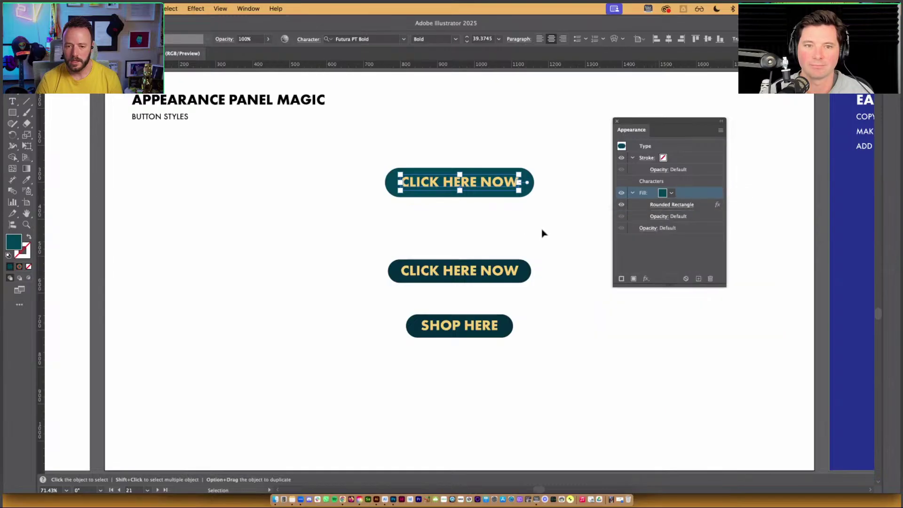
Step: Remove NOW from the upper teal button so its text reads CLICK HERE
left_click(541, 233)
key("t")
left_click_drag(480, 184, 521, 186)
key("BackSpace")
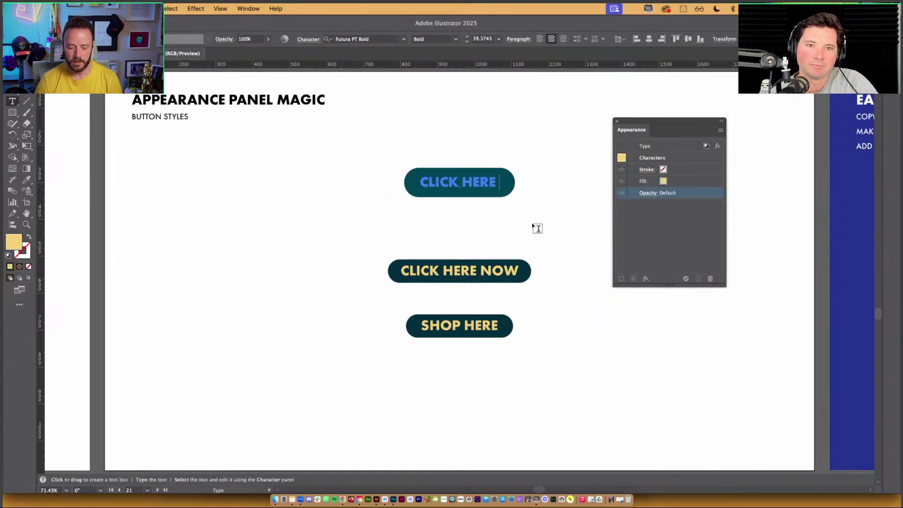
key("BackSpace")
key("Escape")
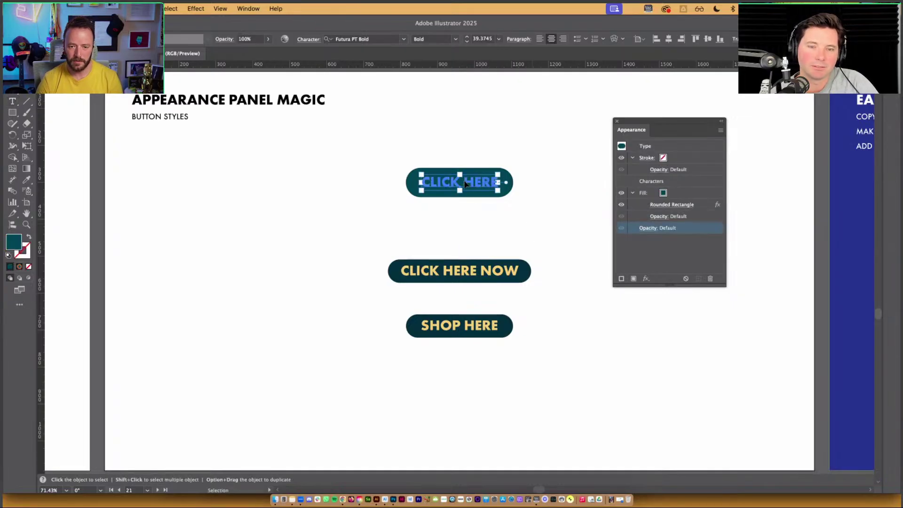
Step: Place a copy of the CLICK HERE button directly below it and change the copy's text to SHOP
left_click_drag(455, 186, 456, 230)
double_click(477, 227)
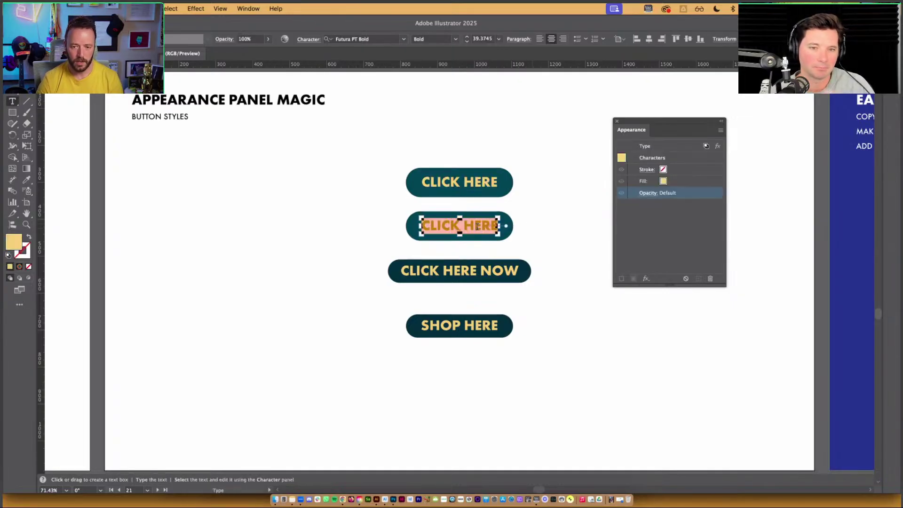
type("SHOP")
key("Escape")
left_click(576, 229)
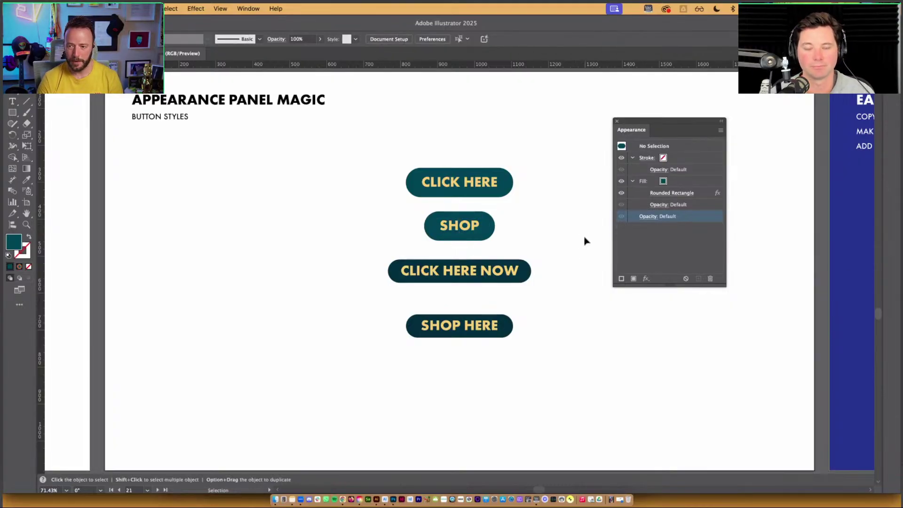
Step: Go to the EASY GRAIN artboard and close the floating Appearance panel
left_click_drag(585, 241, 128, 288)
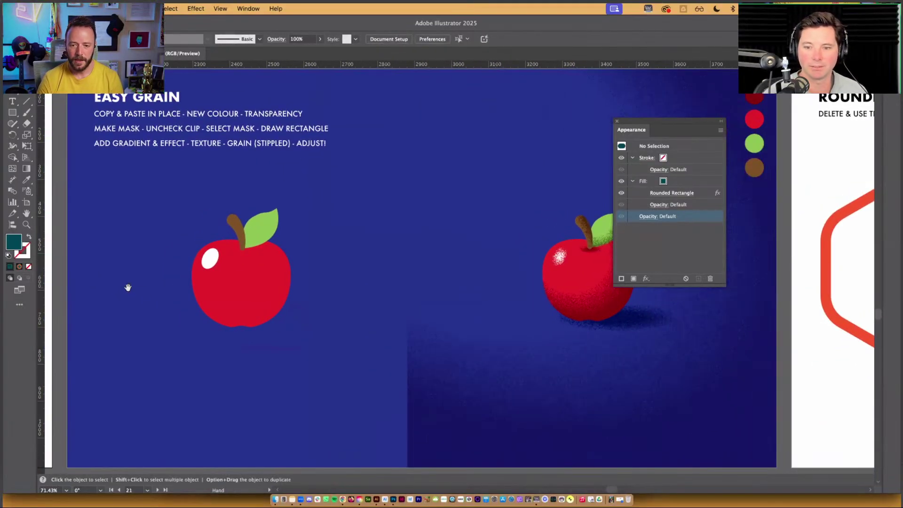
left_click(245, 290)
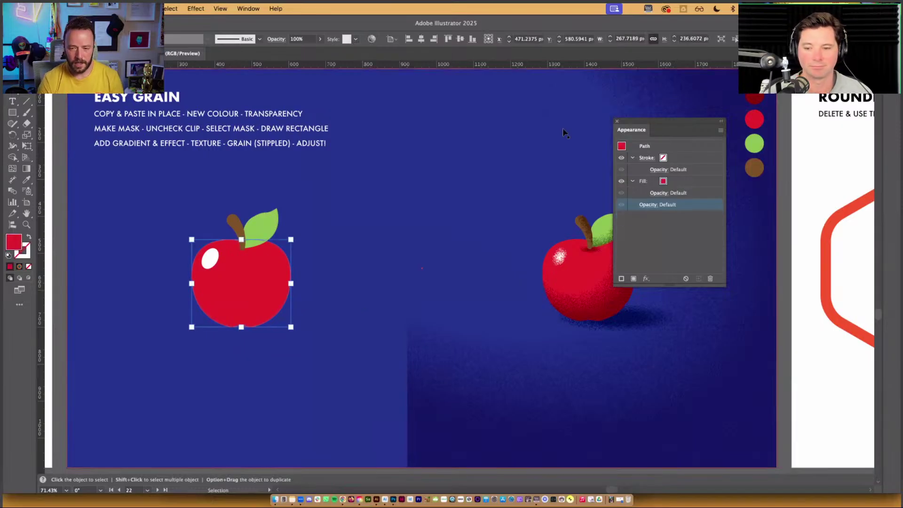
left_click(617, 120)
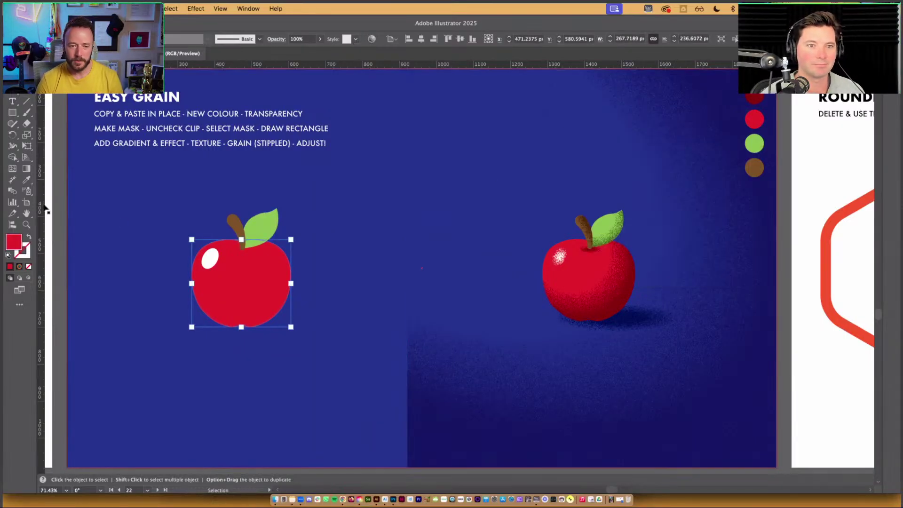
left_click(55, 196)
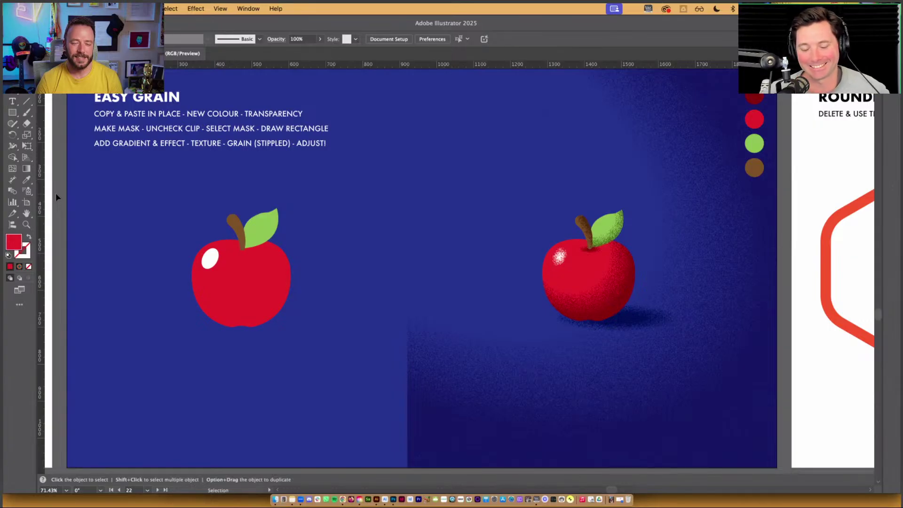
left_click(92, 211)
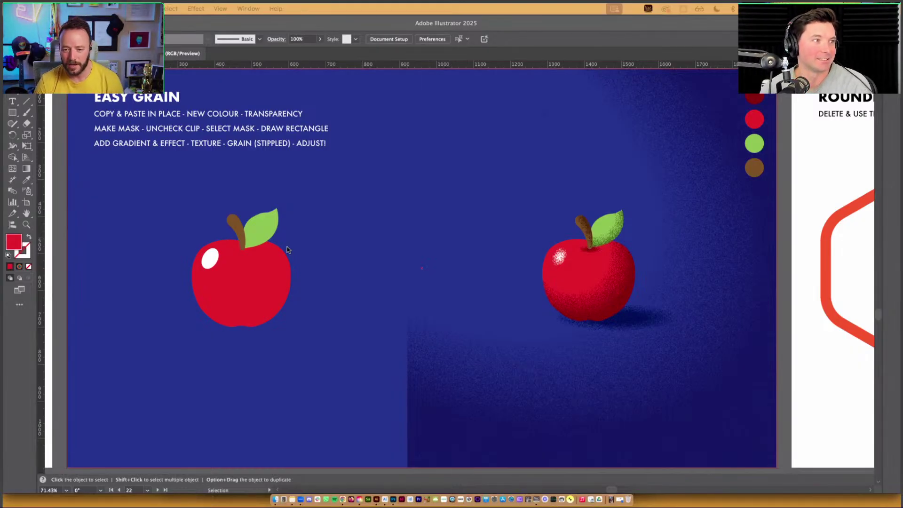
left_click(347, 236)
key("super+shift+a")
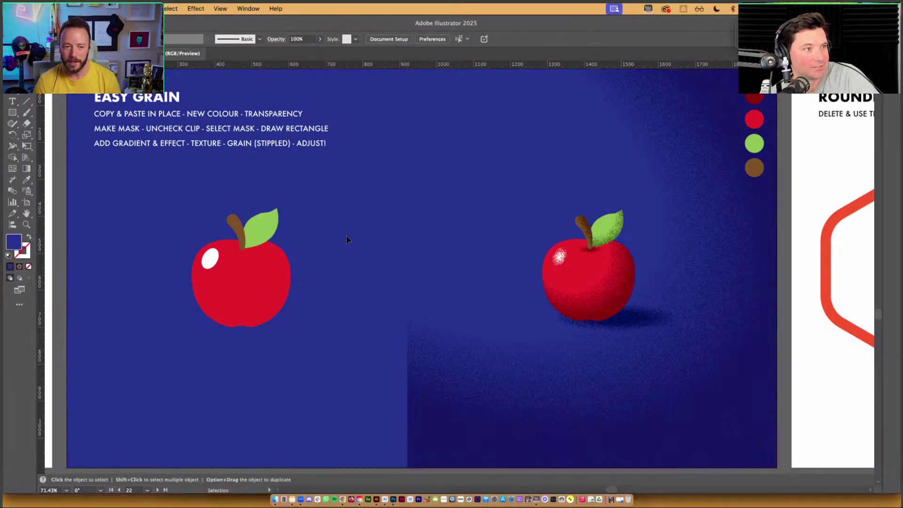
scroll(348, 230, "left", 3)
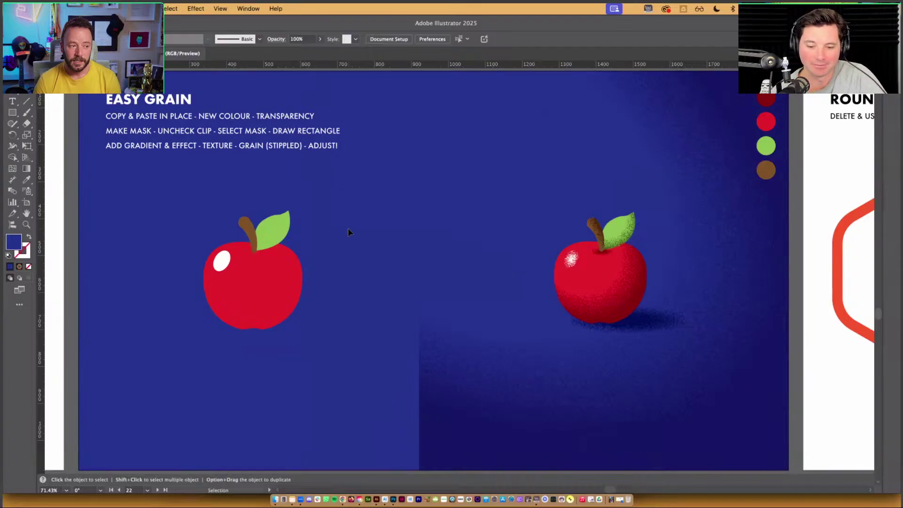
scroll(353, 236, "up", 3)
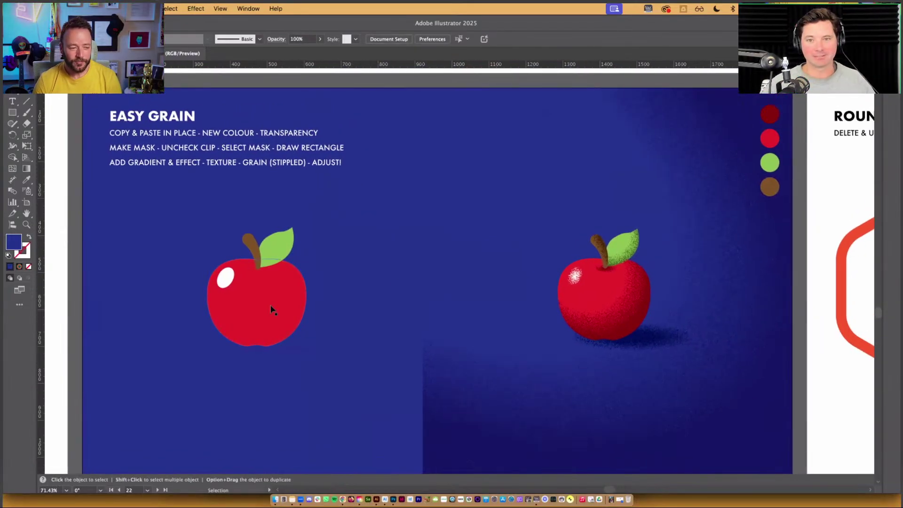
Step: Copy the flat apple's red body and paste the copy in place in front of it
left_click(299, 288)
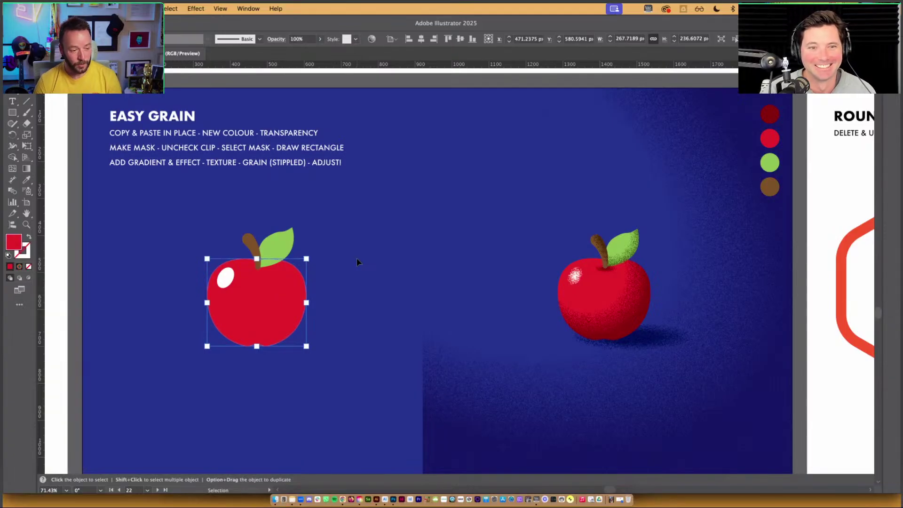
key("super+c")
key("super+f")
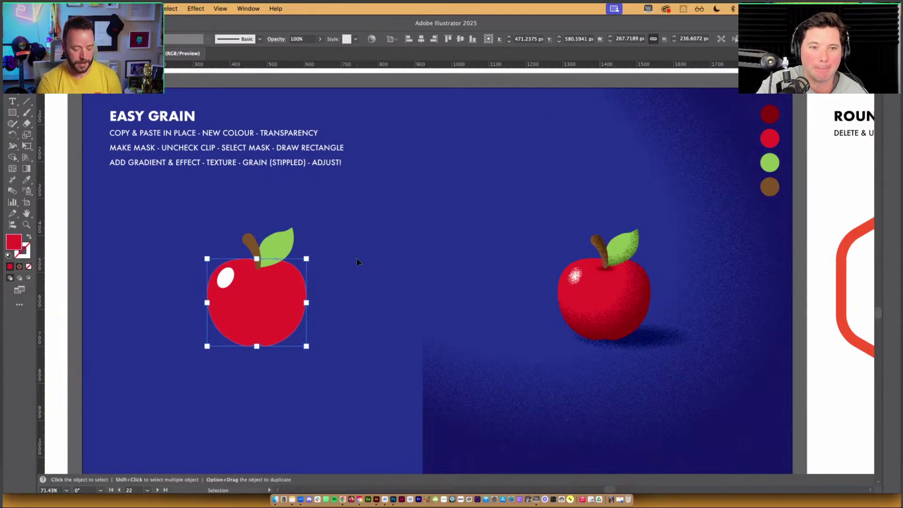
key("super+f")
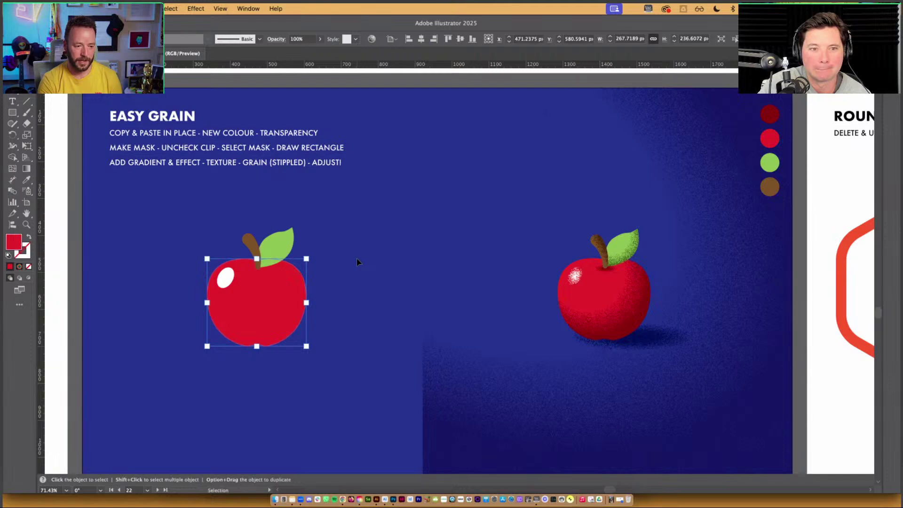
left_click_drag(267, 310, 335, 280)
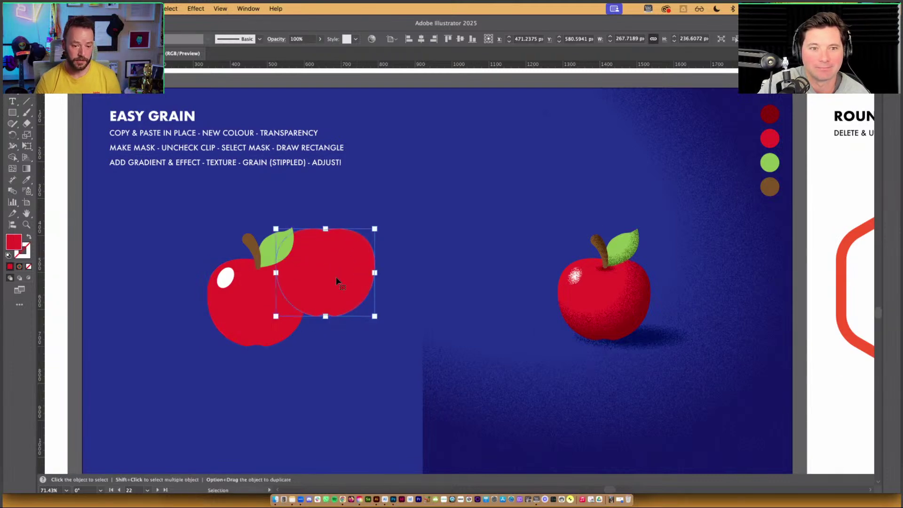
key("super+z")
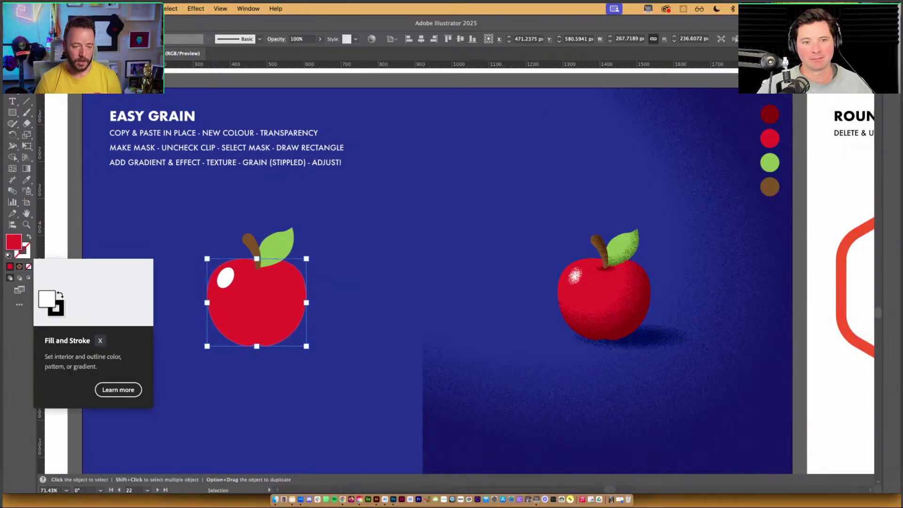
Step: Change the pasted apple body's fill to dark red 770000
double_click(13, 243)
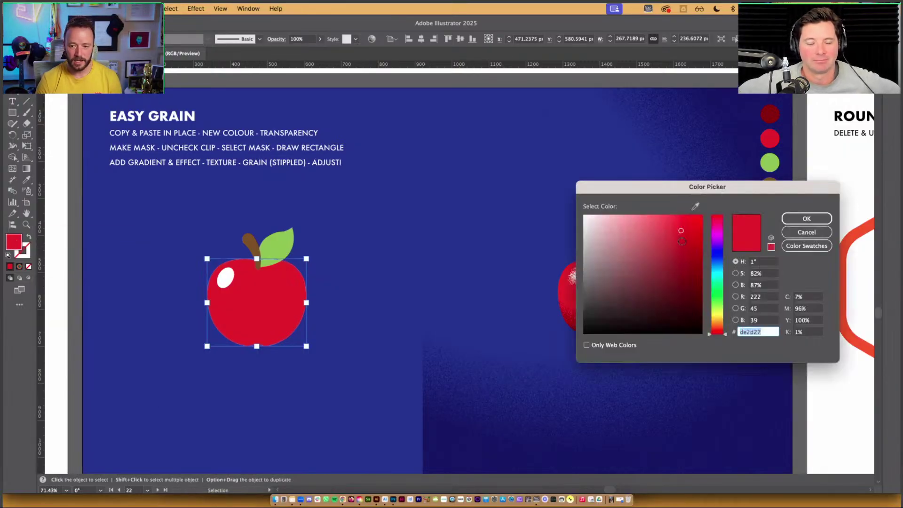
left_click_drag(682, 241, 711, 278)
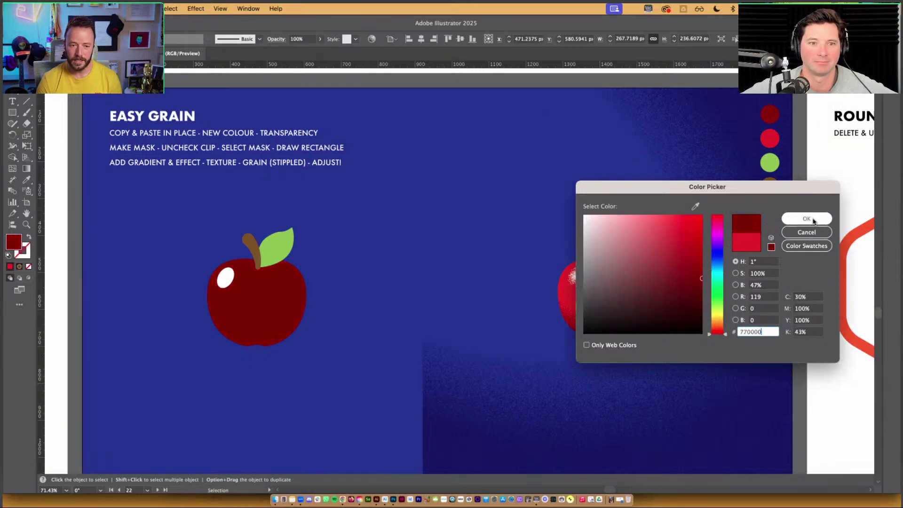
left_click(807, 219)
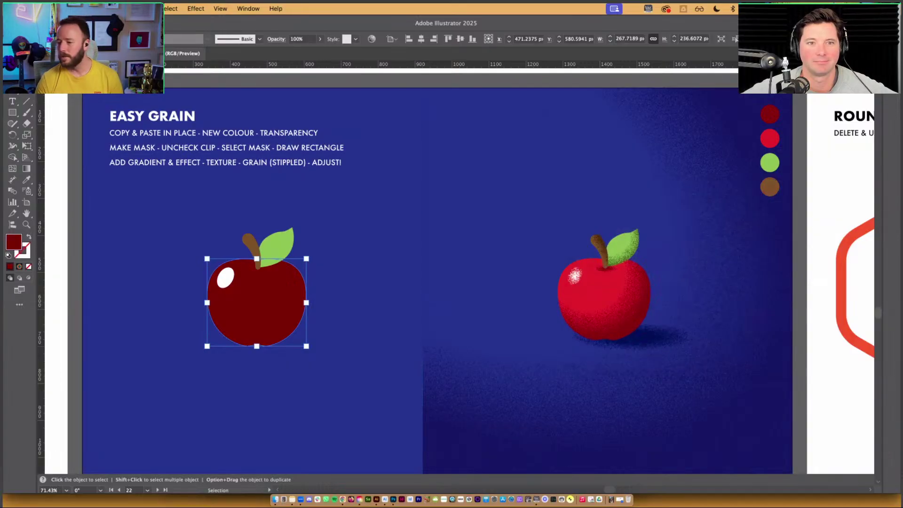
Step: Make an unclipped opacity mask for the dark red apple body and activate the mask for editing
key("super+shift+F10")
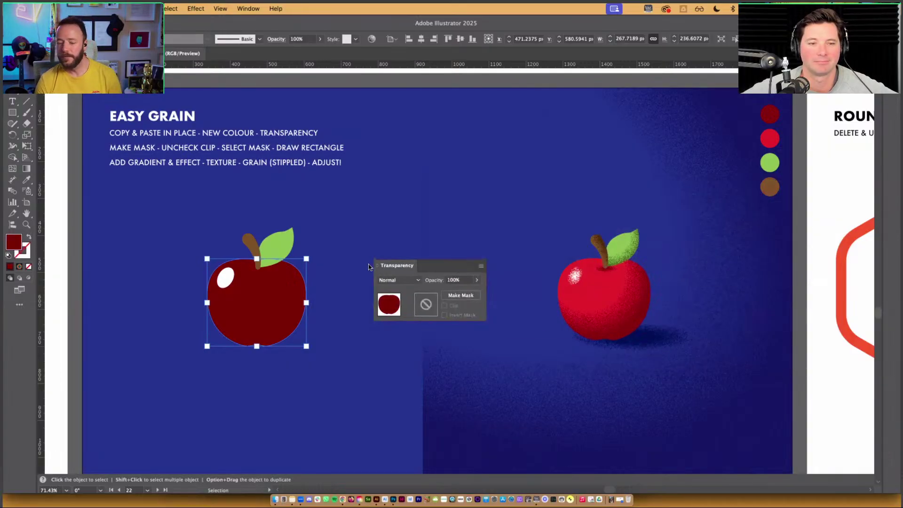
left_click_drag(409, 274, 217, 373)
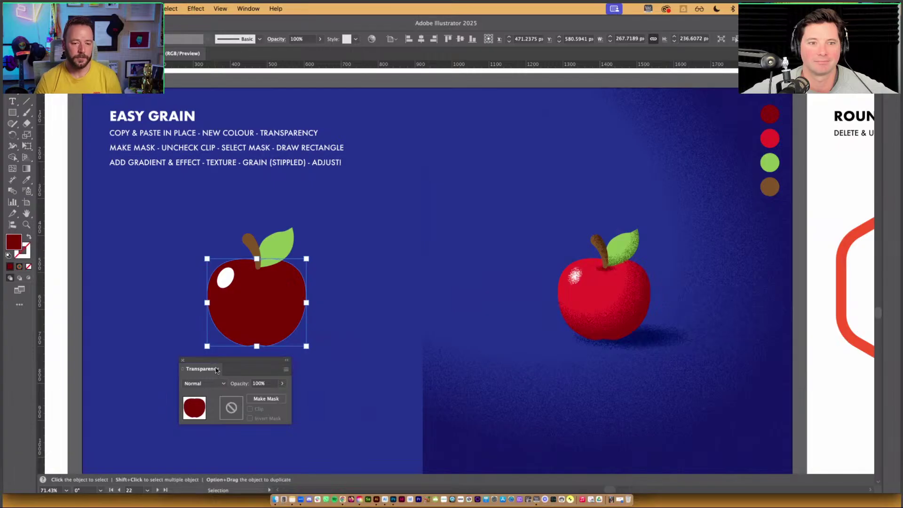
left_click(273, 400)
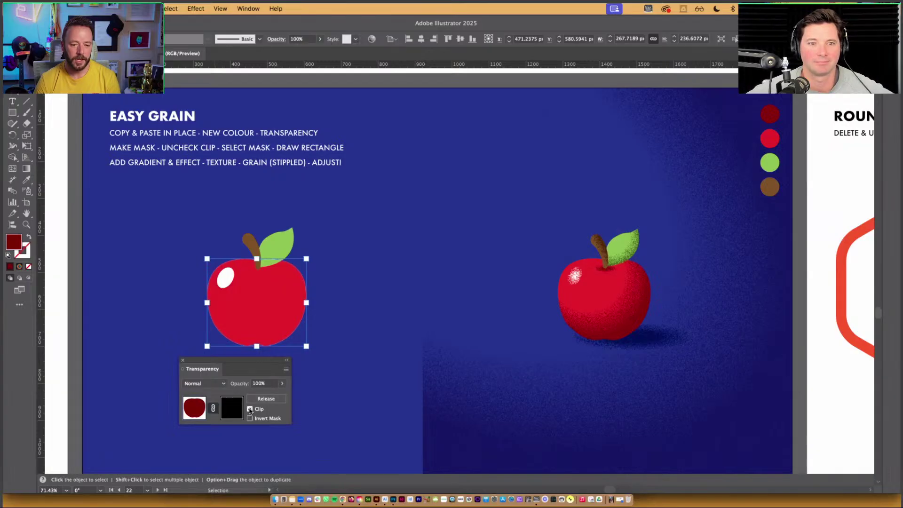
left_click(249, 409)
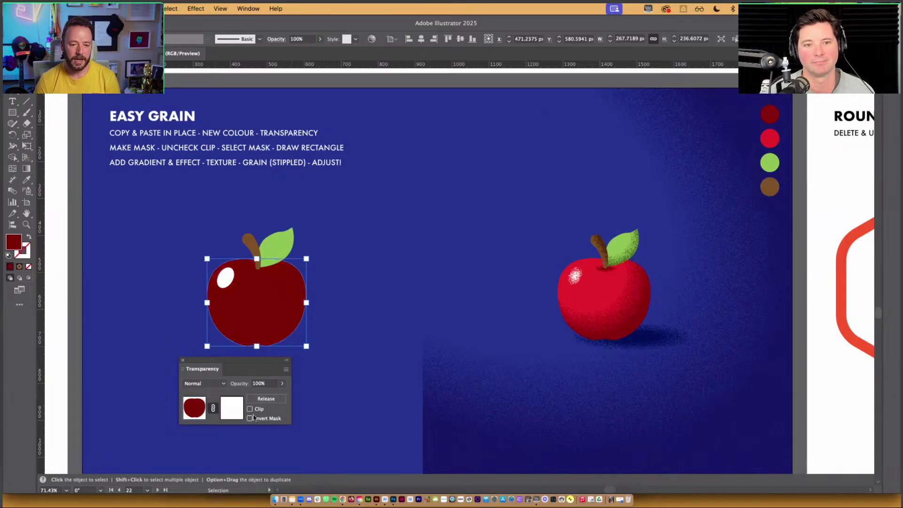
left_click(230, 406)
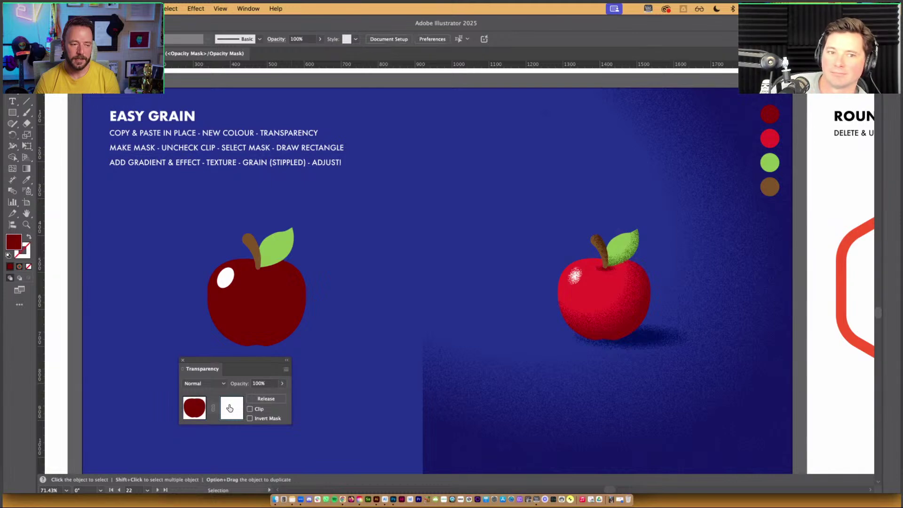
Step: Draw a rectangle about 287 by 262 px over the apple in the opacity mask and fill it with a white-to-black linear gradient
left_click(14, 113)
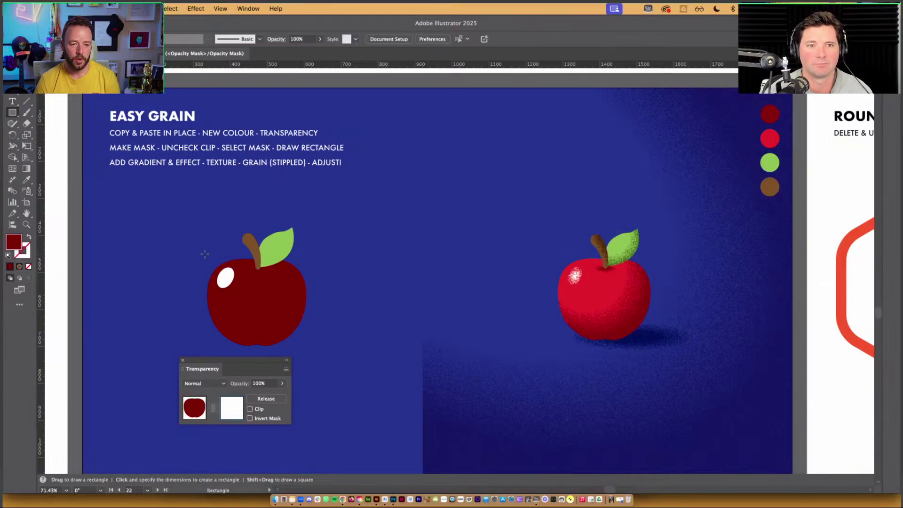
left_click_drag(205, 254, 311, 350)
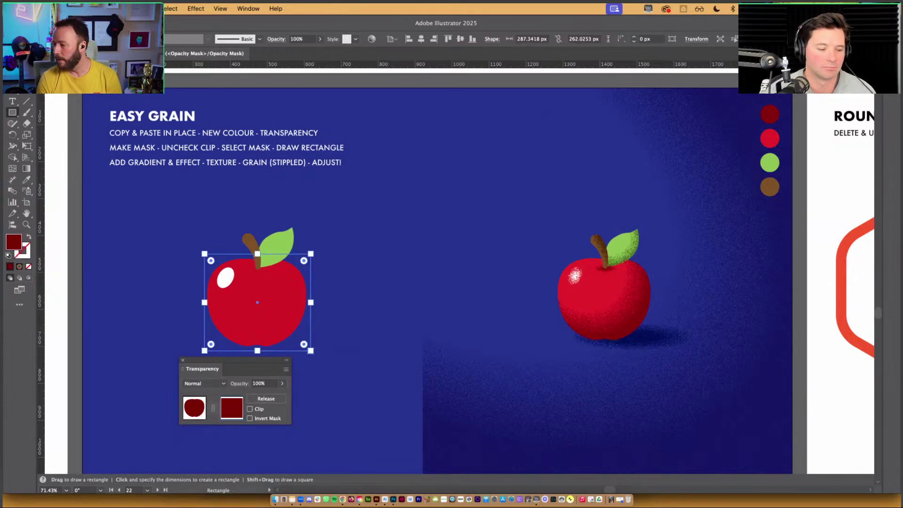
left_click_drag(480, 161, 367, 163)
left_click(369, 185)
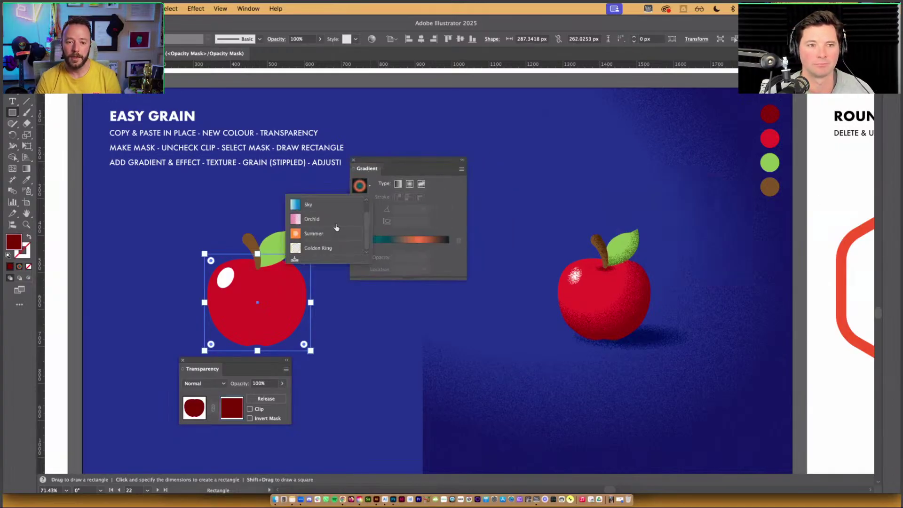
left_click(335, 206)
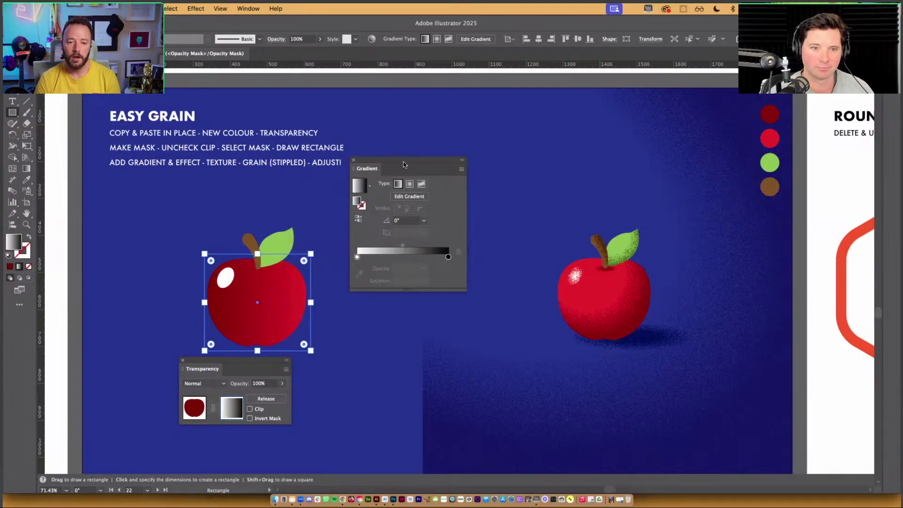
left_click_drag(403, 164, 444, 162)
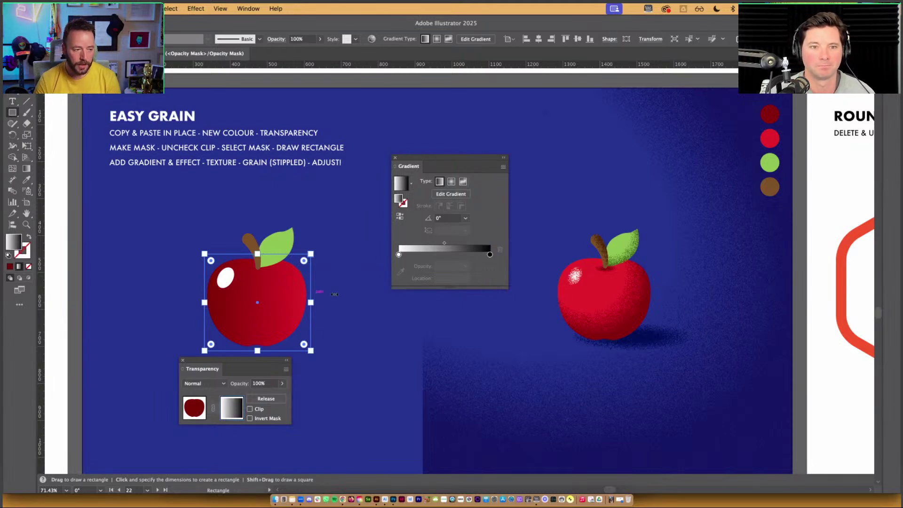
Step: Apply the Grain texture effect to the mask rectangle with grain type Stippled, intensity 50 and contrast 76
left_click(196, 9)
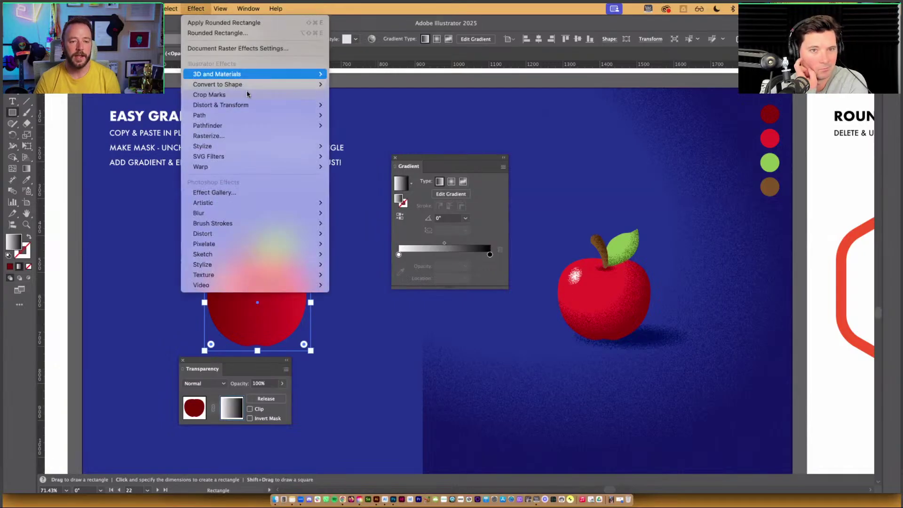
mouse_move(264, 276)
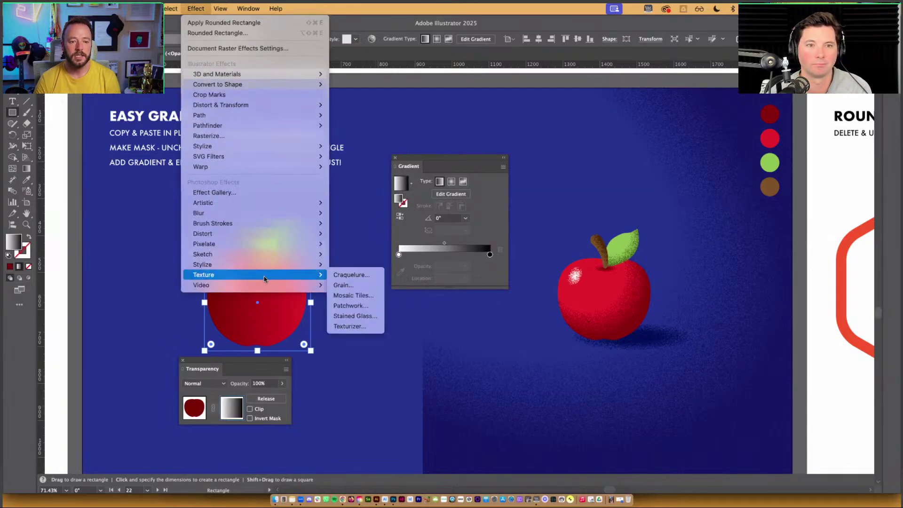
left_click(360, 286)
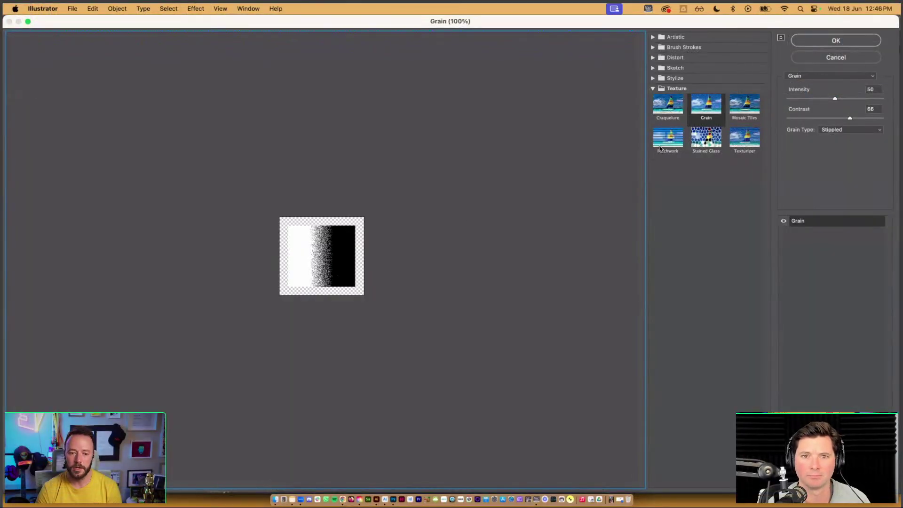
left_click(835, 99)
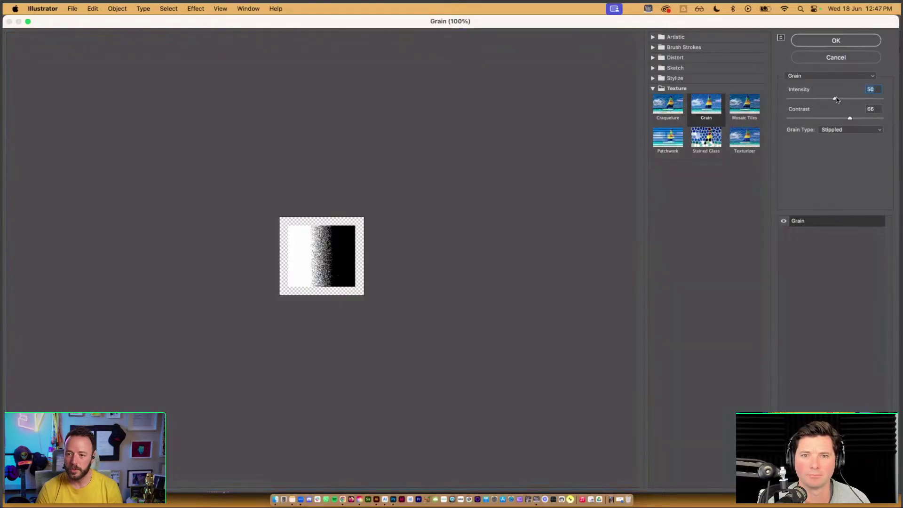
left_click_drag(836, 99, 833, 99)
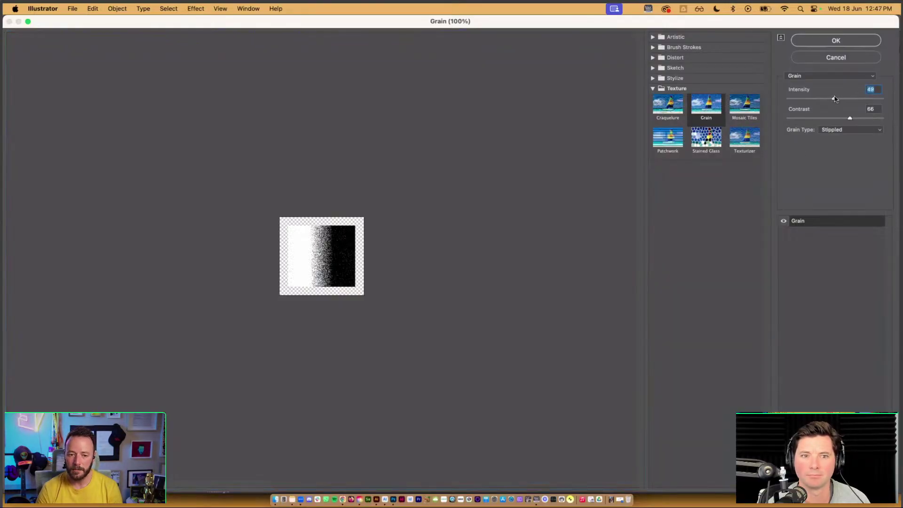
left_click_drag(849, 118, 859, 119)
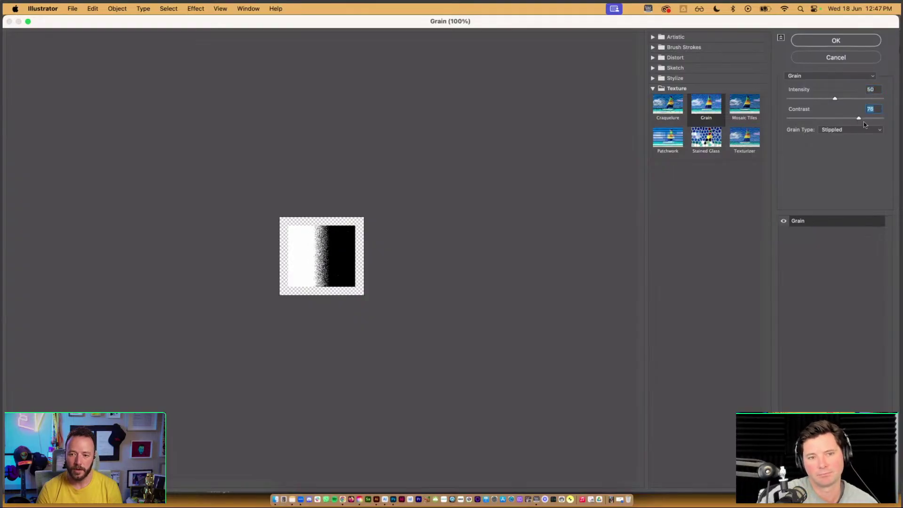
left_click(854, 42)
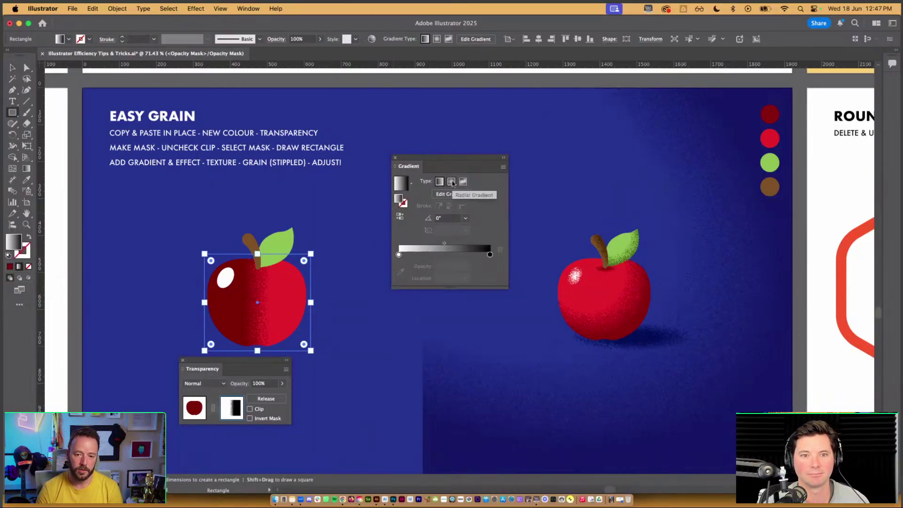
Step: Make the mask gradient radial, reverse its colours and enlarge it well beyond the apple's edge
left_click(452, 182)
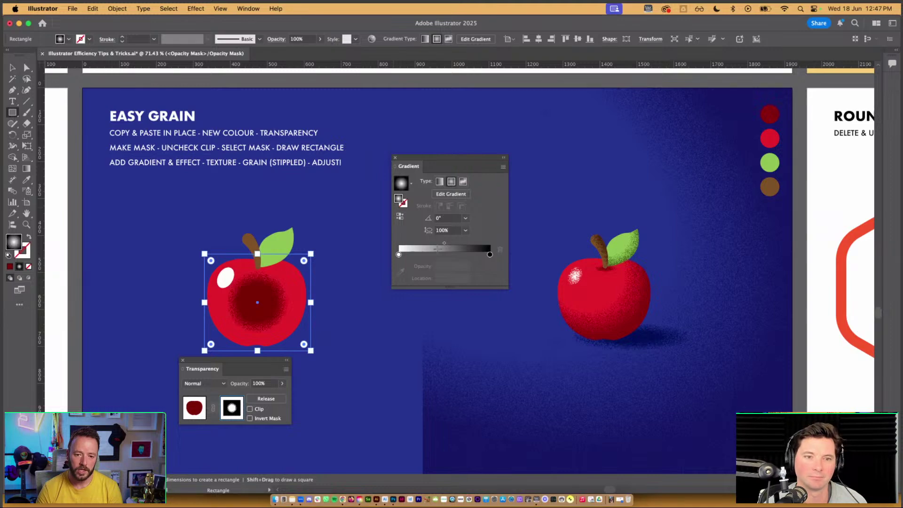
key("g")
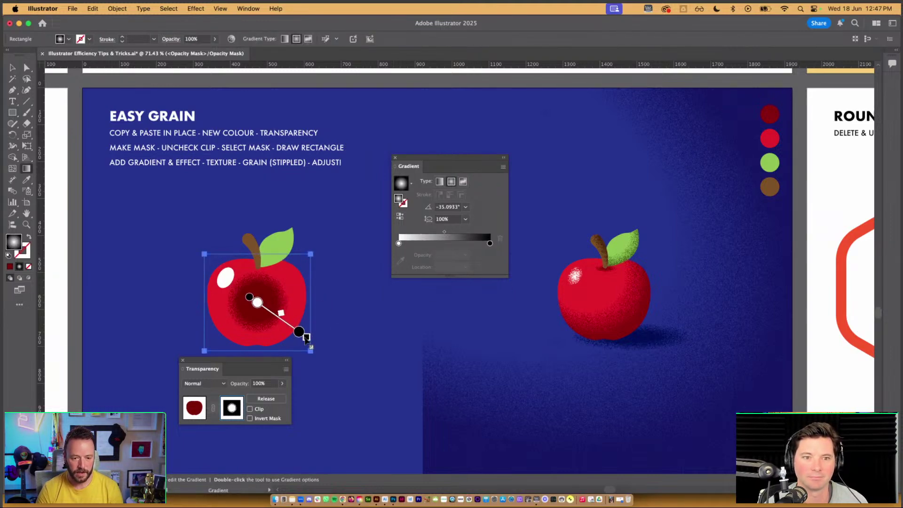
left_click_drag(308, 334, 328, 352)
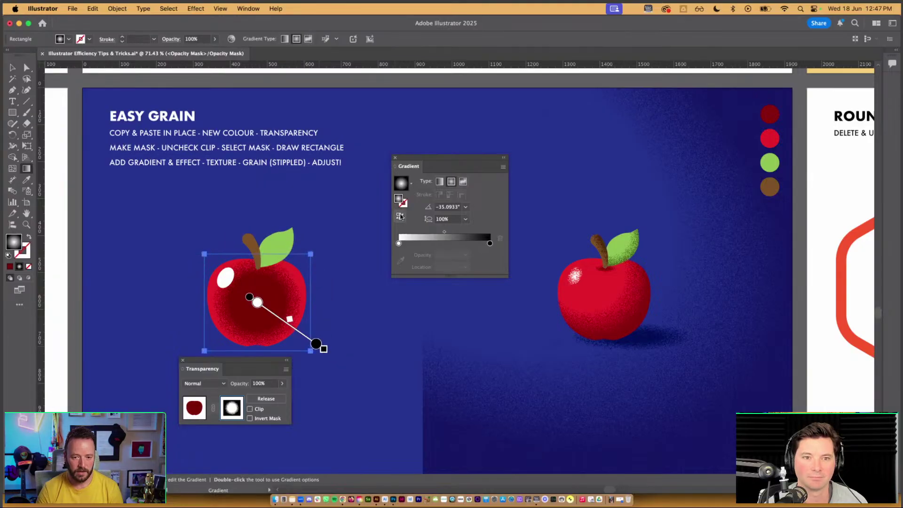
left_click(399, 215)
left_click_drag(331, 358, 343, 369)
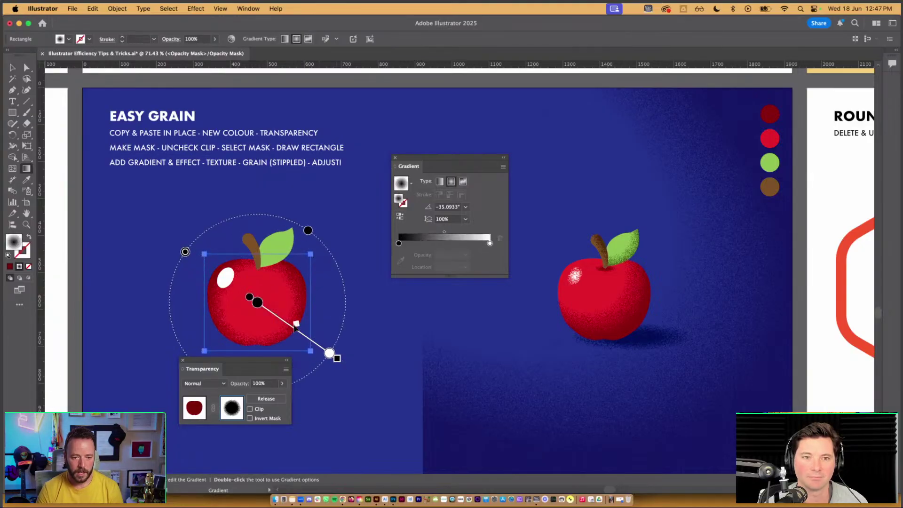
Step: Reposition the radial gradient towards the apple's white highlight so the dark grain shades its lower-right edge, and deselect the rectangle
left_click(258, 303)
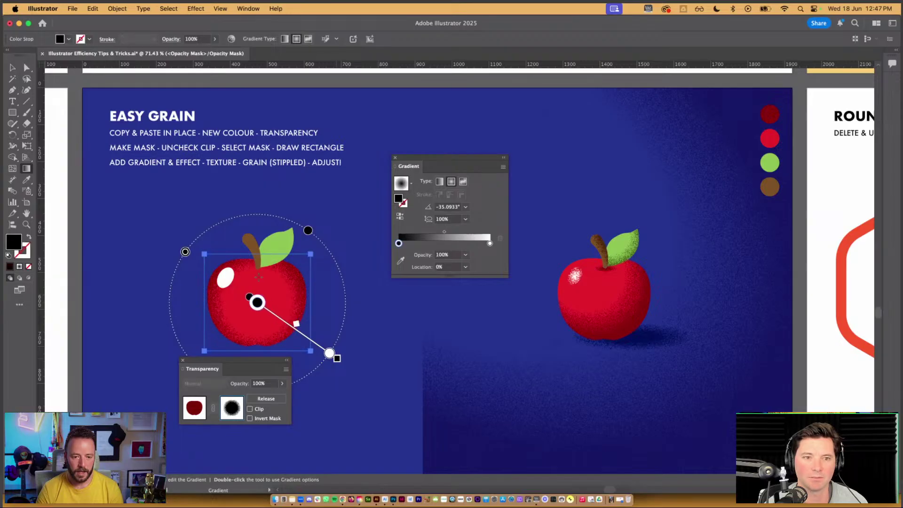
left_click_drag(335, 358, 347, 272)
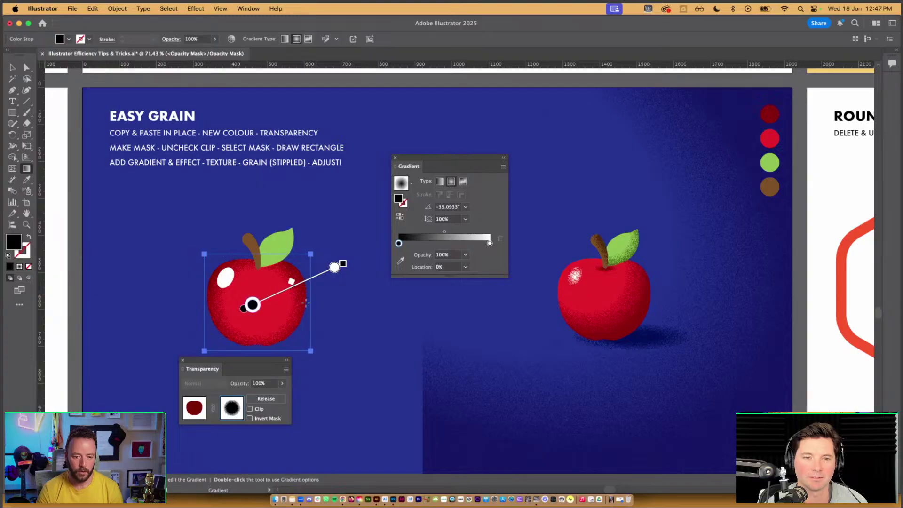
left_click_drag(190, 245, 299, 338)
left_click_drag(215, 272, 332, 358)
key("v")
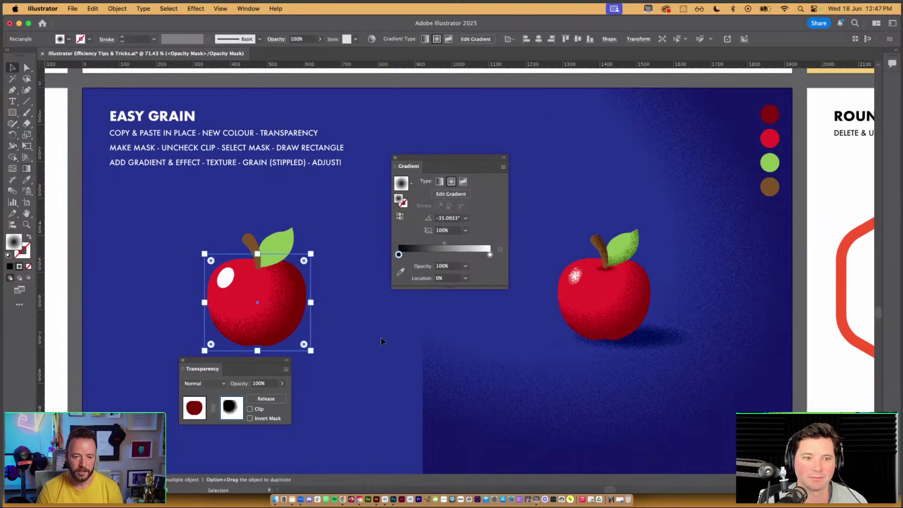
left_click(385, 344)
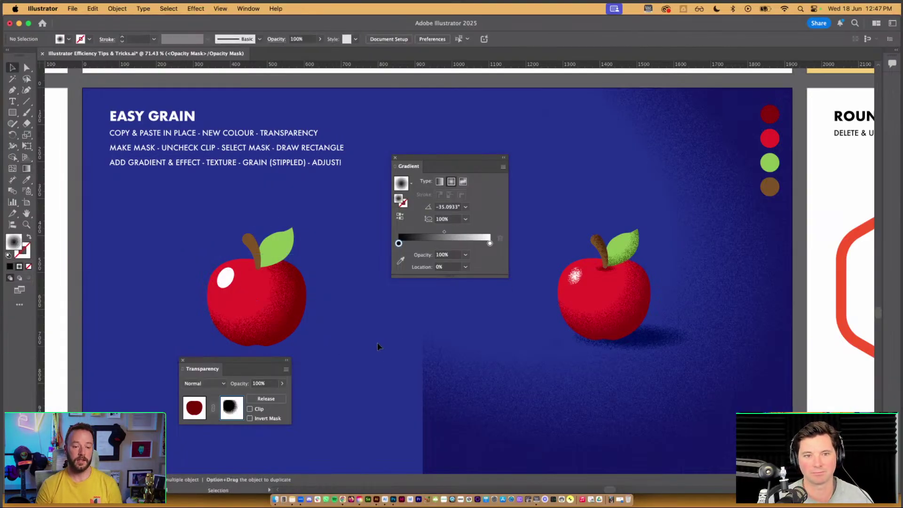
Step: Reselect the mask rectangle and fine-tune the radial gradient's outer end beyond the apple's lower-right edge
scroll(380, 346, "down", 1)
left_click_drag(381, 346, 423, 346)
scroll(422, 347, "down", 1)
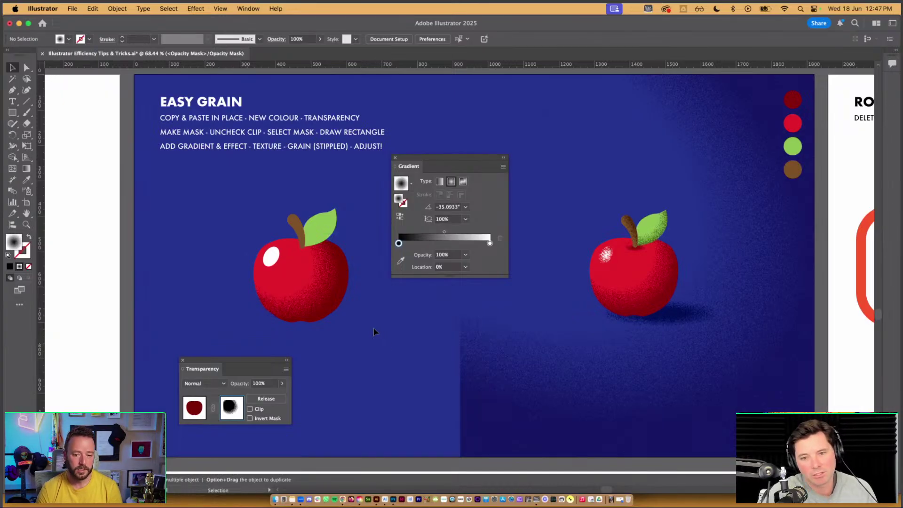
left_click(332, 292)
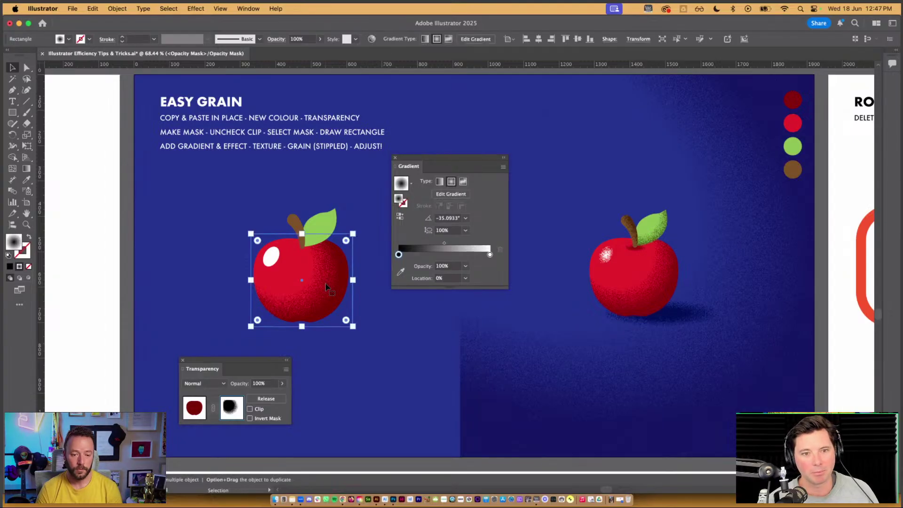
key("g")
mouse_move(380, 338)
left_mouse_down()
mouse_move(388, 347)
mouse_move(366, 337)
mouse_move(405, 366)
mouse_move(384, 360)
mouse_move(399, 349)
mouse_move(358, 328)
mouse_move(408, 340)
mouse_move(336, 306)
mouse_move(393, 348)
mouse_move(385, 336)
left_mouse_up()
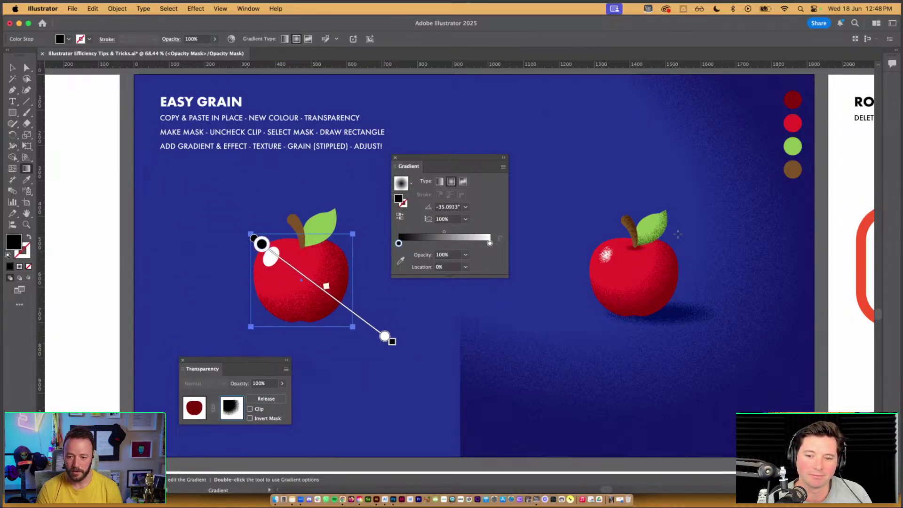
Step: Hide the floating Gradient and Transparency panels and deselect the mask rectangle
key("shift+Tab")
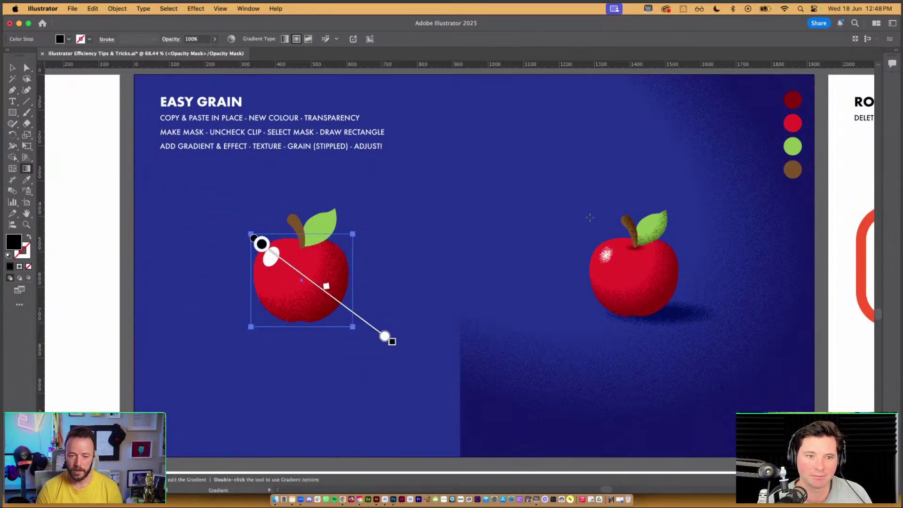
key("v")
left_click(595, 229)
Step: Look over the surrounding artboards and bring the TRANSFORM AGAIN artboard into full view
scroll(645, 244, "down", 4)
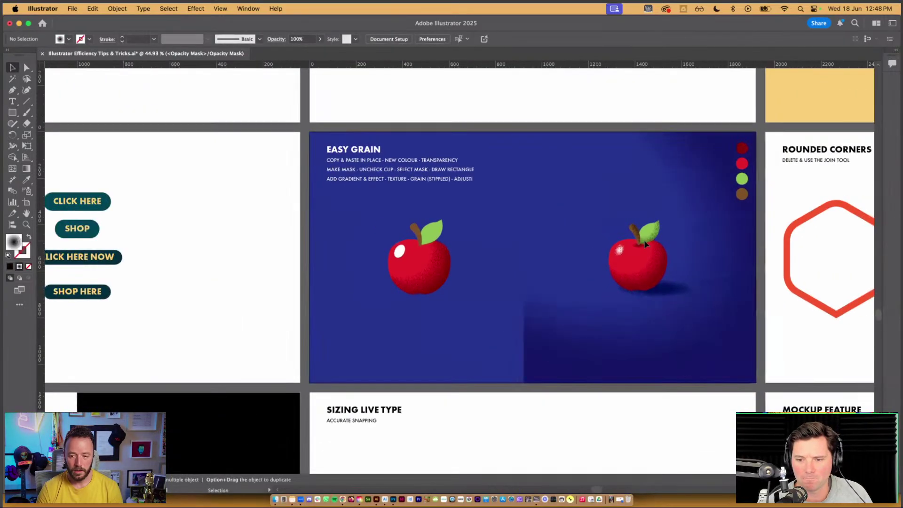
left_click_drag(748, 242, 262, 243)
scroll(218, 264, "down", 5)
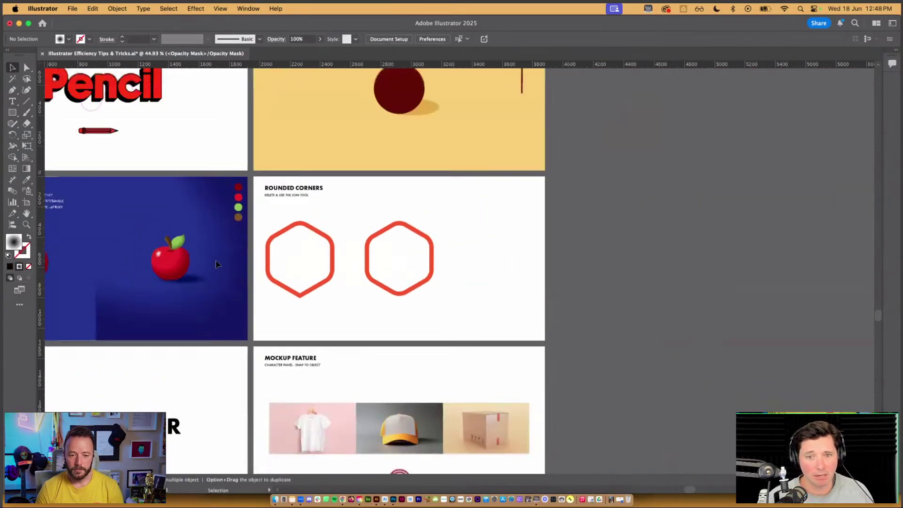
left_click_drag(142, 292, 480, 241)
scroll(484, 137, "down", 4)
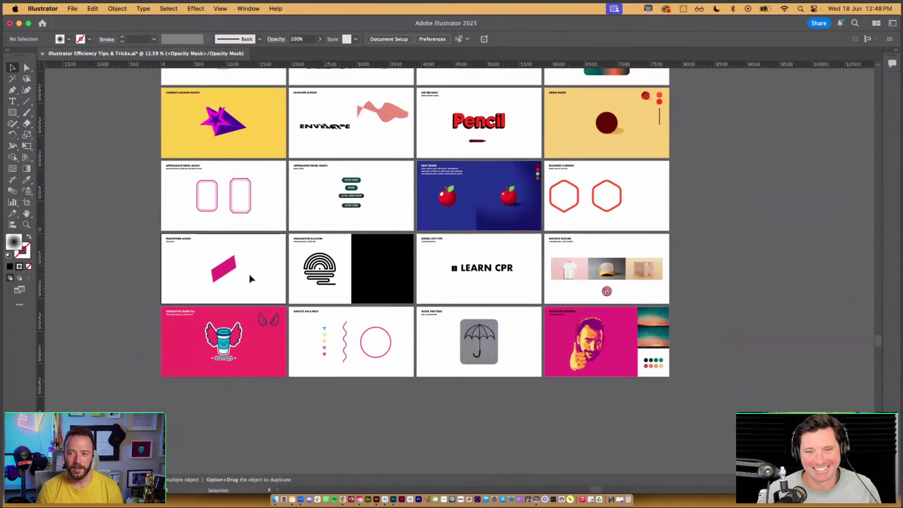
scroll(250, 277, "up", 8)
left_click_drag(251, 281, 414, 287)
scroll(399, 286, "up", 3)
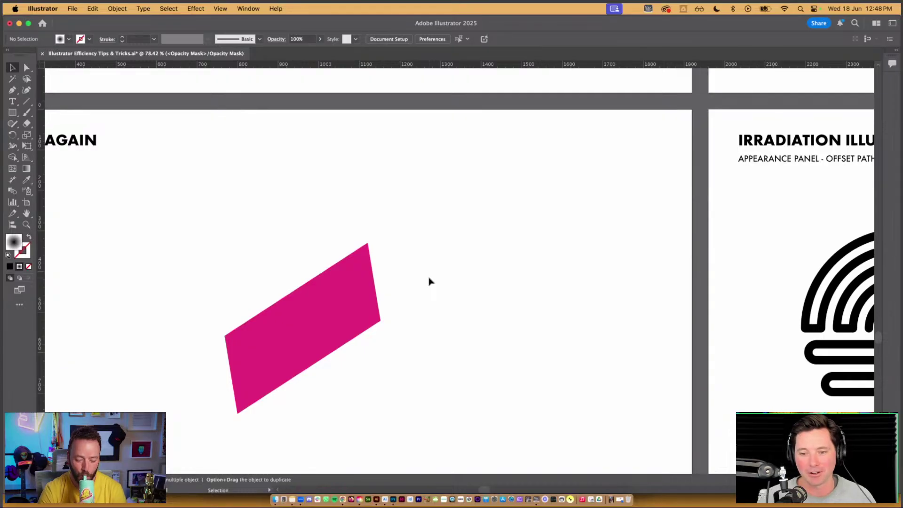
key("super+Tab")
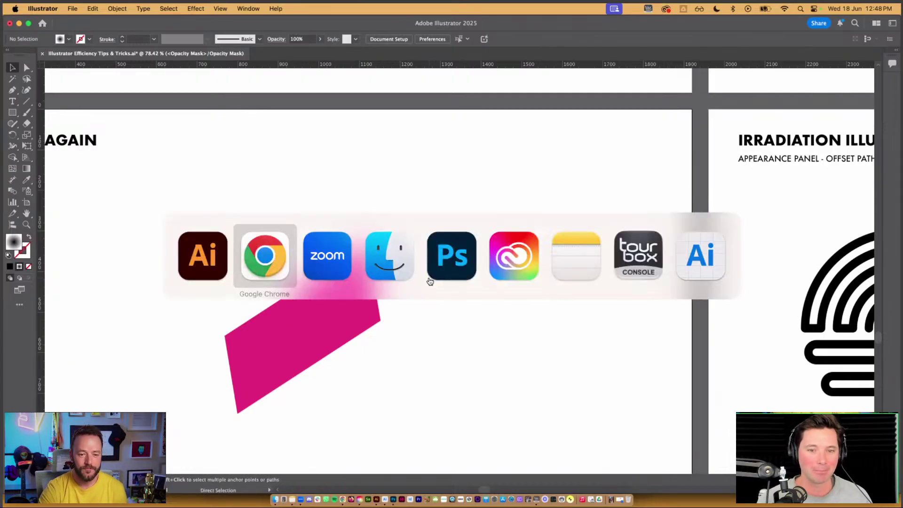
left_click(203, 255)
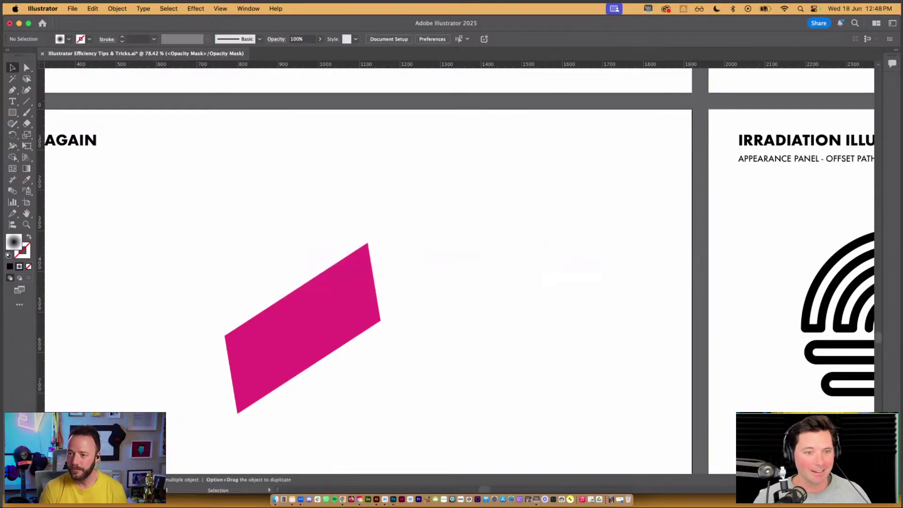
scroll(584, 298, "up", 20)
key("super+0")
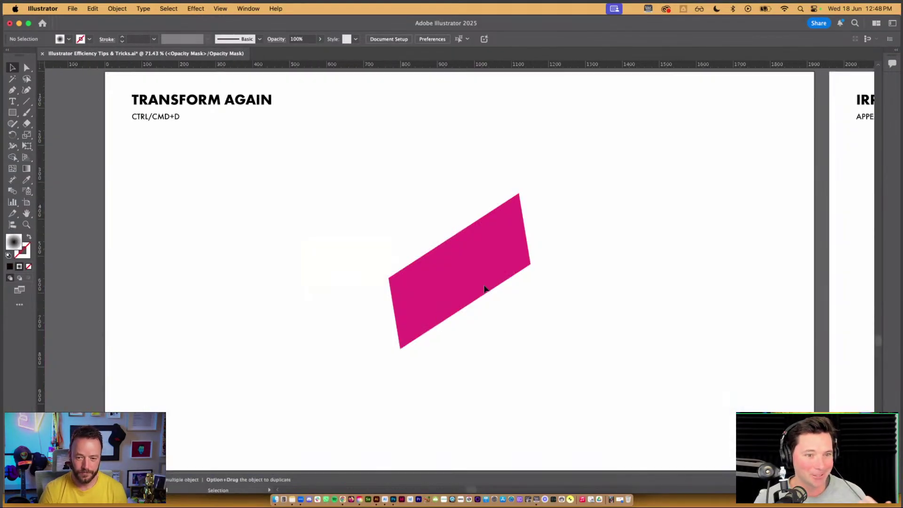
Step: Go to the ILLUSTRATOR EFFICIENCY TIPS AND TRICKS title artboard and fit it in the window
scroll(431, 207, "up", 20)
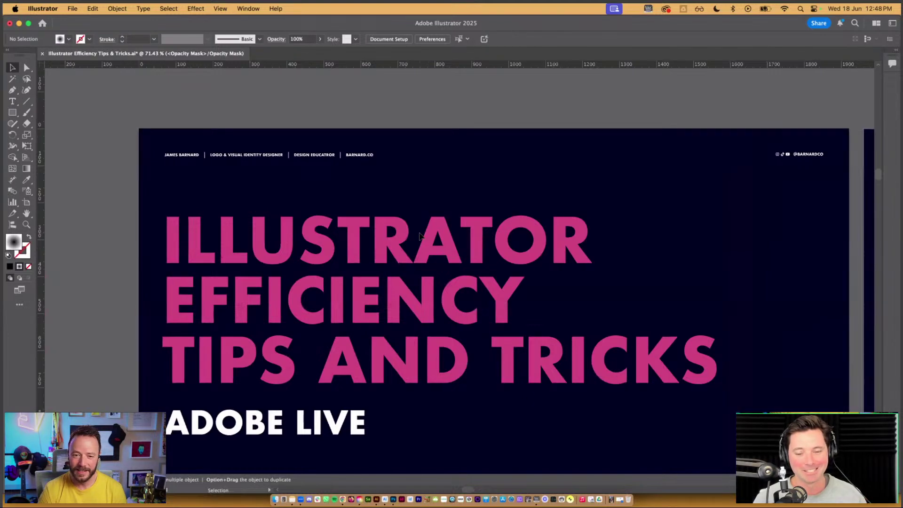
key("a")
key("super+0")
key("v")
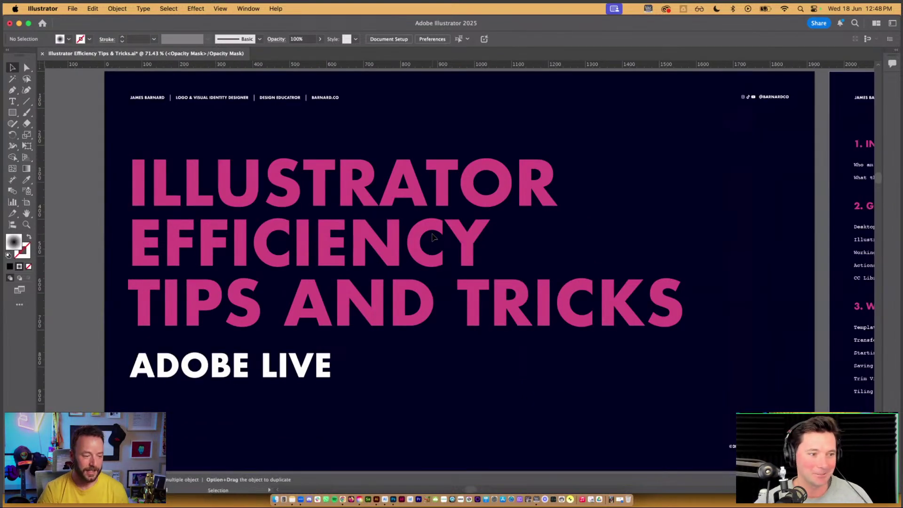